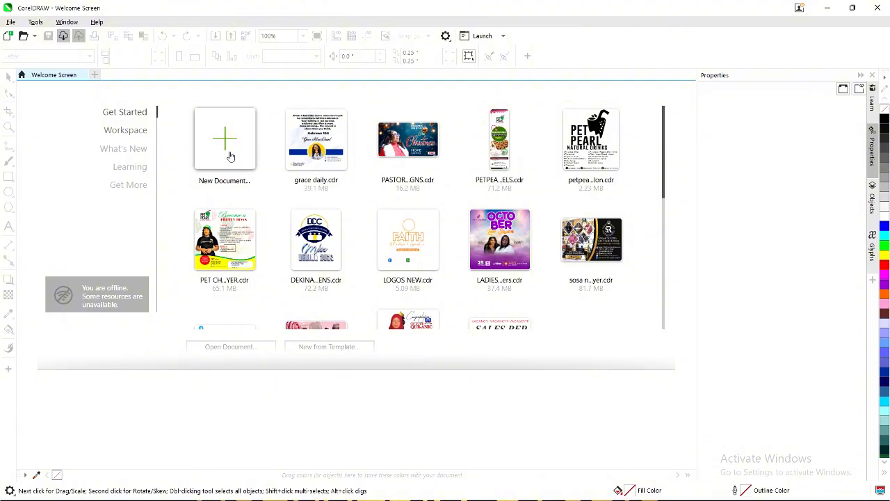
Start a new document from the A4 preset, in landscape orientation and RGB colour mode.
{"action": "left_click", "coordinate": [230, 156]}
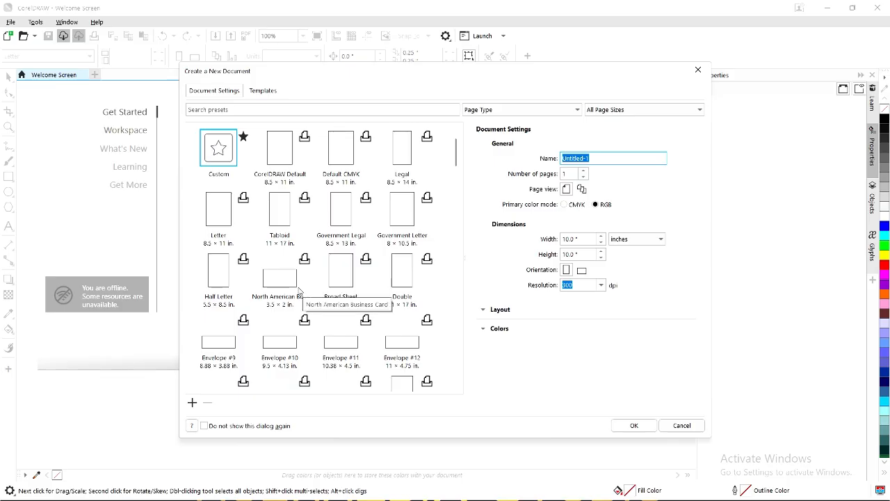
{"action": "scroll", "coordinate": [301, 292], "scroll_direction": "down", "scroll_amount": 1}
{"action": "scroll", "coordinate": [309, 291], "scroll_direction": "up", "scroll_amount": 1}
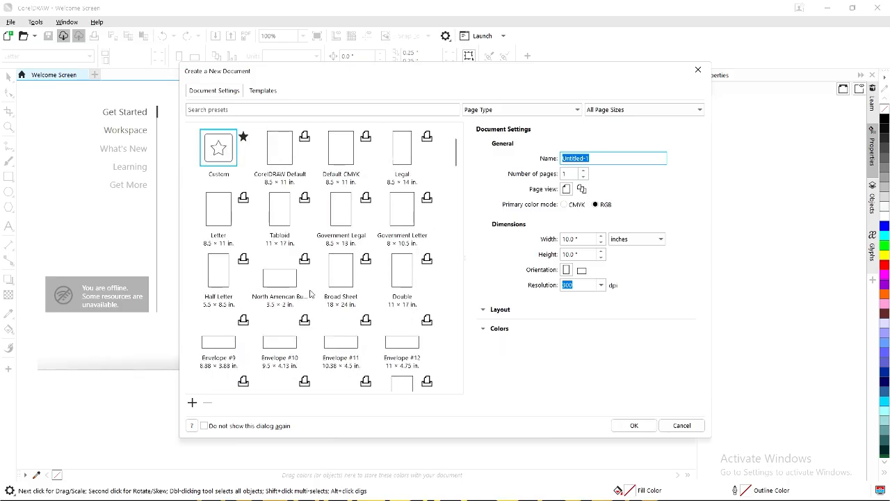
{"action": "scroll", "coordinate": [312, 288], "scroll_direction": "down", "scroll_amount": 7}
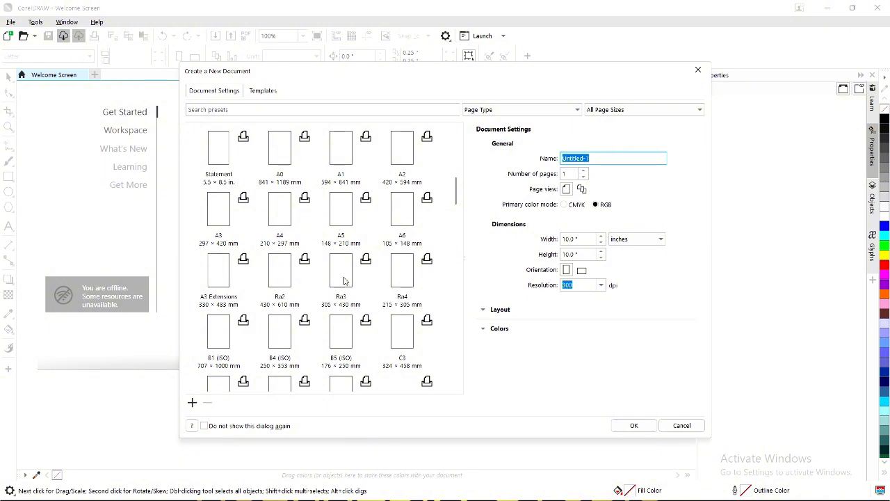
{"action": "left_click", "coordinate": [281, 217]}
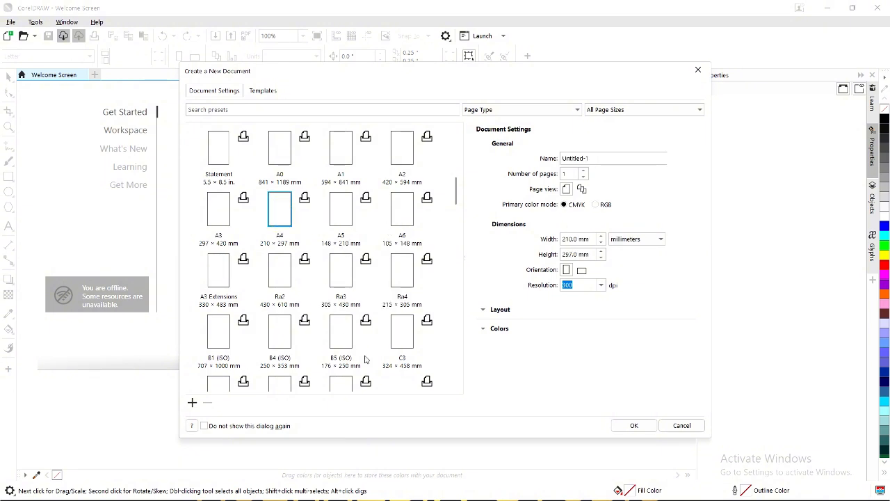
{"action": "left_click", "coordinate": [583, 270]}
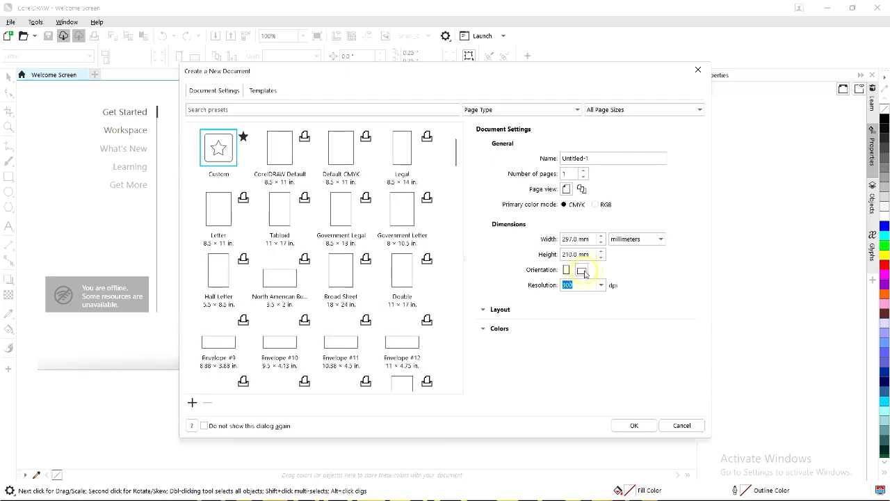
{"action": "left_click", "coordinate": [595, 204]}
Create the document and add a 297 × 210 mm rectangle covering the whole page.
{"action": "left_click", "coordinate": [634, 431]}
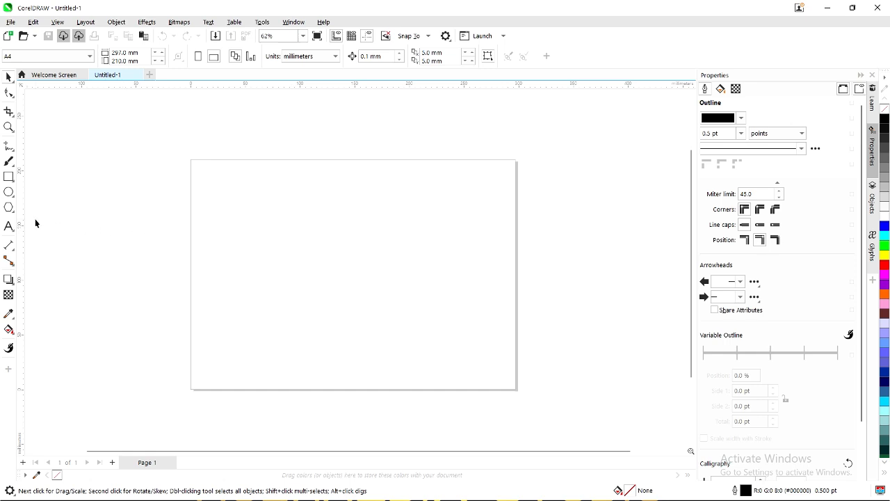
{"action": "double_click", "coordinate": [7, 177]}
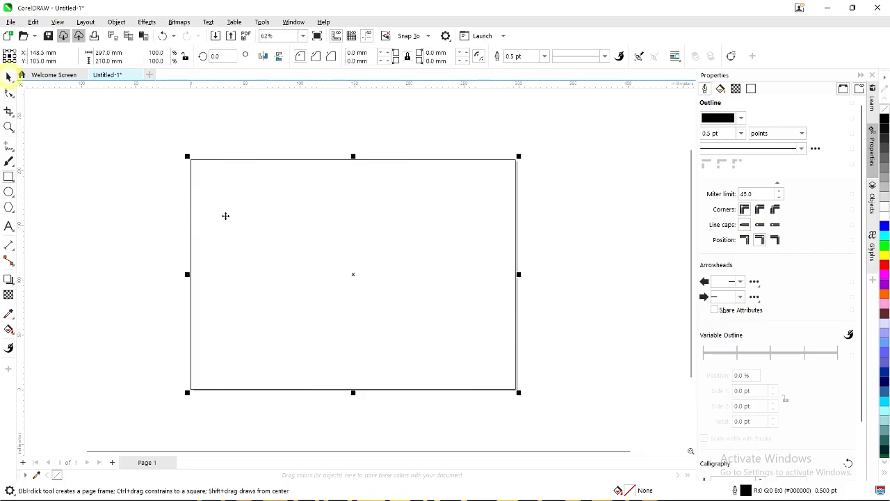
{"action": "key", "text": "space"}
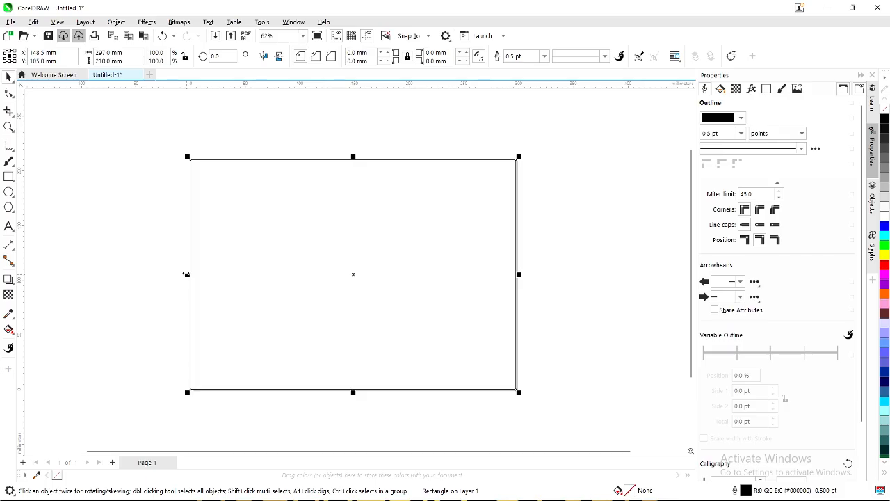
Drop a half-width copy of the page rectangle on the right half of the page.
{"action": "left_click_drag", "start_coordinate": [186, 274], "coordinate": [352, 274]}
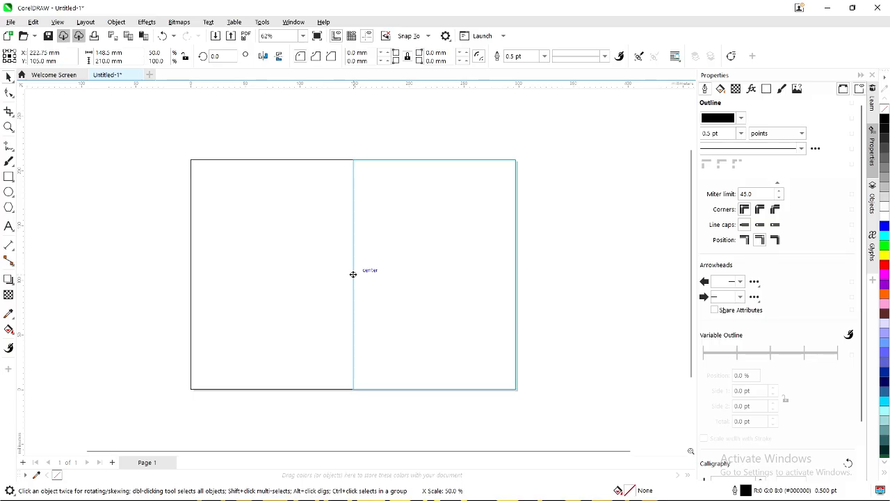
{"action": "left_click_drag", "start_coordinate": [353, 274], "coordinate": [353, 275]}
{"action": "right_click", "coordinate": [353, 275]}
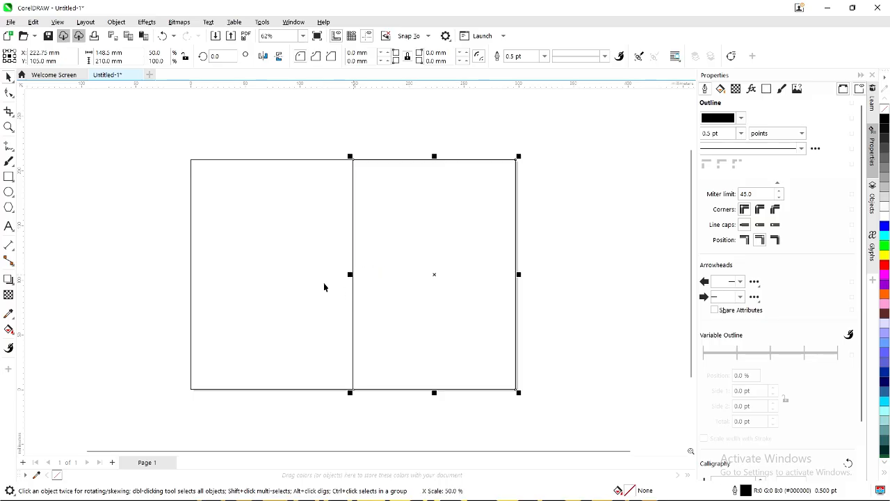
Shrink the original full-width rectangle to cover only the left half.
{"action": "left_click", "coordinate": [297, 264]}
{"action": "left_click", "coordinate": [239, 262]}
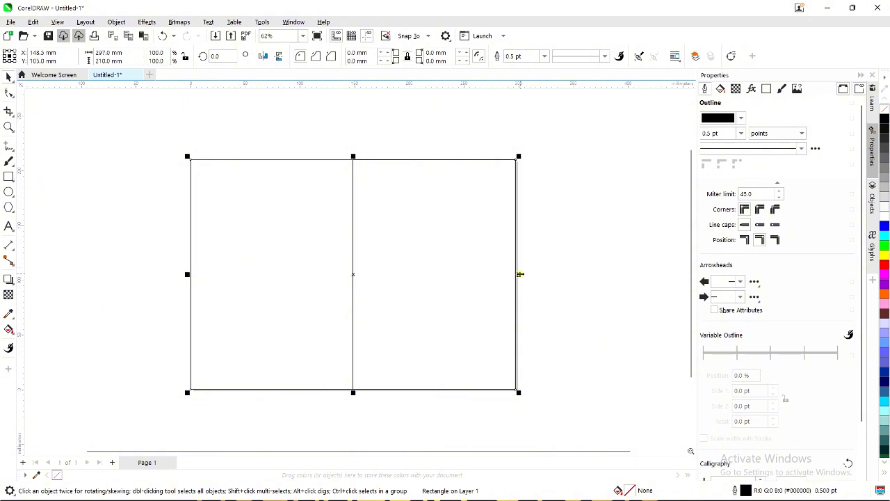
{"action": "left_click_drag", "start_coordinate": [519, 274], "coordinate": [353, 274]}
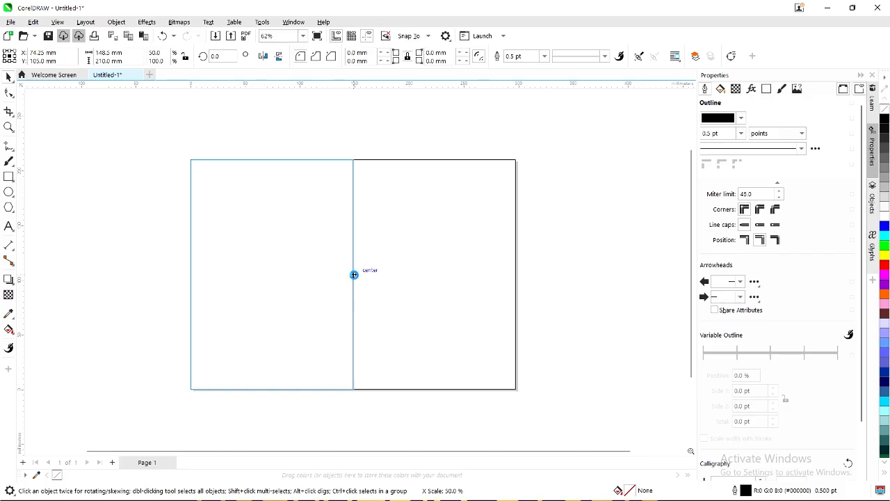
{"action": "left_click", "coordinate": [109, 236]}
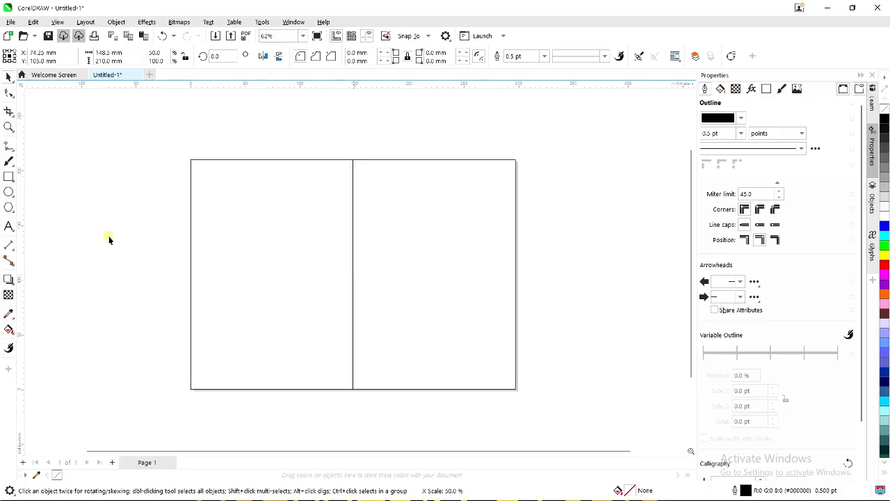
Select each 148.5 × 210 mm panel in turn to check the split.
{"action": "left_click", "coordinate": [262, 273]}
{"action": "left_click", "coordinate": [417, 255]}
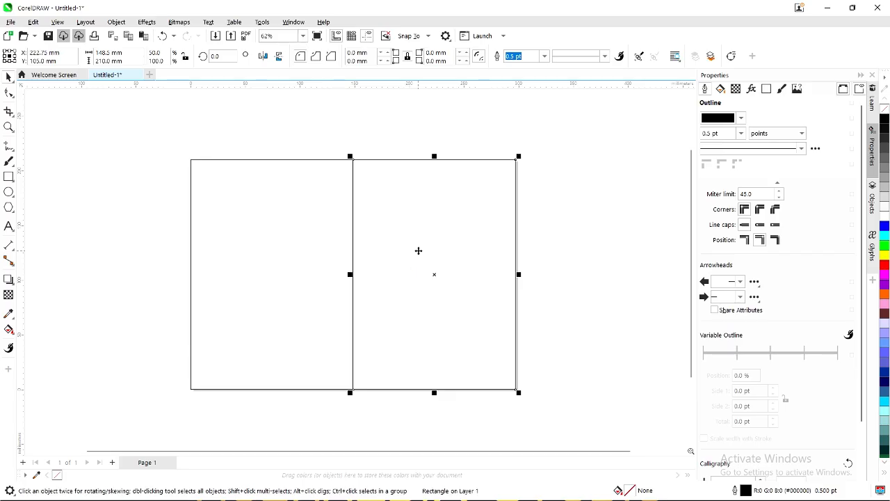
{"action": "left_click", "coordinate": [149, 224]}
{"action": "left_click", "coordinate": [259, 262]}
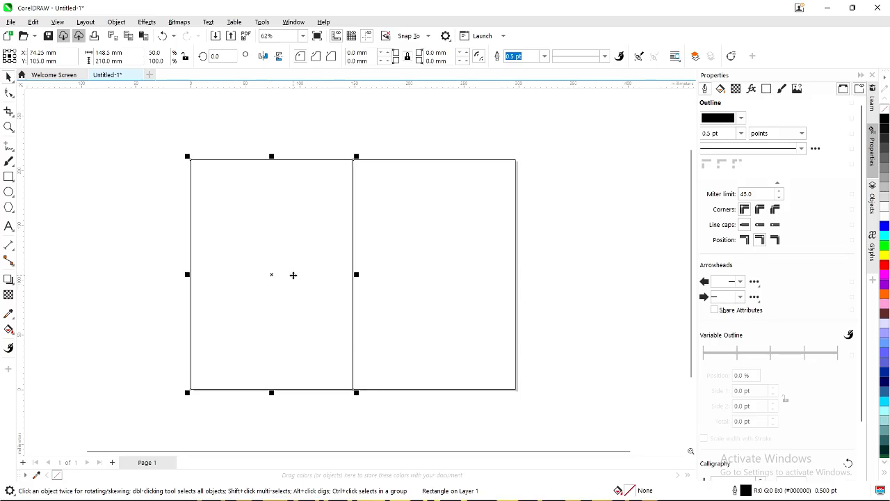
{"action": "left_click", "coordinate": [404, 257]}
{"action": "left_click", "coordinate": [281, 254]}
{"action": "left_click", "coordinate": [92, 228]}
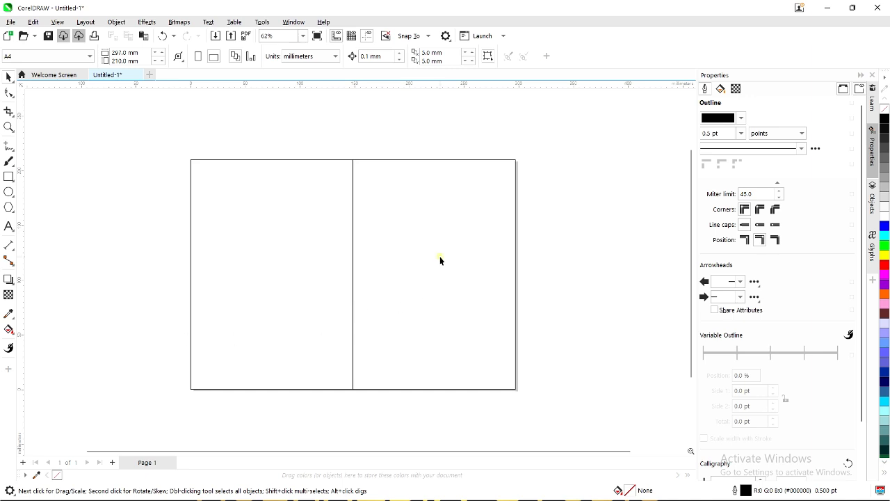
{"action": "left_click", "coordinate": [439, 184]}
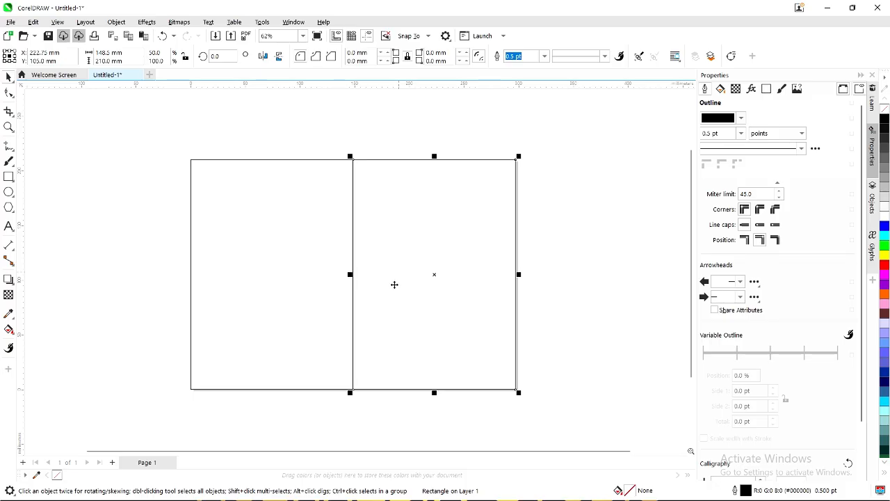
{"action": "left_click", "coordinate": [300, 263]}
{"action": "left_click", "coordinate": [409, 258]}
{"action": "left_click", "coordinate": [128, 299]}
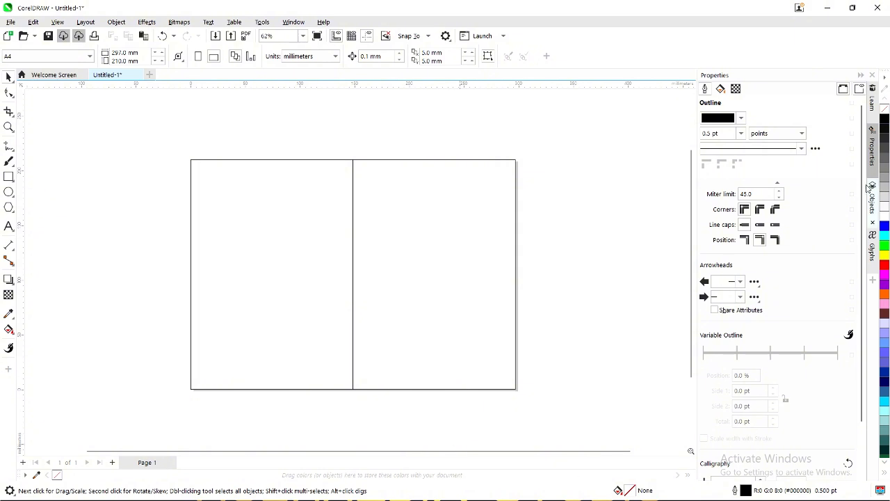
Copy all eleven photos (166 MB) from the DNA folder and return to CorelDRAW.
{"action": "left_click", "coordinate": [827, 8]}
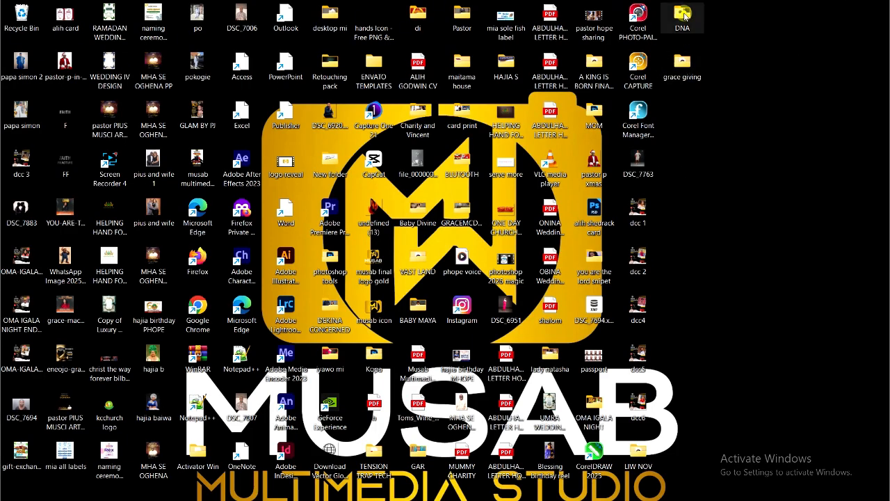
{"action": "double_click", "coordinate": [683, 16]}
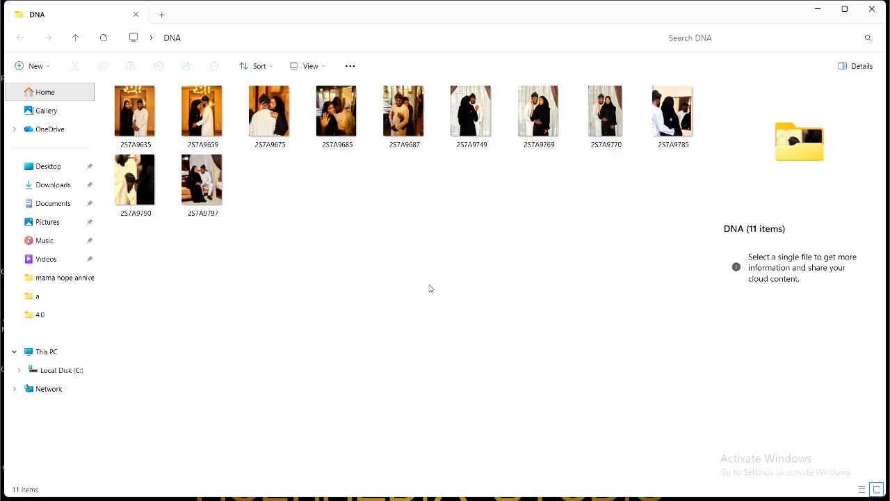
{"action": "left_click_drag", "start_coordinate": [674, 350], "coordinate": [150, 118]}
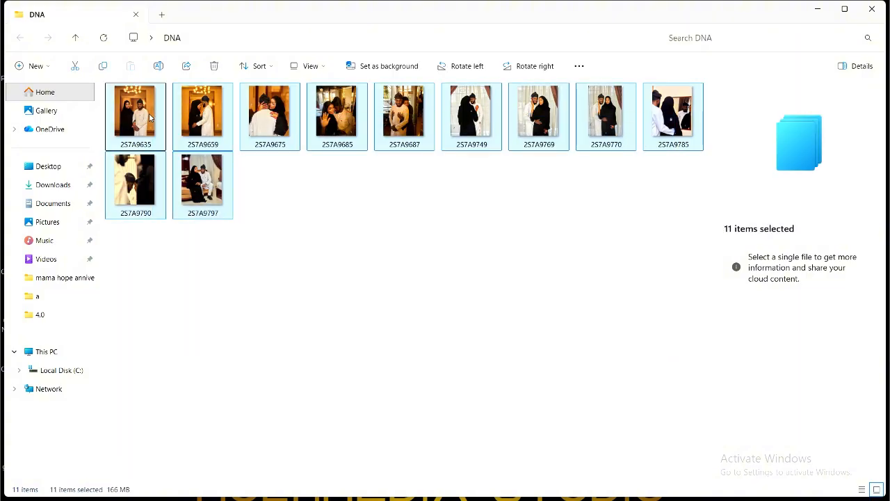
{"action": "right_click", "coordinate": [150, 117]}
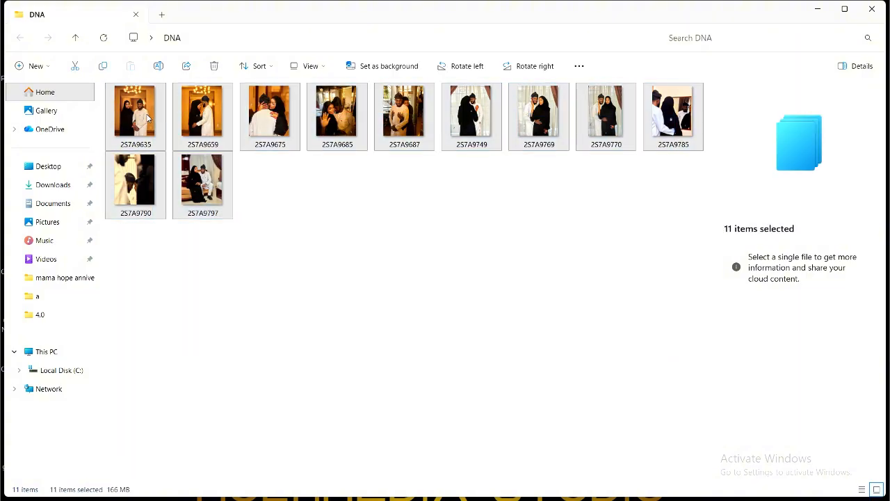
{"action": "left_click", "coordinate": [206, 61]}
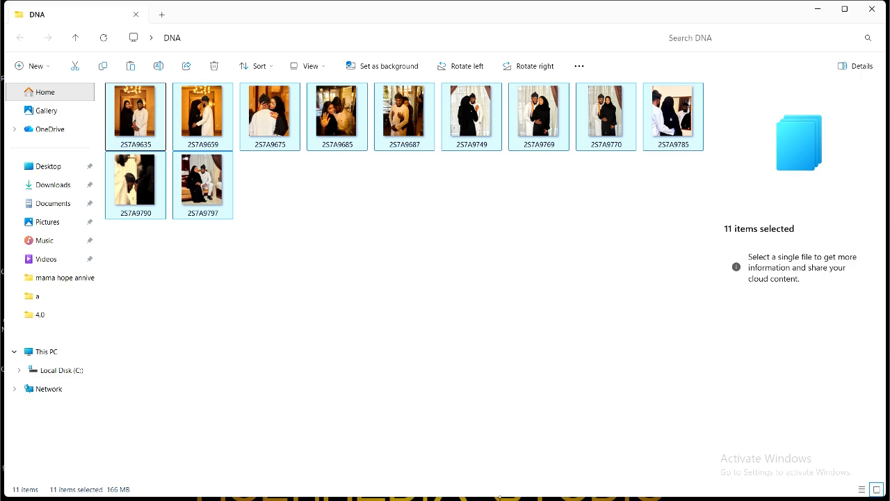
{"action": "left_click", "coordinate": [818, 9]}
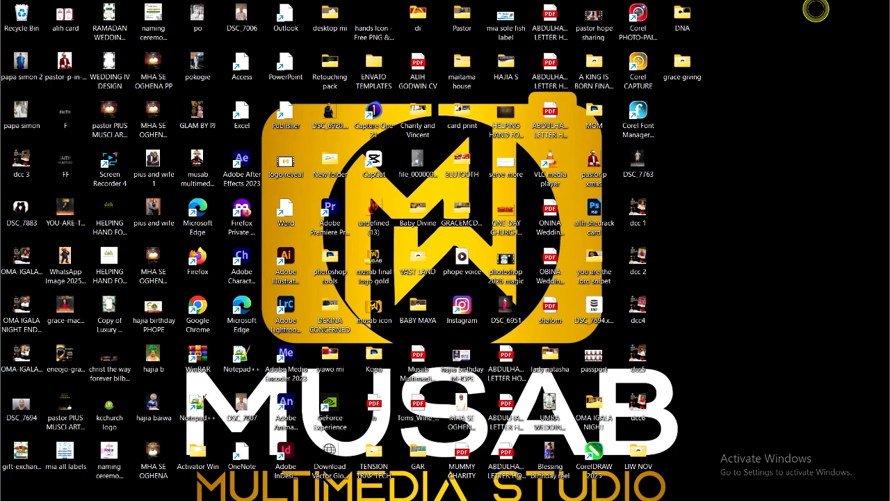
{"action": "left_click", "coordinate": [622, 486]}
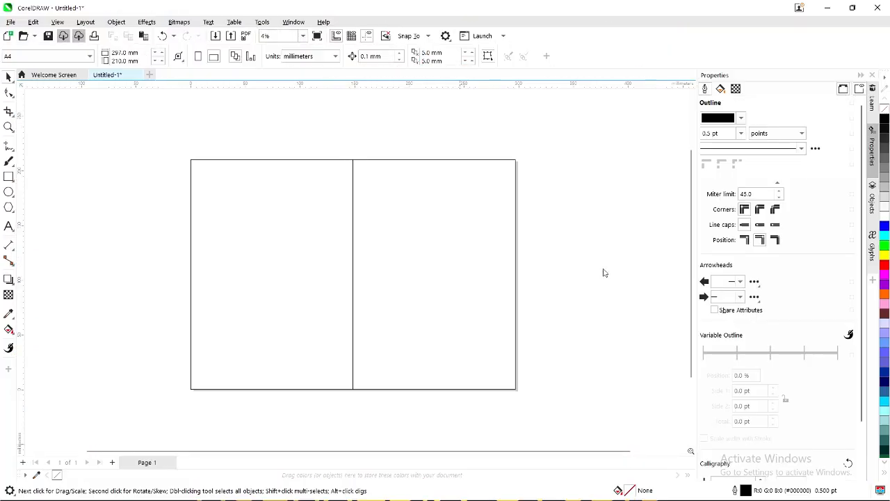
Paste the eleven copied photos and start spreading them toward the left and upper right.
{"action": "right_click", "coordinate": [603, 238]}
{"action": "left_click", "coordinate": [628, 275]}
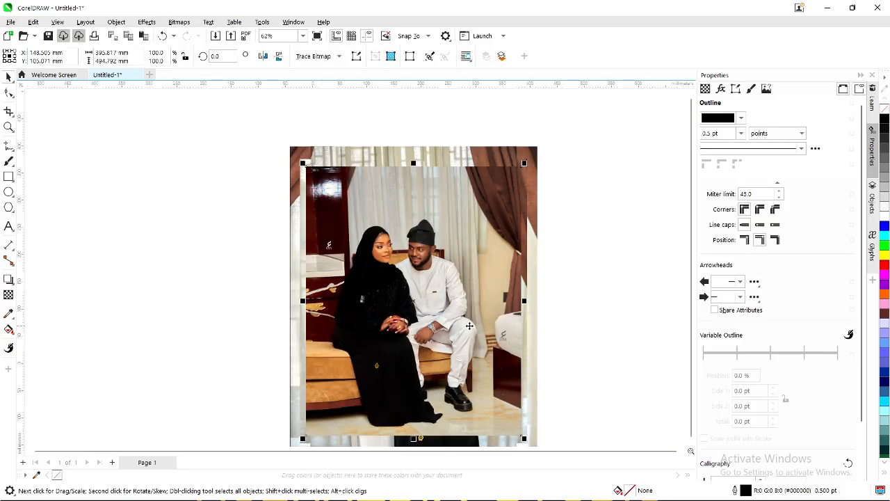
{"action": "left_click_drag", "start_coordinate": [472, 313], "coordinate": [139, 252]}
{"action": "left_click_drag", "start_coordinate": [407, 317], "coordinate": [170, 360]}
{"action": "left_click", "coordinate": [408, 312]}
{"action": "scroll", "coordinate": [390, 313], "scroll_direction": "down", "scroll_amount": 1}
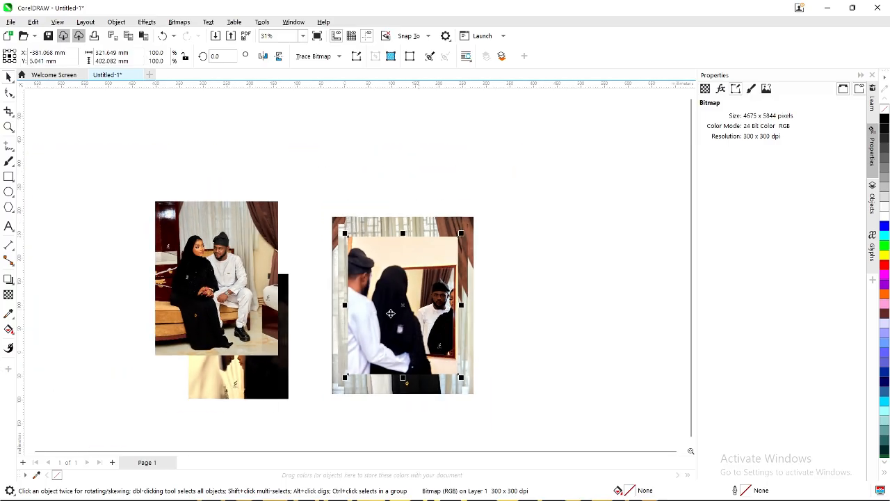
{"action": "left_click_drag", "start_coordinate": [562, 237], "coordinate": [568, 218]}
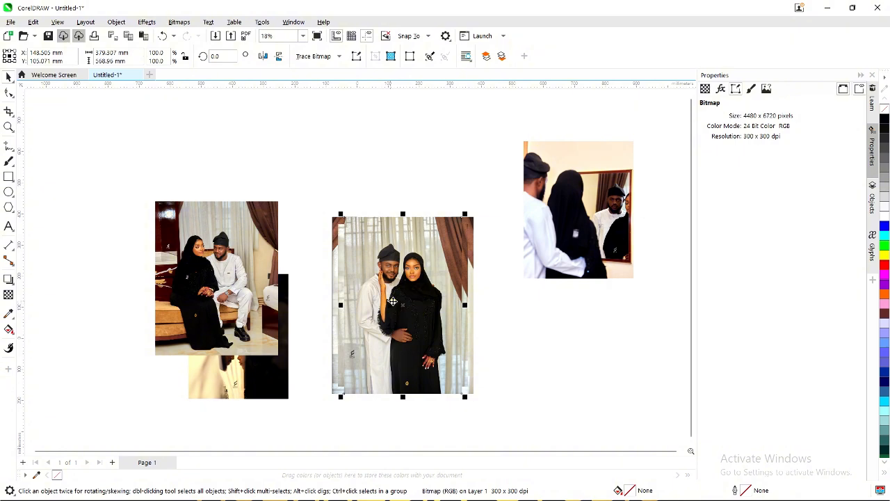
{"action": "left_click_drag", "start_coordinate": [406, 307], "coordinate": [98, 195]}
{"action": "left_click_drag", "start_coordinate": [410, 299], "coordinate": [250, 167]}
Spread more photos: one lower right, mirror shot upper right, waving lower left, hug top left.
{"action": "left_click", "coordinate": [408, 313]}
{"action": "left_click_drag", "start_coordinate": [408, 313], "coordinate": [613, 352]}
{"action": "left_click", "coordinate": [409, 318]}
{"action": "left_click_drag", "start_coordinate": [410, 318], "coordinate": [490, 156]}
{"action": "left_click", "coordinate": [580, 210]}
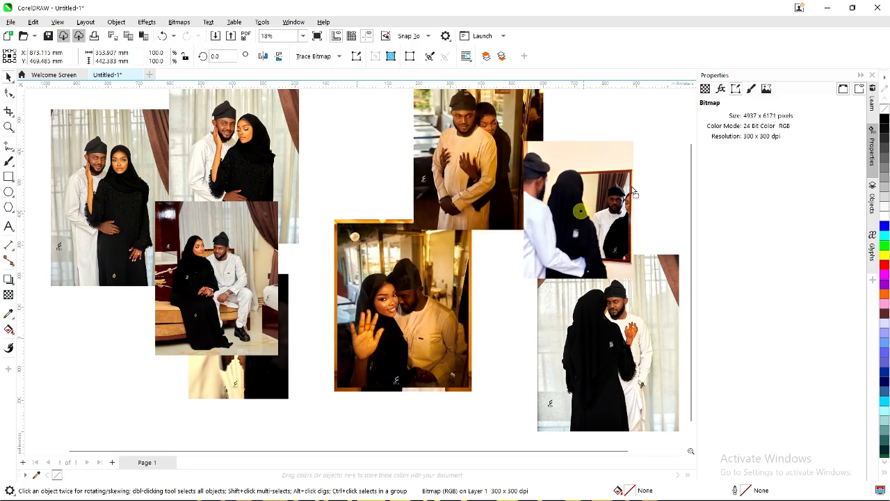
{"action": "left_click_drag", "start_coordinate": [580, 210], "coordinate": [635, 183]}
{"action": "left_click", "coordinate": [416, 294]}
{"action": "left_click_drag", "start_coordinate": [432, 289], "coordinate": [89, 351]}
{"action": "left_click", "coordinate": [394, 321]}
{"action": "scroll", "coordinate": [394, 321], "scroll_direction": "down", "scroll_amount": 1}
{"action": "left_click_drag", "start_coordinate": [394, 321], "coordinate": [57, 183]}
Move the hallway photos to the top centre and right, and the couple photo top right.
{"action": "left_click", "coordinate": [398, 323]}
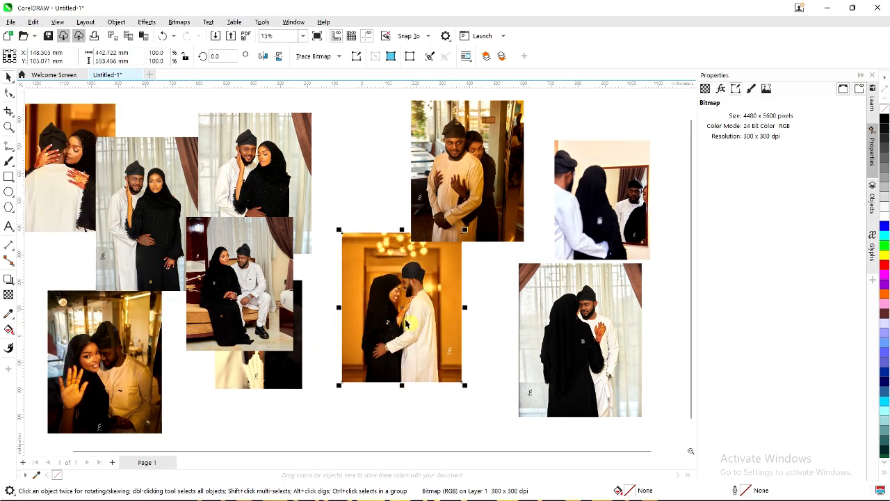
{"action": "scroll", "coordinate": [398, 323], "scroll_direction": "down", "scroll_amount": 1}
{"action": "left_click_drag", "start_coordinate": [406, 323], "coordinate": [373, 125]}
{"action": "left_click", "coordinate": [455, 203]}
{"action": "left_click_drag", "start_coordinate": [455, 204], "coordinate": [486, 187]}
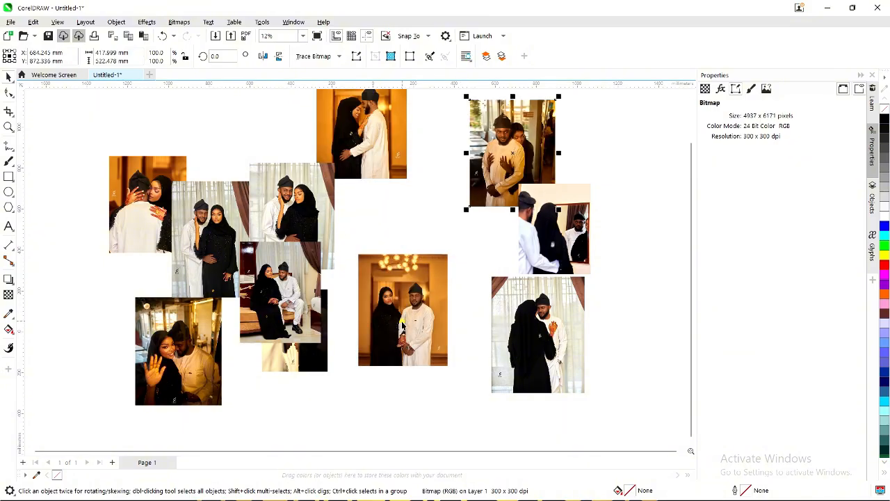
{"action": "left_click", "coordinate": [400, 322]}
{"action": "left_click_drag", "start_coordinate": [398, 323], "coordinate": [616, 175]}
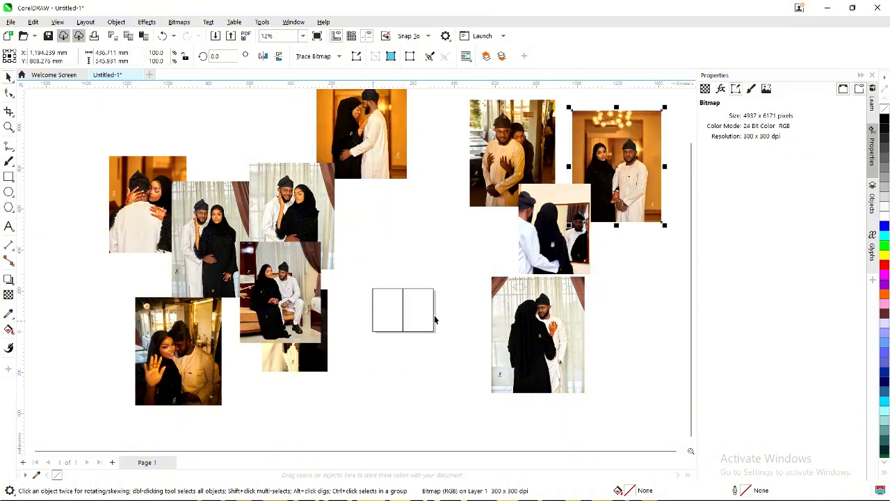
{"action": "scroll", "coordinate": [356, 367], "scroll_direction": "down", "scroll_amount": 1}
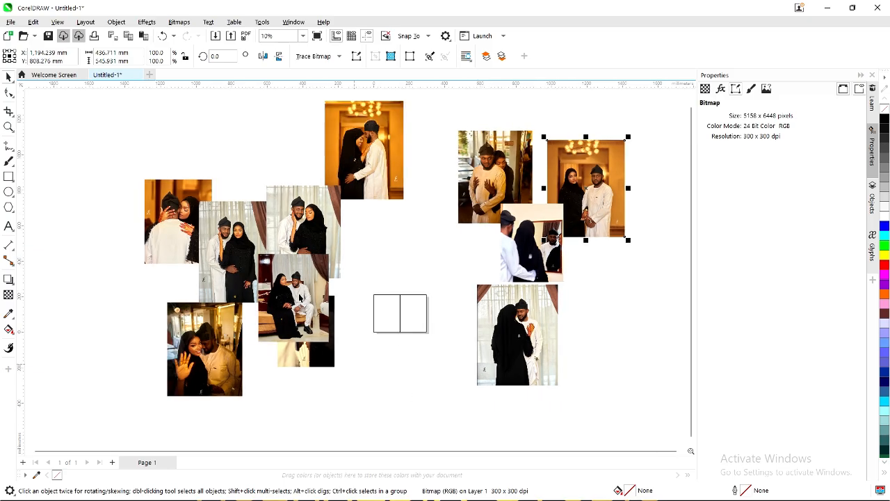
{"action": "scroll", "coordinate": [224, 238], "scroll_direction": "up", "scroll_amount": 5}
{"action": "scroll", "coordinate": [225, 238], "scroll_direction": "up", "scroll_amount": 4}
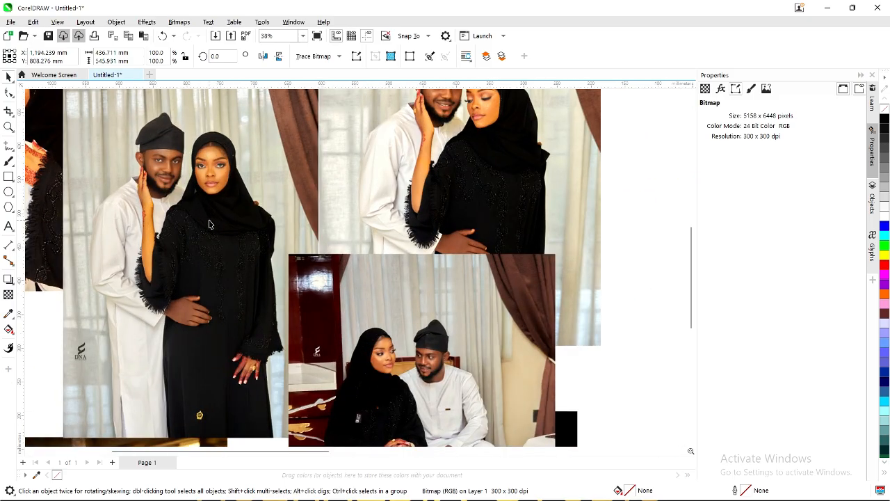
{"action": "scroll", "coordinate": [200, 225], "scroll_direction": "down", "scroll_amount": 1}
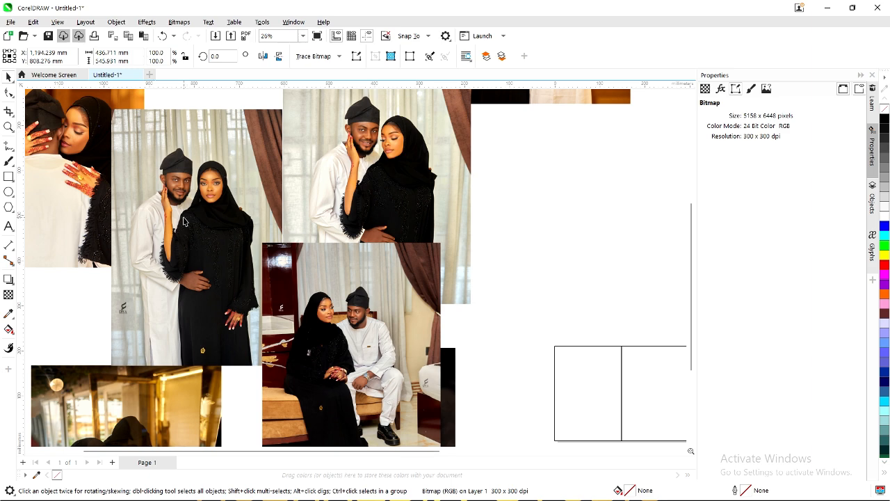
{"action": "left_click", "coordinate": [185, 220]}
{"action": "scroll", "coordinate": [184, 220], "scroll_direction": "down", "scroll_amount": 3}
Move one standing-couple portrait above the page and place the other beside it.
{"action": "left_click_drag", "start_coordinate": [185, 221], "coordinate": [426, 219]}
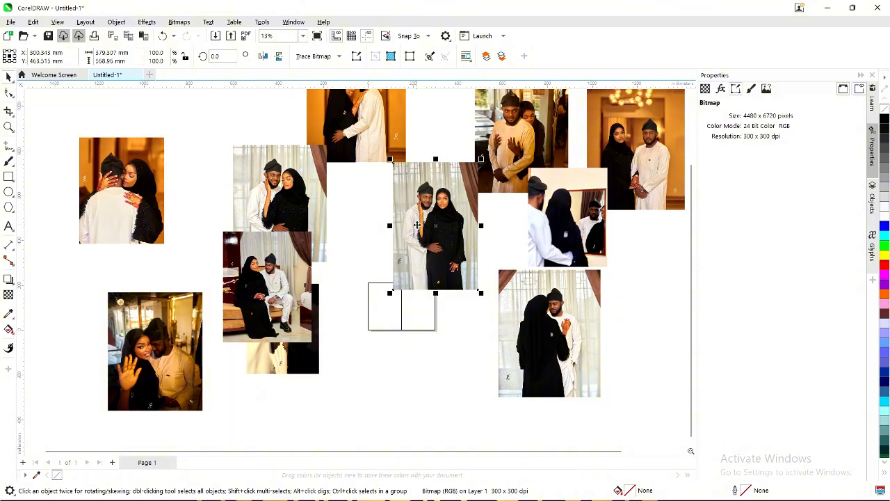
{"action": "left_click_drag", "start_coordinate": [421, 239], "coordinate": [424, 225]}
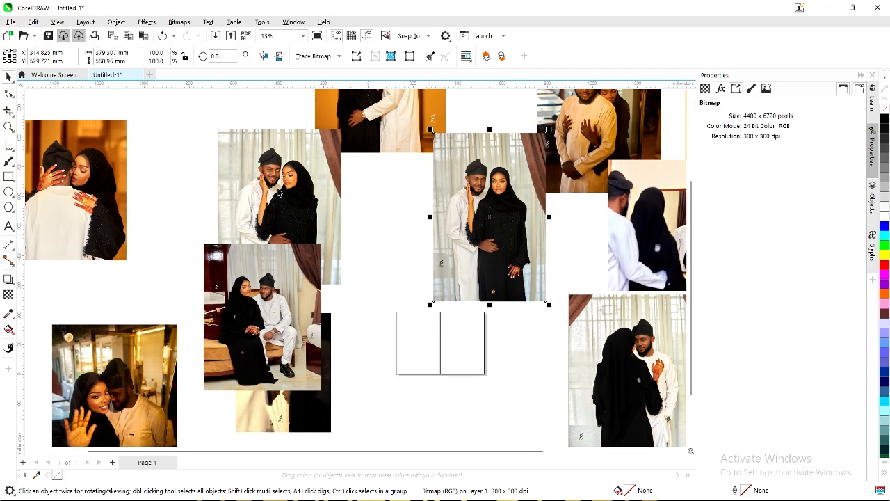
{"action": "left_click", "coordinate": [286, 192]}
{"action": "scroll", "coordinate": [286, 192], "scroll_direction": "up", "scroll_amount": 2}
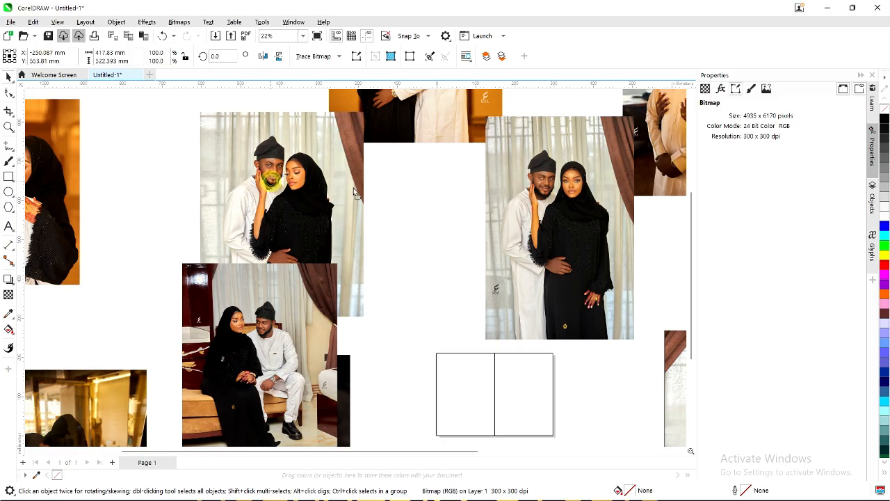
{"action": "left_click_drag", "start_coordinate": [353, 188], "coordinate": [415, 200]}
{"action": "scroll", "coordinate": [437, 183], "scroll_direction": "up", "scroll_amount": 1}
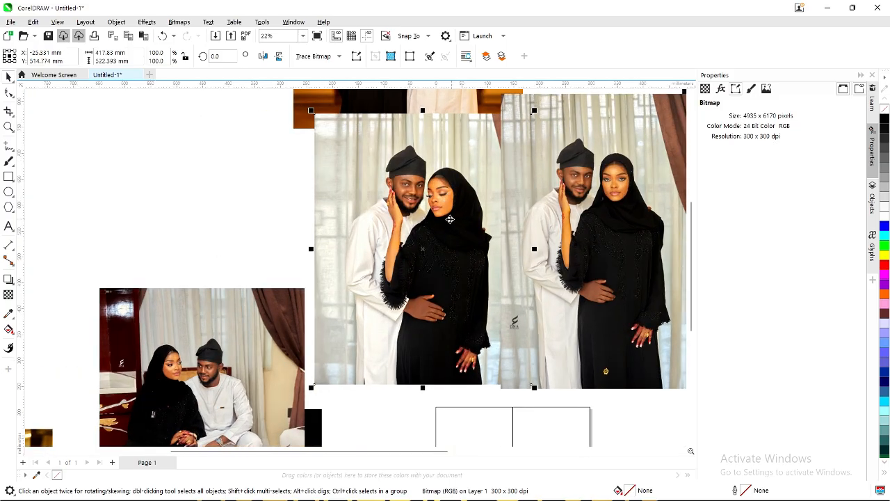
{"action": "scroll", "coordinate": [450, 219], "scroll_direction": "up", "scroll_amount": 1}
{"action": "scroll", "coordinate": [448, 220], "scroll_direction": "down", "scroll_amount": 2}
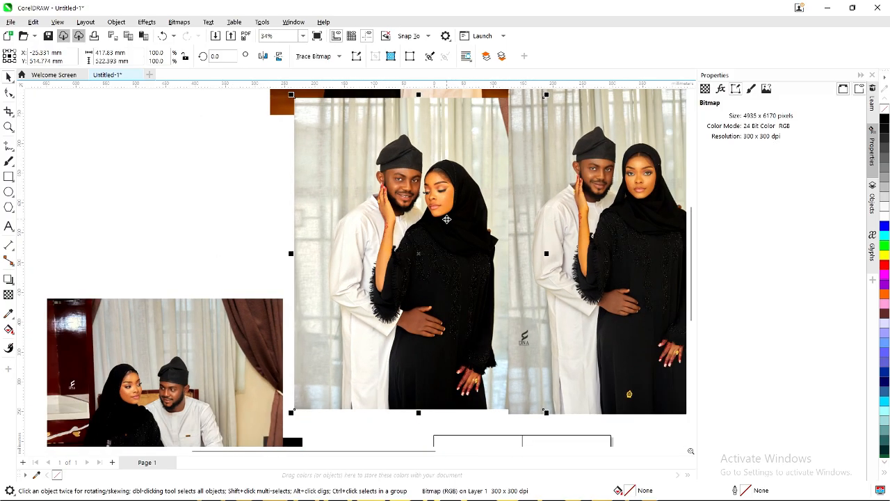
{"action": "left_click_drag", "start_coordinate": [448, 237], "coordinate": [438, 229]}
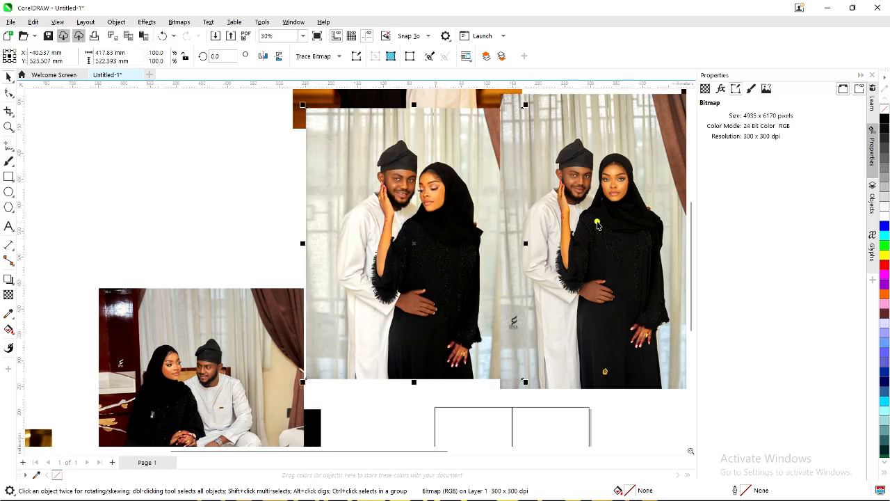
Fine-tune both portraits' positions side by side, then minimize CorelDRAW.
{"action": "left_click", "coordinate": [596, 224]}
{"action": "scroll", "coordinate": [543, 235], "scroll_direction": "down", "scroll_amount": 1}
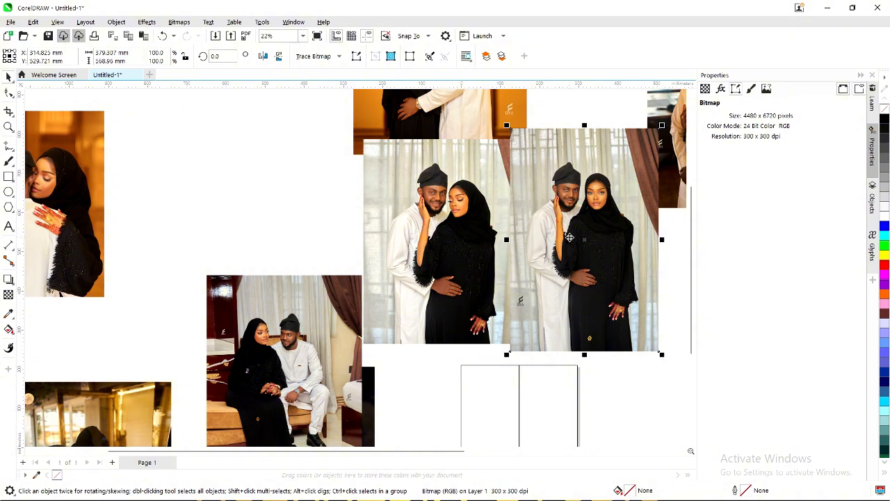
{"action": "left_click_drag", "start_coordinate": [570, 238], "coordinate": [579, 233]}
{"action": "left_click", "coordinate": [479, 237]}
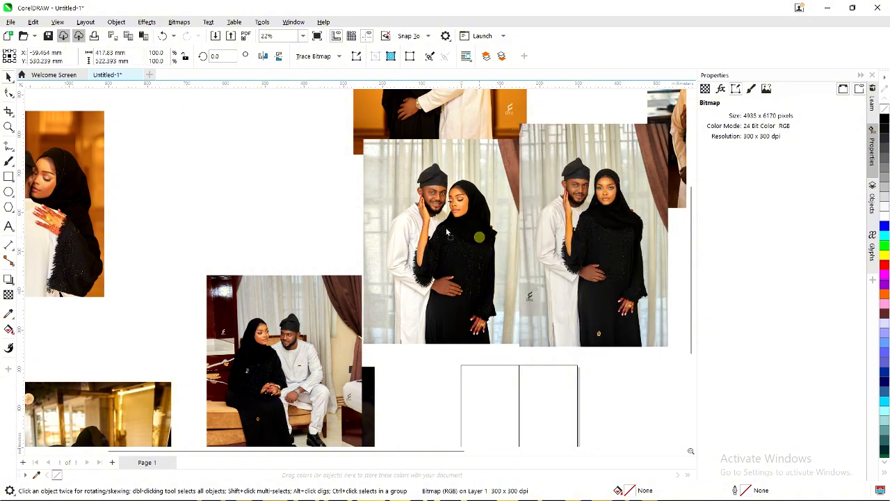
{"action": "left_click_drag", "start_coordinate": [447, 232], "coordinate": [438, 224]}
{"action": "scroll", "coordinate": [506, 237], "scroll_direction": "up", "scroll_amount": 3}
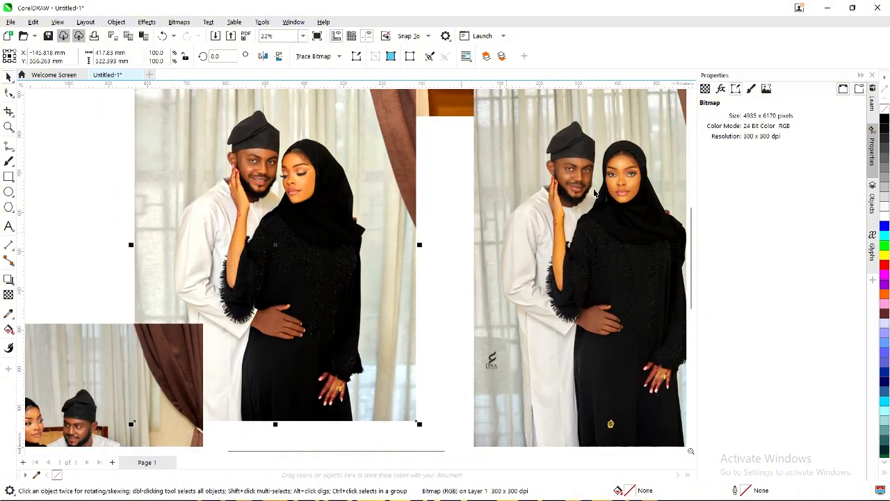
{"action": "scroll", "coordinate": [582, 193], "scroll_direction": "down", "scroll_amount": 3}
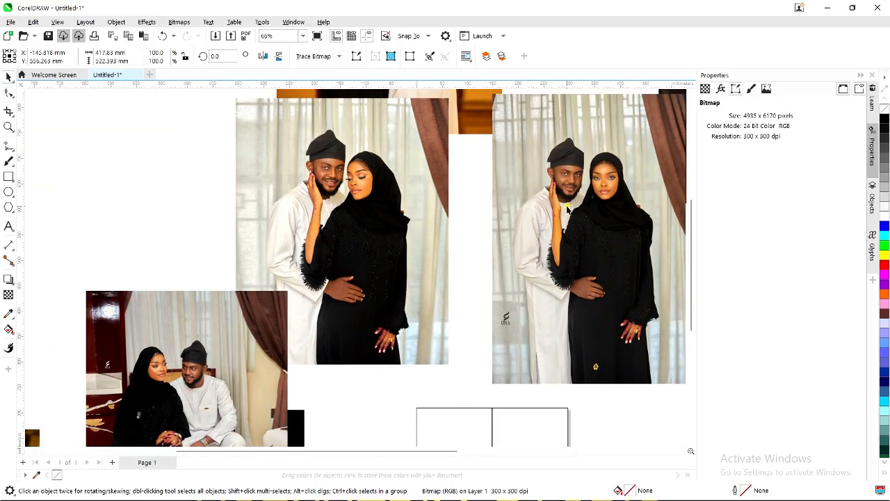
{"action": "left_click", "coordinate": [567, 206]}
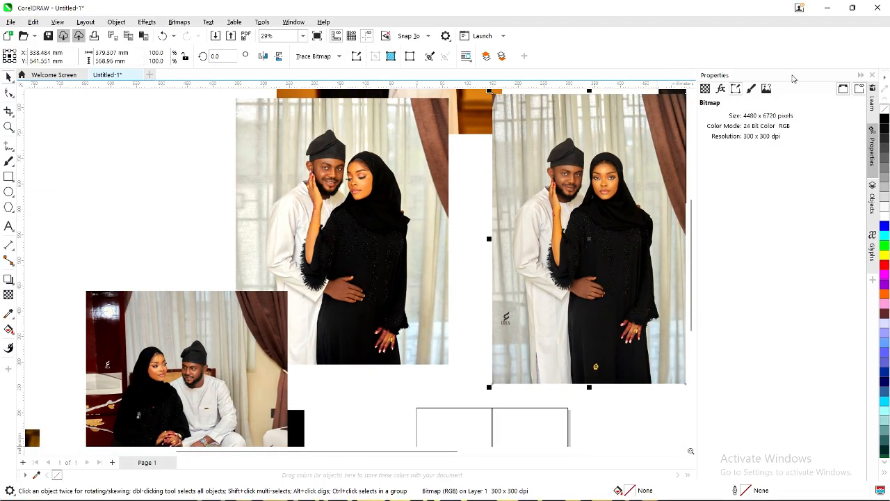
{"action": "left_click", "coordinate": [824, 8]}
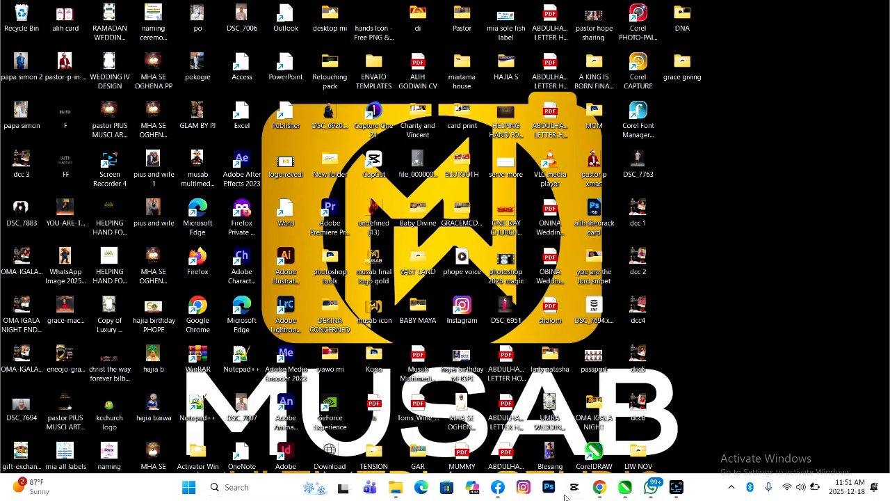
Switch to Photoroom in Chrome and start a photo upload from the home page.
{"action": "mouse_move", "coordinate": [599, 495]}
{"action": "left_click", "coordinate": [601, 462]}
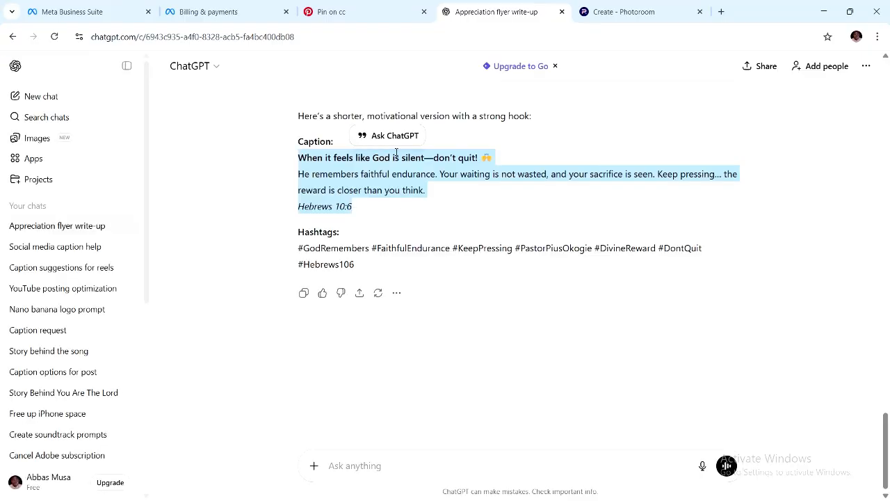
{"action": "left_click", "coordinate": [617, 12]}
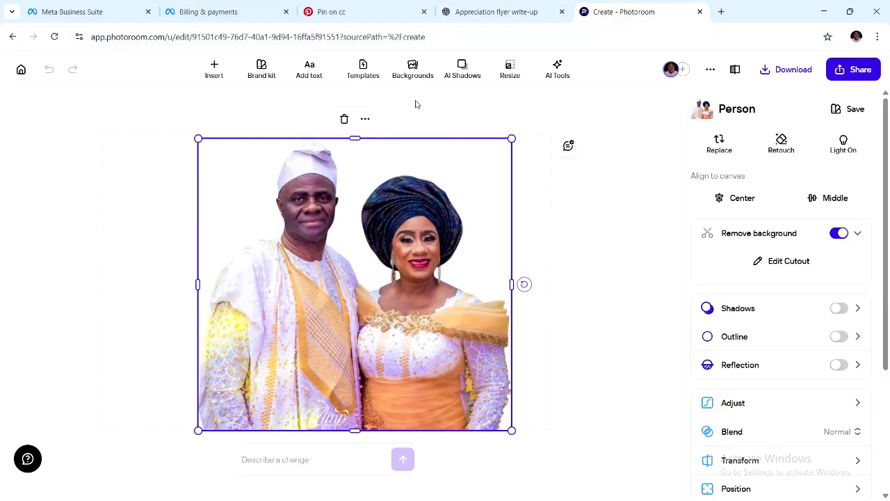
{"action": "left_click", "coordinate": [21, 69]}
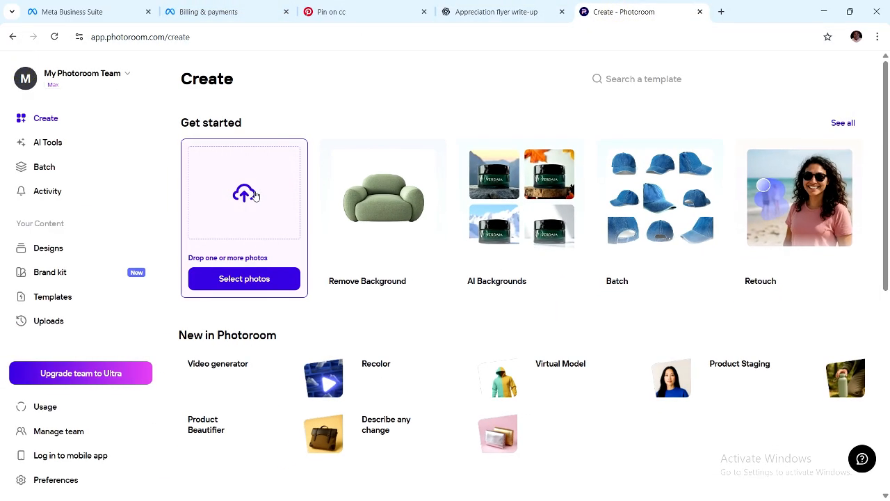
{"action": "left_click", "coordinate": [300, 214]}
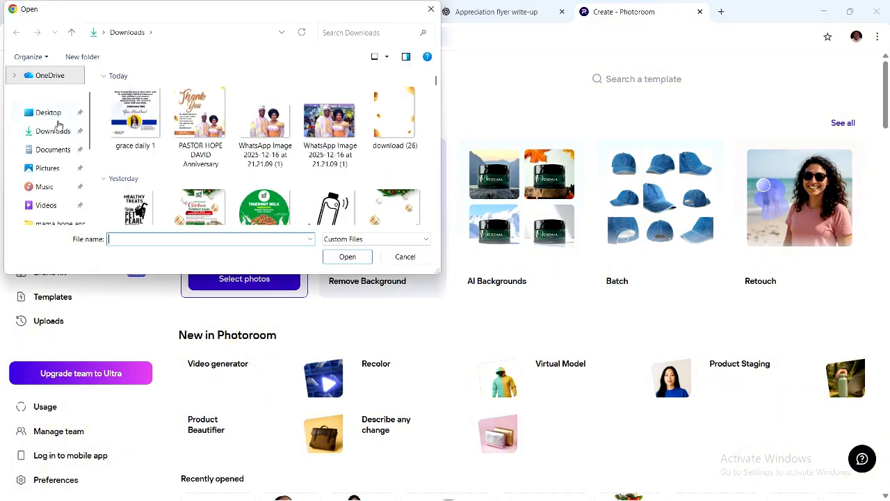
Choose photo 2S7A9770 from Desktop > DNA and load it for background removal.
{"action": "left_click", "coordinate": [48, 112]}
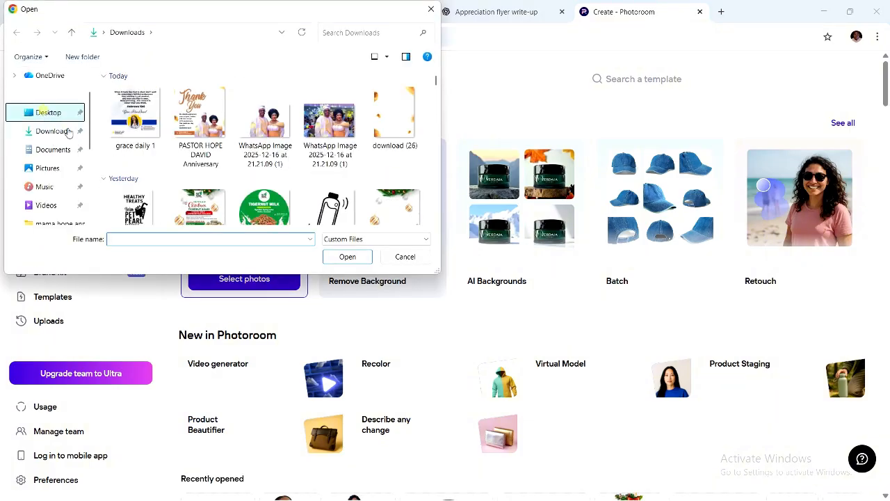
{"action": "scroll", "coordinate": [270, 157], "scroll_direction": "down", "scroll_amount": 1}
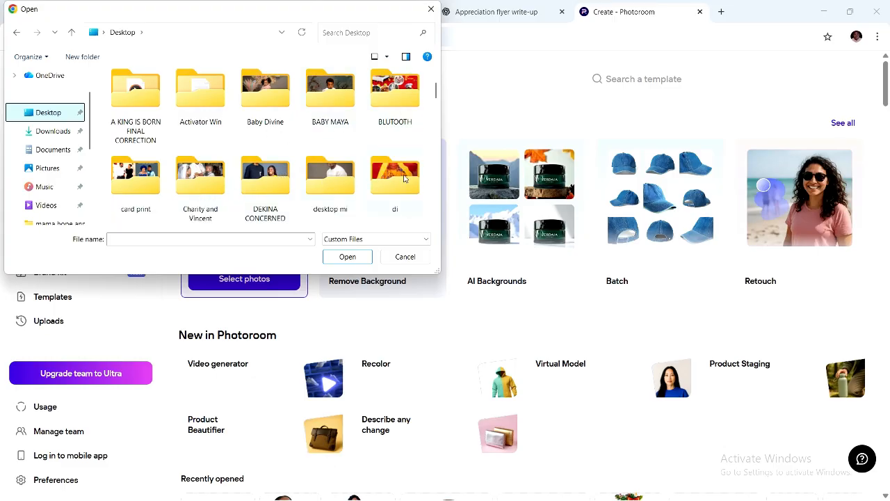
{"action": "scroll", "coordinate": [375, 184], "scroll_direction": "down", "scroll_amount": 1}
{"action": "double_click", "coordinate": [135, 177]}
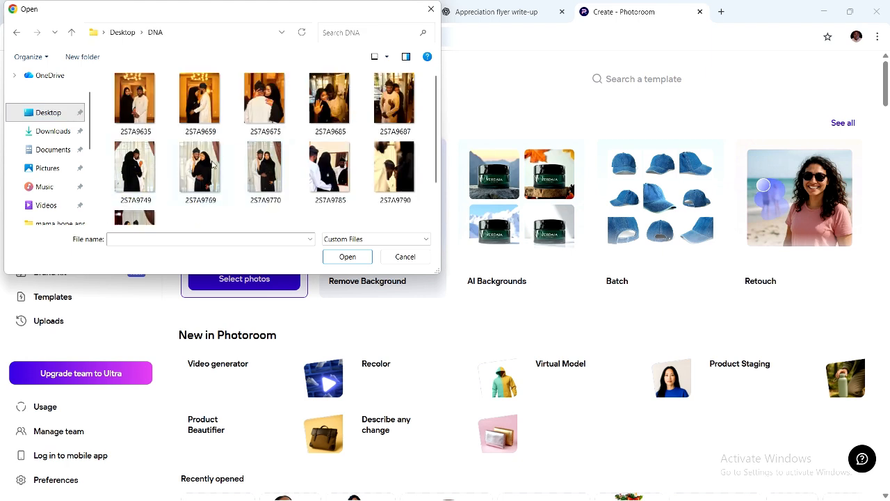
{"action": "left_click", "coordinate": [263, 168]}
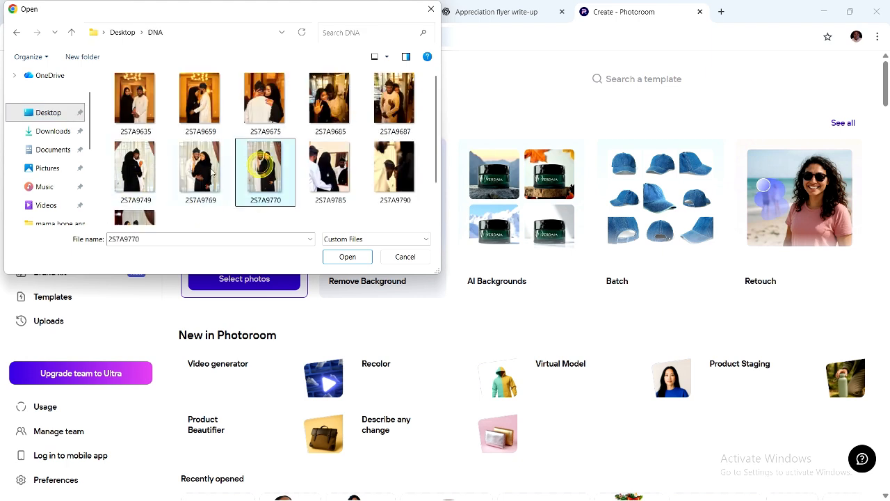
{"action": "left_click", "coordinate": [212, 171]}
{"action": "left_click", "coordinate": [254, 167]}
{"action": "left_click", "coordinate": [347, 256]}
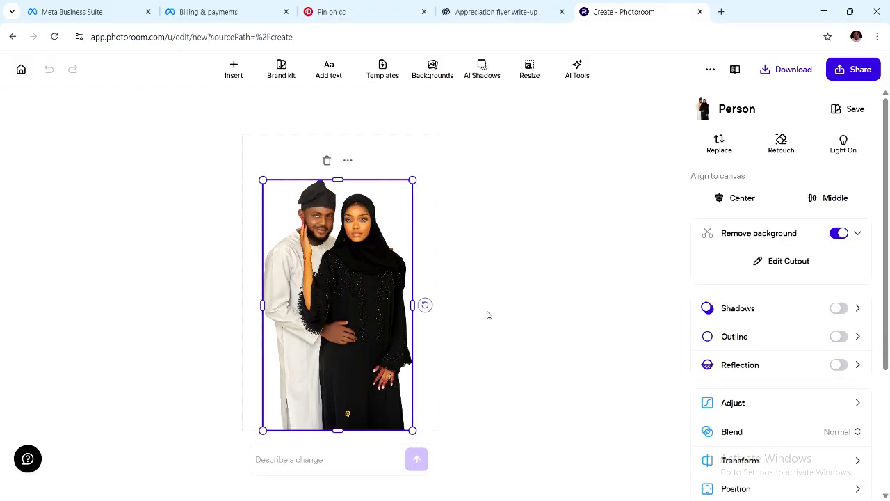
{"action": "left_click", "coordinate": [792, 72]}
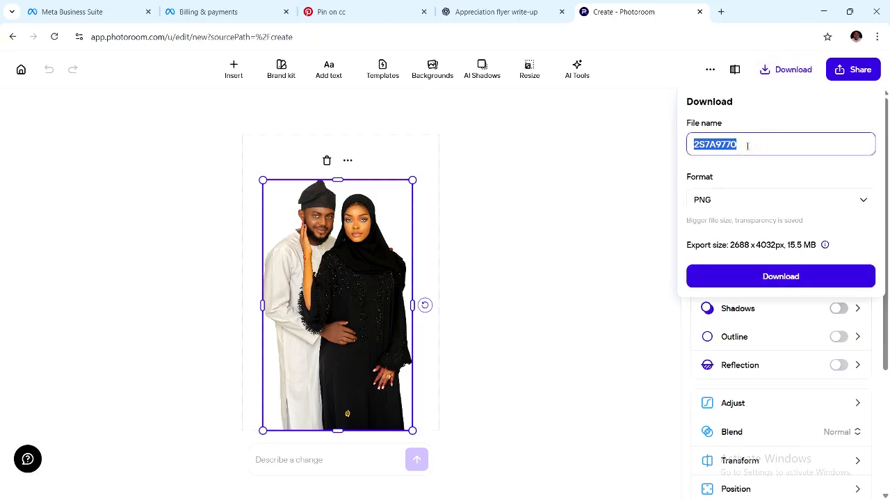
{"action": "type", "text": "dna"}
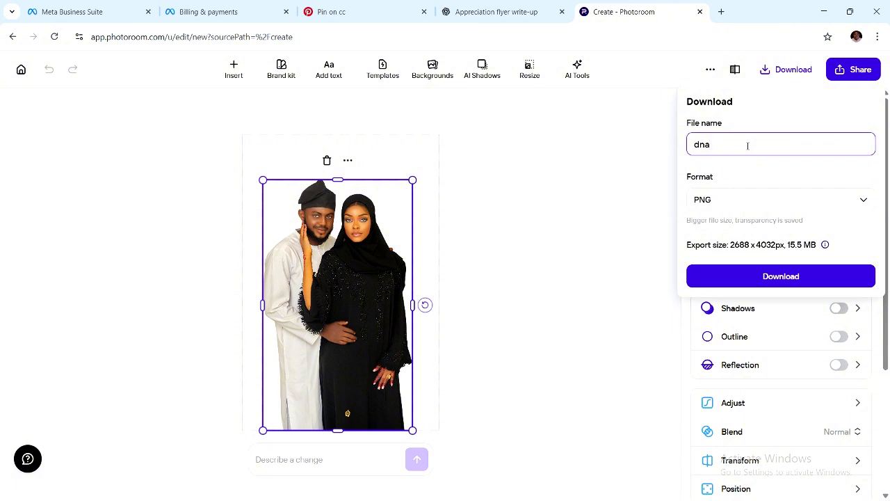
{"action": "left_click", "coordinate": [751, 276]}
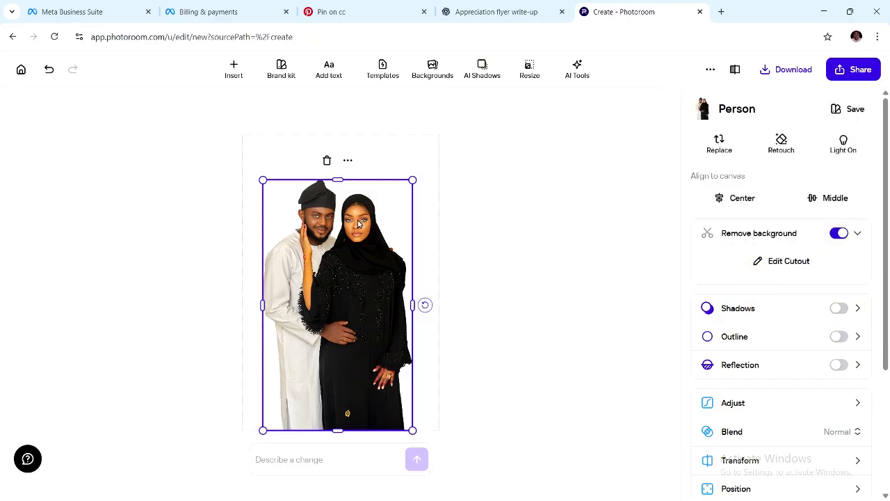
{"action": "left_click", "coordinate": [20, 70]}
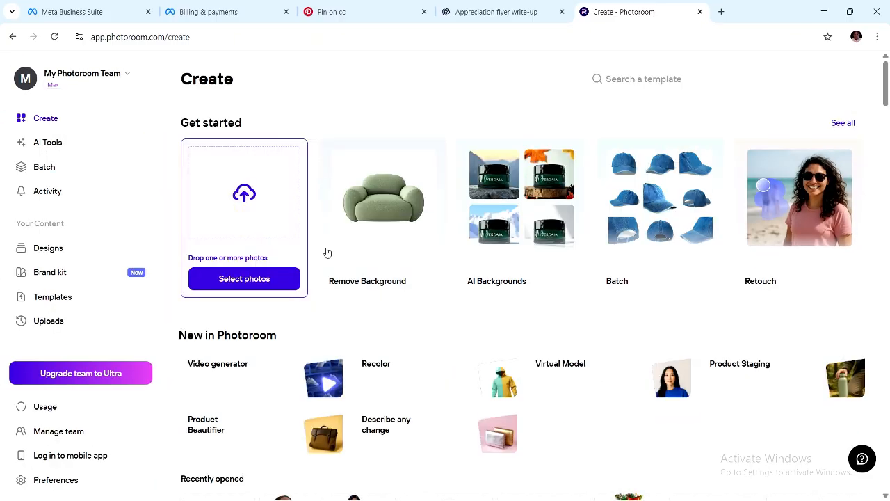
Run background removal on photo 2S7A9769 from the DNA folder.
{"action": "left_click", "coordinate": [385, 210]}
{"action": "scroll", "coordinate": [339, 286], "scroll_direction": "down", "scroll_amount": 1}
{"action": "scroll", "coordinate": [339, 287], "scroll_direction": "up", "scroll_amount": 1}
{"action": "left_click", "coordinate": [205, 220]}
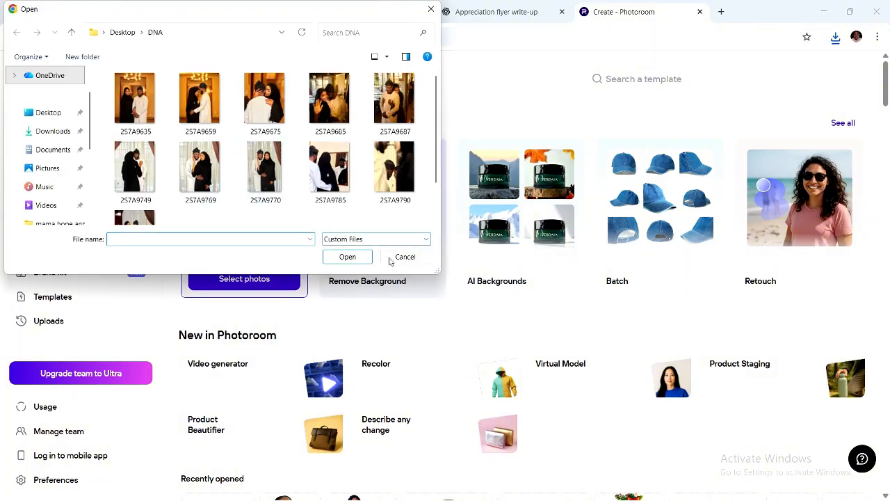
{"action": "left_click", "coordinate": [403, 256]}
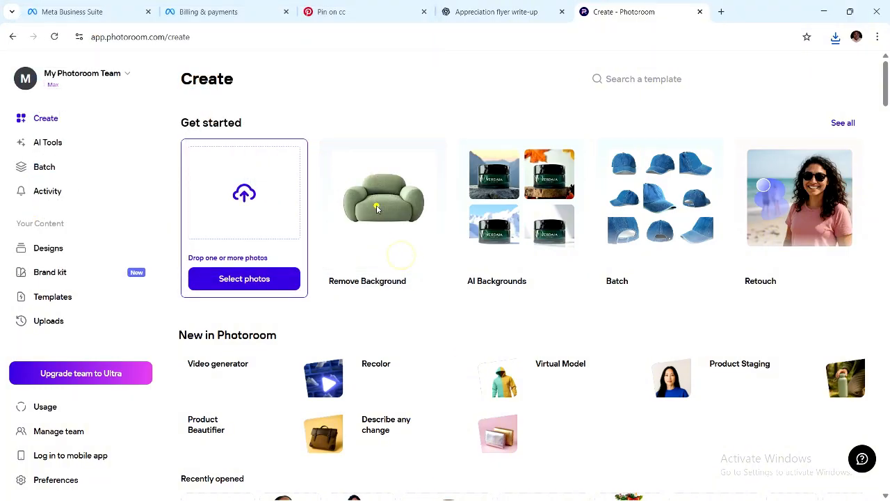
{"action": "left_click", "coordinate": [336, 243]}
{"action": "left_click", "coordinate": [200, 165]}
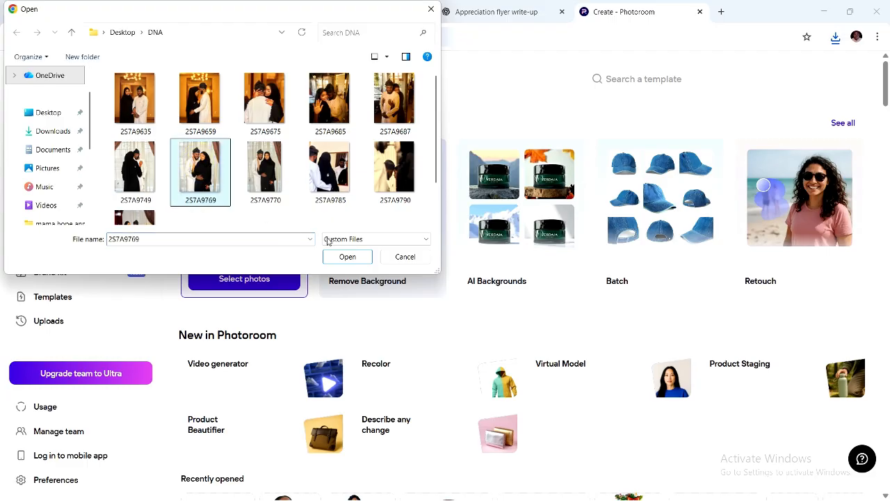
{"action": "left_click", "coordinate": [347, 256]}
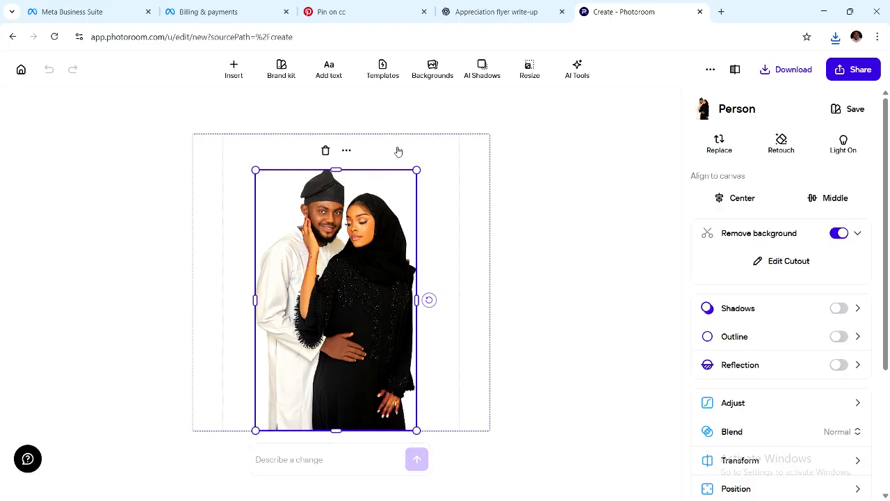
Download the cutout as a PNG and check 2S7A9769.png beside dna.png in Downloads.
{"action": "left_click", "coordinate": [790, 69]}
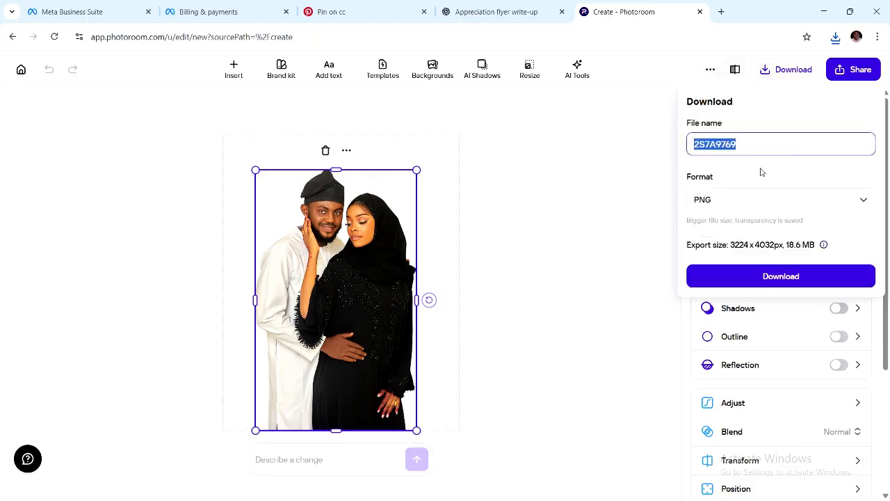
{"action": "left_click", "coordinate": [764, 278]}
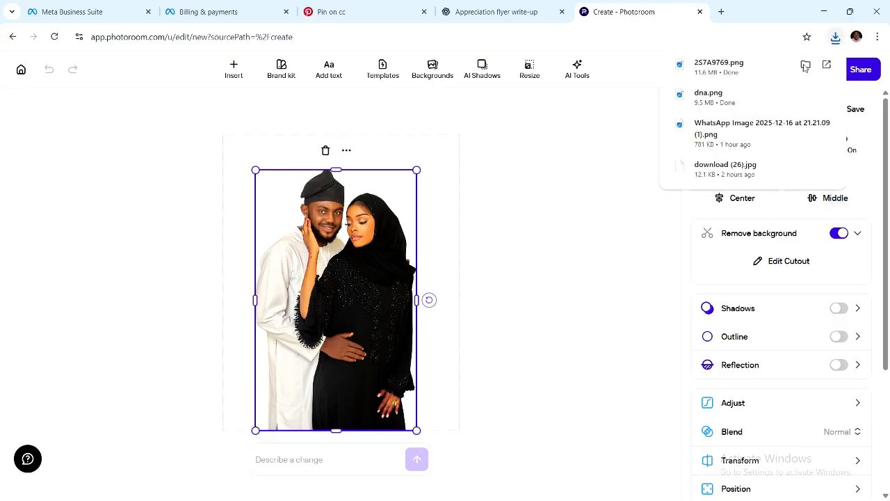
{"action": "left_click", "coordinate": [804, 66]}
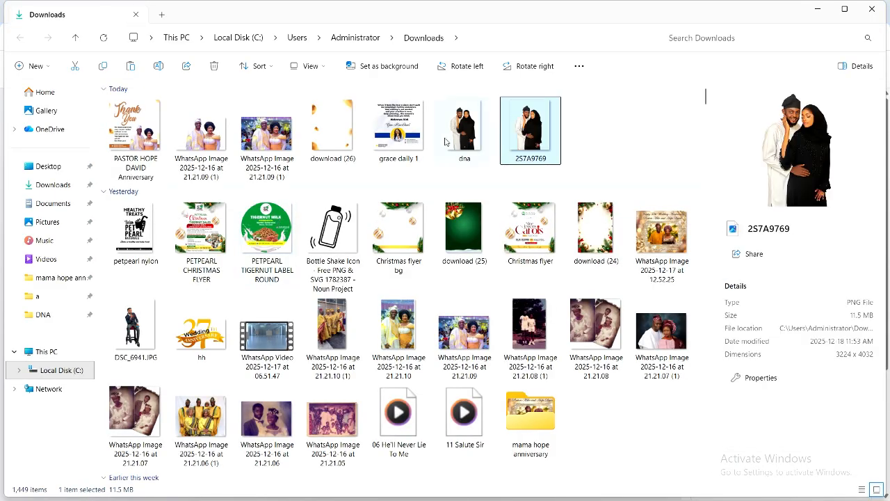
{"action": "left_click", "coordinate": [460, 134]}
{"action": "left_click", "coordinate": [527, 131], "text": "ctrl"}
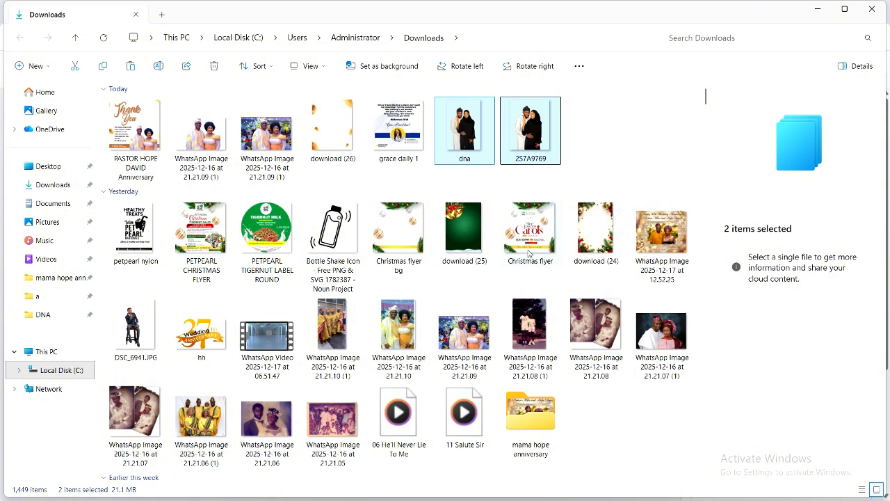
{"action": "left_click", "coordinate": [818, 9]}
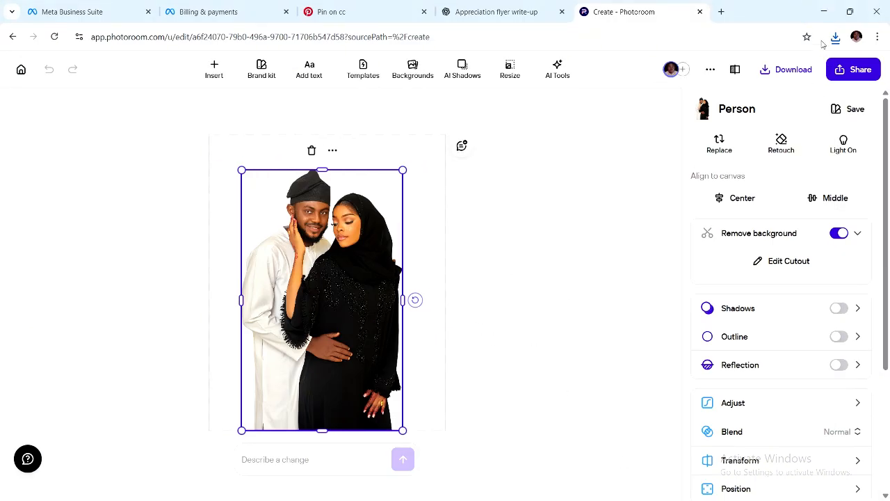
Back in CorelDRAW, move the couple cutout onto empty canvas and shrink it to about 44%.
{"action": "left_click", "coordinate": [823, 11]}
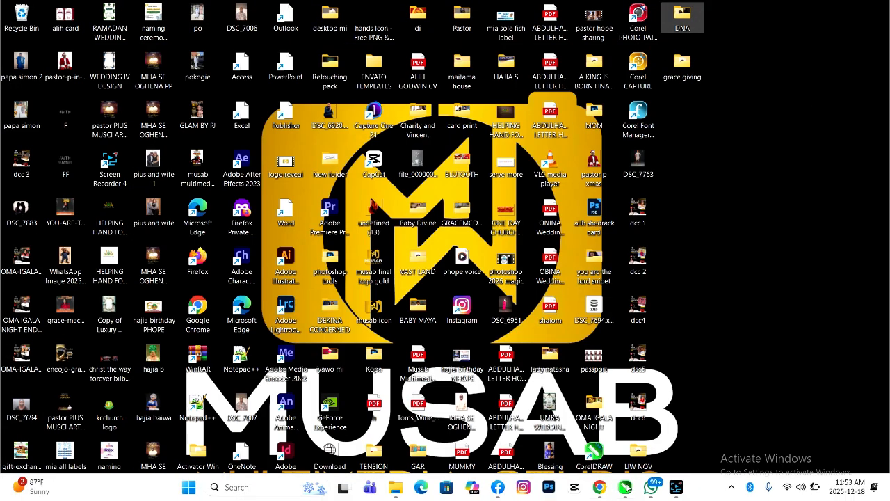
{"action": "left_click", "coordinate": [616, 431]}
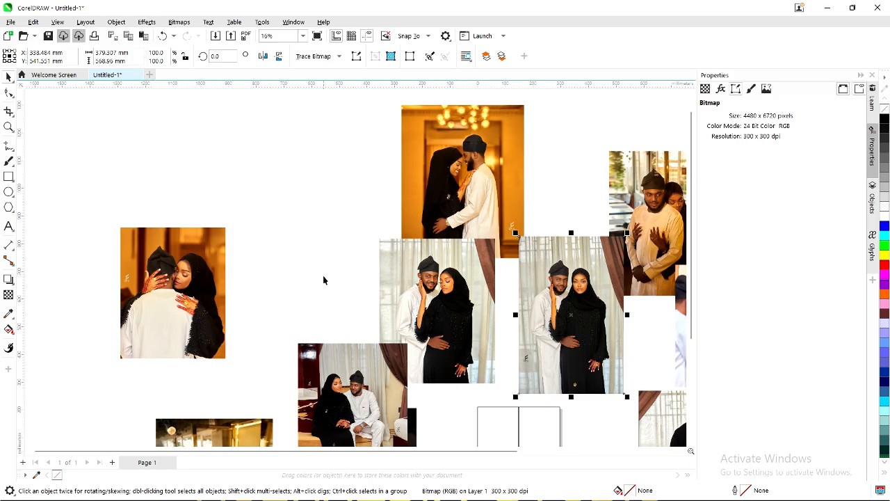
{"action": "left_click", "coordinate": [323, 279]}
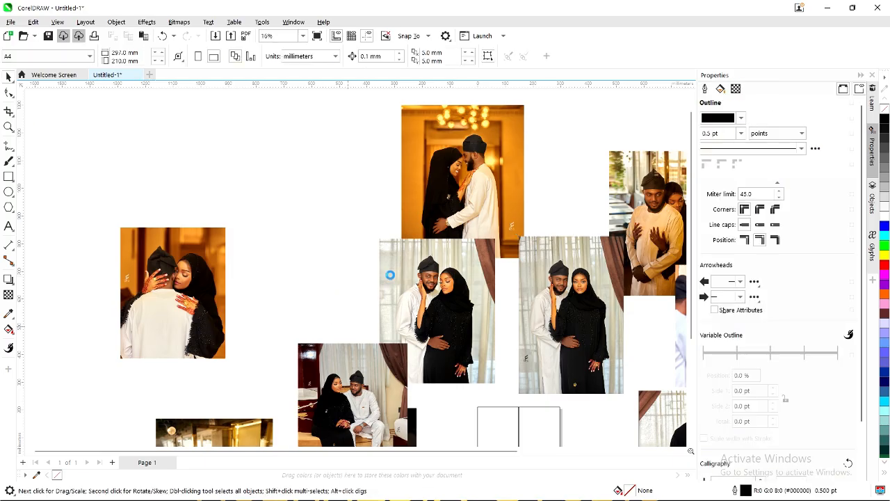
{"action": "scroll", "coordinate": [390, 275], "scroll_direction": "down", "scroll_amount": 3}
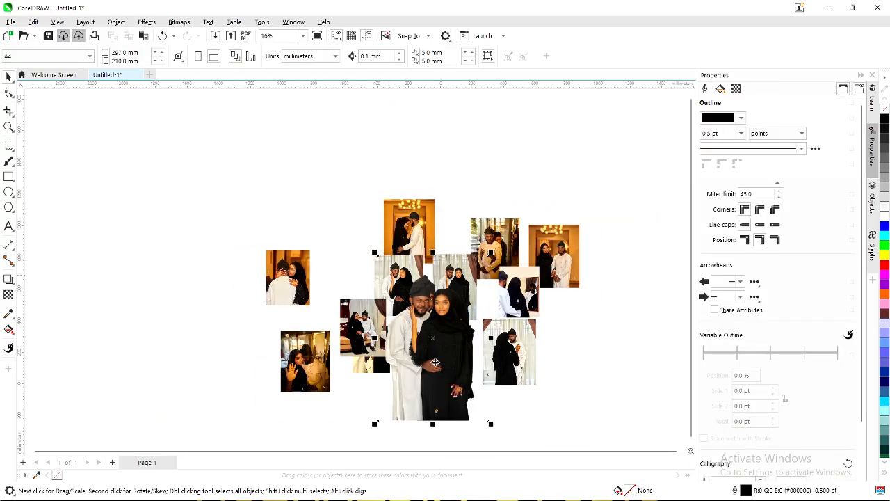
{"action": "scroll", "coordinate": [435, 361], "scroll_direction": "up", "scroll_amount": 2}
{"action": "scroll", "coordinate": [487, 326], "scroll_direction": "down", "scroll_amount": 2}
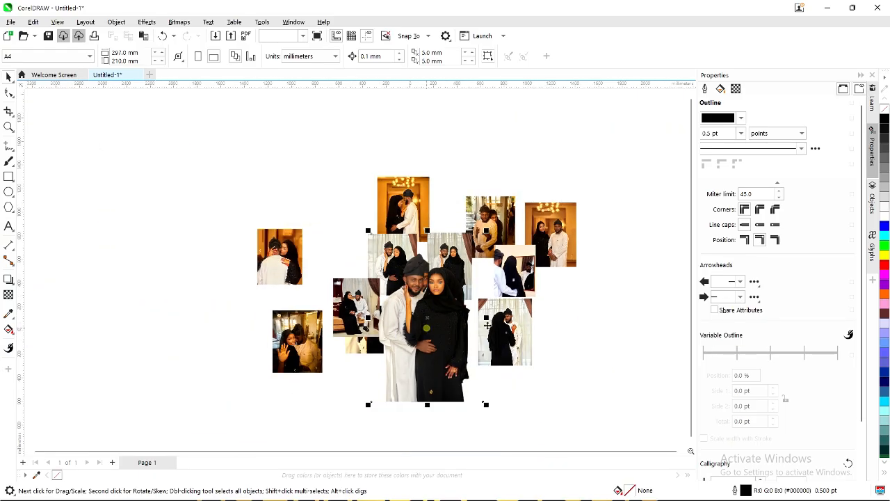
{"action": "left_click_drag", "start_coordinate": [427, 328], "coordinate": [598, 337]}
{"action": "left_click", "coordinate": [446, 324]}
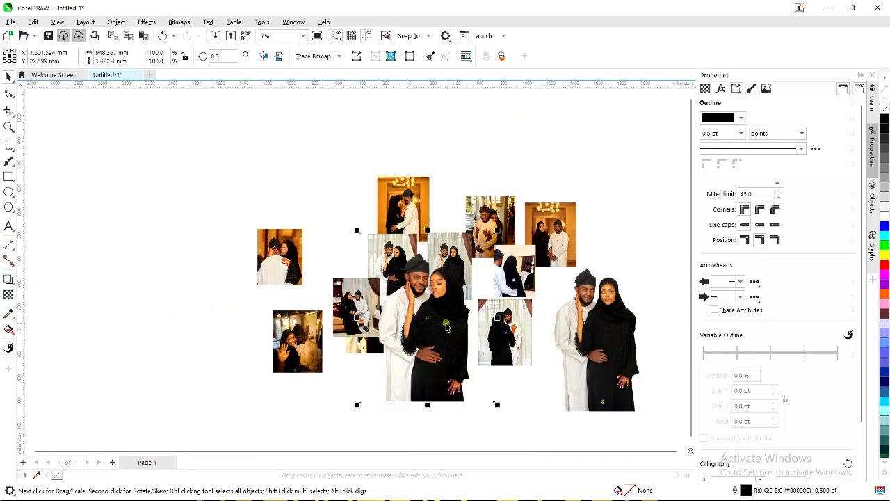
{"action": "scroll", "coordinate": [442, 299], "scroll_direction": "up", "scroll_amount": 3}
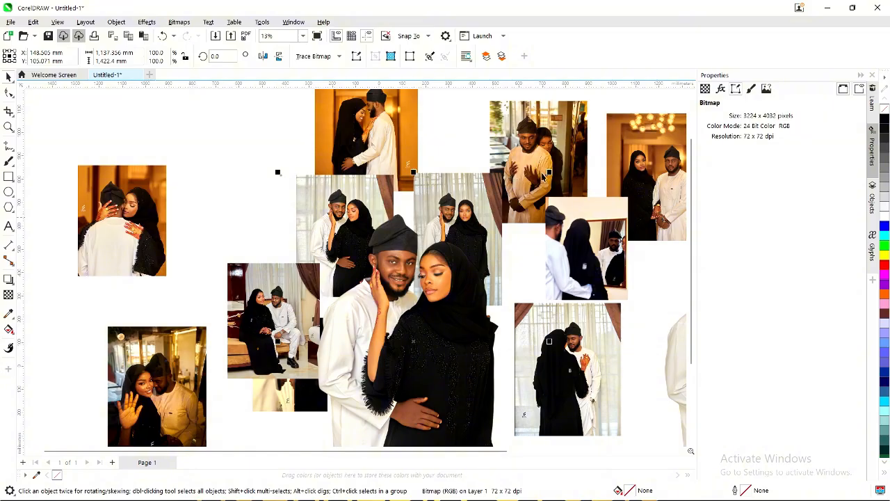
{"action": "left_click_drag", "start_coordinate": [549, 173], "coordinate": [474, 265]}
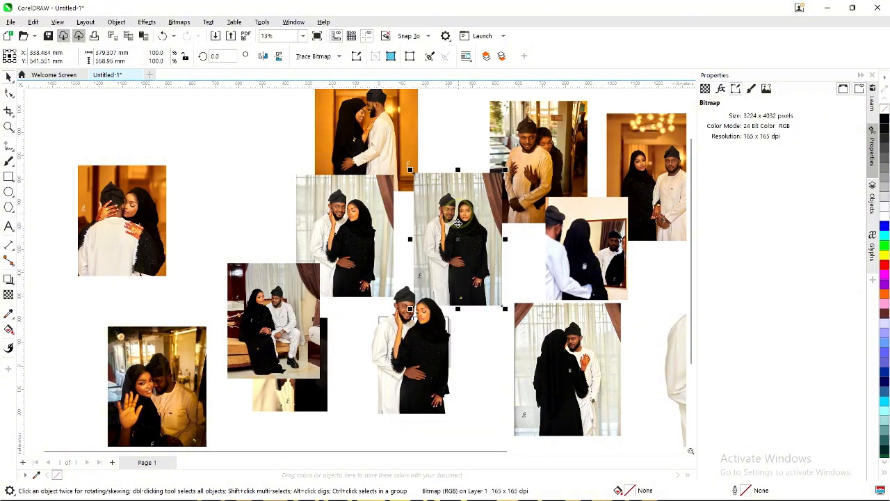
Delete the two spare curtain photos and shrink the couple cutout further.
{"action": "key", "text": "Delete"}
{"action": "left_click", "coordinate": [359, 233]}
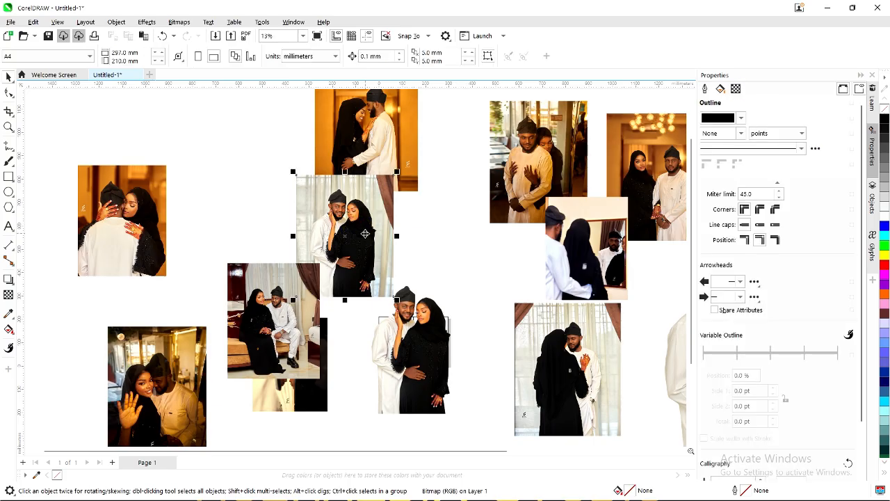
{"action": "key", "text": "Delete"}
{"action": "left_click", "coordinate": [438, 343]}
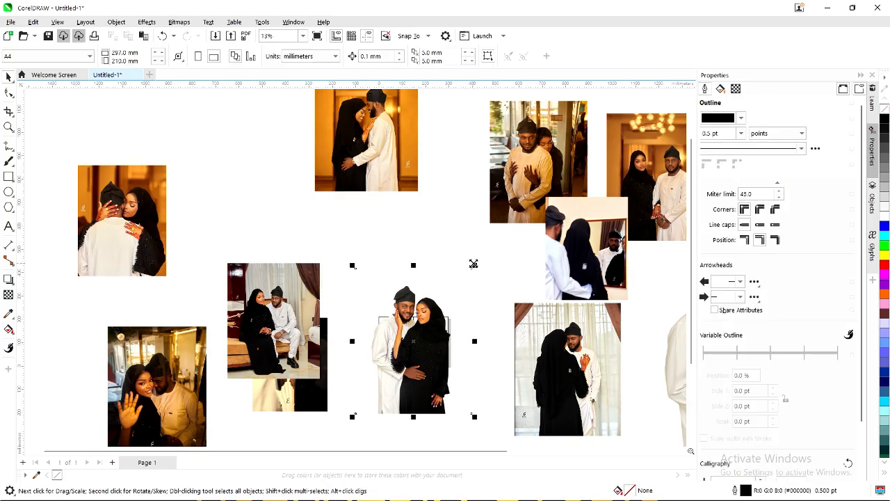
{"action": "left_click_drag", "start_coordinate": [472, 266], "coordinate": [438, 284]}
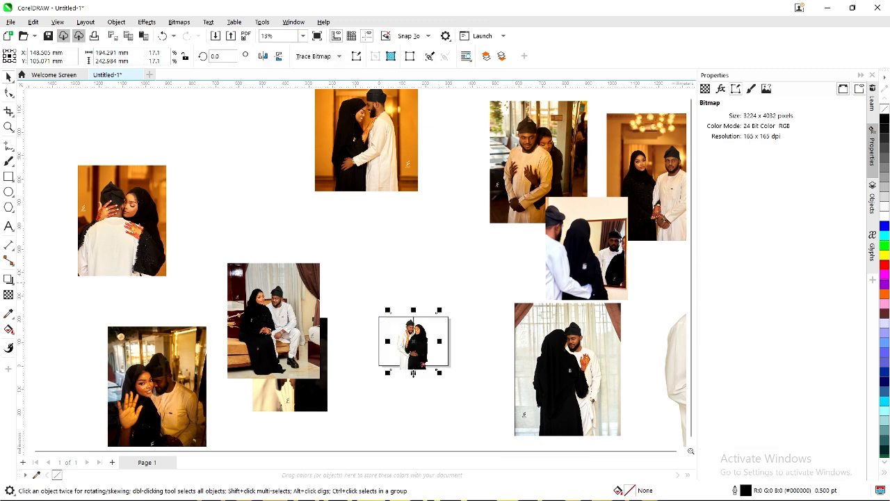
Bring the large second cutout to the centre, scale it down, and place it beside the spread.
{"action": "scroll", "coordinate": [414, 372], "scroll_direction": "up", "scroll_amount": 1}
{"action": "left_click_drag", "start_coordinate": [417, 343], "coordinate": [436, 333]}
{"action": "scroll", "coordinate": [429, 340], "scroll_direction": "up", "scroll_amount": 2}
{"action": "scroll", "coordinate": [430, 341], "scroll_direction": "up", "scroll_amount": 1}
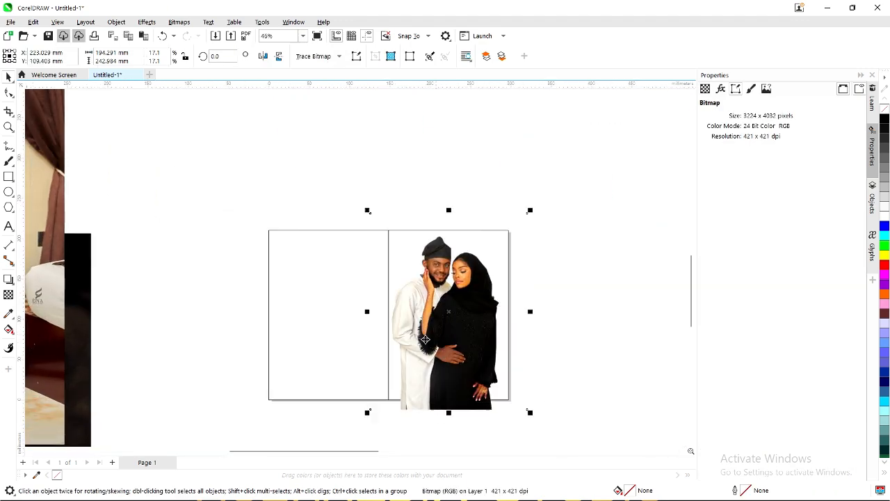
{"action": "scroll", "coordinate": [402, 336], "scroll_direction": "down", "scroll_amount": 2}
{"action": "scroll", "coordinate": [427, 316], "scroll_direction": "down", "scroll_amount": 3}
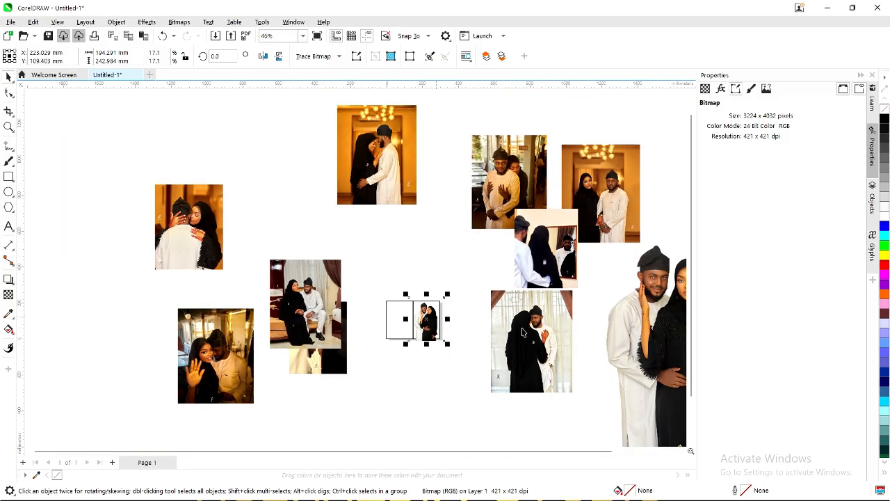
{"action": "left_click_drag", "start_coordinate": [634, 334], "coordinate": [476, 325]}
{"action": "left_click_drag", "start_coordinate": [602, 193], "coordinate": [541, 282]}
{"action": "scroll", "coordinate": [505, 328], "scroll_direction": "up", "scroll_amount": 1}
{"action": "scroll", "coordinate": [507, 327], "scroll_direction": "up", "scroll_amount": 2}
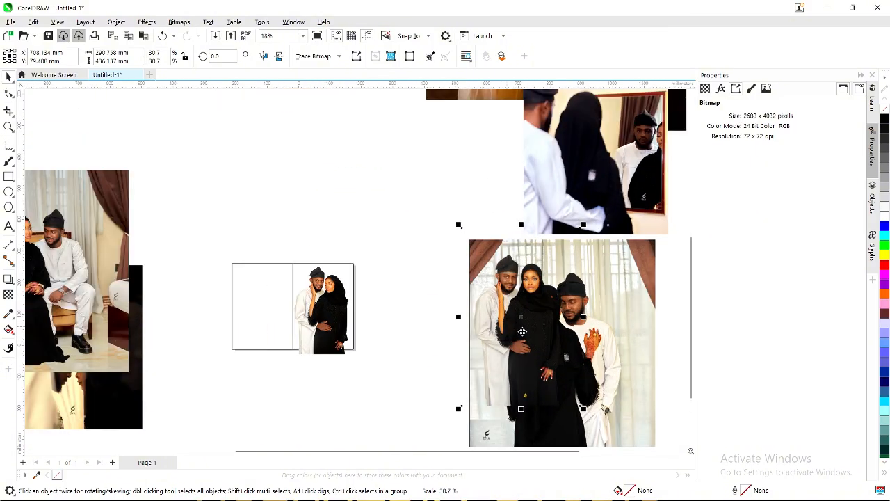
{"action": "left_click_drag", "start_coordinate": [453, 324], "coordinate": [417, 323]}
{"action": "scroll", "coordinate": [410, 316], "scroll_direction": "up", "scroll_amount": 2}
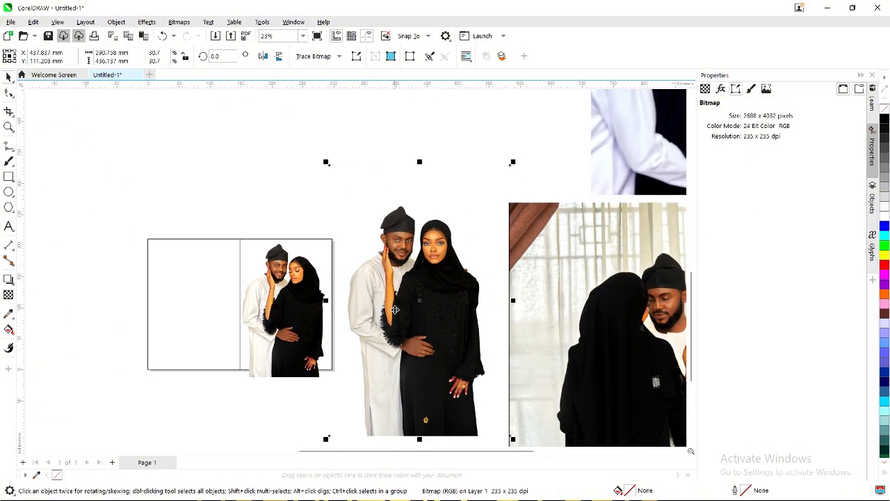
{"action": "scroll", "coordinate": [401, 302], "scroll_direction": "up", "scroll_amount": 3}
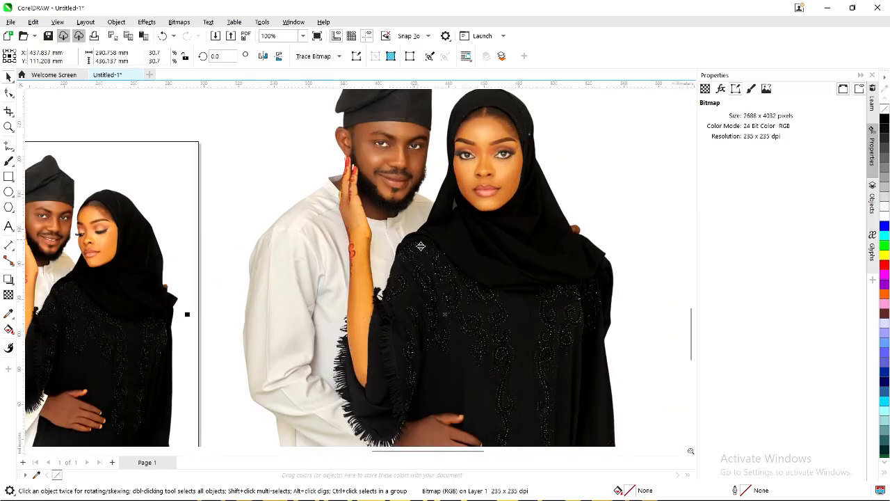
{"action": "scroll", "coordinate": [424, 247], "scroll_direction": "down", "scroll_amount": 1}
{"action": "scroll", "coordinate": [423, 247], "scroll_direction": "down", "scroll_amount": 1}
Shrink the second cutout further to 12.5% and nudge both cutouts into their final positions.
{"action": "left_click", "coordinate": [274, 283]}
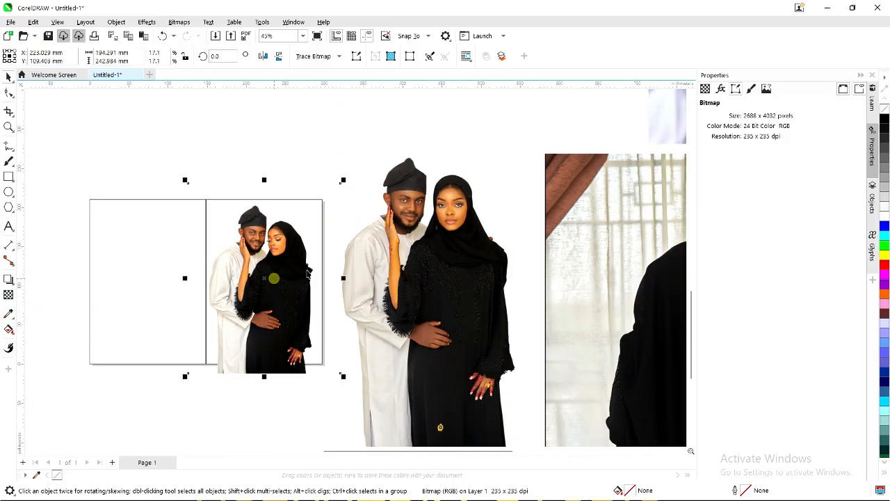
{"action": "left_click", "coordinate": [407, 258]}
{"action": "scroll", "coordinate": [415, 268], "scroll_direction": "down", "scroll_amount": 1}
{"action": "left_click_drag", "start_coordinate": [417, 270], "coordinate": [435, 252]}
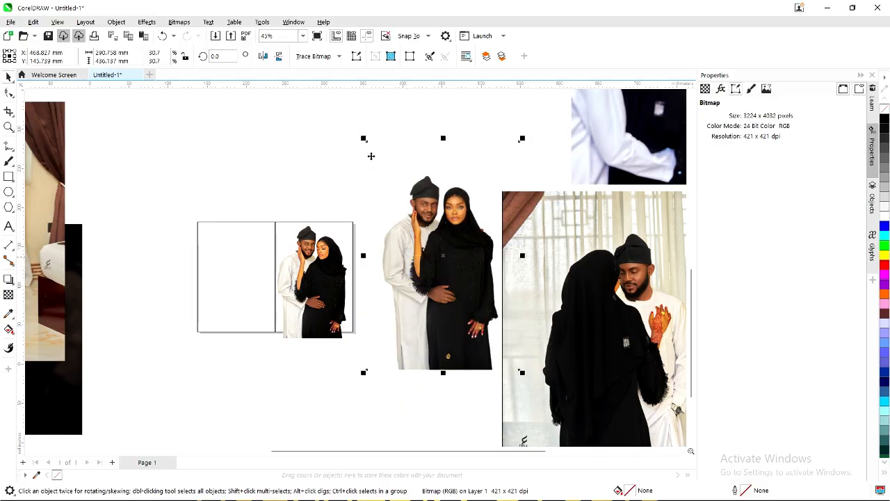
{"action": "left_click_drag", "start_coordinate": [363, 140], "coordinate": [394, 210]}
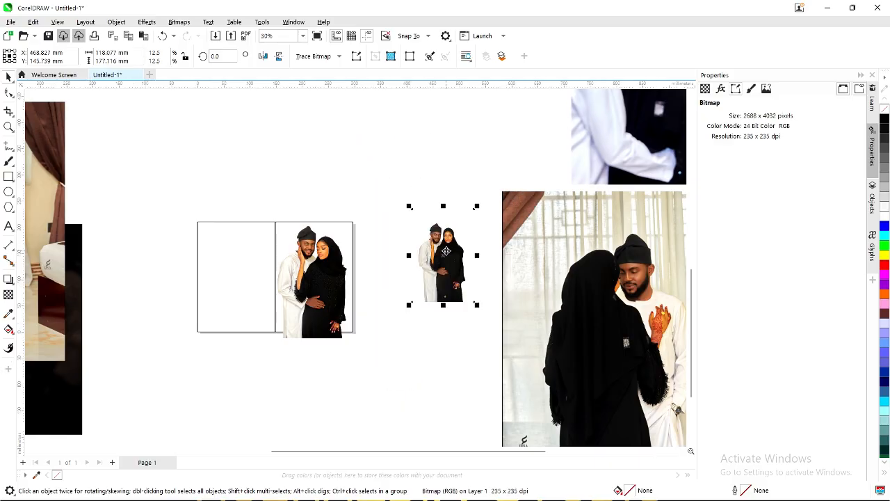
{"action": "left_click_drag", "start_coordinate": [445, 251], "coordinate": [404, 255]}
{"action": "left_click", "coordinate": [336, 274]}
{"action": "scroll", "coordinate": [320, 272], "scroll_direction": "up", "scroll_amount": 1}
{"action": "left_click_drag", "start_coordinate": [322, 272], "coordinate": [323, 278]}
{"action": "scroll", "coordinate": [374, 288], "scroll_direction": "down", "scroll_amount": 2}
{"action": "left_click", "coordinate": [464, 286]}
{"action": "left_click_drag", "start_coordinate": [471, 278], "coordinate": [438, 287]}
{"action": "left_click", "coordinate": [457, 354]}
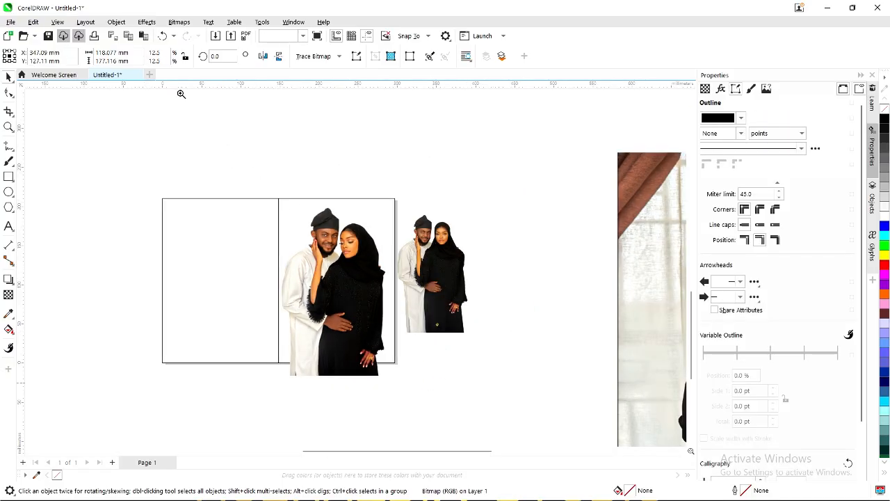
Zoom in on the large couple photo and trim its top edge down with the Shape tool.
{"action": "key", "text": "z"}
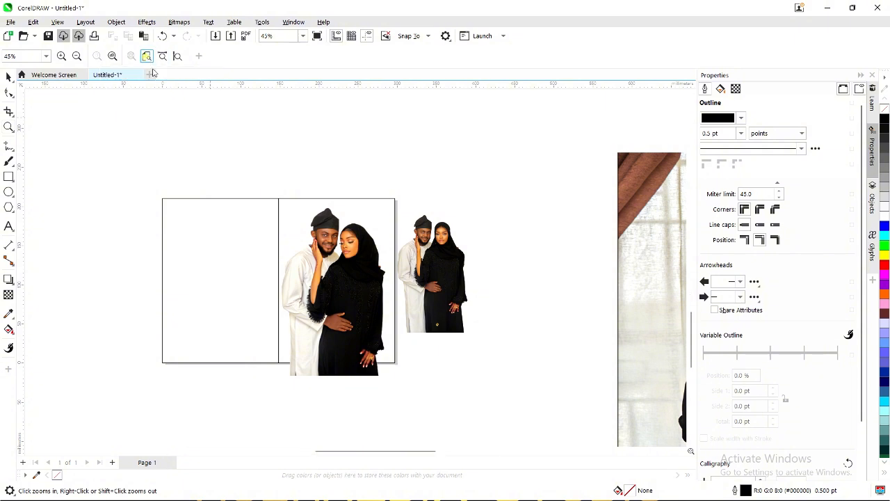
{"action": "left_click", "coordinate": [177, 157]}
{"action": "key", "text": "space"}
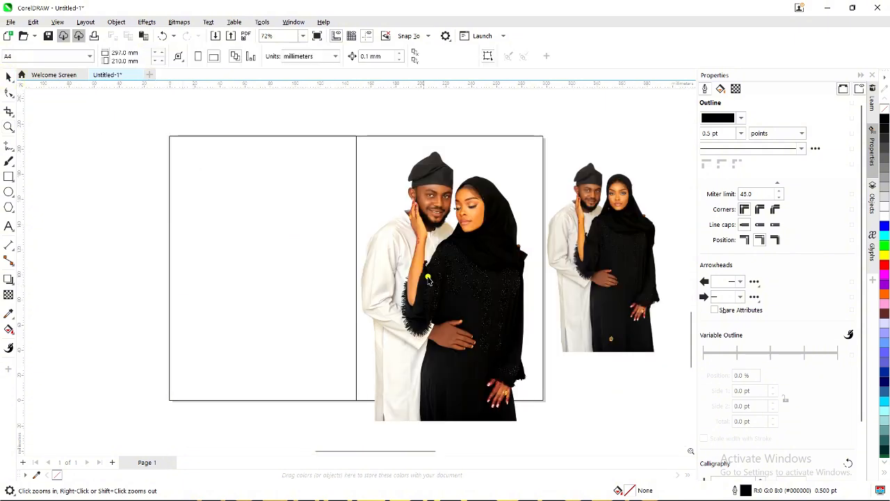
{"action": "left_click", "coordinate": [429, 280]}
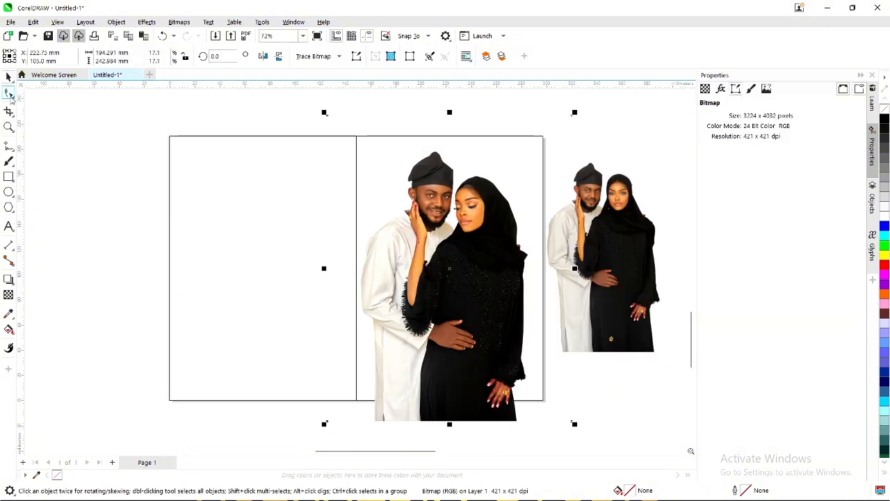
{"action": "left_click", "coordinate": [9, 93]}
{"action": "scroll", "coordinate": [247, 164], "scroll_direction": "down", "scroll_amount": 1}
{"action": "left_click_drag", "start_coordinate": [276, 116], "coordinate": [534, 176]}
{"action": "left_click_drag", "start_coordinate": [492, 132], "coordinate": [493, 152]}
Trim the photo's left edge so it lines up with the spread's centre divider.
{"action": "left_click_drag", "start_coordinate": [418, 108], "coordinate": [531, 385]}
{"action": "left_click_drag", "start_coordinate": [493, 360], "coordinate": [461, 360]}
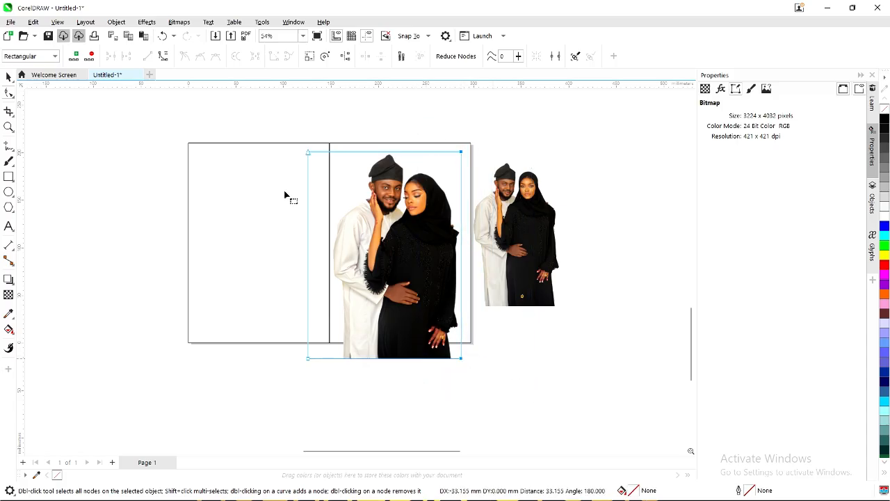
{"action": "left_click_drag", "start_coordinate": [292, 142], "coordinate": [347, 379]}
{"action": "left_click_drag", "start_coordinate": [308, 358], "coordinate": [331, 359]}
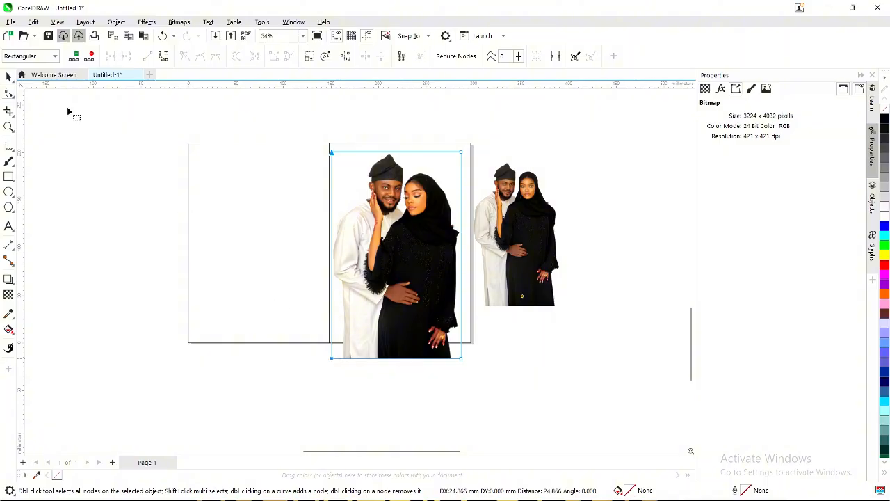
{"action": "left_click", "coordinate": [9, 76]}
PowerClip the large couple photo inside the right-hand panel rectangle and enlarge it slightly to fill it.
{"action": "right_click", "coordinate": [385, 161]}
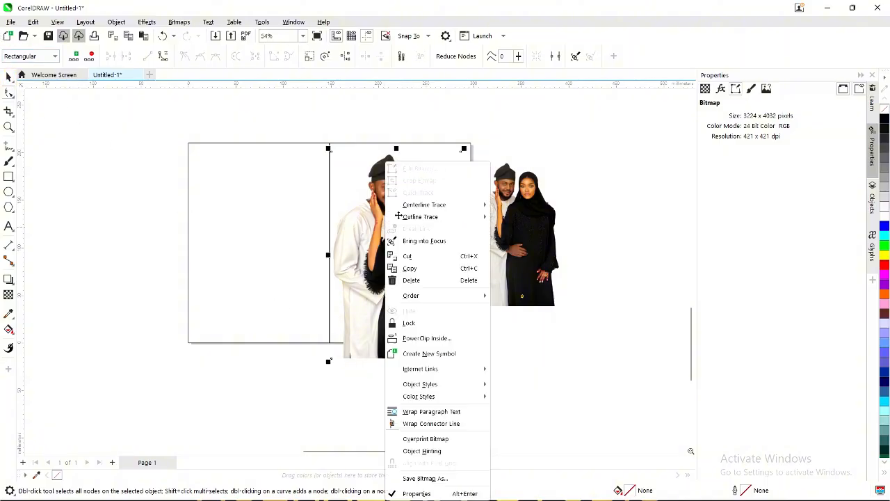
{"action": "left_click", "coordinate": [264, 380]}
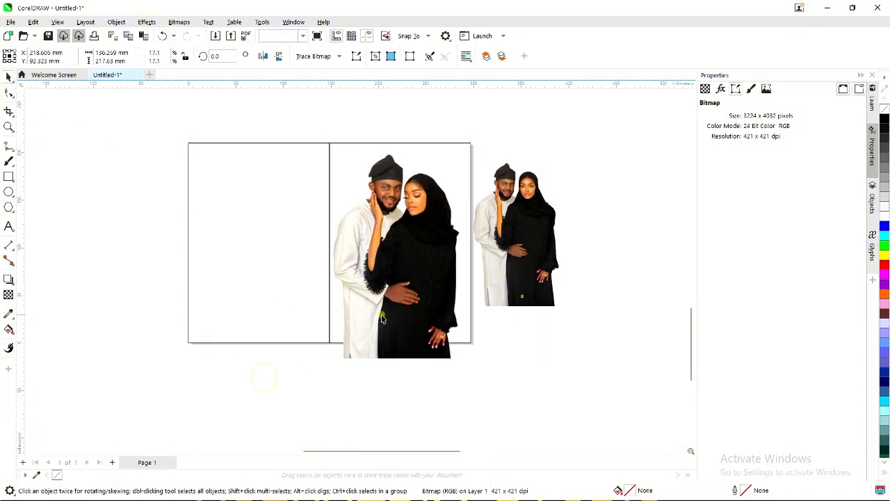
{"action": "right_click", "coordinate": [386, 296]}
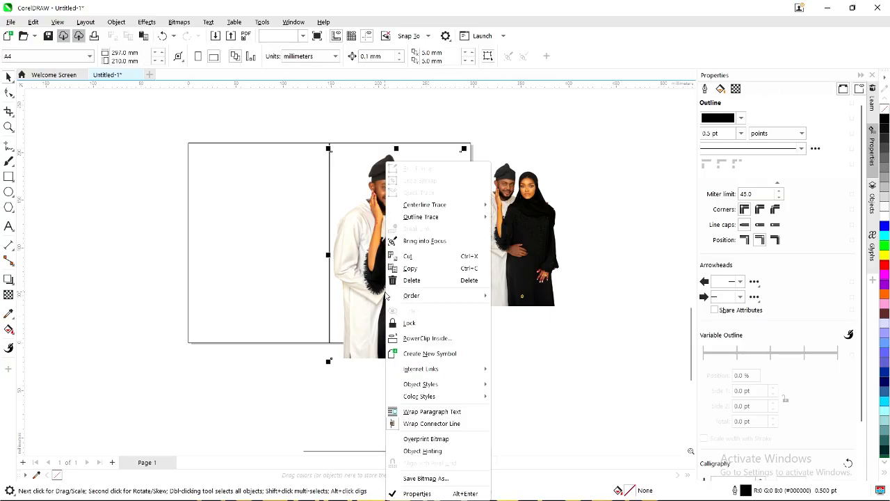
{"action": "left_click", "coordinate": [449, 338]}
{"action": "left_click", "coordinate": [336, 143]}
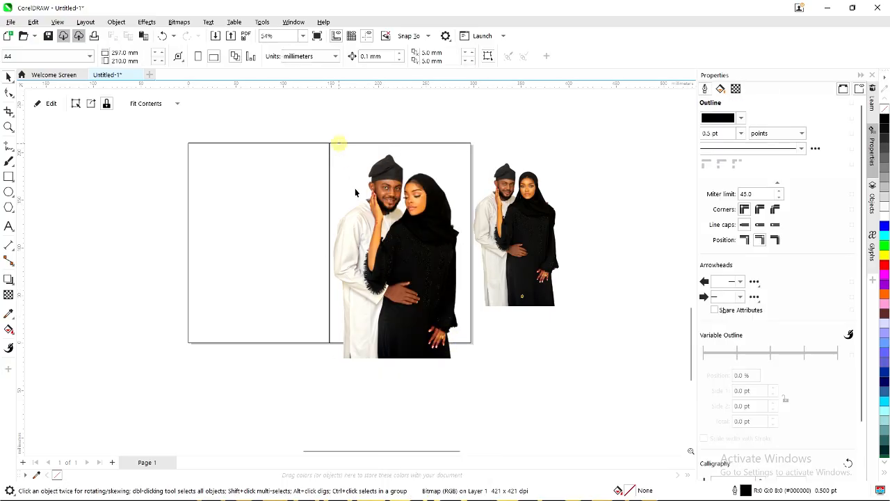
{"action": "left_click", "coordinate": [414, 273], "text": "ctrl"}
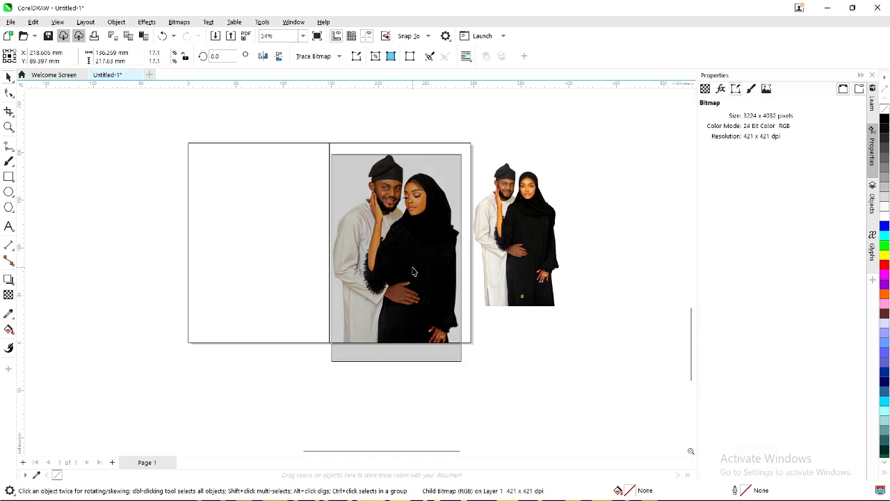
{"action": "left_click_drag", "start_coordinate": [467, 365], "coordinate": [466, 367]}
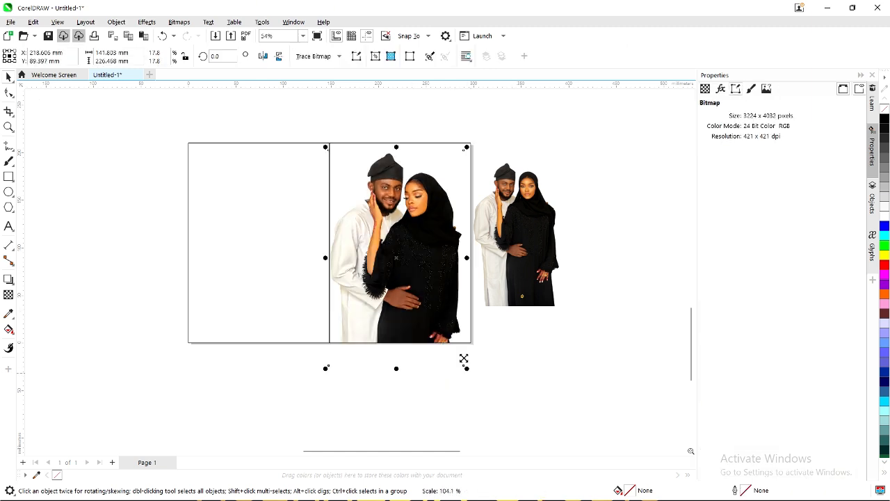
{"action": "left_click_drag", "start_coordinate": [430, 302], "coordinate": [434, 310]}
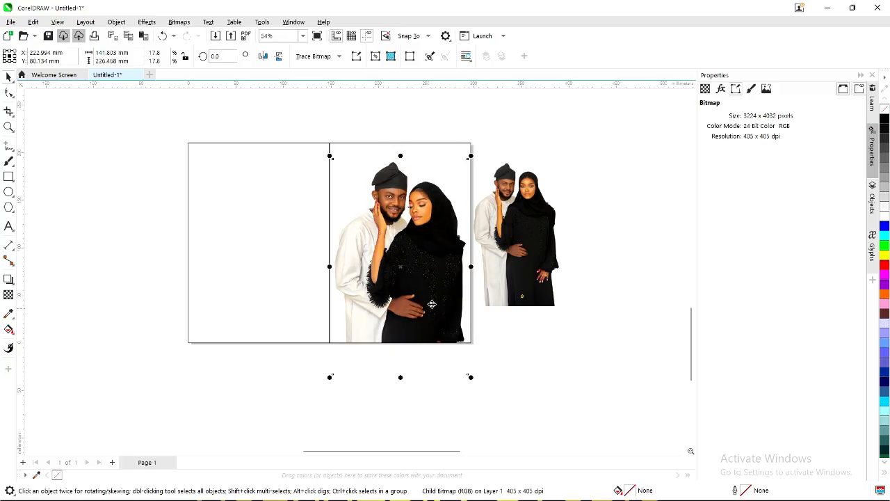
Select the PowerClip contents in the right panel and scale the photo down.
{"action": "left_click", "coordinate": [320, 262]}
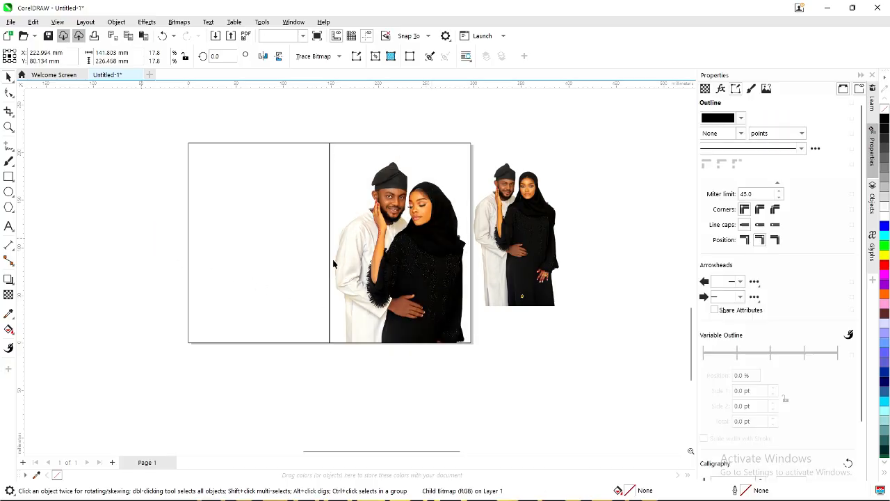
{"action": "scroll", "coordinate": [332, 261], "scroll_direction": "up", "scroll_amount": 4}
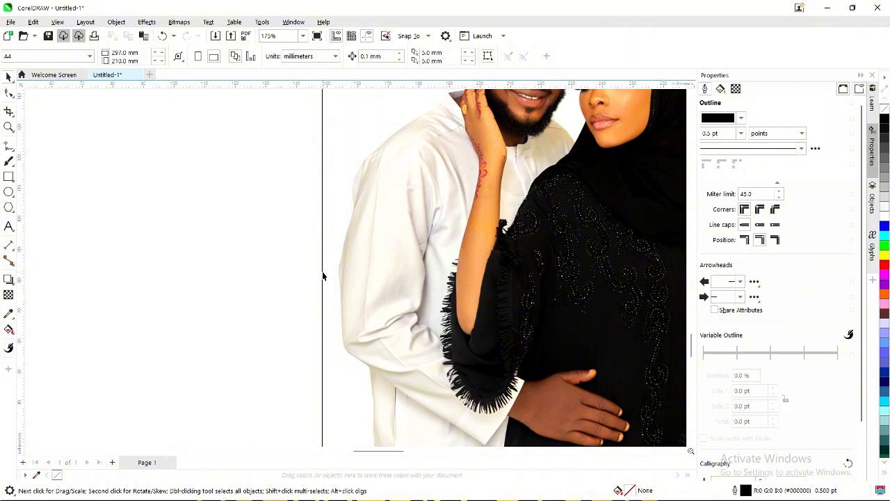
{"action": "scroll", "coordinate": [327, 275], "scroll_direction": "down", "scroll_amount": 4}
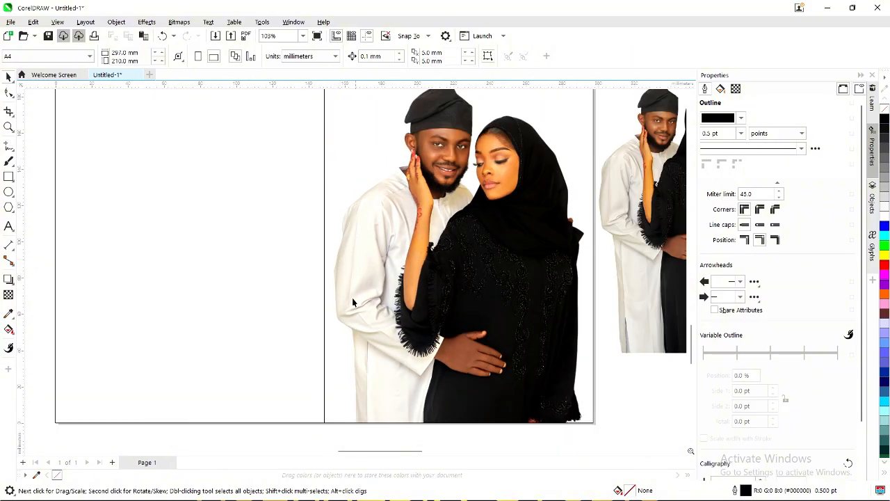
{"action": "scroll", "coordinate": [306, 239], "scroll_direction": "down", "scroll_amount": 2}
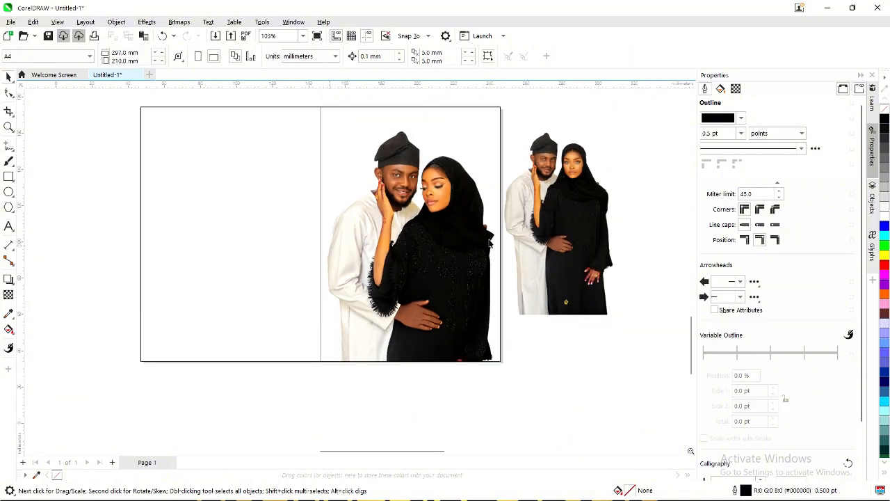
{"action": "left_click", "coordinate": [422, 256]}
{"action": "left_click", "coordinate": [425, 258]}
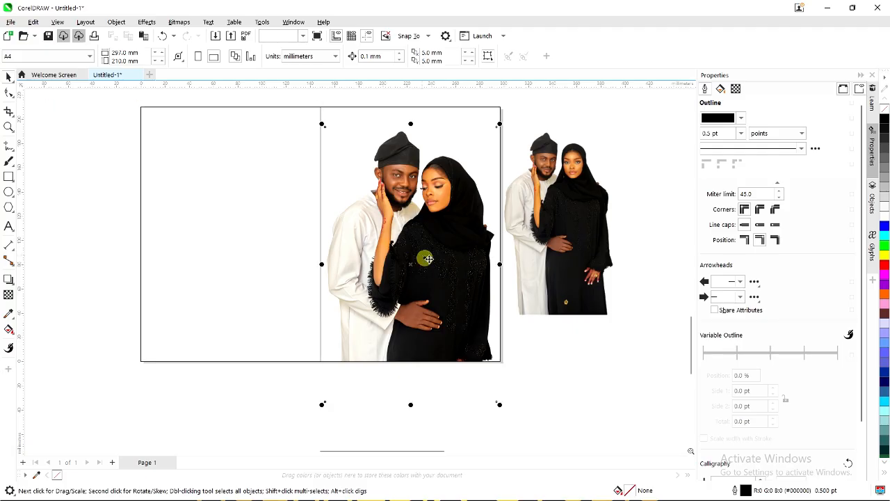
{"action": "scroll", "coordinate": [431, 257], "scroll_direction": "down", "scroll_amount": 2}
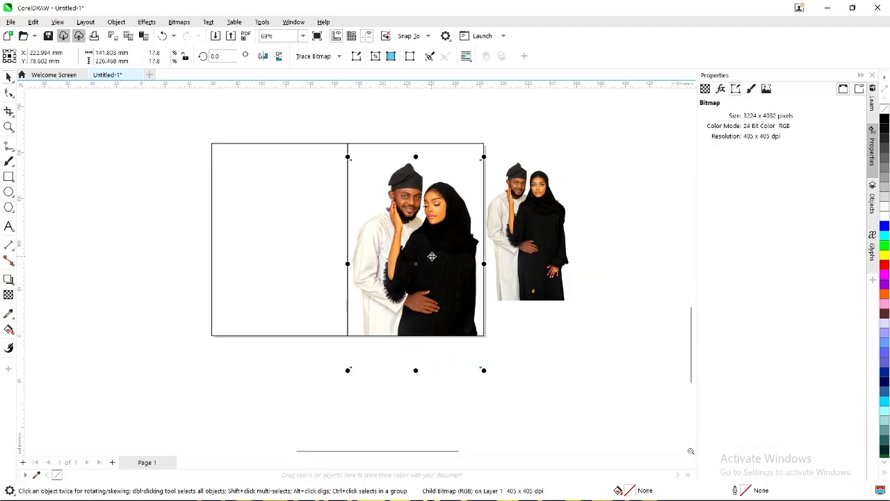
{"action": "left_click", "coordinate": [525, 224]}
{"action": "scroll", "coordinate": [534, 221], "scroll_direction": "up", "scroll_amount": 1}
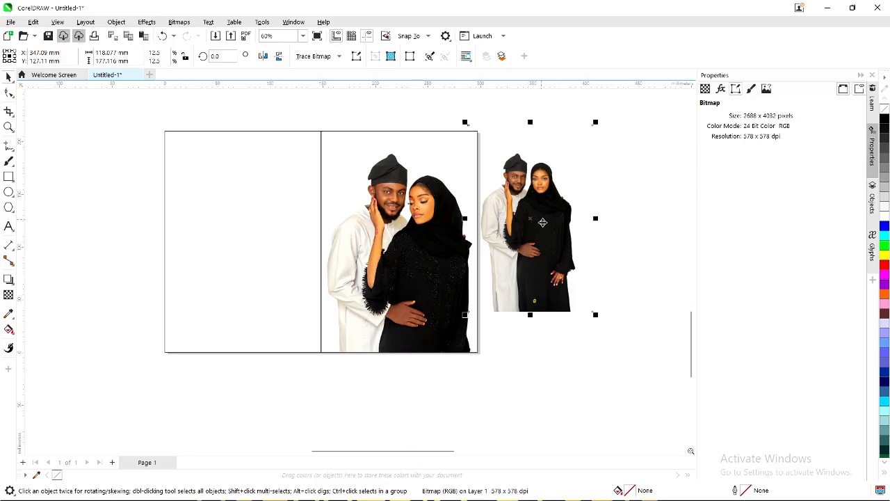
{"action": "left_click", "coordinate": [415, 233]}
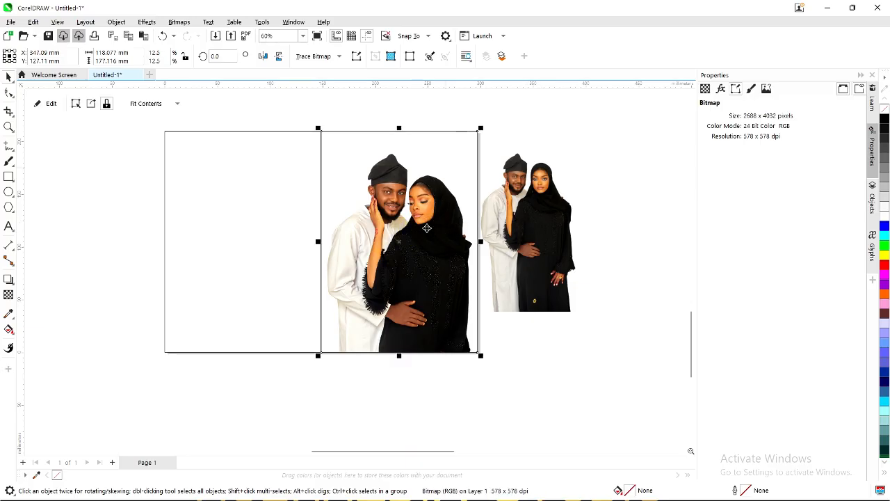
{"action": "left_click", "coordinate": [420, 235], "text": "ctrl"}
{"action": "left_click_drag", "start_coordinate": [476, 148], "coordinate": [470, 162]}
Reposition the clipped photo, then drag the second couple photo over the right panel's top.
{"action": "left_click", "coordinate": [429, 260]}
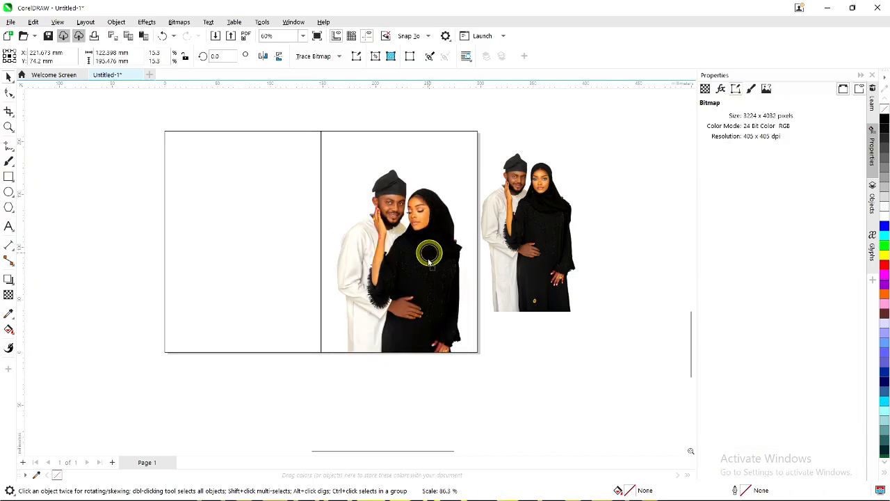
{"action": "left_click_drag", "start_coordinate": [429, 259], "coordinate": [428, 259]}
{"action": "left_click_drag", "start_coordinate": [466, 383], "coordinate": [470, 393]}
{"action": "left_click_drag", "start_coordinate": [427, 314], "coordinate": [428, 322]}
{"action": "left_click", "coordinate": [530, 236]}
{"action": "left_click_drag", "start_coordinate": [557, 217], "coordinate": [375, 195]}
Apply a fountain transparency that fades the upper couple photo toward its bottom.
{"action": "left_click", "coordinate": [8, 296]}
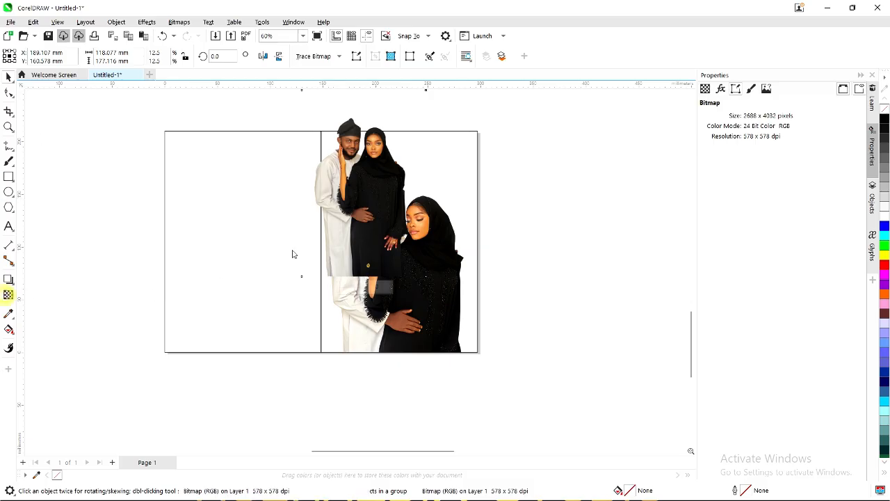
{"action": "scroll", "coordinate": [368, 215], "scroll_direction": "up", "scroll_amount": 1}
{"action": "left_click_drag", "start_coordinate": [357, 175], "coordinate": [363, 243]}
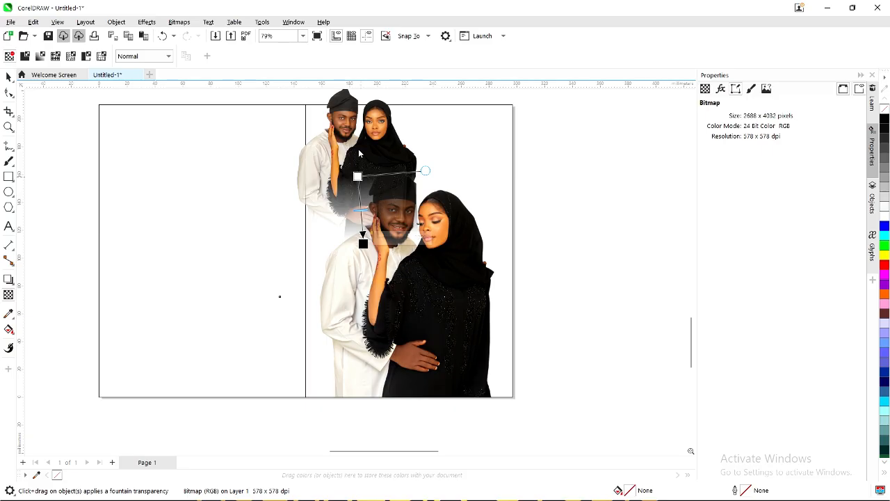
{"action": "left_click_drag", "start_coordinate": [357, 176], "coordinate": [357, 149]}
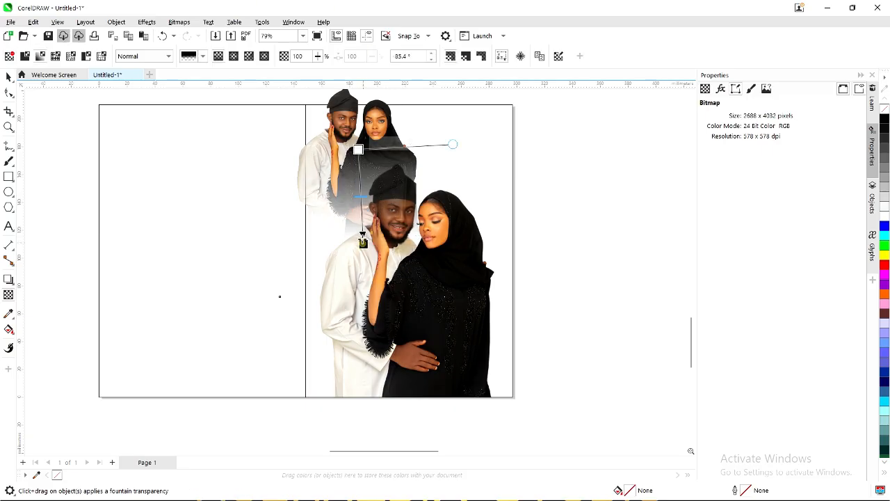
{"action": "left_click_drag", "start_coordinate": [363, 240], "coordinate": [359, 223]}
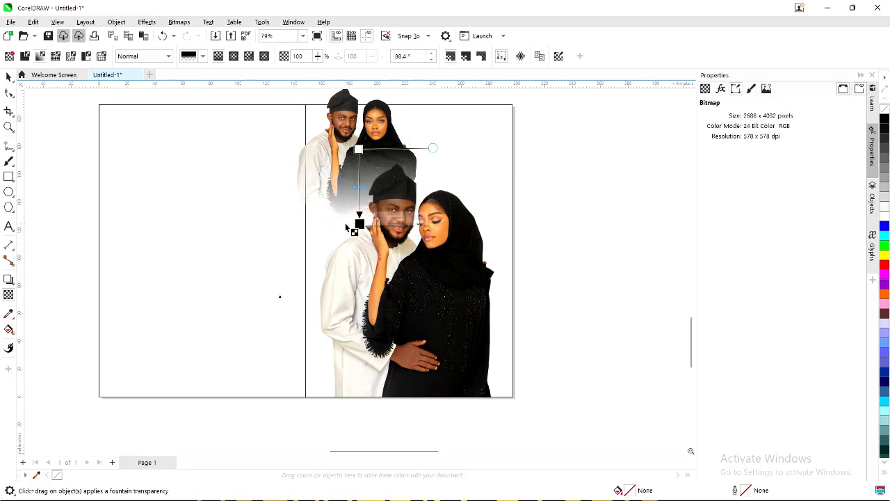
Convert the faded photo to a bitmap and raise its transparency to about 69.
{"action": "left_click", "coordinate": [179, 22]}
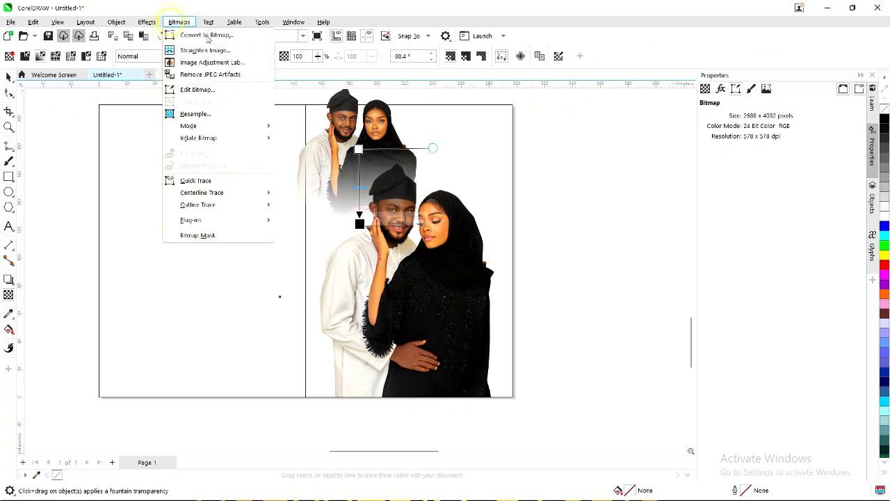
{"action": "left_click", "coordinate": [200, 33]}
{"action": "left_click", "coordinate": [458, 314]}
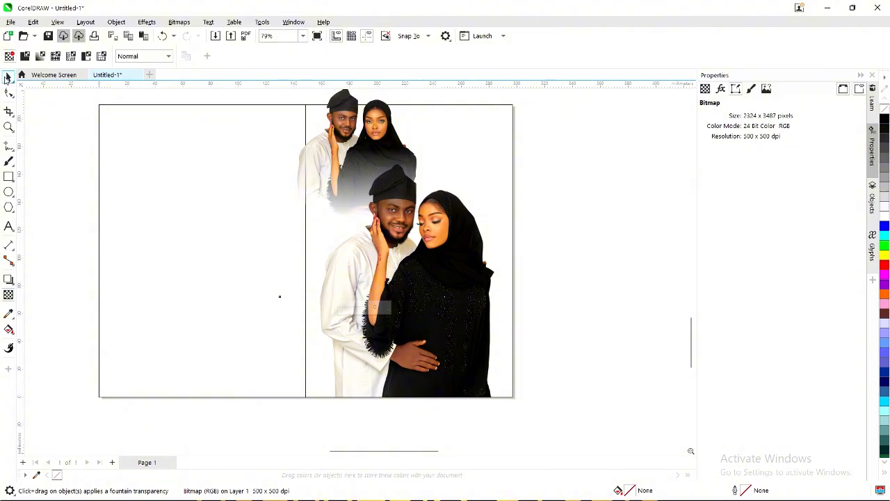
{"action": "left_click", "coordinate": [5, 78]}
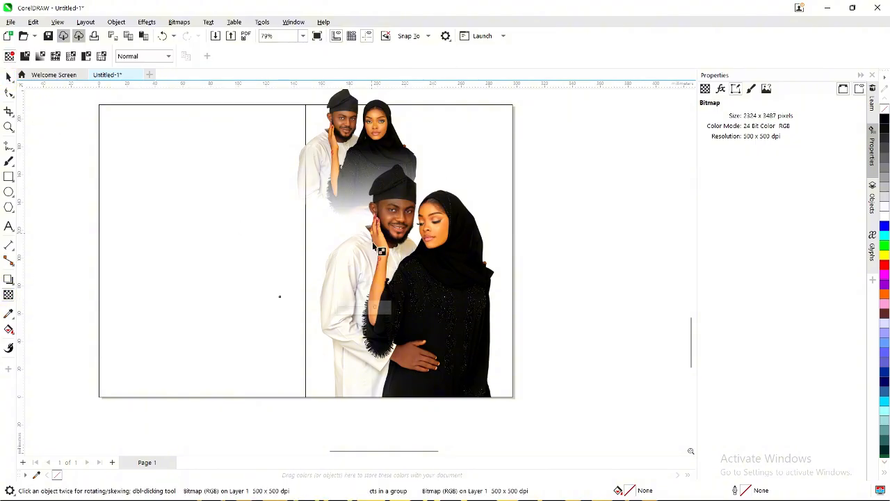
{"action": "left_click", "coordinate": [352, 310]}
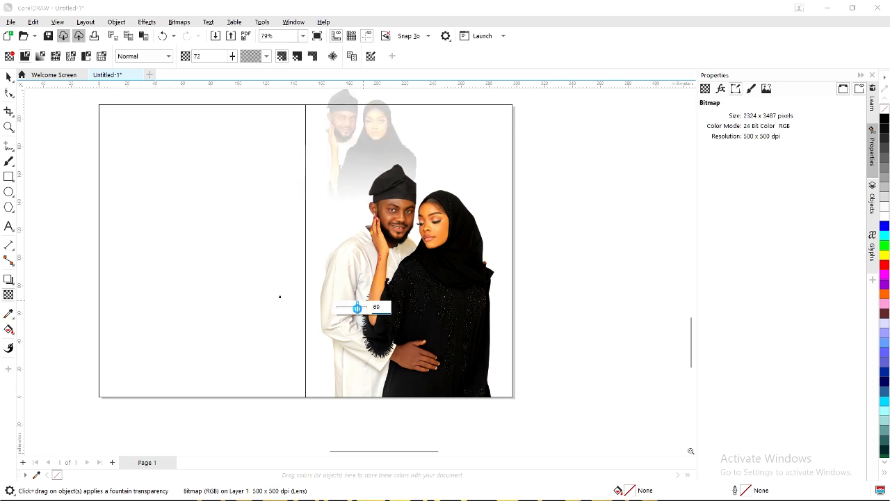
Lower the faded couple image slightly and PowerClip it into the right-hand panel.
{"action": "left_click", "coordinate": [9, 79]}
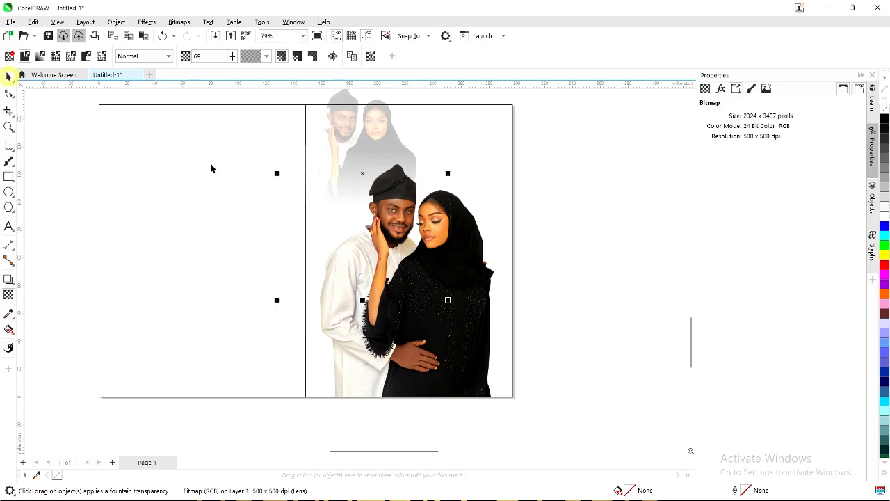
{"action": "scroll", "coordinate": [371, 144], "scroll_direction": "up", "scroll_amount": 3}
{"action": "scroll", "coordinate": [370, 144], "scroll_direction": "down", "scroll_amount": 4}
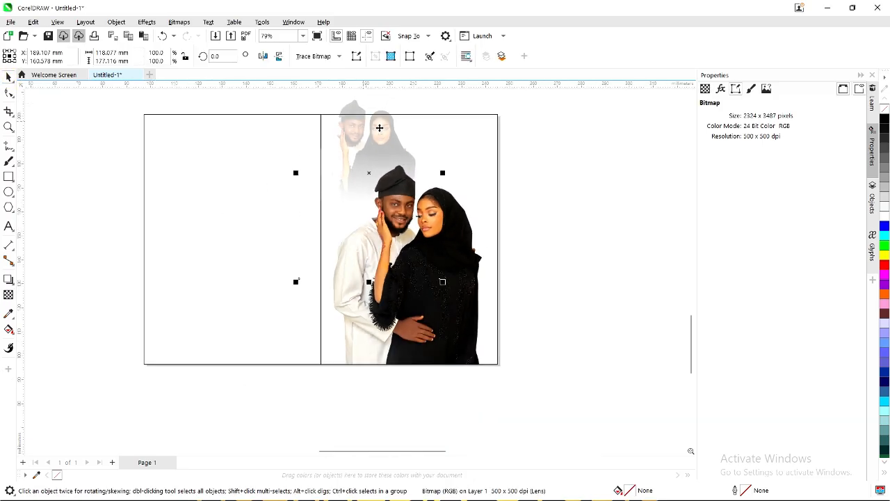
{"action": "left_click_drag", "start_coordinate": [380, 133], "coordinate": [380, 141]}
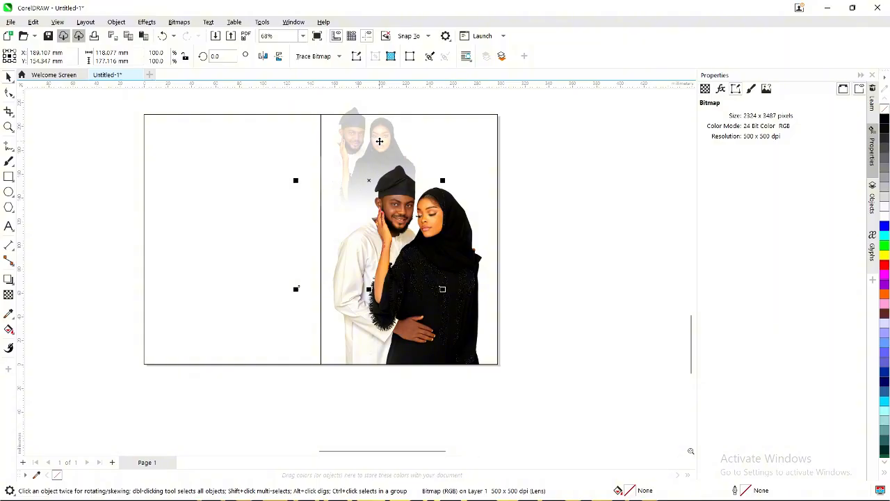
{"action": "right_click", "coordinate": [379, 141]}
{"action": "left_click", "coordinate": [429, 304]}
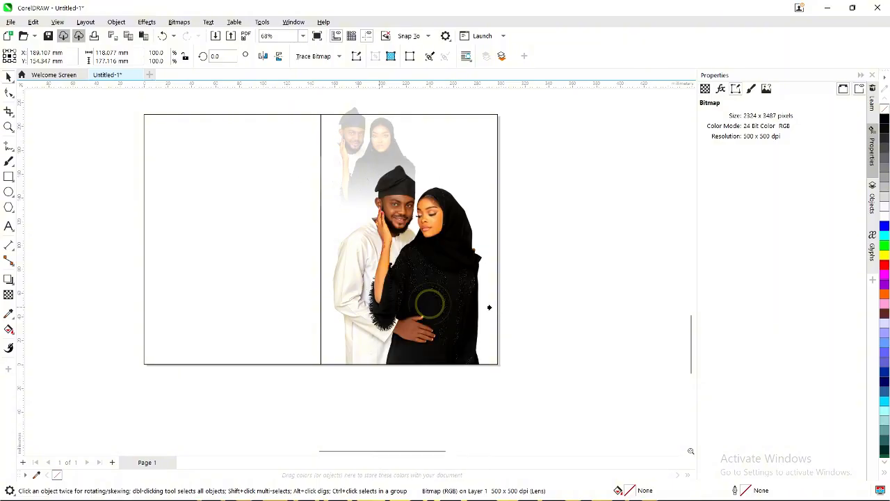
{"action": "left_click", "coordinate": [490, 307]}
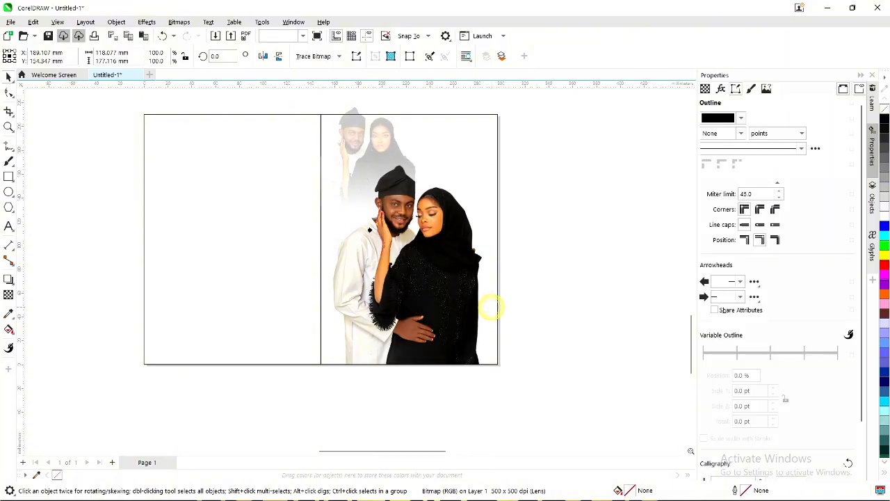
Move the ghost copy down inside the frame and set its transparency to 60.
{"action": "left_click", "coordinate": [350, 172]}
{"action": "left_click", "coordinate": [365, 209], "text": "ctrl"}
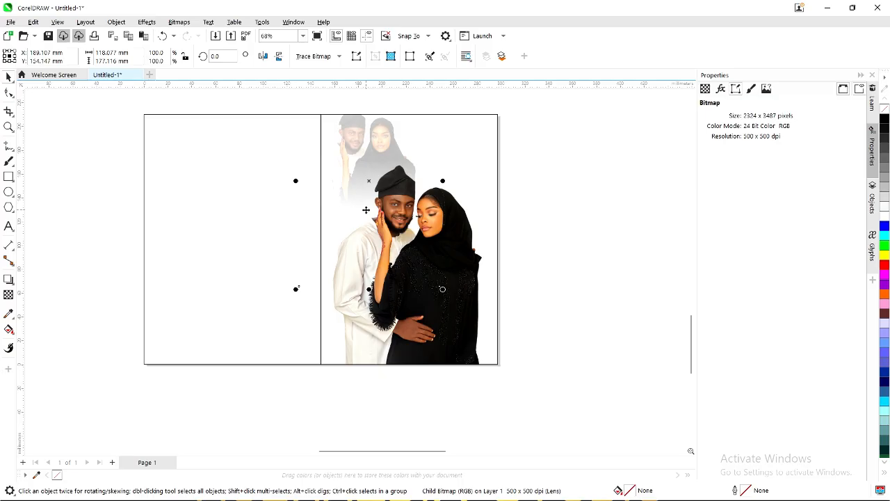
{"action": "scroll", "coordinate": [436, 206], "scroll_direction": "up", "scroll_amount": 1}
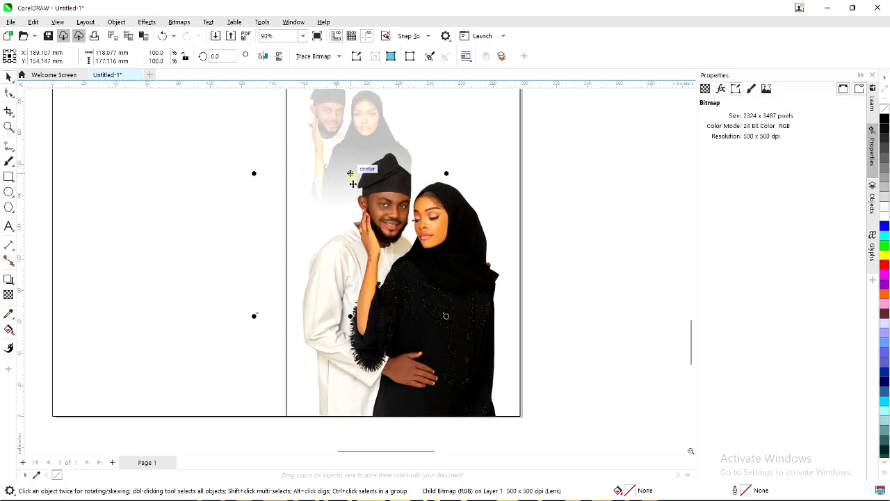
{"action": "left_click_drag", "start_coordinate": [351, 175], "coordinate": [356, 197]}
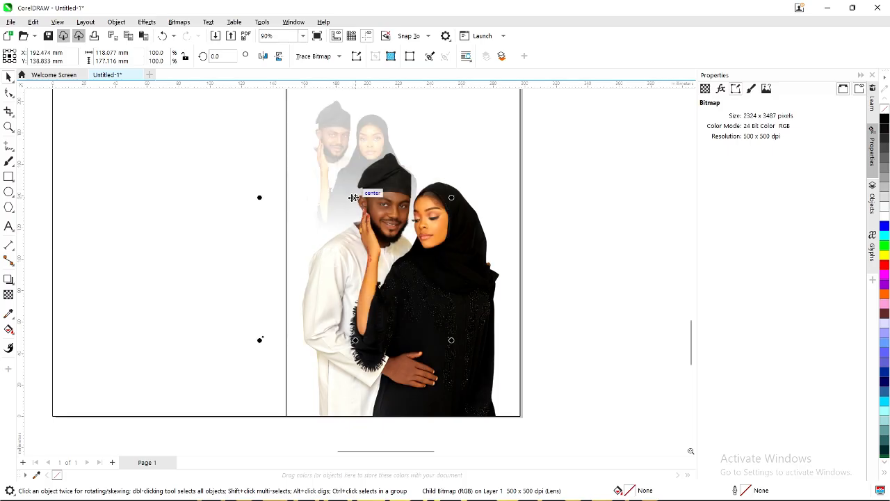
{"action": "left_click", "coordinate": [355, 199]}
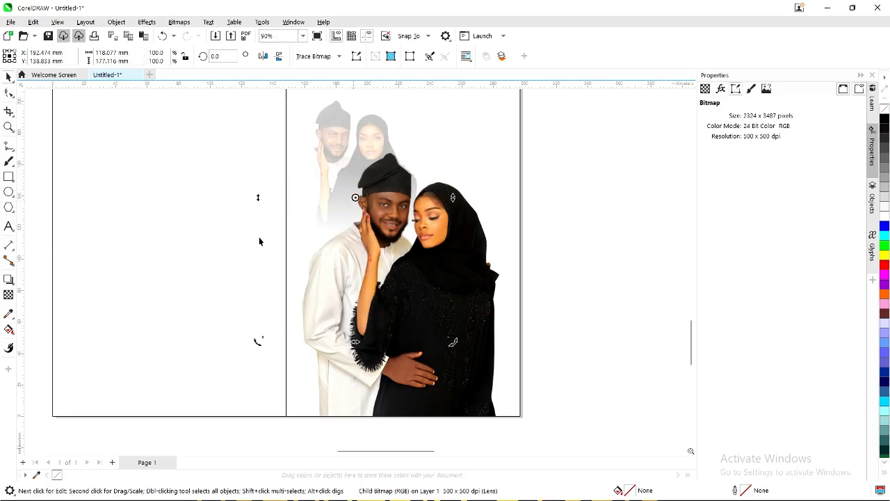
{"action": "left_click", "coordinate": [9, 295]}
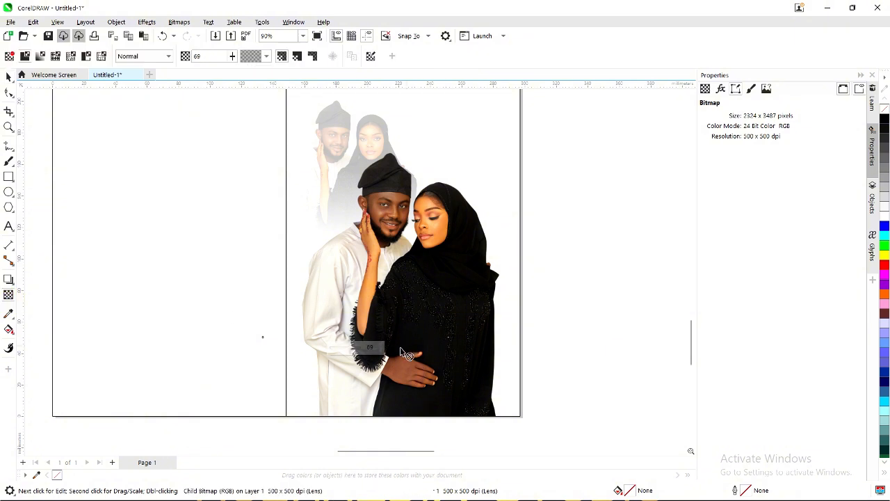
{"action": "left_click_drag", "start_coordinate": [349, 349], "coordinate": [349, 353]}
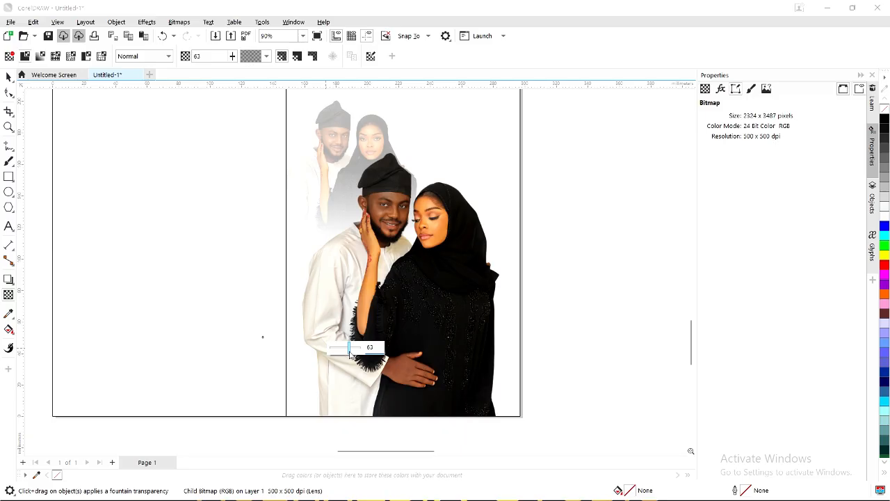
{"action": "left_click_drag", "start_coordinate": [348, 351], "coordinate": [347, 351]}
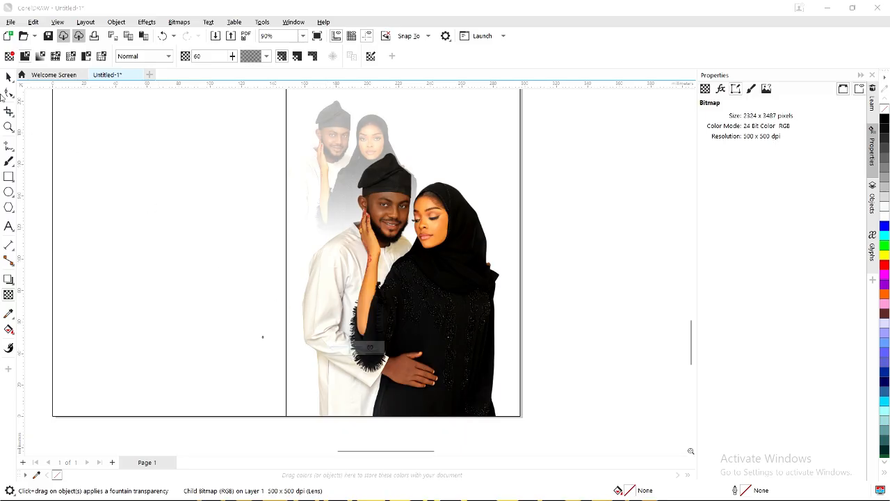
Remove the outline from the right photo panel, then minimize CorelDRAW.
{"action": "scroll", "coordinate": [288, 259], "scroll_direction": "down", "scroll_amount": 1}
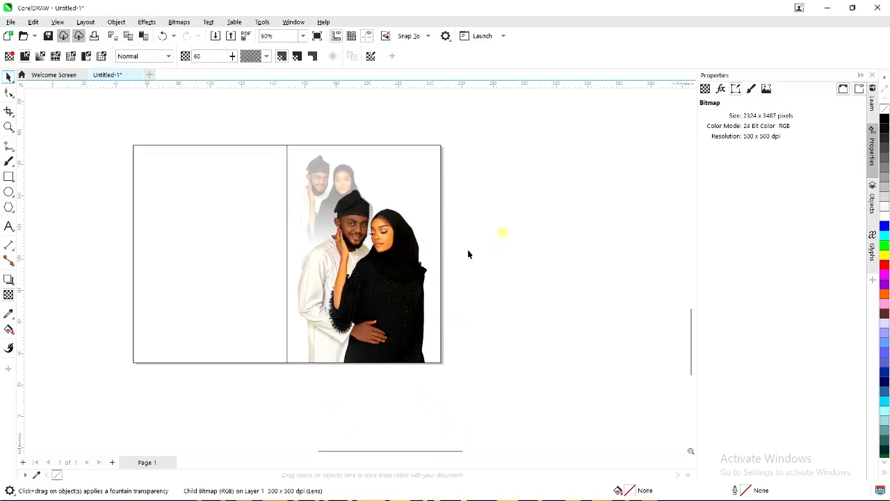
{"action": "left_click", "coordinate": [443, 261]}
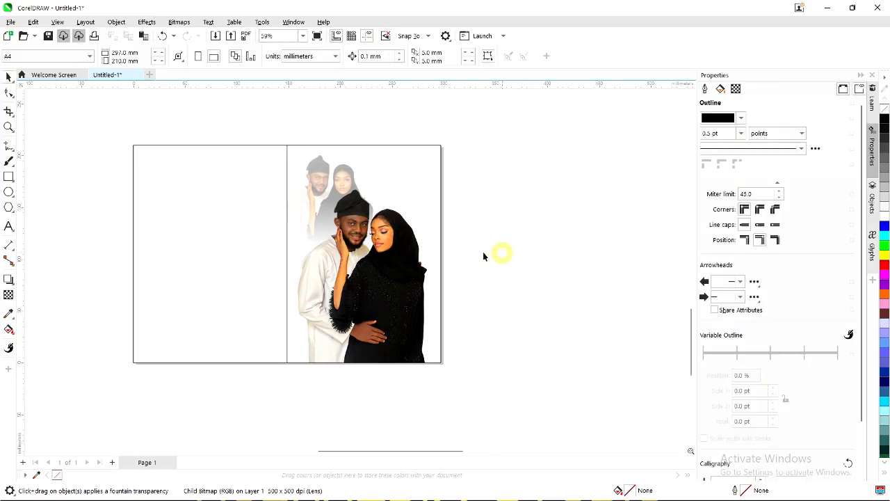
{"action": "key", "text": "space"}
{"action": "left_click", "coordinate": [387, 265]}
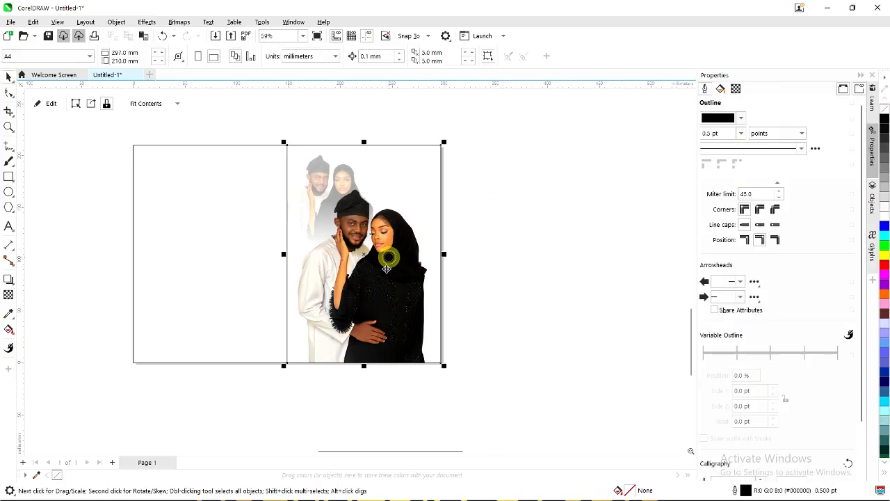
{"action": "scroll", "coordinate": [445, 278], "scroll_direction": "up", "scroll_amount": 2}
{"action": "scroll", "coordinate": [485, 240], "scroll_direction": "down", "scroll_amount": 2}
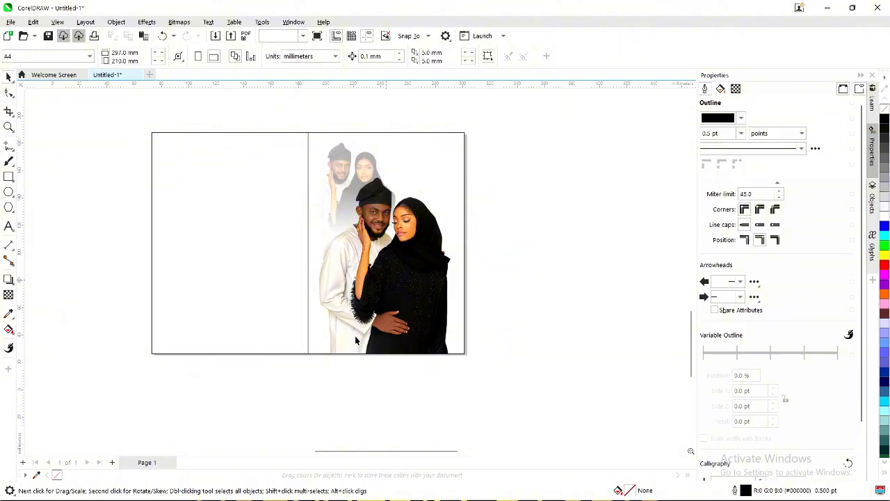
{"action": "left_click", "coordinate": [324, 319]}
{"action": "key", "text": "Escape"}
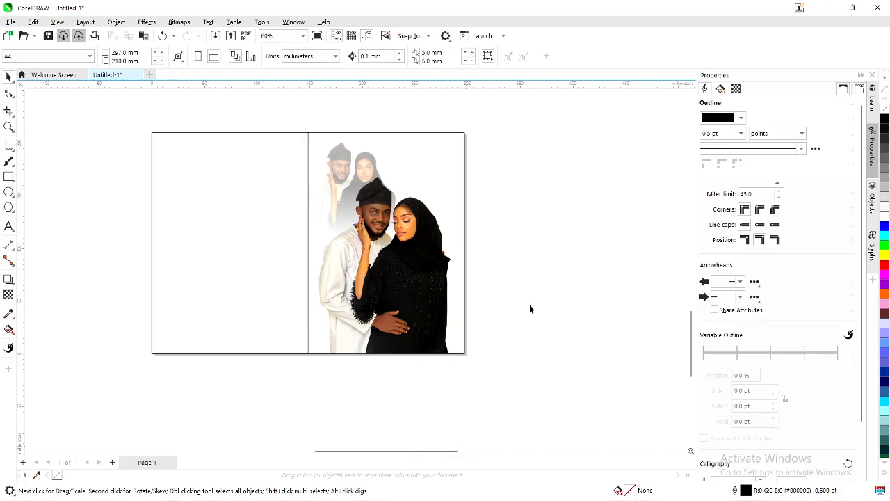
{"action": "left_click", "coordinate": [384, 152]}
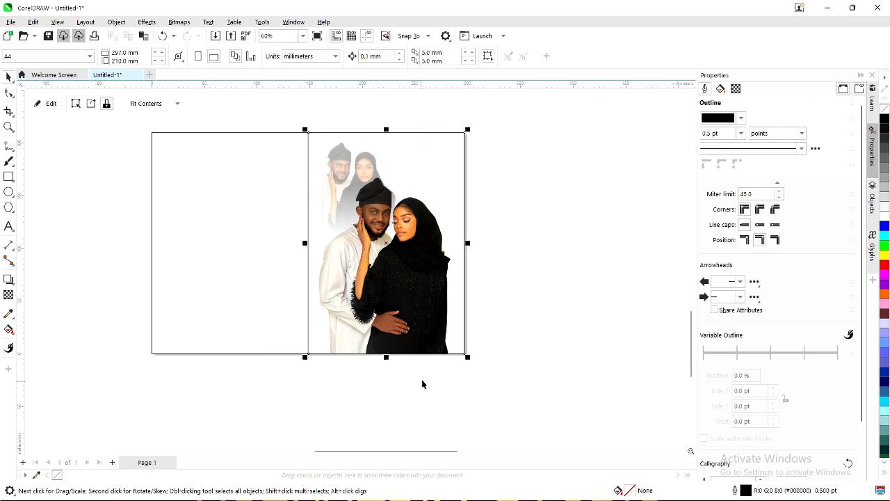
{"action": "right_click", "coordinate": [56, 475]}
{"action": "left_click", "coordinate": [529, 269]}
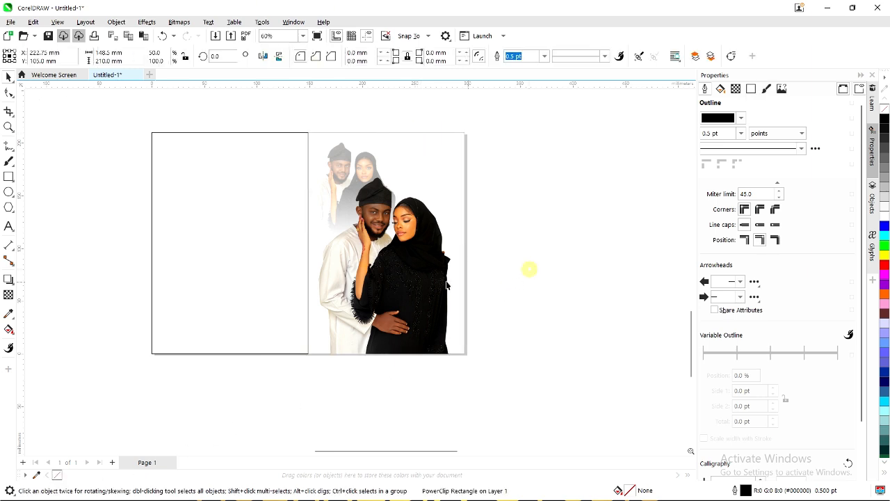
{"action": "left_click", "coordinate": [382, 193]}
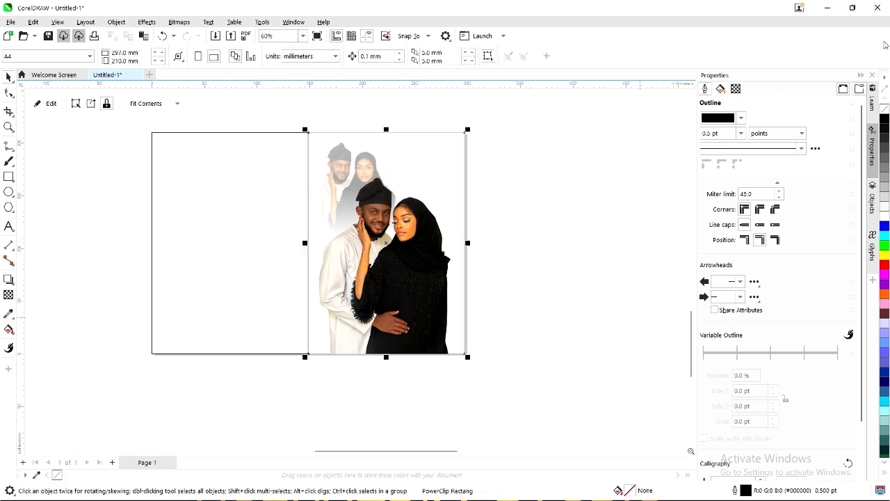
{"action": "left_click", "coordinate": [826, 6]}
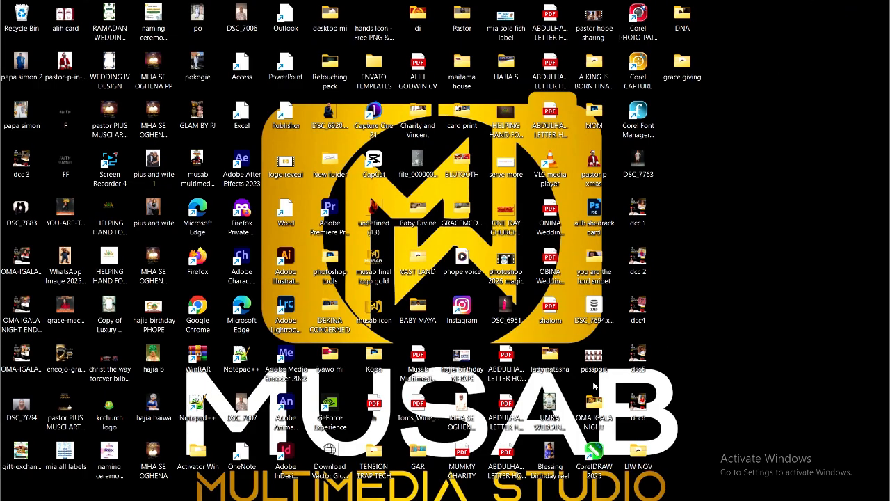
In Chrome's Pinterest tab, download the gold-framed pin image and open search with recent searches.
{"action": "mouse_move", "coordinate": [629, 498]}
{"action": "left_click", "coordinate": [597, 487]}
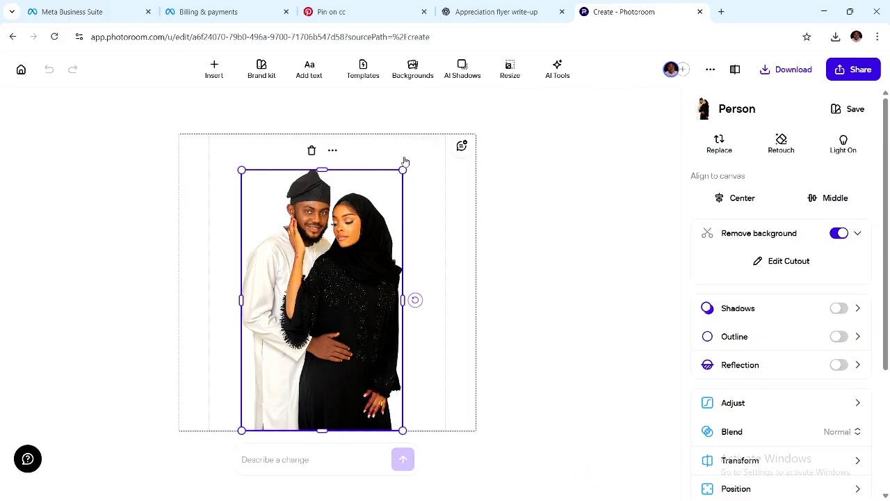
{"action": "left_click", "coordinate": [323, 12]}
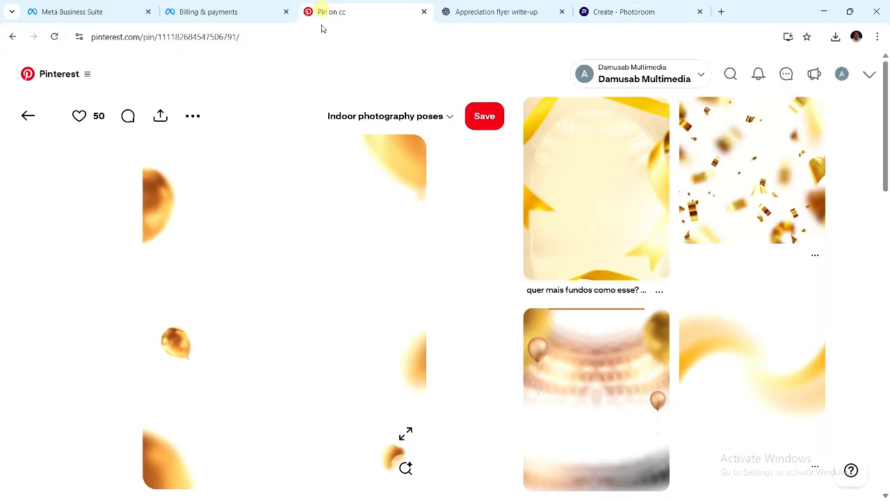
{"action": "left_click", "coordinate": [659, 295]}
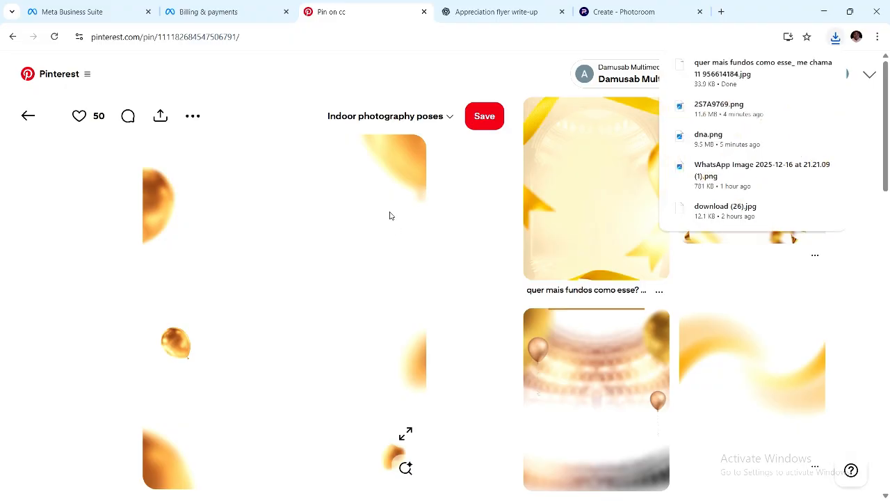
{"action": "left_click", "coordinate": [477, 76]}
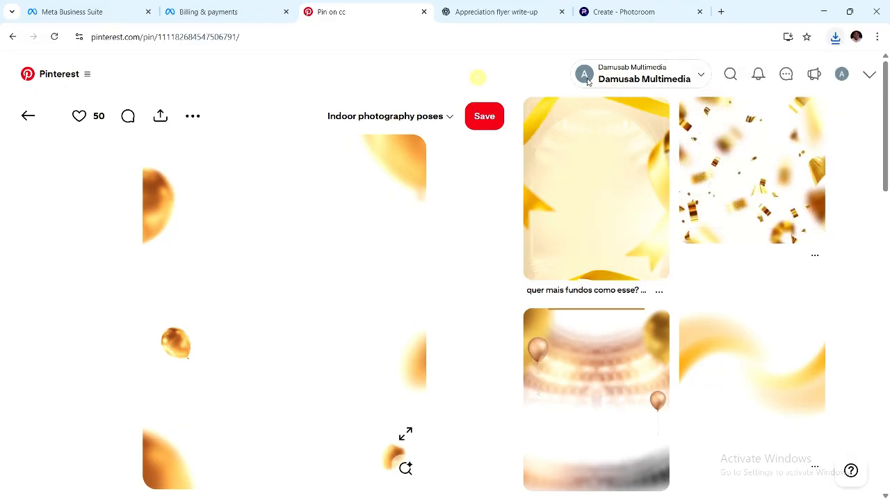
{"action": "left_click", "coordinate": [728, 73]}
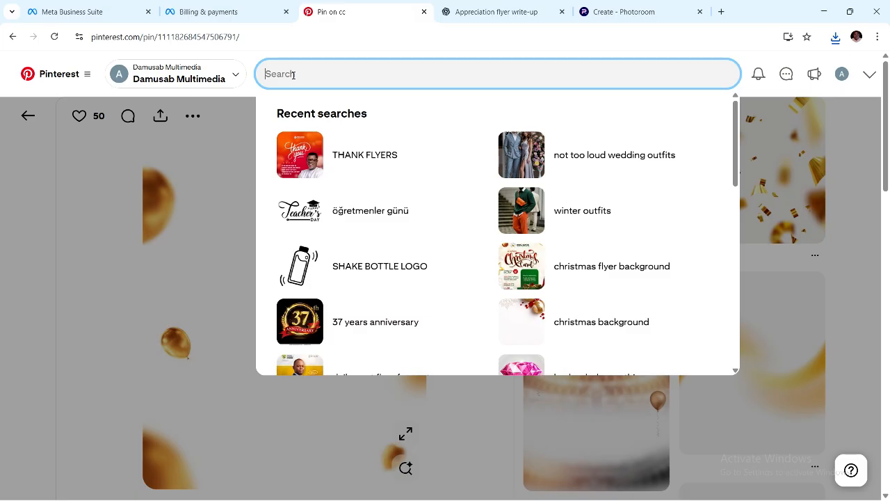
Search Pinterest for 'round badge' and download one pin's image.
{"action": "type", "text": "ro"}
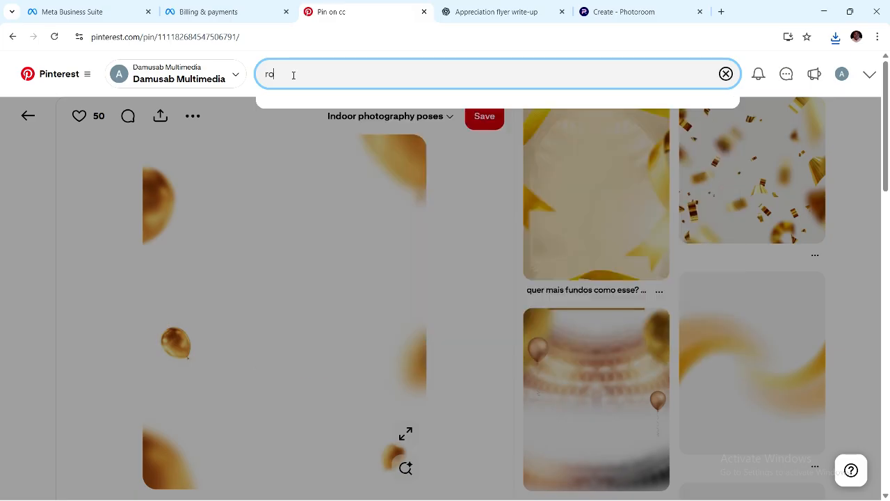
{"action": "type", "text": "und bad"}
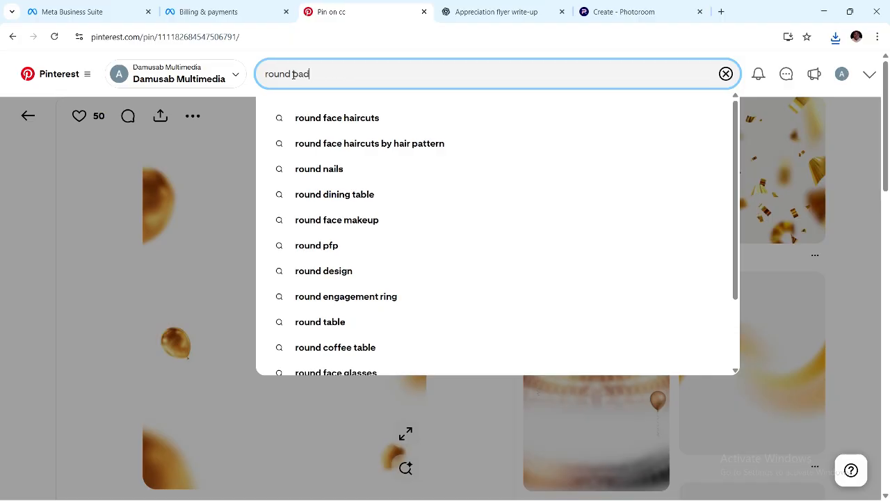
{"action": "type", "text": "ge"}
{"action": "key", "text": "Return"}
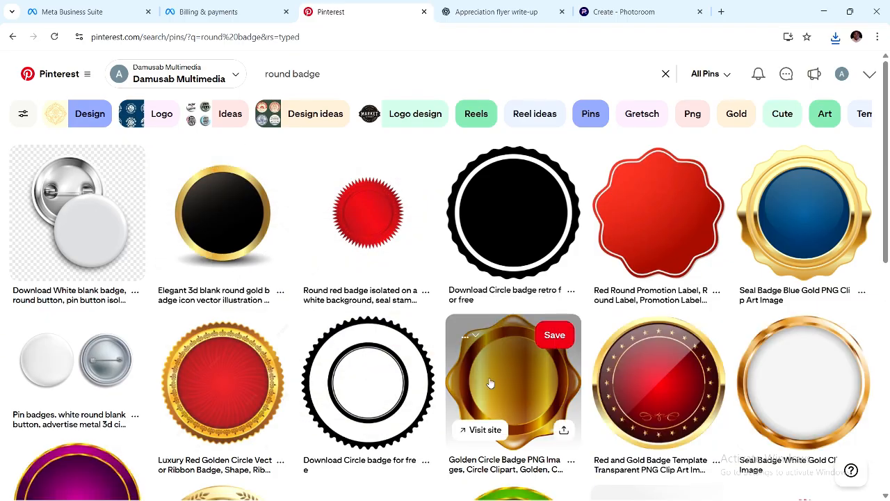
{"action": "scroll", "coordinate": [434, 379], "scroll_direction": "down", "scroll_amount": 2}
{"action": "scroll", "coordinate": [434, 379], "scroll_direction": "down", "scroll_amount": 6}
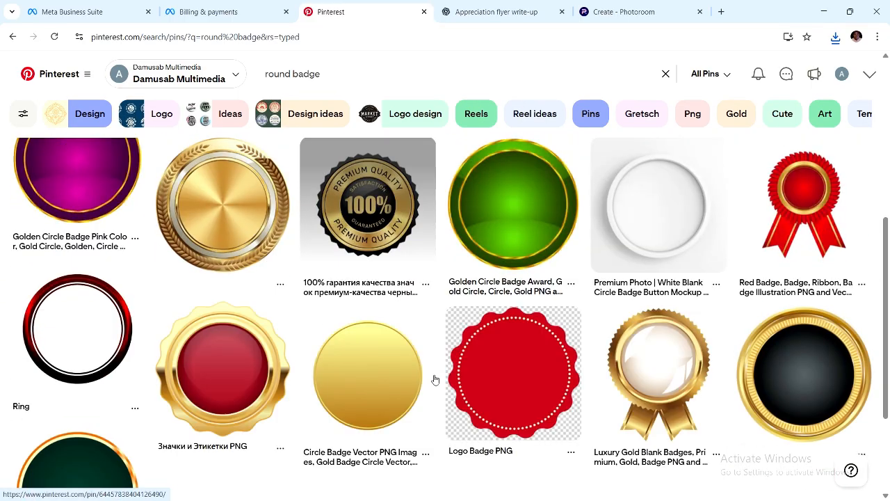
{"action": "scroll", "coordinate": [435, 379], "scroll_direction": "down", "scroll_amount": 12}
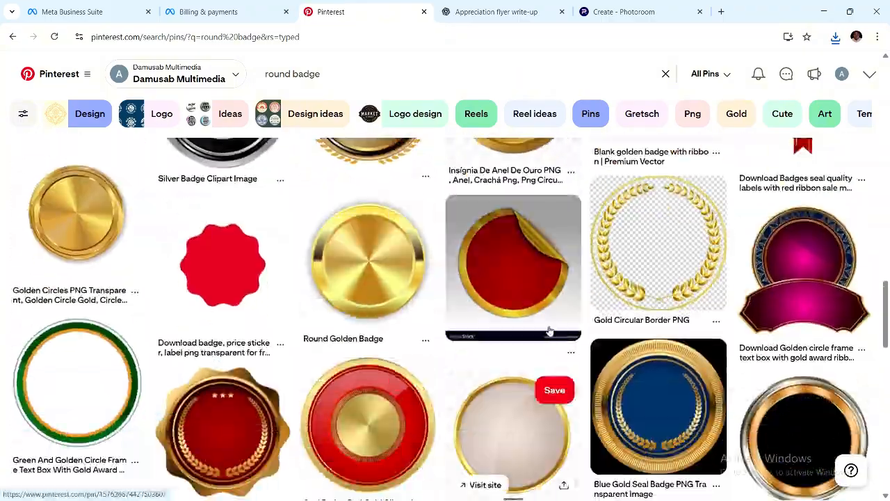
{"action": "left_click", "coordinate": [570, 351]}
{"action": "left_click", "coordinate": [562, 426]}
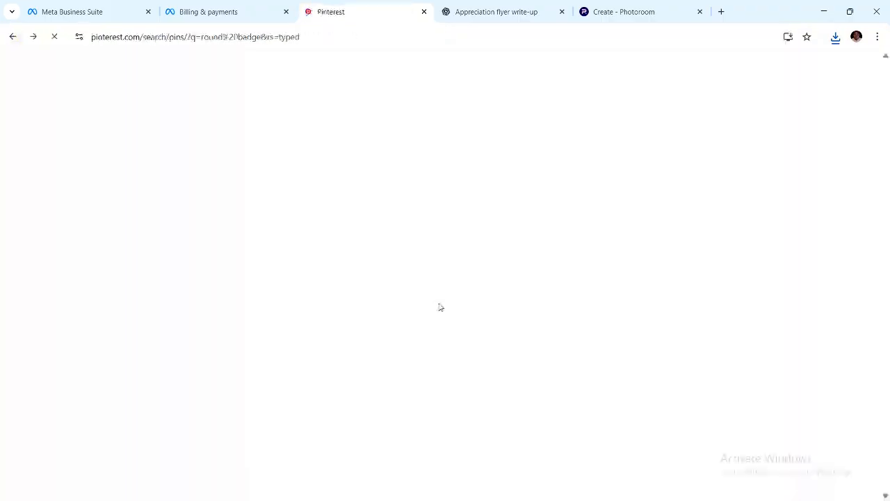
Open the red peeled sticker pin, then download the gold ring image.
{"action": "scroll", "coordinate": [471, 342], "scroll_direction": "down", "scroll_amount": 6}
{"action": "scroll", "coordinate": [470, 341], "scroll_direction": "down", "scroll_amount": 10}
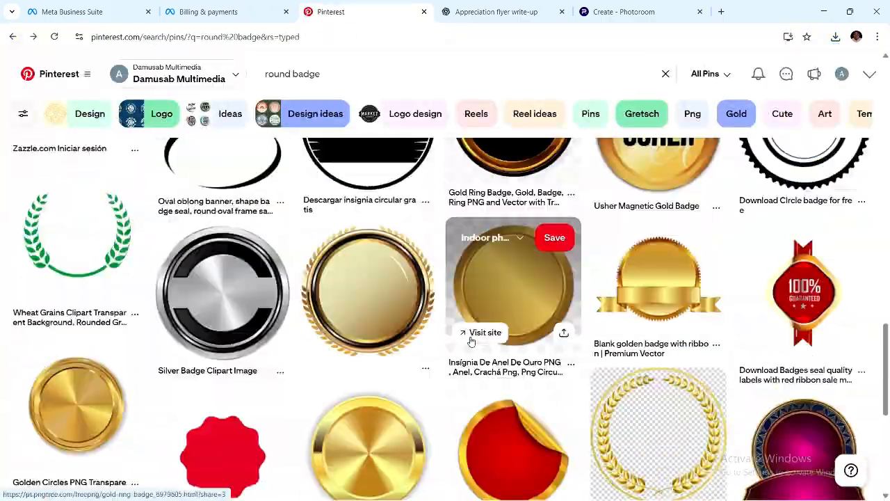
{"action": "left_click", "coordinate": [480, 334]}
{"action": "scroll", "coordinate": [451, 349], "scroll_direction": "down", "scroll_amount": 15}
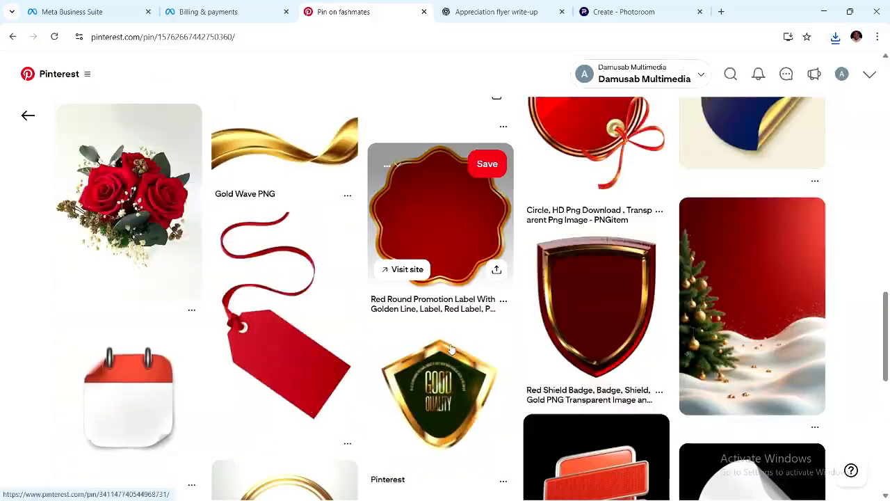
{"action": "left_click", "coordinate": [596, 306]}
{"action": "left_click", "coordinate": [185, 115]}
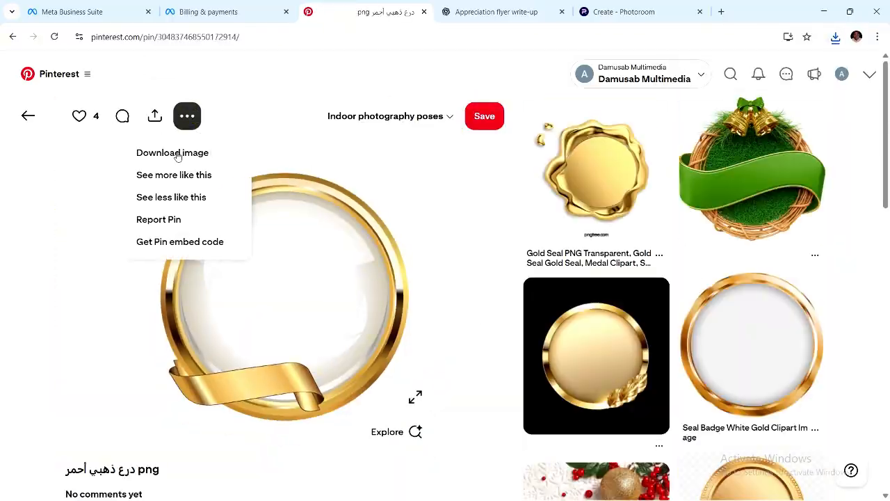
{"action": "left_click", "coordinate": [174, 152]}
Download the flower-trimmed gold ring image and a related flower ring image.
{"action": "scroll", "coordinate": [382, 304], "scroll_direction": "down", "scroll_amount": 10}
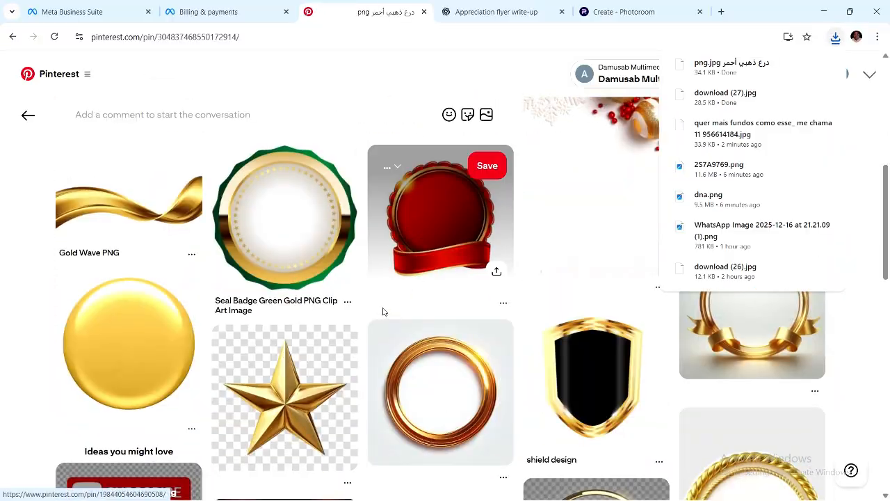
{"action": "scroll", "coordinate": [389, 337], "scroll_direction": "down", "scroll_amount": 20}
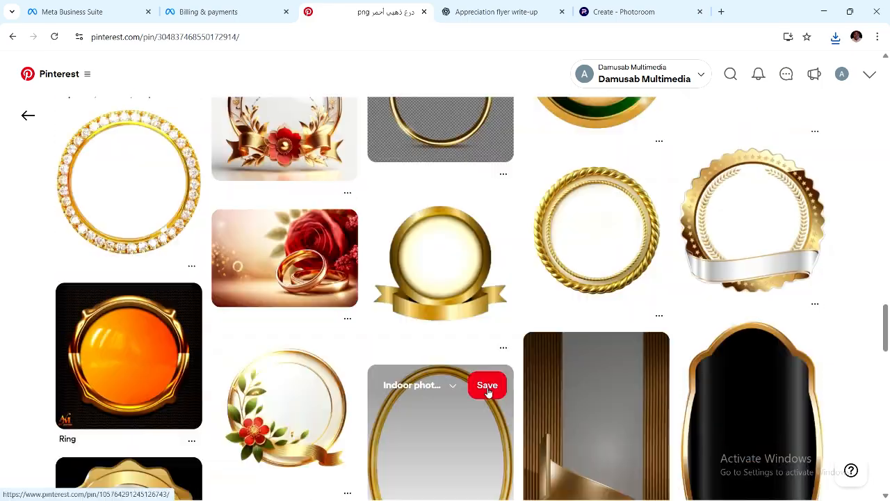
{"action": "left_click", "coordinate": [287, 407]}
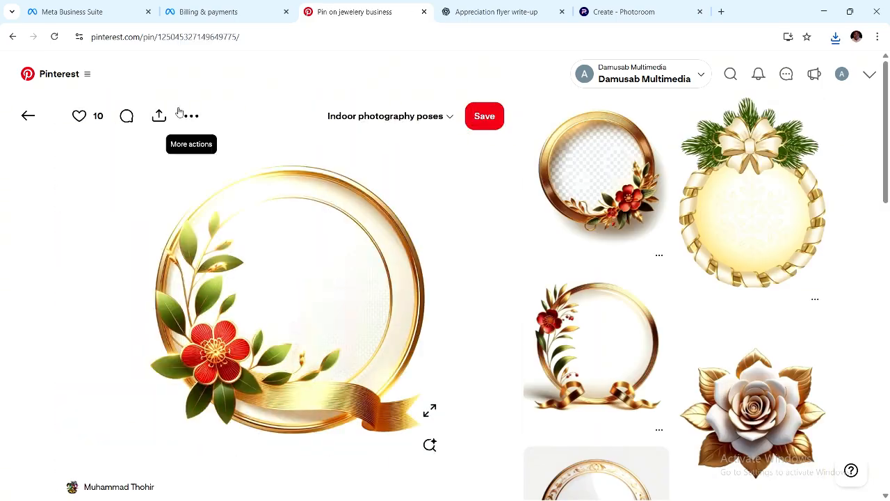
{"action": "left_click", "coordinate": [185, 116]}
{"action": "left_click", "coordinate": [174, 152]}
{"action": "scroll", "coordinate": [350, 330], "scroll_direction": "down", "scroll_amount": 9}
{"action": "scroll", "coordinate": [183, 283], "scroll_direction": "up", "scroll_amount": 1}
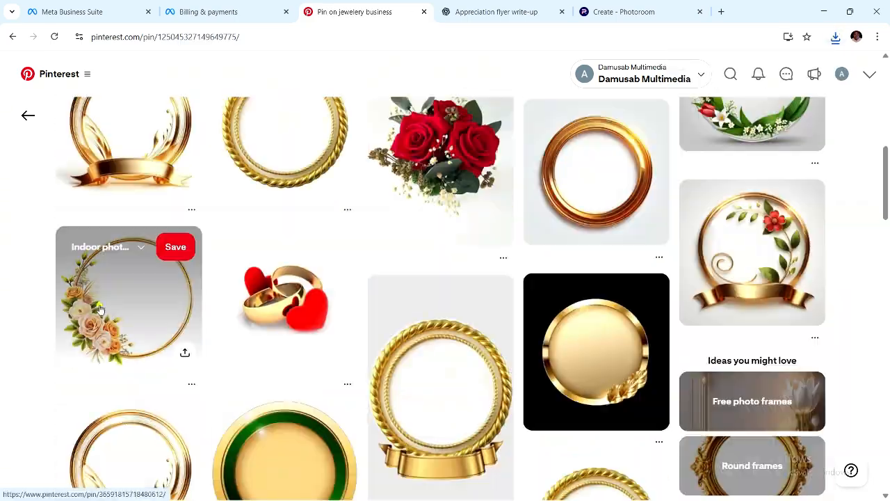
{"action": "left_click", "coordinate": [132, 292]}
{"action": "left_click", "coordinate": [658, 255]}
{"action": "left_click", "coordinate": [646, 308]}
Download the Golden Decor ring image.
{"action": "scroll", "coordinate": [342, 354], "scroll_direction": "down", "scroll_amount": 5}
{"action": "left_click", "coordinate": [188, 383]}
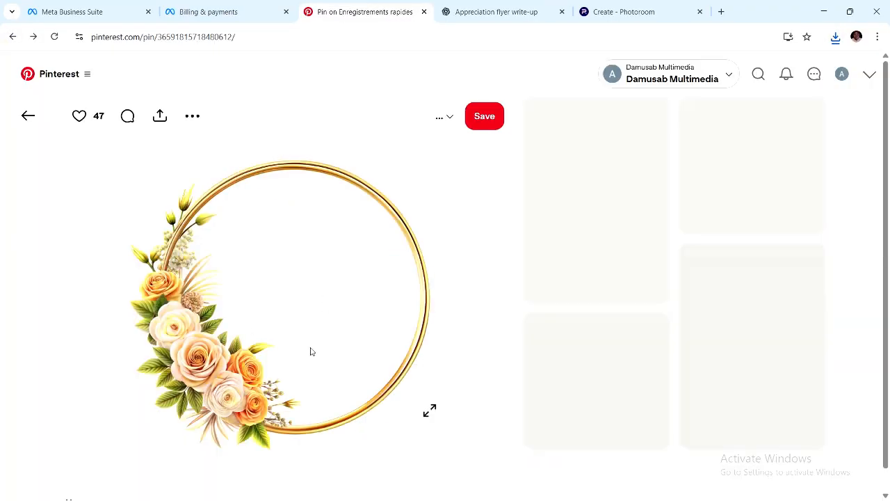
{"action": "scroll", "coordinate": [310, 351], "scroll_direction": "down", "scroll_amount": 5}
{"action": "left_click", "coordinate": [278, 223]}
{"action": "left_click", "coordinate": [185, 115]}
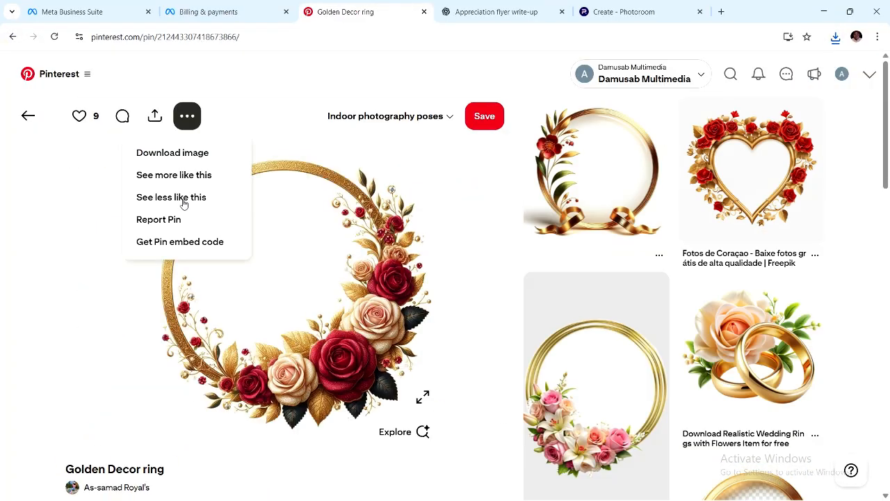
{"action": "left_click", "coordinate": [173, 151]}
Download the wedding-rings-with-flowers and gold-rings-with-hearts images.
{"action": "scroll", "coordinate": [384, 355], "scroll_direction": "down", "scroll_amount": 5}
{"action": "scroll", "coordinate": [384, 355], "scroll_direction": "up", "scroll_amount": 3}
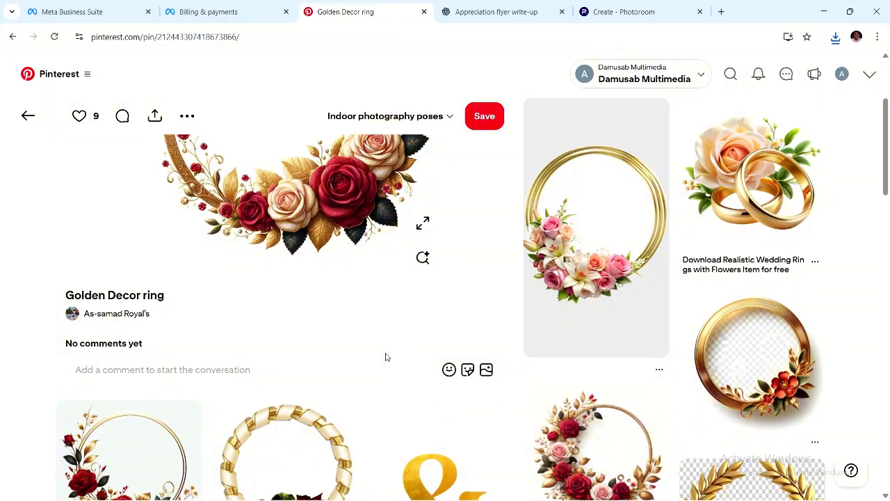
{"action": "left_click", "coordinate": [748, 174]}
{"action": "left_click", "coordinate": [193, 117]}
{"action": "left_click", "coordinate": [173, 150]}
{"action": "scroll", "coordinate": [631, 437], "scroll_direction": "down", "scroll_amount": 3}
{"action": "scroll", "coordinate": [723, 358], "scroll_direction": "up", "scroll_amount": 3}
{"action": "left_click", "coordinate": [723, 359]}
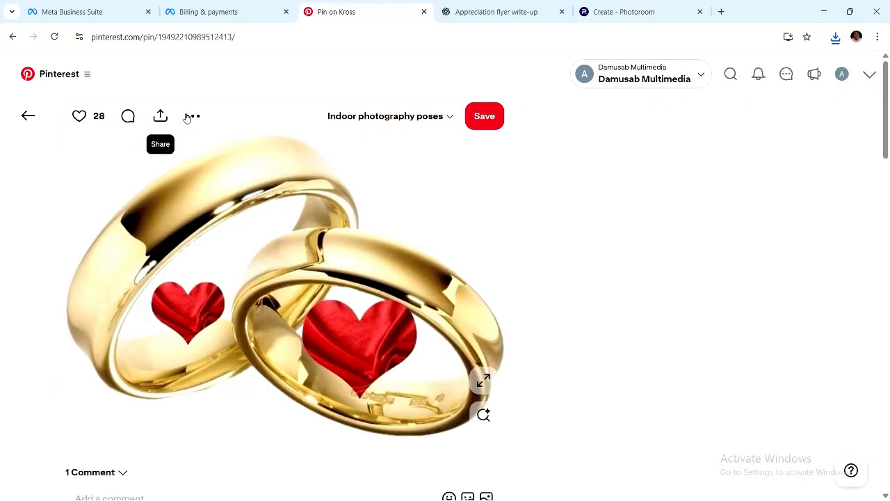
{"action": "left_click", "coordinate": [192, 117]}
{"action": "left_click", "coordinate": [173, 151]}
{"action": "scroll", "coordinate": [391, 354], "scroll_direction": "down", "scroll_amount": 4}
{"action": "left_click", "coordinate": [657, 350]}
Return to Pinterest and download the hearts-with-bow image.
{"action": "left_click", "coordinate": [626, 404]}
{"action": "left_click", "coordinate": [10, 38]}
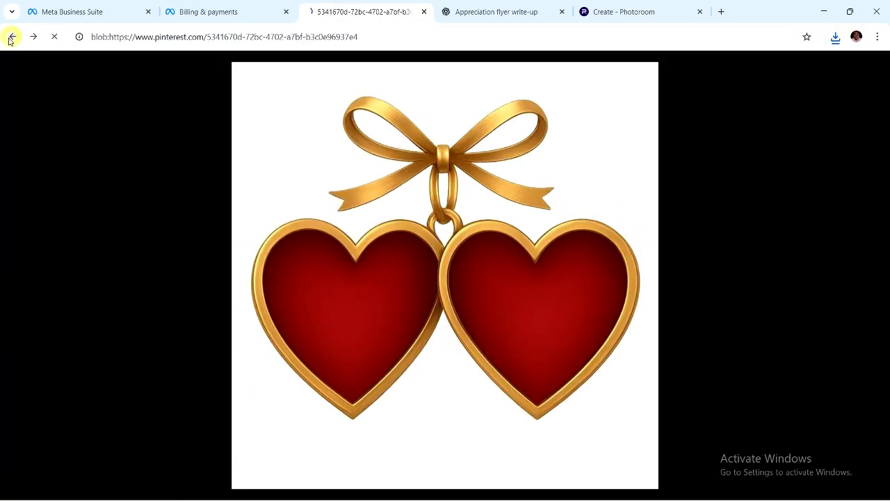
{"action": "scroll", "coordinate": [479, 383], "scroll_direction": "down", "scroll_amount": 4}
{"action": "scroll", "coordinate": [723, 306], "scroll_direction": "up", "scroll_amount": 3}
{"action": "left_click", "coordinate": [737, 278]}
{"action": "left_click", "coordinate": [191, 116]}
{"action": "left_click", "coordinate": [182, 151]}
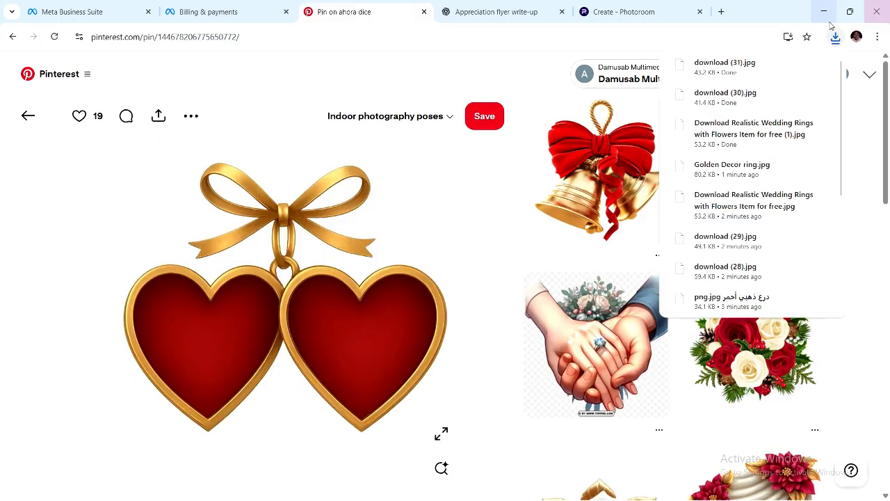
Show the downloads in their folder and select only download (28).
{"action": "left_click", "coordinate": [823, 11]}
{"action": "left_click", "coordinate": [135, 229]}
{"action": "left_click", "coordinate": [595, 226], "text": "shift"}
{"action": "left_click", "coordinate": [661, 131], "text": "ctrl"}
{"action": "left_click", "coordinate": [201, 226]}
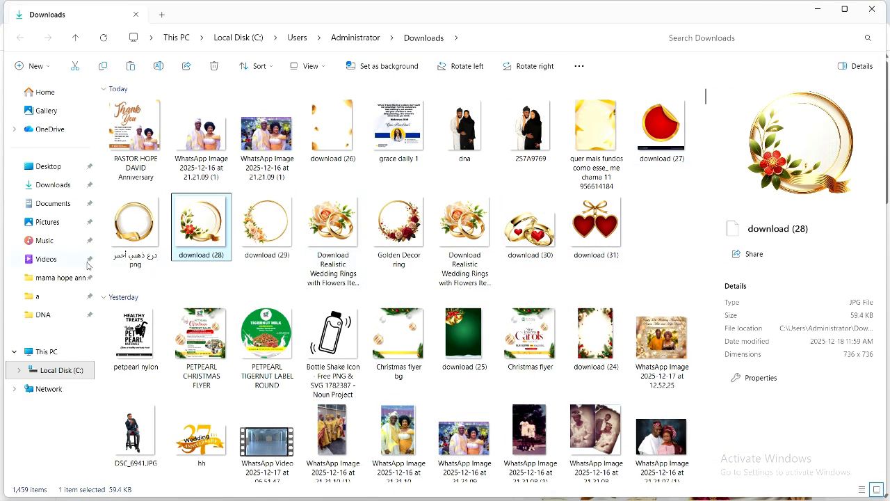
Select the plain gold ring plus downloads (27) through (31), then show the desktop.
{"action": "left_click", "coordinate": [127, 231]}
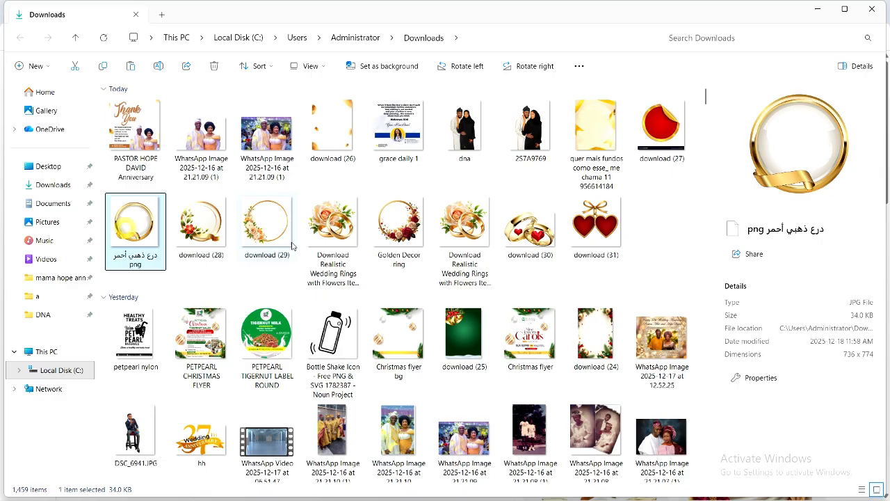
{"action": "left_click", "coordinate": [259, 232], "text": "ctrl"}
{"action": "left_click", "coordinate": [194, 226], "text": "ctrl"}
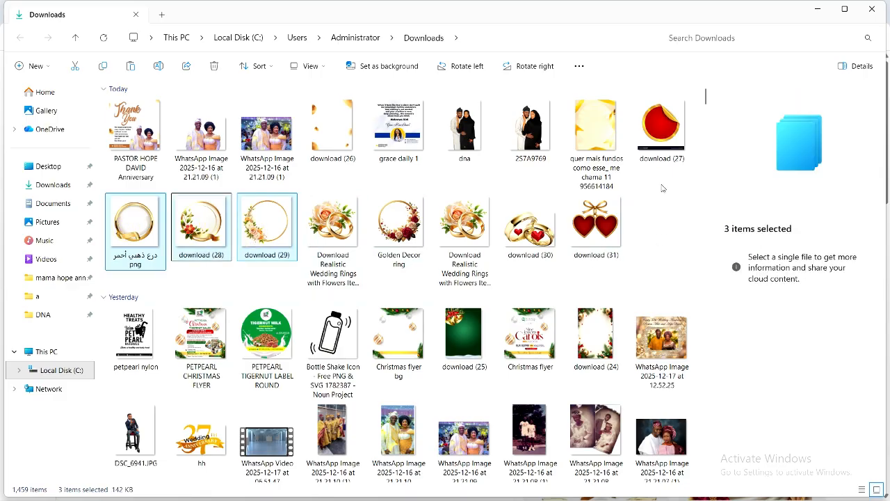
{"action": "left_click", "coordinate": [661, 130], "text": "ctrl"}
{"action": "left_click", "coordinate": [595, 224], "text": "ctrl"}
{"action": "left_click", "coordinate": [523, 233], "text": "ctrl"}
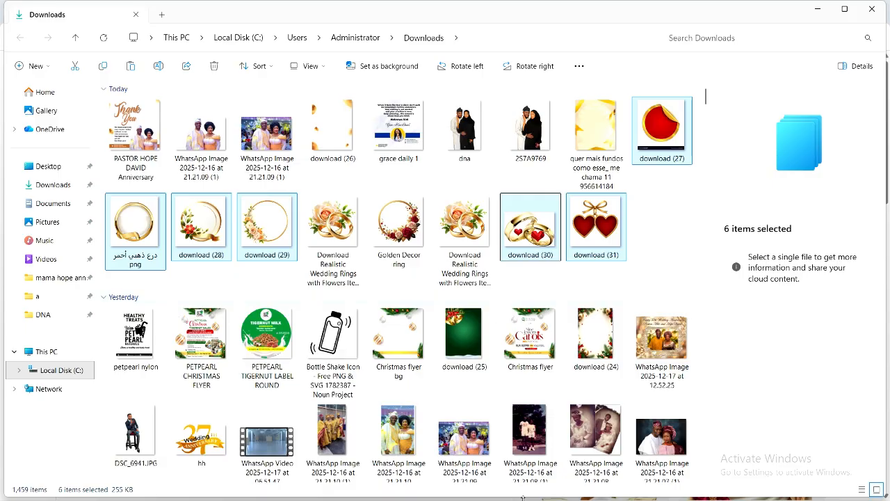
{"action": "key", "text": "super+d"}
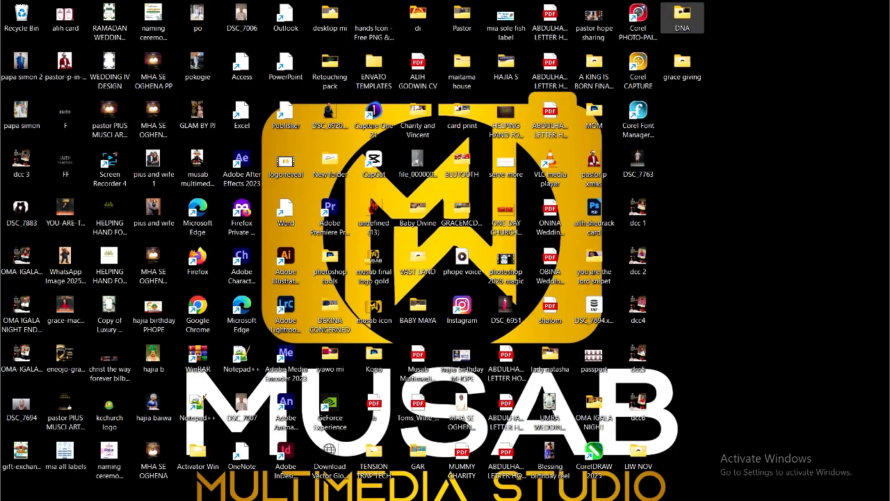
In CorelDRAW, paste the ring images, shrink the floral ring and move it right of the page.
{"action": "left_click", "coordinate": [625, 487]}
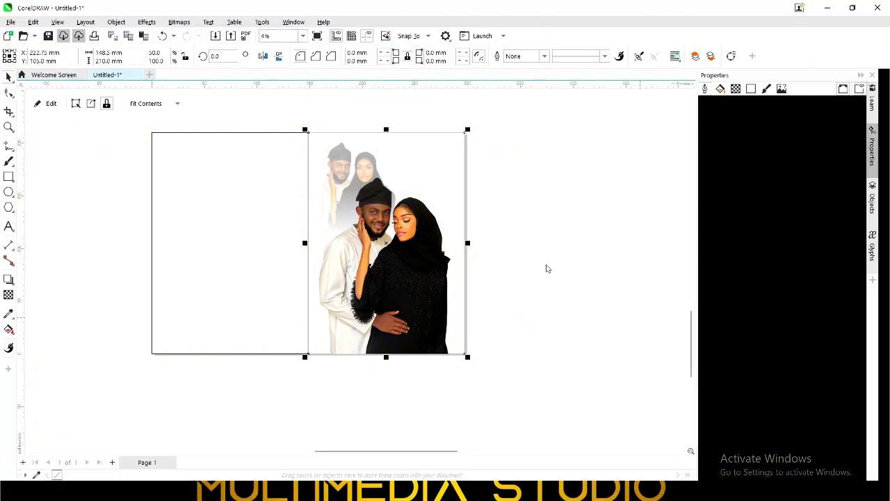
{"action": "left_click", "coordinate": [547, 263]}
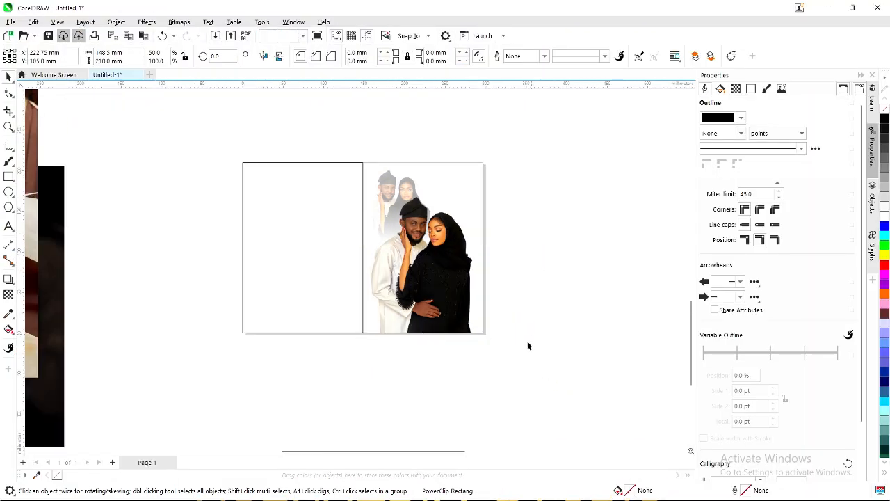
{"action": "key", "text": "ctrl+v"}
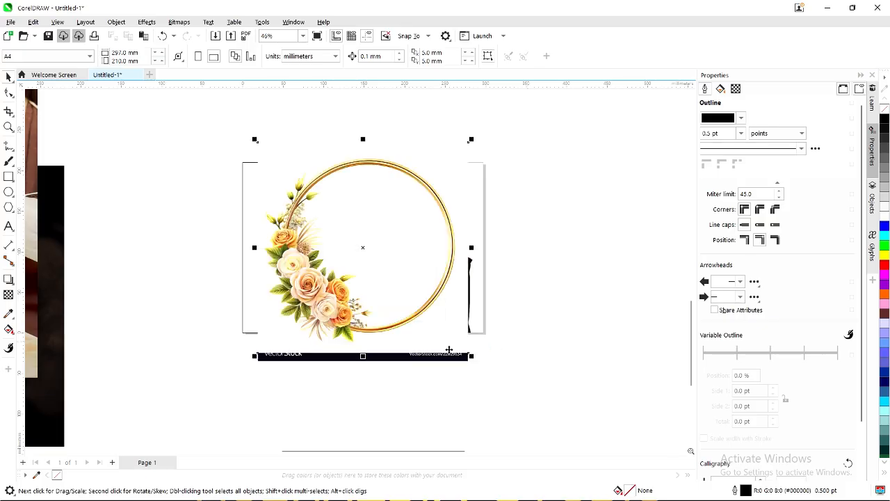
{"action": "scroll", "coordinate": [416, 295], "scroll_direction": "down", "scroll_amount": 1}
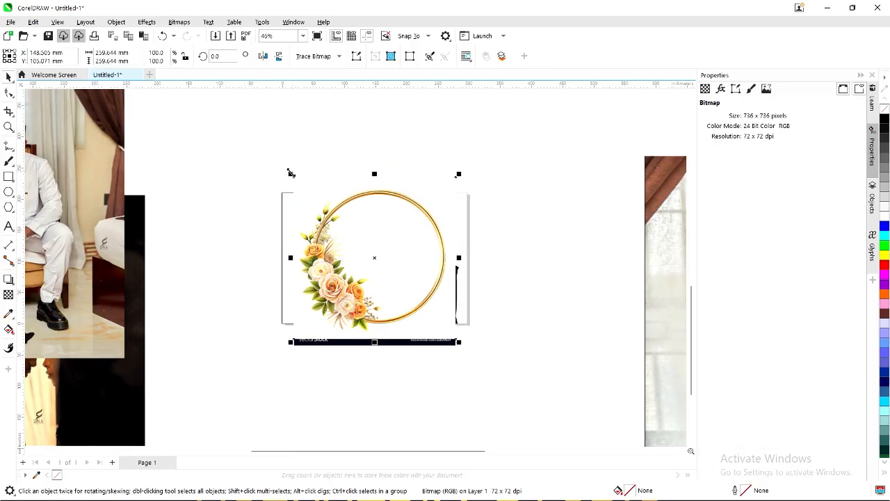
{"action": "left_click_drag", "start_coordinate": [289, 173], "coordinate": [350, 234]}
{"action": "scroll", "coordinate": [358, 257], "scroll_direction": "up", "scroll_amount": 1}
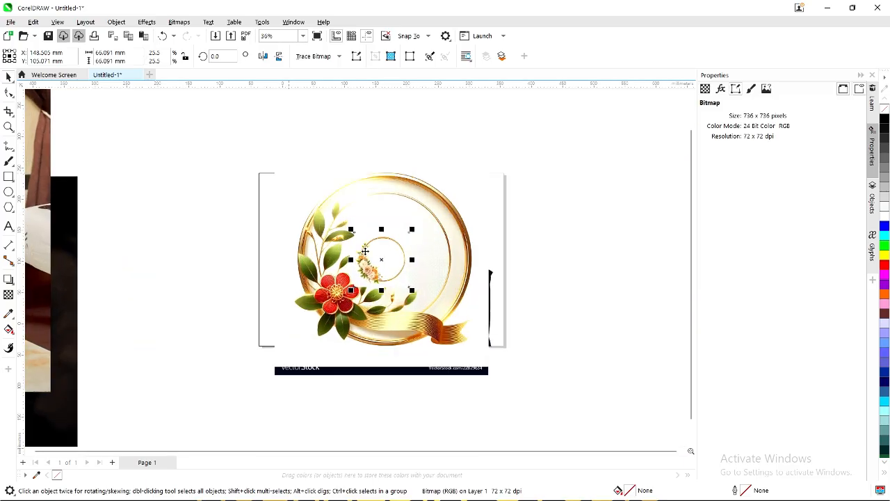
{"action": "left_click_drag", "start_coordinate": [371, 263], "coordinate": [549, 274]}
Shrink the red-flower ring and the red peeled sticker images.
{"action": "left_click", "coordinate": [403, 264]}
{"action": "scroll", "coordinate": [403, 264], "scroll_direction": "up", "scroll_amount": 1}
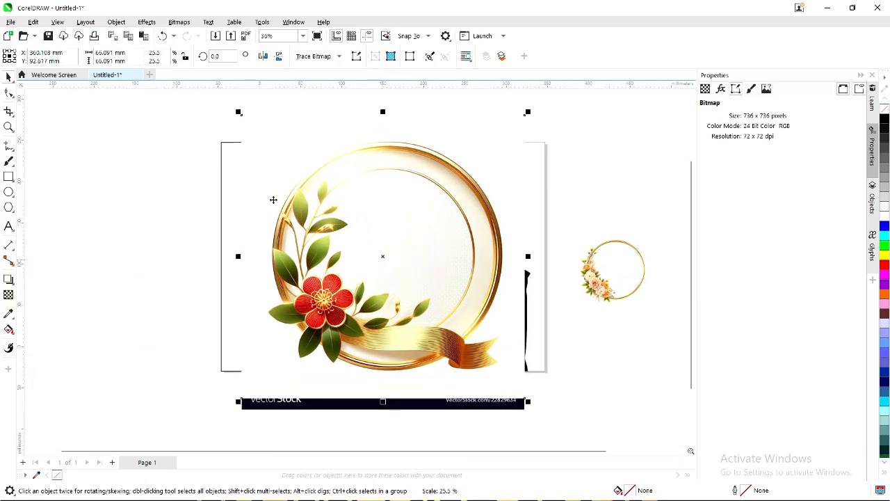
{"action": "left_click_drag", "start_coordinate": [238, 111], "coordinate": [364, 238]}
{"action": "scroll", "coordinate": [374, 265], "scroll_direction": "up", "scroll_amount": 3}
{"action": "left_click", "coordinate": [493, 264]}
{"action": "scroll", "coordinate": [487, 264], "scroll_direction": "down", "scroll_amount": 2}
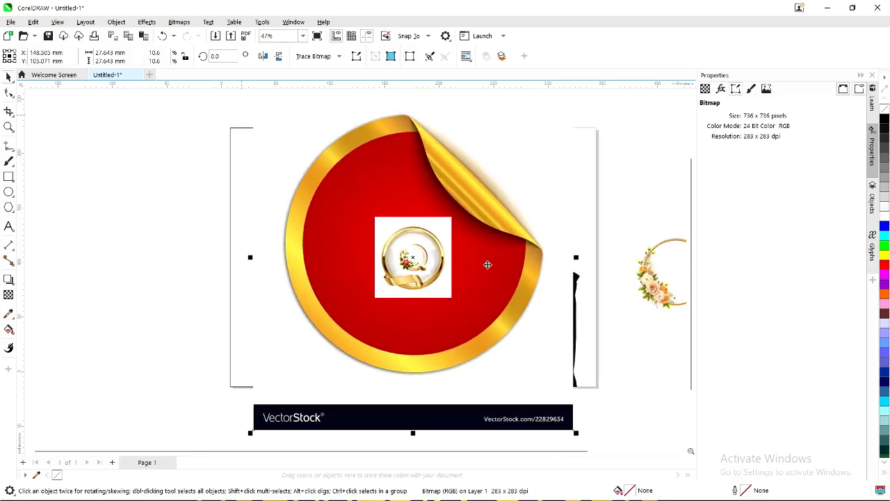
{"action": "left_click_drag", "start_coordinate": [551, 130], "coordinate": [487, 207]}
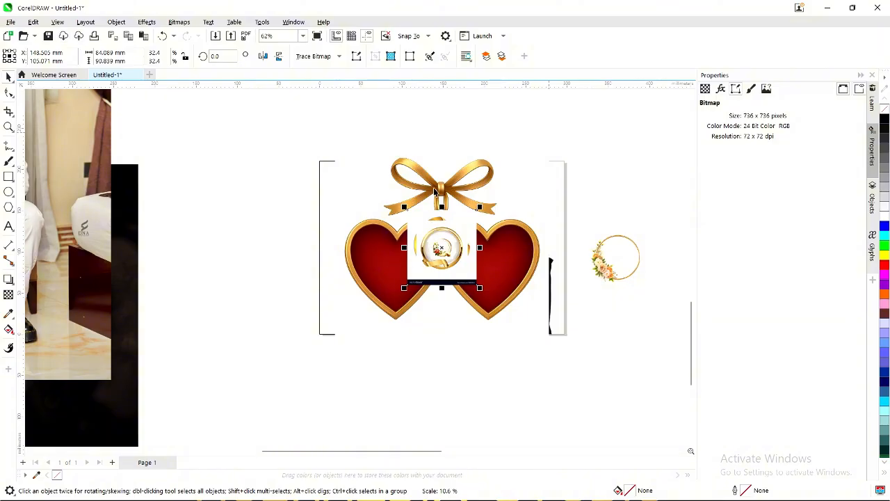
Move the hearts-with-bow image left and shrink it; move the small gold ring top right.
{"action": "left_click", "coordinate": [435, 189]}
{"action": "left_click_drag", "start_coordinate": [437, 187], "coordinate": [252, 199]}
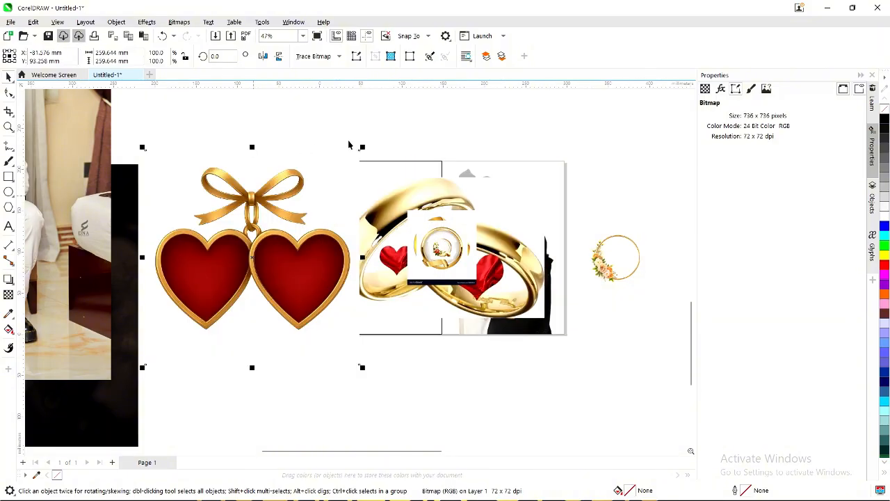
{"action": "left_click_drag", "start_coordinate": [365, 147], "coordinate": [304, 204]}
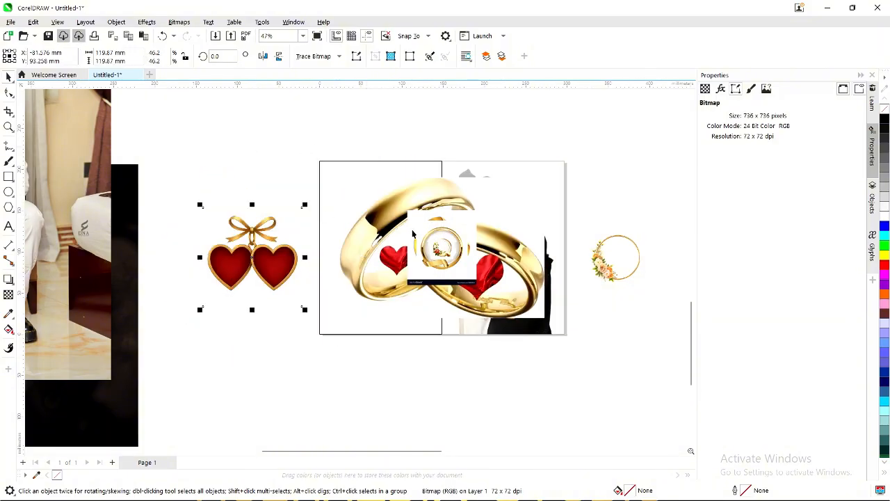
{"action": "left_click", "coordinate": [427, 237]}
{"action": "left_click_drag", "start_coordinate": [439, 248], "coordinate": [569, 216]}
Enlarge the small red sticker to about double size and place it over the hearts.
{"action": "left_click", "coordinate": [434, 247]}
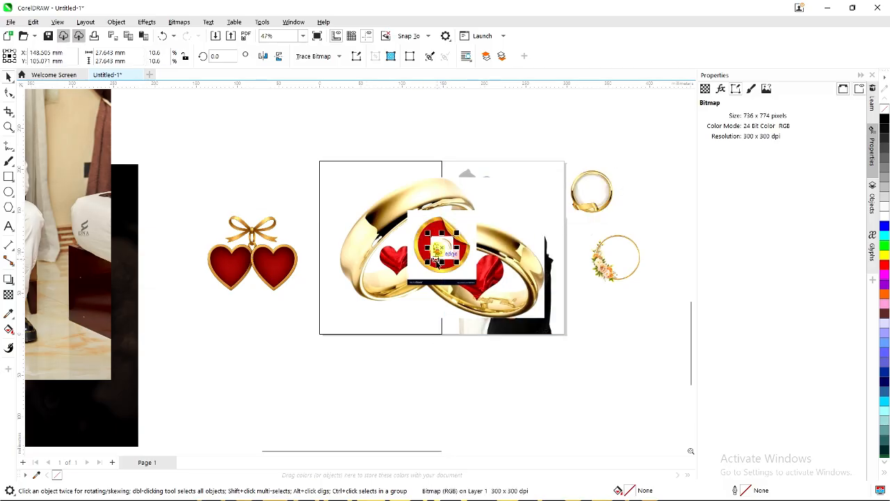
{"action": "scroll", "coordinate": [435, 247], "scroll_direction": "up", "scroll_amount": 4}
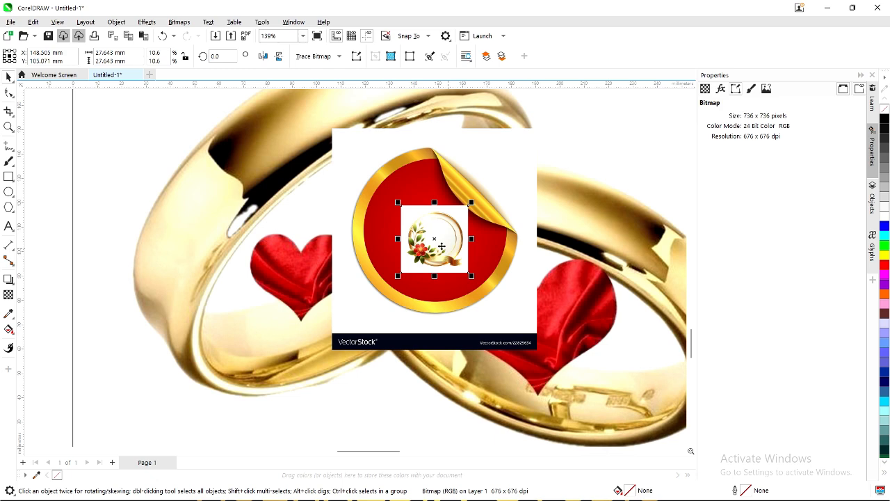
{"action": "scroll", "coordinate": [442, 246], "scroll_direction": "down", "scroll_amount": 3}
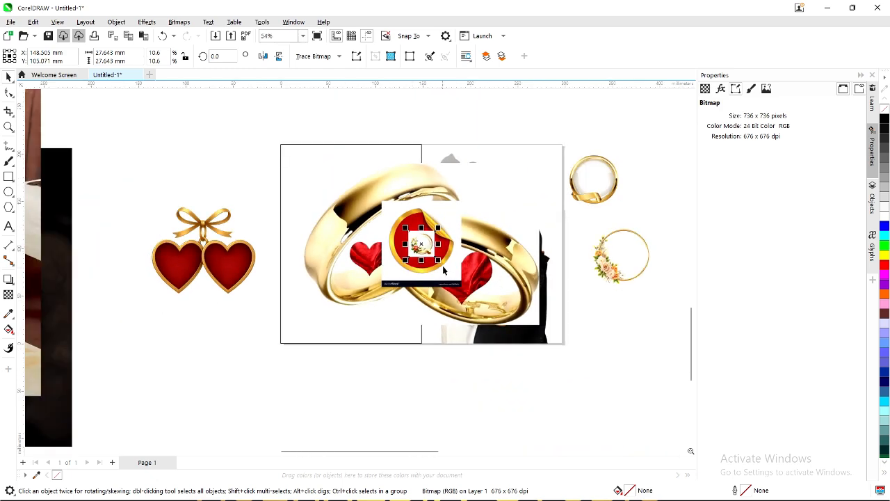
{"action": "left_click_drag", "start_coordinate": [438, 261], "coordinate": [532, 216]}
{"action": "left_click_drag", "start_coordinate": [417, 264], "coordinate": [296, 302]}
Shrink the gold rings image onto the lower left of the couple photo.
{"action": "left_click", "coordinate": [394, 243]}
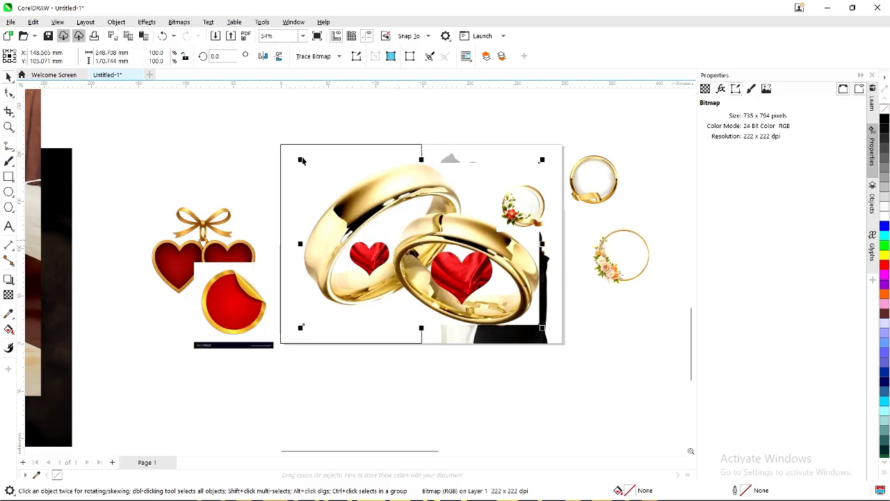
{"action": "left_click_drag", "start_coordinate": [301, 160], "coordinate": [432, 252]}
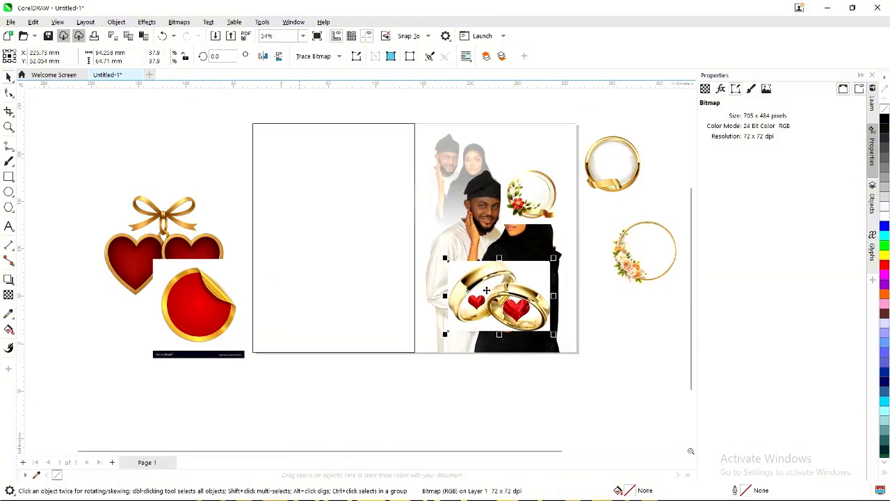
{"action": "scroll", "coordinate": [487, 290], "scroll_direction": "up", "scroll_amount": 1}
{"action": "left_click_drag", "start_coordinate": [498, 288], "coordinate": [478, 296]}
{"action": "scroll", "coordinate": [490, 277], "scroll_direction": "up", "scroll_amount": 2}
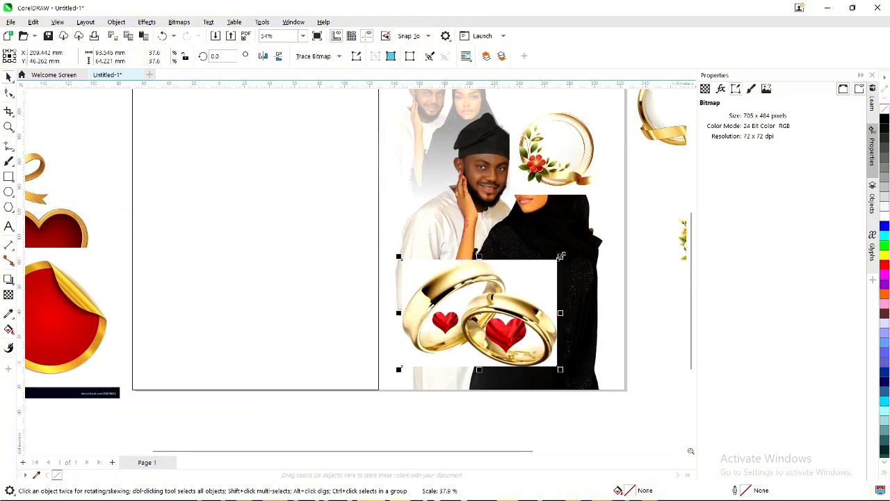
{"action": "left_click_drag", "start_coordinate": [560, 256], "coordinate": [479, 313]}
Drag the floral gold ring onto the couple photo.
{"action": "scroll", "coordinate": [504, 257], "scroll_direction": "down", "scroll_amount": 1}
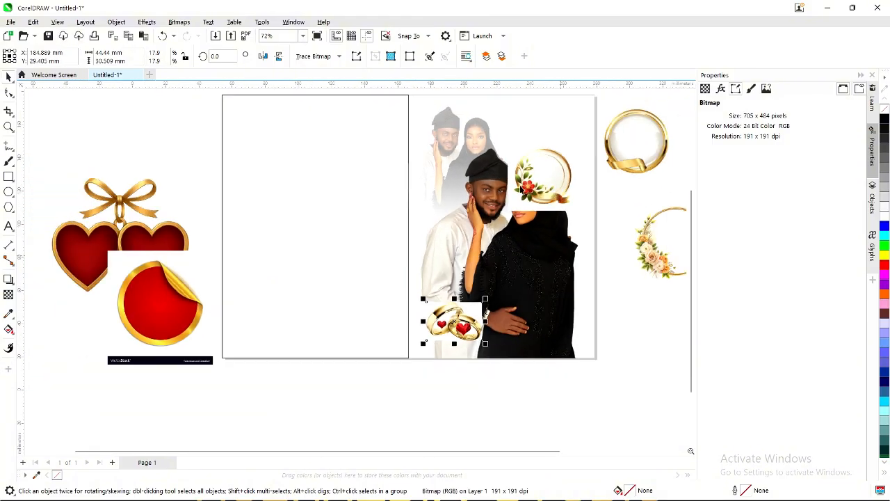
{"action": "left_click_drag", "start_coordinate": [547, 169], "coordinate": [497, 311]}
{"action": "scroll", "coordinate": [497, 310], "scroll_direction": "up", "scroll_amount": 2}
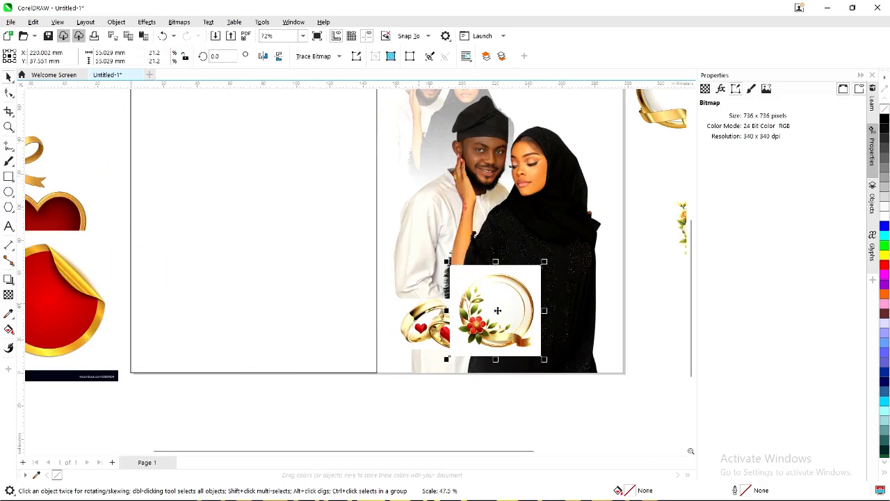
{"action": "left_click", "coordinate": [832, 7]}
Return to the Photoroom editor, clear the couple cutout selection and go to the home page.
{"action": "mouse_move", "coordinate": [631, 491]}
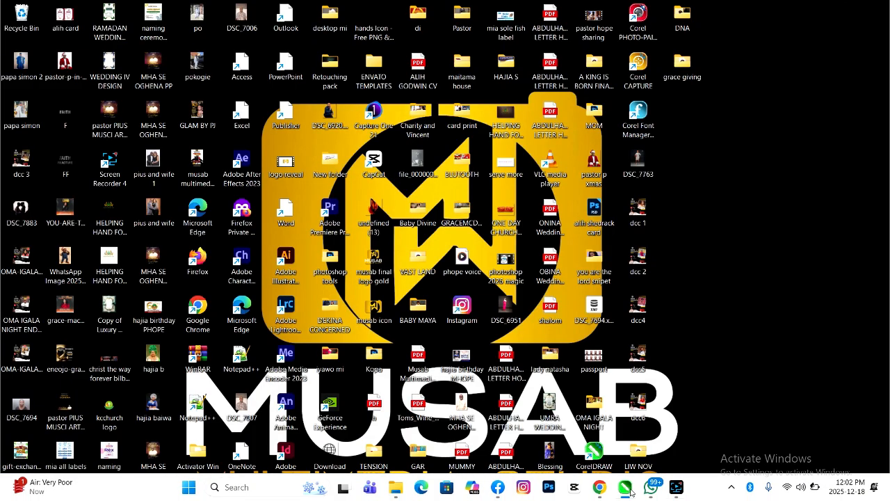
{"action": "left_click", "coordinate": [599, 492]}
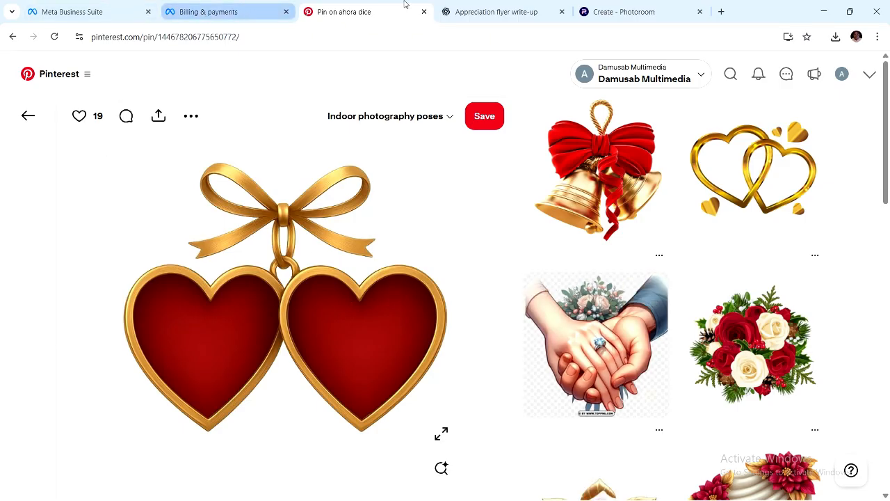
{"action": "left_click", "coordinate": [602, 15]}
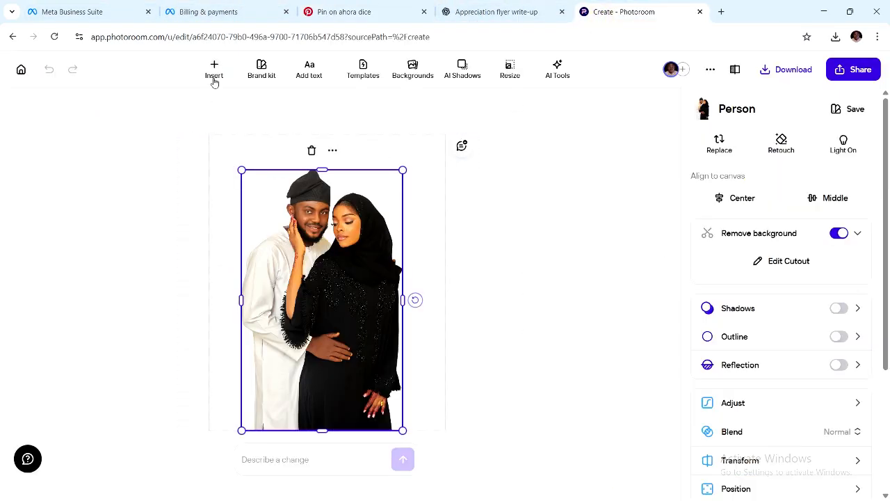
{"action": "left_click", "coordinate": [317, 296]}
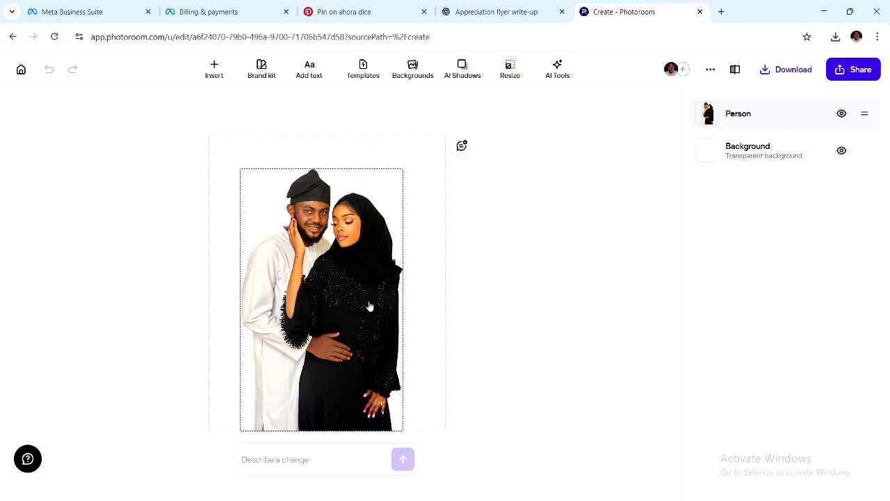
{"action": "left_click", "coordinate": [22, 69]}
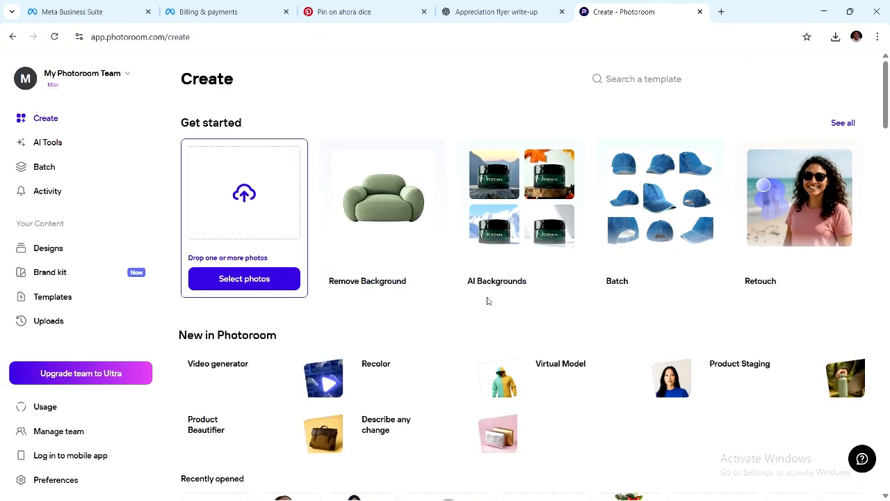
Upload the download (28) floral ring image and save its background-free cutout as PNG.
{"action": "left_click", "coordinate": [285, 223]}
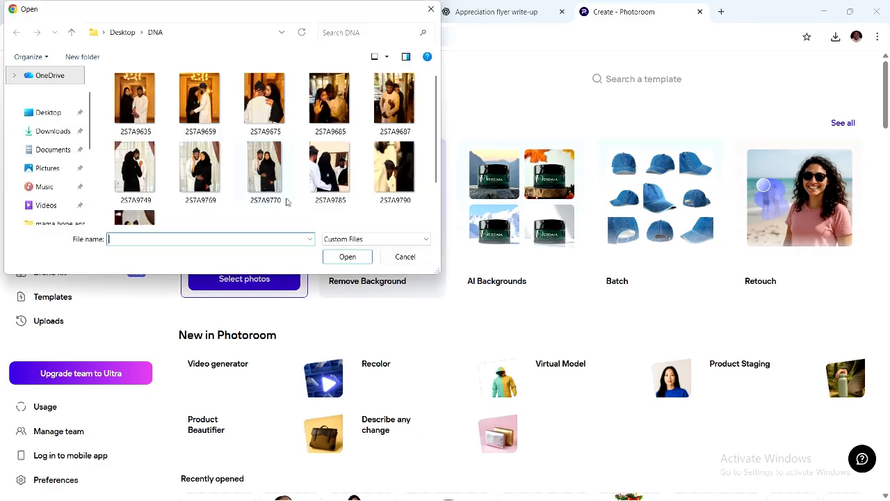
{"action": "left_click", "coordinate": [63, 131]}
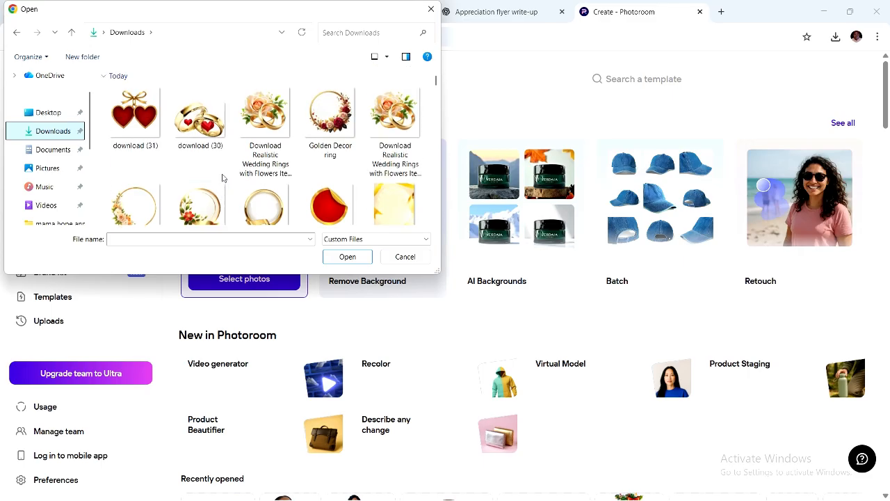
{"action": "left_click", "coordinate": [207, 207]}
{"action": "left_click", "coordinate": [346, 258]}
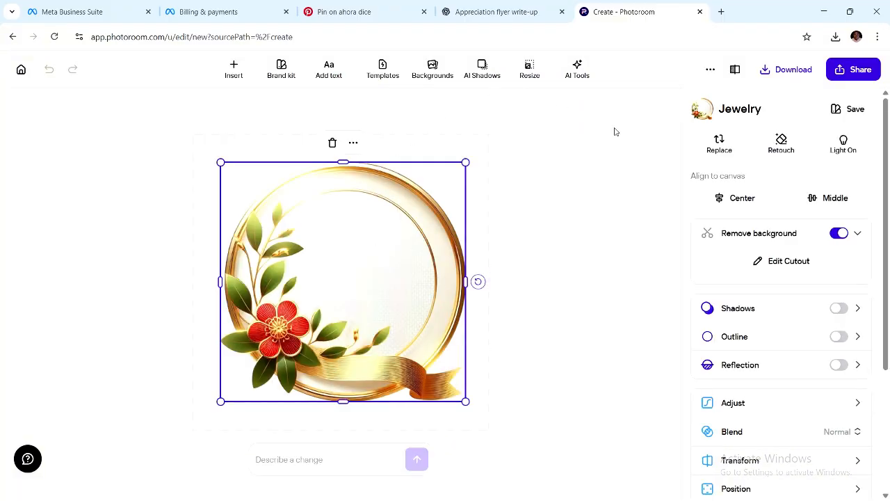
{"action": "left_click", "coordinate": [787, 72]}
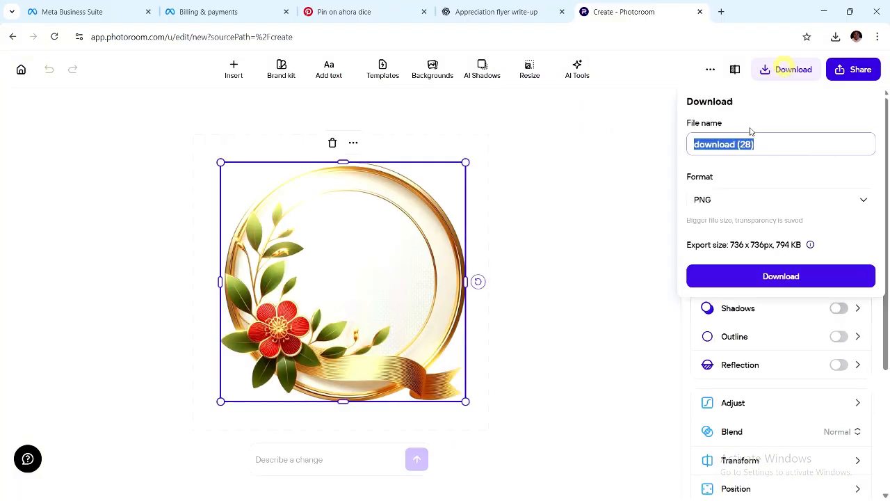
{"action": "left_click", "coordinate": [775, 276]}
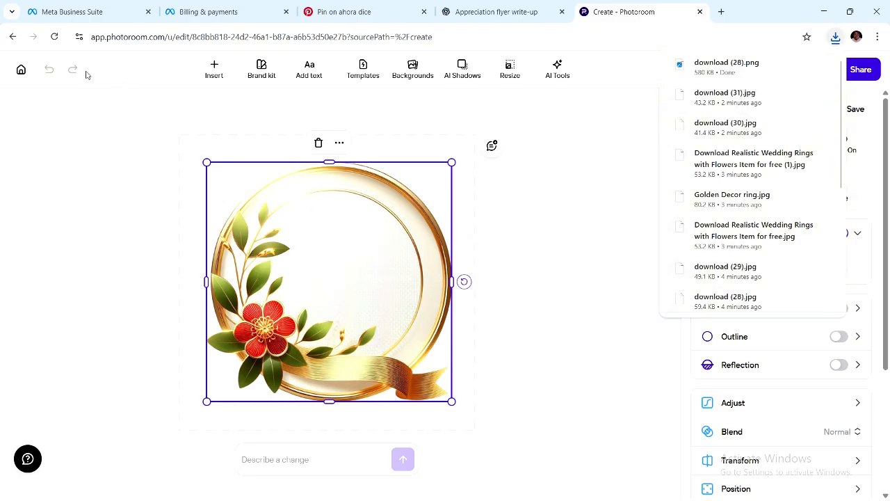
{"action": "left_click", "coordinate": [21, 70]}
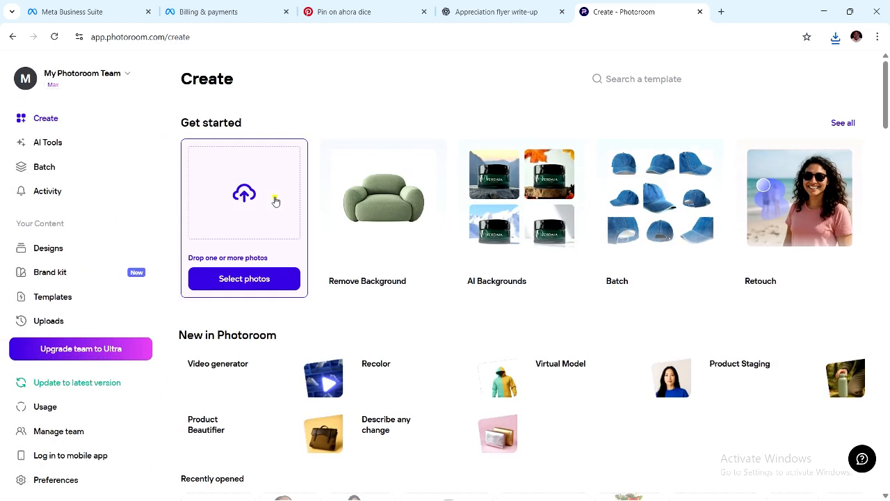
Upload download (30) rings-with-hearts and export the cutout as download (30) (1).png.
{"action": "left_click", "coordinate": [288, 204]}
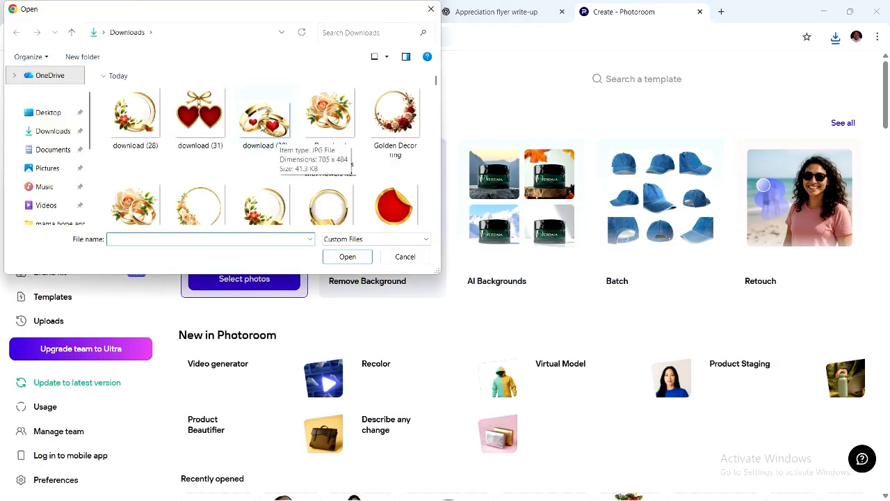
{"action": "left_click", "coordinate": [279, 139]}
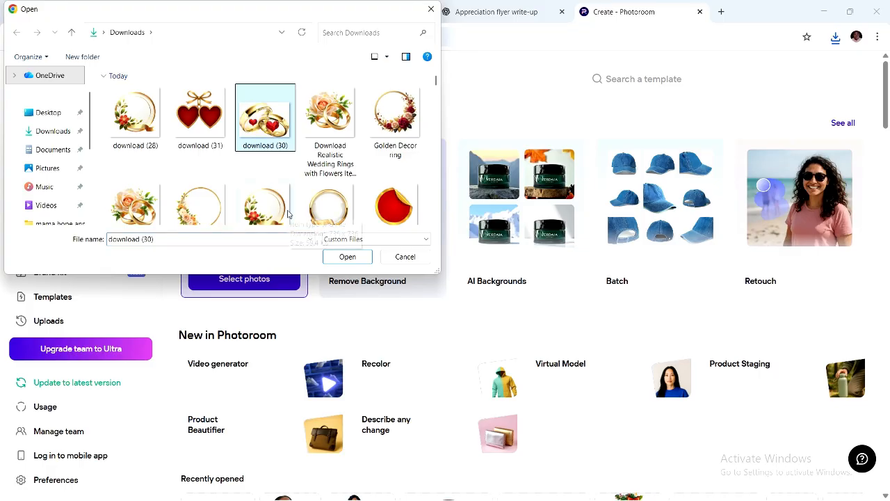
{"action": "scroll", "coordinate": [277, 196], "scroll_direction": "down", "scroll_amount": 1}
{"action": "scroll", "coordinate": [278, 196], "scroll_direction": "up", "scroll_amount": 1}
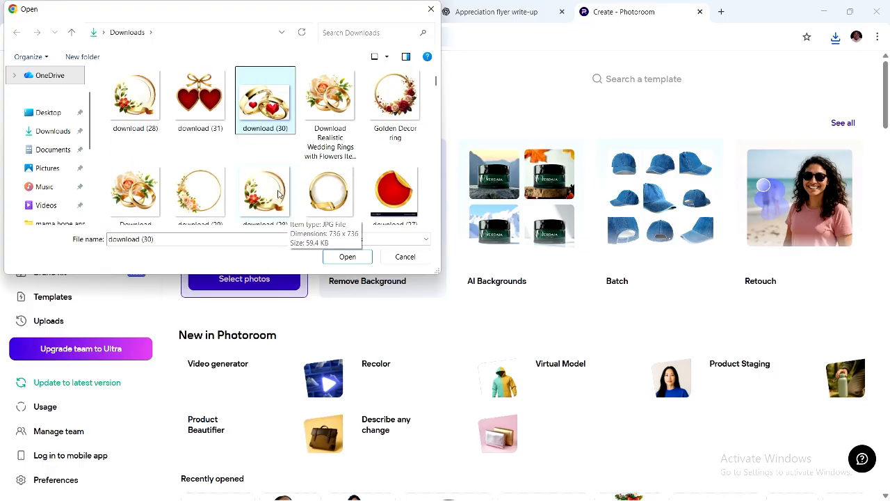
{"action": "left_click", "coordinate": [348, 257]}
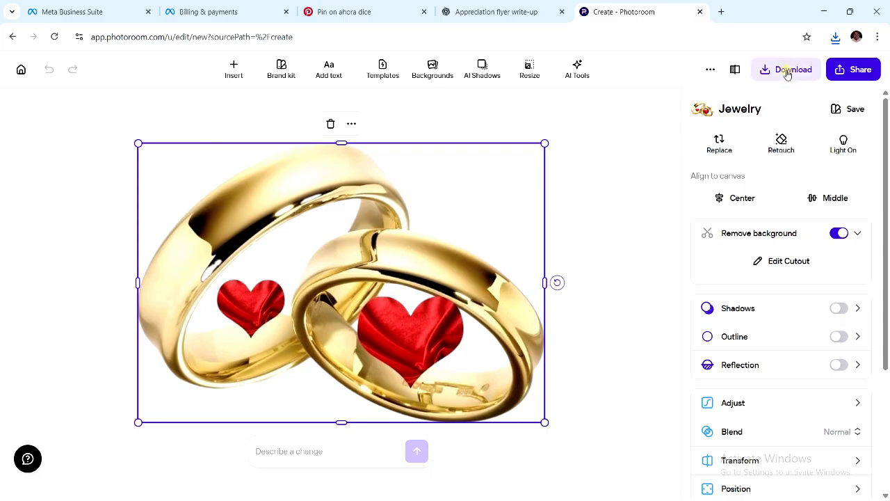
{"action": "left_click", "coordinate": [788, 72]}
{"action": "left_click", "coordinate": [744, 277]}
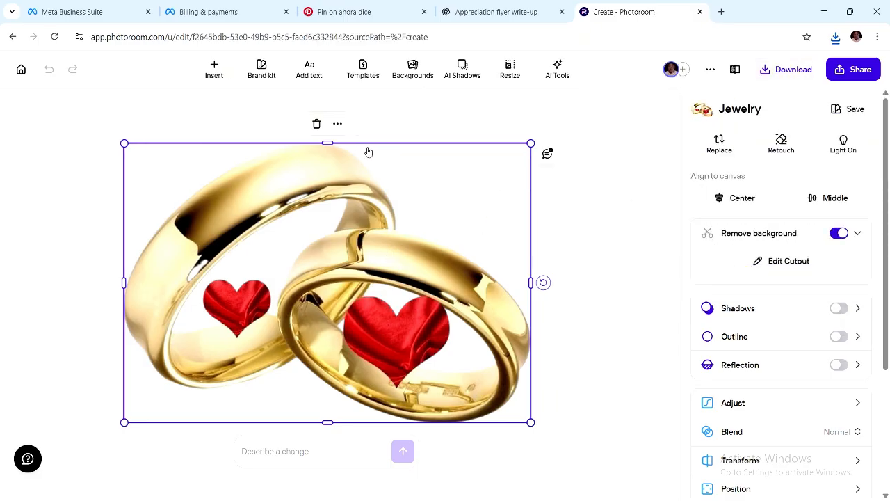
{"action": "left_click", "coordinate": [21, 69]}
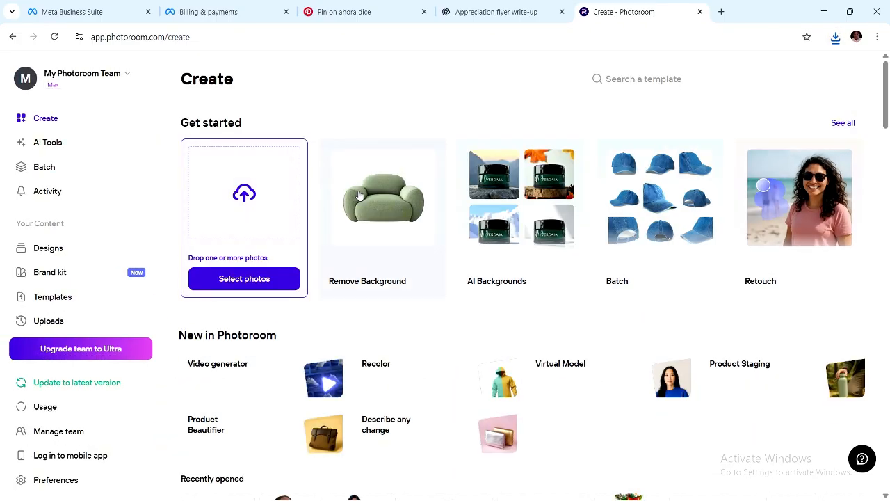
Upload download (27), save the sticker cutout as download (27).png and open its folder.
{"action": "left_click", "coordinate": [358, 192]}
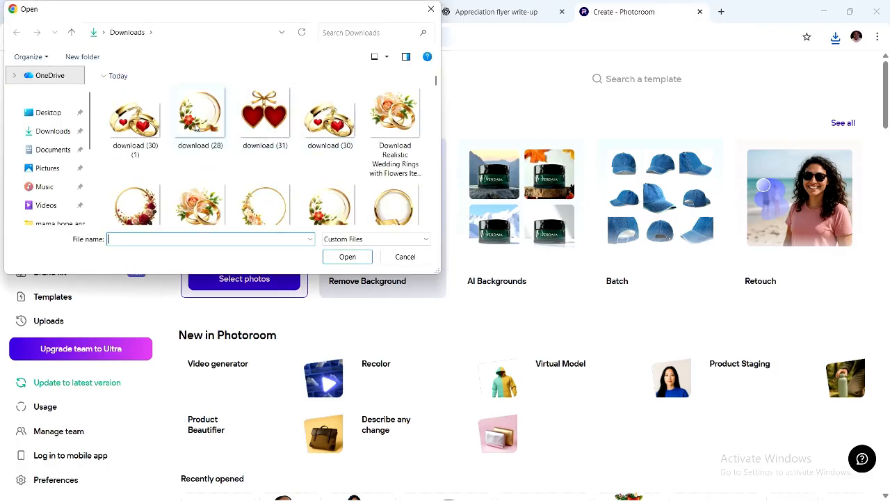
{"action": "scroll", "coordinate": [308, 175], "scroll_direction": "down", "scroll_amount": 3}
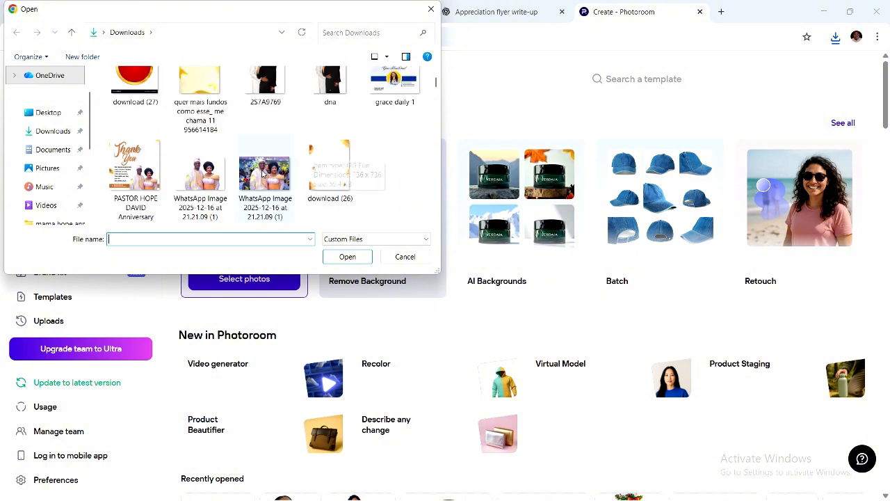
{"action": "scroll", "coordinate": [252, 172], "scroll_direction": "up", "scroll_amount": 2}
{"action": "left_click", "coordinate": [143, 183]}
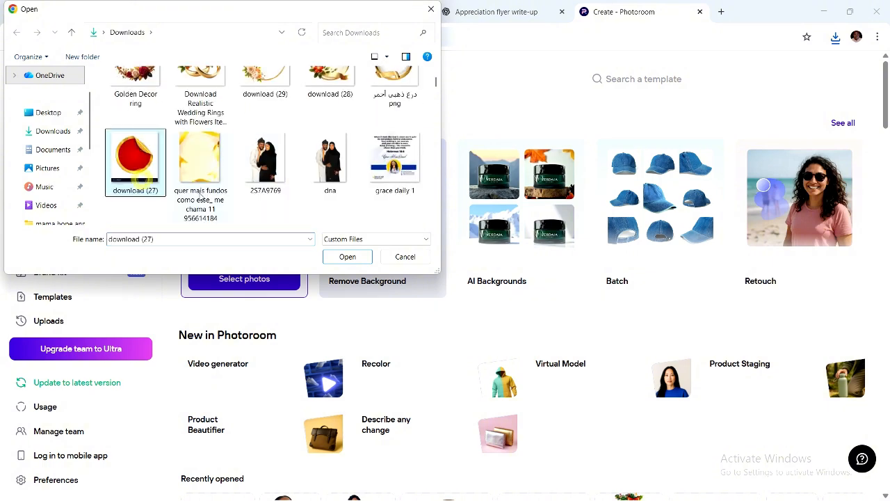
{"action": "left_click", "coordinate": [346, 256]}
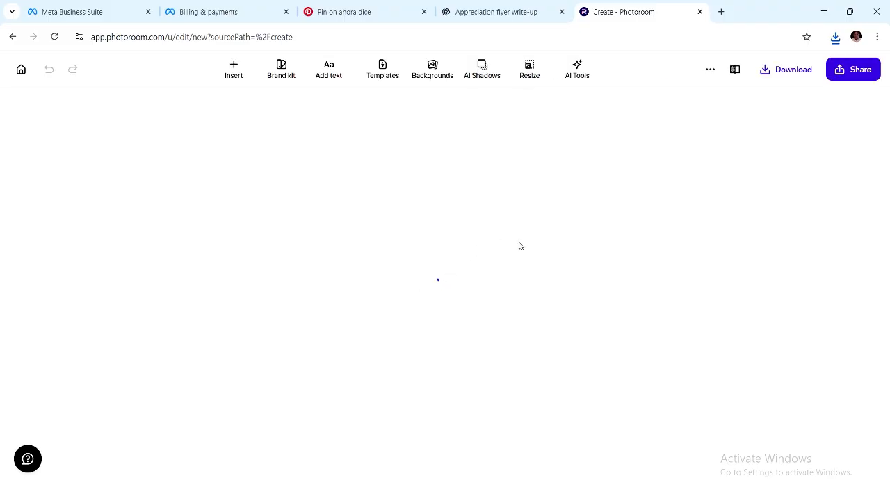
{"action": "left_click", "coordinate": [793, 70]}
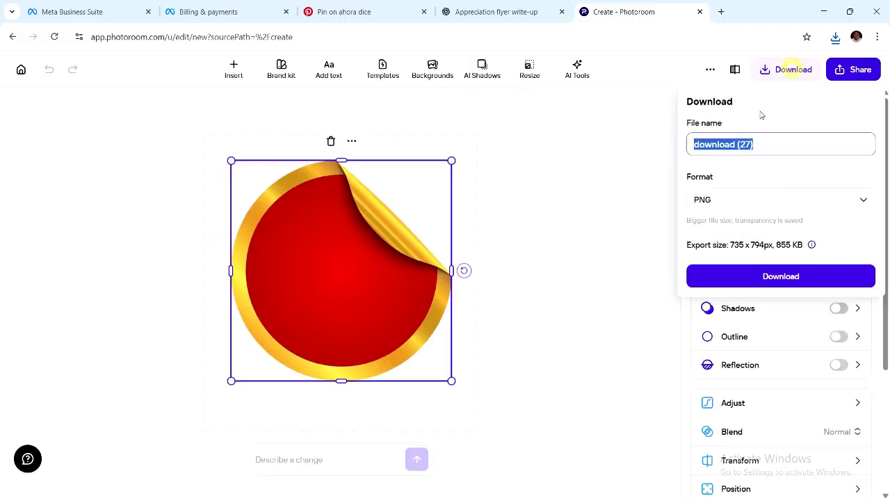
{"action": "left_click", "coordinate": [741, 274]}
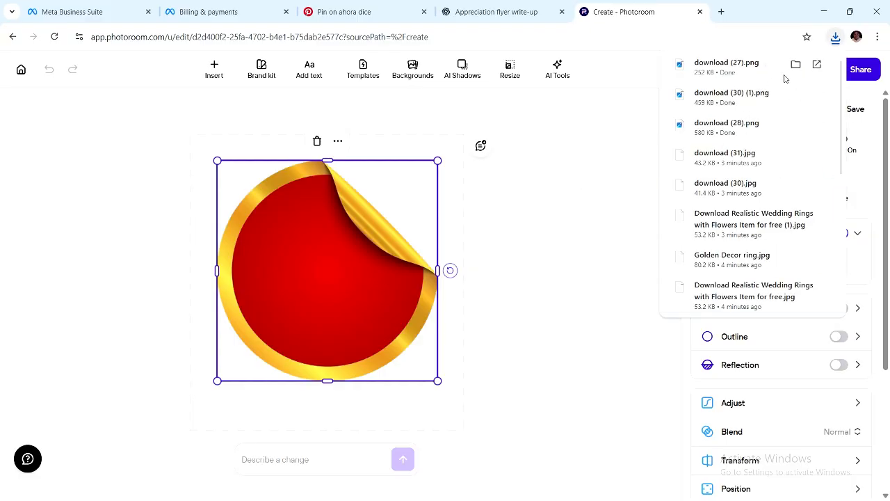
{"action": "left_click", "coordinate": [796, 65]}
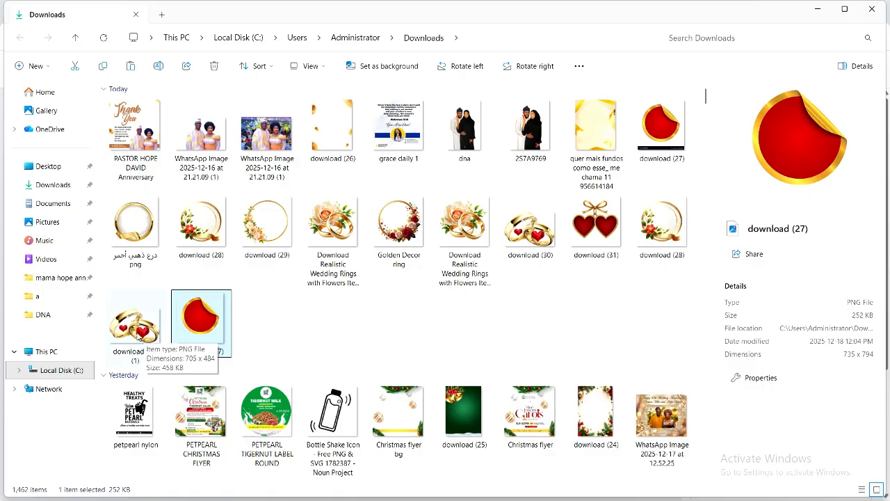
Select download (30) (1) and download (28), then restore the CorelDRAW Untitled-1 window.
{"action": "left_click", "coordinate": [160, 328], "text": "ctrl"}
{"action": "left_click", "coordinate": [654, 238], "text": "ctrl"}
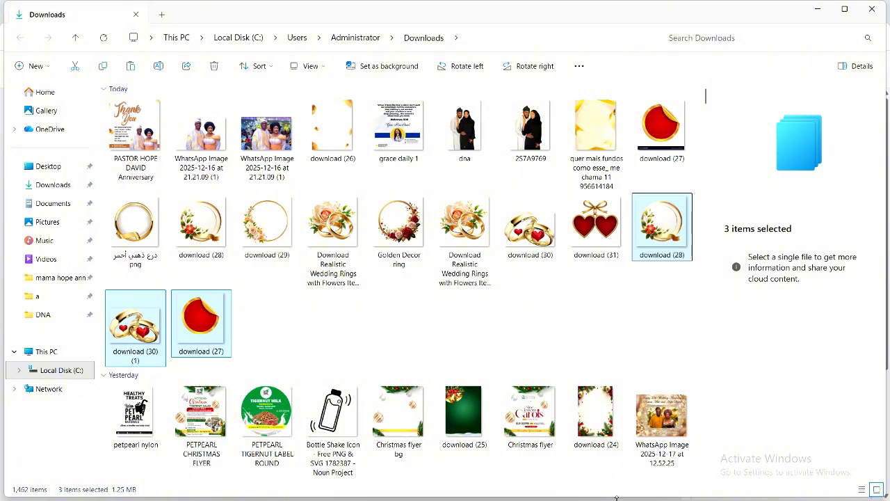
{"action": "scroll", "coordinate": [592, 418], "scroll_direction": "down", "scroll_amount": 10}
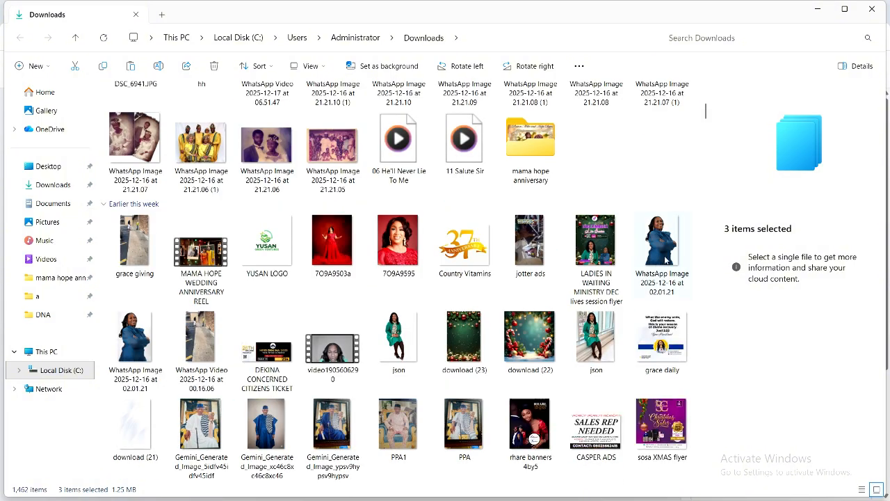
{"action": "key", "text": "super+d"}
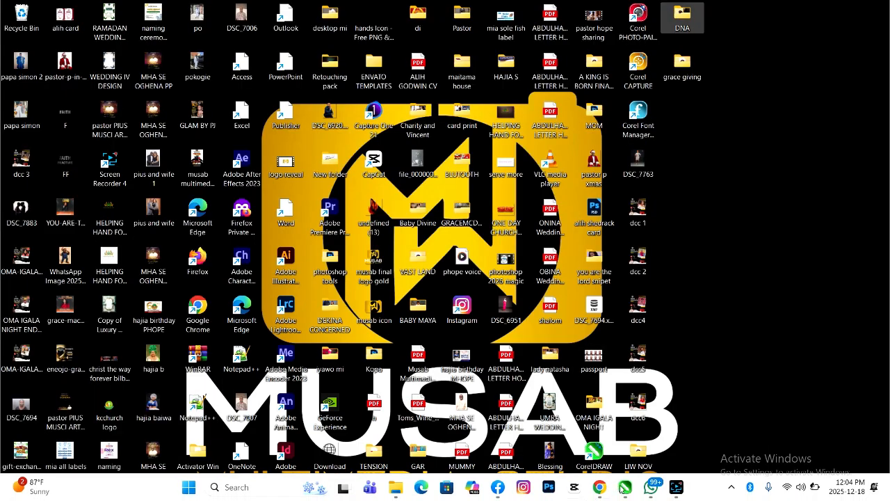
{"action": "mouse_move", "coordinate": [631, 490]}
{"action": "left_click", "coordinate": [568, 416]}
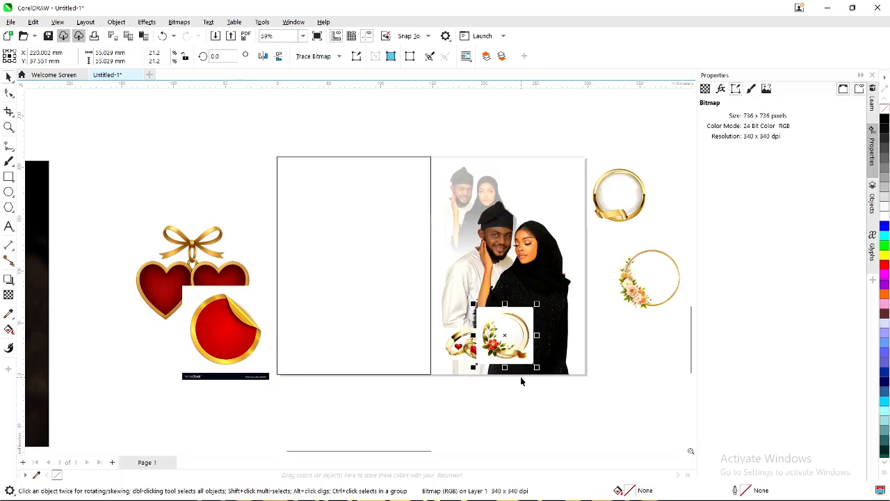
Delete the old red sticker, gold ring and floral wreath, then paste the newly copied images.
{"action": "left_click", "coordinate": [190, 276]}
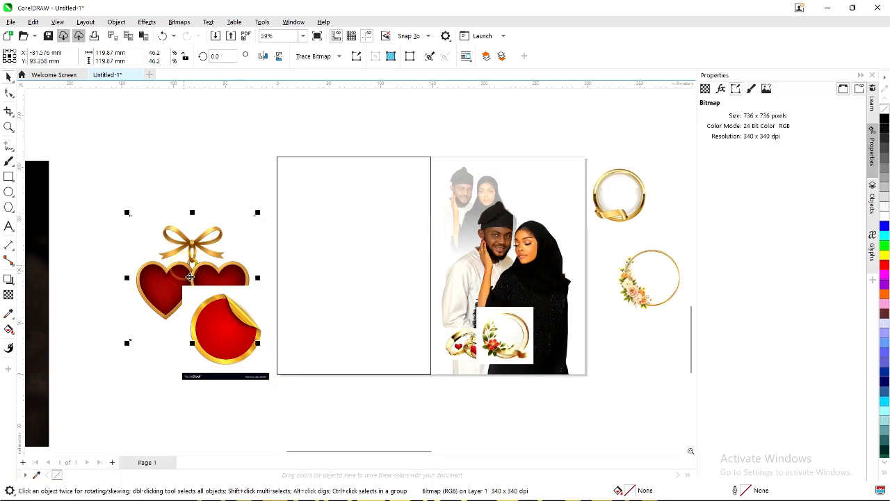
{"action": "key", "text": "Delete"}
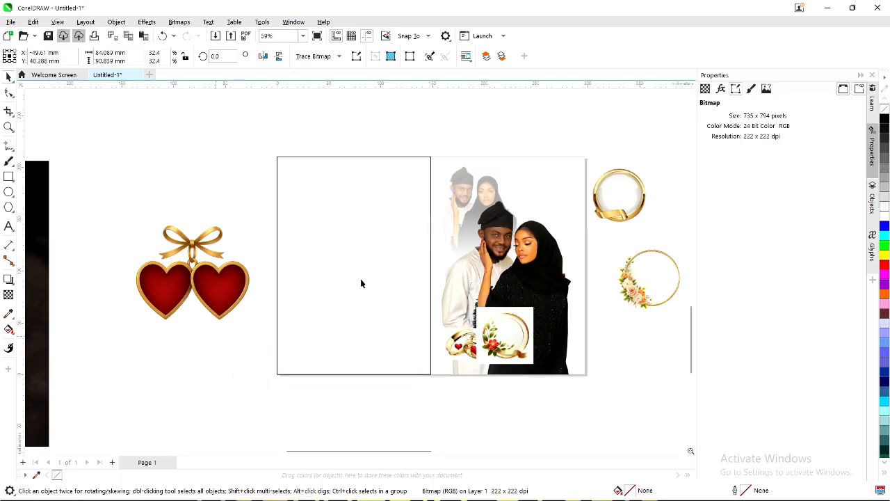
{"action": "left_click", "coordinate": [606, 201]}
{"action": "key", "text": "Delete"}
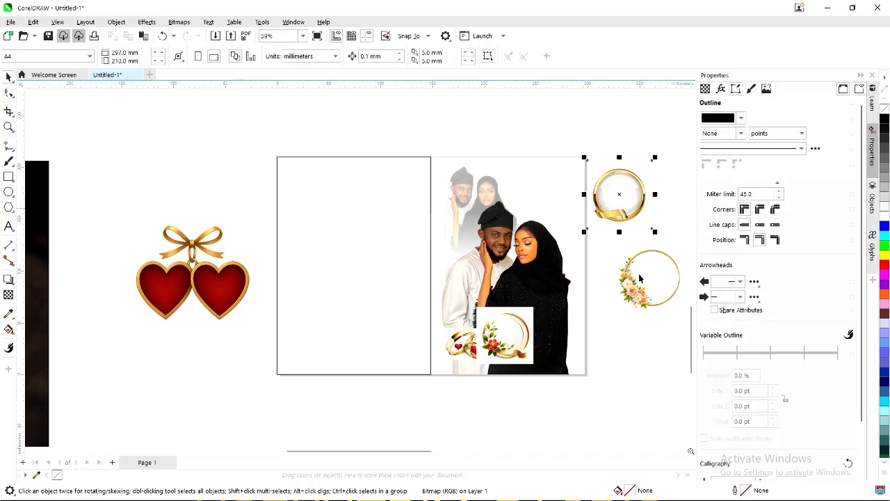
{"action": "left_click", "coordinate": [645, 282]}
{"action": "key", "text": "Delete"}
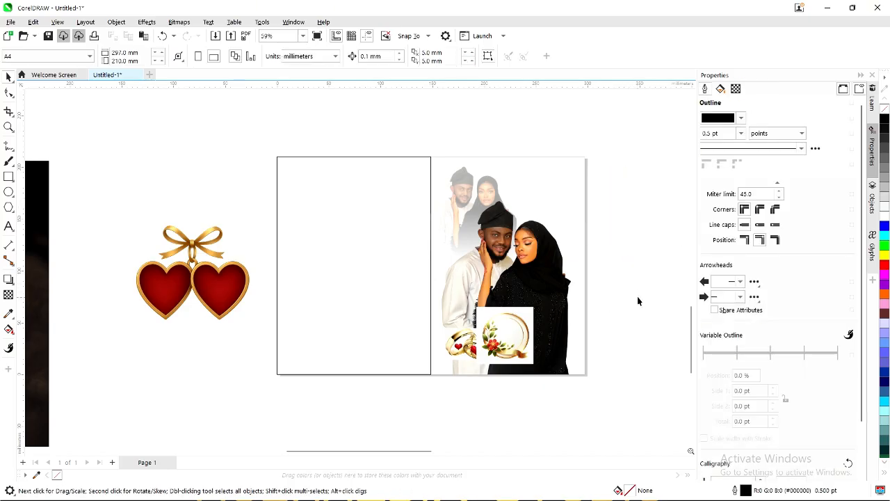
{"action": "key", "text": "ctrl+v"}
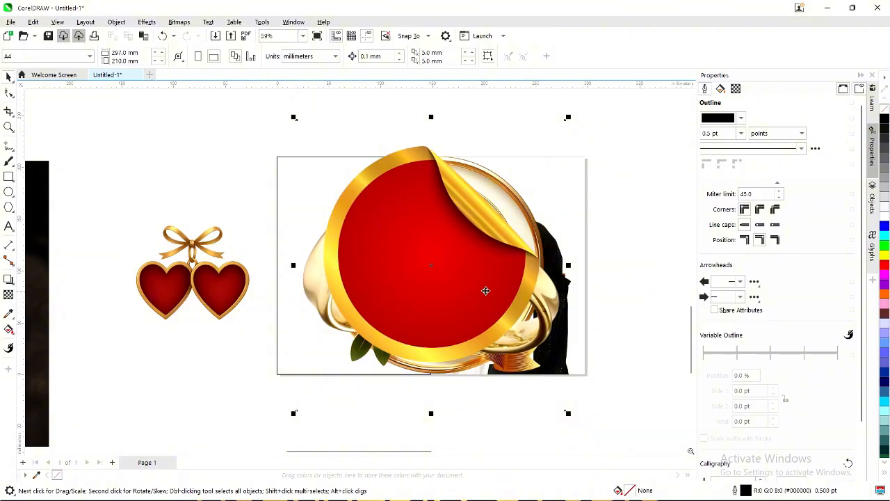
Move the new sticker left and the rings right of the page, and shrink the floral plate.
{"action": "left_click_drag", "start_coordinate": [299, 274], "coordinate": [291, 273]}
{"action": "left_click", "coordinate": [500, 301]}
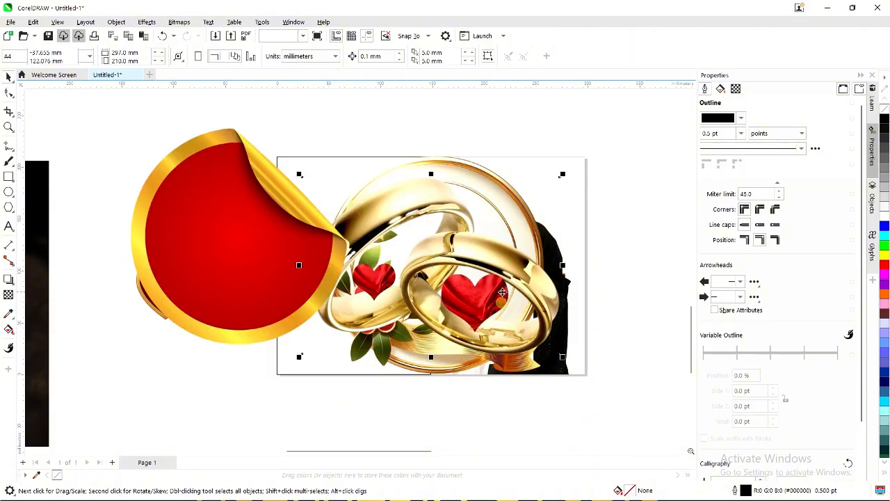
{"action": "key", "text": "ctrl+v"}
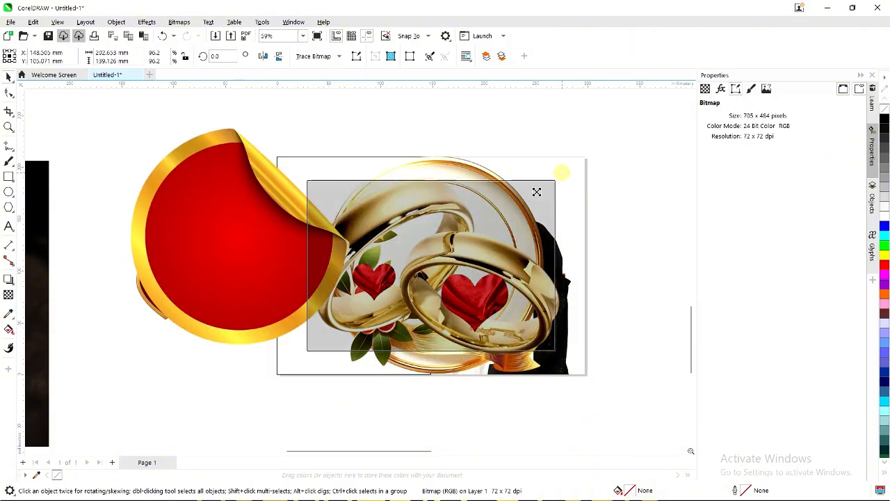
{"action": "left_click", "coordinate": [503, 212]}
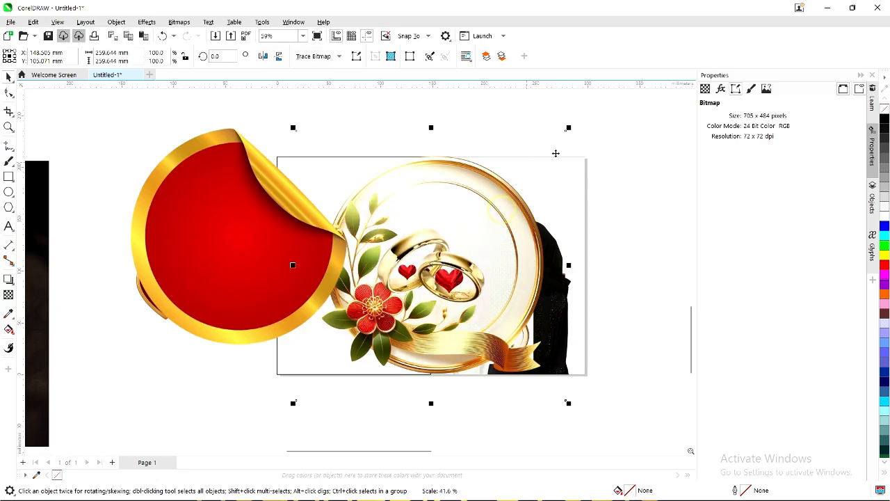
{"action": "left_click_drag", "start_coordinate": [569, 128], "coordinate": [477, 220]}
{"action": "left_click_drag", "start_coordinate": [435, 265], "coordinate": [632, 262]}
Delete the old small wreath plate and small rings, and move the new floral plate onto the couple's photo.
{"action": "left_click", "coordinate": [525, 341]}
{"action": "key", "text": "Delete"}
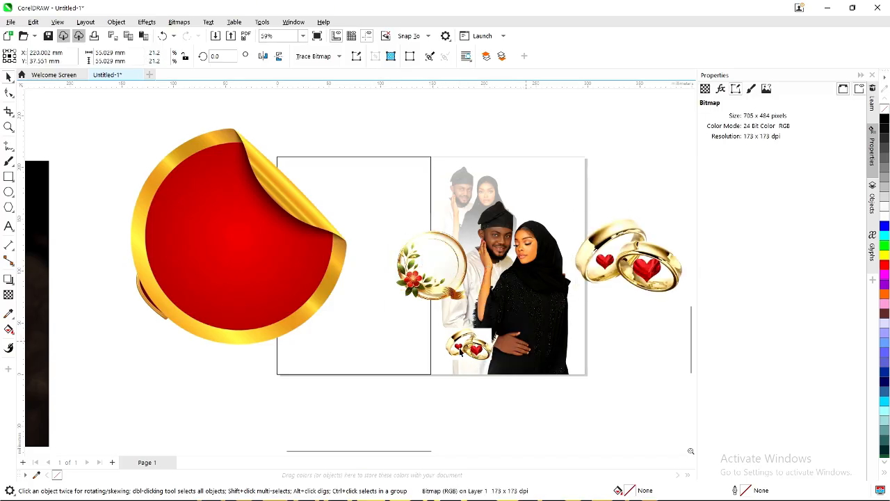
{"action": "left_click", "coordinate": [465, 351]}
{"action": "key", "text": "Delete"}
{"action": "left_click", "coordinate": [436, 273]}
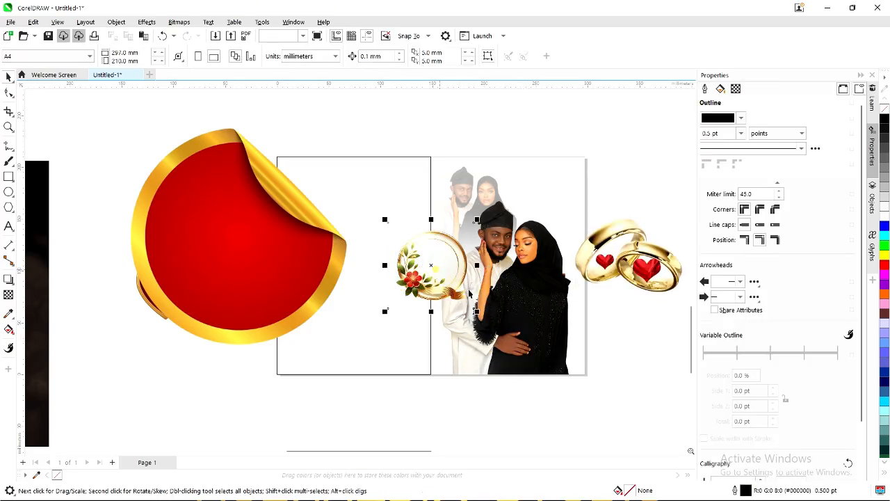
{"action": "left_click_drag", "start_coordinate": [469, 292], "coordinate": [523, 320]}
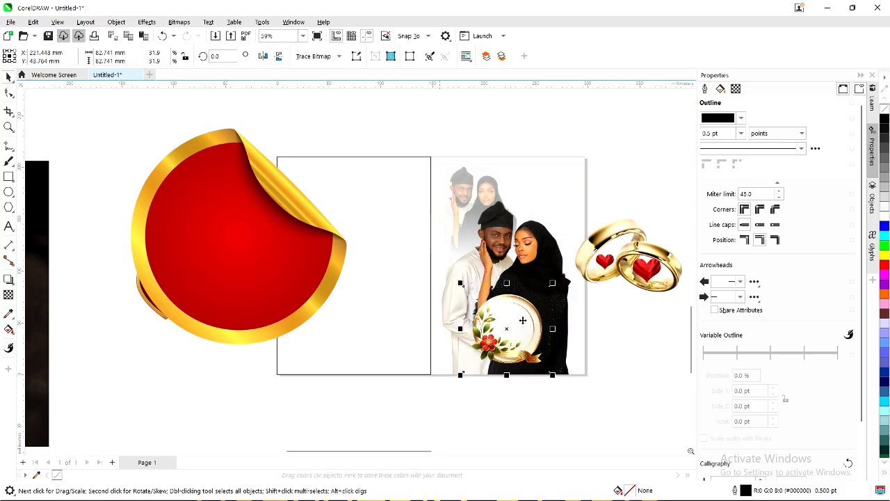
Scale the floral plate to about 73.338 mm and settle it over the couple's lower centre.
{"action": "scroll", "coordinate": [544, 302], "scroll_direction": "up", "scroll_amount": 1}
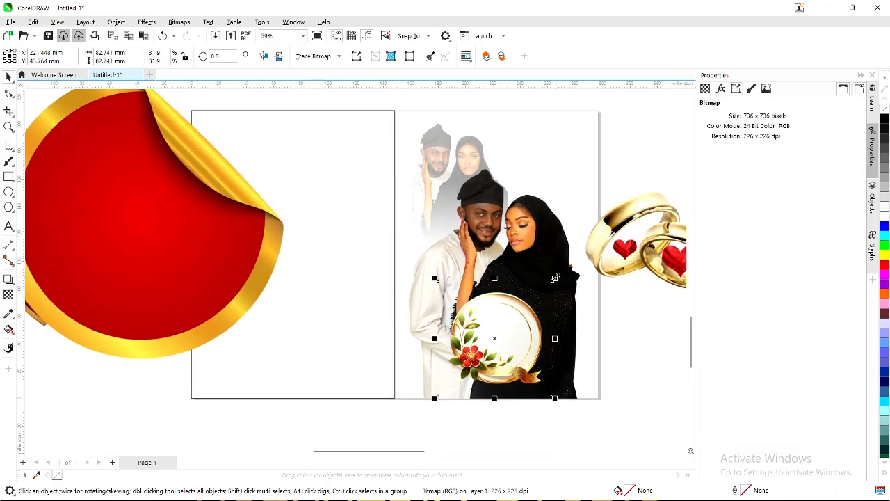
{"action": "left_click_drag", "start_coordinate": [554, 278], "coordinate": [544, 288]}
{"action": "scroll", "coordinate": [515, 347], "scroll_direction": "up", "scroll_amount": 1}
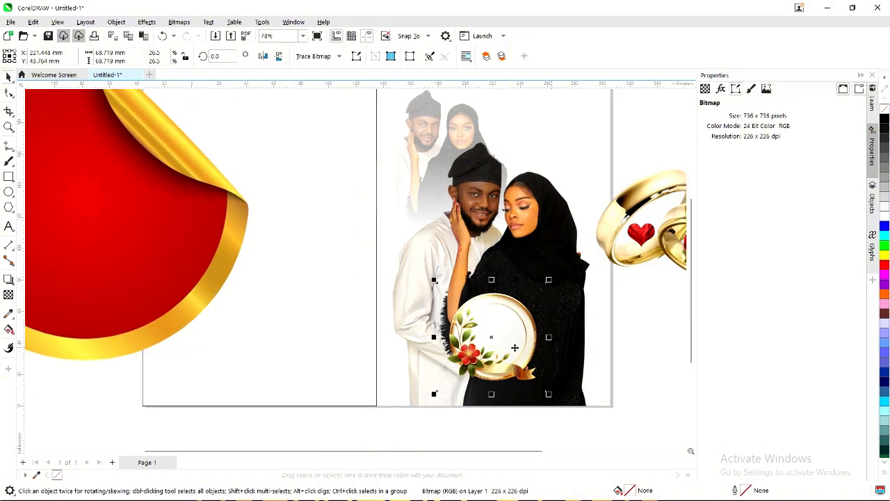
{"action": "left_click_drag", "start_coordinate": [514, 346], "coordinate": [517, 365]}
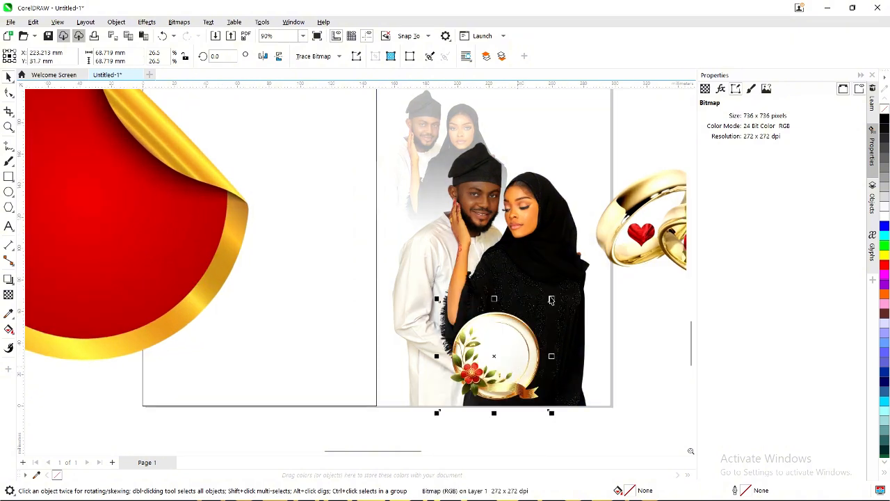
{"action": "left_click_drag", "start_coordinate": [552, 297], "coordinate": [555, 295]}
{"action": "scroll", "coordinate": [503, 368], "scroll_direction": "up", "scroll_amount": 1}
{"action": "left_click_drag", "start_coordinate": [505, 368], "coordinate": [503, 358]}
{"action": "scroll", "coordinate": [437, 344], "scroll_direction": "down", "scroll_amount": 1}
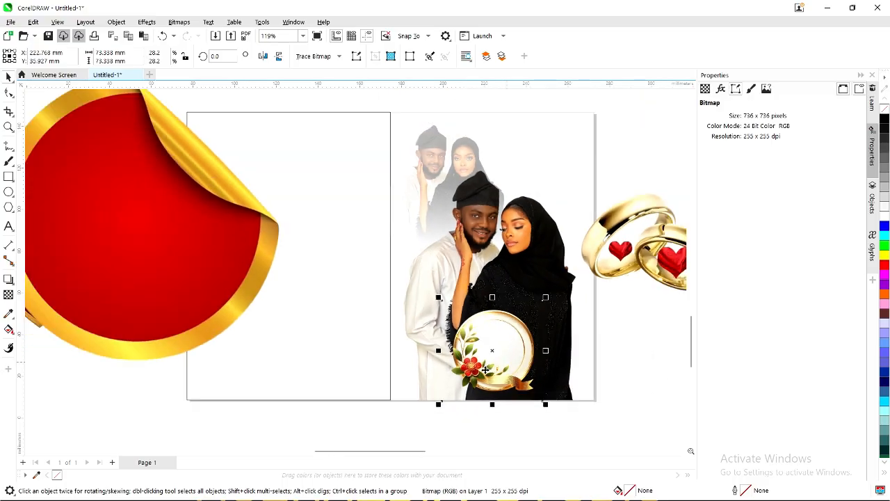
Shrink the gold rings to a tiny size and place them in the floral plate's centre.
{"action": "left_click", "coordinate": [599, 263]}
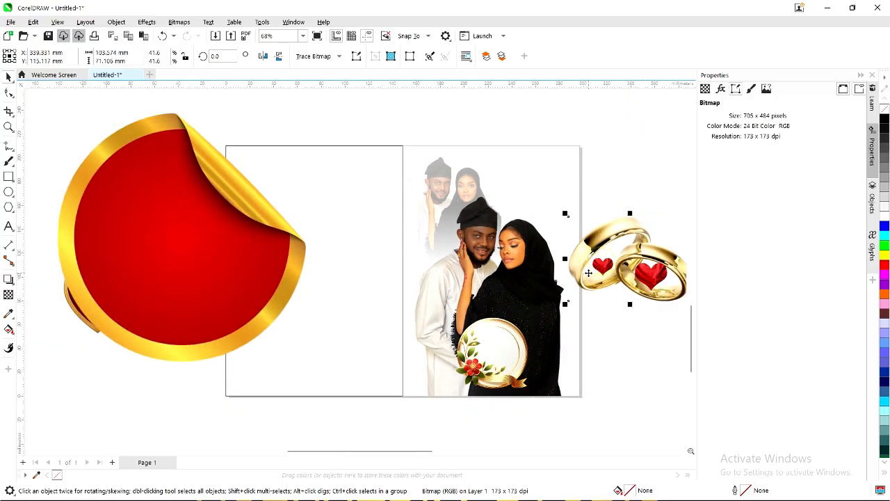
{"action": "scroll", "coordinate": [598, 262], "scroll_direction": "down", "scroll_amount": 2}
{"action": "scroll", "coordinate": [598, 261], "scroll_direction": "up", "scroll_amount": 1}
{"action": "scroll", "coordinate": [617, 292], "scroll_direction": "down", "scroll_amount": 1}
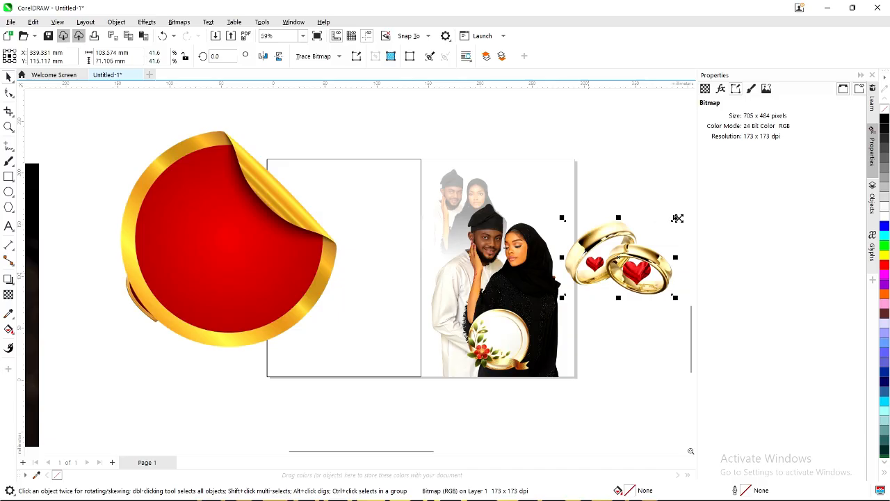
{"action": "left_click_drag", "start_coordinate": [676, 217], "coordinate": [409, 417]}
{"action": "scroll", "coordinate": [579, 268], "scroll_direction": "up", "scroll_amount": 2}
{"action": "scroll", "coordinate": [417, 389], "scroll_direction": "down", "scroll_amount": 1}
{"action": "scroll", "coordinate": [419, 381], "scroll_direction": "up", "scroll_amount": 3}
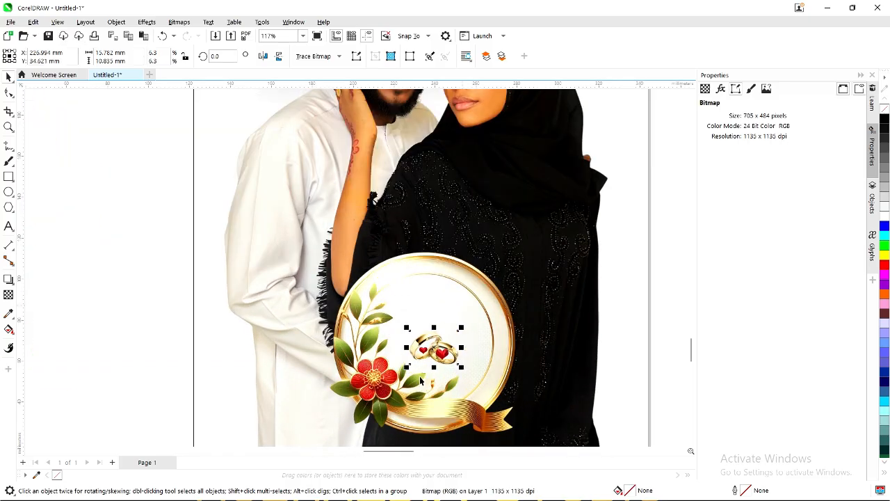
{"action": "scroll", "coordinate": [420, 381], "scroll_direction": "up", "scroll_amount": 2}
{"action": "left_click_drag", "start_coordinate": [466, 338], "coordinate": [469, 322]}
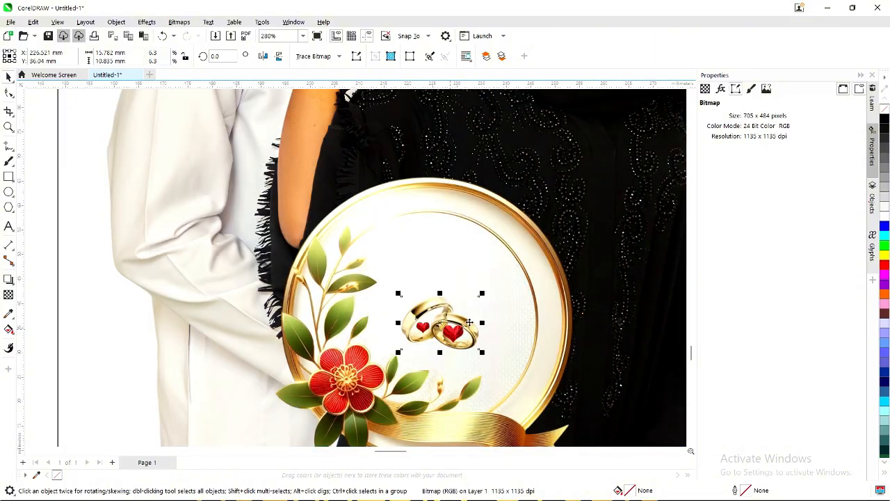
{"action": "scroll", "coordinate": [507, 298], "scroll_direction": "down", "scroll_amount": 3}
Enlarge the floral plate to about 104% (roughly 83.6 mm) and shift it slightly up and left.
{"action": "left_click", "coordinate": [518, 285]}
{"action": "scroll", "coordinate": [522, 298], "scroll_direction": "down", "scroll_amount": 2}
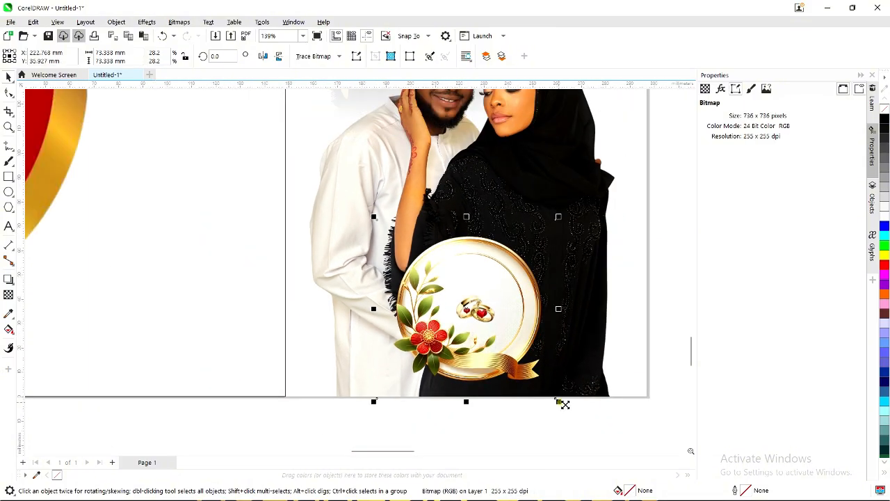
{"action": "left_click_drag", "start_coordinate": [563, 403], "coordinate": [572, 414]}
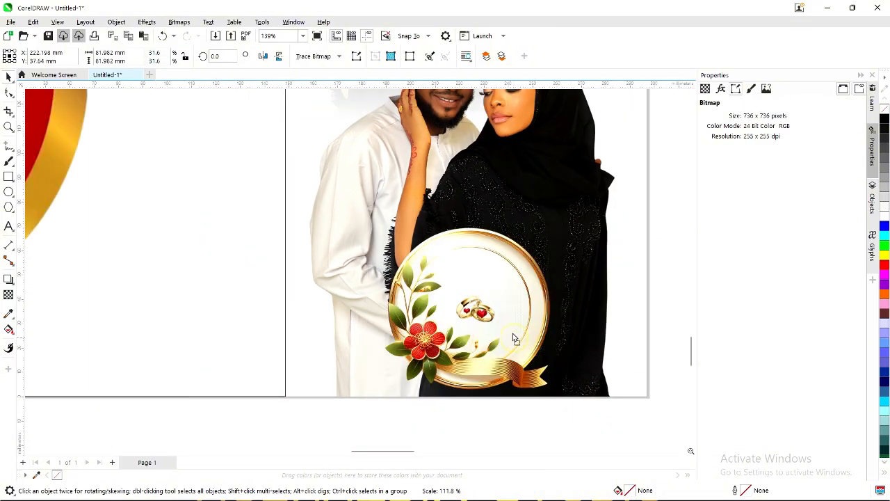
{"action": "left_click_drag", "start_coordinate": [513, 335], "coordinate": [512, 332]}
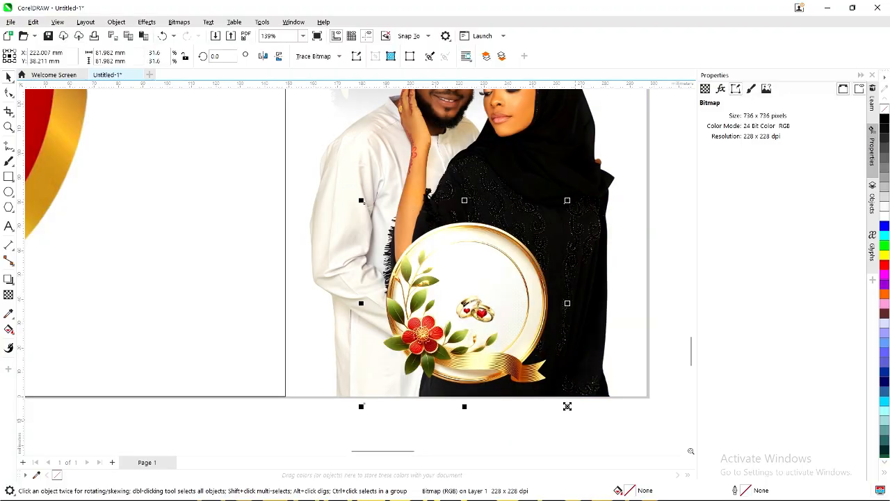
{"action": "left_click_drag", "start_coordinate": [567, 406], "coordinate": [572, 410]}
{"action": "scroll", "coordinate": [489, 413], "scroll_direction": "down", "scroll_amount": 2}
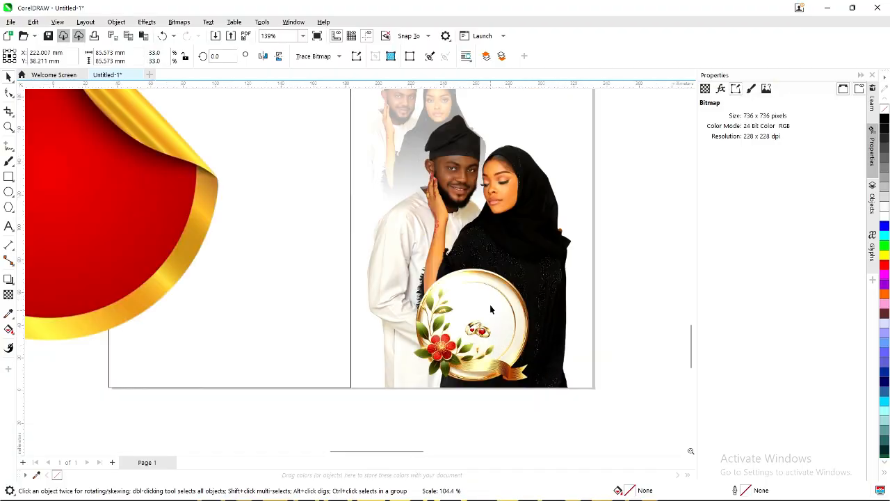
{"action": "left_click", "coordinate": [492, 297]}
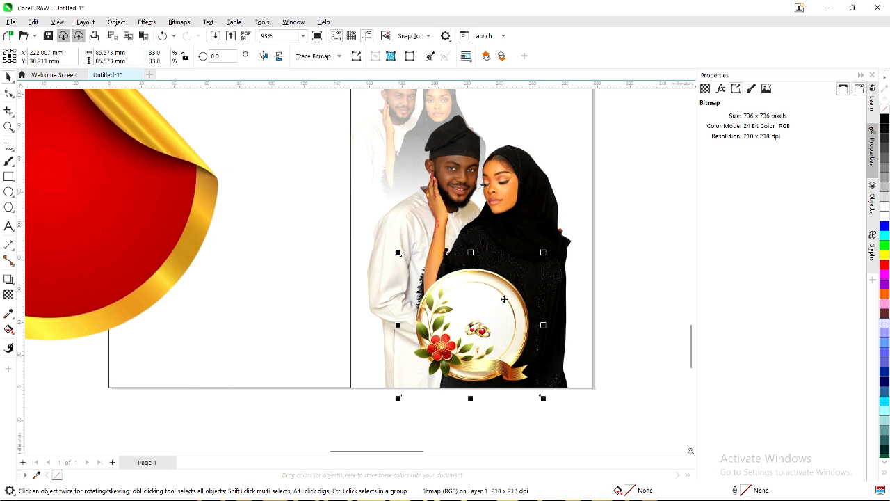
PowerClip the floral plate inside the couple's photo and clear the selection.
{"action": "right_click", "coordinate": [511, 299]}
{"action": "left_click", "coordinate": [556, 338]}
{"action": "left_click", "coordinate": [560, 275]}
{"action": "left_click", "coordinate": [620, 286]}
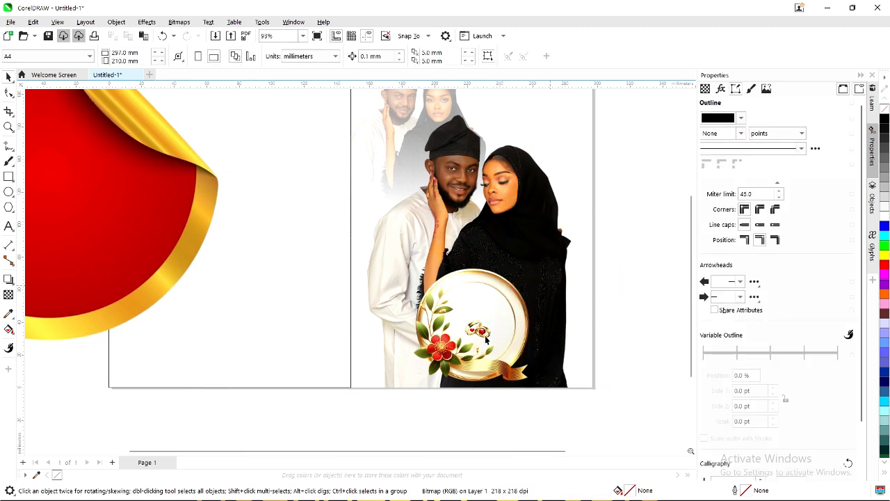
Zoom out, reselect the couple photo frame, and zoom in until it fills the window.
{"action": "scroll", "coordinate": [485, 334], "scroll_direction": "down", "scroll_amount": 1}
{"action": "scroll", "coordinate": [484, 328], "scroll_direction": "down", "scroll_amount": 1}
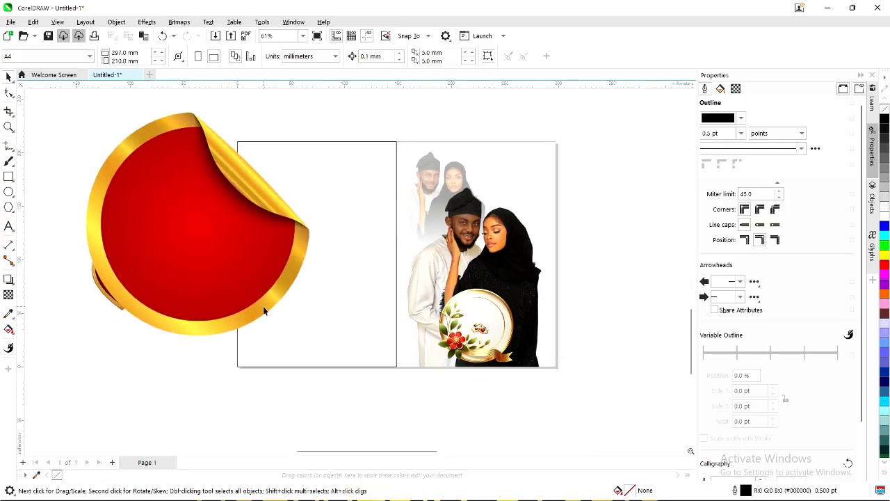
{"action": "scroll", "coordinate": [290, 264], "scroll_direction": "down", "scroll_amount": 1}
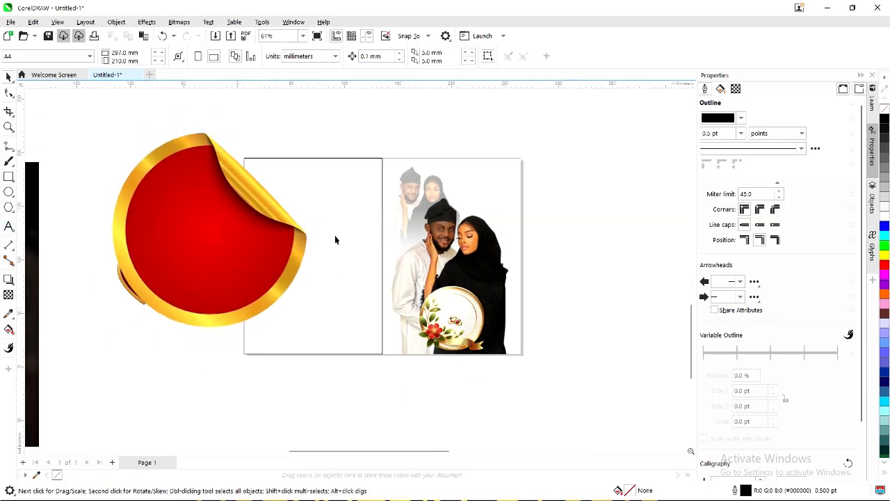
{"action": "left_click", "coordinate": [495, 189]}
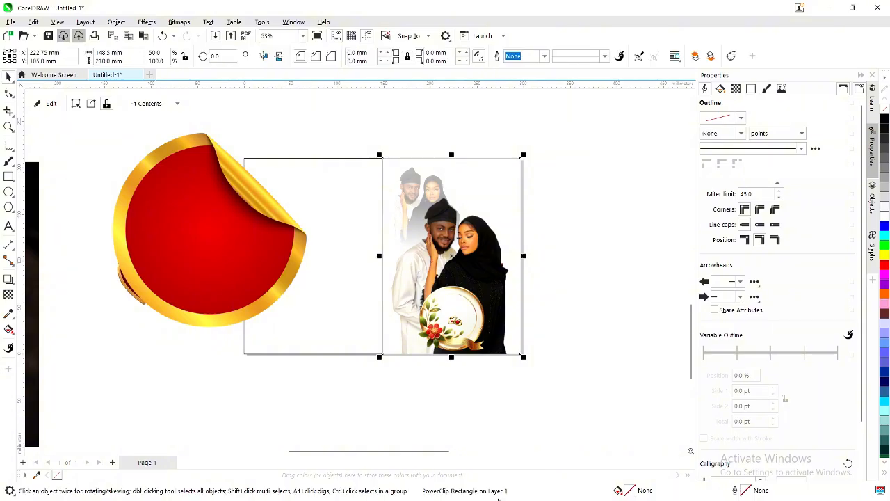
{"action": "left_click", "coordinate": [542, 216]}
{"action": "left_click", "coordinate": [501, 184]}
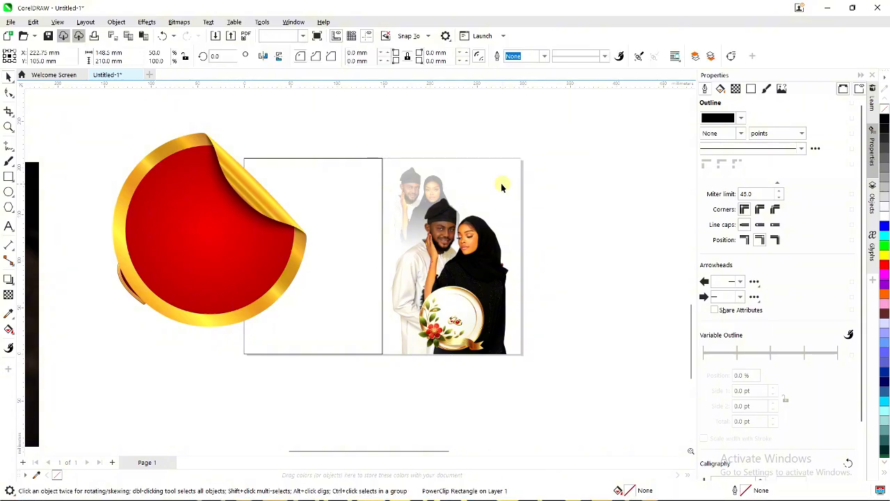
{"action": "scroll", "coordinate": [478, 277], "scroll_direction": "up", "scroll_amount": 4}
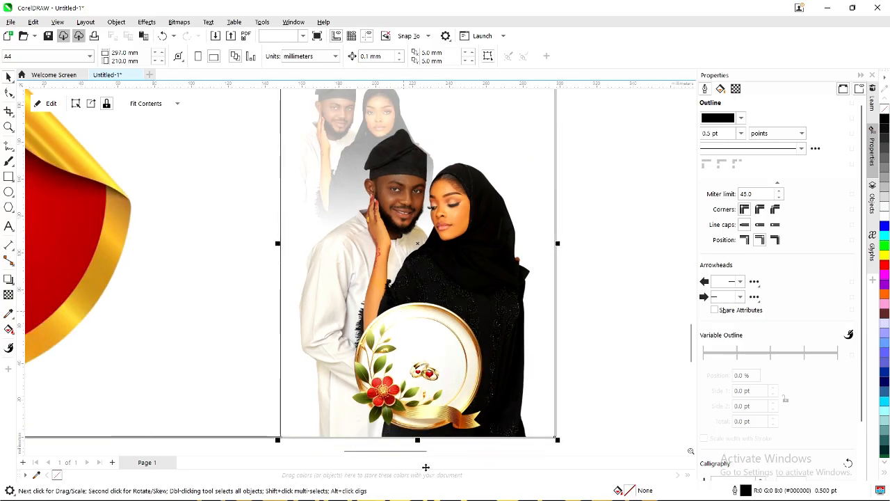
Hide CorelDRAW to the desktop and bring up the Downloads folder window from the taskbar.
{"action": "key", "text": "super+d"}
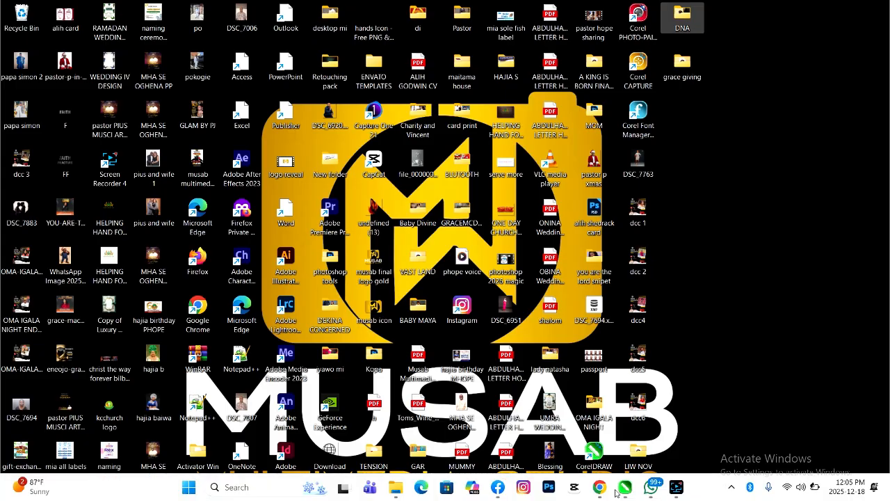
{"action": "mouse_move", "coordinate": [611, 492]}
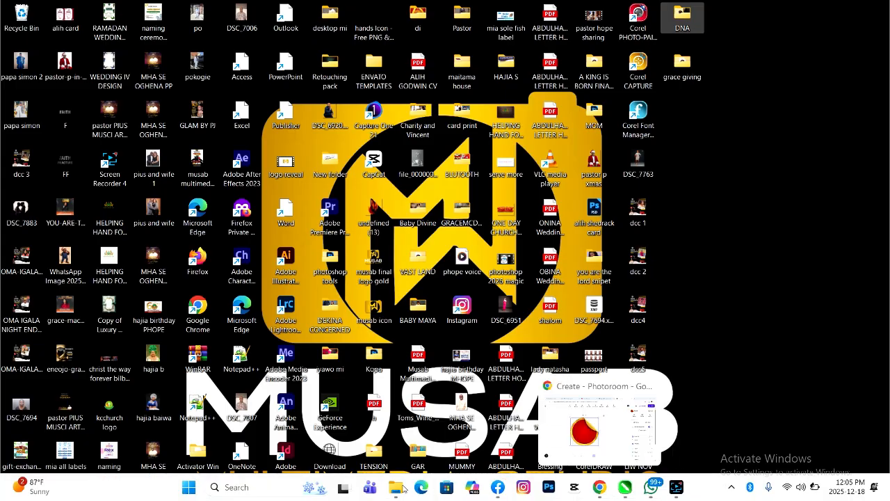
{"action": "mouse_move", "coordinate": [404, 489]}
{"action": "left_click", "coordinate": [511, 415]}
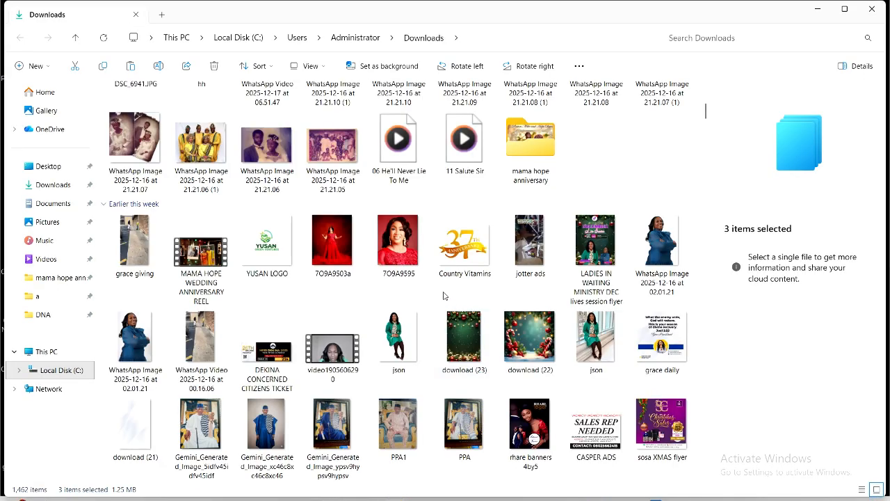
Scroll through the files in Downloads, then close the window.
{"action": "scroll", "coordinate": [447, 289], "scroll_direction": "down", "scroll_amount": 8}
{"action": "scroll", "coordinate": [447, 289], "scroll_direction": "down", "scroll_amount": 10}
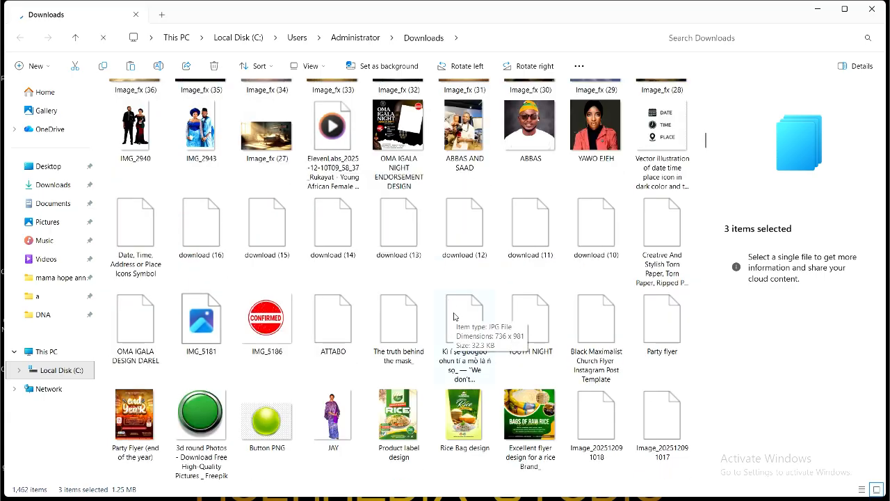
{"action": "scroll", "coordinate": [454, 316], "scroll_direction": "down", "scroll_amount": 3}
{"action": "scroll", "coordinate": [454, 317], "scroll_direction": "down", "scroll_amount": 2}
{"action": "scroll", "coordinate": [453, 317], "scroll_direction": "up", "scroll_amount": 3}
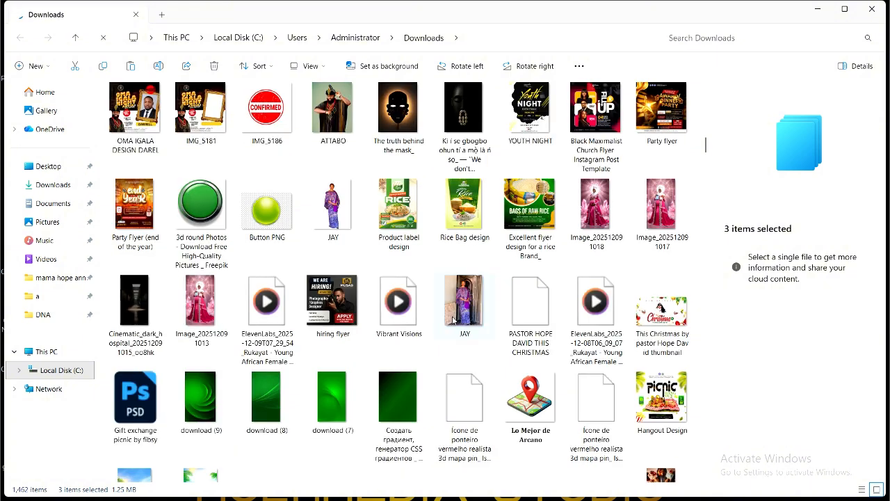
{"action": "scroll", "coordinate": [452, 318], "scroll_direction": "down", "scroll_amount": 5}
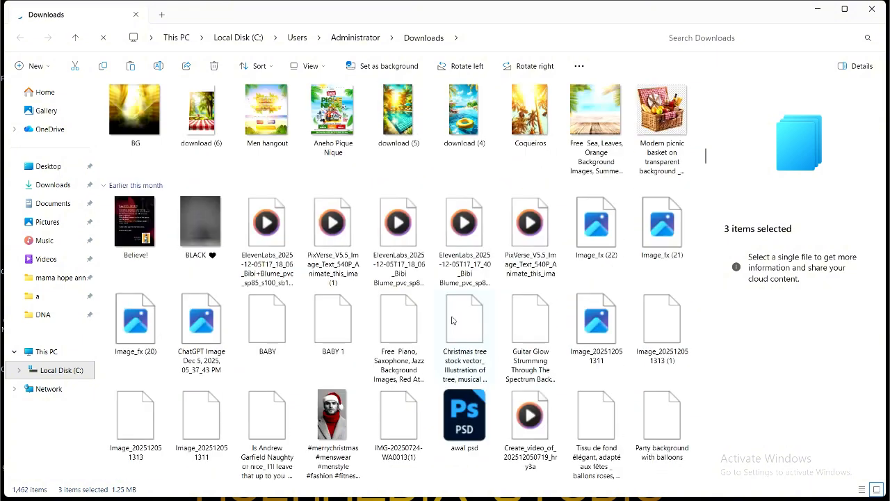
{"action": "scroll", "coordinate": [451, 320], "scroll_direction": "down", "scroll_amount": 3}
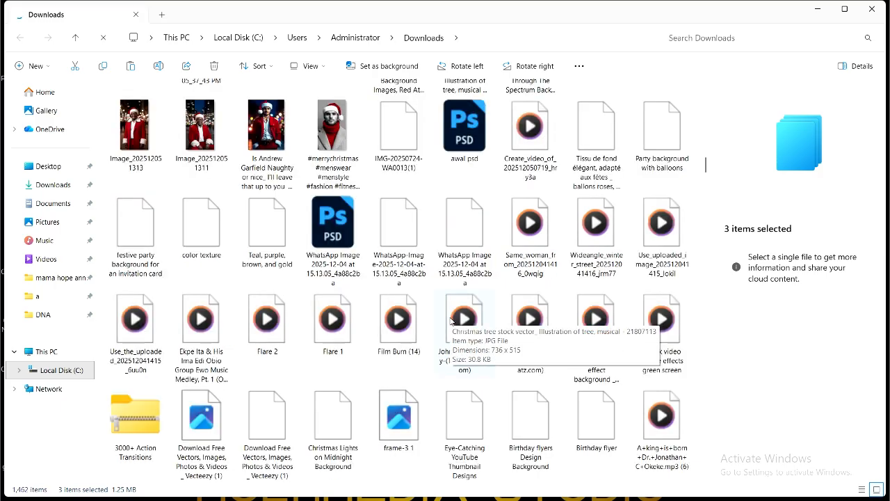
{"action": "scroll", "coordinate": [451, 319], "scroll_direction": "down", "scroll_amount": 3}
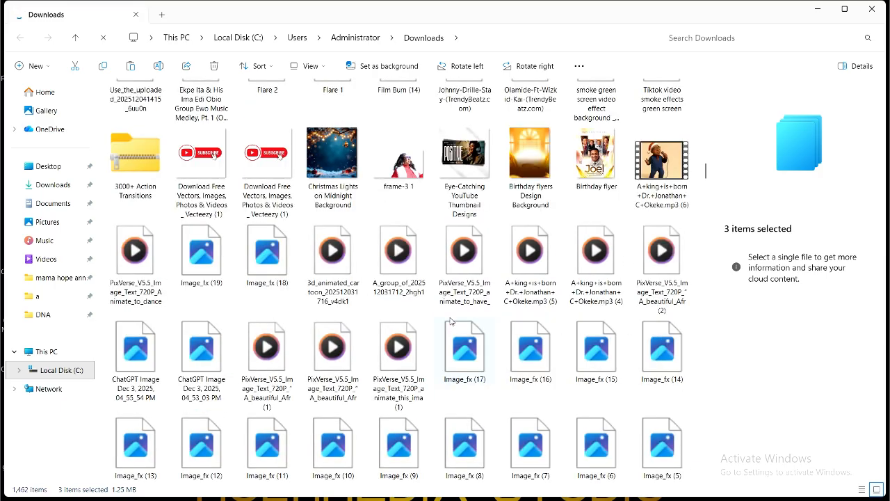
{"action": "scroll", "coordinate": [451, 321], "scroll_direction": "down", "scroll_amount": 3}
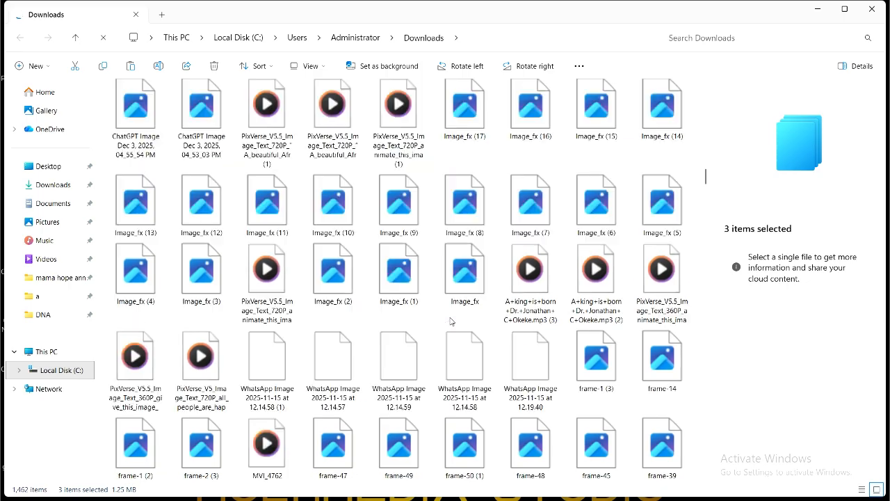
{"action": "scroll", "coordinate": [450, 321], "scroll_direction": "down", "scroll_amount": 3}
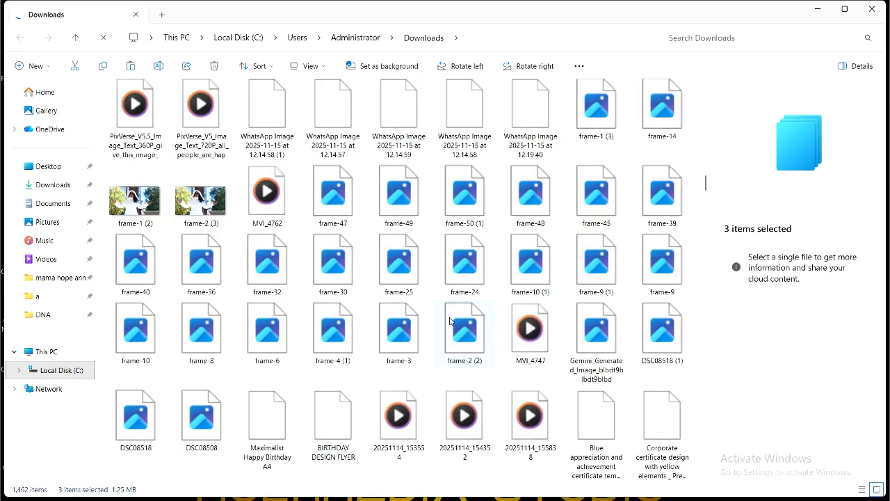
{"action": "scroll", "coordinate": [449, 322], "scroll_direction": "down", "scroll_amount": 10}
{"action": "scroll", "coordinate": [448, 322], "scroll_direction": "up", "scroll_amount": 3}
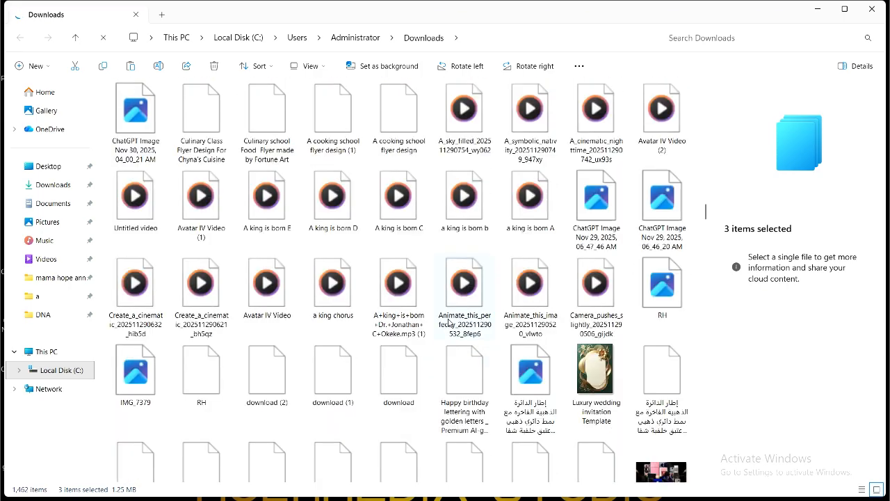
{"action": "scroll", "coordinate": [448, 322], "scroll_direction": "up", "scroll_amount": 8}
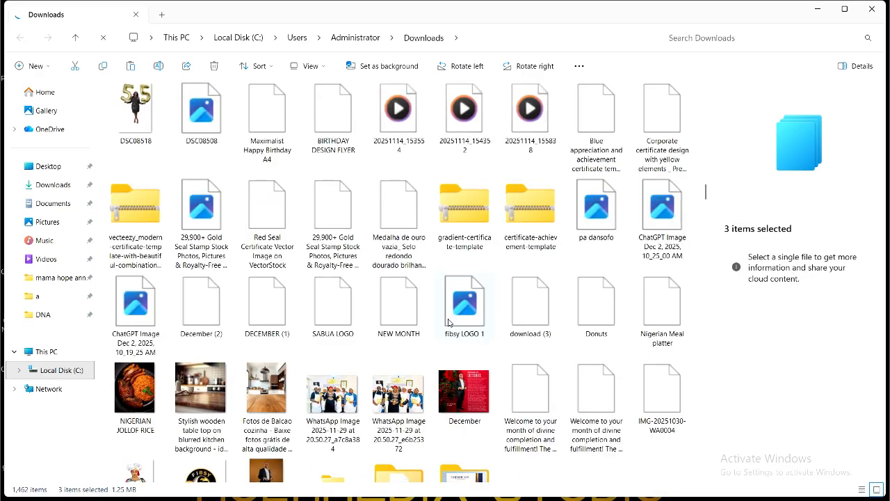
{"action": "scroll", "coordinate": [449, 322], "scroll_direction": "down", "scroll_amount": 10}
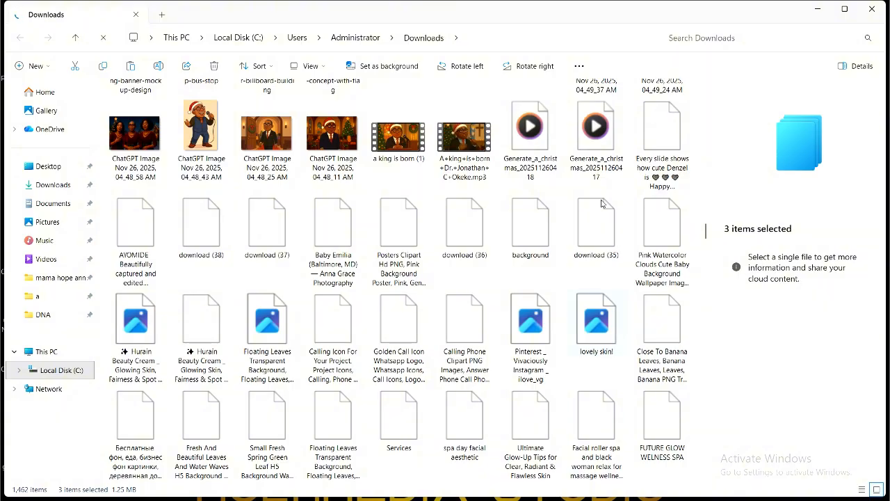
{"action": "left_click", "coordinate": [862, 9]}
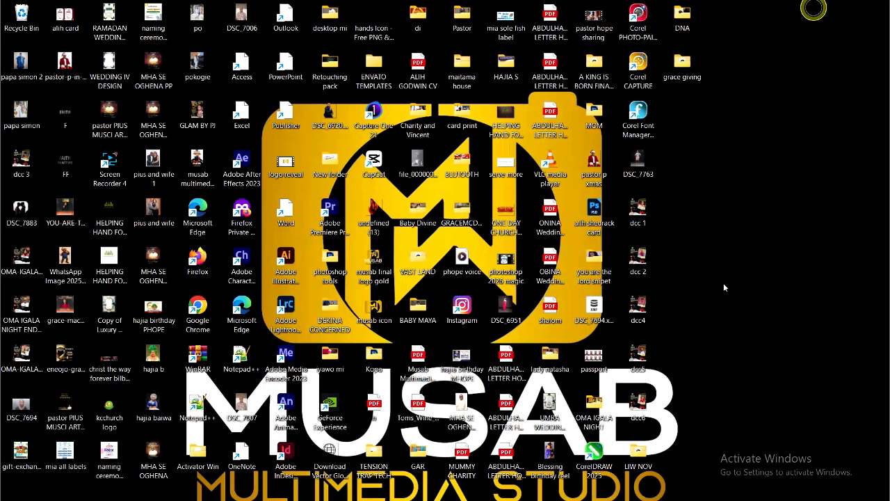
In Chrome's Pinterest tab, search for 'nice graphics design background' via the suggestion list.
{"action": "left_click", "coordinate": [588, 490]}
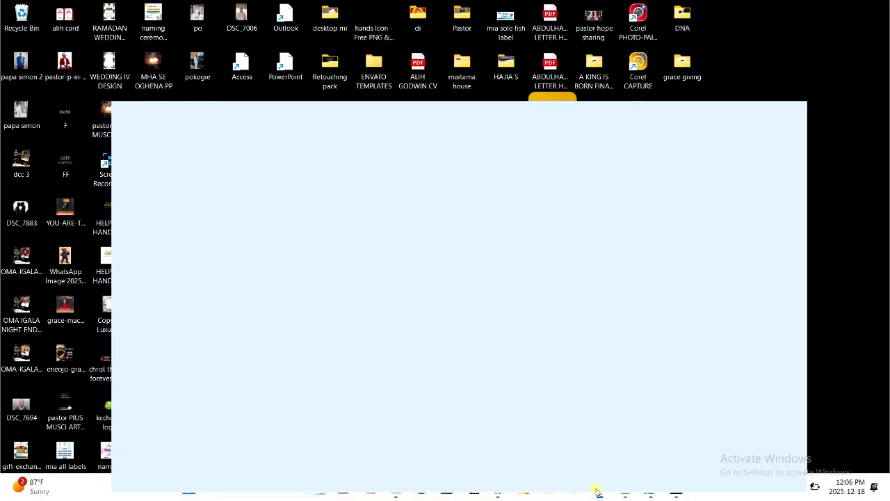
{"action": "left_click", "coordinate": [332, 18]}
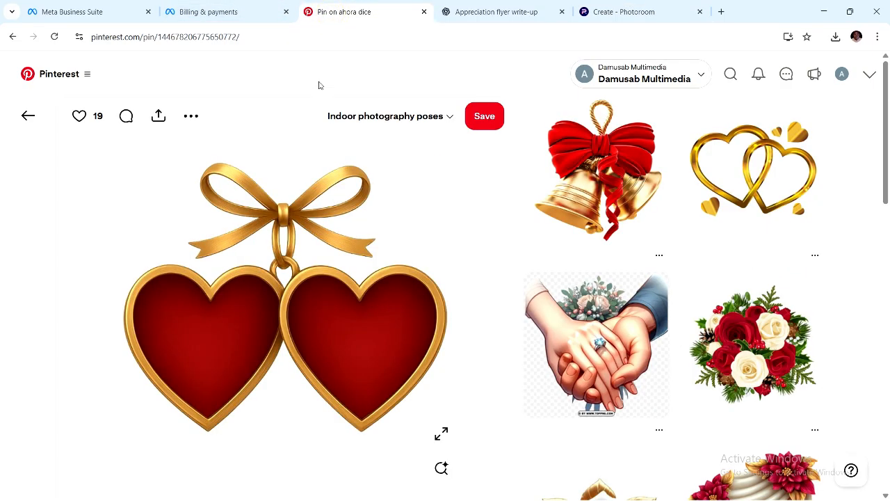
{"action": "left_click", "coordinate": [731, 75]}
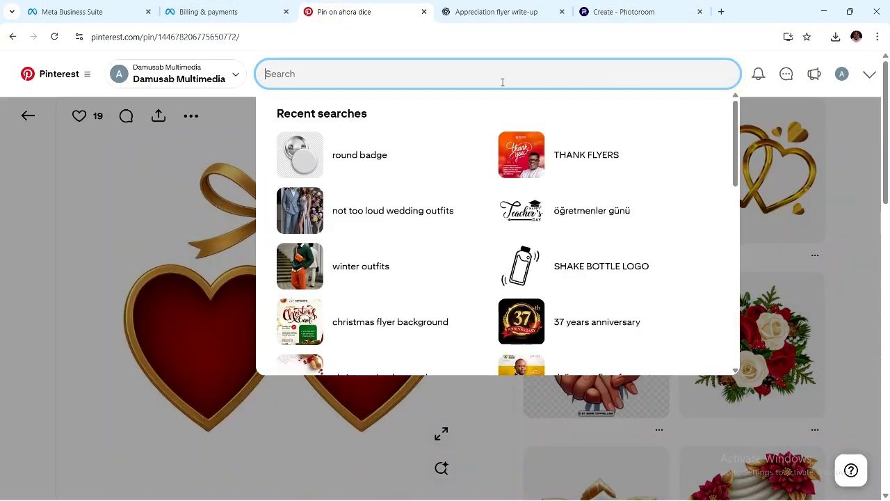
{"action": "type", "text": "nice"}
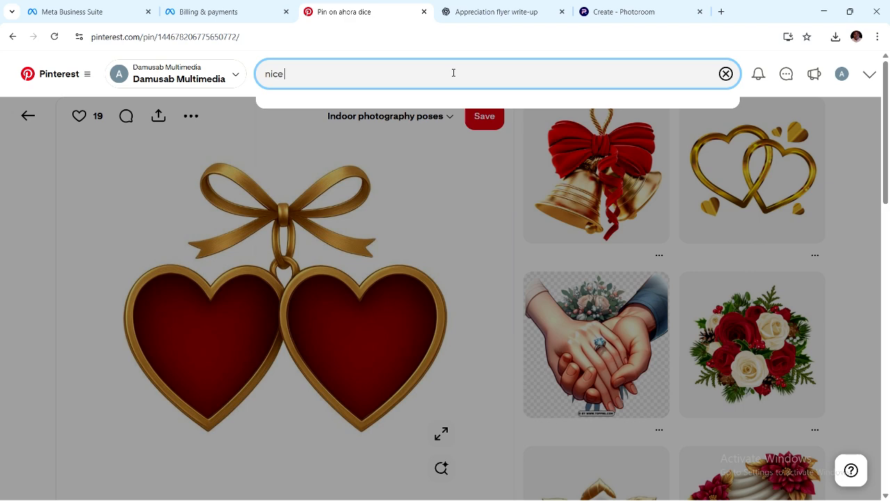
{"action": "type", "text": " gra\\ph"}
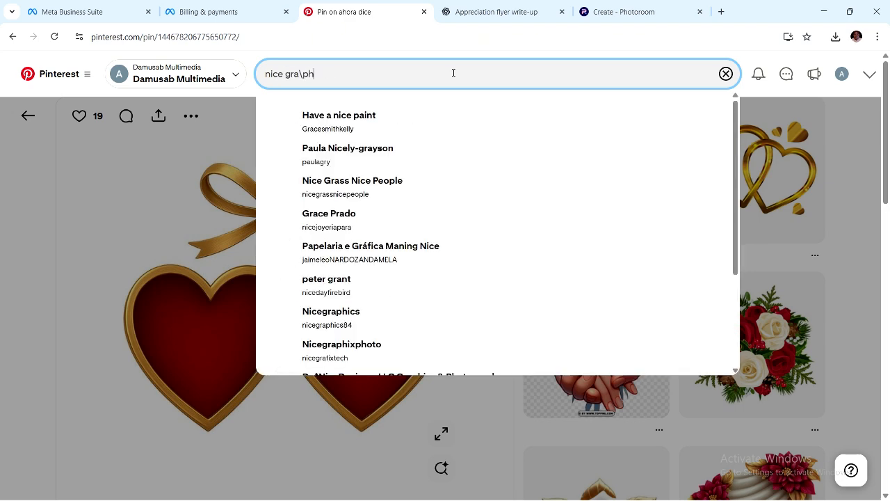
{"action": "key", "text": "BackSpace"}
{"action": "key", "text": "BackSpace"}
{"action": "key", "text": "BackSpace"}
{"action": "type", "text": "phic"}
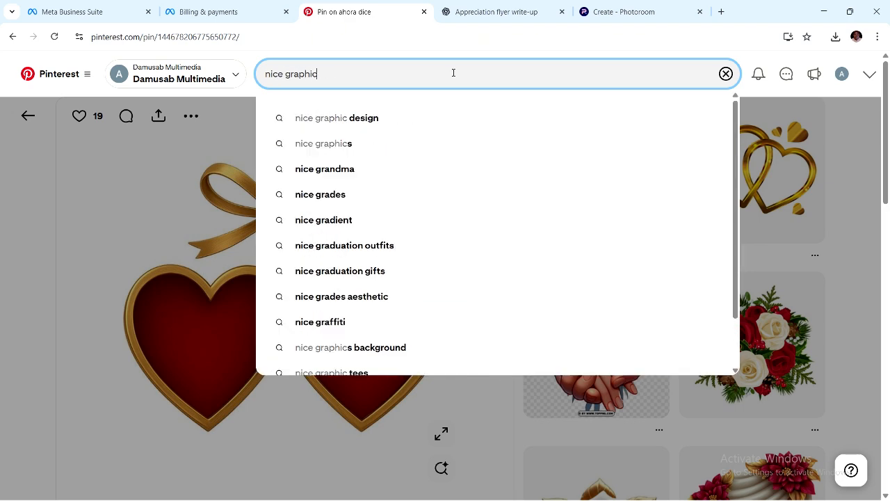
{"action": "type", "text": "s"}
{"action": "key", "text": "BackSpace"}
{"action": "type", "text": "s des"}
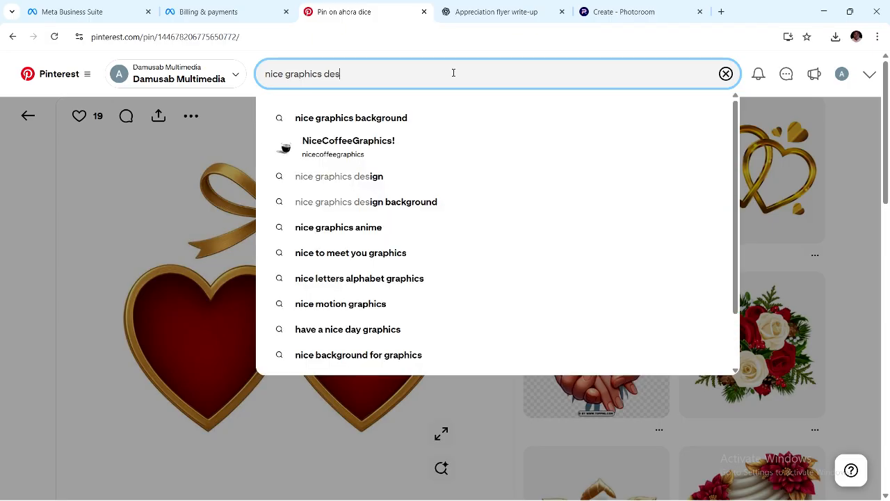
{"action": "type", "text": "ign"}
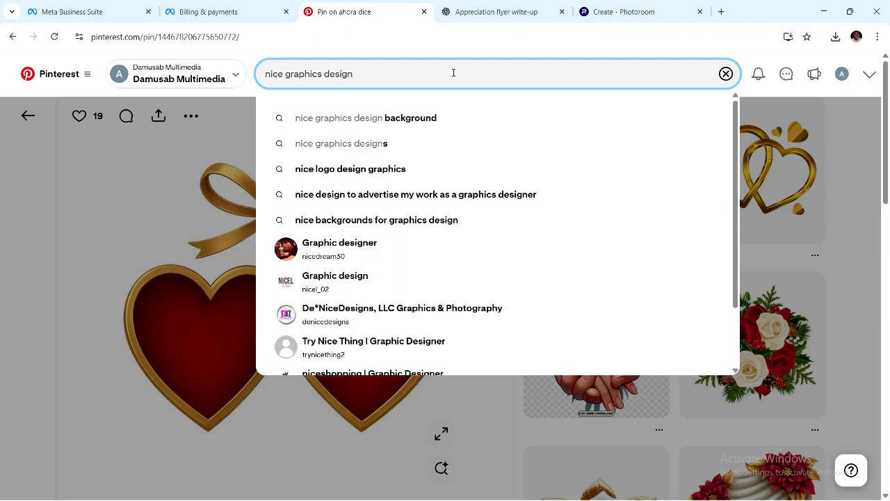
{"action": "left_click", "coordinate": [415, 118]}
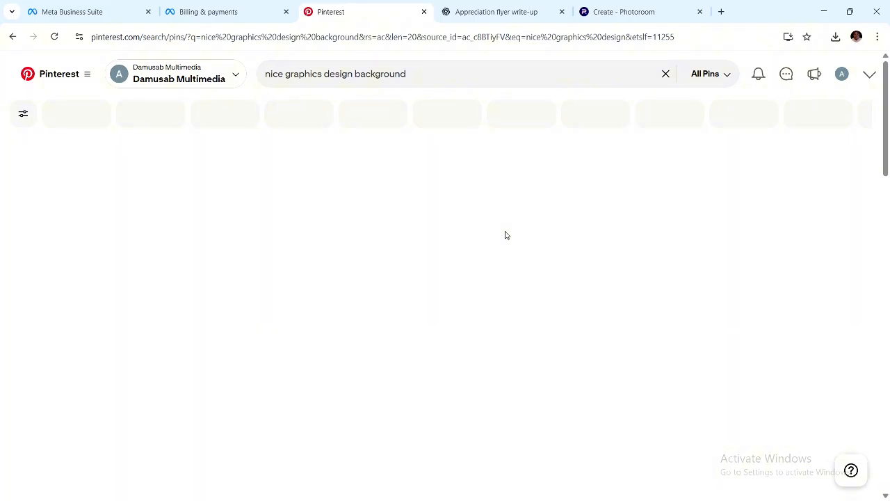
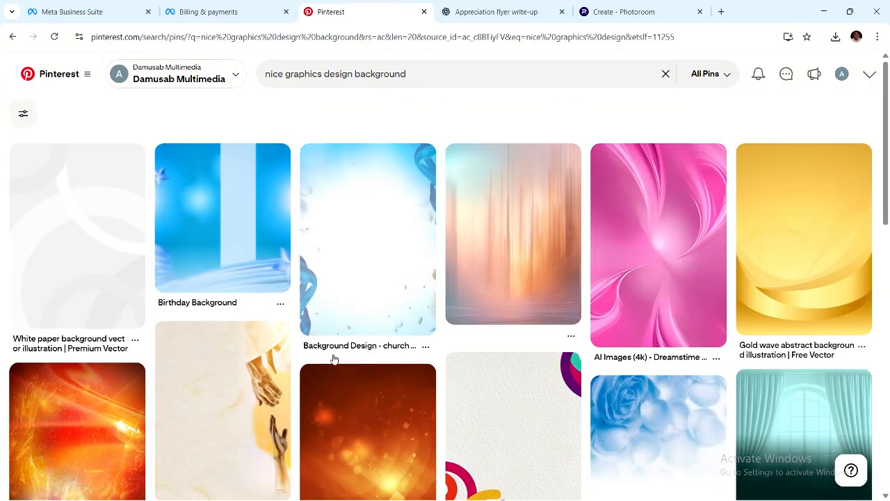
Scroll the Pinterest results and open the yellow patterned background pin.
{"action": "scroll", "coordinate": [334, 359], "scroll_direction": "down", "scroll_amount": 3}
{"action": "scroll", "coordinate": [329, 359], "scroll_direction": "down", "scroll_amount": 1}
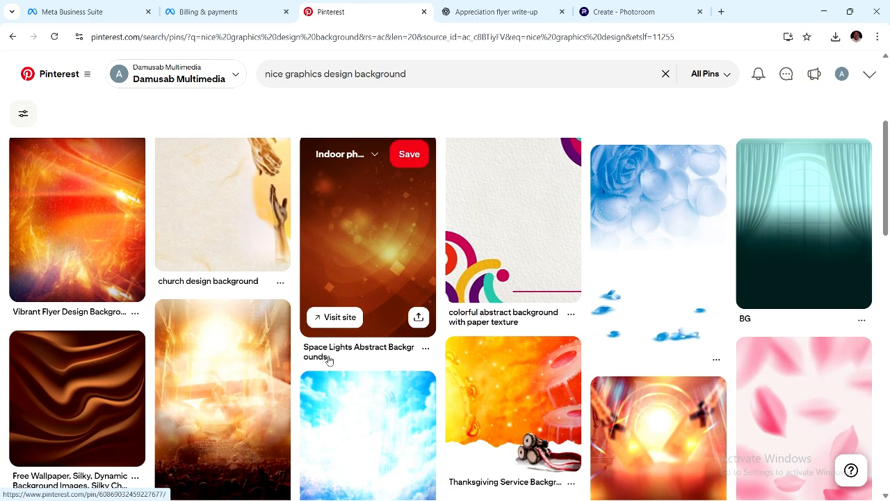
{"action": "scroll", "coordinate": [328, 359], "scroll_direction": "down", "scroll_amount": 3}
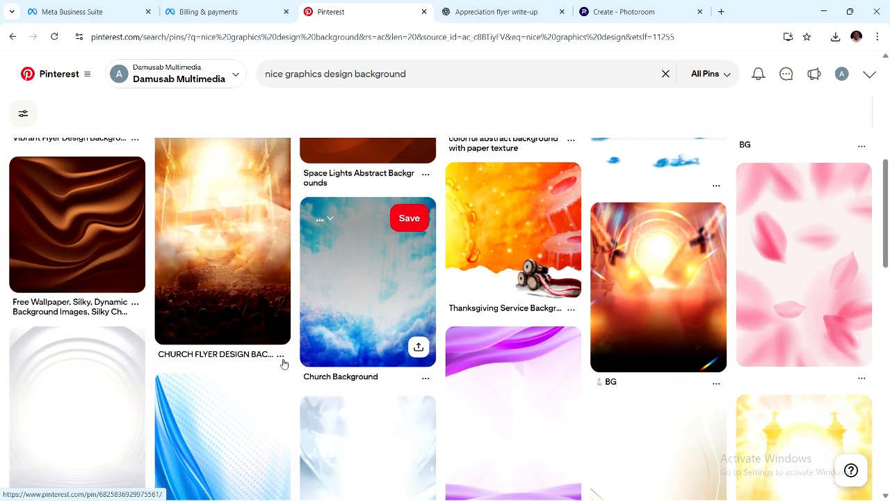
{"action": "scroll", "coordinate": [292, 359], "scroll_direction": "down", "scroll_amount": 1}
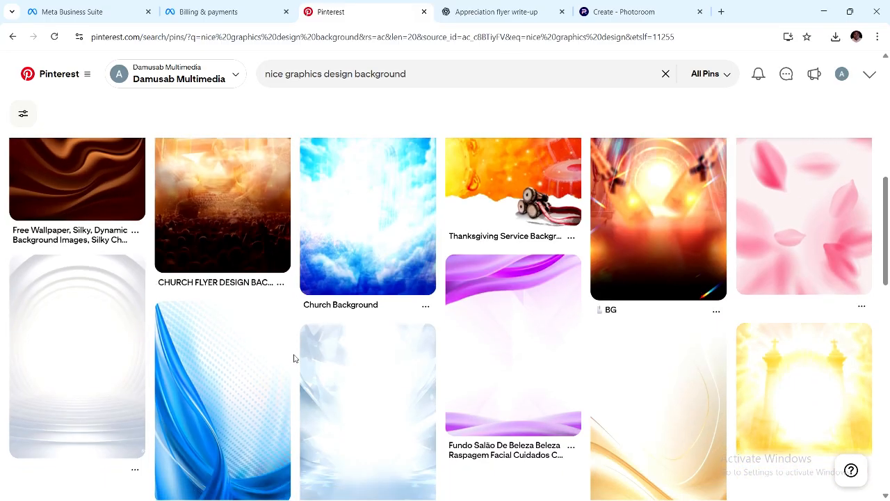
{"action": "scroll", "coordinate": [294, 358], "scroll_direction": "down", "scroll_amount": 1}
{"action": "scroll", "coordinate": [293, 358], "scroll_direction": "down", "scroll_amount": 2}
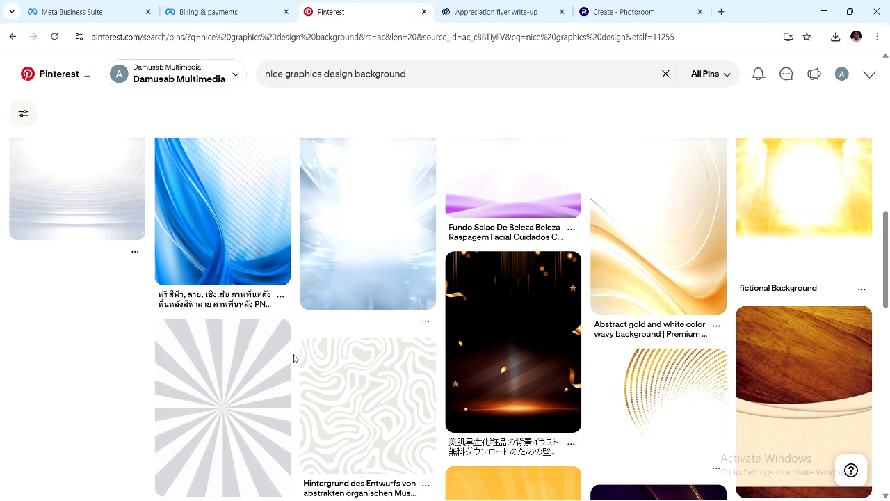
{"action": "scroll", "coordinate": [294, 358], "scroll_direction": "down", "scroll_amount": 3}
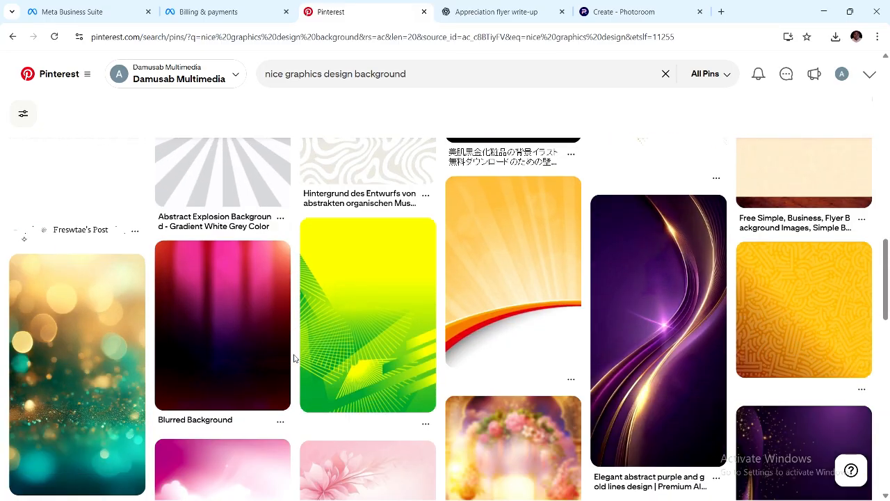
{"action": "scroll", "coordinate": [293, 358], "scroll_direction": "down", "scroll_amount": 3}
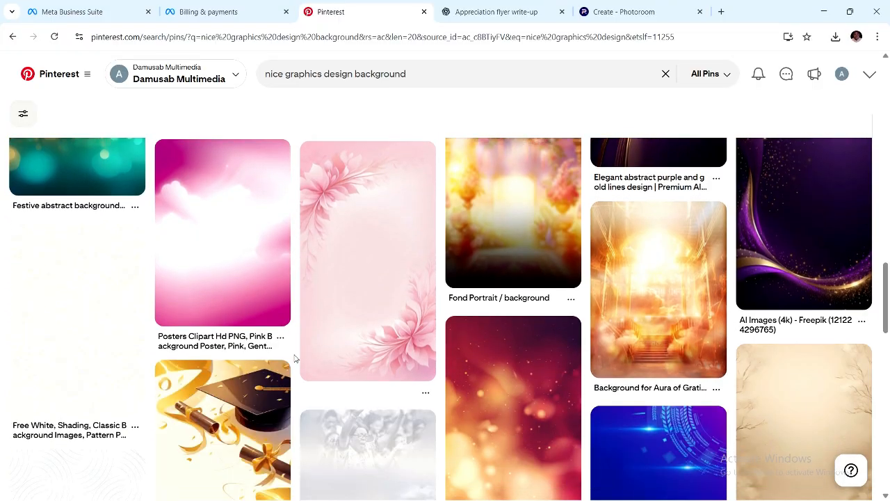
{"action": "scroll", "coordinate": [293, 358], "scroll_direction": "down", "scroll_amount": 1}
{"action": "scroll", "coordinate": [390, 337], "scroll_direction": "up", "scroll_amount": 4}
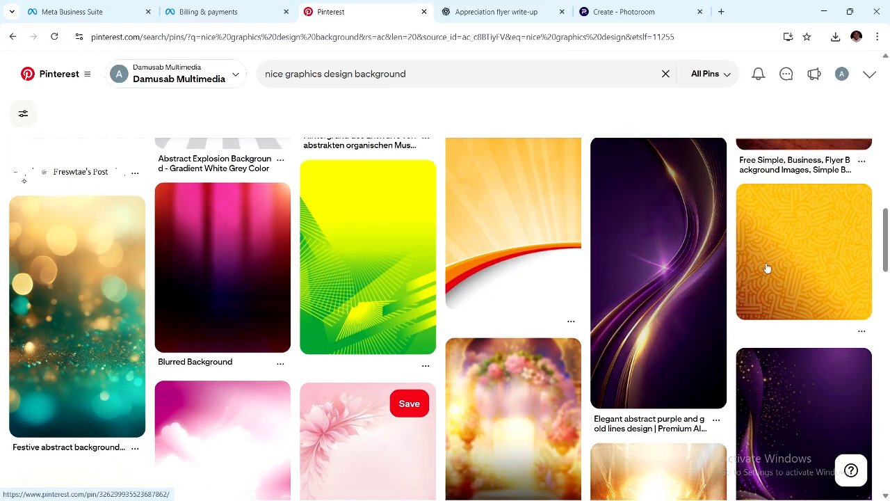
{"action": "left_click", "coordinate": [773, 263]}
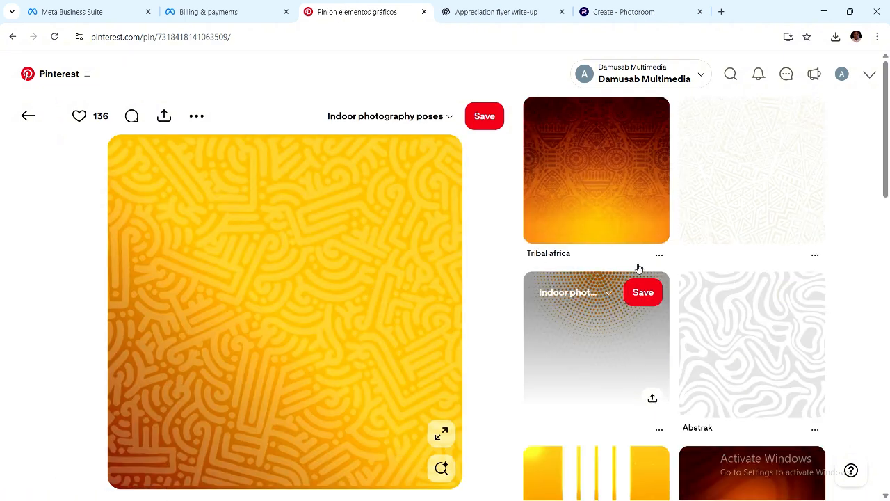
Download the orange dotted halftone image from a related pin, then return to the yellow pin's options.
{"action": "scroll", "coordinate": [661, 389], "scroll_direction": "down", "scroll_amount": 2}
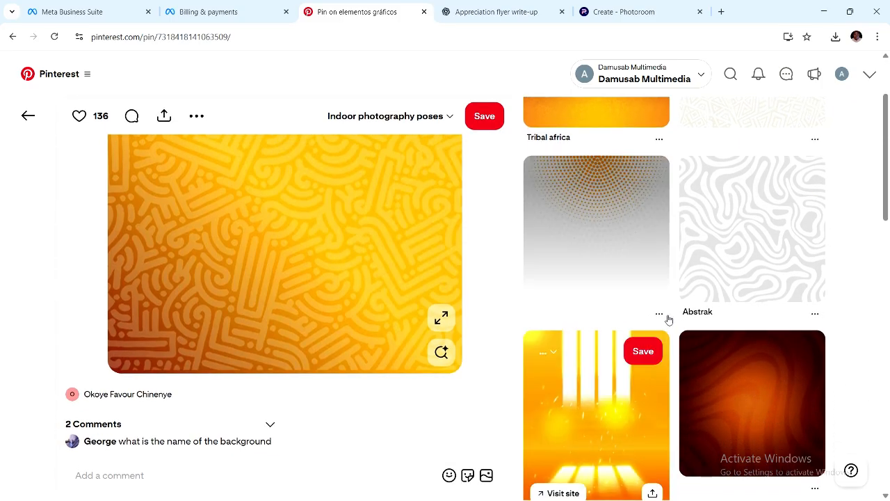
{"action": "left_click", "coordinate": [659, 314]}
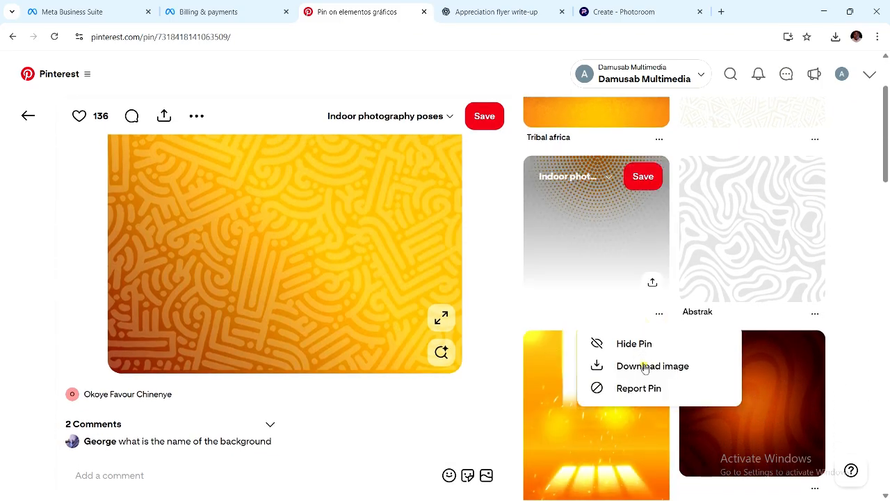
{"action": "left_click", "coordinate": [645, 366]}
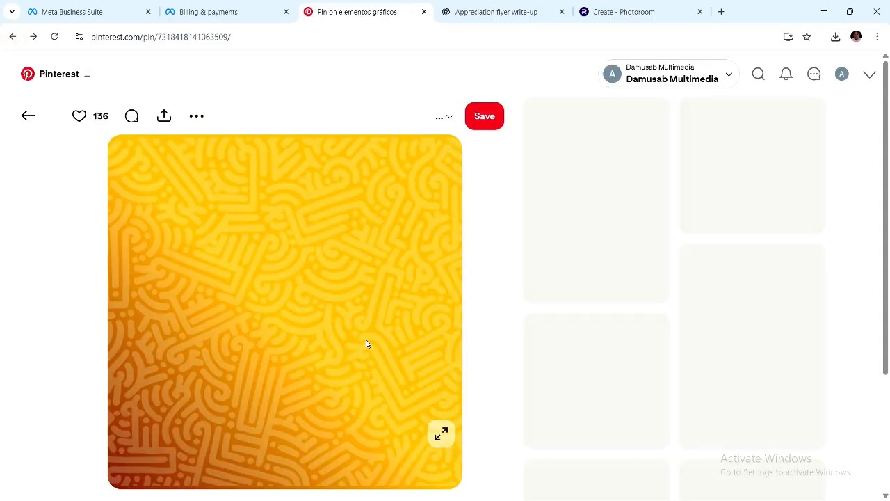
{"action": "scroll", "coordinate": [400, 172], "scroll_direction": "up", "scroll_amount": 2}
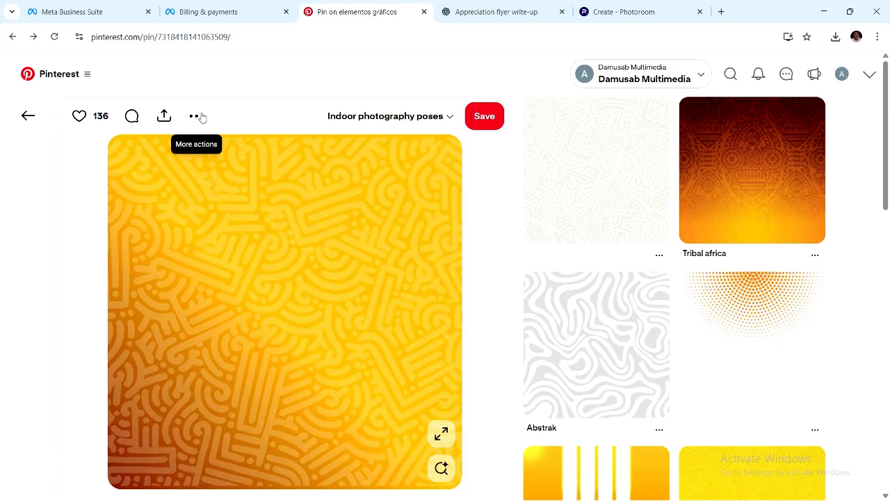
{"action": "left_click", "coordinate": [198, 116]}
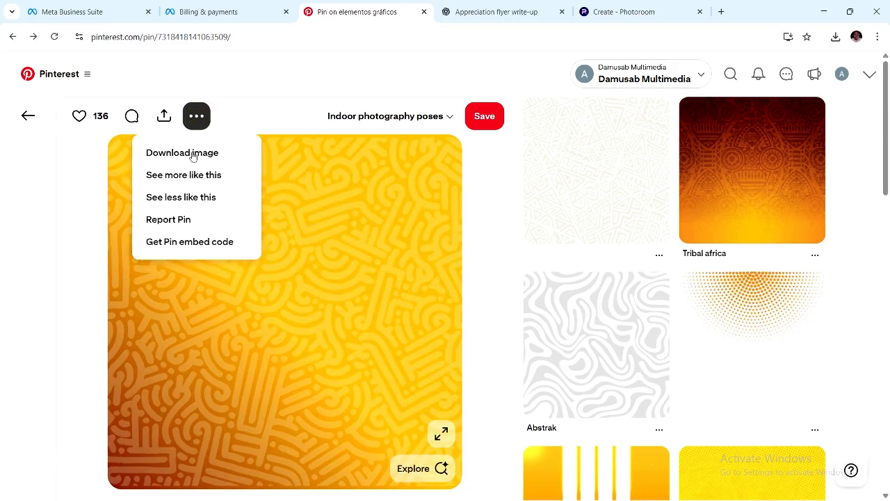
Open the Special background pin and download its image.
{"action": "scroll", "coordinate": [455, 351], "scroll_direction": "down", "scroll_amount": 3}
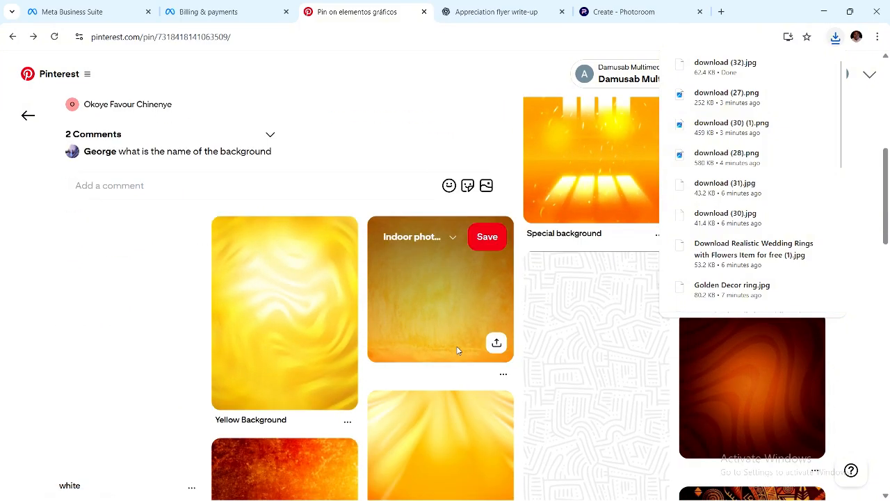
{"action": "scroll", "coordinate": [457, 350], "scroll_direction": "down", "scroll_amount": 1}
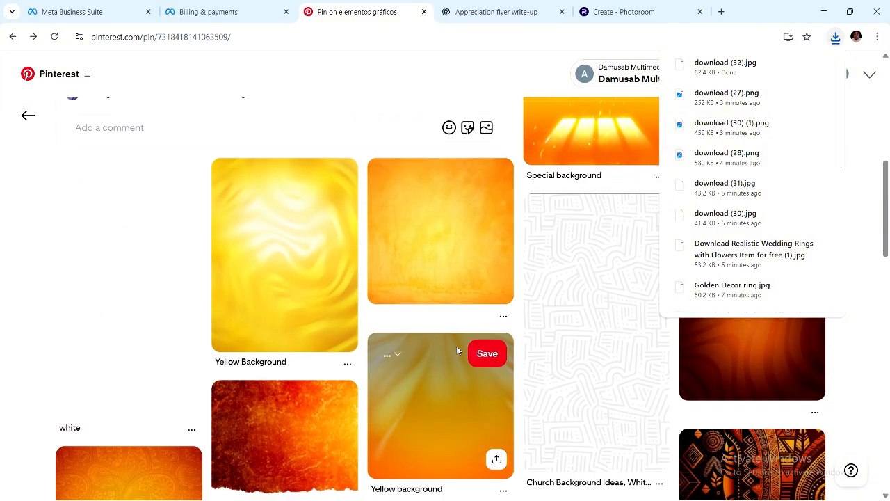
{"action": "scroll", "coordinate": [457, 350], "scroll_direction": "up", "scroll_amount": 2}
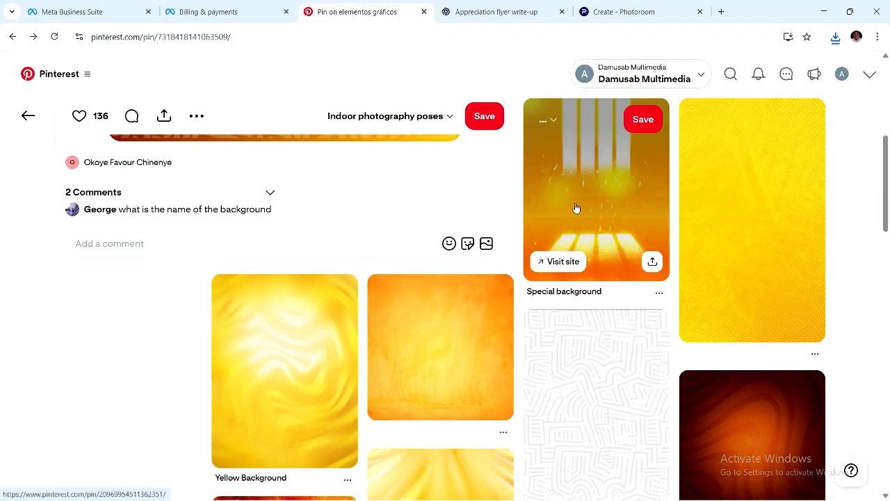
{"action": "left_click", "coordinate": [576, 207]}
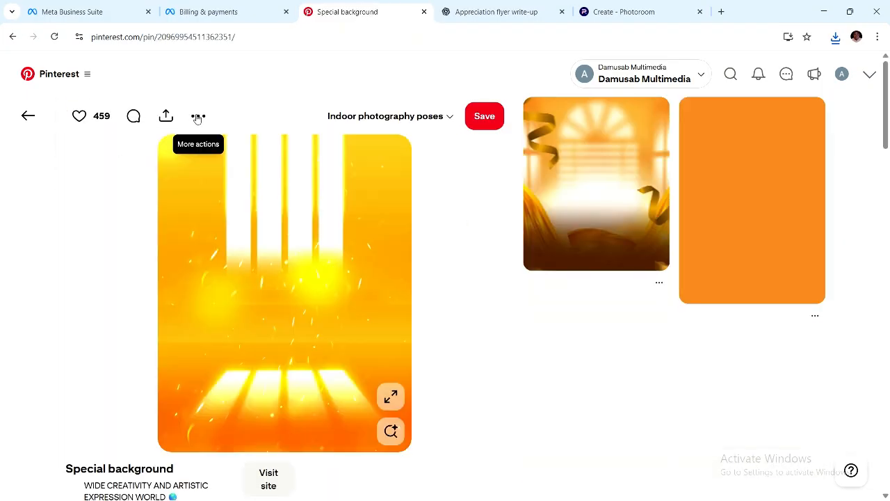
{"action": "left_click", "coordinate": [198, 117]}
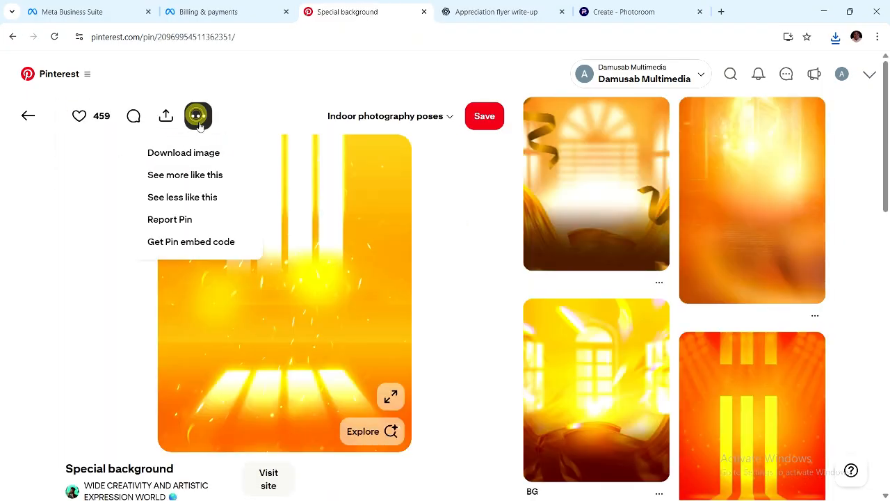
{"action": "left_click", "coordinate": [189, 160]}
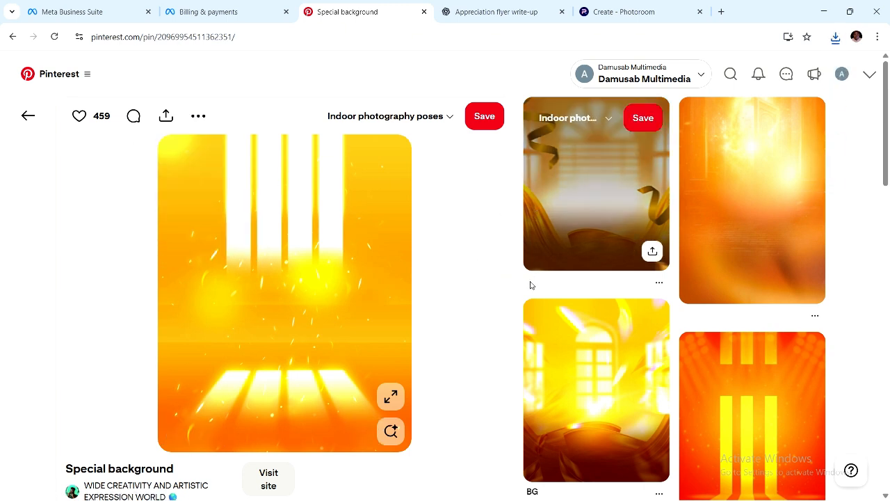
Download the blurred orange light and Orange Light Haze background images.
{"action": "scroll", "coordinate": [744, 255], "scroll_direction": "down", "scroll_amount": 1}
{"action": "scroll", "coordinate": [739, 252], "scroll_direction": "up", "scroll_amount": 1}
{"action": "left_click", "coordinate": [739, 247]}
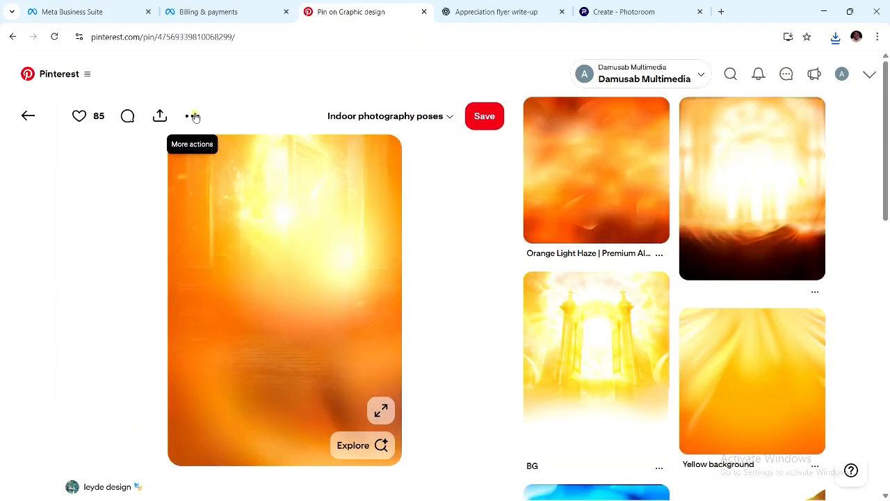
{"action": "left_click", "coordinate": [193, 116]}
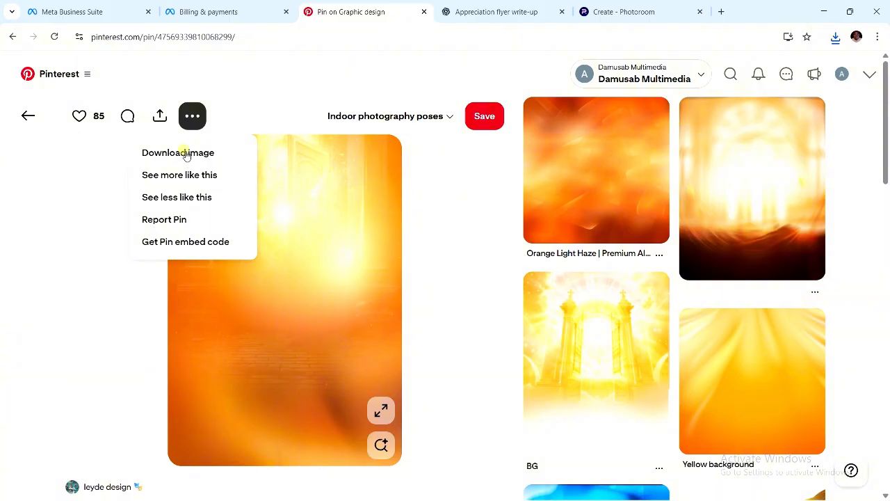
{"action": "left_click", "coordinate": [182, 155]}
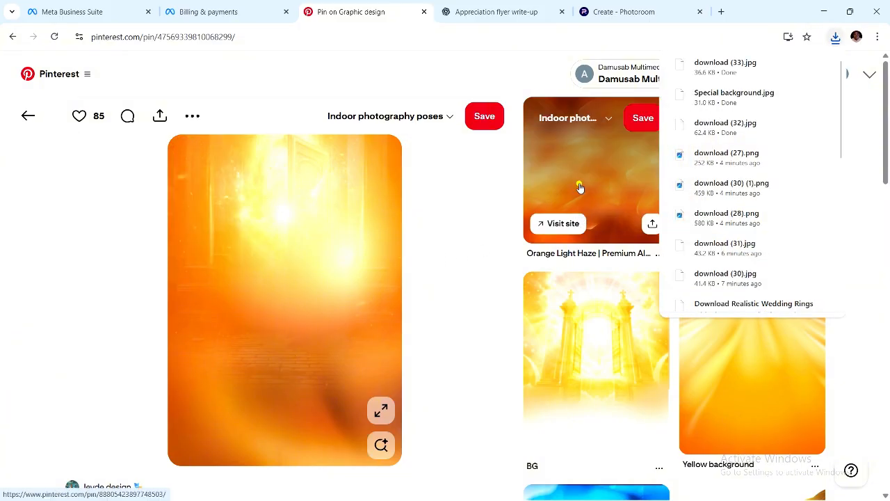
{"action": "left_click", "coordinate": [579, 185]}
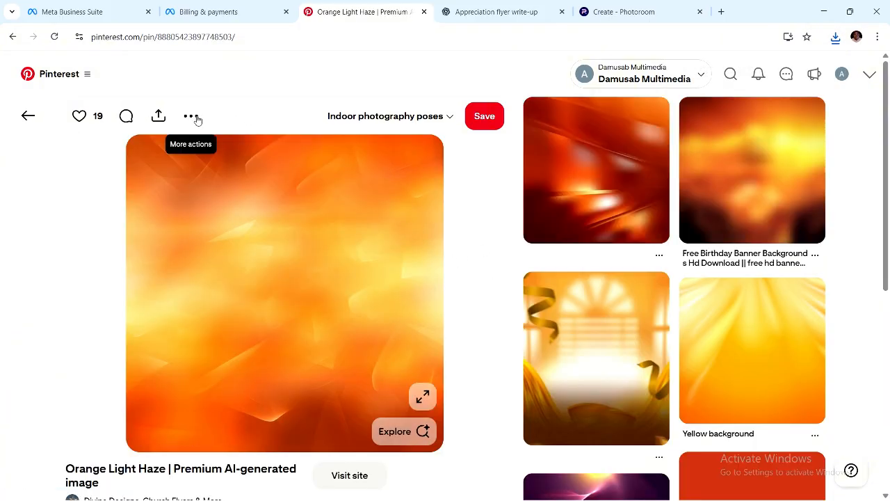
{"action": "left_click", "coordinate": [195, 118]}
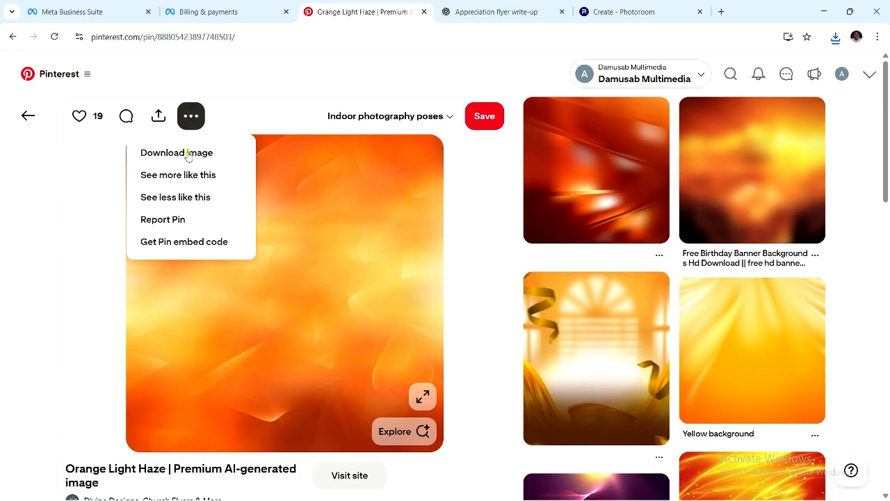
{"action": "left_click", "coordinate": [187, 154]}
Download the red-orange streaked background, then the Orange Light Haze image again.
{"action": "scroll", "coordinate": [525, 263], "scroll_direction": "down", "scroll_amount": 1}
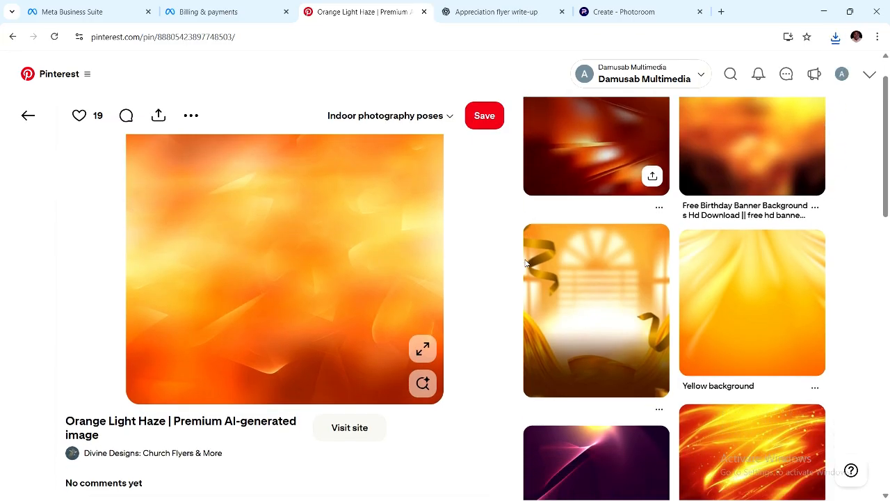
{"action": "left_click", "coordinate": [530, 235]}
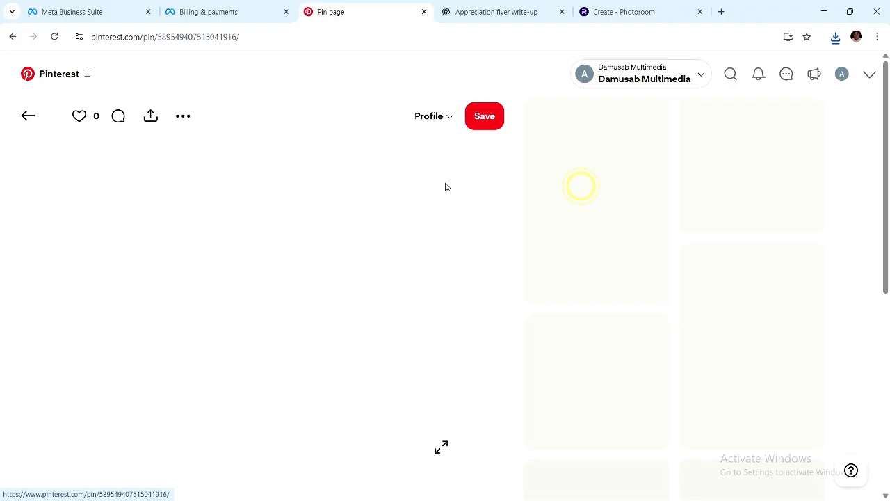
{"action": "left_click", "coordinate": [187, 117]}
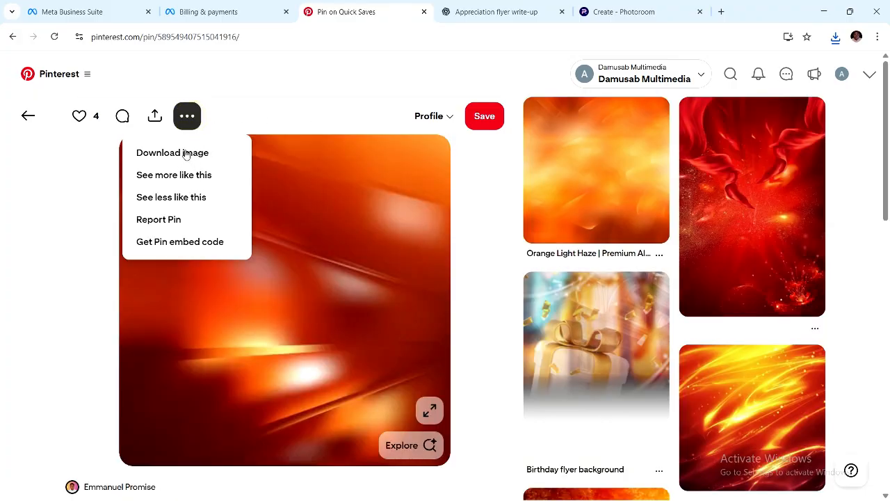
{"action": "left_click", "coordinate": [188, 160]}
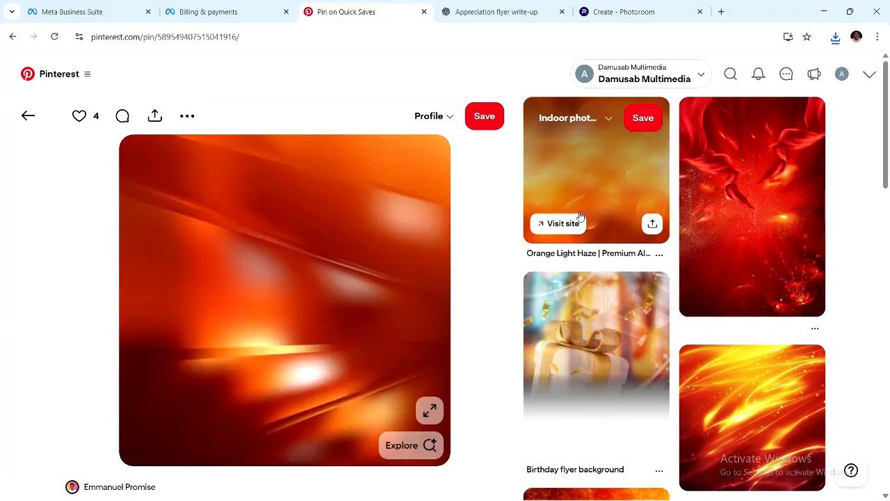
{"action": "left_click", "coordinate": [591, 174]}
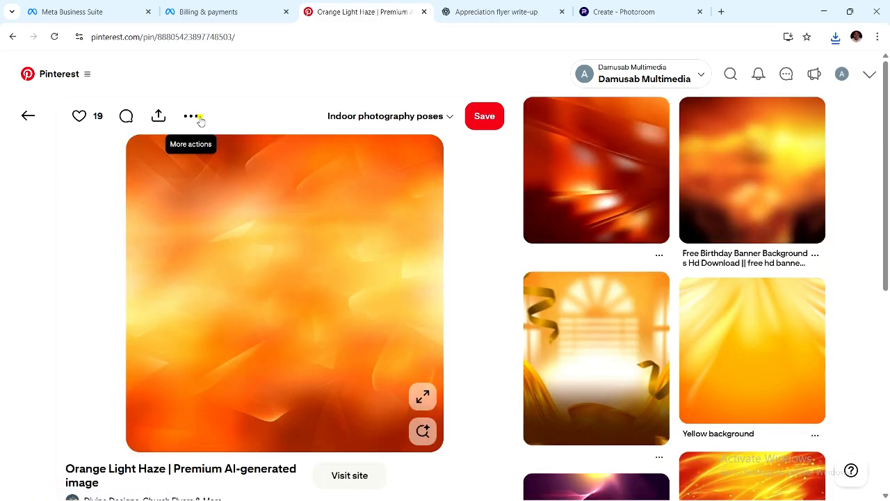
{"action": "left_click", "coordinate": [191, 116]}
{"action": "left_click", "coordinate": [200, 154]}
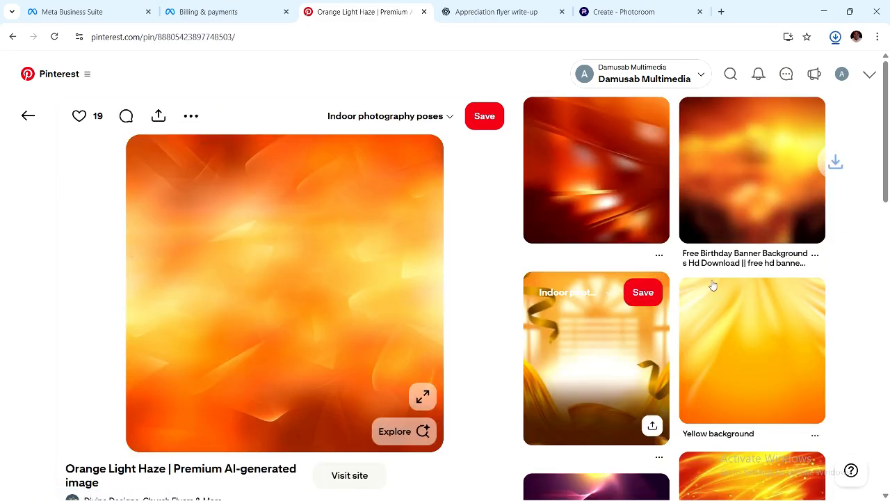
Show the downloads in File Explorer, select the six new backgrounds, and return to CorelDRAW.
{"action": "left_click", "coordinate": [793, 64]}
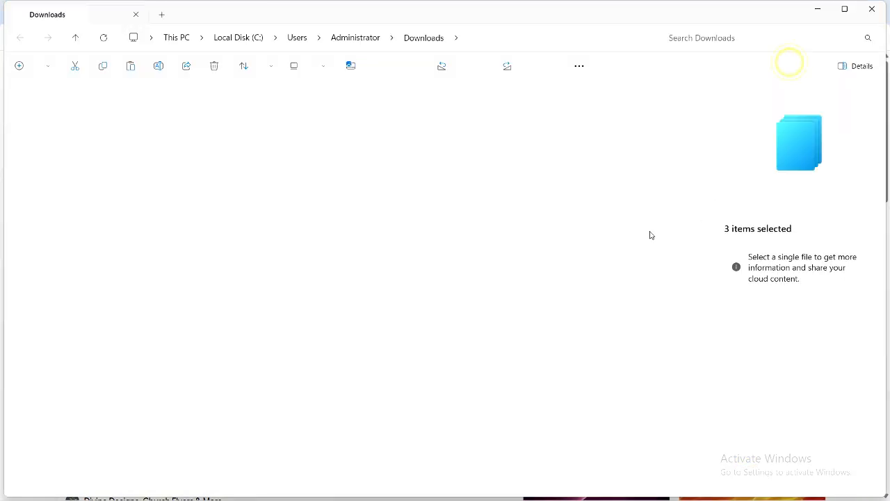
{"action": "left_click", "coordinate": [270, 116], "text": "shift"}
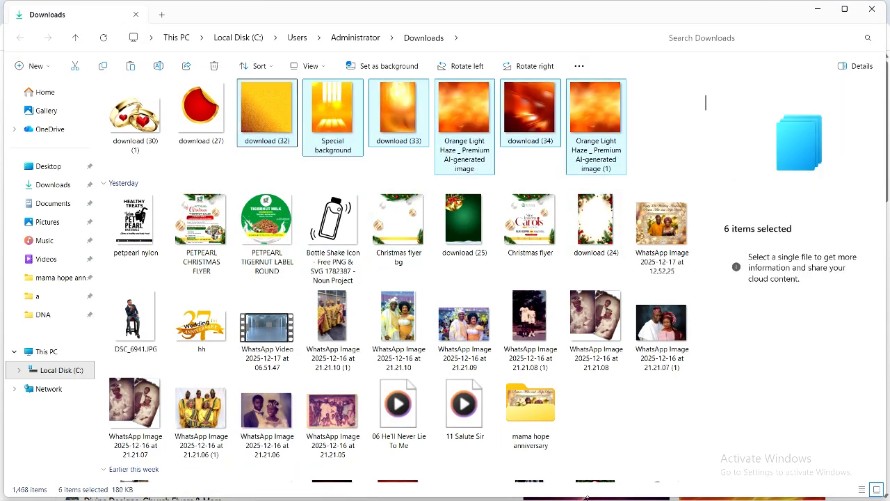
{"action": "left_click", "coordinate": [819, 10]}
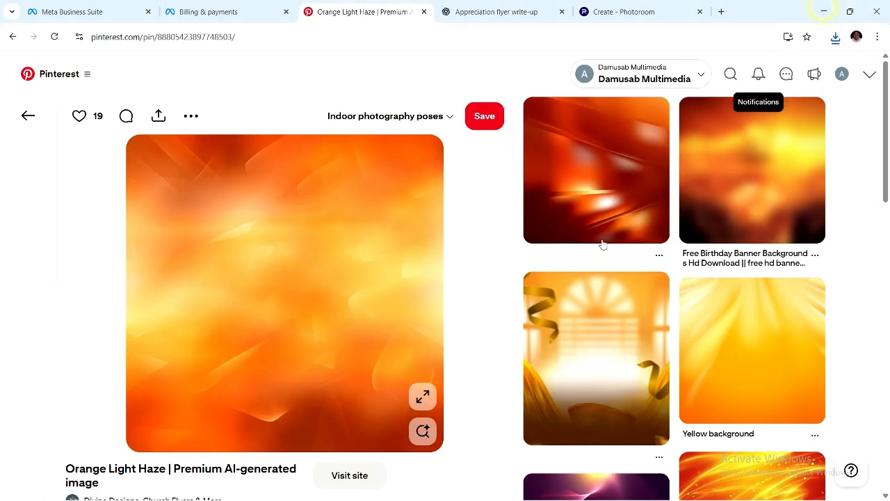
{"action": "left_click", "coordinate": [824, 11]}
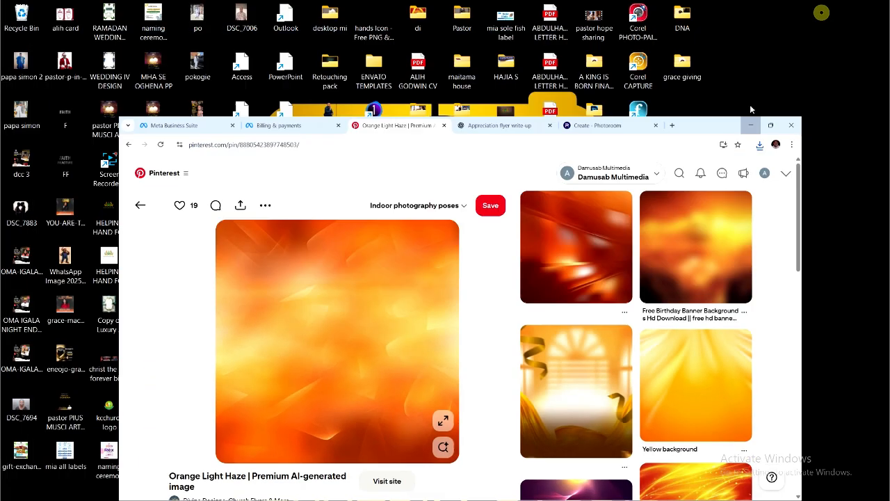
{"action": "mouse_move", "coordinate": [625, 492]}
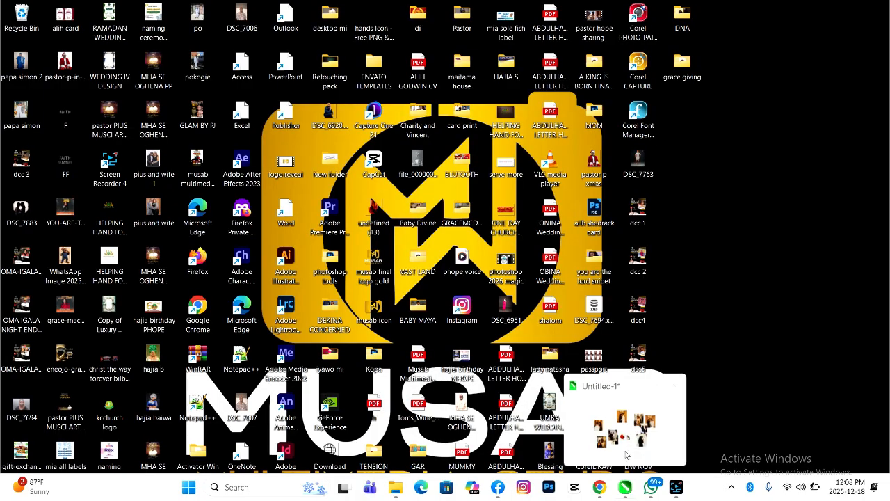
{"action": "left_click", "coordinate": [622, 439]}
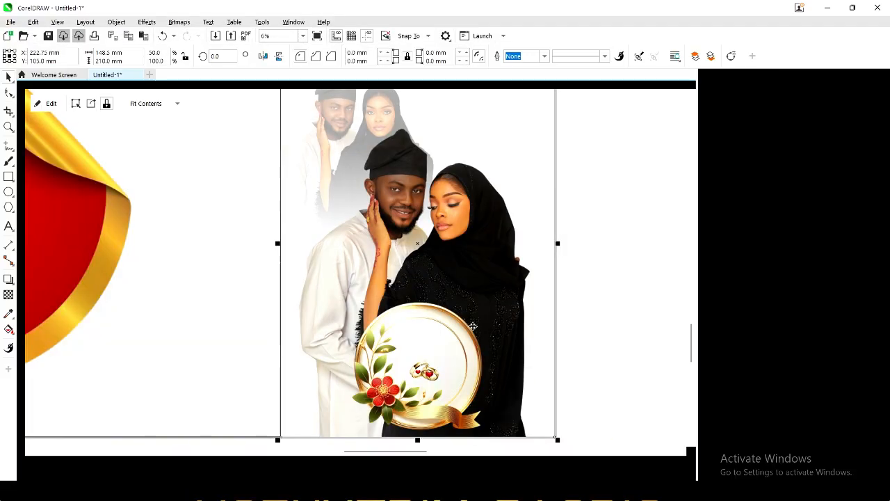
Paste the images and drag the orange image, red sticker and dark red image apart.
{"action": "scroll", "coordinate": [483, 338], "scroll_direction": "down", "scroll_amount": 1}
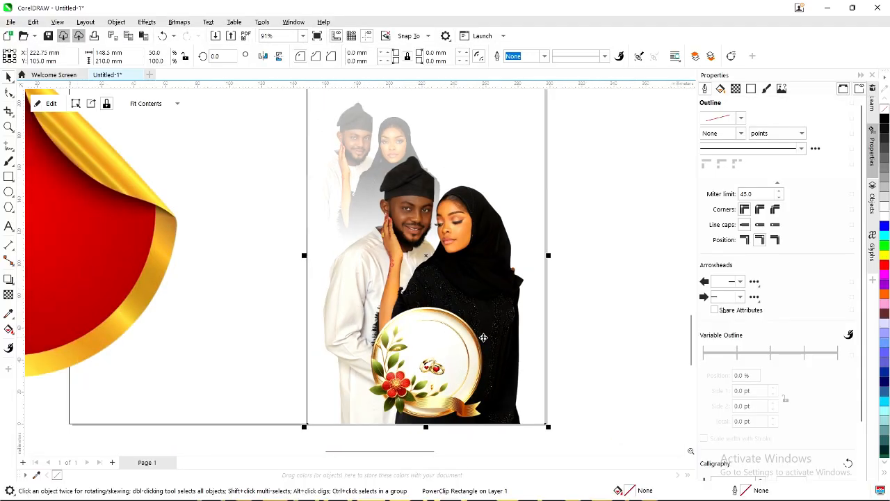
{"action": "scroll", "coordinate": [483, 337], "scroll_direction": "down", "scroll_amount": 2}
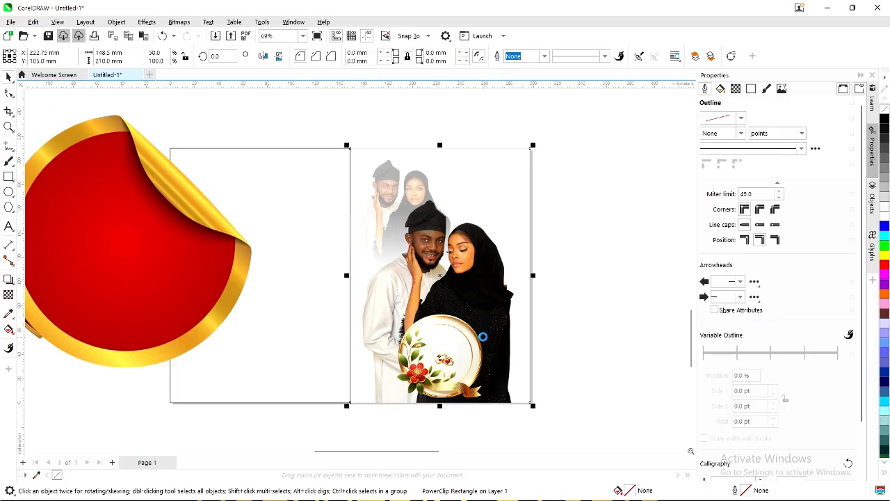
{"action": "key", "text": "ctrl+v"}
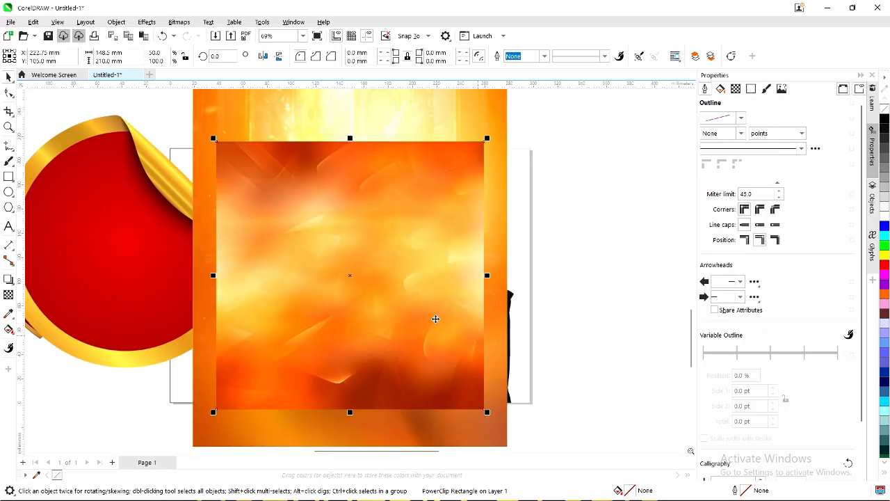
{"action": "scroll", "coordinate": [435, 318], "scroll_direction": "down", "scroll_amount": 1}
{"action": "left_click_drag", "start_coordinate": [398, 291], "coordinate": [573, 289]}
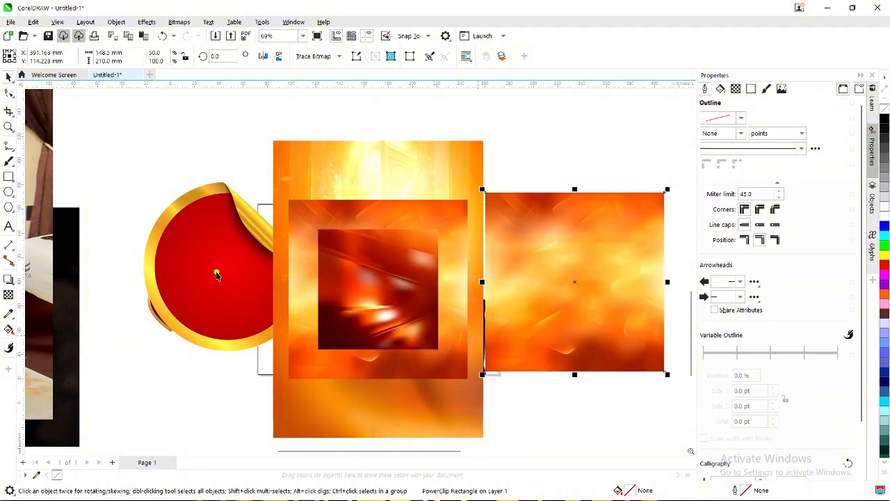
{"action": "left_click", "coordinate": [215, 272]}
{"action": "left_click_drag", "start_coordinate": [214, 271], "coordinate": [88, 268]}
{"action": "left_click_drag", "start_coordinate": [366, 260], "coordinate": [576, 137]}
Move the orange, large background, yellow rays and patterned yellow images to separate spots.
{"action": "left_click", "coordinate": [403, 198]}
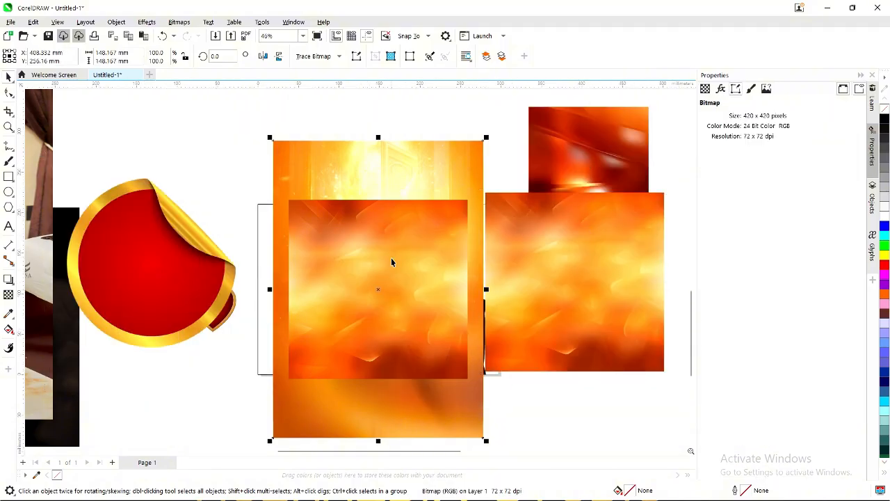
{"action": "left_click_drag", "start_coordinate": [391, 259], "coordinate": [567, 278]}
{"action": "left_click", "coordinate": [397, 250]}
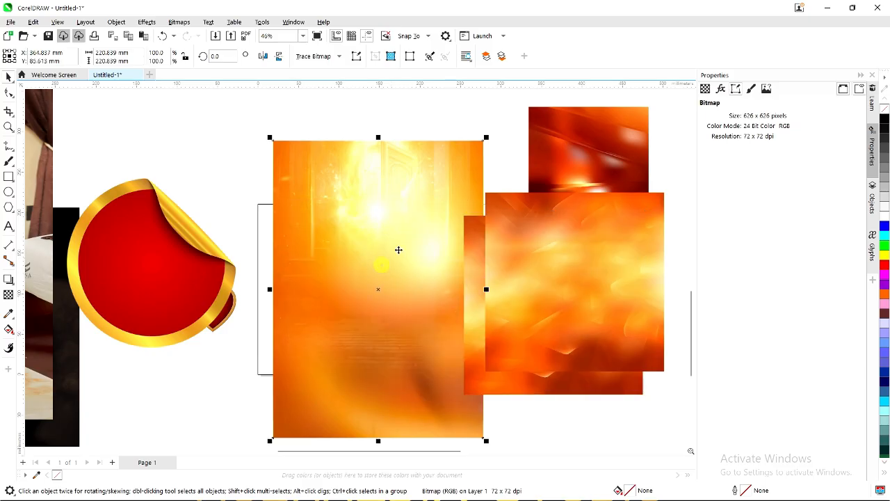
{"action": "left_click_drag", "start_coordinate": [397, 251], "coordinate": [231, 250]}
{"action": "left_click", "coordinate": [411, 258]}
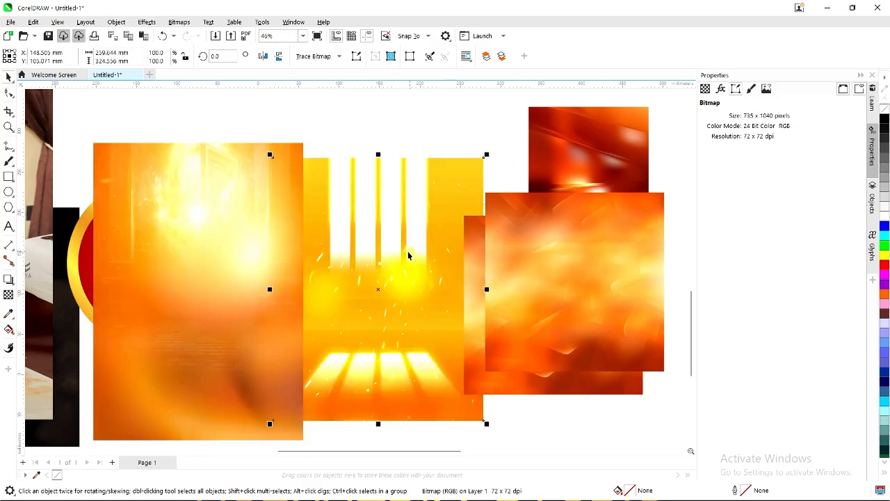
{"action": "scroll", "coordinate": [413, 252], "scroll_direction": "down", "scroll_amount": 1}
{"action": "left_click_drag", "start_coordinate": [414, 252], "coordinate": [631, 167]}
{"action": "left_click", "coordinate": [399, 255]}
{"action": "left_click_drag", "start_coordinate": [393, 278], "coordinate": [457, 132]}
Reposition two more orange images, delete the duplicate, and select the large orange background.
{"action": "left_click_drag", "start_coordinate": [502, 295], "coordinate": [599, 240]}
{"action": "left_click", "coordinate": [512, 320]}
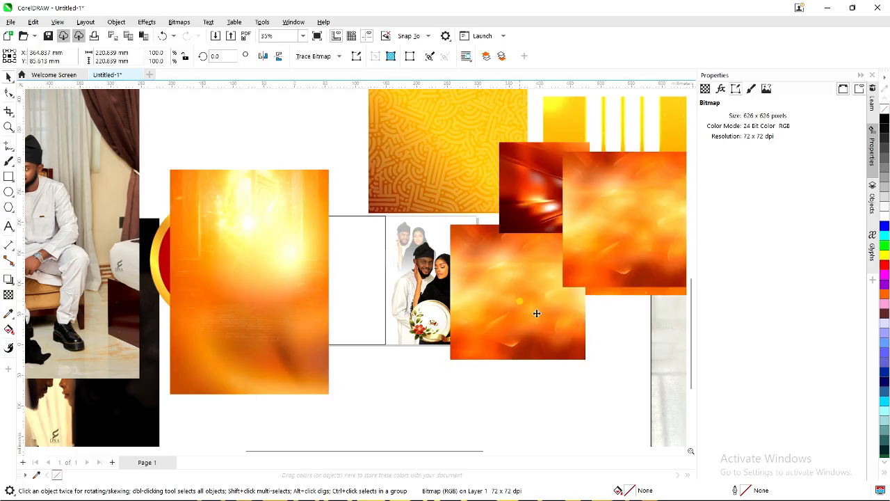
{"action": "left_click_drag", "start_coordinate": [536, 312], "coordinate": [621, 403]}
{"action": "left_click", "coordinate": [614, 254]}
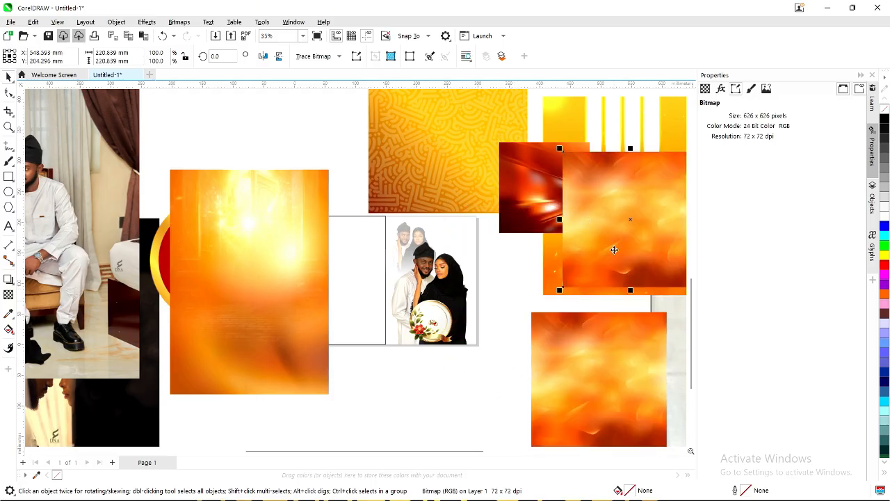
{"action": "key", "text": "Delete"}
{"action": "left_click", "coordinate": [243, 312]}
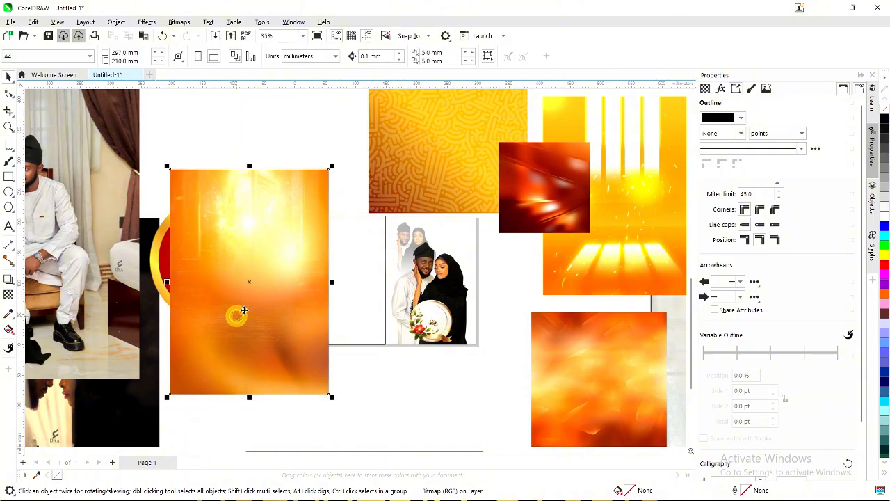
{"action": "right_click", "coordinate": [267, 280]}
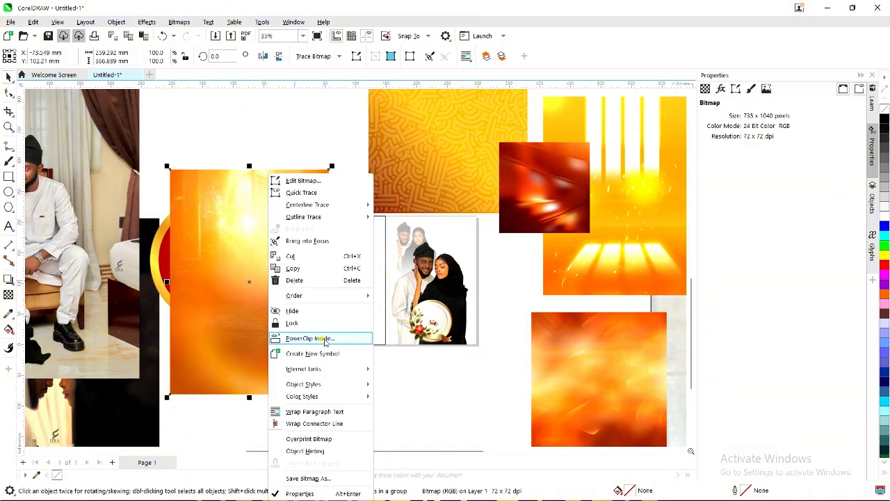
PowerClip the orange background inside the right-hand panel and shrink it within the frame.
{"action": "left_click", "coordinate": [320, 337]}
{"action": "left_click", "coordinate": [460, 249]}
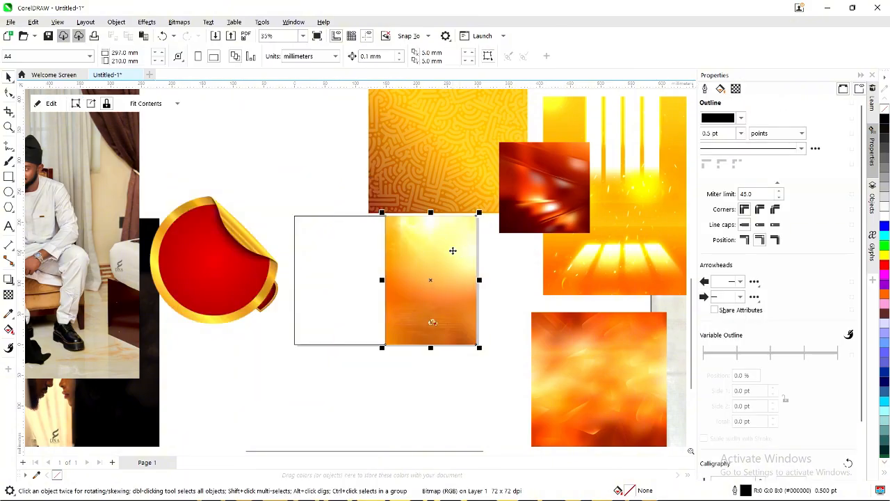
{"action": "left_click", "coordinate": [443, 262], "text": "ctrl"}
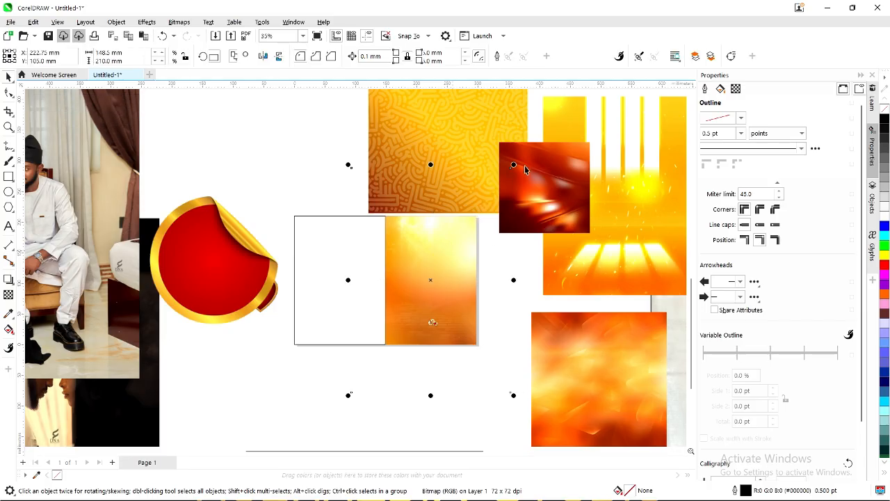
{"action": "left_click_drag", "start_coordinate": [513, 165], "coordinate": [494, 207]}
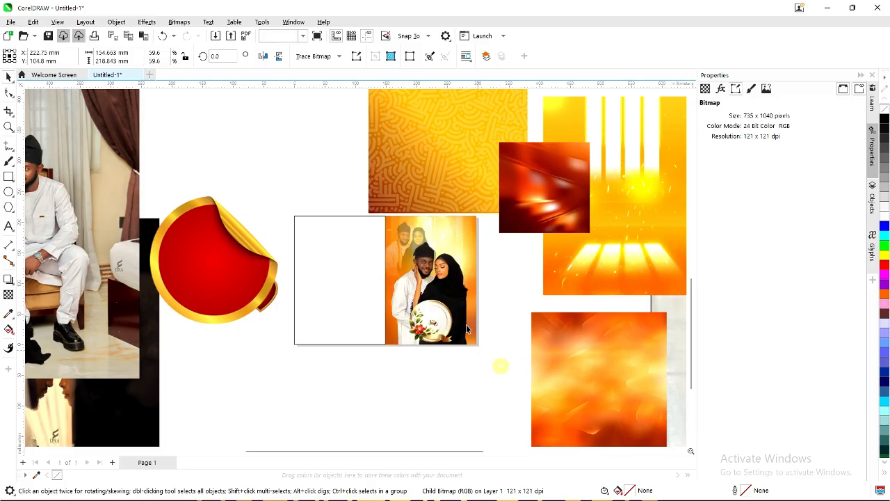
{"action": "key", "text": "Escape"}
Zoom to fit the couple-photo panel and select the dark red image.
{"action": "scroll", "coordinate": [453, 203], "scroll_direction": "up", "scroll_amount": 3}
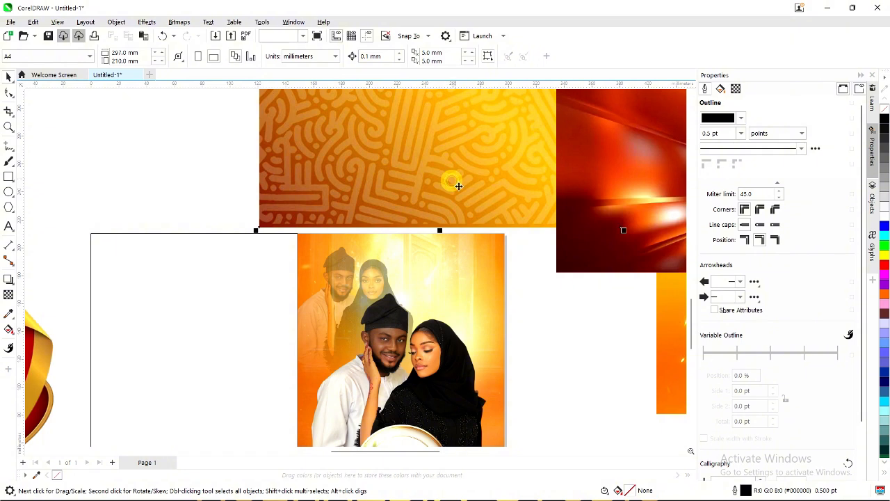
{"action": "left_click", "coordinate": [458, 185]}
{"action": "scroll", "coordinate": [464, 264], "scroll_direction": "down", "scroll_amount": 1}
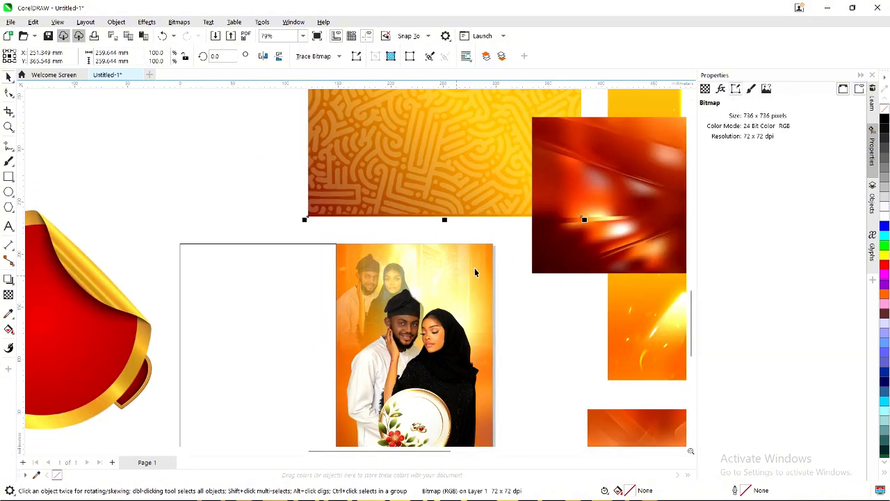
{"action": "left_click", "coordinate": [474, 299]}
{"action": "key", "text": "z"}
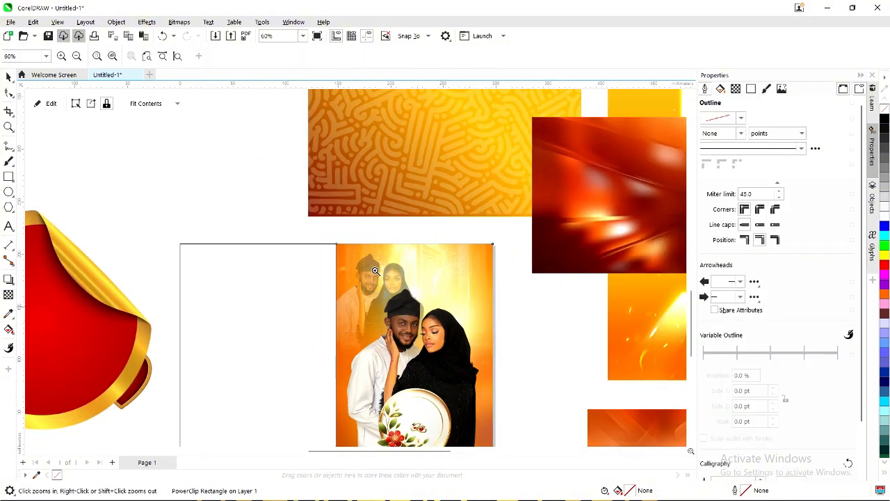
{"action": "left_click", "coordinate": [146, 57]}
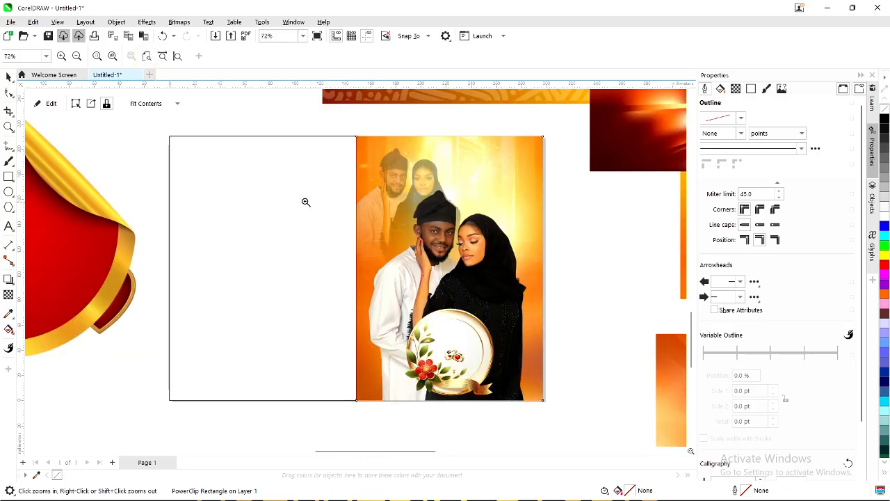
{"action": "left_click", "coordinate": [8, 76]}
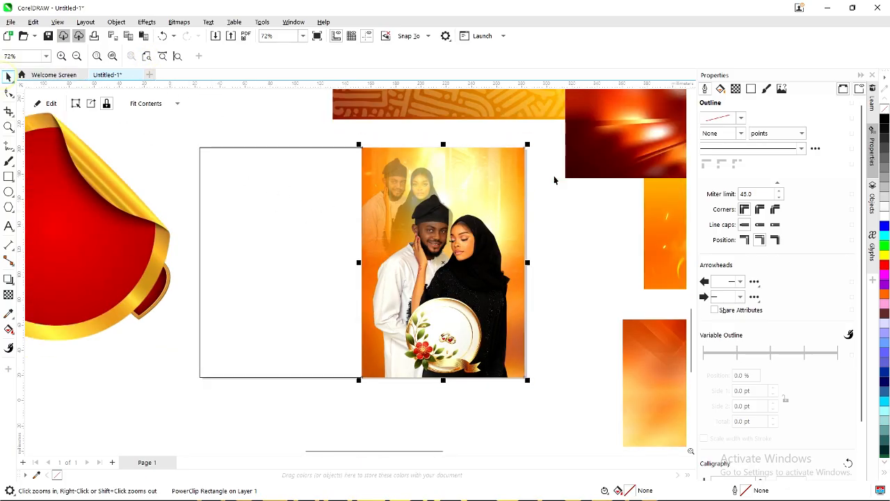
{"action": "left_click", "coordinate": [607, 148]}
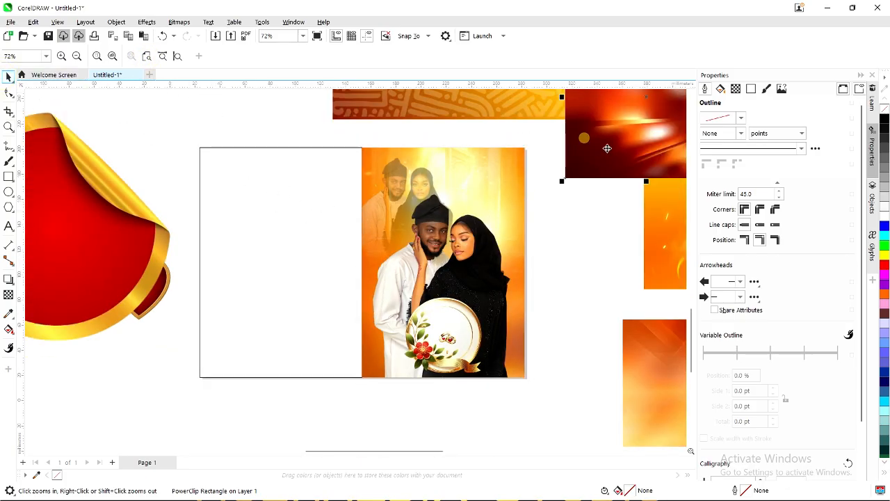
{"action": "scroll", "coordinate": [607, 148], "scroll_direction": "down", "scroll_amount": 2}
Move the dark red image over the couple photo and stretch it wider and taller.
{"action": "left_click_drag", "start_coordinate": [640, 133], "coordinate": [516, 293]}
{"action": "scroll", "coordinate": [519, 294], "scroll_direction": "up", "scroll_amount": 2}
{"action": "left_click_drag", "start_coordinate": [548, 249], "coordinate": [534, 277]}
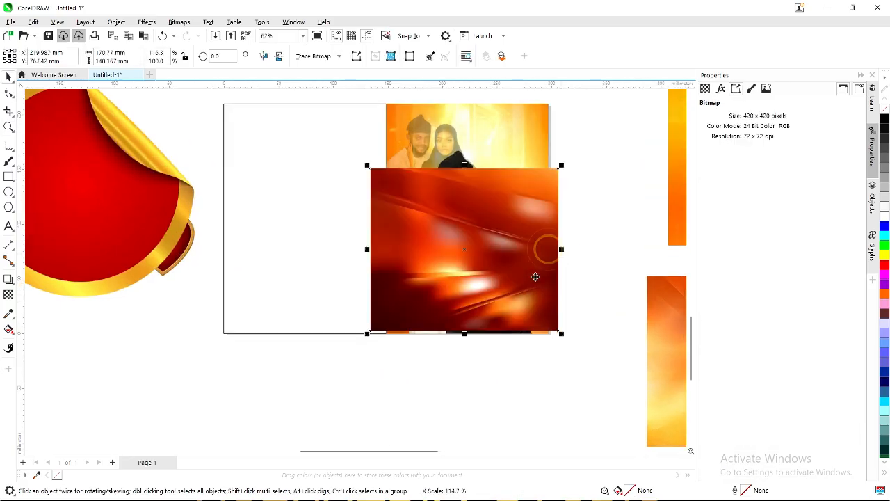
{"action": "mouse_move", "coordinate": [464, 334]}
{"action": "left_mouse_down"}
{"action": "mouse_move", "coordinate": [463, 351]}
{"action": "mouse_move", "coordinate": [463, 343]}
{"action": "left_mouse_up"}
{"action": "left_click", "coordinate": [493, 299]}
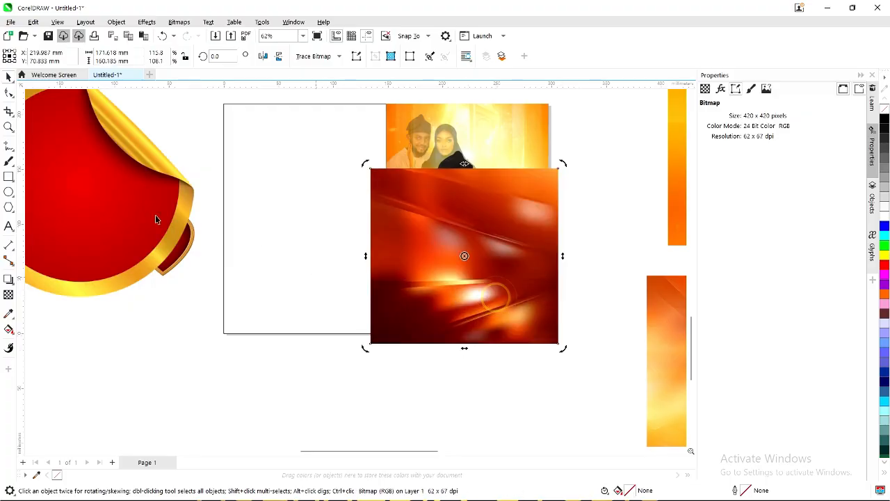
Fade the red image upward into the photo with a gradient transparency.
{"action": "left_click", "coordinate": [8, 296]}
{"action": "scroll", "coordinate": [452, 227], "scroll_direction": "up", "scroll_amount": 1}
{"action": "left_click_drag", "start_coordinate": [463, 282], "coordinate": [466, 192]}
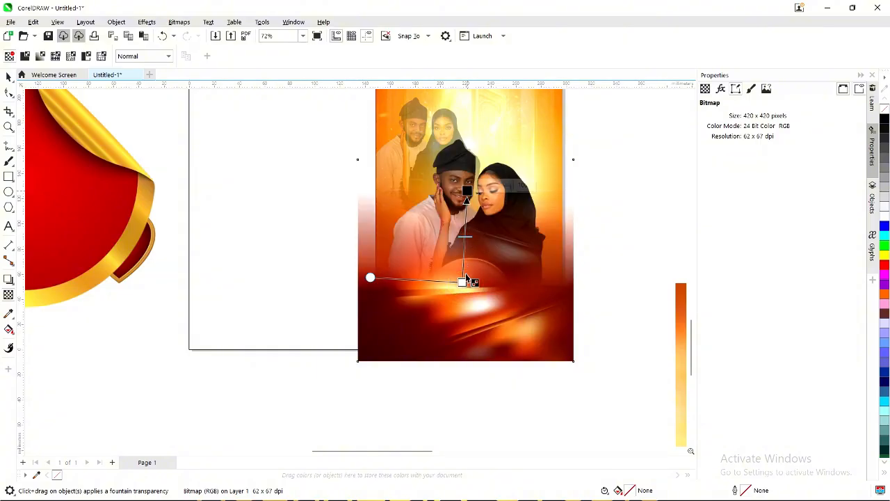
{"action": "left_click_drag", "start_coordinate": [463, 283], "coordinate": [464, 318]}
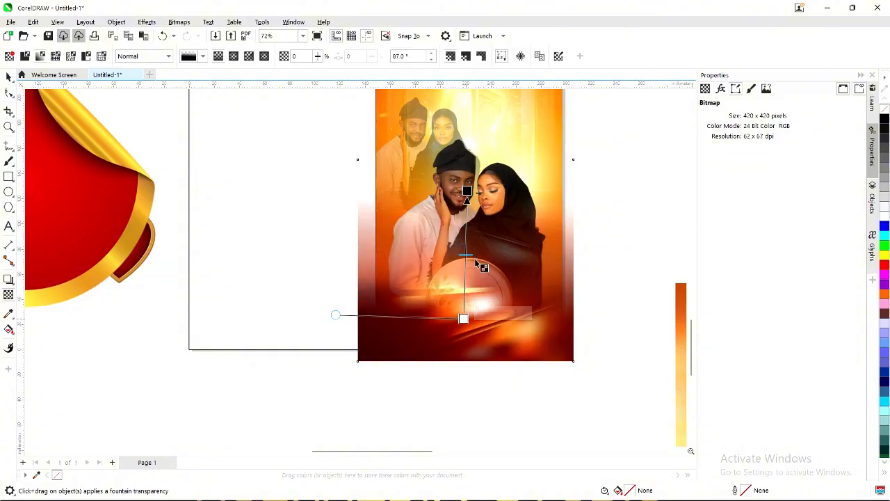
{"action": "left_click", "coordinate": [7, 77]}
PowerClip the image inside the right panel and select it there.
{"action": "scroll", "coordinate": [494, 322], "scroll_direction": "down", "scroll_amount": 1}
{"action": "right_click", "coordinate": [501, 322]}
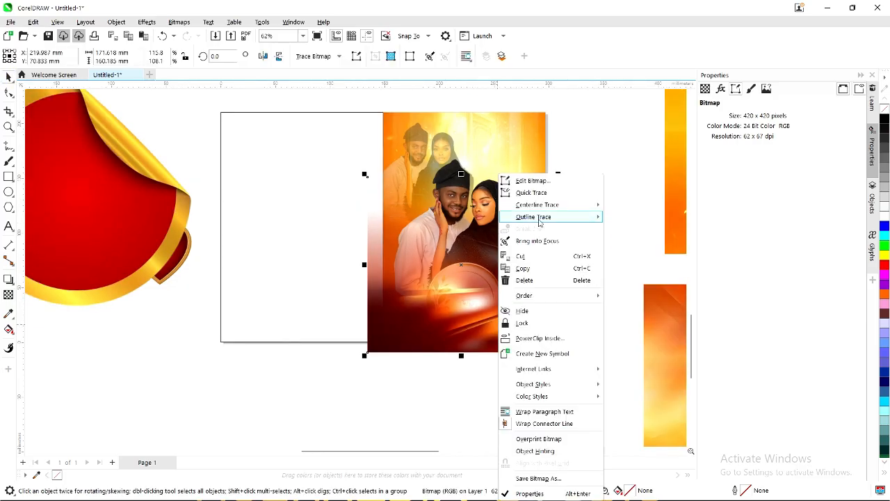
{"action": "left_click", "coordinate": [546, 338]}
{"action": "left_click", "coordinate": [506, 179]}
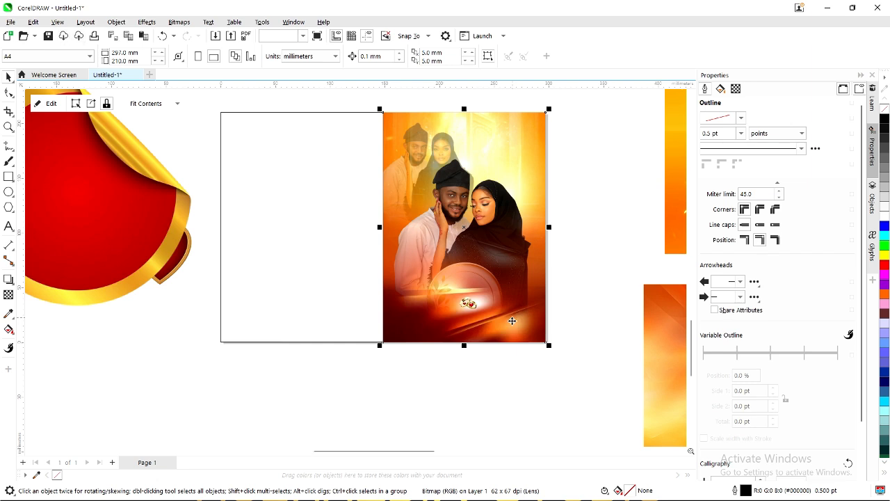
{"action": "scroll", "coordinate": [511, 321], "scroll_direction": "up", "scroll_amount": 1}
{"action": "left_click", "coordinate": [517, 335], "text": "ctrl"}
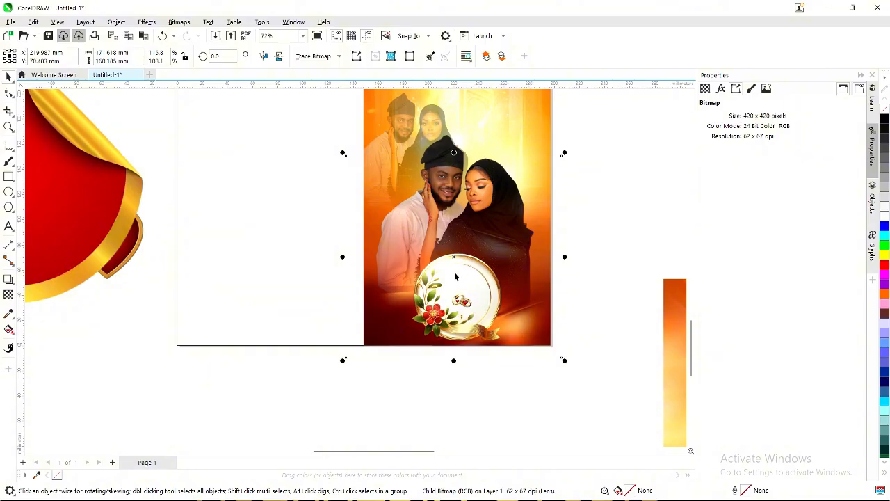
Rescale the clipped image to about 114.2% by 75.9% and shift it lower.
{"action": "left_click_drag", "start_coordinate": [566, 154], "coordinate": [554, 167]}
{"action": "left_click_drag", "start_coordinate": [526, 318], "coordinate": [529, 330]}
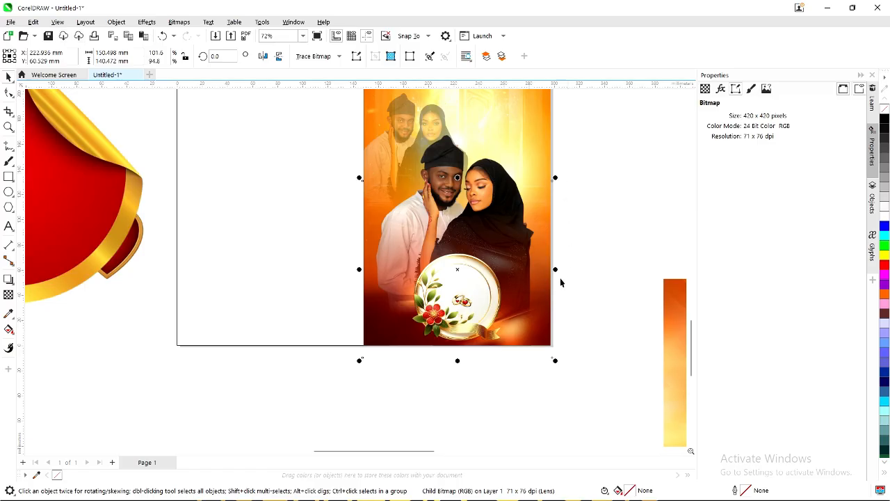
{"action": "left_click_drag", "start_coordinate": [557, 269], "coordinate": [566, 270]}
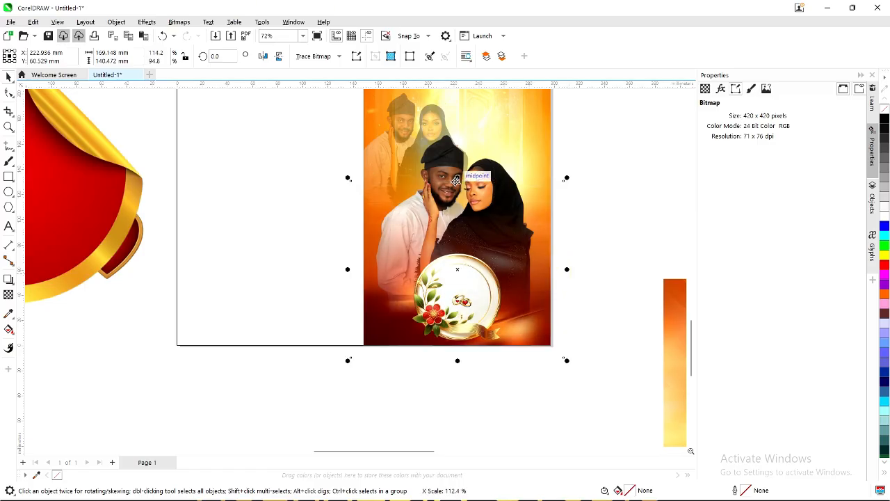
{"action": "left_click_drag", "start_coordinate": [456, 177], "coordinate": [457, 195]}
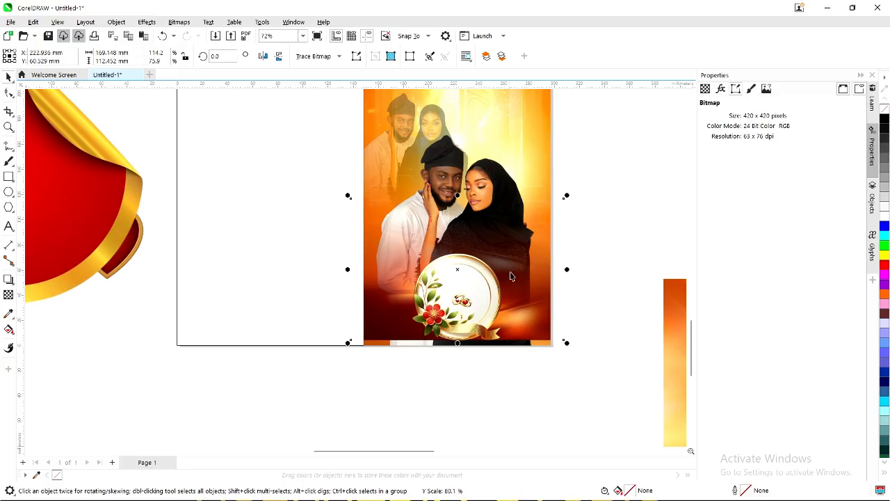
{"action": "left_click_drag", "start_coordinate": [457, 268], "coordinate": [452, 286]}
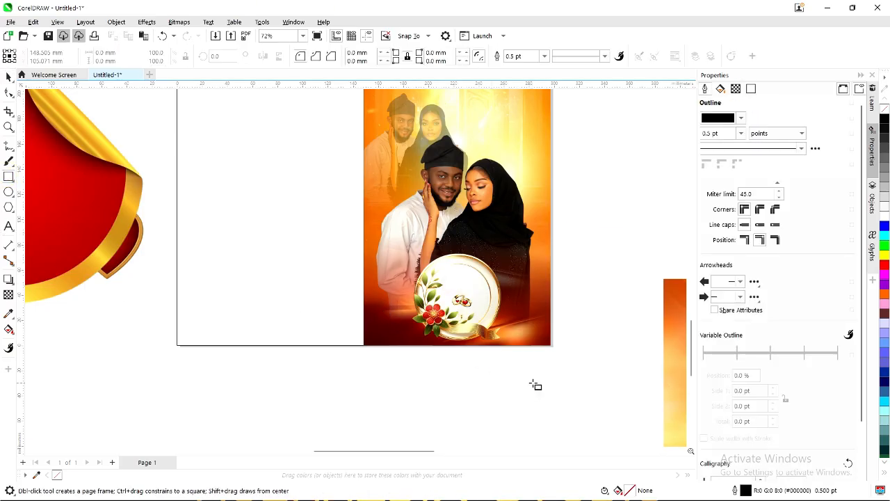
Draw a black, outline-free rectangle across the bottom of the right panel.
{"action": "left_click_drag", "start_coordinate": [567, 387], "coordinate": [323, 287]}
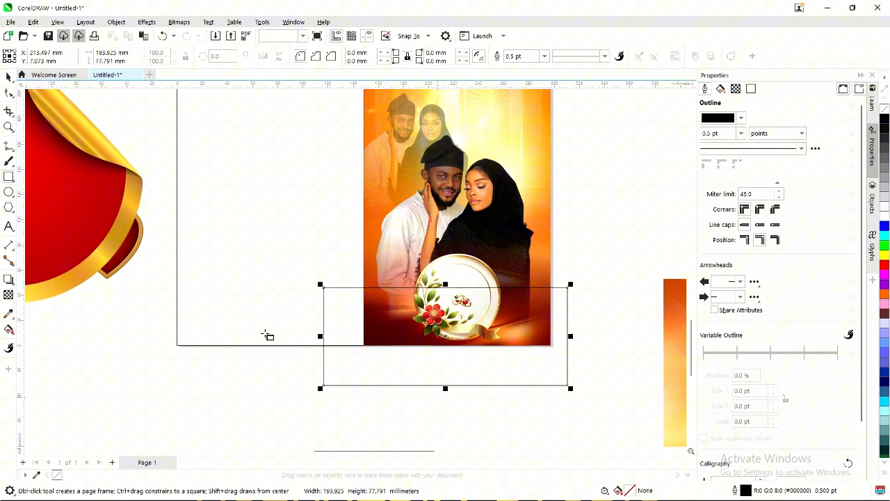
{"action": "left_click", "coordinate": [8, 77]}
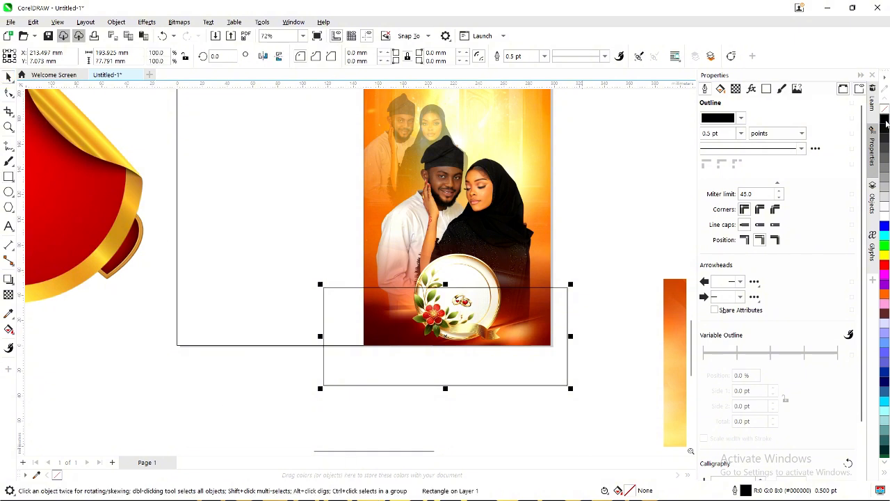
{"action": "left_click", "coordinate": [886, 123]}
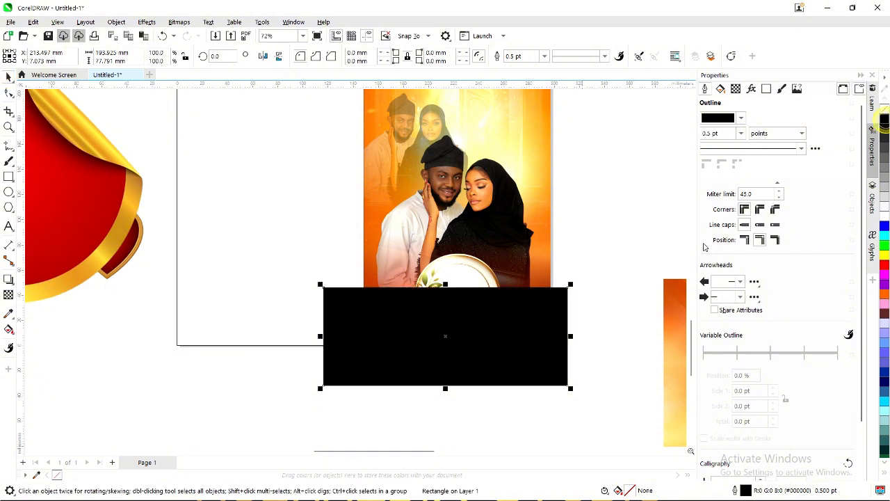
{"action": "right_click", "coordinate": [58, 475]}
{"action": "key", "text": "F3"}
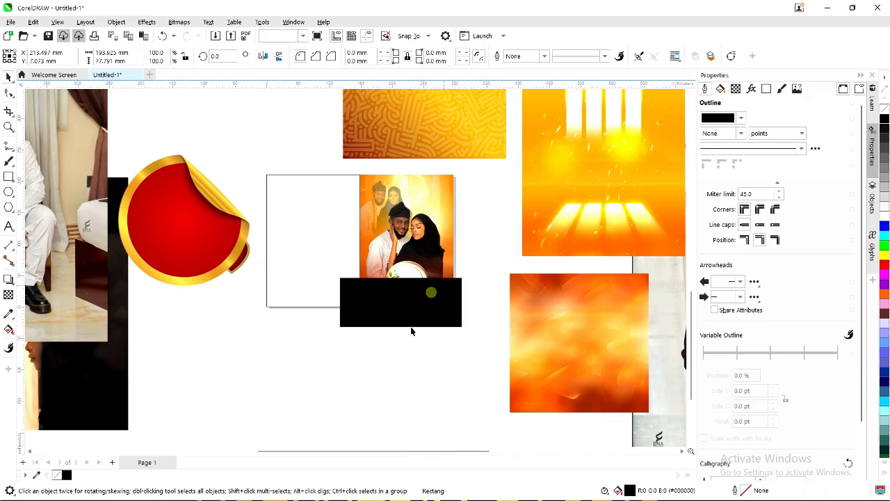
{"action": "scroll", "coordinate": [125, 167], "scroll_direction": "up", "scroll_amount": 2}
Give the black rectangle an upward gradient transparency fade.
{"action": "left_click", "coordinate": [8, 294]}
{"action": "scroll", "coordinate": [396, 337], "scroll_direction": "up", "scroll_amount": 1}
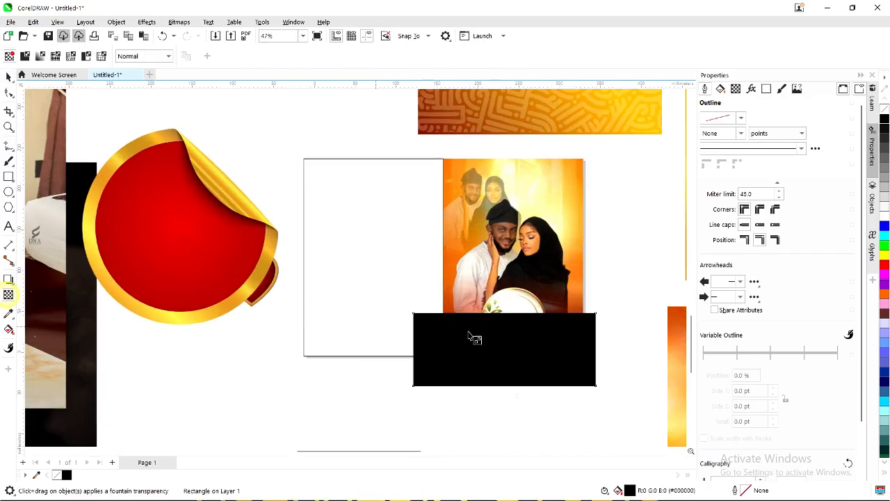
{"action": "scroll", "coordinate": [470, 335], "scroll_direction": "up", "scroll_amount": 2}
{"action": "left_click_drag", "start_coordinate": [545, 358], "coordinate": [541, 311]}
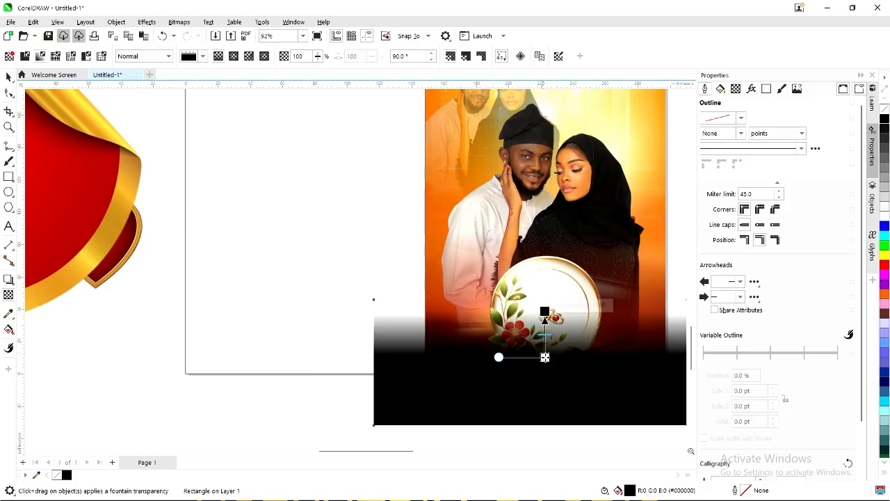
{"action": "left_click_drag", "start_coordinate": [544, 358], "coordinate": [545, 364]}
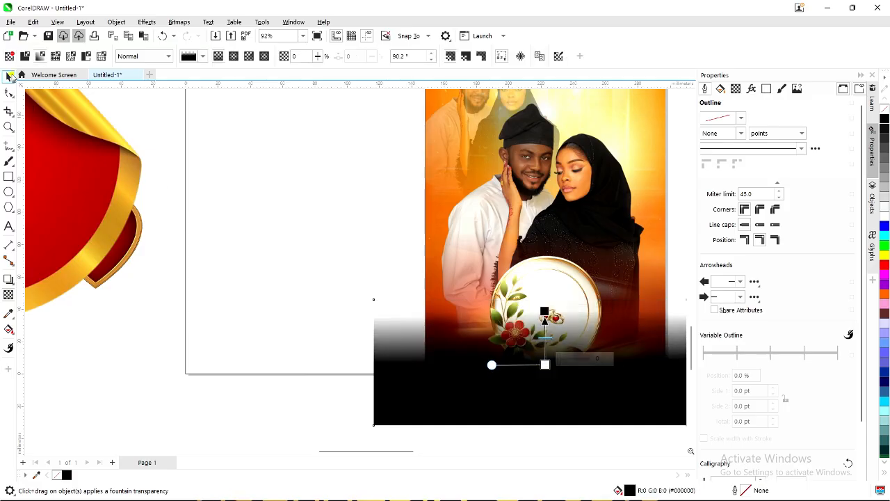
{"action": "left_click", "coordinate": [9, 76]}
{"action": "scroll", "coordinate": [489, 379], "scroll_direction": "down", "scroll_amount": 2}
PowerClip the black fade inside the right panel and nudge it lower.
{"action": "right_click", "coordinate": [543, 209]}
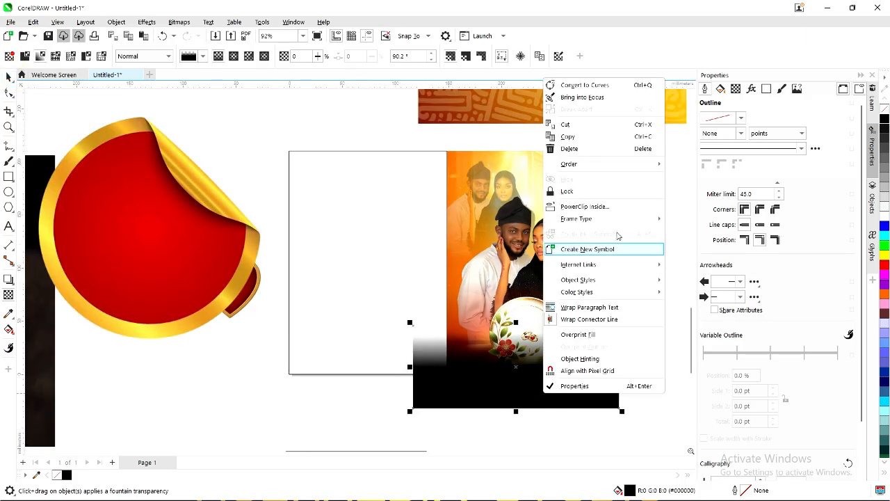
{"action": "left_click", "coordinate": [584, 206]}
{"action": "left_click", "coordinate": [546, 272]}
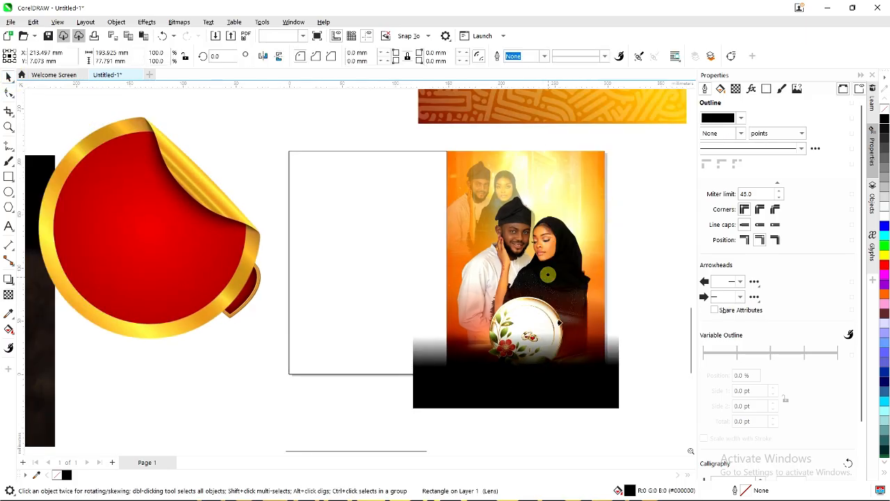
{"action": "scroll", "coordinate": [577, 368], "scroll_direction": "up", "scroll_amount": 2}
{"action": "left_click", "coordinate": [577, 368]}
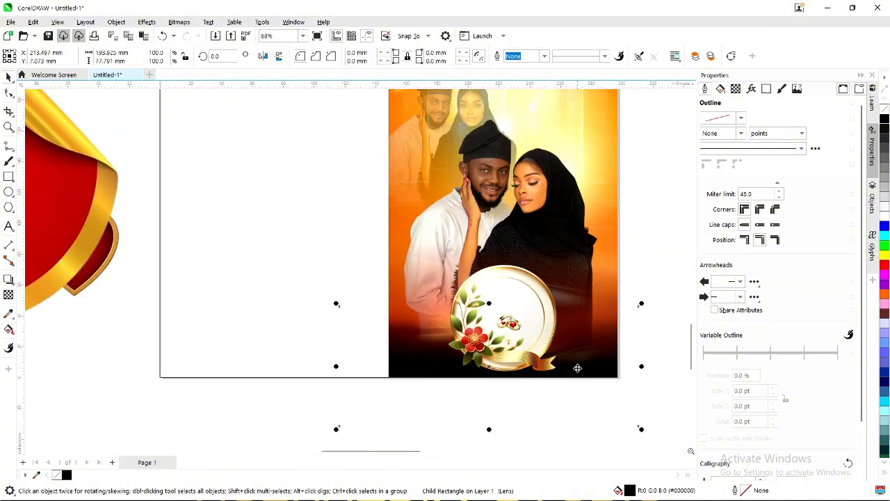
{"action": "scroll", "coordinate": [591, 351], "scroll_direction": "down", "scroll_amount": 1}
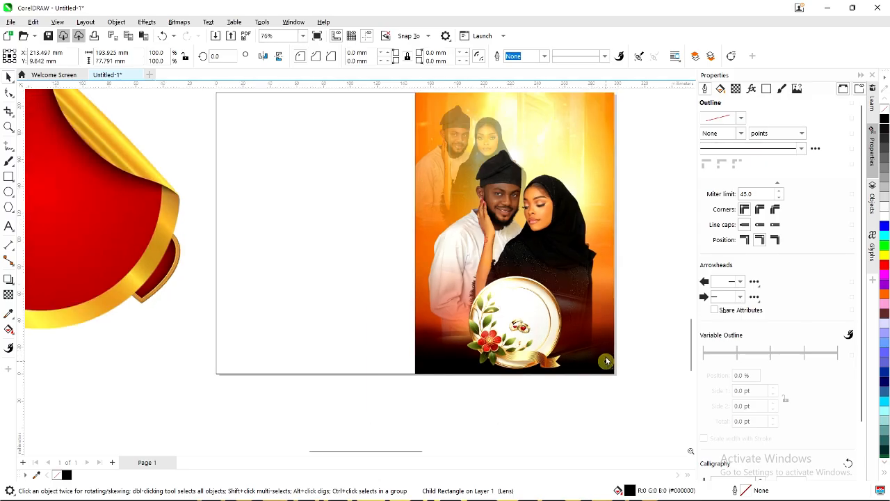
{"action": "left_click", "coordinate": [606, 359]}
{"action": "left_click_drag", "start_coordinate": [607, 358], "coordinate": [607, 353]}
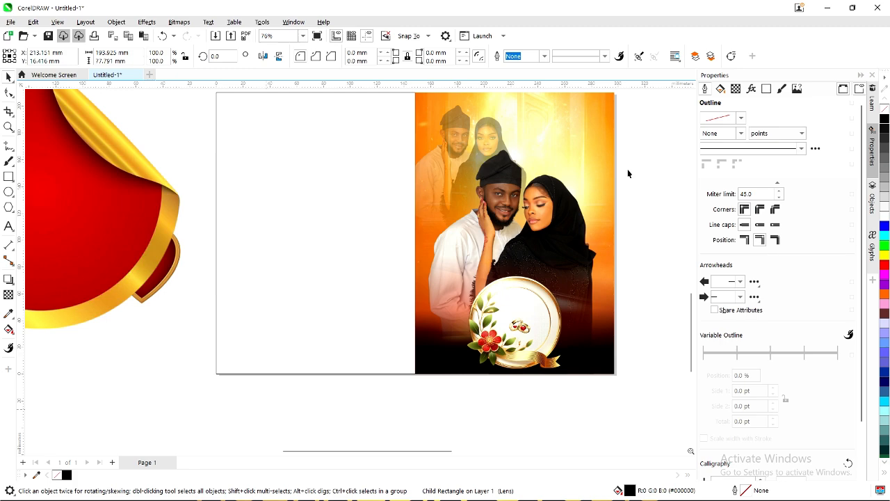
{"action": "scroll", "coordinate": [628, 173], "scroll_direction": "down", "scroll_amount": 1}
Give the clipped photo a diagonal gradient transparency of about 50° inside the right panel.
{"action": "double_click", "coordinate": [493, 234]}
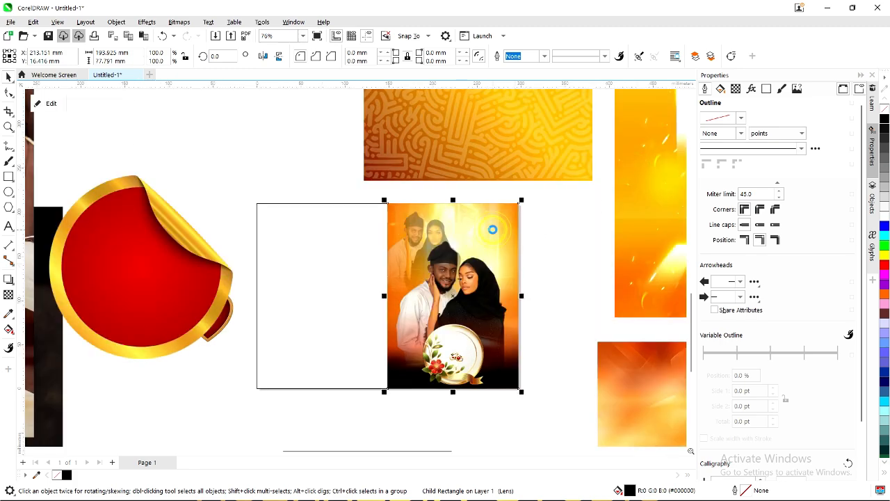
{"action": "left_click", "coordinate": [499, 221]}
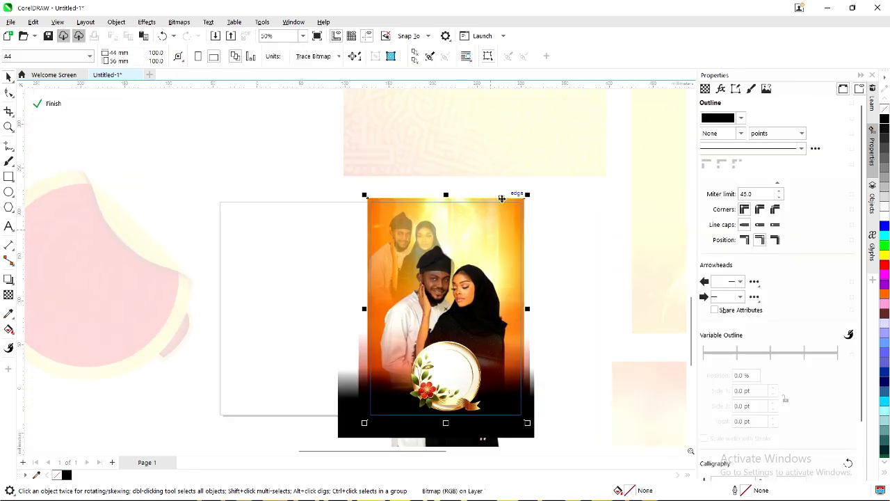
{"action": "scroll", "coordinate": [504, 208], "scroll_direction": "up", "scroll_amount": 1}
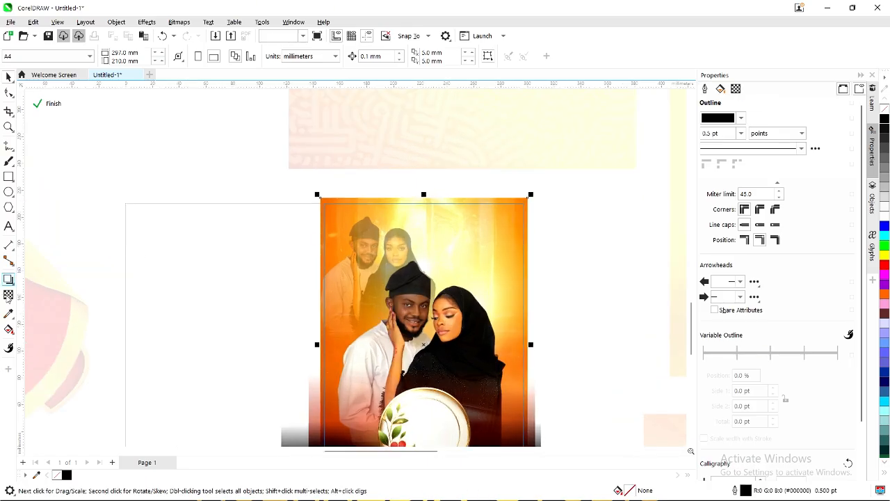
{"action": "left_click", "coordinate": [8, 295]}
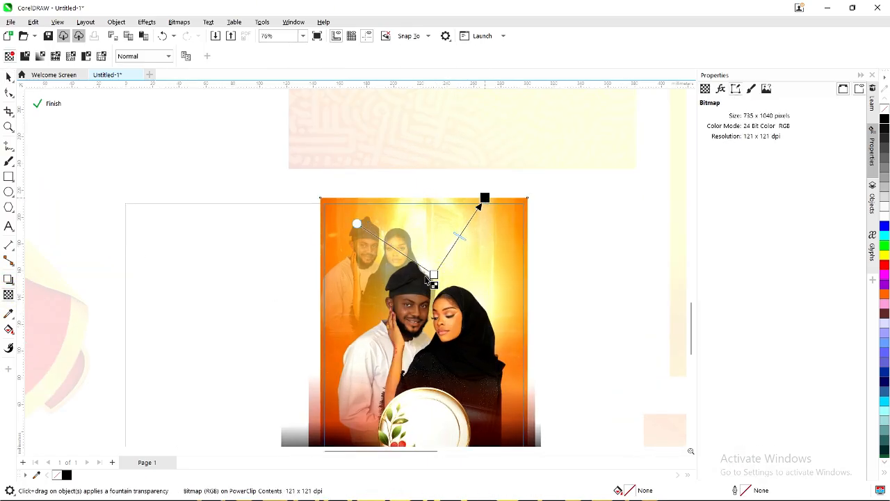
{"action": "left_click_drag", "start_coordinate": [426, 298], "coordinate": [423, 343]}
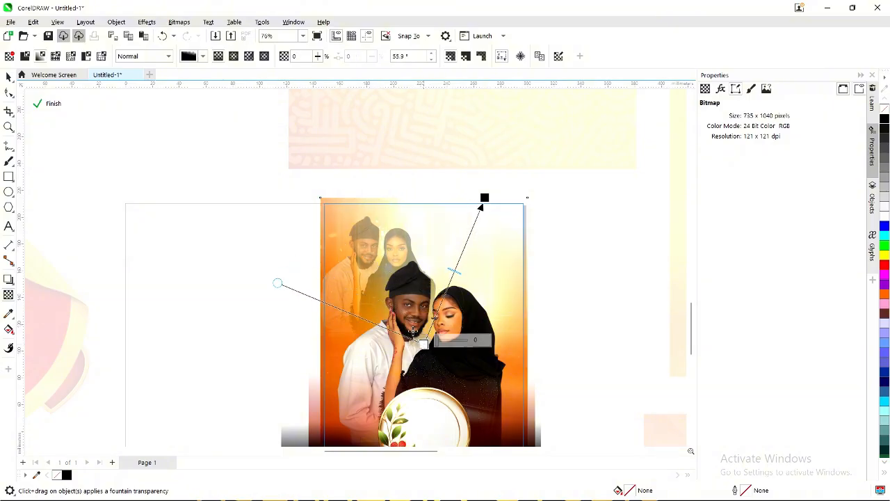
{"action": "left_click", "coordinate": [54, 103]}
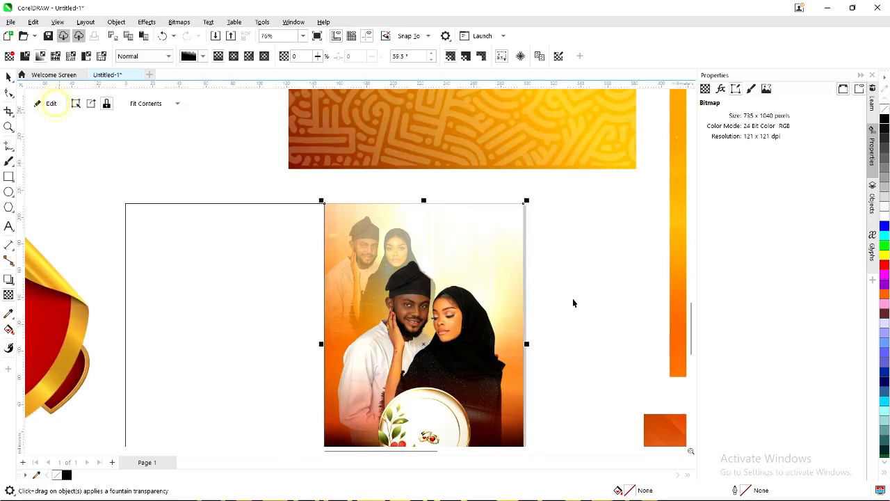
Deselect everything and select the patterned orange banner.
{"action": "left_click", "coordinate": [596, 293]}
{"action": "left_click", "coordinate": [512, 162]}
{"action": "scroll", "coordinate": [512, 188], "scroll_direction": "down", "scroll_amount": 2}
{"action": "key", "text": "space"}
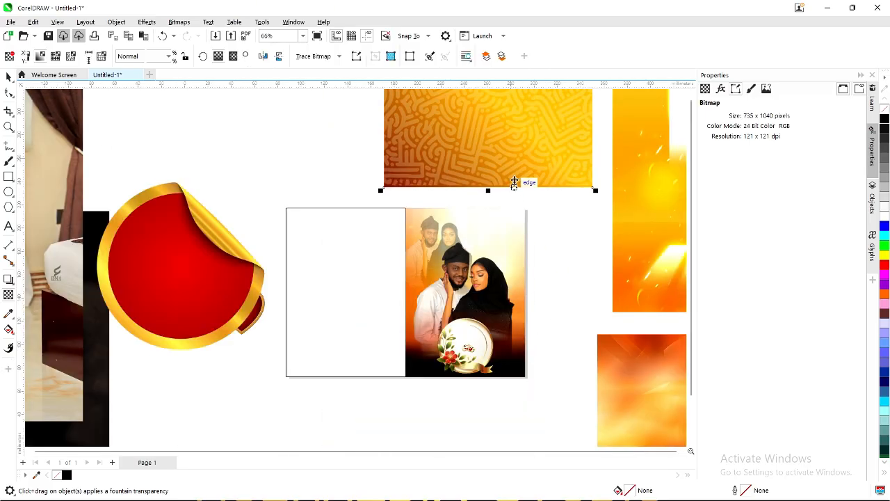
Move the patterned banner left and remove its colour with a bitmap effect, turning it grey.
{"action": "left_click_drag", "start_coordinate": [523, 151], "coordinate": [406, 186]}
{"action": "scroll", "coordinate": [460, 165], "scroll_direction": "down", "scroll_amount": 3}
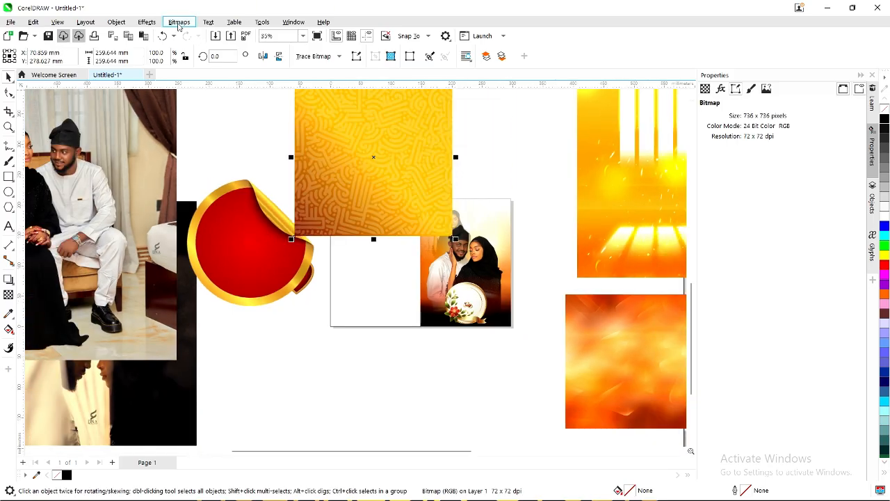
{"action": "left_click", "coordinate": [144, 22]}
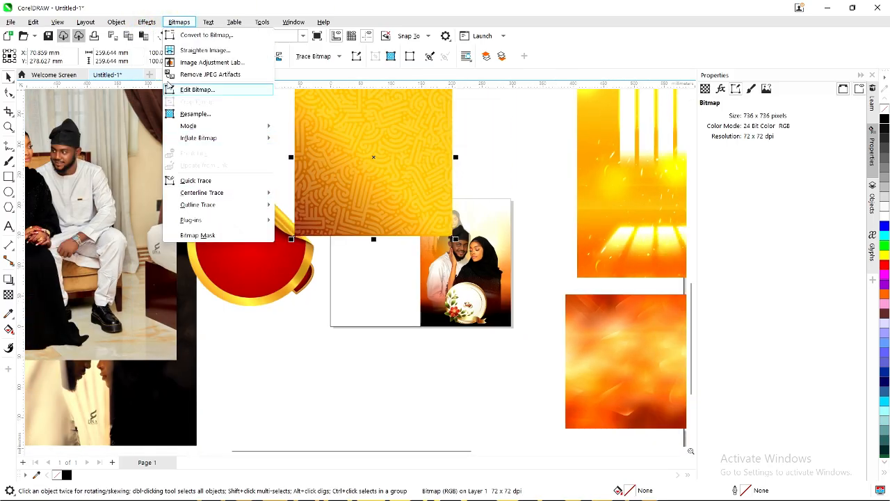
{"action": "left_click", "coordinate": [143, 13]}
{"action": "left_click", "coordinate": [146, 22]}
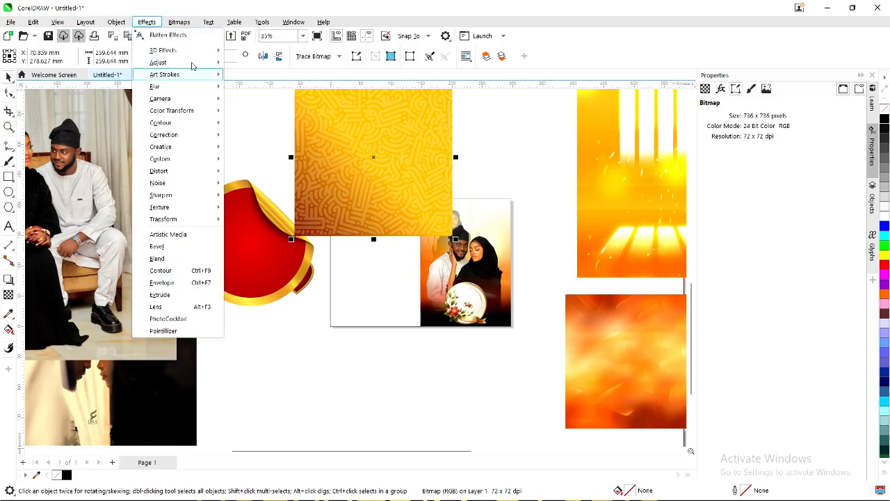
{"action": "mouse_move", "coordinate": [205, 62]}
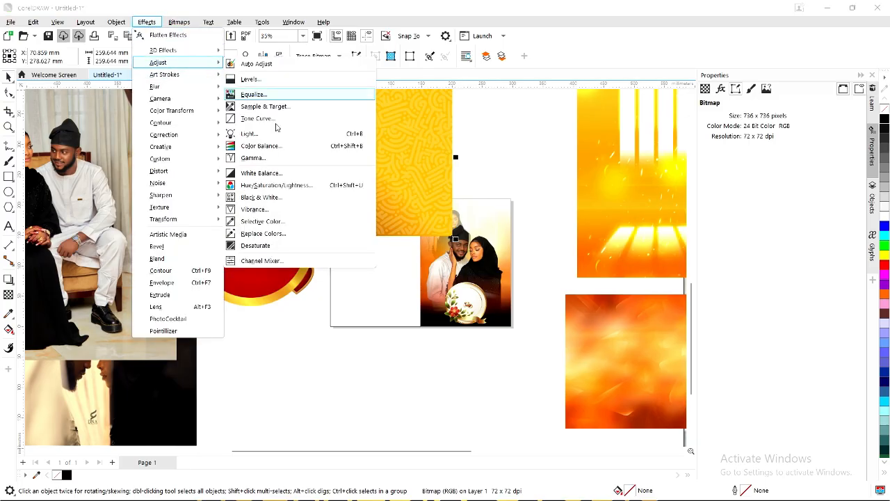
{"action": "left_click", "coordinate": [257, 245]}
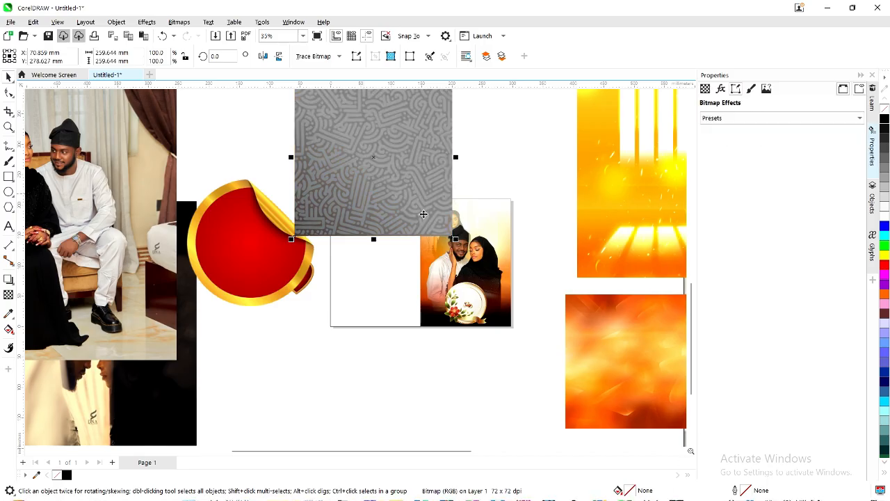
PowerClip the grey pattern inside the right-hand couple photo, then deselect.
{"action": "left_click_drag", "start_coordinate": [405, 177], "coordinate": [377, 195]}
{"action": "right_click", "coordinate": [410, 176]}
{"action": "left_click", "coordinate": [357, 190]}
{"action": "left_click", "coordinate": [400, 189]}
{"action": "left_click_drag", "start_coordinate": [467, 207], "coordinate": [485, 211]}
{"action": "left_click", "coordinate": [514, 246]}
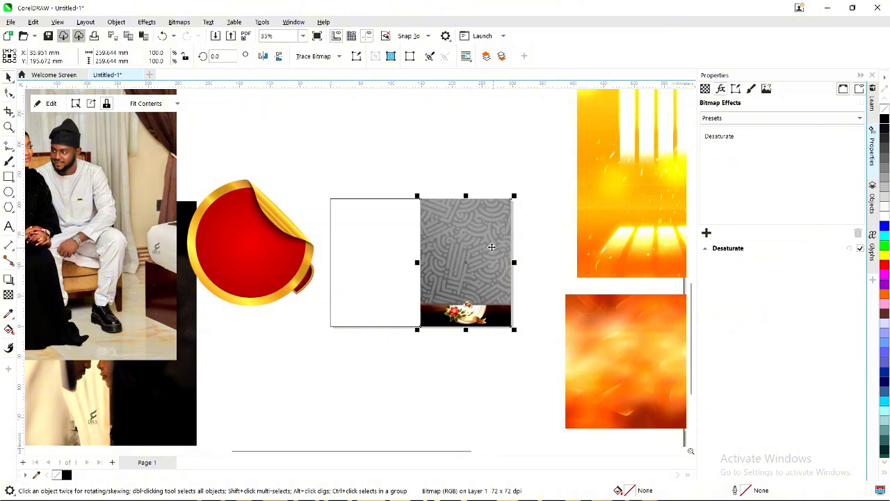
{"action": "left_click", "coordinate": [482, 250]}
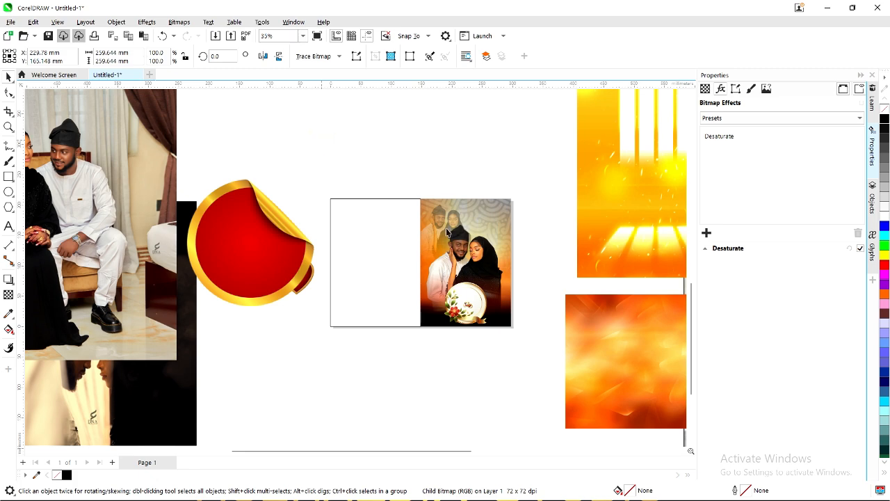
{"action": "scroll", "coordinate": [447, 232], "scroll_direction": "up", "scroll_amount": 1}
{"action": "left_click", "coordinate": [362, 142]}
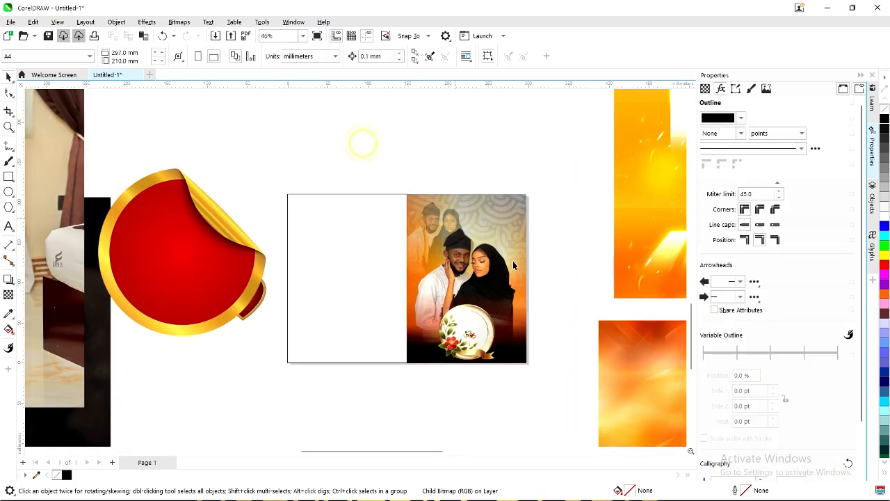
{"action": "scroll", "coordinate": [513, 265], "scroll_direction": "up", "scroll_amount": 5}
{"action": "scroll", "coordinate": [495, 250], "scroll_direction": "down", "scroll_amount": 4}
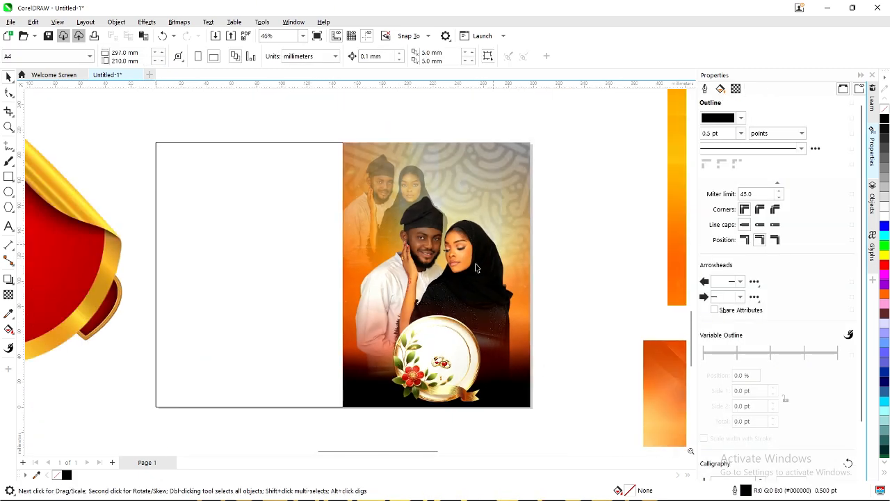
Scale the red sticker down to about 22% and place it just above the spread.
{"action": "scroll", "coordinate": [452, 343], "scroll_direction": "up", "scroll_amount": 1}
{"action": "scroll", "coordinate": [438, 345], "scroll_direction": "down", "scroll_amount": 1}
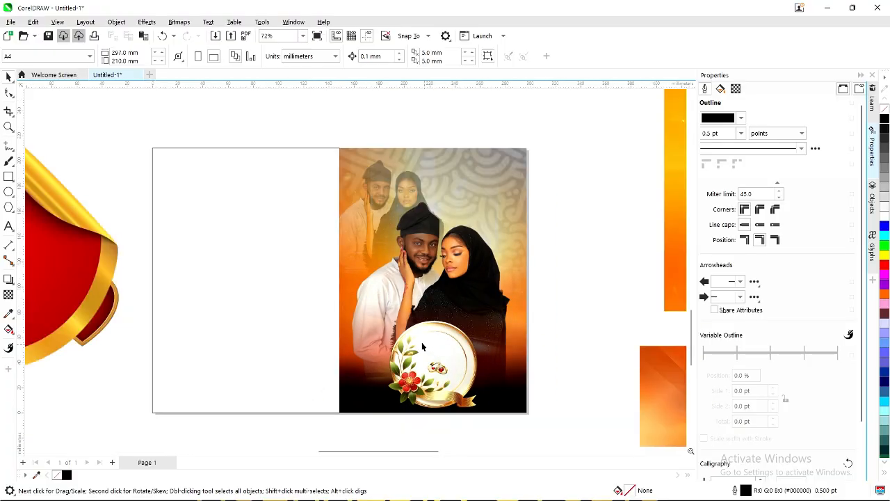
{"action": "scroll", "coordinate": [409, 248], "scroll_direction": "down", "scroll_amount": 1}
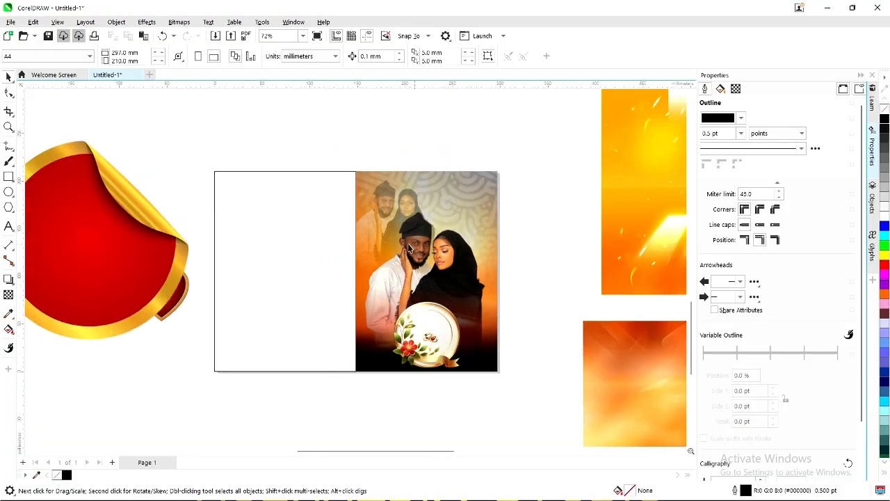
{"action": "left_click", "coordinate": [135, 244]}
{"action": "scroll", "coordinate": [166, 228], "scroll_direction": "down", "scroll_amount": 1}
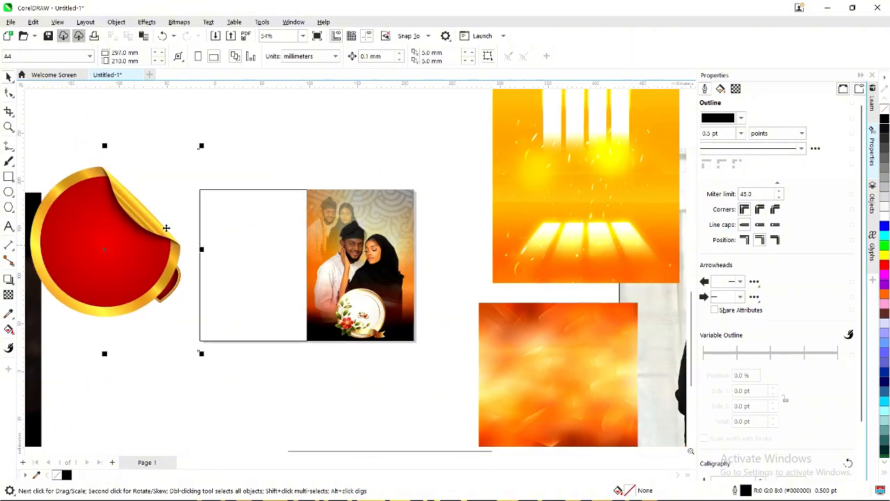
{"action": "left_click_drag", "start_coordinate": [175, 195], "coordinate": [157, 215]}
{"action": "left_click_drag", "start_coordinate": [105, 249], "coordinate": [288, 146]}
{"action": "scroll", "coordinate": [320, 113], "scroll_direction": "up", "scroll_amount": 1}
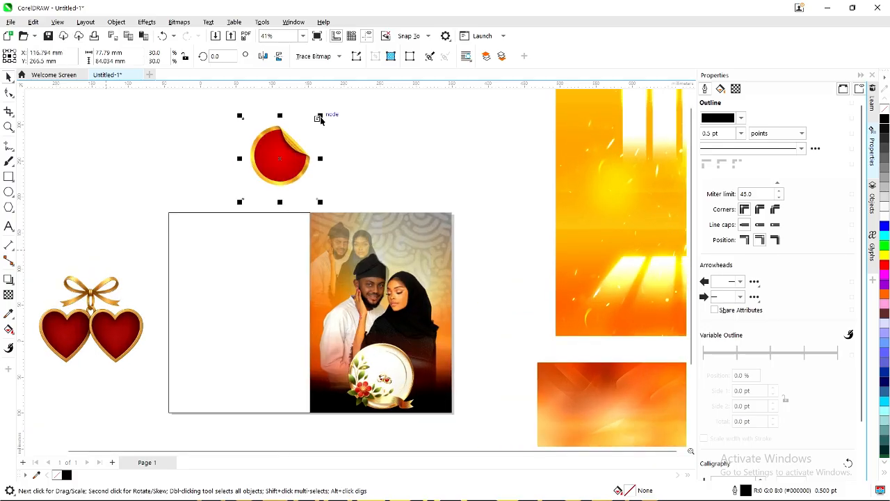
{"action": "left_click_drag", "start_coordinate": [320, 118], "coordinate": [304, 137]}
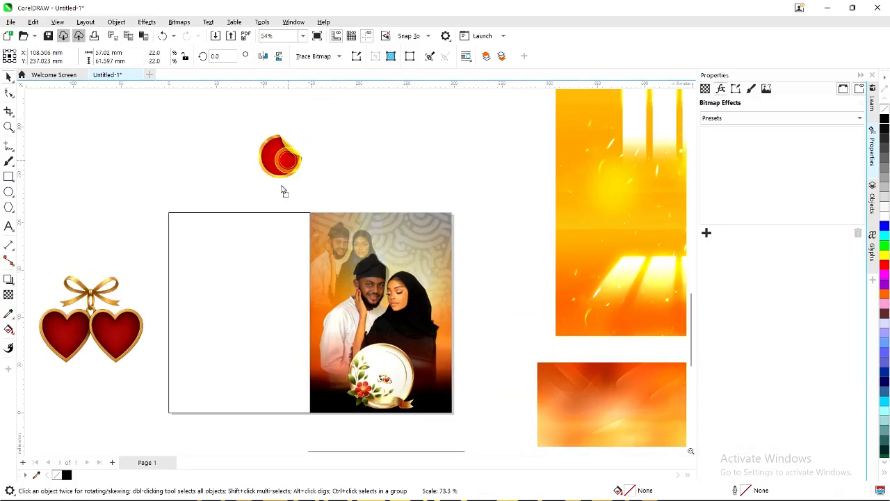
{"action": "mouse_move", "coordinate": [284, 190]}
{"action": "left_mouse_down"}
{"action": "mouse_move", "coordinate": [294, 185]}
{"action": "mouse_move", "coordinate": [280, 203]}
{"action": "left_mouse_up"}
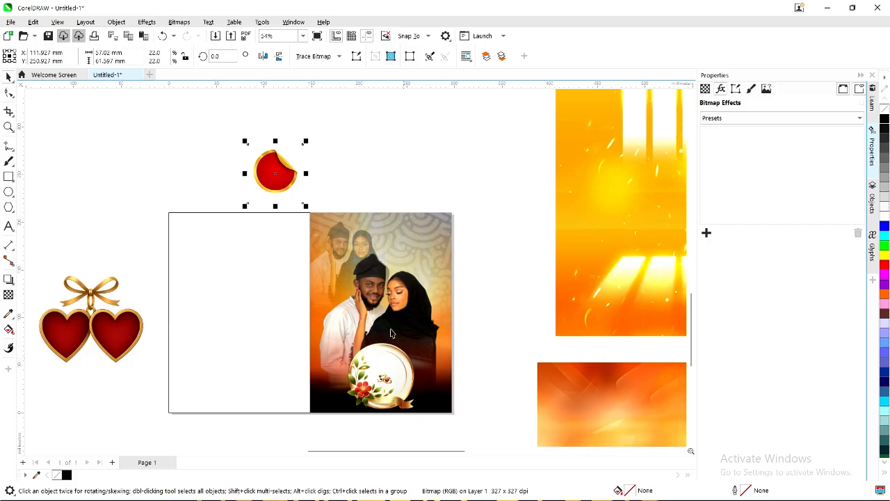
{"action": "left_click", "coordinate": [253, 294]}
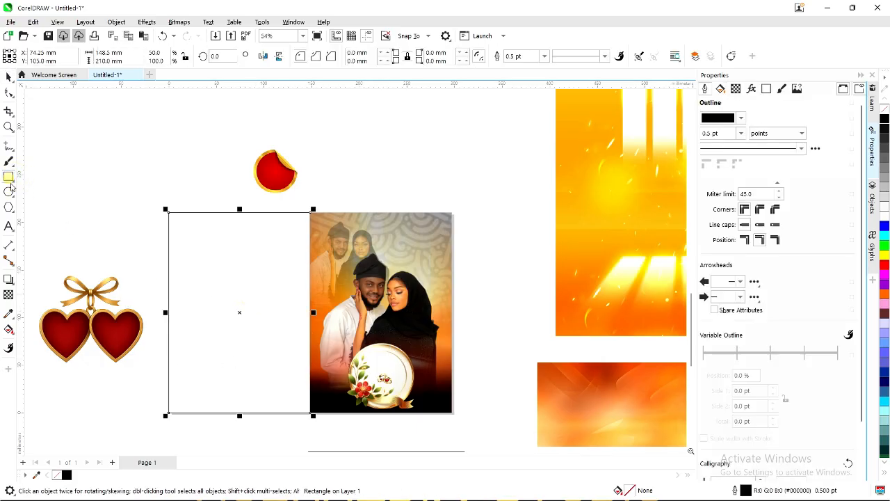
Draw a rectangle on the left white panel and resize it into the tall left-hand box.
{"action": "left_click", "coordinate": [9, 179]}
{"action": "left_click_drag", "start_coordinate": [184, 254], "coordinate": [288, 373]}
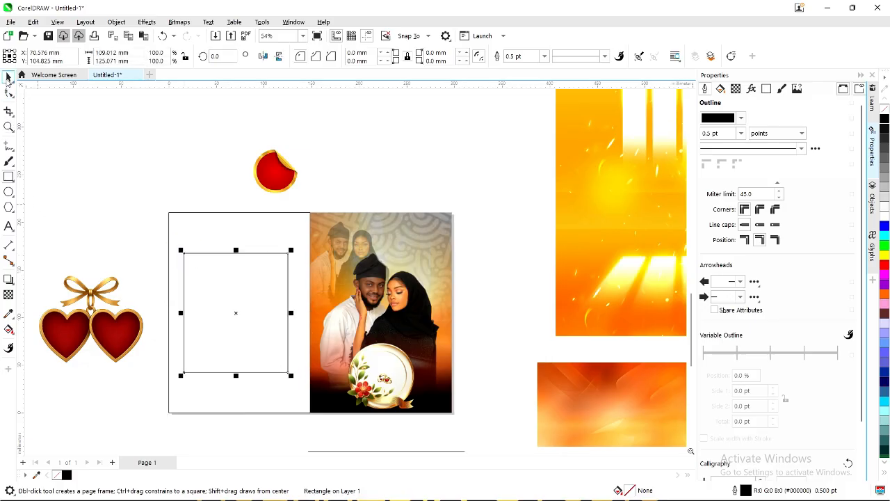
{"action": "scroll", "coordinate": [212, 260], "scroll_direction": "up", "scroll_amount": 1}
{"action": "left_click_drag", "start_coordinate": [317, 330], "coordinate": [323, 339]}
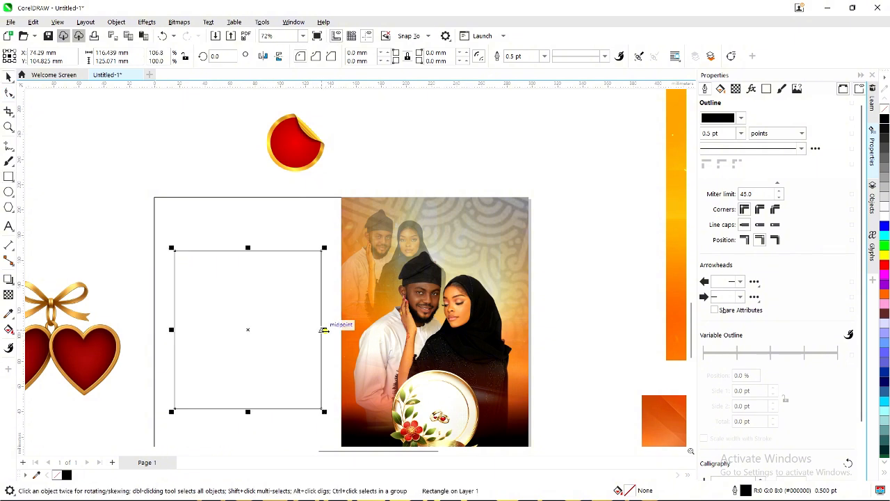
{"action": "left_click_drag", "start_coordinate": [324, 330], "coordinate": [233, 341]}
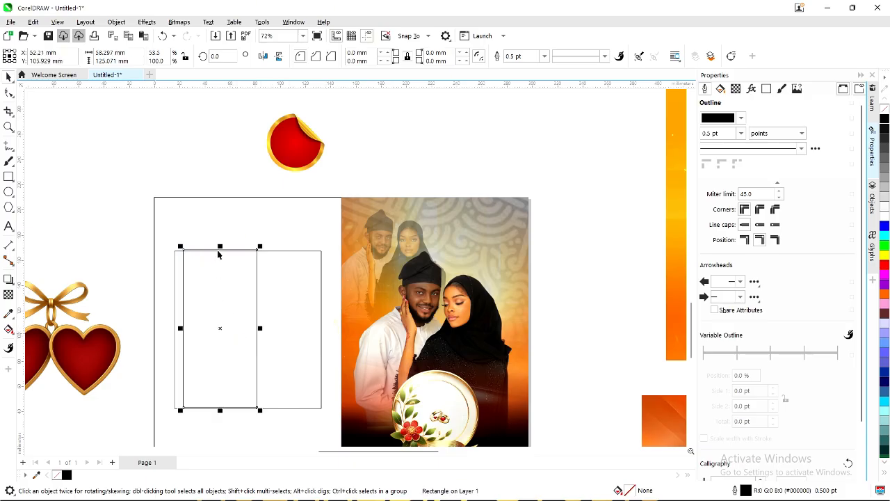
{"action": "left_click_drag", "start_coordinate": [220, 246], "coordinate": [217, 257]}
{"action": "left_click_drag", "start_coordinate": [226, 337], "coordinate": [224, 338]}
Copy the tall box to its right, shorten the copy into a square, and trim both widths.
{"action": "scroll", "coordinate": [226, 326], "scroll_direction": "down", "scroll_amount": 2}
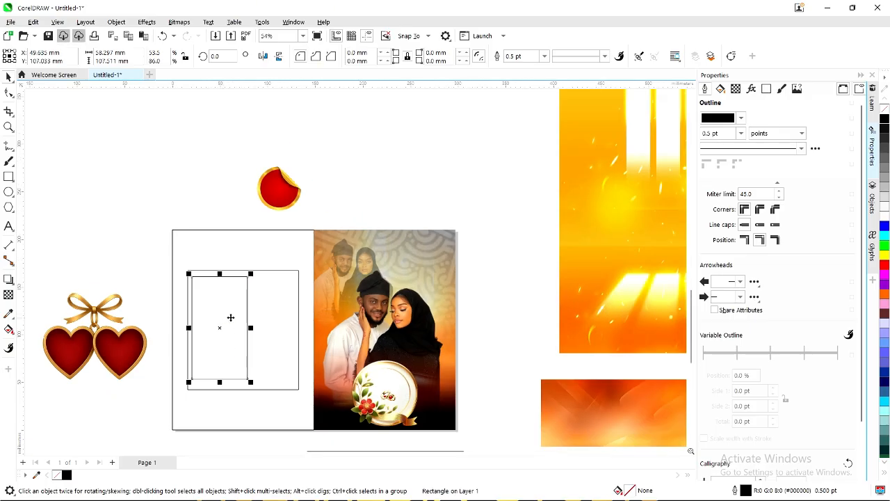
{"action": "left_click_drag", "start_coordinate": [279, 326], "coordinate": [286, 320]}
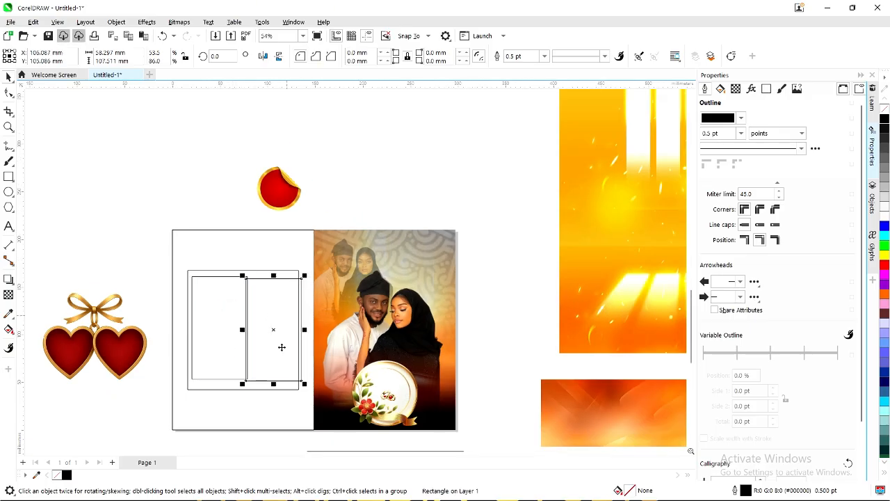
{"action": "left_click_drag", "start_coordinate": [273, 383], "coordinate": [296, 335]}
{"action": "scroll", "coordinate": [274, 325], "scroll_direction": "up", "scroll_amount": 2}
{"action": "left_click_drag", "start_coordinate": [272, 372], "coordinate": [273, 307]}
{"action": "scroll", "coordinate": [273, 327], "scroll_direction": "up", "scroll_amount": 1}
{"action": "left_click", "coordinate": [205, 327]}
{"action": "left_click_drag", "start_coordinate": [236, 328], "coordinate": [229, 329]}
{"action": "left_click", "coordinate": [266, 313]}
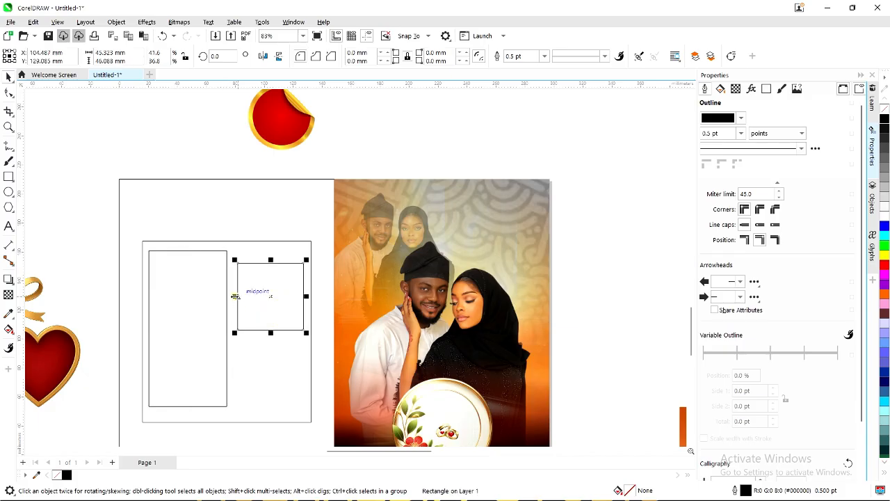
{"action": "left_click_drag", "start_coordinate": [234, 296], "coordinate": [228, 310]}
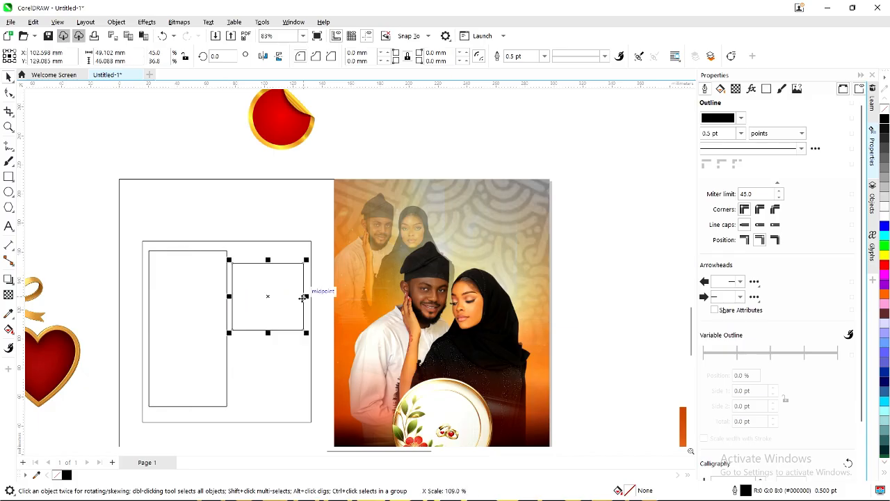
{"action": "scroll", "coordinate": [303, 298], "scroll_direction": "up", "scroll_amount": 1}
{"action": "scroll", "coordinate": [303, 297], "scroll_direction": "down", "scroll_amount": 1}
Widen the outer frame and stretch the tall box and square to fill it.
{"action": "left_click", "coordinate": [304, 247]}
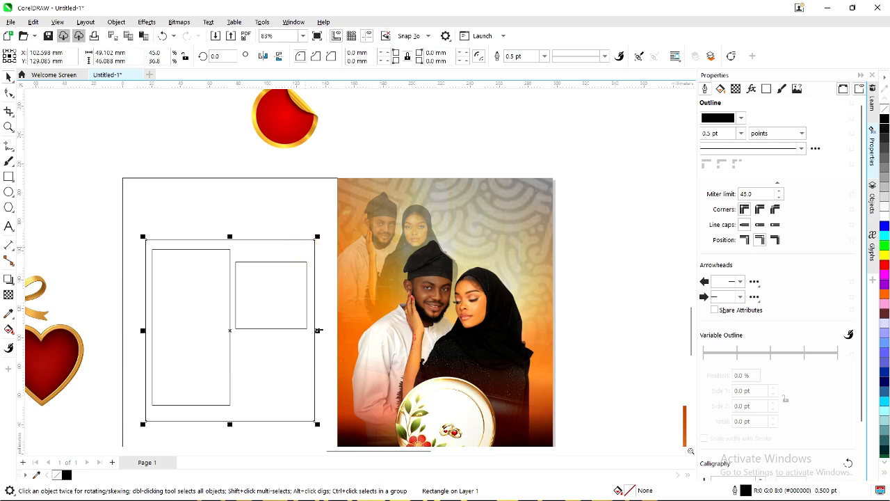
{"action": "left_click_drag", "start_coordinate": [318, 330], "coordinate": [327, 332]}
{"action": "left_click", "coordinate": [194, 308]}
{"action": "scroll", "coordinate": [194, 313], "scroll_direction": "up", "scroll_amount": 1}
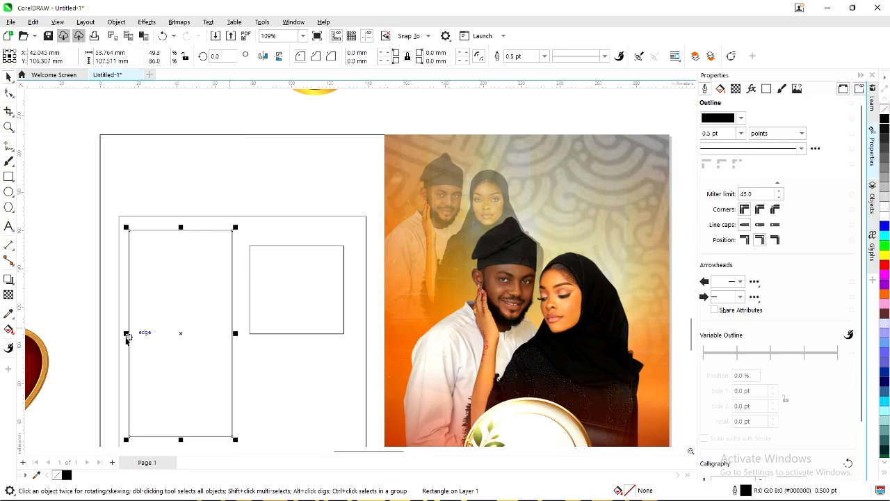
{"action": "scroll", "coordinate": [127, 337], "scroll_direction": "up", "scroll_amount": 1}
{"action": "left_click_drag", "start_coordinate": [124, 331], "coordinate": [121, 332]}
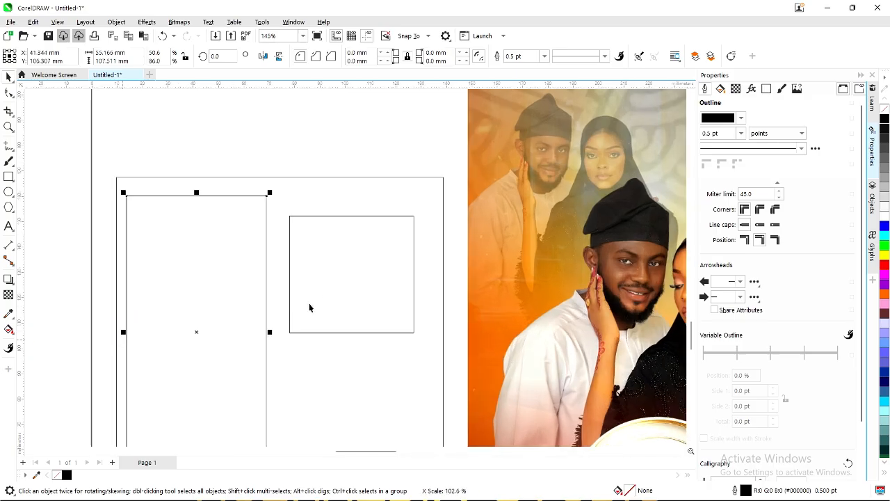
{"action": "left_click", "coordinate": [318, 299]}
{"action": "scroll", "coordinate": [318, 298], "scroll_direction": "down", "scroll_amount": 1}
{"action": "left_click_drag", "start_coordinate": [385, 282], "coordinate": [358, 349]}
{"action": "scroll", "coordinate": [357, 293], "scroll_direction": "down", "scroll_amount": 2}
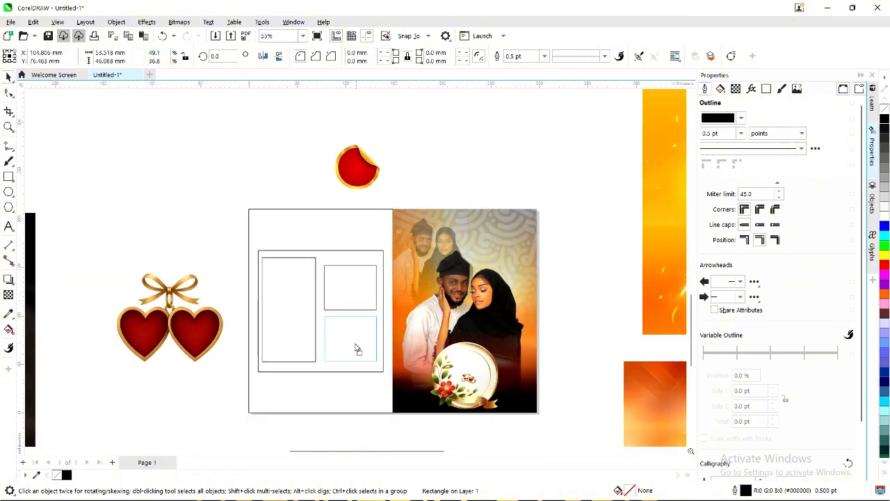
{"action": "left_click", "coordinate": [189, 210]}
{"action": "scroll", "coordinate": [212, 220], "scroll_direction": "down", "scroll_amount": 1}
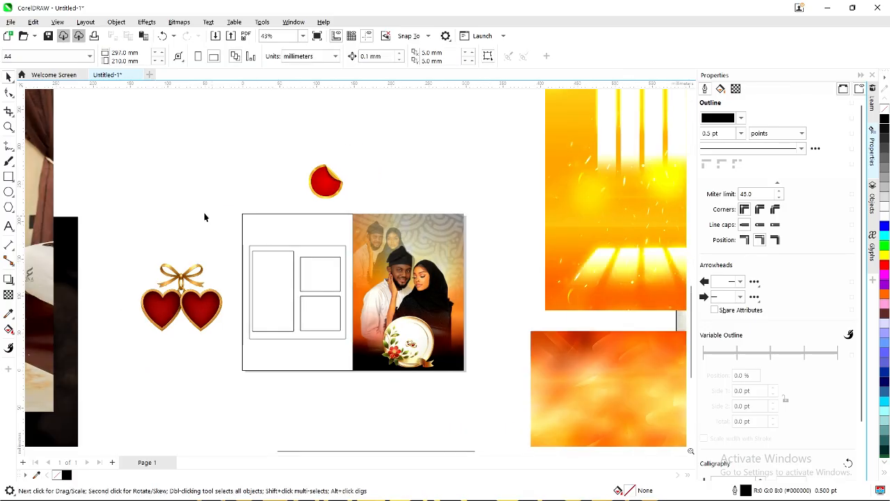
Scale down the seated couple photo and move it beside the grid.
{"action": "scroll", "coordinate": [276, 196], "scroll_direction": "down", "scroll_amount": 3}
{"action": "left_click", "coordinate": [127, 200]}
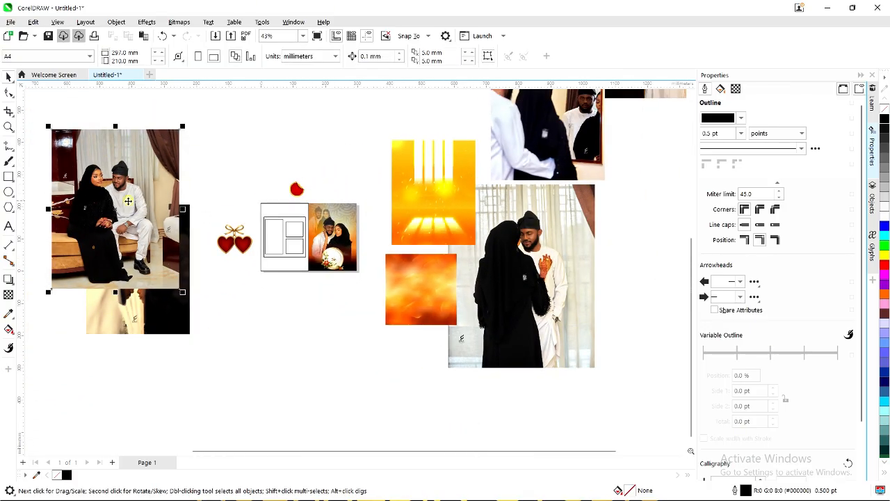
{"action": "scroll", "coordinate": [120, 191], "scroll_direction": "up", "scroll_amount": 1}
{"action": "left_click_drag", "start_coordinate": [119, 192], "coordinate": [215, 197]}
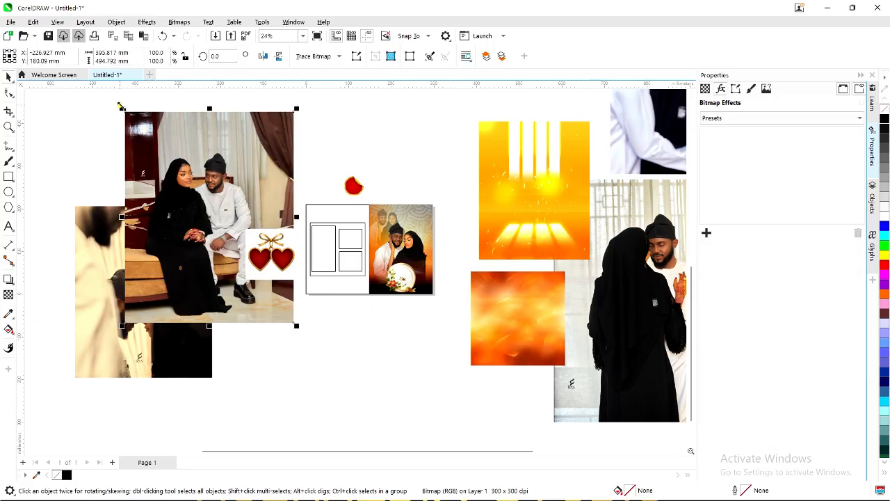
{"action": "left_click_drag", "start_coordinate": [121, 104], "coordinate": [169, 174]}
{"action": "left_click_drag", "start_coordinate": [223, 230], "coordinate": [263, 145]}
{"action": "left_click", "coordinate": [130, 279]}
{"action": "left_click", "coordinate": [138, 298]}
{"action": "left_click_drag", "start_coordinate": [143, 292], "coordinate": [235, 300]}
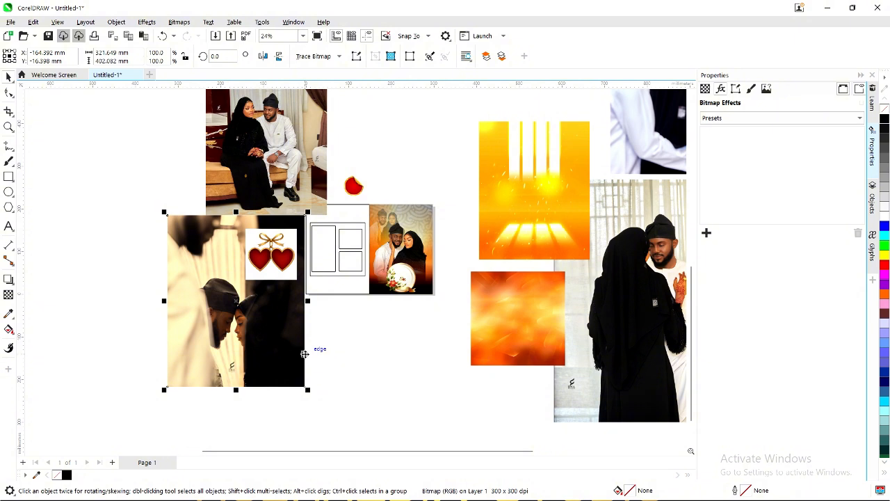
PowerClip the couple photo into the tall grid box and scale it to fit that frame.
{"action": "right_click", "coordinate": [215, 304]}
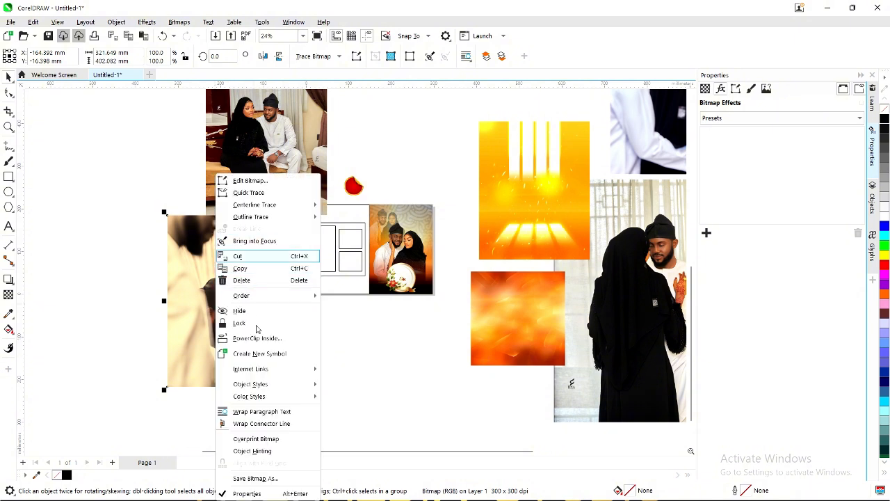
{"action": "left_click", "coordinate": [259, 337]}
{"action": "left_click", "coordinate": [318, 238]}
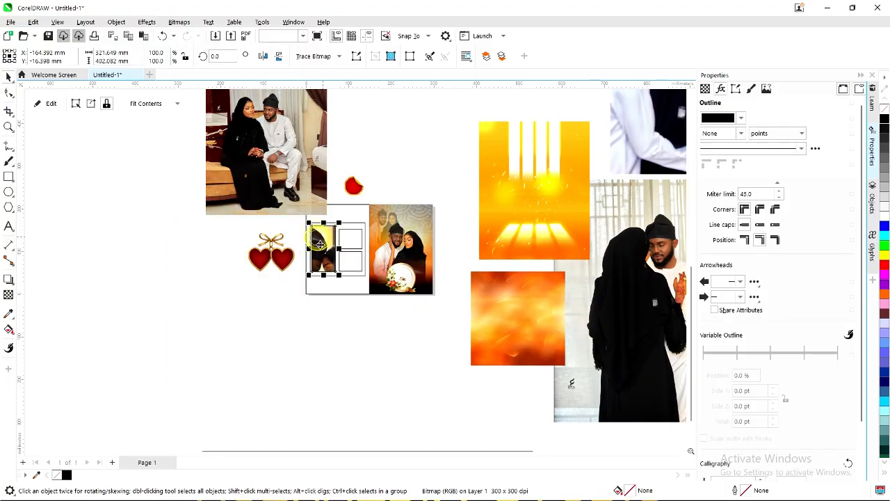
{"action": "scroll", "coordinate": [321, 240], "scroll_direction": "up", "scroll_amount": 2}
{"action": "left_click", "coordinate": [322, 240]}
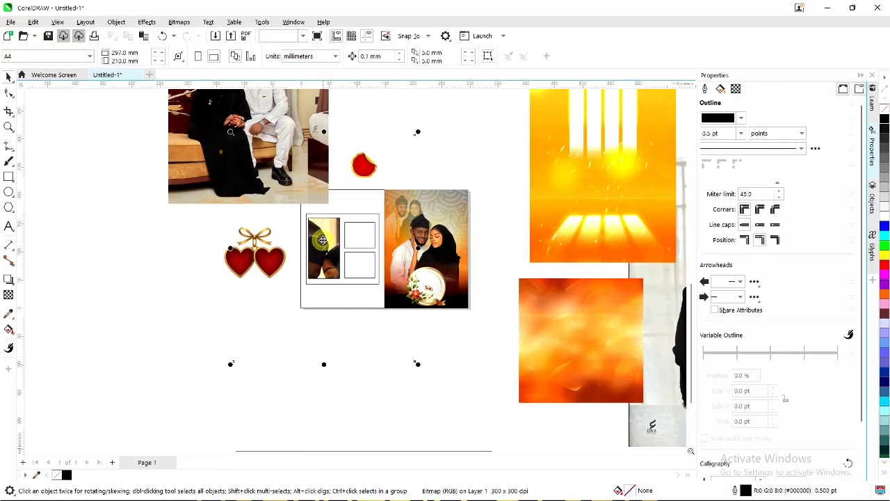
{"action": "scroll", "coordinate": [363, 276], "scroll_direction": "down", "scroll_amount": 1}
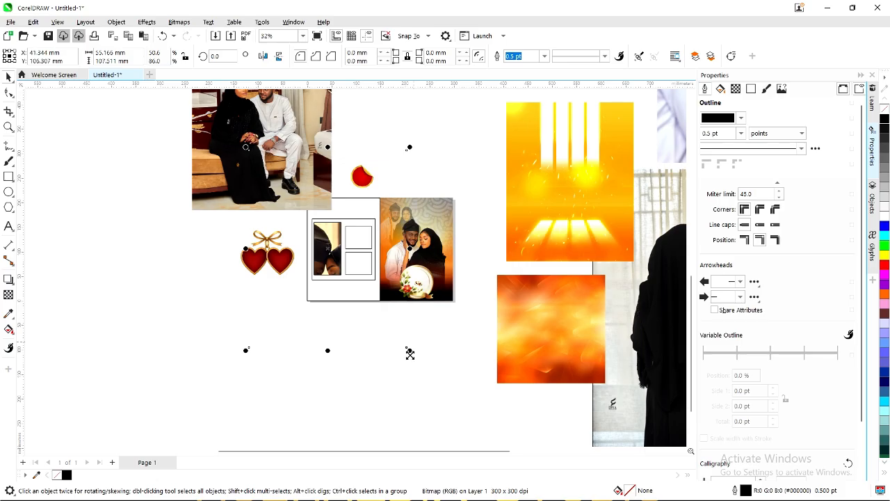
{"action": "left_click_drag", "start_coordinate": [410, 352], "coordinate": [331, 271]}
{"action": "scroll", "coordinate": [327, 252], "scroll_direction": "up", "scroll_amount": 3}
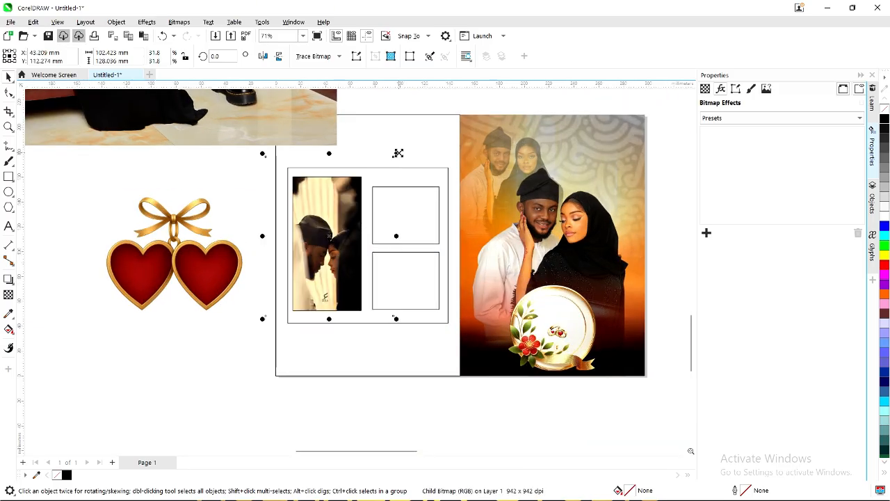
{"action": "left_click_drag", "start_coordinate": [397, 153], "coordinate": [386, 165]}
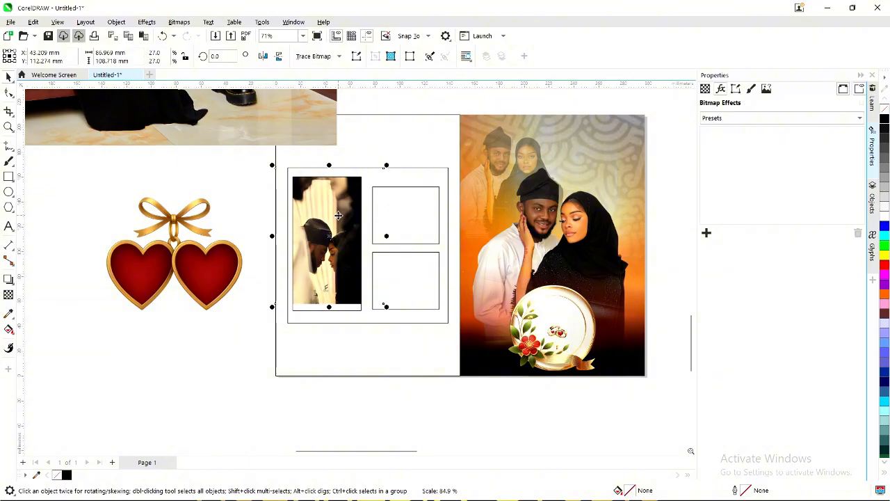
{"action": "left_click_drag", "start_coordinate": [337, 217], "coordinate": [336, 222]}
{"action": "left_click", "coordinate": [208, 395]}
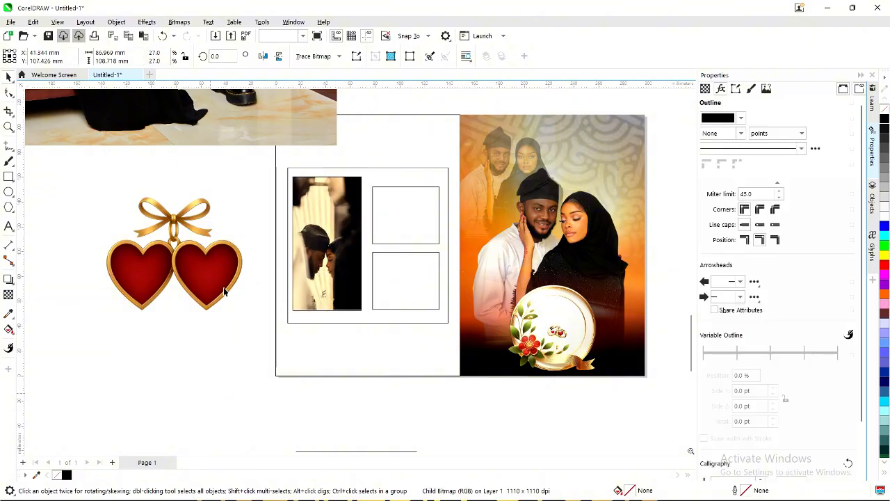
{"action": "scroll", "coordinate": [224, 292], "scroll_direction": "down", "scroll_amount": 3}
{"action": "left_click", "coordinate": [212, 179]}
Rearrange the couple photos around the grid and delete the waving couple photo.
{"action": "scroll", "coordinate": [216, 174], "scroll_direction": "down", "scroll_amount": 4}
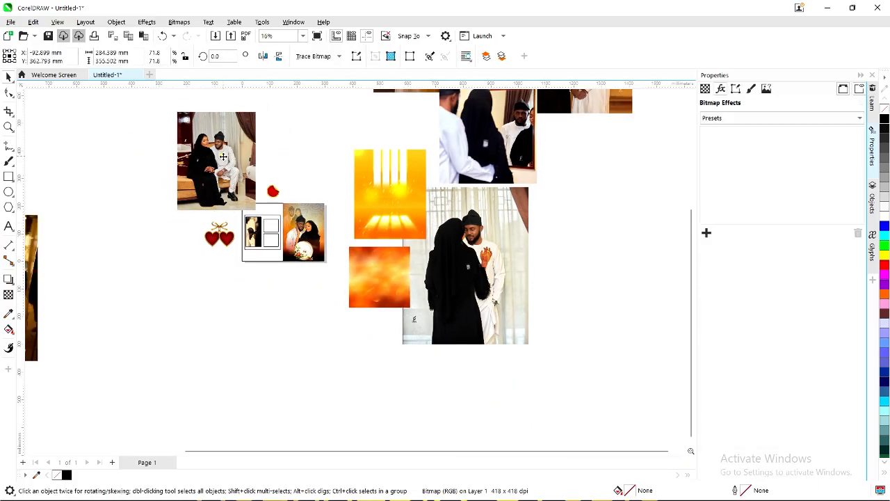
{"action": "left_click_drag", "start_coordinate": [225, 160], "coordinate": [224, 262]}
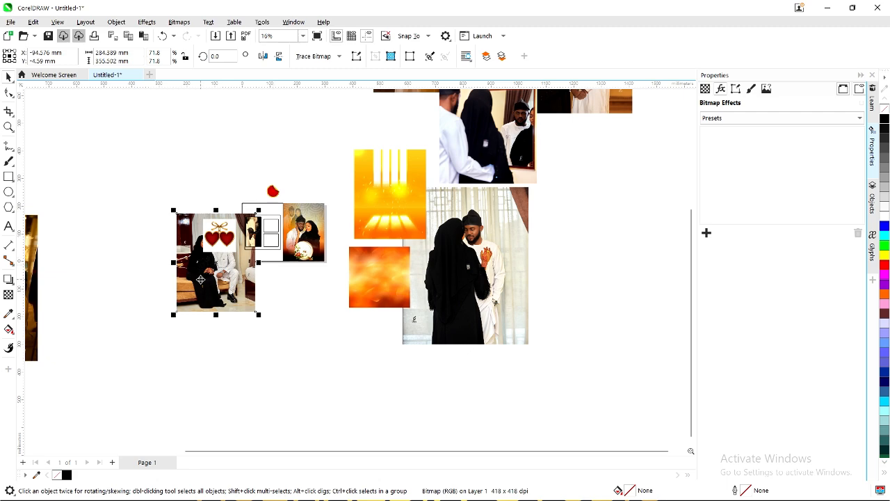
{"action": "scroll", "coordinate": [200, 279], "scroll_direction": "up", "scroll_amount": 1}
{"action": "left_click_drag", "start_coordinate": [568, 277], "coordinate": [354, 296]}
{"action": "scroll", "coordinate": [201, 276], "scroll_direction": "up", "scroll_amount": 1}
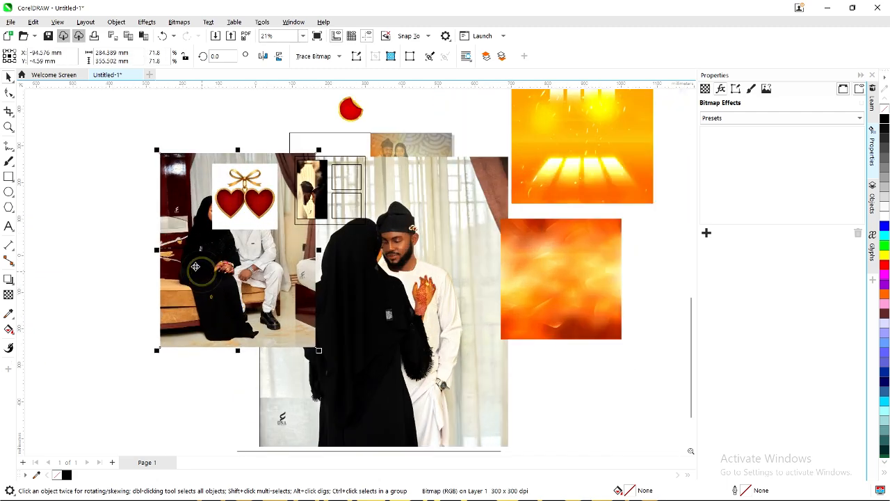
{"action": "left_click_drag", "start_coordinate": [253, 268], "coordinate": [196, 276]}
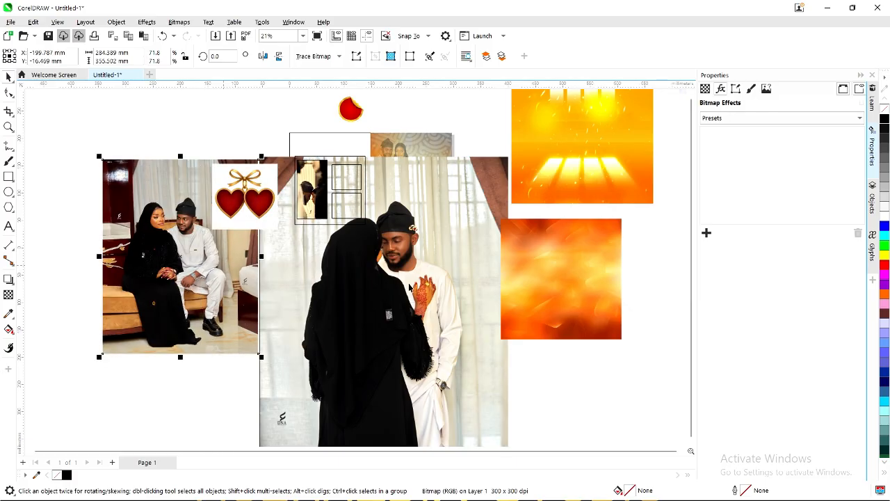
{"action": "scroll", "coordinate": [181, 285], "scroll_direction": "down", "scroll_amount": 2}
{"action": "left_click_drag", "start_coordinate": [95, 296], "coordinate": [184, 244]}
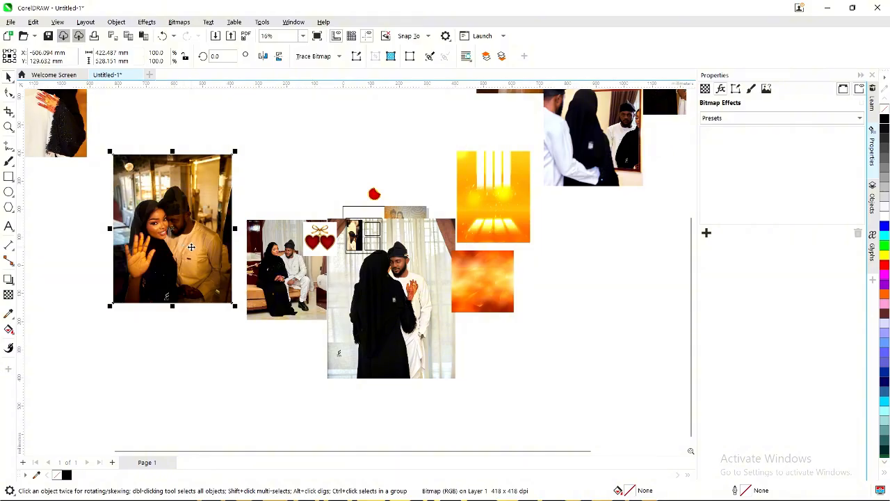
{"action": "key", "text": "Delete"}
Move the embracing photo down beside the grid and the standing photo off to the right.
{"action": "left_click", "coordinate": [66, 133]}
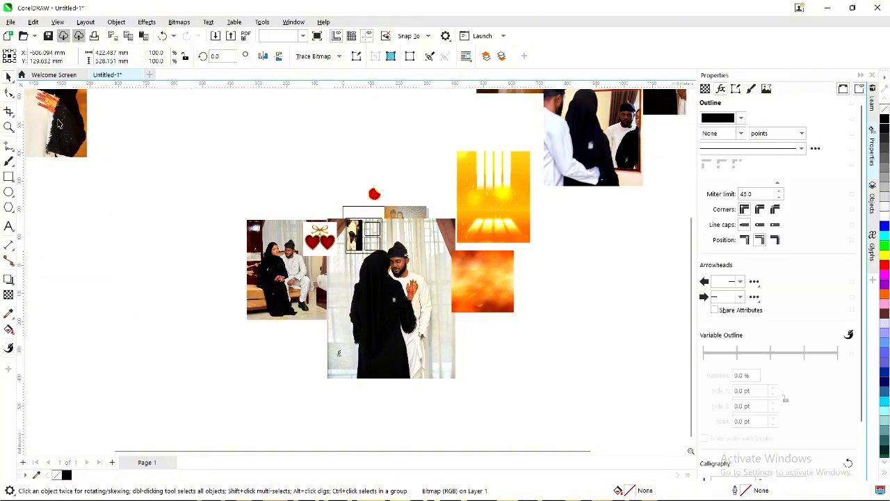
{"action": "left_click_drag", "start_coordinate": [61, 108], "coordinate": [170, 298]}
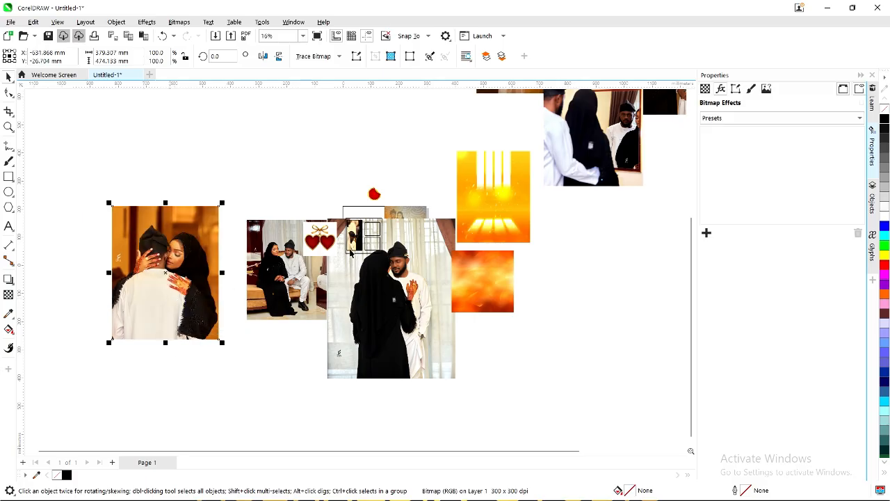
{"action": "scroll", "coordinate": [389, 284], "scroll_direction": "up", "scroll_amount": 1}
{"action": "left_click_drag", "start_coordinate": [393, 297], "coordinate": [513, 326]}
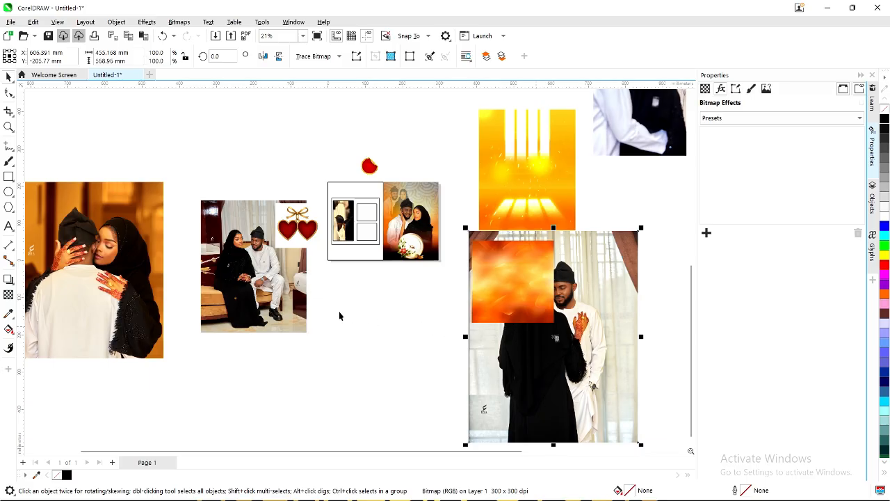
{"action": "left_click_drag", "start_coordinate": [114, 266], "coordinate": [137, 265]}
{"action": "scroll", "coordinate": [255, 257], "scroll_direction": "up", "scroll_amount": 1}
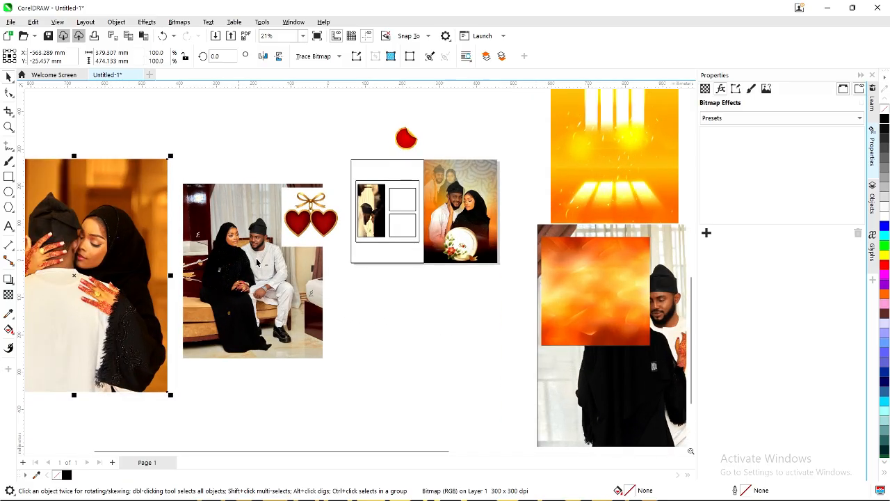
PowerClip the seated couple photo into the lower-right square and shrink it to fit.
{"action": "left_click", "coordinate": [263, 261]}
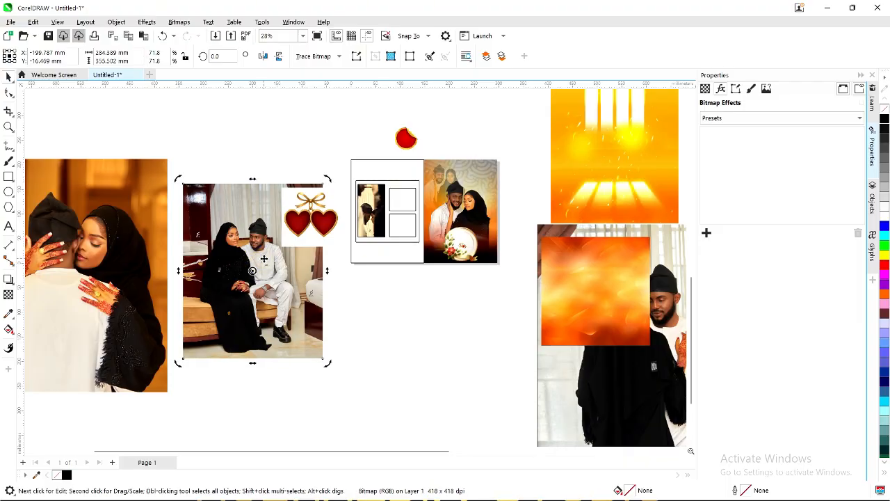
{"action": "right_click", "coordinate": [263, 260]}
{"action": "left_click", "coordinate": [319, 339]}
{"action": "left_click", "coordinate": [401, 226]}
{"action": "left_click", "coordinate": [401, 227], "text": "ctrl"}
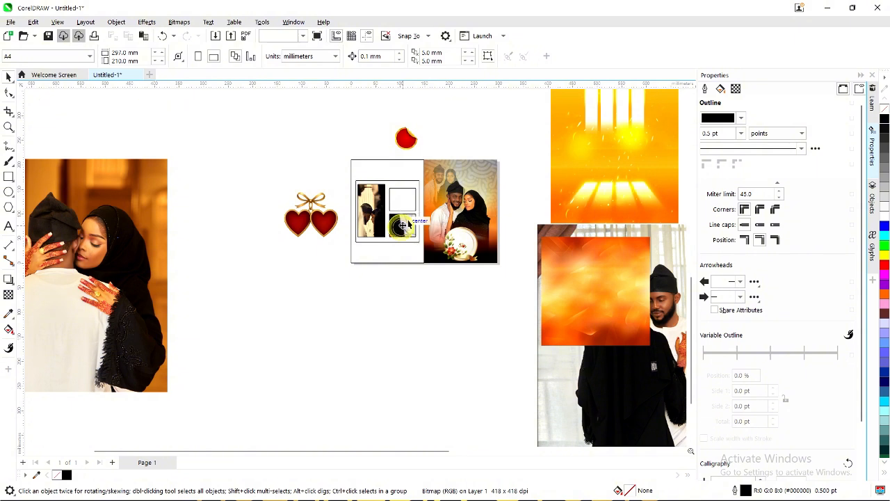
{"action": "left_click_drag", "start_coordinate": [475, 135], "coordinate": [429, 202]}
{"action": "scroll", "coordinate": [407, 224], "scroll_direction": "up", "scroll_amount": 3}
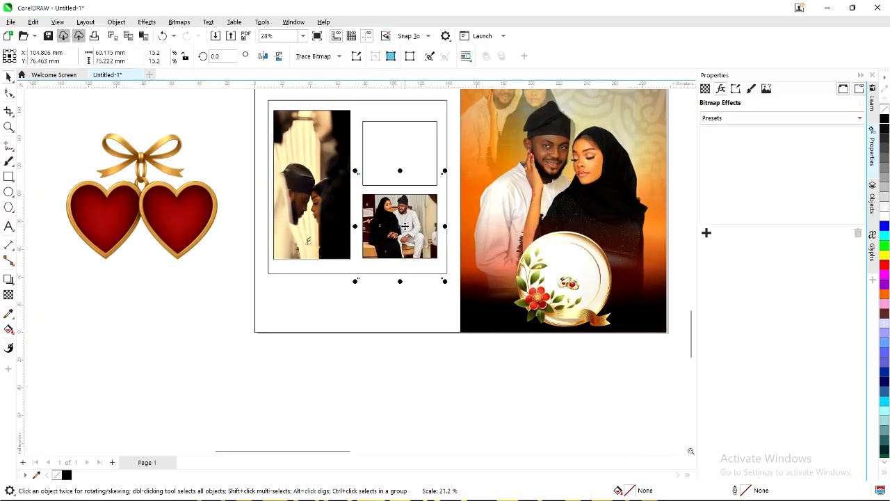
{"action": "scroll", "coordinate": [356, 332], "scroll_direction": "down", "scroll_amount": 3}
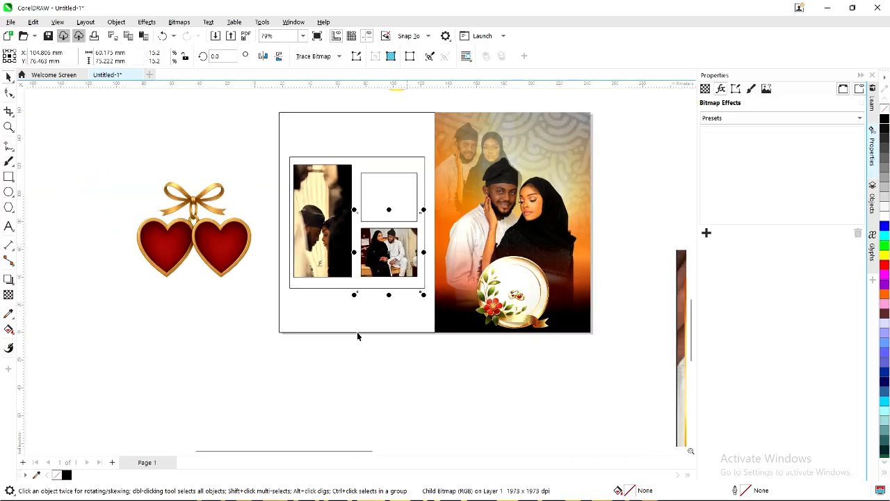
{"action": "scroll", "coordinate": [306, 313], "scroll_direction": "down", "scroll_amount": 3}
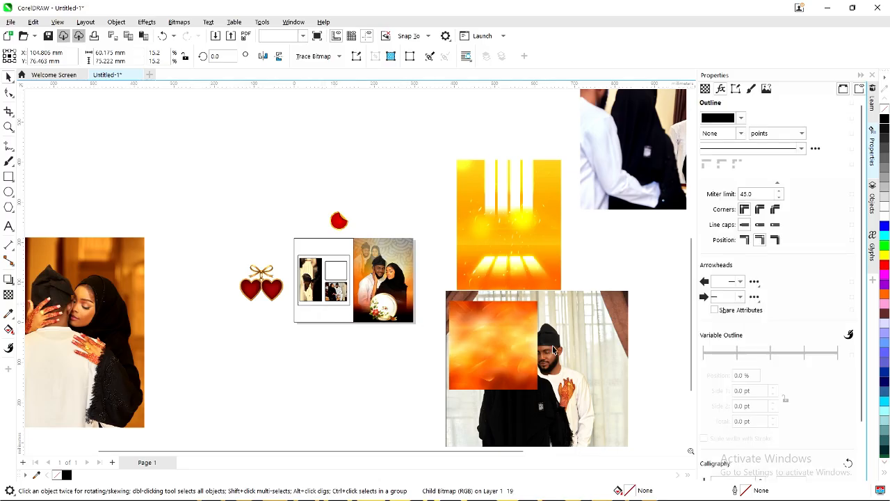
PowerClip the embracing couple photo into the upper-right square.
{"action": "left_click_drag", "start_coordinate": [581, 350], "coordinate": [250, 224]}
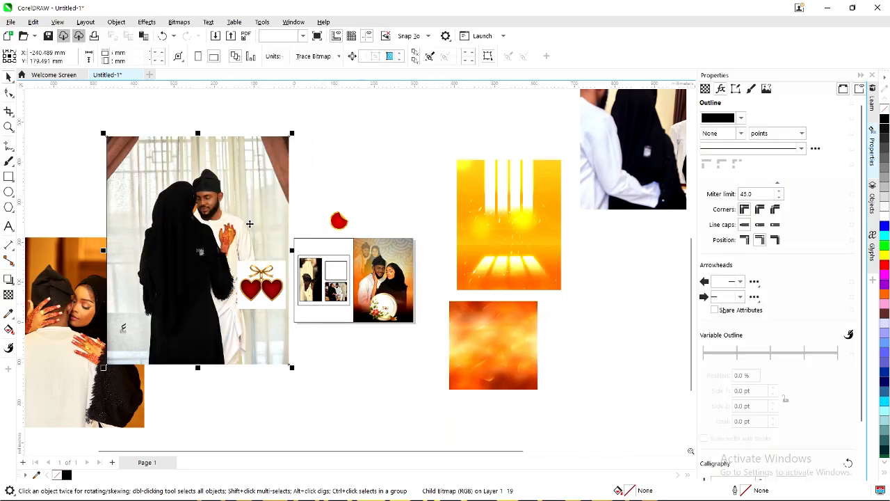
{"action": "right_click", "coordinate": [200, 234]}
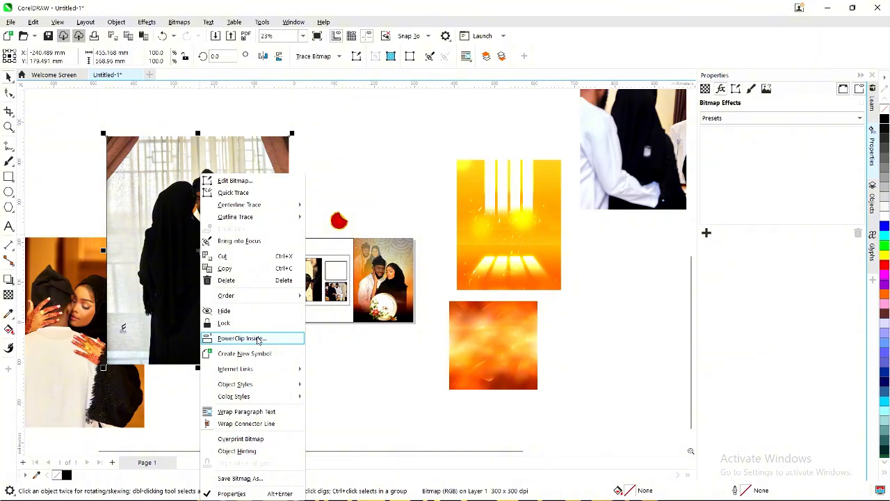
{"action": "left_click", "coordinate": [258, 339]}
{"action": "left_click", "coordinate": [61, 334]}
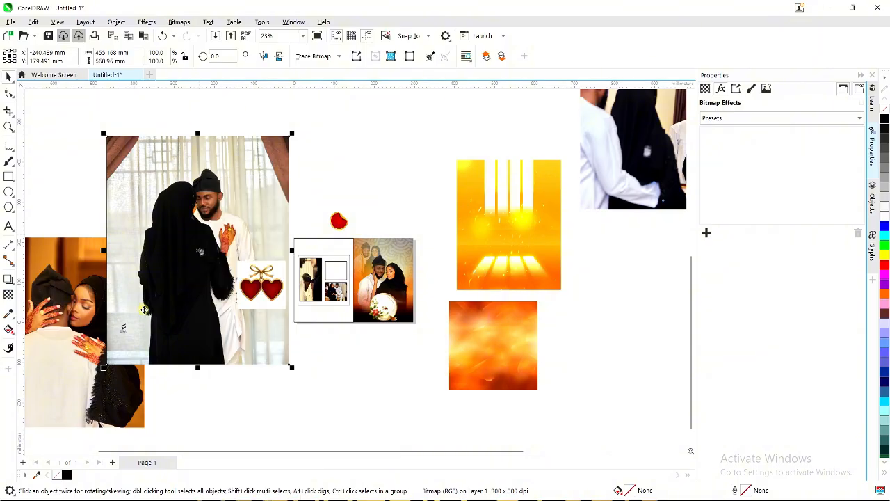
{"action": "right_click", "coordinate": [54, 330]}
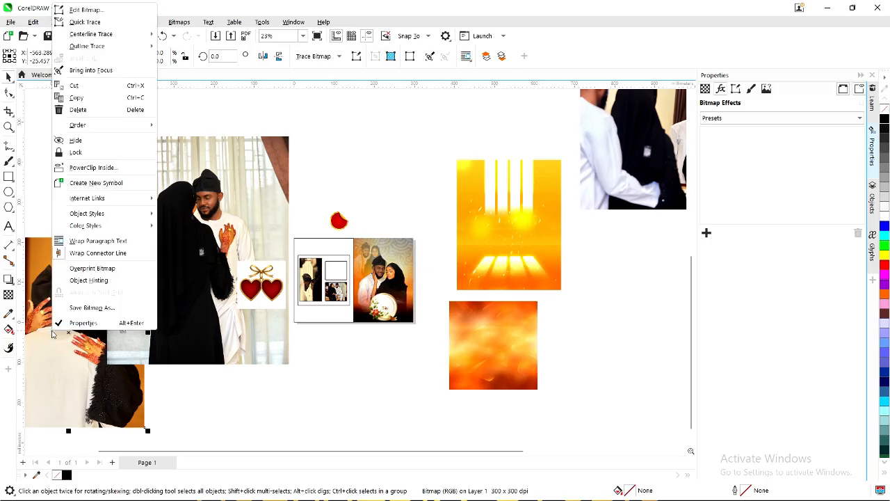
{"action": "left_click", "coordinate": [91, 168]}
{"action": "left_click", "coordinate": [332, 270]}
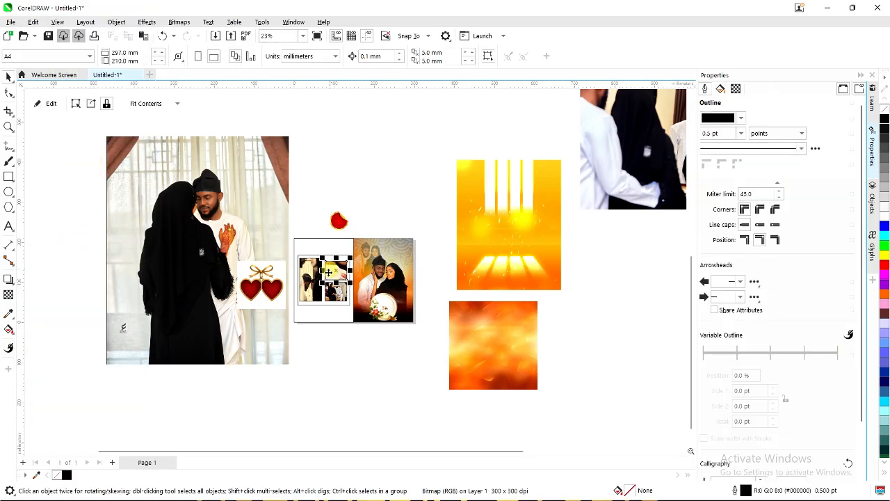
Shrink and shift the embracing photo so it fits its upper-right square.
{"action": "scroll", "coordinate": [333, 270], "scroll_direction": "up", "scroll_amount": 2}
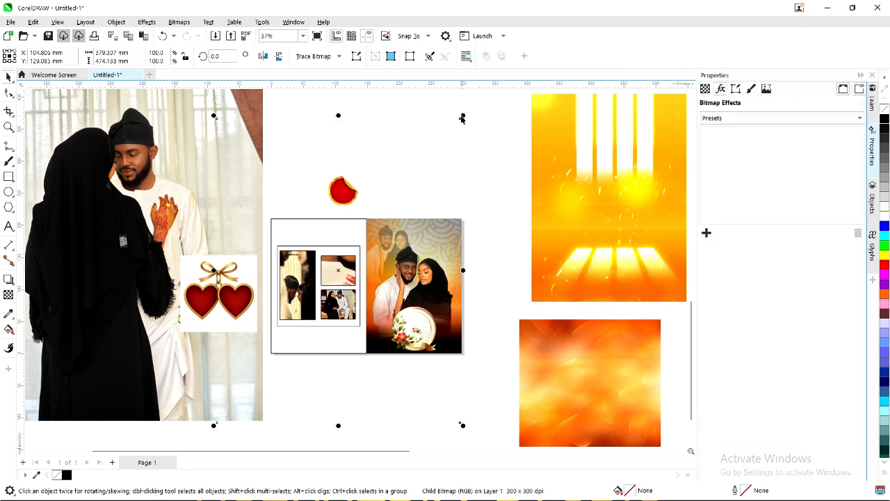
{"action": "left_click", "coordinate": [462, 117]}
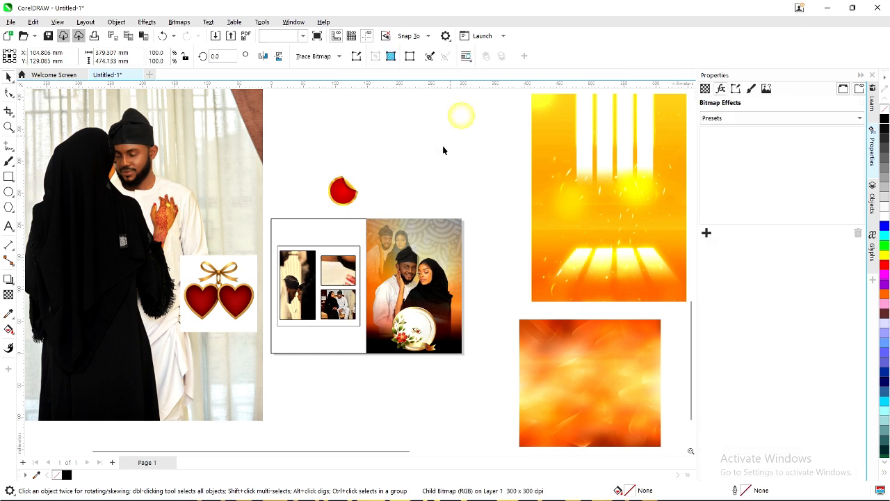
{"action": "left_click", "coordinate": [338, 275]}
{"action": "left_click_drag", "start_coordinate": [464, 114], "coordinate": [372, 228]}
{"action": "scroll", "coordinate": [352, 269], "scroll_direction": "up", "scroll_amount": 2}
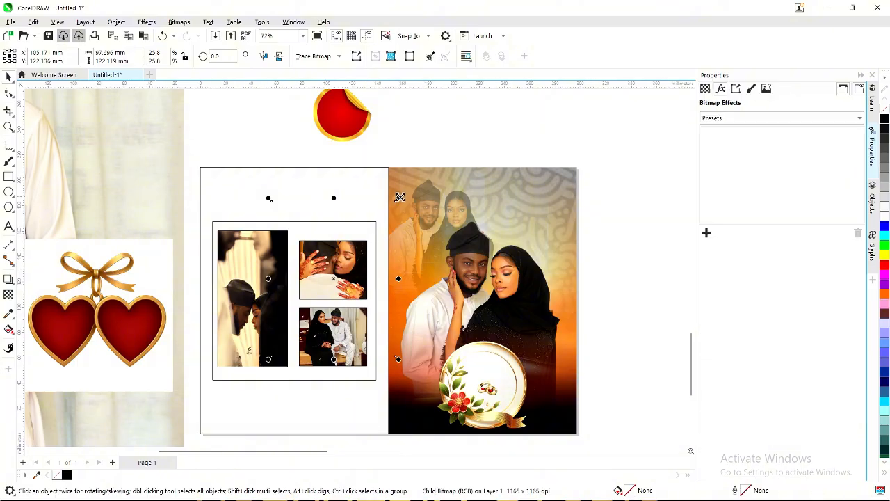
{"action": "left_click_drag", "start_coordinate": [398, 196], "coordinate": [381, 224]}
{"action": "scroll", "coordinate": [349, 272], "scroll_direction": "up", "scroll_amount": 1}
{"action": "left_click_drag", "start_coordinate": [344, 275], "coordinate": [340, 276]}
{"action": "left_click", "coordinate": [359, 128]}
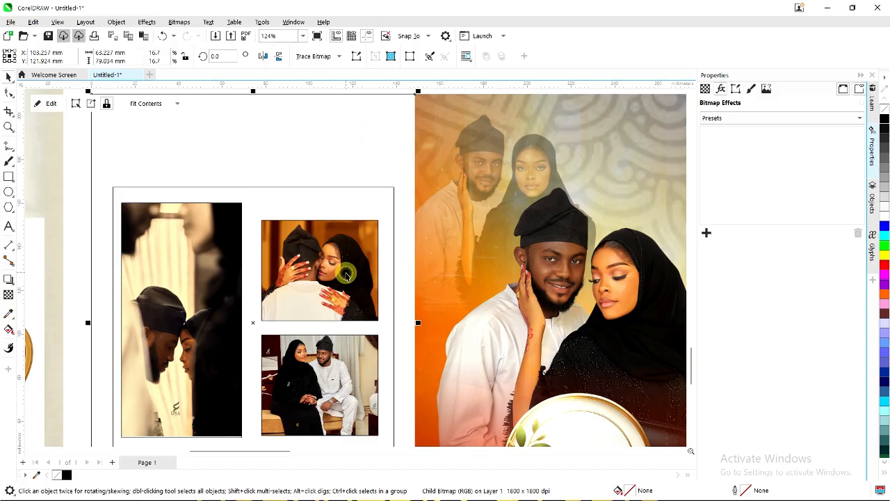
{"action": "scroll", "coordinate": [345, 276], "scroll_direction": "down", "scroll_amount": 1}
Check the filled grid by selecting the stacked and tall photos, then clear the selection.
{"action": "left_click", "coordinate": [329, 341]}
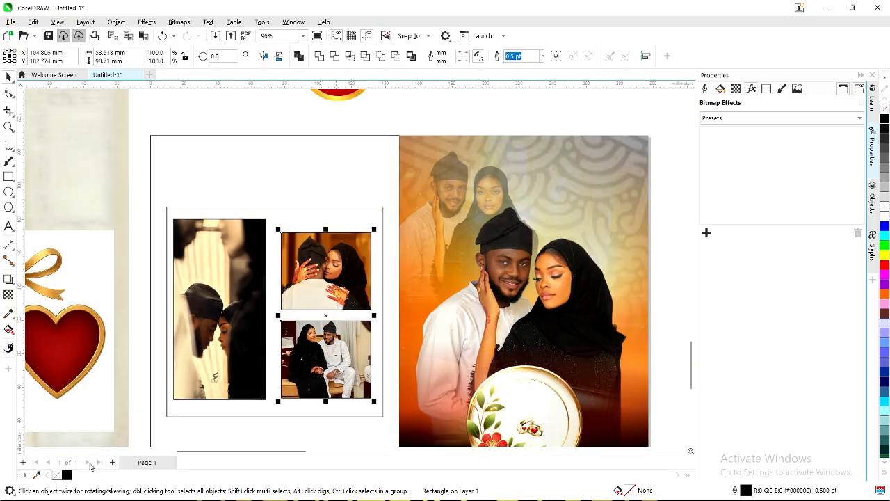
{"action": "scroll", "coordinate": [367, 229], "scroll_direction": "down", "scroll_amount": 2}
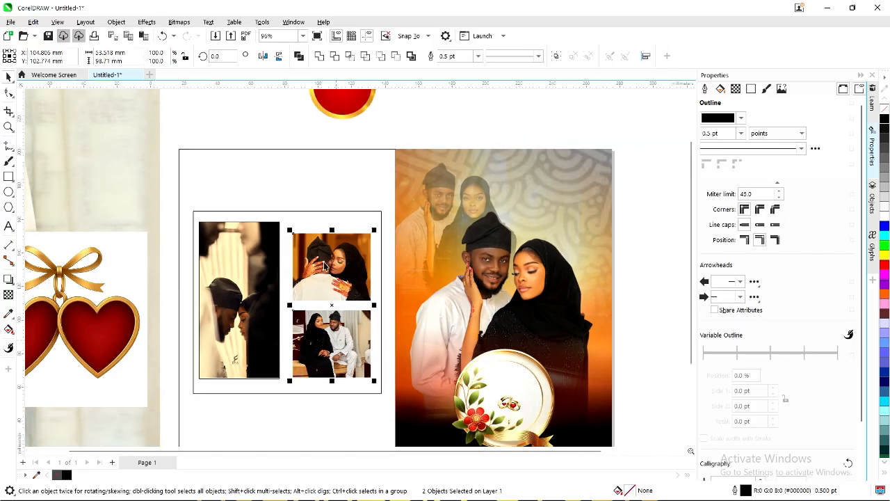
{"action": "scroll", "coordinate": [273, 303], "scroll_direction": "up", "scroll_amount": 2}
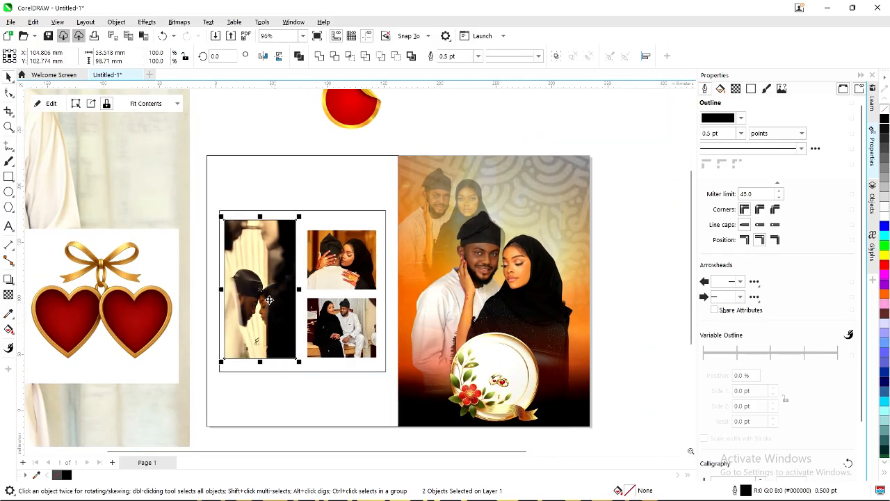
{"action": "left_click", "coordinate": [273, 300]}
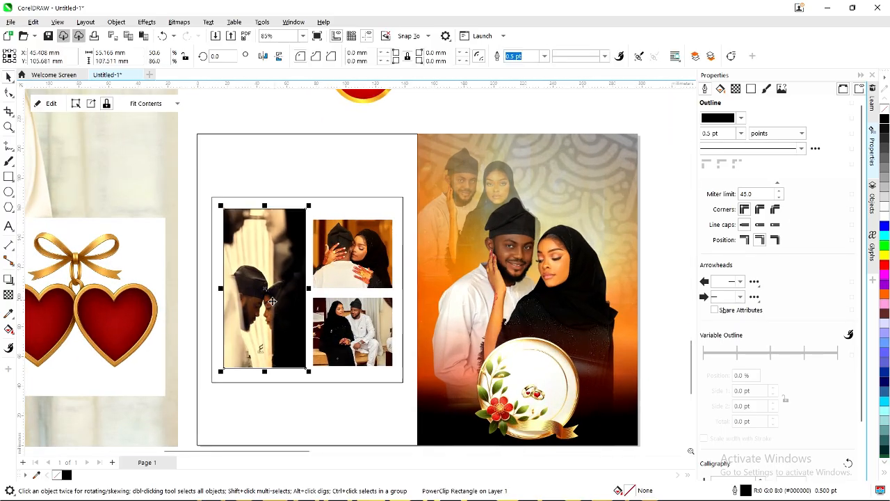
{"action": "scroll", "coordinate": [274, 298], "scroll_direction": "down", "scroll_amount": 1}
{"action": "scroll", "coordinate": [274, 297], "scroll_direction": "down", "scroll_amount": 1}
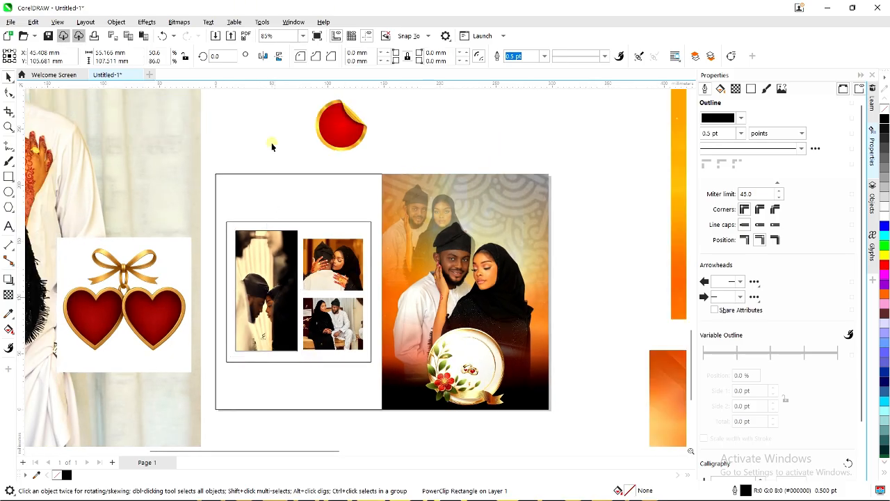
{"action": "scroll", "coordinate": [271, 144], "scroll_direction": "down", "scroll_amount": 1}
{"action": "scroll", "coordinate": [308, 285], "scroll_direction": "down", "scroll_amount": 1}
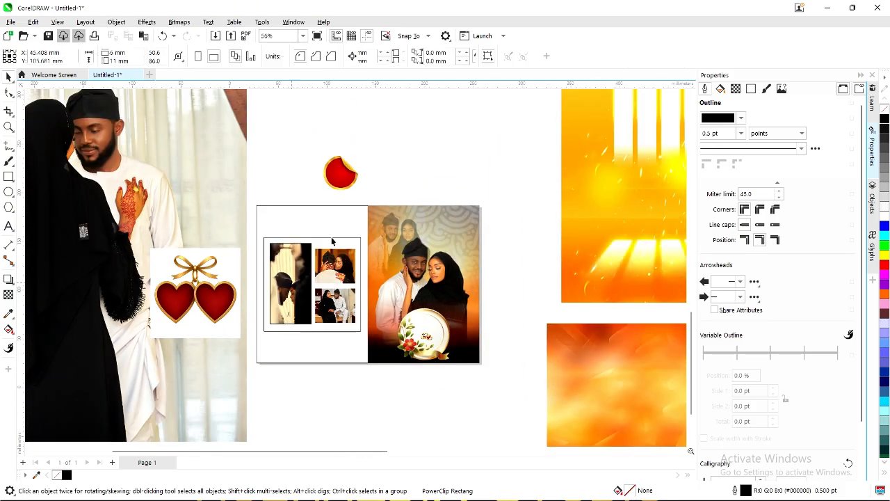
{"action": "left_click", "coordinate": [365, 172]}
{"action": "left_click", "coordinate": [459, 148]}
{"action": "scroll", "coordinate": [472, 311], "scroll_direction": "up", "scroll_amount": 1}
{"action": "scroll", "coordinate": [472, 309], "scroll_direction": "up", "scroll_amount": 4}
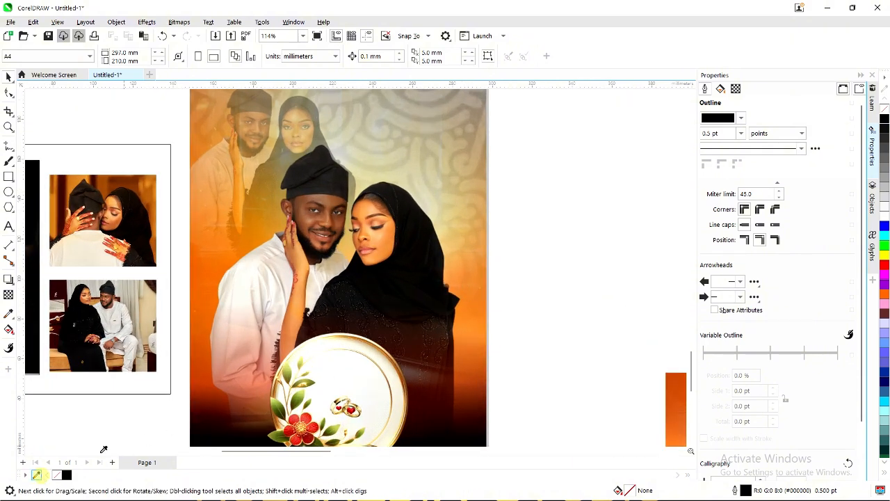
Fill the left panel with the orange sampled from the couple photo.
{"action": "left_click", "coordinate": [461, 260]}
{"action": "scroll", "coordinate": [461, 260], "scroll_direction": "down", "scroll_amount": 3}
{"action": "left_click", "coordinate": [234, 165]}
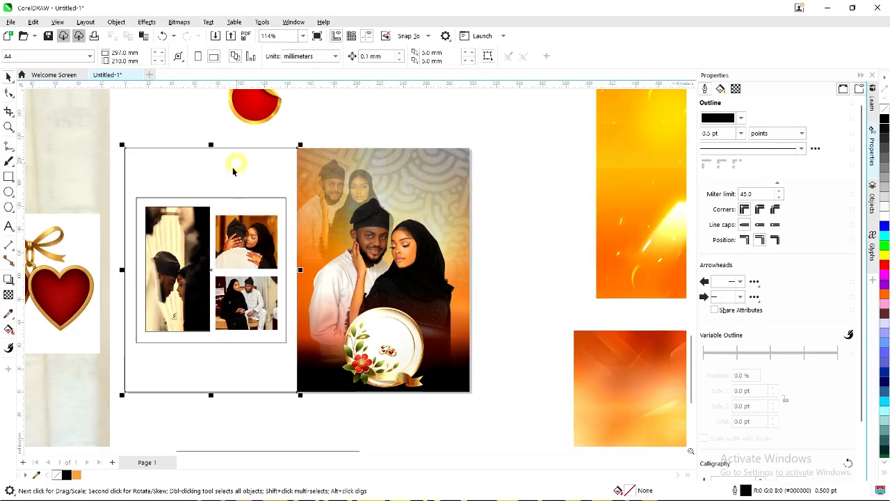
{"action": "left_click", "coordinate": [77, 474]}
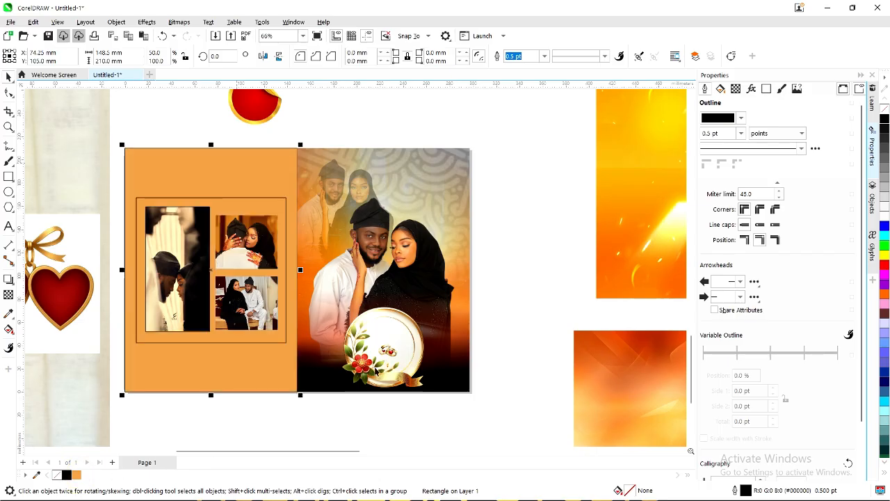
Fade the orange left panel to about 49 transparency so it turns pale peach.
{"action": "scroll", "coordinate": [410, 348], "scroll_direction": "down", "scroll_amount": 1}
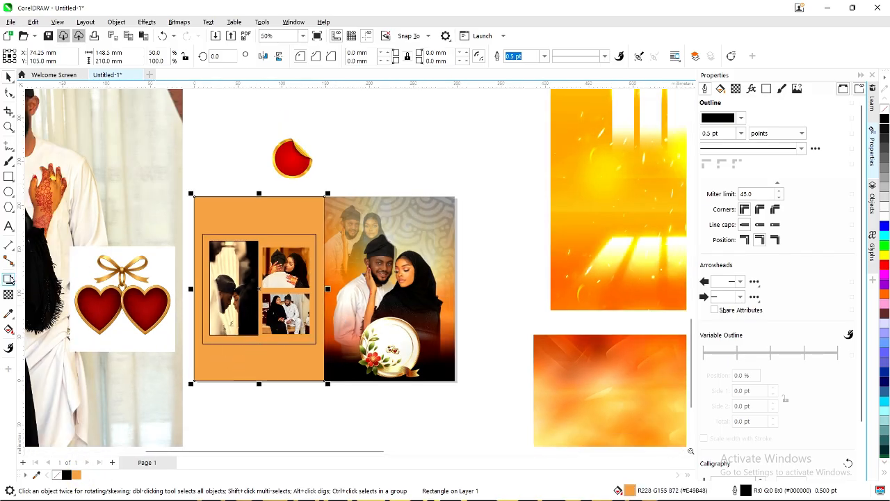
{"action": "left_click", "coordinate": [8, 294]}
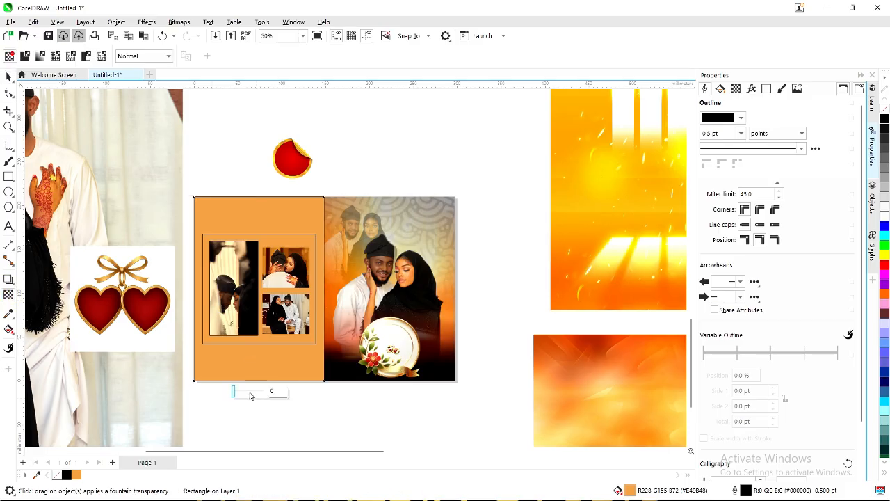
{"action": "left_click_drag", "start_coordinate": [240, 394], "coordinate": [246, 397]}
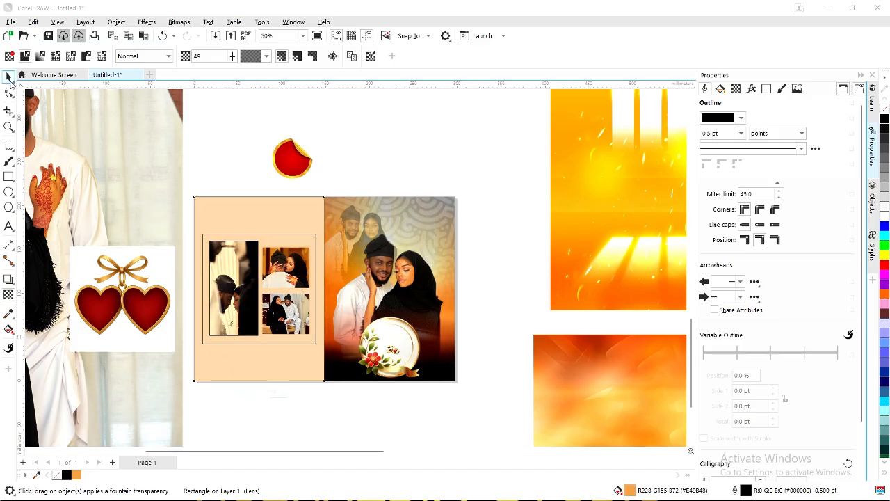
{"action": "left_click", "coordinate": [9, 77]}
Move the couple photo beside the orange images.
{"action": "left_click", "coordinate": [150, 204]}
{"action": "scroll", "coordinate": [160, 212], "scroll_direction": "down", "scroll_amount": 1}
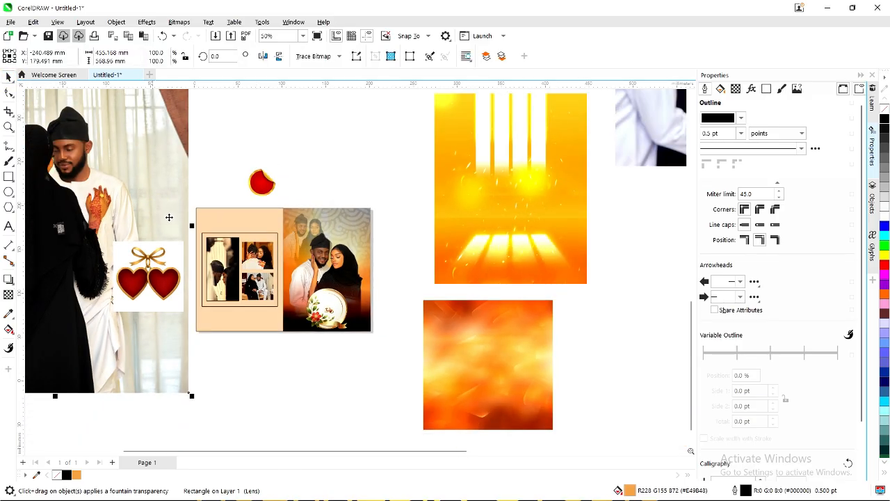
{"action": "left_click", "coordinate": [96, 198]}
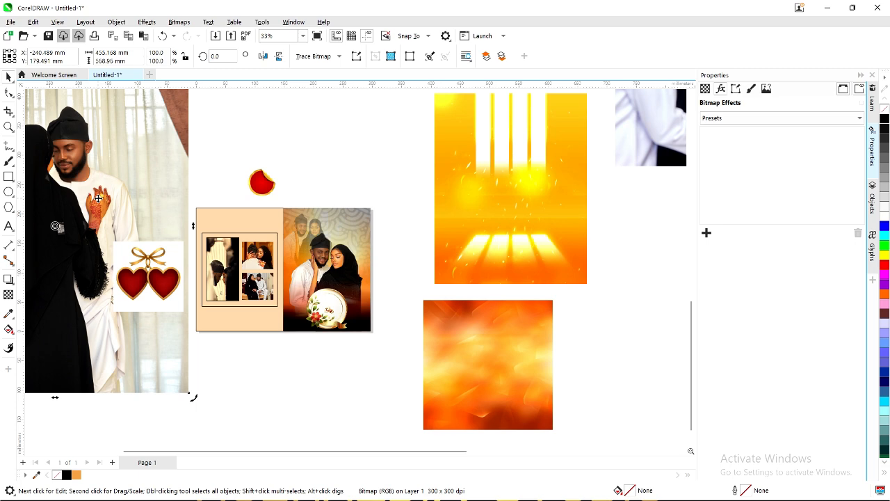
{"action": "scroll", "coordinate": [98, 198], "scroll_direction": "down", "scroll_amount": 1}
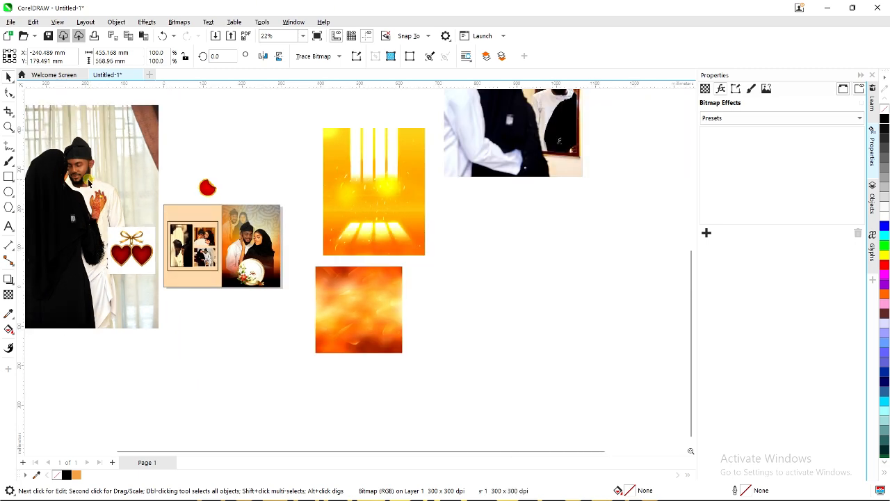
{"action": "left_click", "coordinate": [96, 178]}
{"action": "scroll", "coordinate": [83, 181], "scroll_direction": "down", "scroll_amount": 1}
{"action": "left_click_drag", "start_coordinate": [81, 179], "coordinate": [460, 245]}
PowerClip the couple photo inside the left panel and shrink it to about two-thirds size.
{"action": "right_click", "coordinate": [423, 255]}
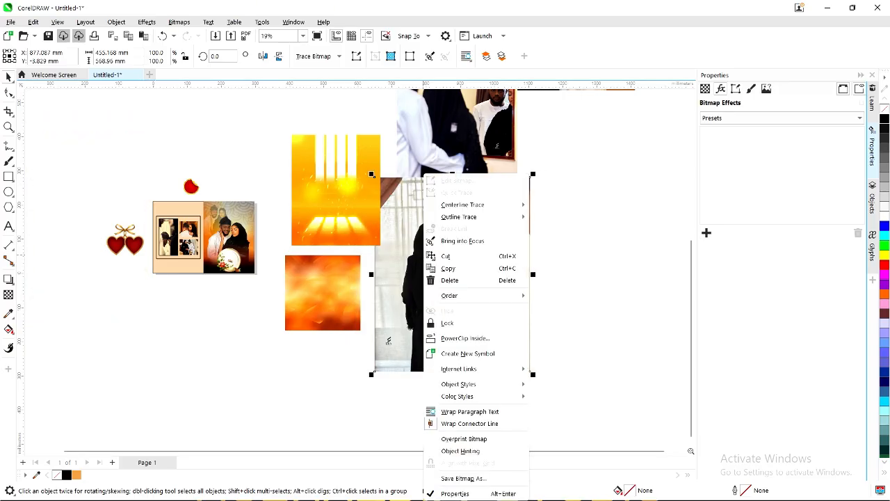
{"action": "left_click", "coordinate": [468, 338]}
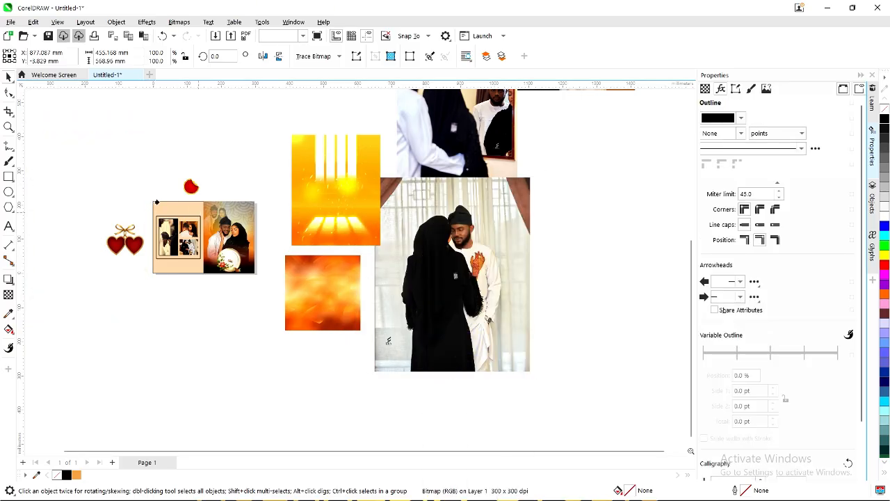
{"action": "left_click", "coordinate": [162, 209]}
{"action": "scroll", "coordinate": [177, 210], "scroll_direction": "up", "scroll_amount": 3}
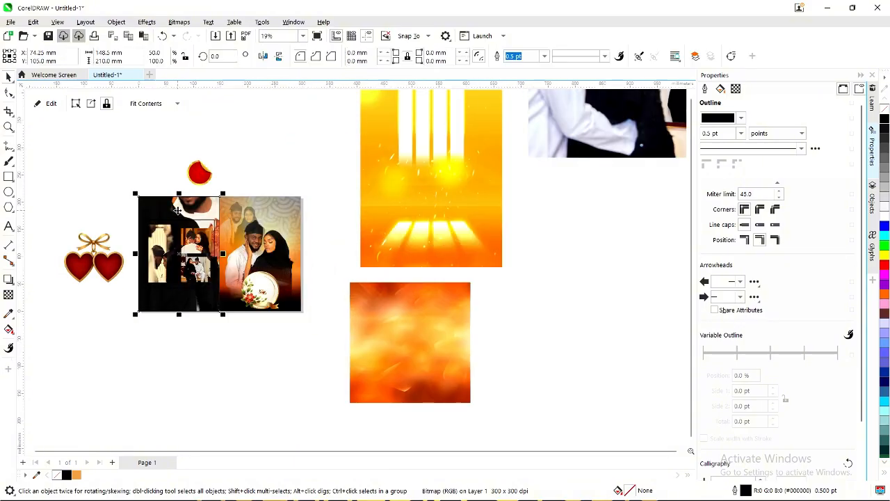
{"action": "left_click", "coordinate": [179, 209]}
{"action": "left_click_drag", "start_coordinate": [179, 209], "coordinate": [177, 219]}
{"action": "left_click_drag", "start_coordinate": [310, 124], "coordinate": [267, 157]}
Fade the clipped couple photo to about 80 transparency and remove the panel's black outline.
{"action": "scroll", "coordinate": [213, 192], "scroll_direction": "up", "scroll_amount": 1}
{"action": "scroll", "coordinate": [196, 217], "scroll_direction": "up", "scroll_amount": 1}
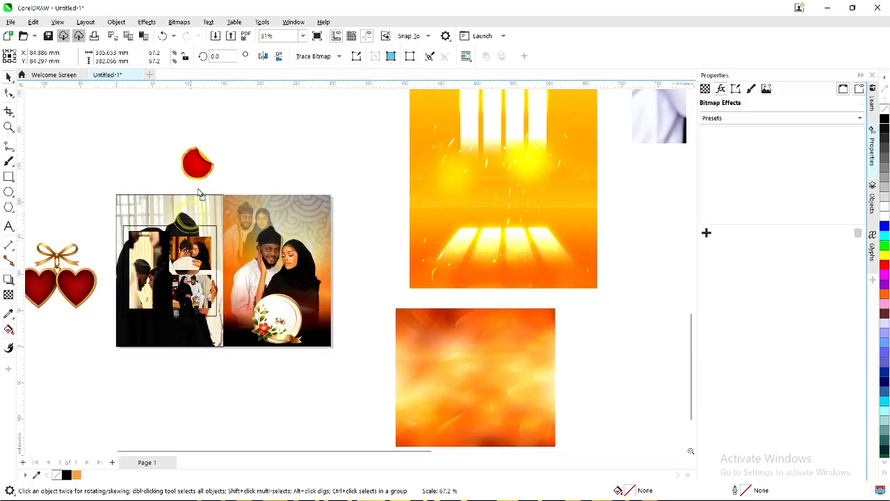
{"action": "left_click", "coordinate": [195, 210]}
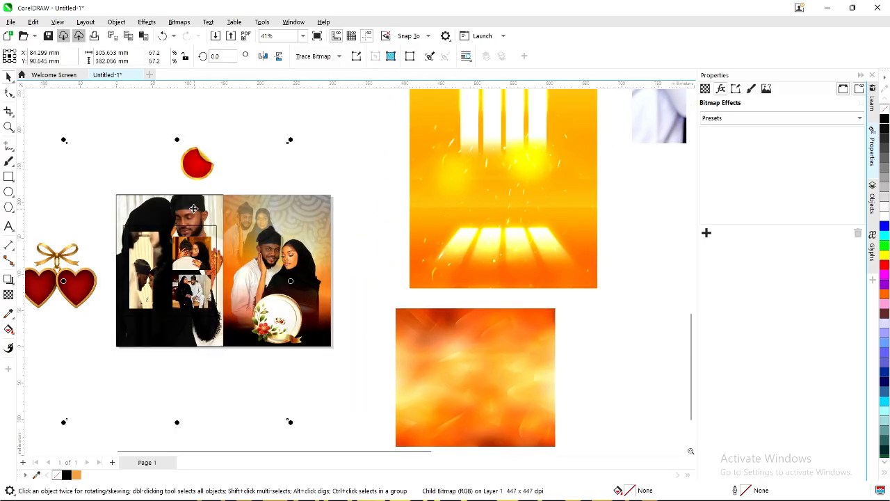
{"action": "left_click", "coordinate": [8, 294]}
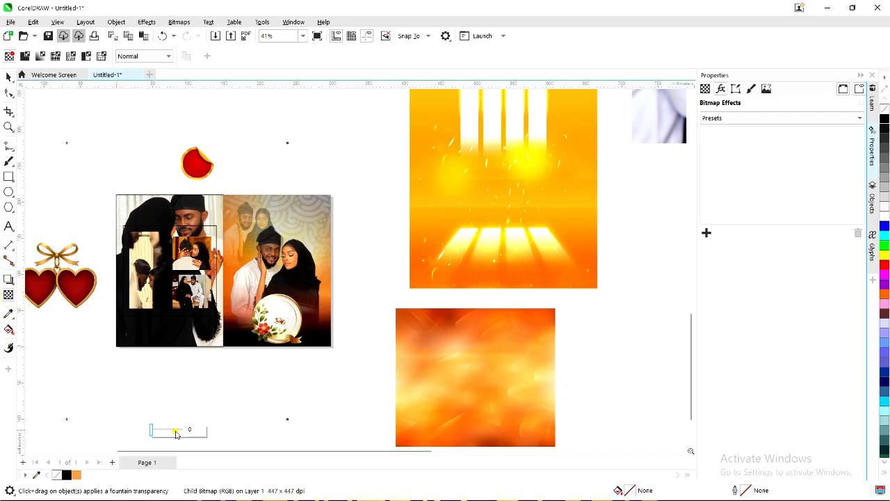
{"action": "left_click", "coordinate": [176, 433]}
{"action": "left_click_drag", "start_coordinate": [176, 433], "coordinate": [179, 433]}
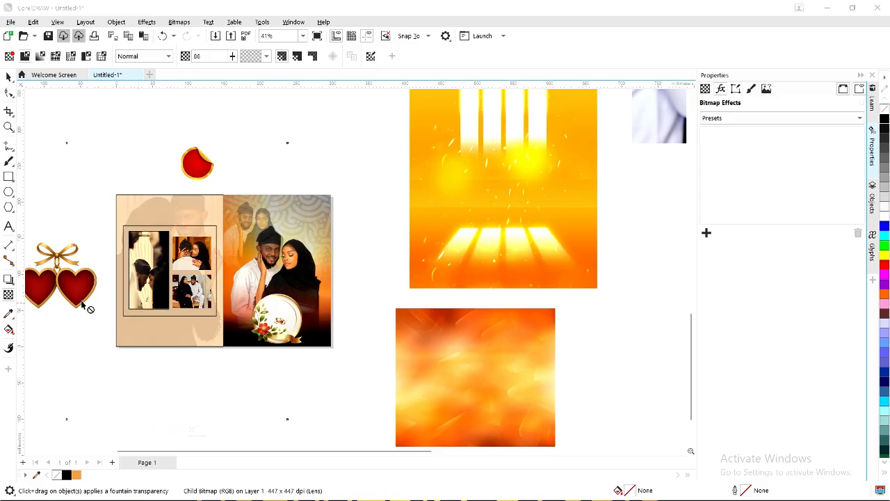
{"action": "left_click", "coordinate": [84, 159]}
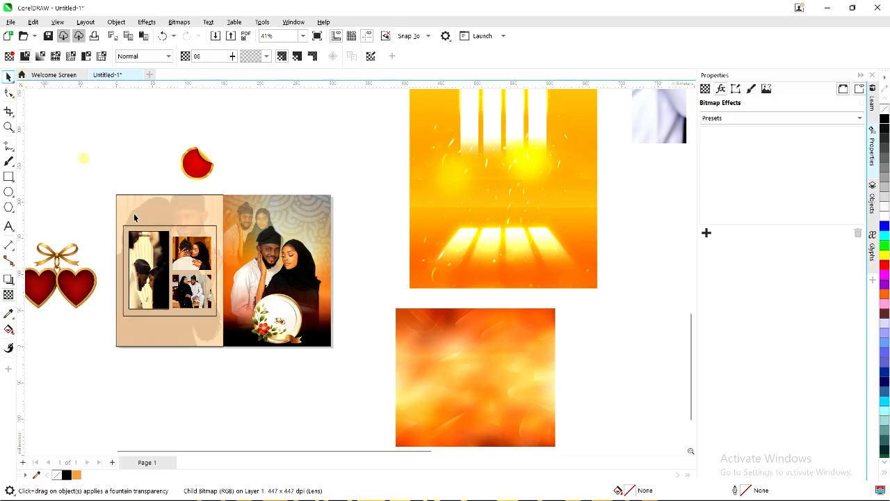
{"action": "left_click", "coordinate": [141, 203]}
{"action": "right_click", "coordinate": [56, 475]}
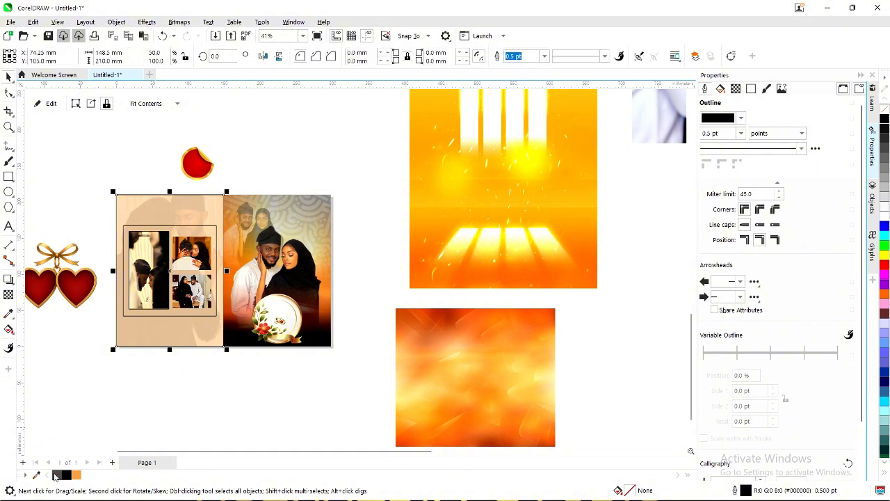
Move the hearts image and the red sticker onto the left page.
{"action": "left_click", "coordinate": [86, 410]}
{"action": "left_click", "coordinate": [56, 288]}
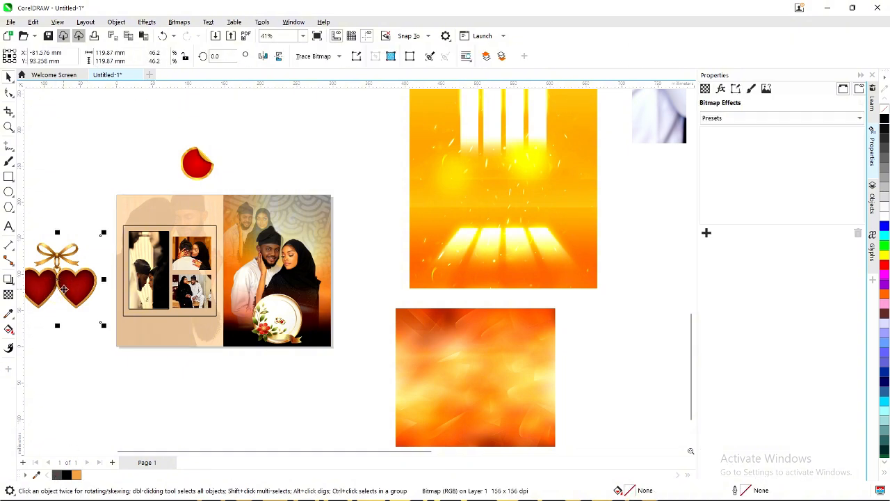
{"action": "left_click_drag", "start_coordinate": [59, 288], "coordinate": [198, 225]}
{"action": "left_click", "coordinate": [200, 166]}
{"action": "scroll", "coordinate": [196, 169], "scroll_direction": "up", "scroll_amount": 1}
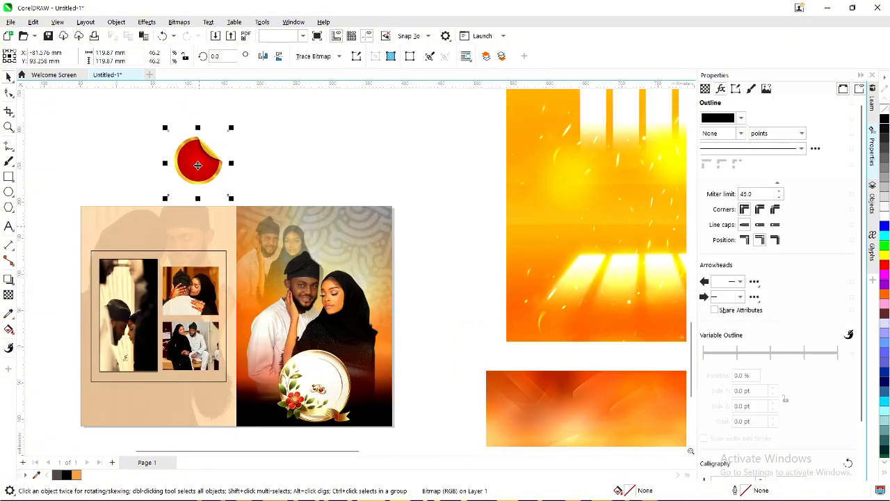
{"action": "left_click_drag", "start_coordinate": [199, 161], "coordinate": [178, 222]}
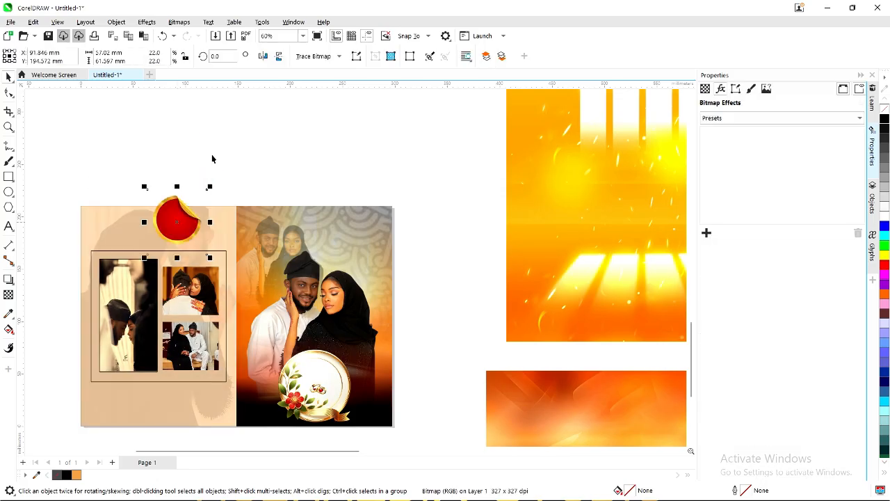
Shrink the red sticker and tuck it onto the photo frame's bottom edge.
{"action": "left_click_drag", "start_coordinate": [212, 186], "coordinate": [202, 185]}
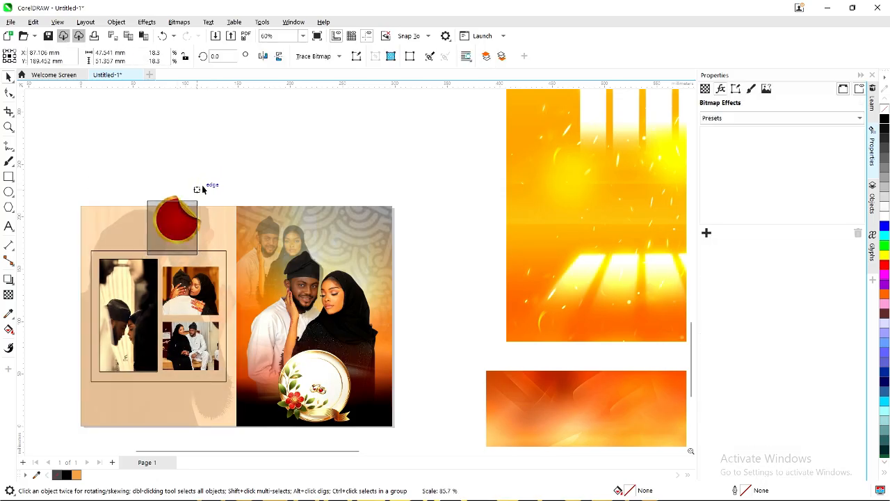
{"action": "scroll", "coordinate": [202, 185], "scroll_direction": "down", "scroll_amount": 2}
{"action": "scroll", "coordinate": [182, 221], "scroll_direction": "up", "scroll_amount": 3}
{"action": "scroll", "coordinate": [182, 221], "scroll_direction": "down", "scroll_amount": 2}
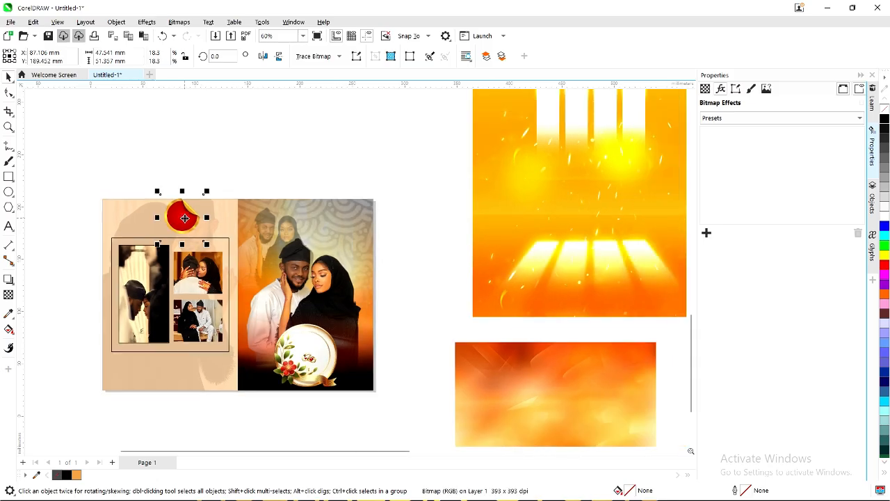
{"action": "left_click_drag", "start_coordinate": [187, 215], "coordinate": [178, 336]}
{"action": "scroll", "coordinate": [177, 356], "scroll_direction": "up", "scroll_amount": 1}
{"action": "scroll", "coordinate": [177, 359], "scroll_direction": "up", "scroll_amount": 2}
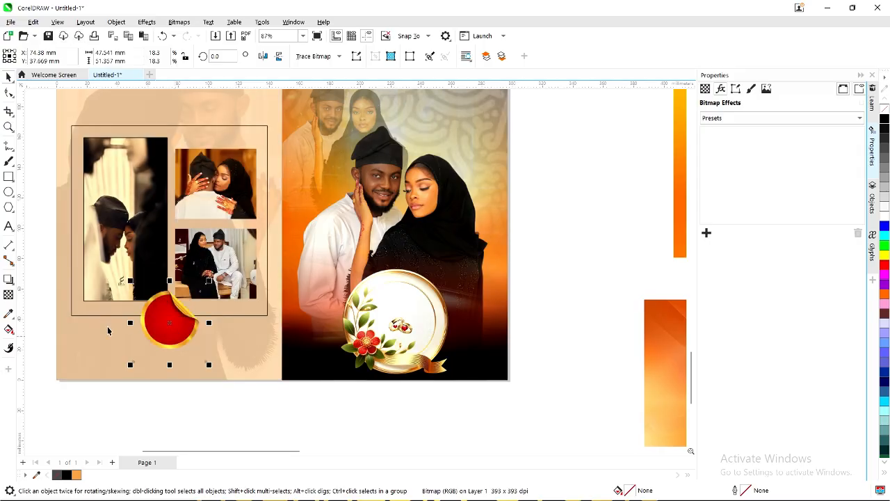
{"action": "scroll", "coordinate": [175, 336], "scroll_direction": "up", "scroll_amount": 1}
{"action": "left_click_drag", "start_coordinate": [177, 339], "coordinate": [177, 322]}
{"action": "scroll", "coordinate": [221, 335], "scroll_direction": "down", "scroll_amount": 1}
{"action": "scroll", "coordinate": [241, 332], "scroll_direction": "down", "scroll_amount": 1}
Fill the left page's photo frame with white.
{"action": "left_click", "coordinate": [79, 262]}
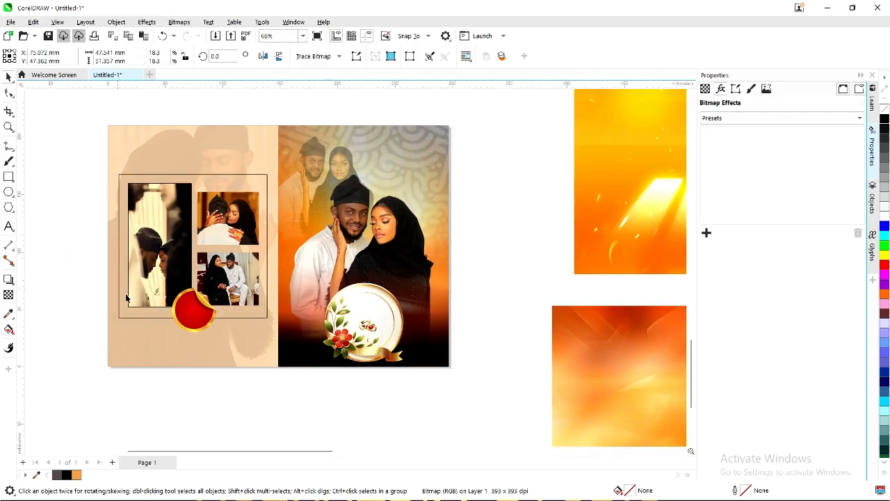
{"action": "scroll", "coordinate": [171, 182], "scroll_direction": "up", "scroll_amount": 1}
{"action": "left_click", "coordinate": [176, 177]}
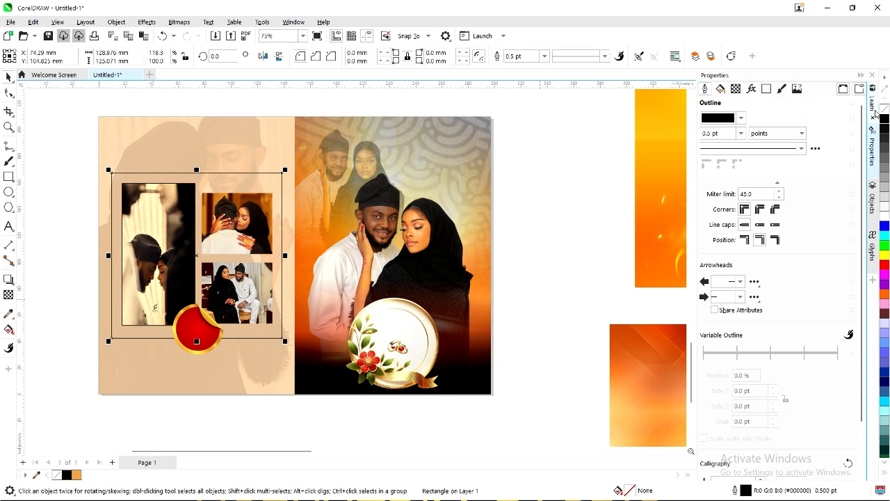
{"action": "left_click", "coordinate": [885, 218]}
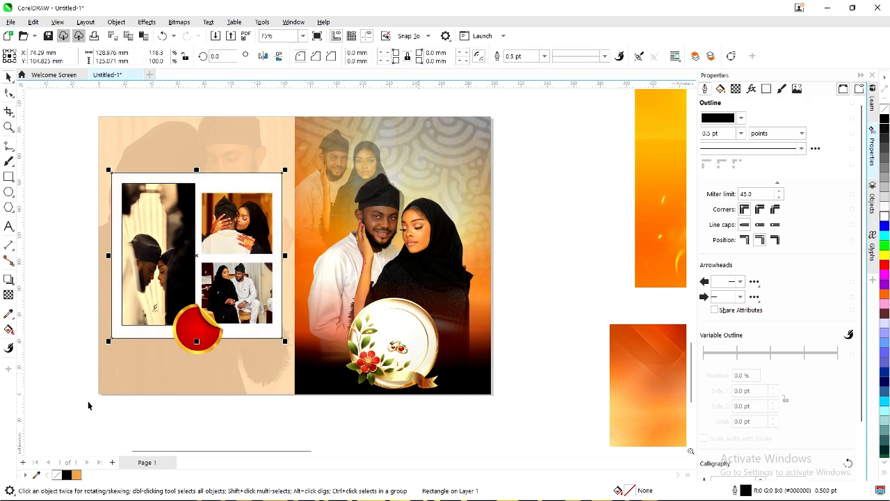
{"action": "left_click", "coordinate": [61, 252]}
{"action": "left_click", "coordinate": [159, 247]}
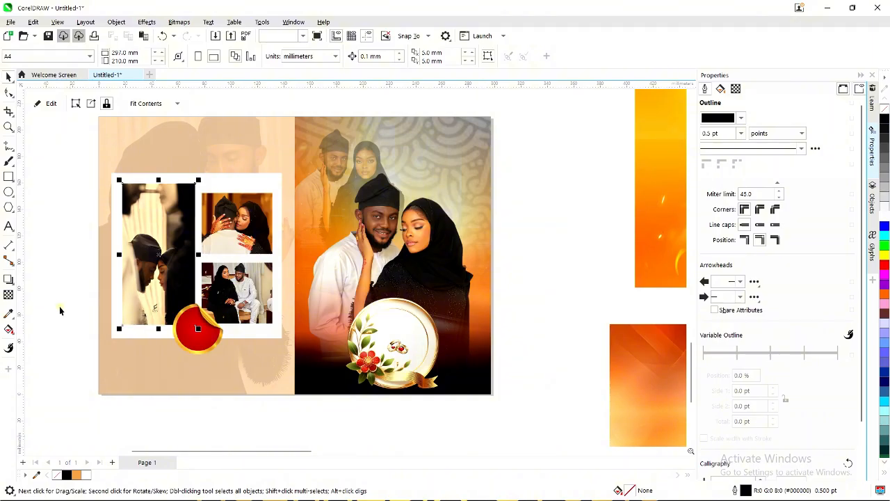
{"action": "left_click", "coordinate": [72, 333]}
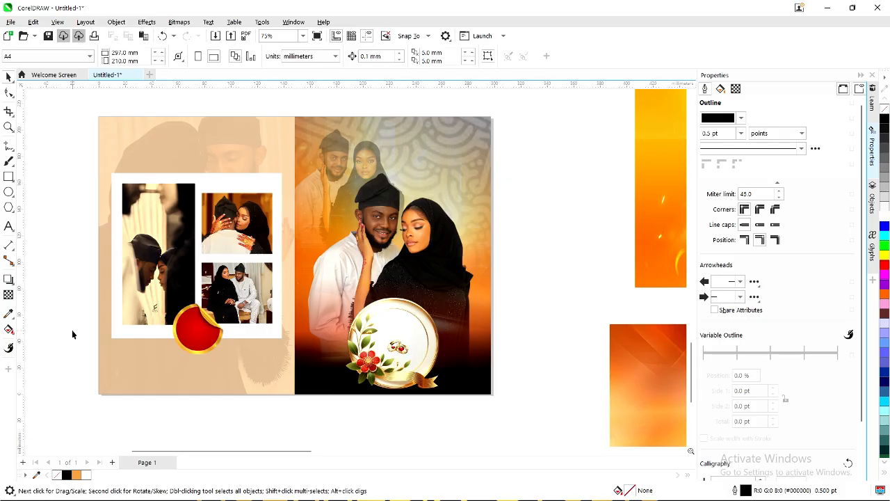
Enlarge the red sticker to about 22.6%.
{"action": "left_click", "coordinate": [195, 342]}
{"action": "scroll", "coordinate": [195, 341], "scroll_direction": "up", "scroll_amount": 2}
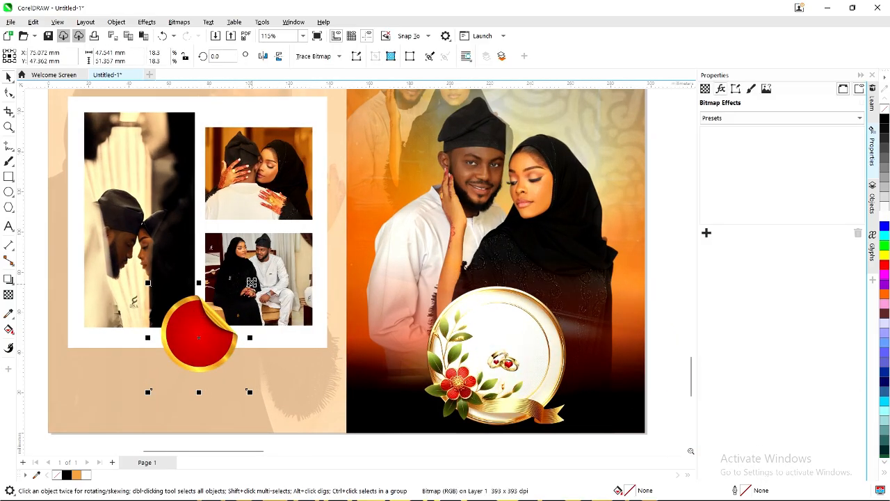
{"action": "left_click_drag", "start_coordinate": [249, 283], "coordinate": [267, 274]}
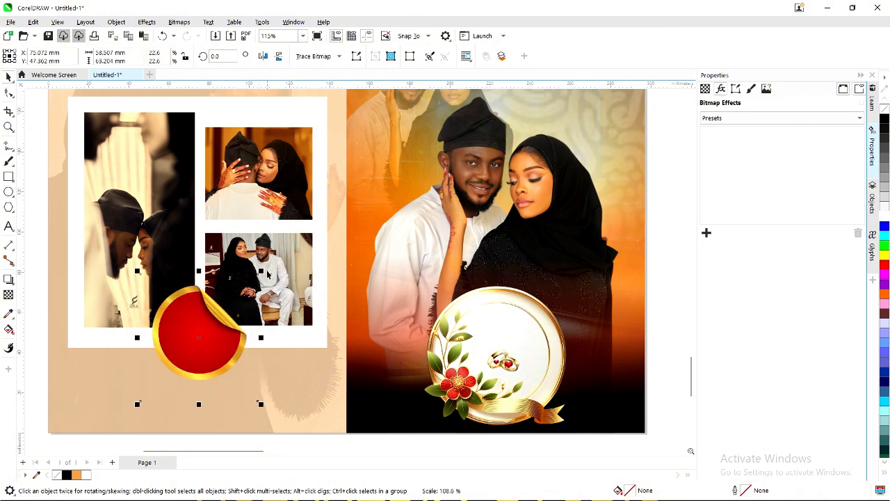
{"action": "scroll", "coordinate": [205, 384], "scroll_direction": "down", "scroll_amount": 2}
{"action": "left_click", "coordinate": [76, 266]}
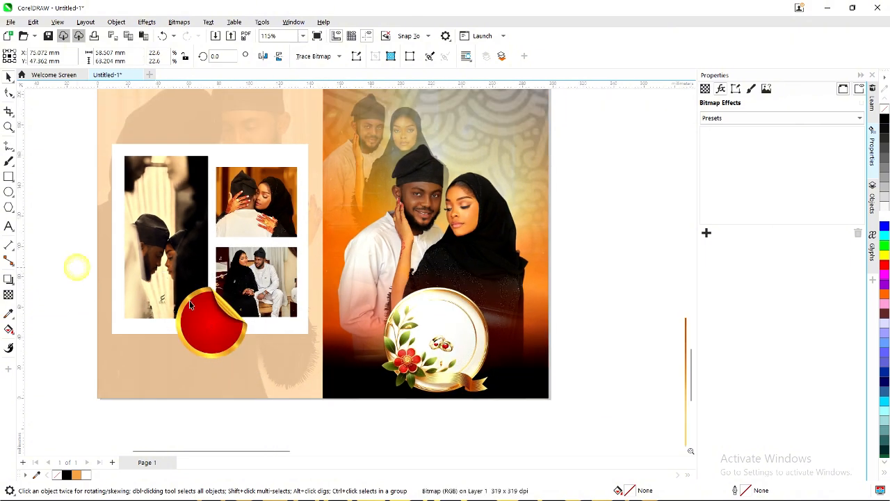
{"action": "scroll", "coordinate": [223, 295], "scroll_direction": "down", "scroll_amount": 1}
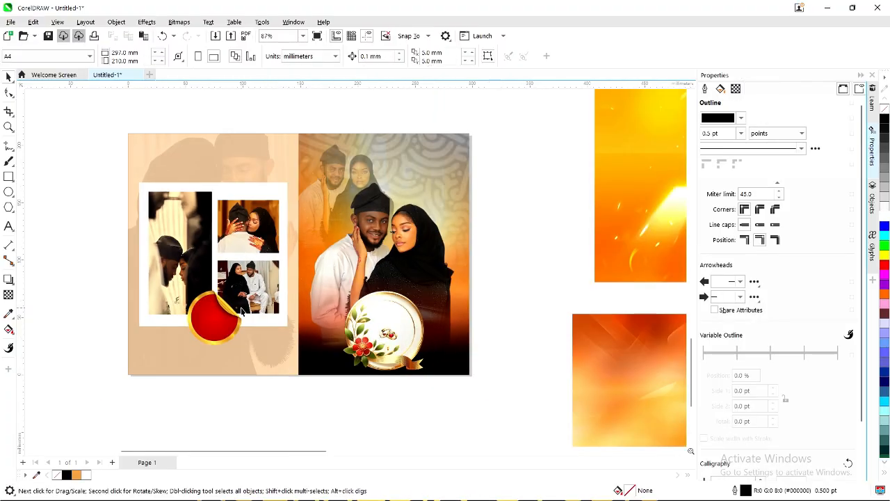
Select the gold ring emblem inside the right panel's PowerClip frame.
{"action": "left_click", "coordinate": [389, 345]}
{"action": "left_click", "coordinate": [390, 360]}
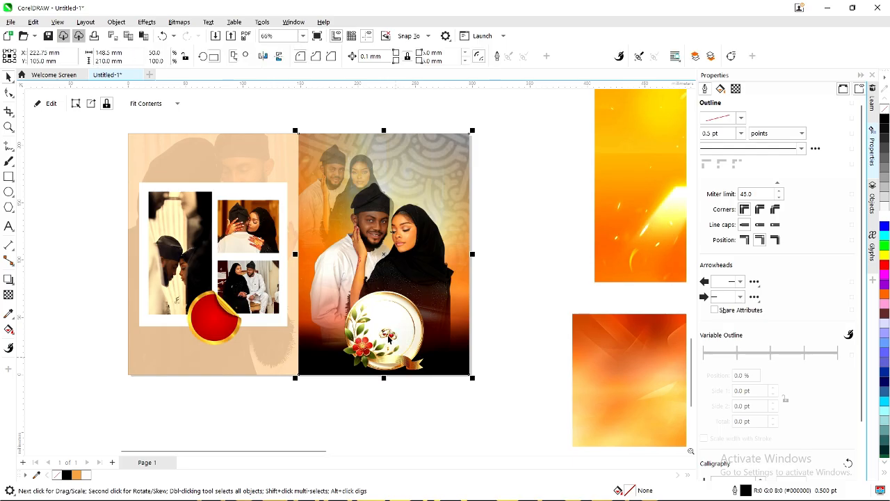
{"action": "left_click", "coordinate": [391, 360]}
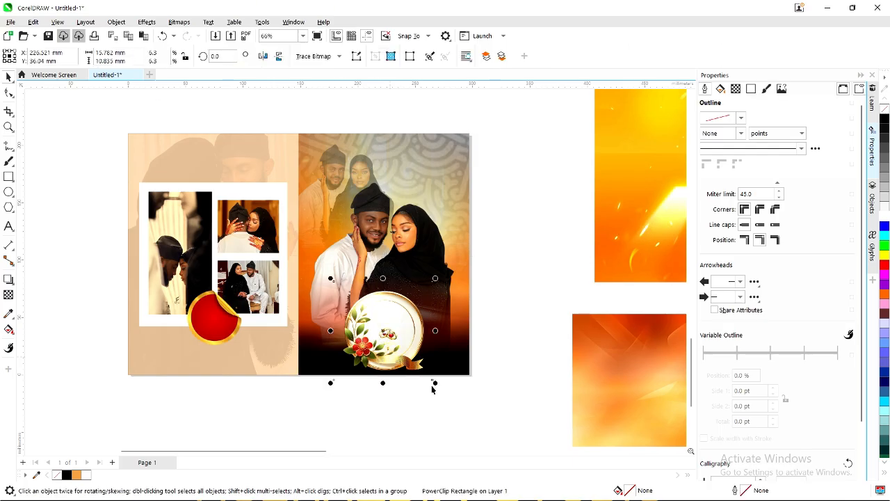
Shrink the gold ring emblem slightly, to about 94%.
{"action": "scroll", "coordinate": [437, 387], "scroll_direction": "up", "scroll_amount": 1}
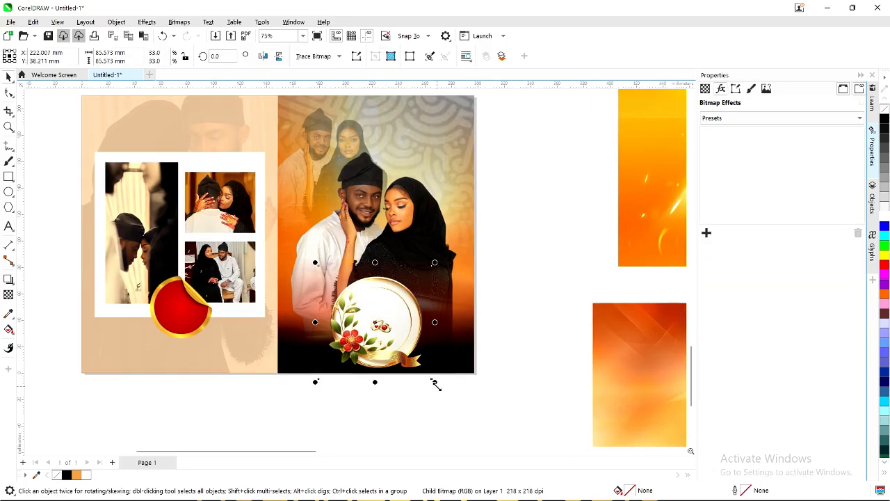
{"action": "left_click_drag", "start_coordinate": [437, 384], "coordinate": [432, 380]}
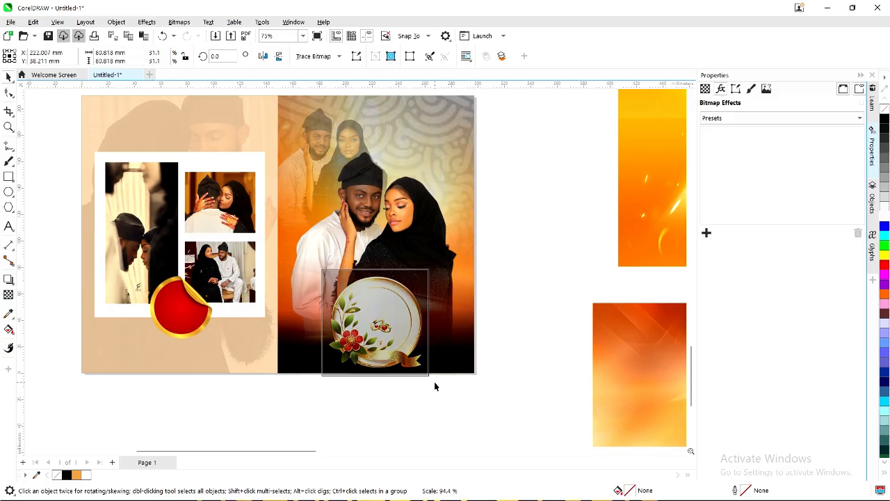
{"action": "left_click", "coordinate": [367, 209]}
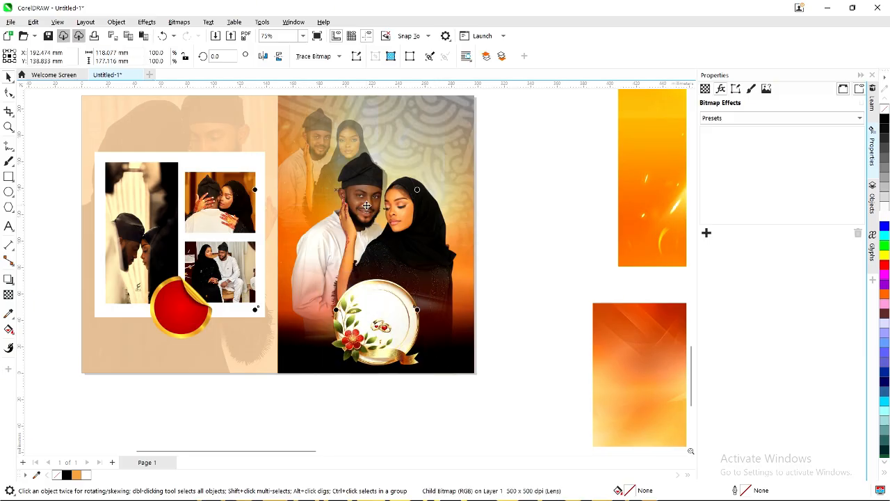
Shift the couple images slightly upward on the right panel, undoing an accidental bring-to-front.
{"action": "left_click", "coordinate": [420, 219], "text": "ctrl"}
{"action": "mouse_move", "coordinate": [422, 234]}
{"action": "left_mouse_down"}
{"action": "mouse_move", "coordinate": [423, 218]}
{"action": "mouse_move", "coordinate": [408, 229]}
{"action": "left_mouse_up"}
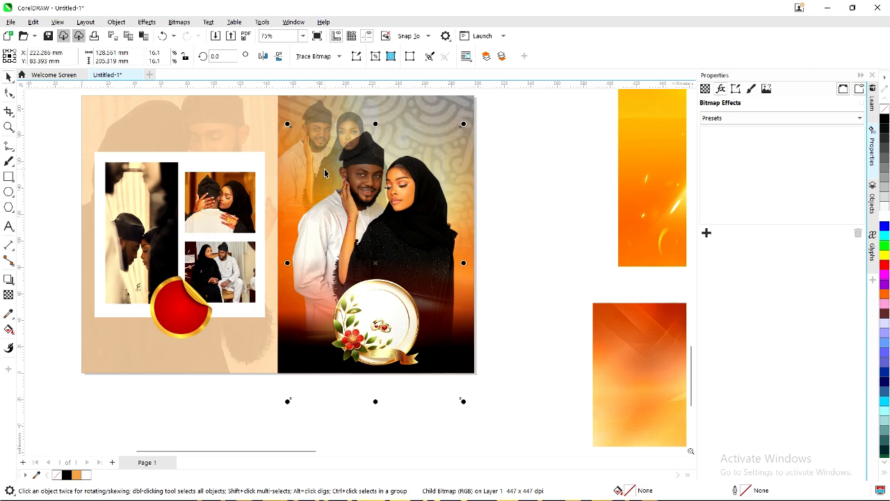
{"action": "key", "text": "shift+Page_Up"}
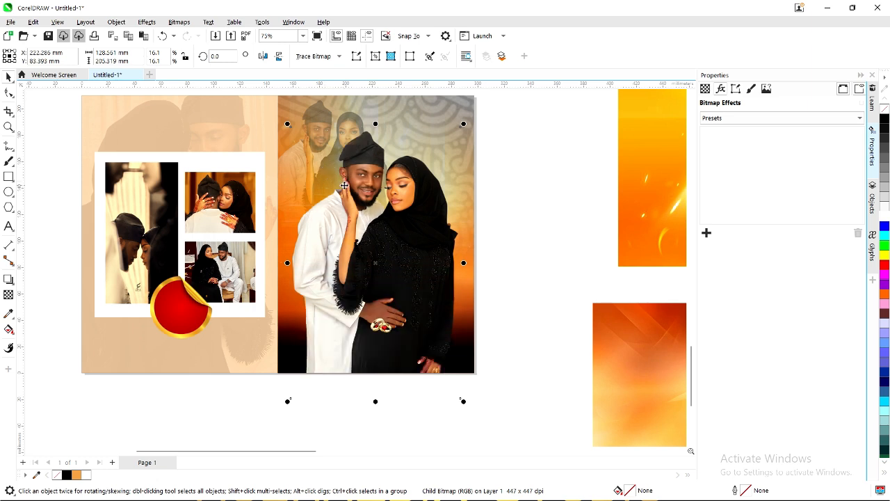
{"action": "key", "text": "ctrl+z"}
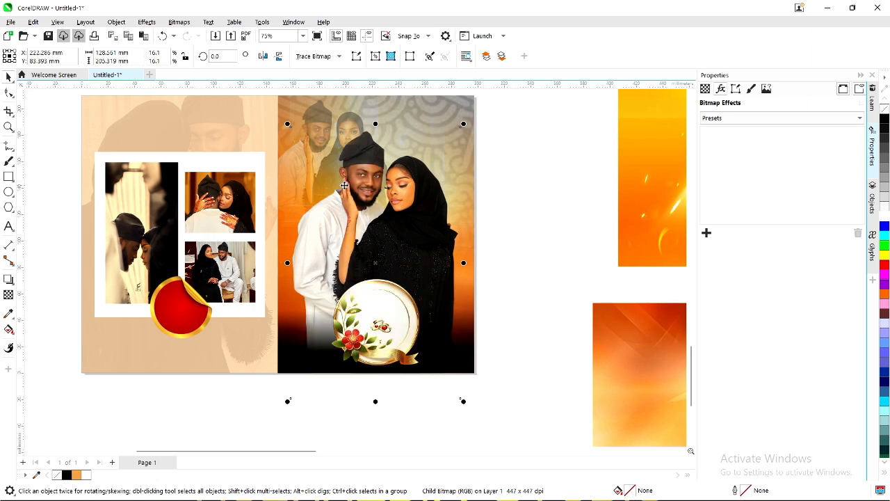
{"action": "scroll", "coordinate": [308, 170], "scroll_direction": "down", "scroll_amount": 1}
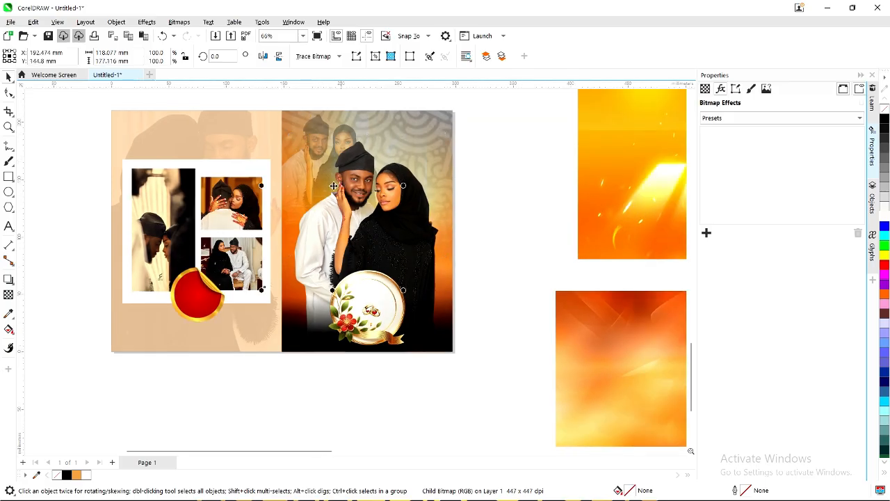
{"action": "left_click_drag", "start_coordinate": [333, 185], "coordinate": [329, 178]}
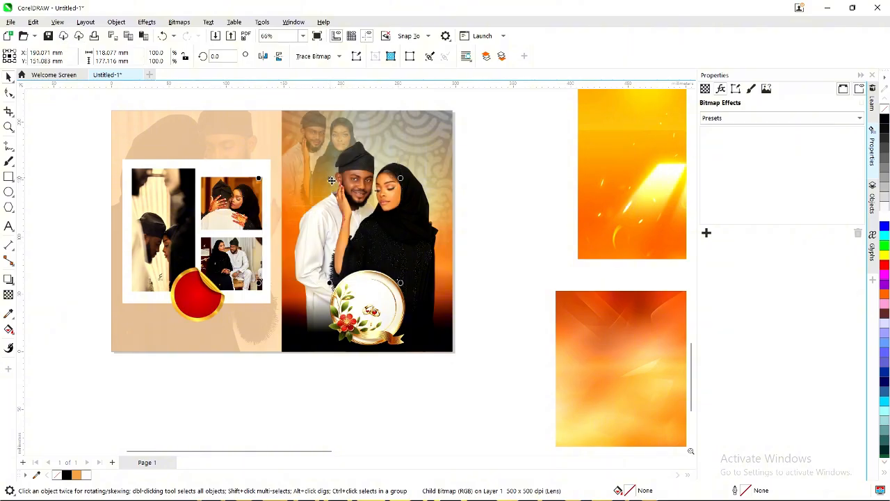
{"action": "left_click", "coordinate": [496, 183]}
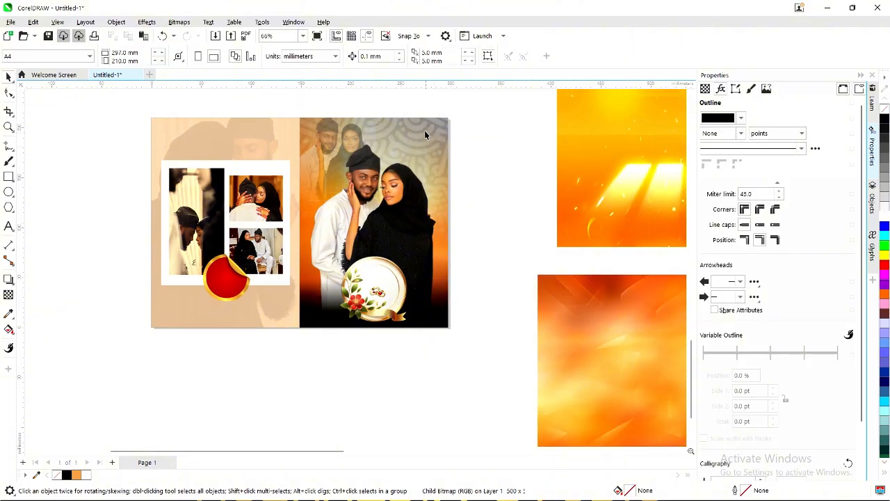
Raise the right frame's grey patterned background transparency to 34.
{"action": "double_click", "coordinate": [424, 130]}
{"action": "left_click", "coordinate": [486, 113]}
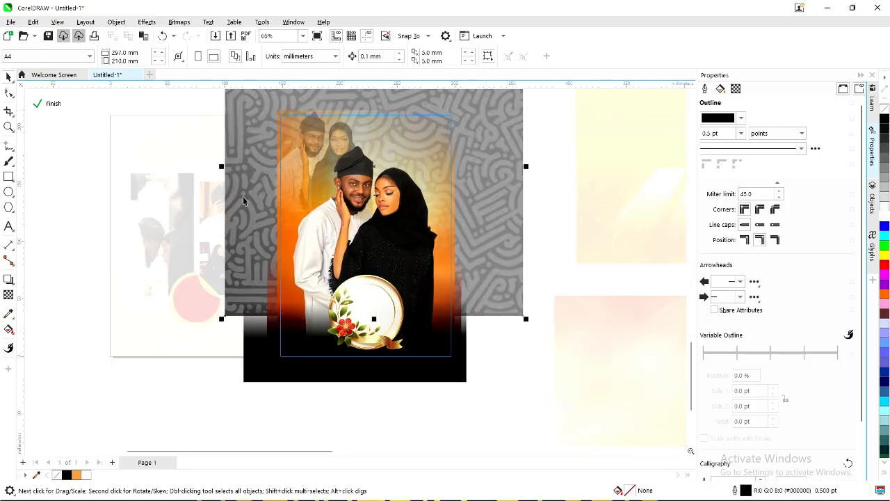
{"action": "left_click", "coordinate": [9, 295]}
{"action": "left_click", "coordinate": [355, 332]}
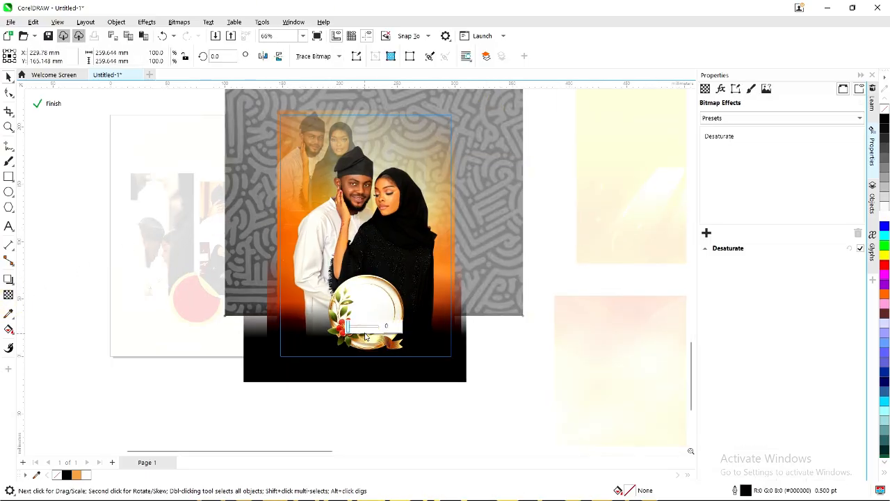
{"action": "left_click", "coordinate": [355, 328]}
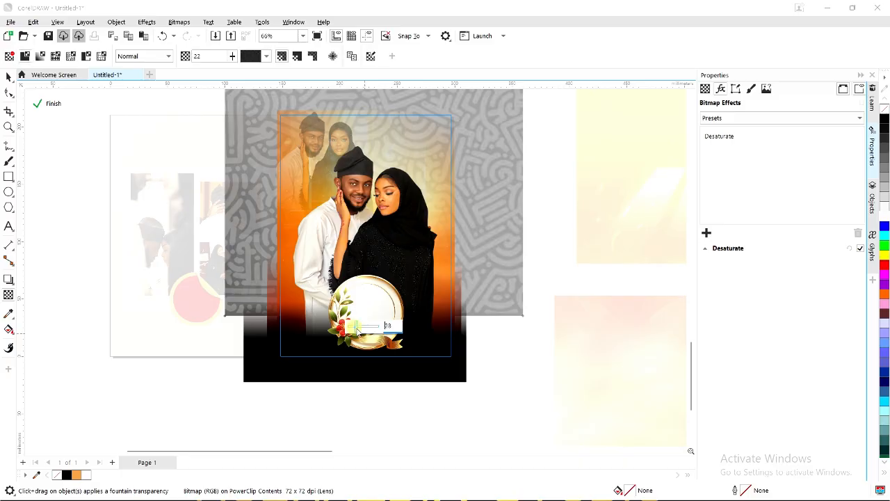
{"action": "left_click", "coordinate": [358, 326]}
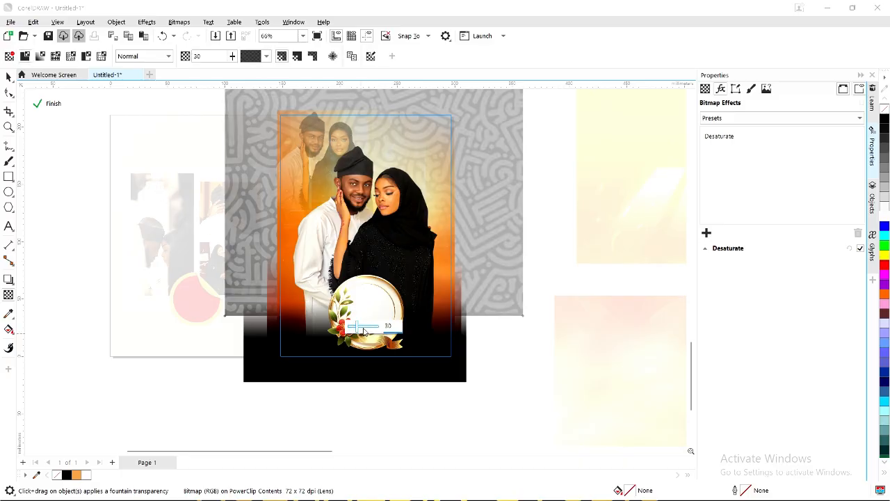
{"action": "left_click", "coordinate": [359, 326]}
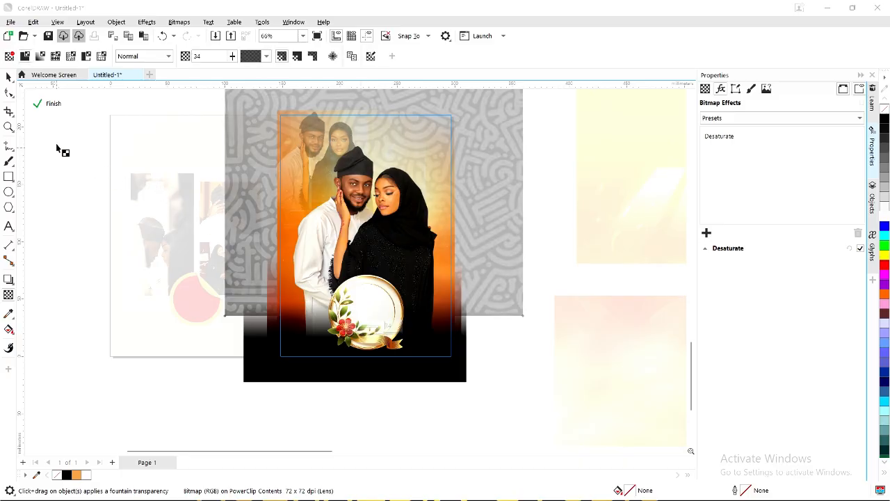
{"action": "left_click", "coordinate": [55, 104]}
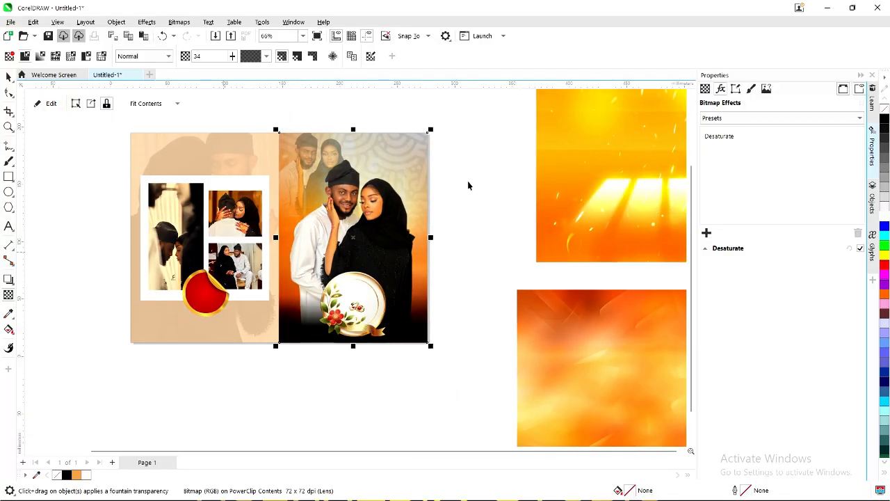
Set the faded couple photo inside the left panel to about 87 transparency and finish editing.
{"action": "left_click", "coordinate": [470, 180]}
{"action": "left_click", "coordinate": [398, 155]}
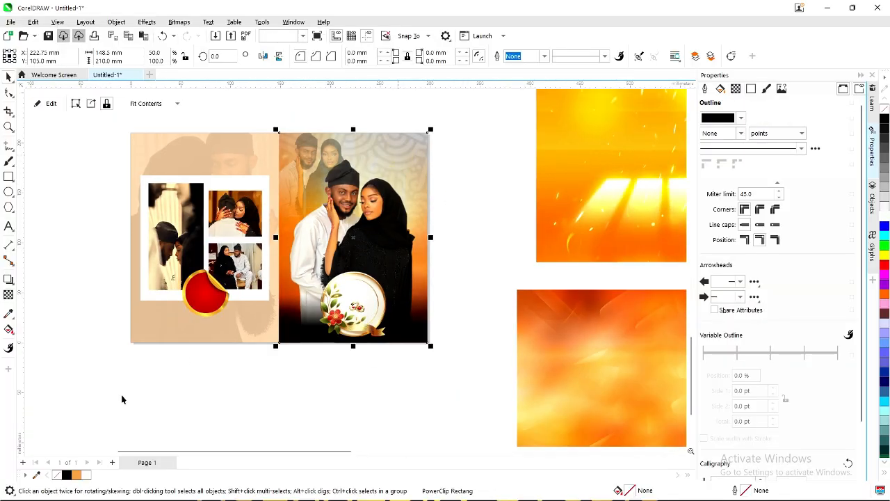
{"action": "left_click", "coordinate": [94, 202]}
{"action": "left_click", "coordinate": [245, 290]}
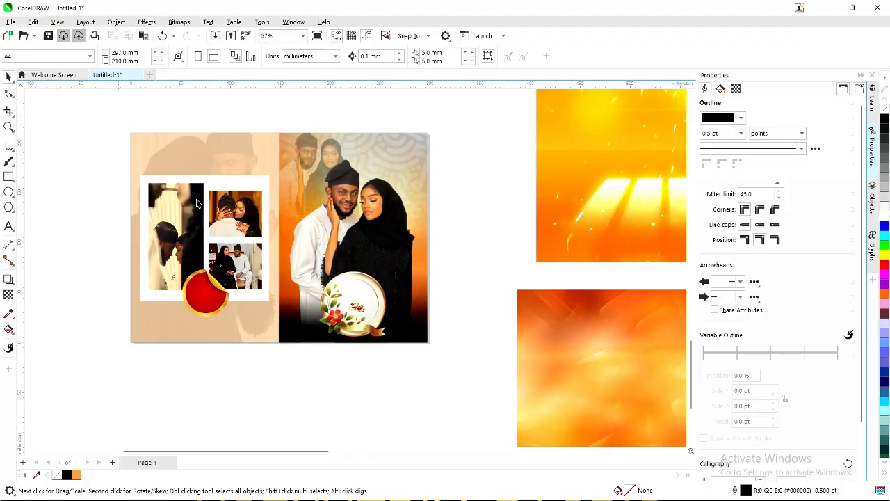
{"action": "scroll", "coordinate": [196, 202], "scroll_direction": "up", "scroll_amount": 1}
{"action": "scroll", "coordinate": [197, 202], "scroll_direction": "down", "scroll_amount": 1}
{"action": "left_click", "coordinate": [213, 154]}
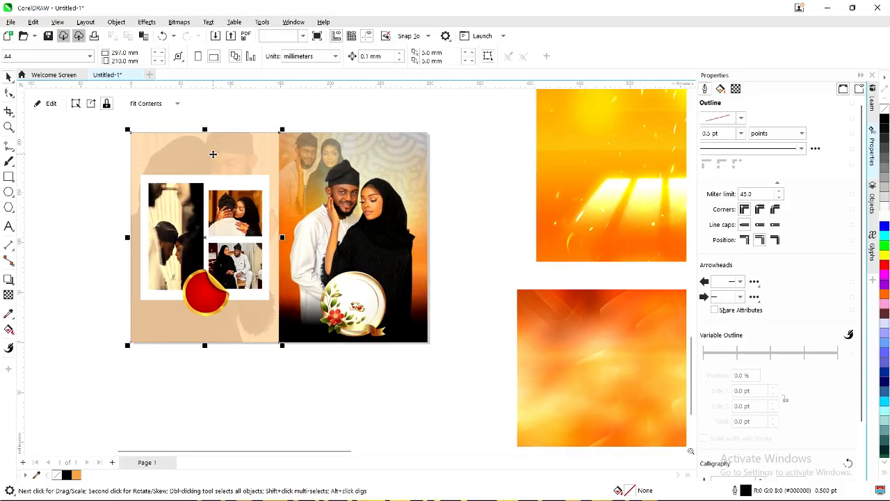
{"action": "double_click", "coordinate": [212, 154]}
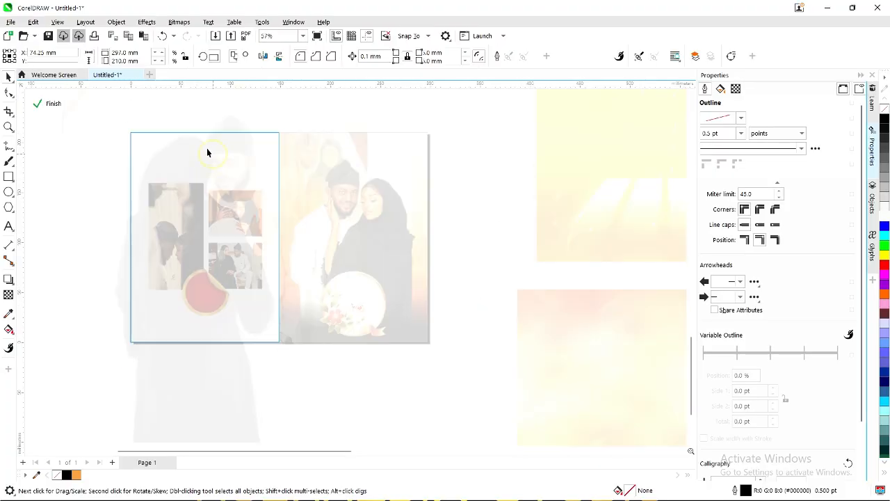
{"action": "left_click", "coordinate": [370, 246]}
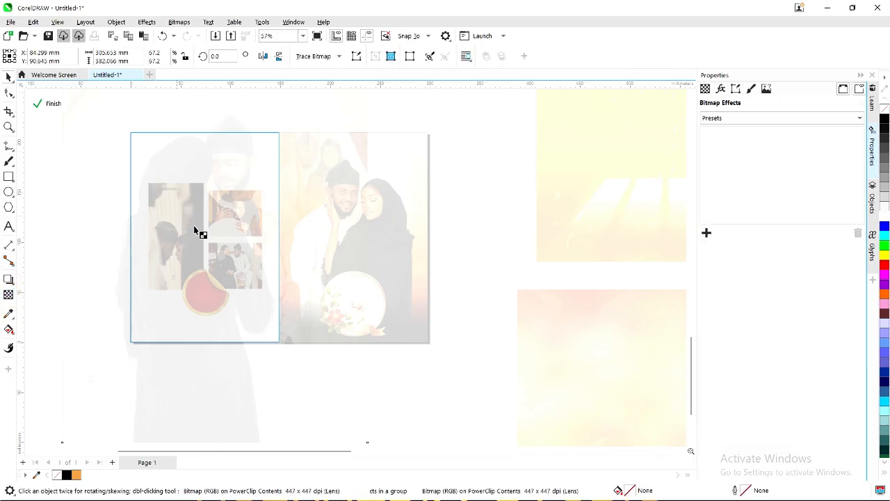
{"action": "scroll", "coordinate": [196, 252], "scroll_direction": "down", "scroll_amount": 1}
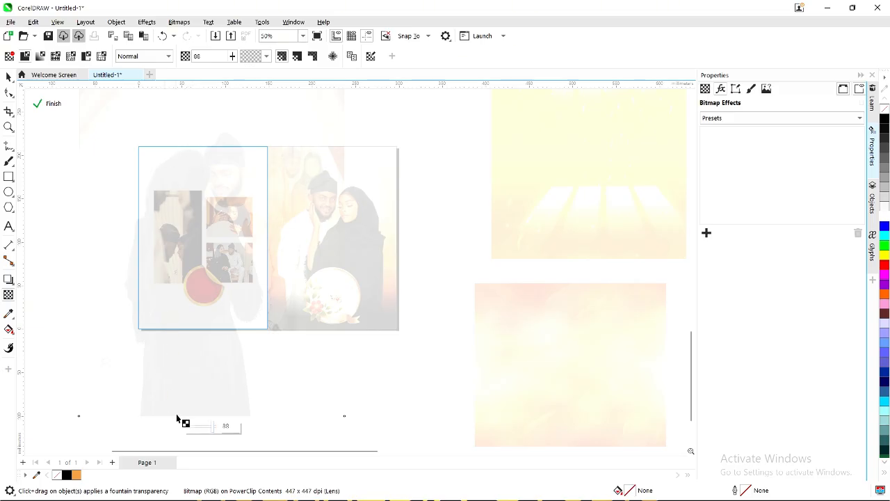
{"action": "left_click", "coordinate": [213, 430]}
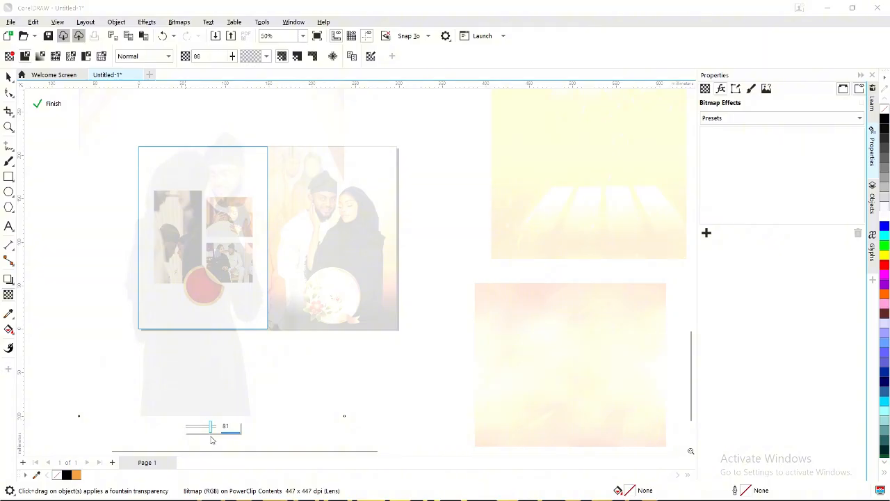
{"action": "left_click", "coordinate": [48, 104]}
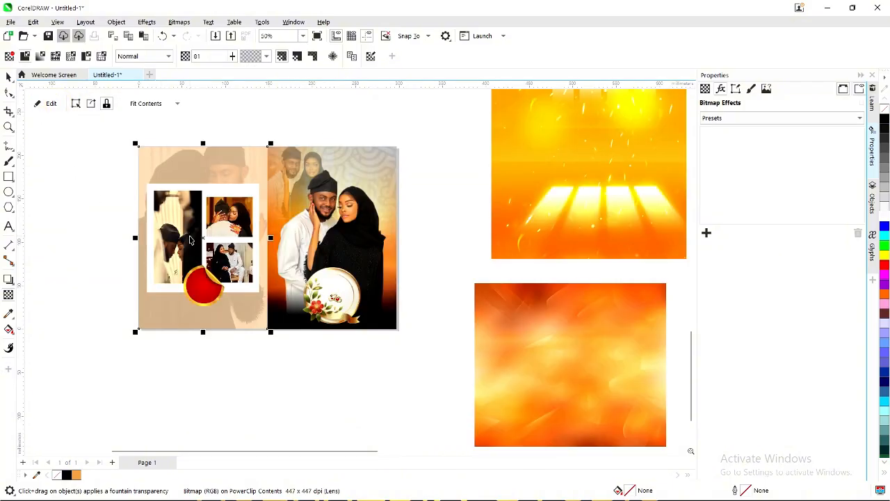
{"action": "left_click", "coordinate": [9, 77]}
Make the left panel background white.
{"action": "left_click", "coordinate": [63, 181]}
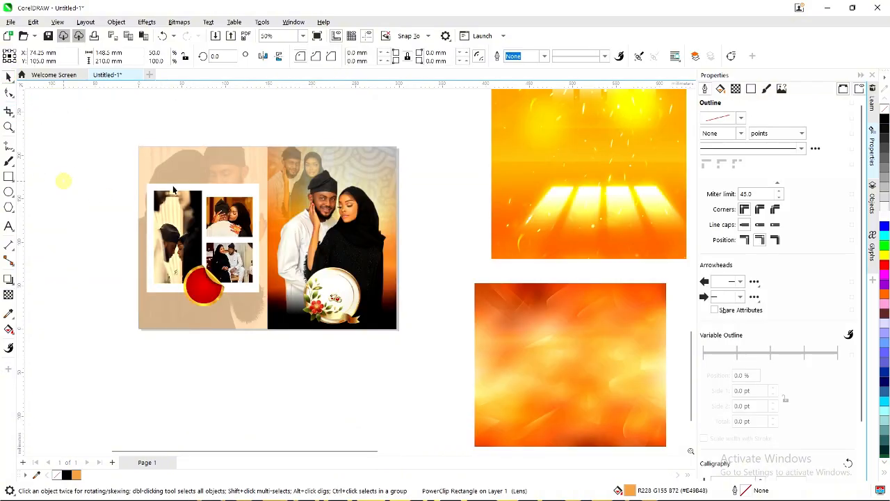
{"action": "left_click", "coordinate": [176, 162]}
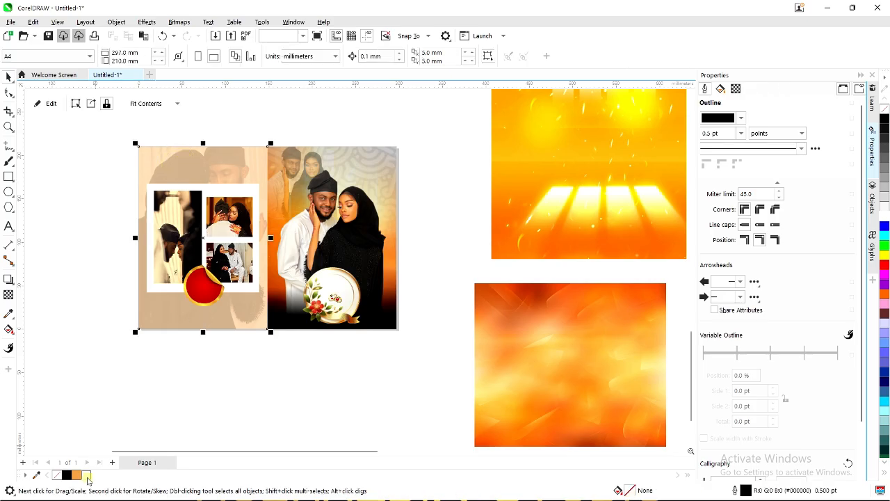
{"action": "left_click", "coordinate": [87, 475]}
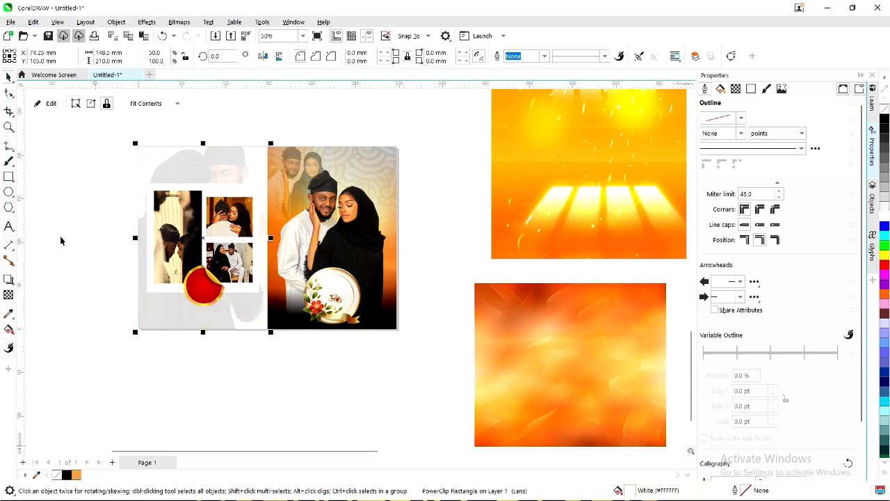
{"action": "left_click", "coordinate": [129, 291]}
Fill the rectangle behind the photo collage with the document's orange.
{"action": "scroll", "coordinate": [160, 203], "scroll_direction": "up", "scroll_amount": 1}
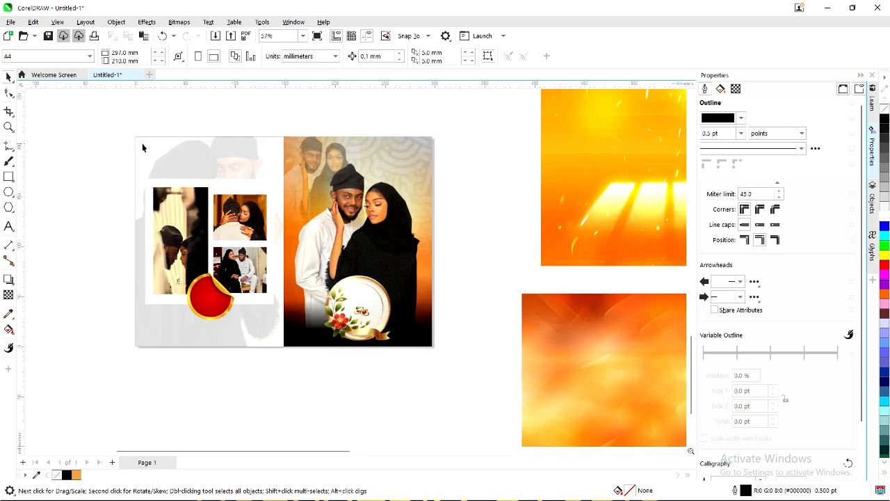
{"action": "left_click", "coordinate": [149, 184]}
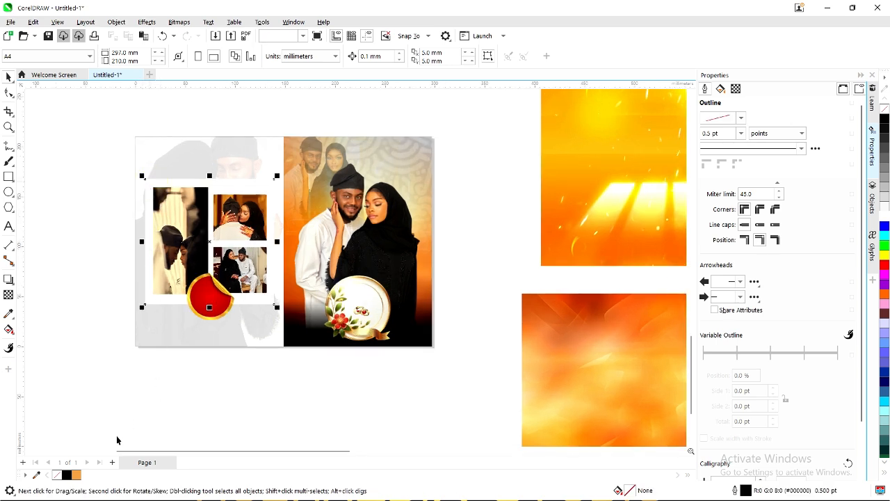
{"action": "left_click", "coordinate": [67, 475]}
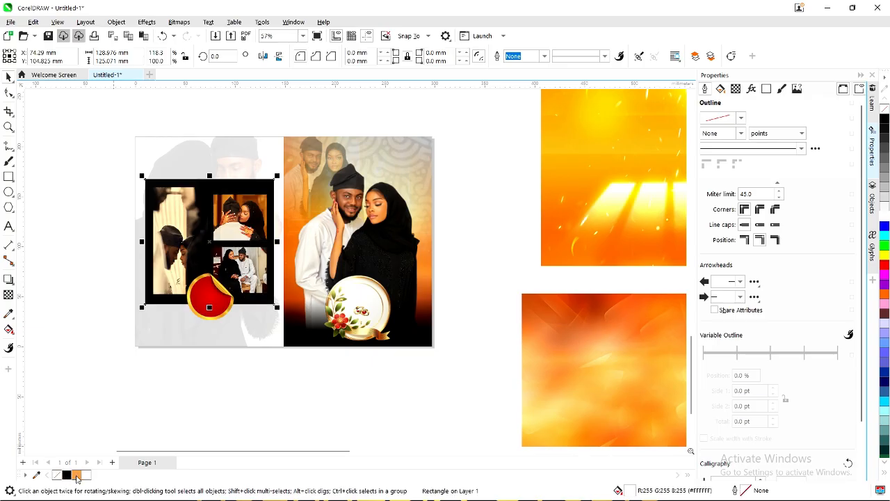
{"action": "left_click", "coordinate": [77, 475]}
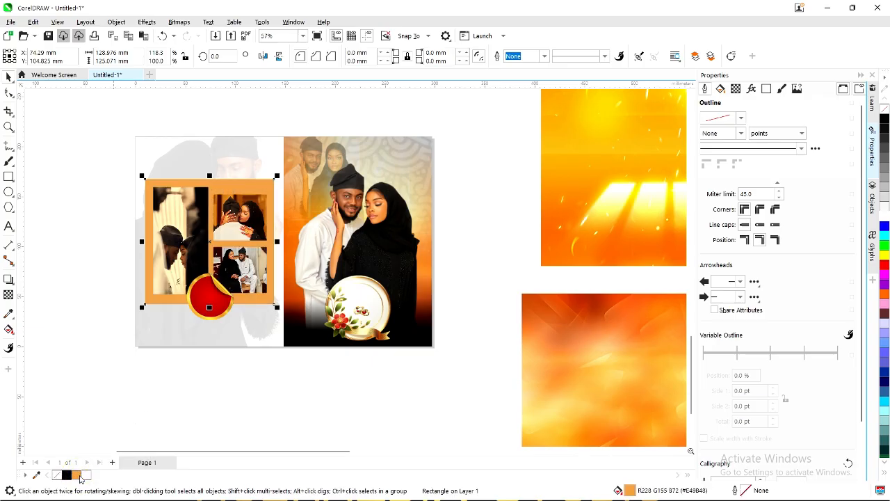
{"action": "left_click", "coordinate": [71, 259]}
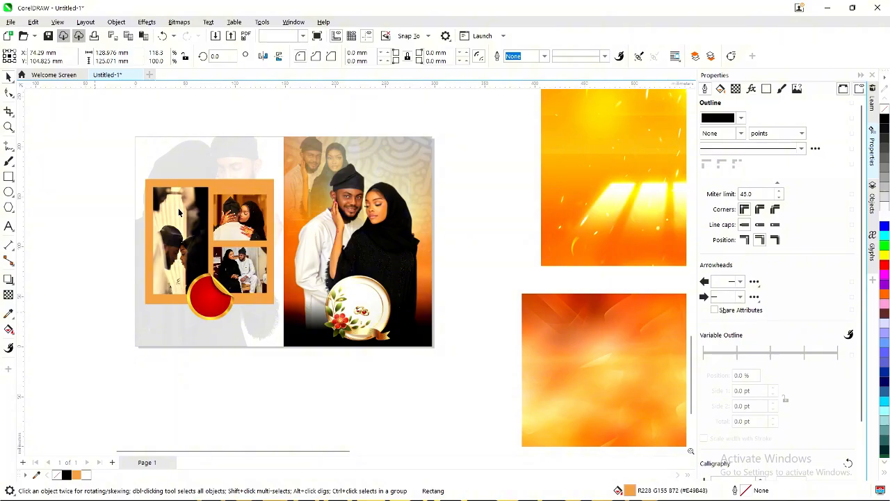
Try outline widths of 2.0, 0.5 and 1.5 pt on the tall left and top-right collage photos.
{"action": "scroll", "coordinate": [175, 198], "scroll_direction": "up", "scroll_amount": 2}
{"action": "left_click", "coordinate": [192, 247]}
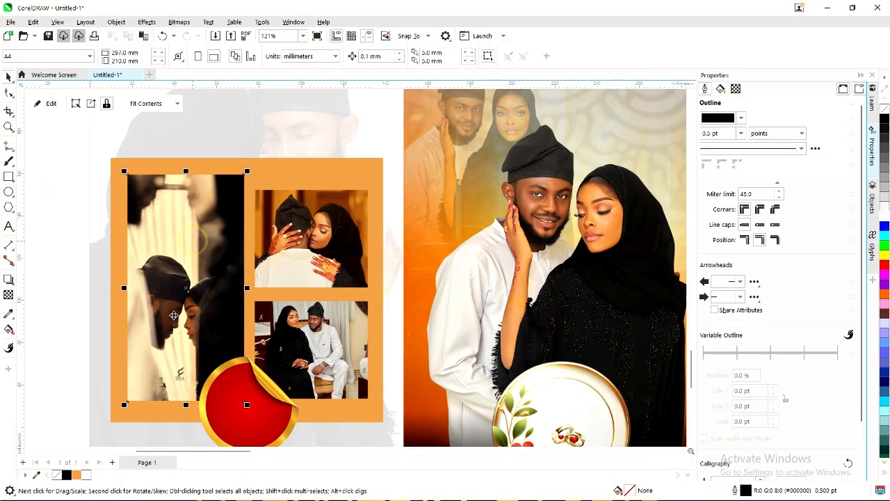
{"action": "scroll", "coordinate": [142, 433], "scroll_direction": "down", "scroll_amount": 1}
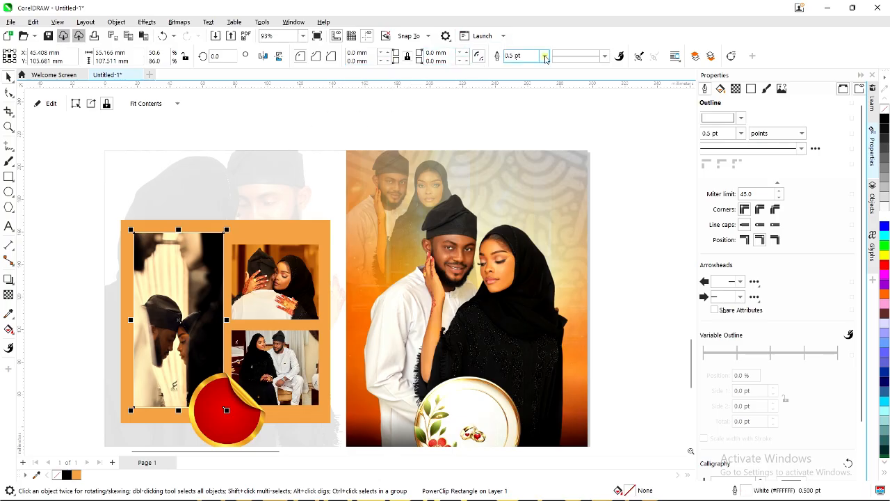
{"action": "left_click", "coordinate": [544, 55]}
{"action": "left_click", "coordinate": [523, 114]}
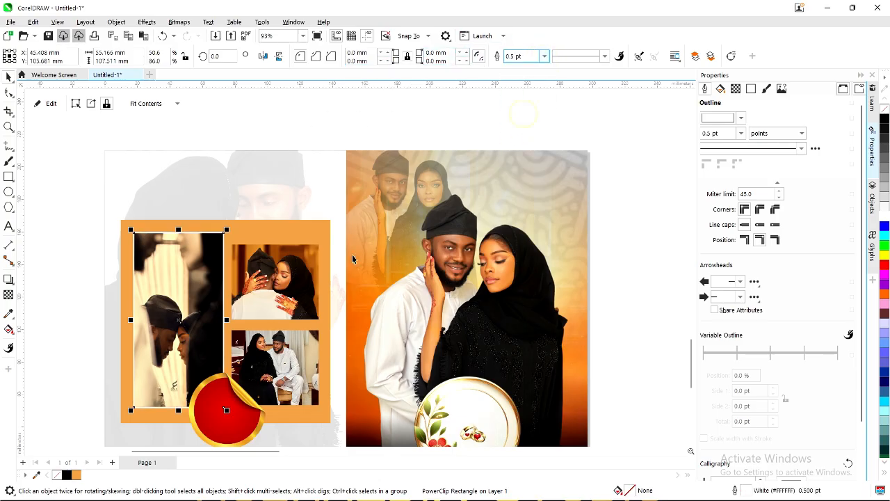
{"action": "left_click", "coordinate": [284, 272]}
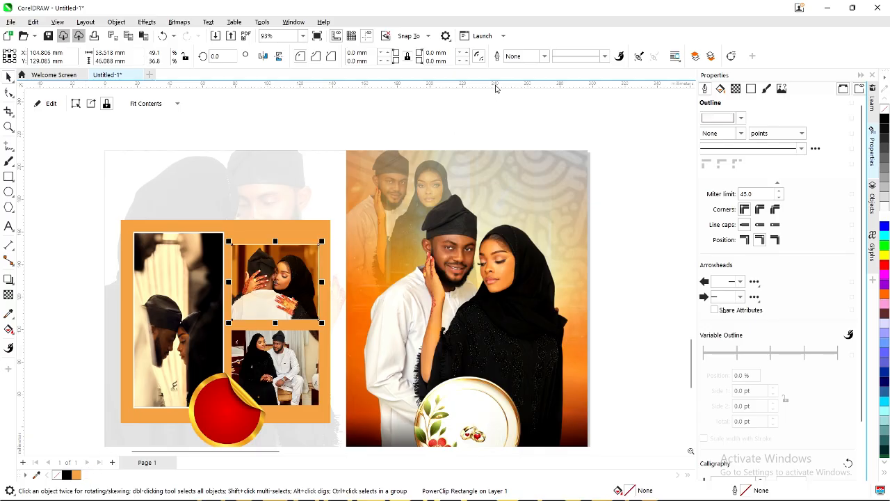
{"action": "left_click", "coordinate": [544, 55]}
{"action": "left_click", "coordinate": [514, 109]}
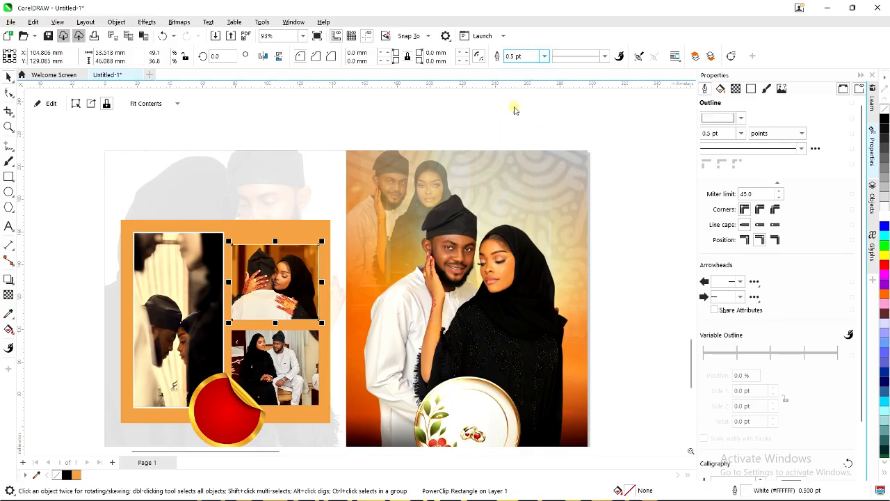
{"action": "left_click", "coordinate": [544, 55]}
{"action": "left_click", "coordinate": [522, 113]}
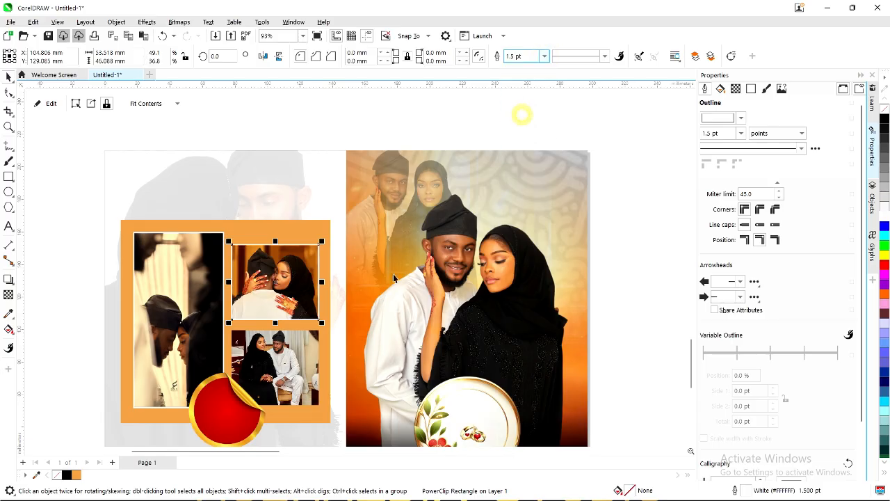
Give the bottom-right collage photo a white 2.0 pt outline.
{"action": "left_click", "coordinate": [282, 354]}
{"action": "left_click", "coordinate": [544, 55]}
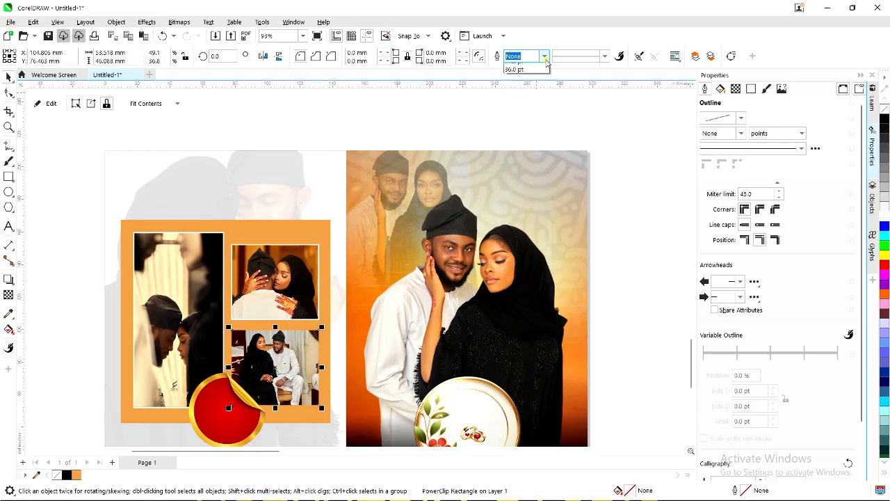
{"action": "left_click", "coordinate": [513, 119]}
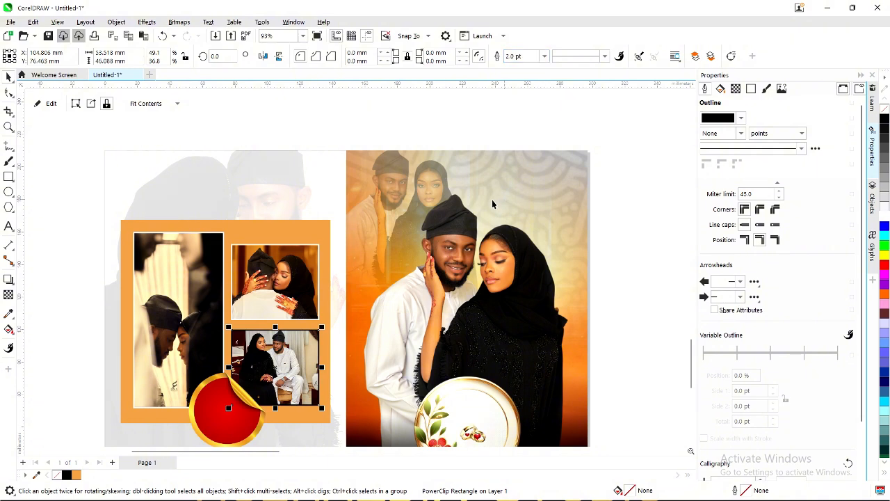
{"action": "right_click", "coordinate": [84, 475]}
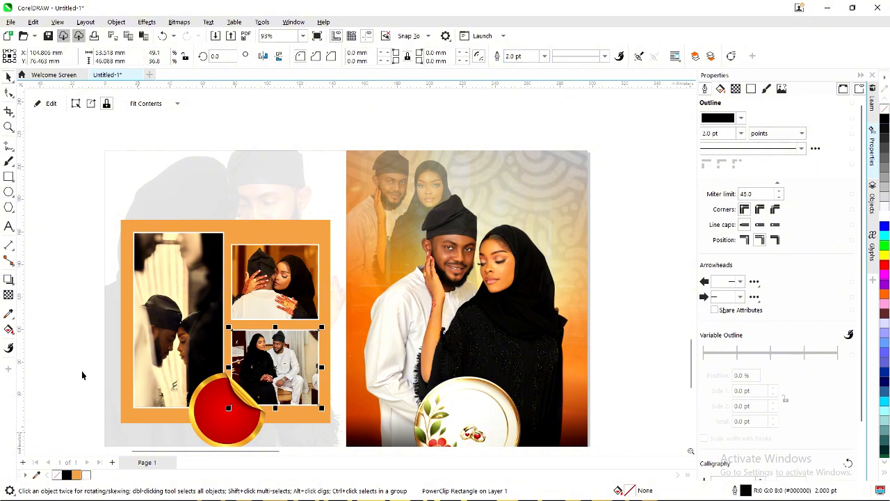
{"action": "left_click", "coordinate": [76, 337]}
{"action": "scroll", "coordinate": [289, 299], "scroll_direction": "down", "scroll_amount": 2}
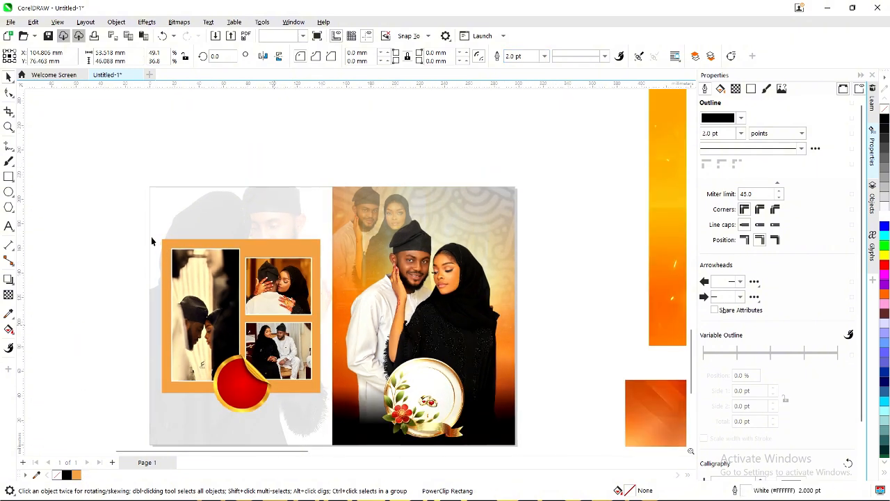
{"action": "left_click", "coordinate": [84, 197]}
{"action": "scroll", "coordinate": [84, 197], "scroll_direction": "down", "scroll_amount": 1}
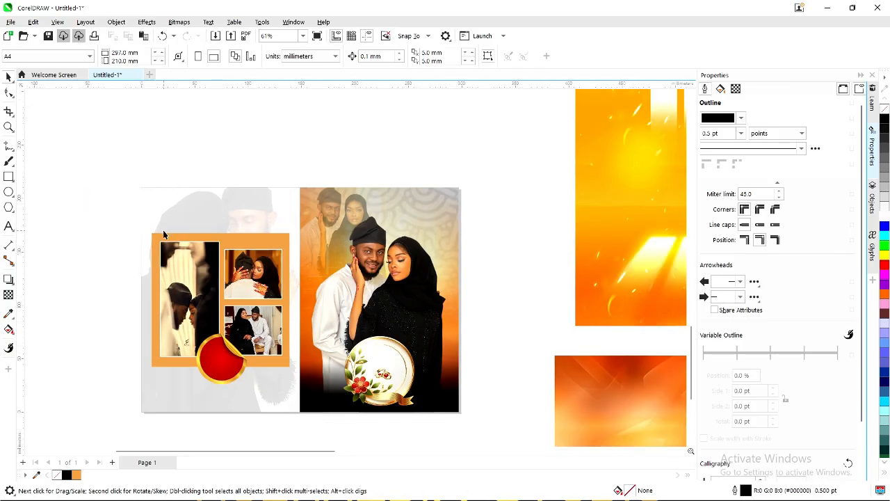
Set the outlines of all three collage photos to 3.0 pt.
{"action": "left_click", "coordinate": [257, 279]}
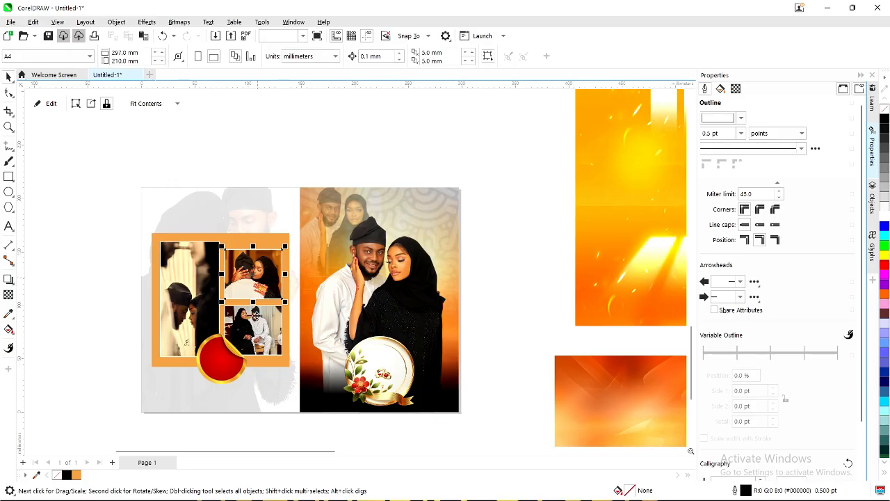
{"action": "left_click", "coordinate": [255, 320], "text": "shift"}
{"action": "left_click", "coordinate": [182, 286], "text": "shift"}
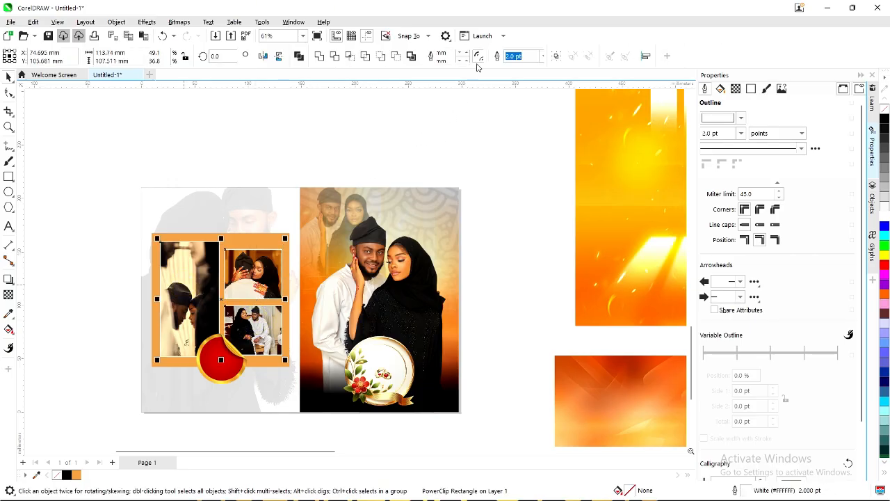
{"action": "left_click", "coordinate": [477, 55]}
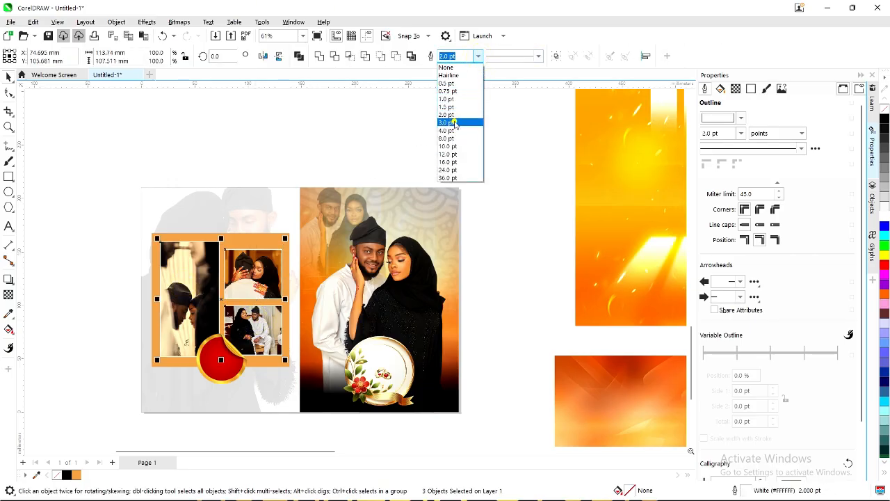
{"action": "left_click", "coordinate": [454, 121]}
{"action": "left_click", "coordinate": [86, 192]}
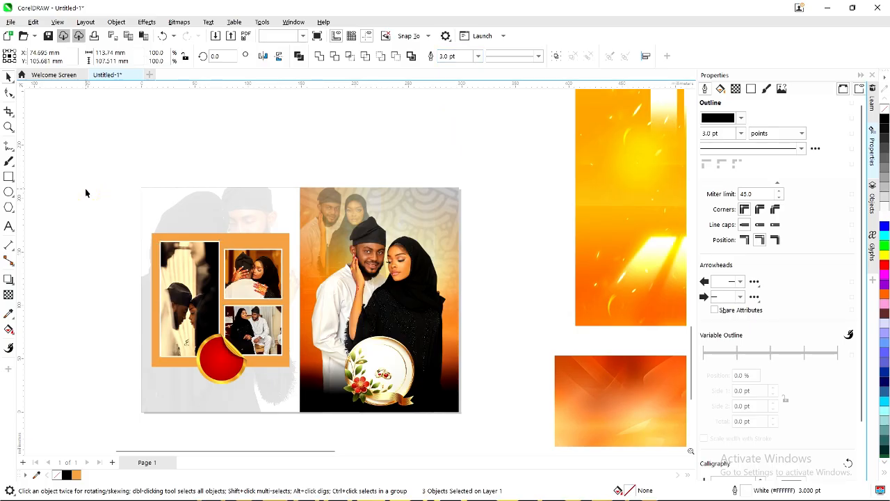
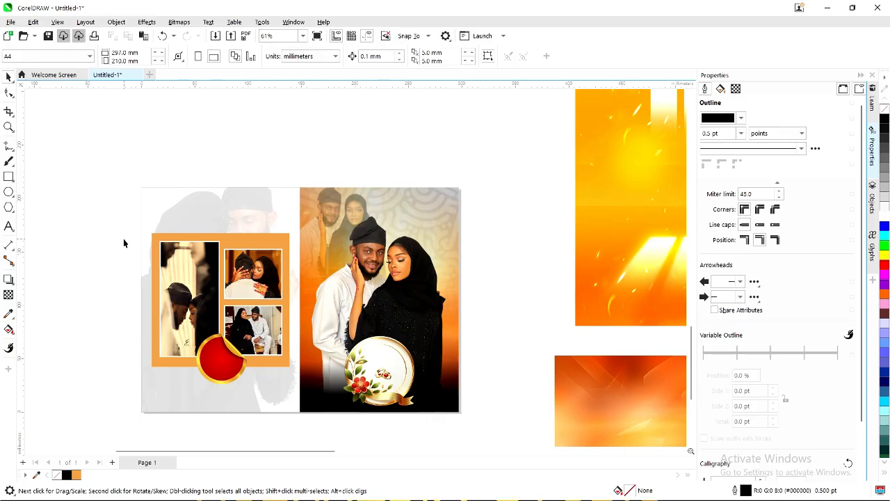
Move the floral medallion up slightly and shrink it to about 94%.
{"action": "left_click", "coordinate": [382, 351]}
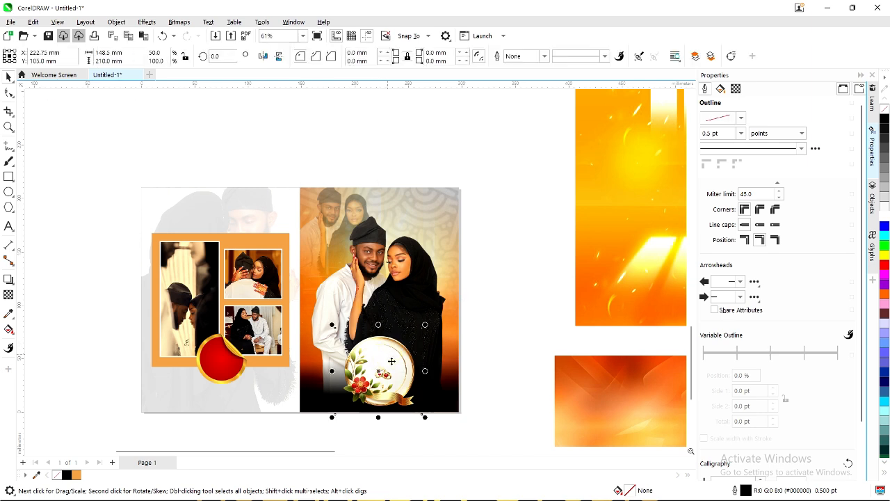
{"action": "left_click_drag", "start_coordinate": [391, 359], "coordinate": [391, 353]}
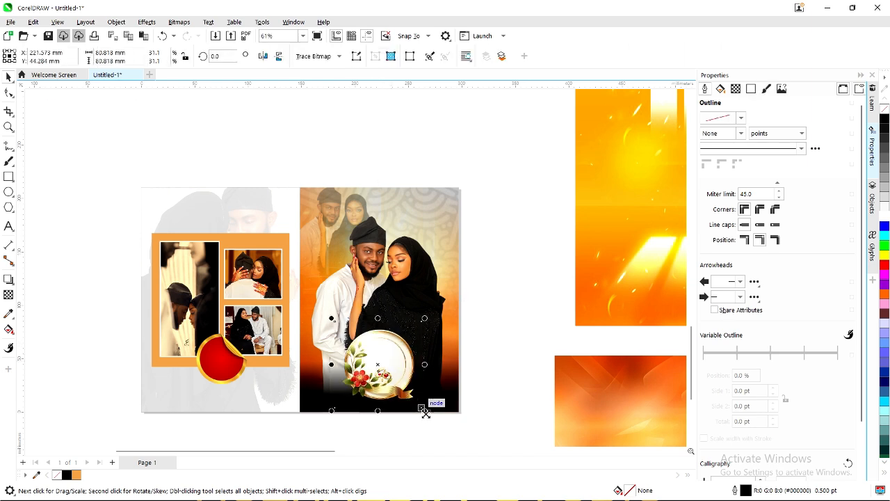
{"action": "left_click_drag", "start_coordinate": [423, 409], "coordinate": [419, 407]}
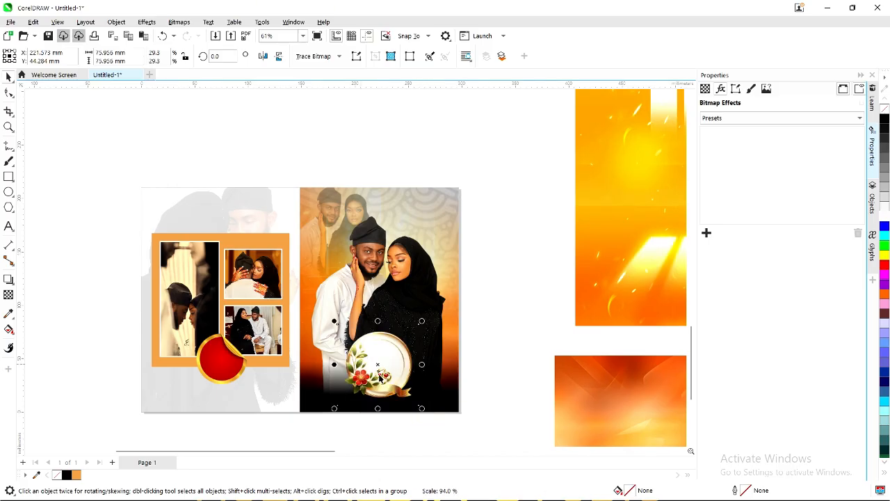
{"action": "scroll", "coordinate": [386, 377], "scroll_direction": "up", "scroll_amount": 3}
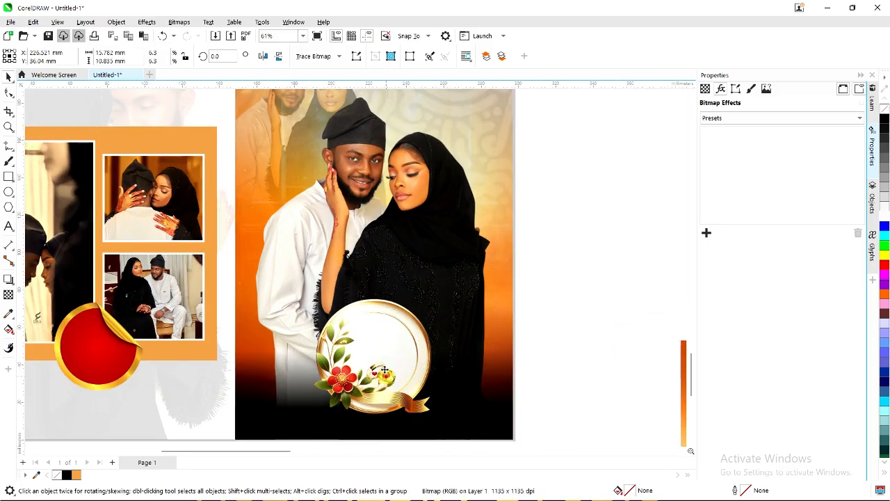
{"action": "left_click_drag", "start_coordinate": [386, 376], "coordinate": [381, 363]}
{"action": "scroll", "coordinate": [439, 308], "scroll_direction": "down", "scroll_amount": 6}
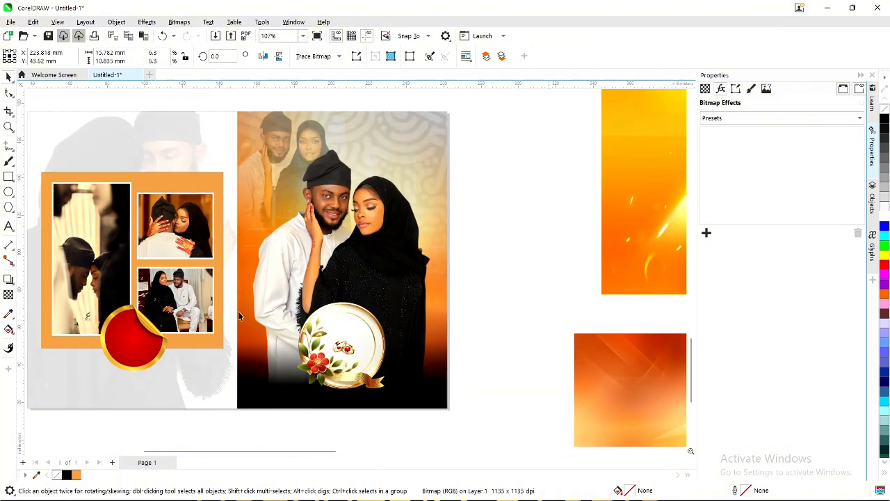
Delete the orange rays background and the lower orange background lying off the page.
{"action": "left_click", "coordinate": [494, 270]}
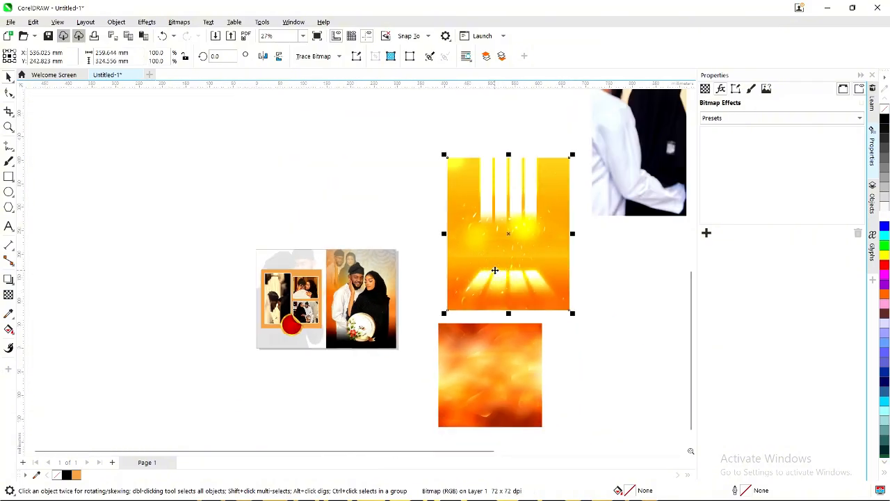
{"action": "key", "text": "Delete"}
{"action": "left_click", "coordinate": [472, 363]}
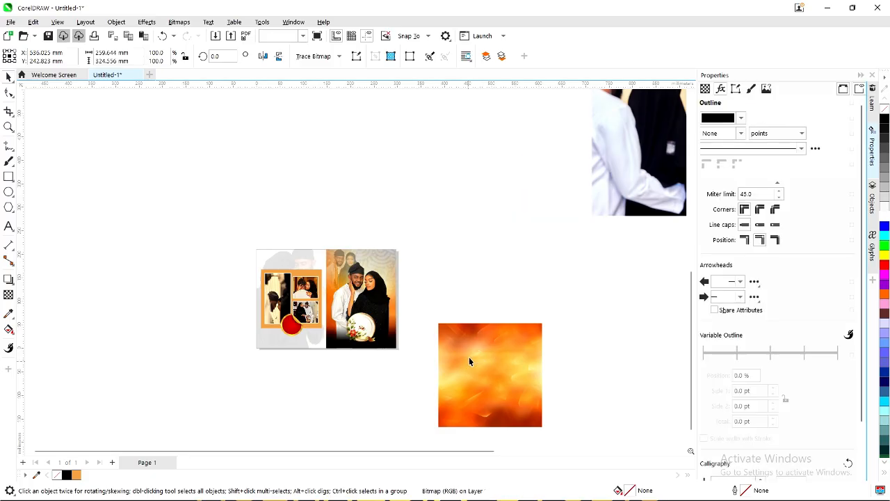
{"action": "key", "text": "Delete"}
Delete the four spare couple photos around the page and zoom to fit the album spread.
{"action": "scroll", "coordinate": [523, 231], "scroll_direction": "down", "scroll_amount": 2}
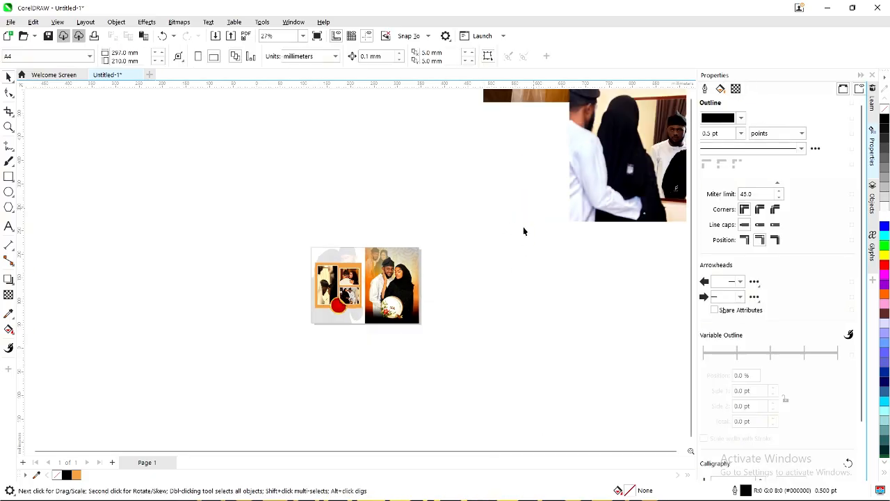
{"action": "left_click", "coordinate": [635, 174]}
{"action": "key", "text": "Delete"}
{"action": "scroll", "coordinate": [504, 232], "scroll_direction": "down", "scroll_amount": 1}
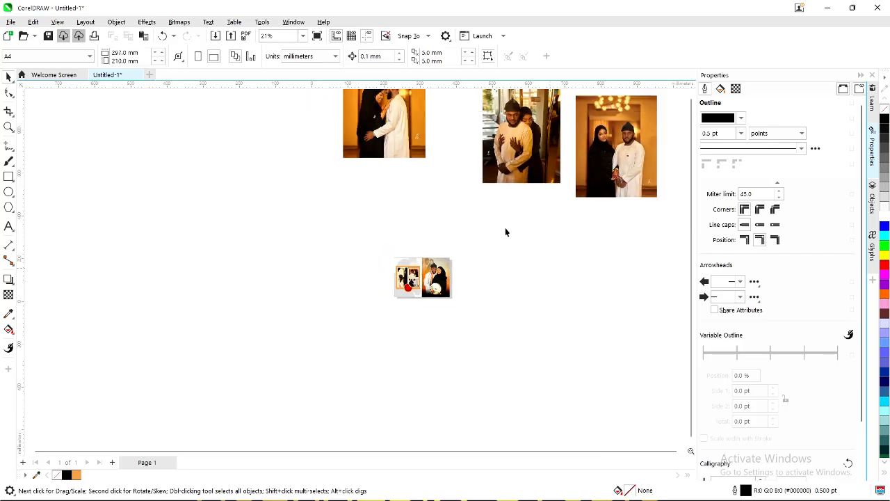
{"action": "left_click", "coordinate": [528, 171]}
{"action": "key", "text": "Delete"}
{"action": "left_click", "coordinate": [605, 183]}
{"action": "key", "text": "Delete"}
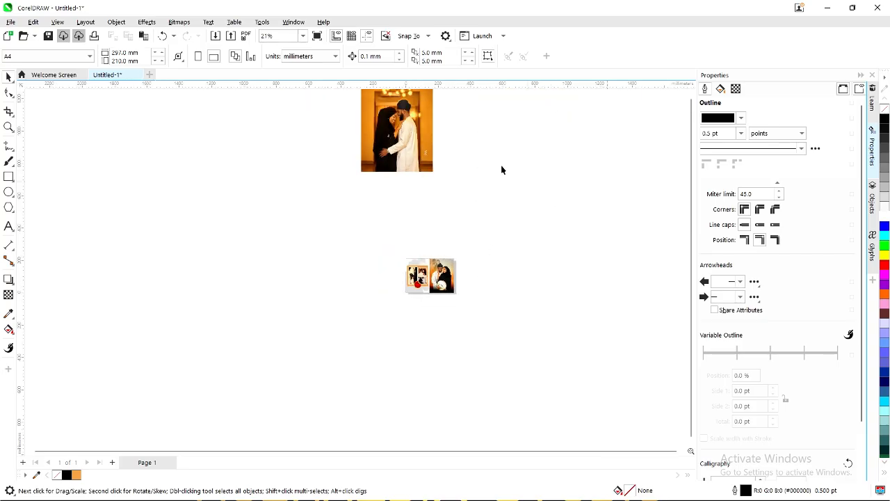
{"action": "left_click", "coordinate": [410, 132]}
{"action": "key", "text": "Delete"}
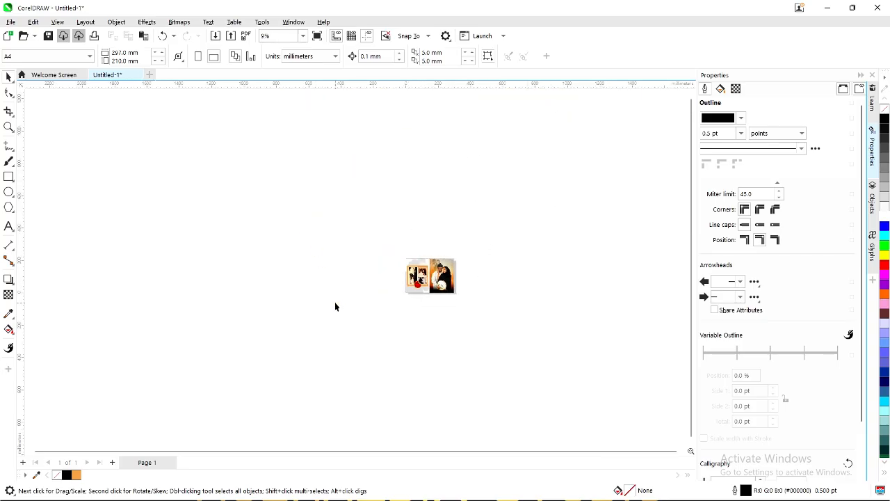
{"action": "key", "text": "z"}
{"action": "left_click", "coordinate": [146, 57]}
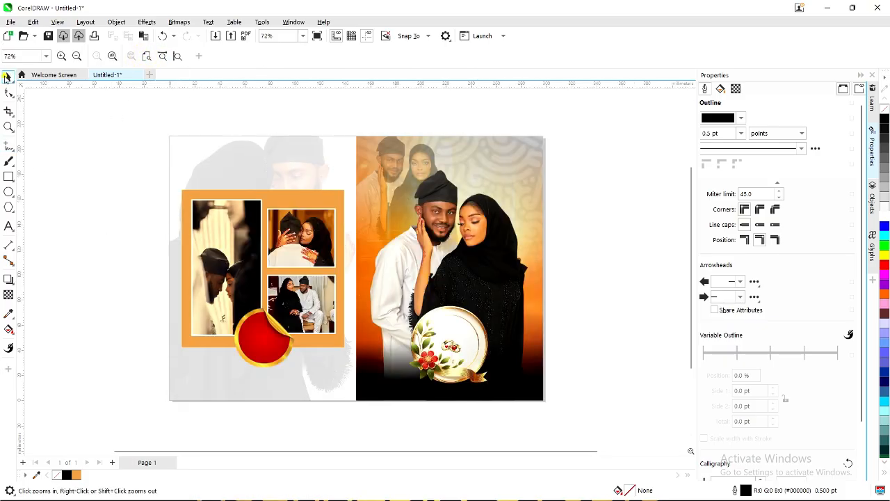
Type 'Sheriffah' as Arial 24 pt text inside the floral medallion and position it.
{"action": "left_click", "coordinate": [6, 77]}
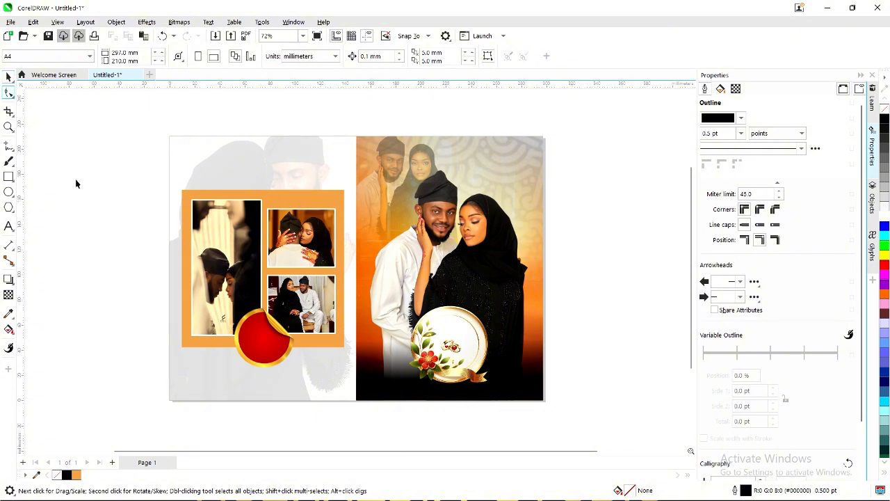
{"action": "left_click", "coordinate": [8, 226]}
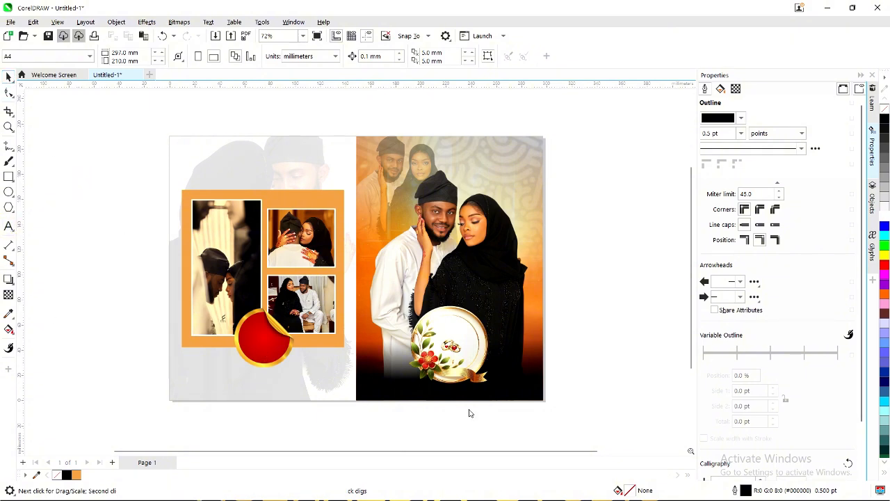
{"action": "scroll", "coordinate": [439, 326], "scroll_direction": "up", "scroll_amount": 2}
{"action": "left_click", "coordinate": [438, 326]}
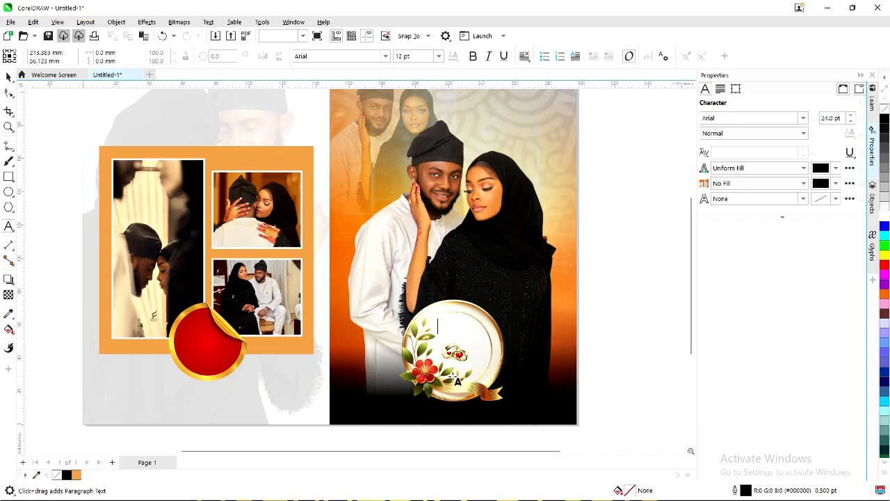
{"action": "type", "text": "Sherif"}
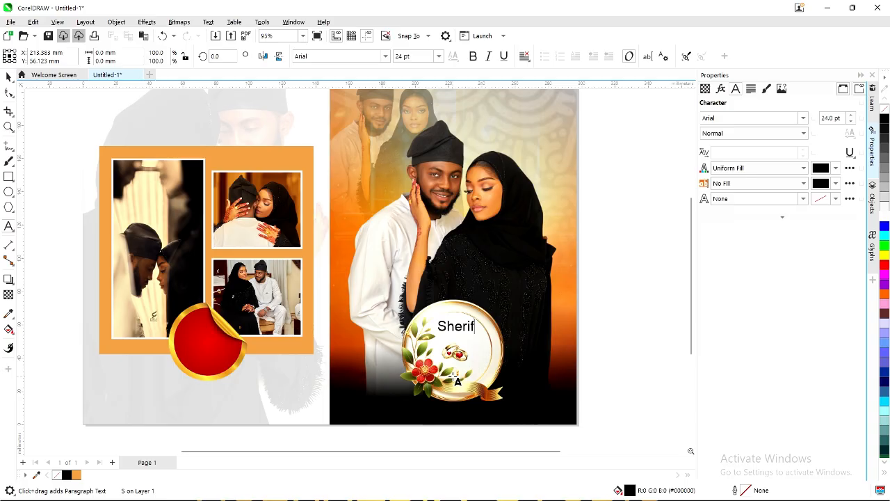
{"action": "type", "text": "a"}
{"action": "key", "text": "BackSpace"}
{"action": "type", "text": "fah"}
{"action": "key", "text": "Escape"}
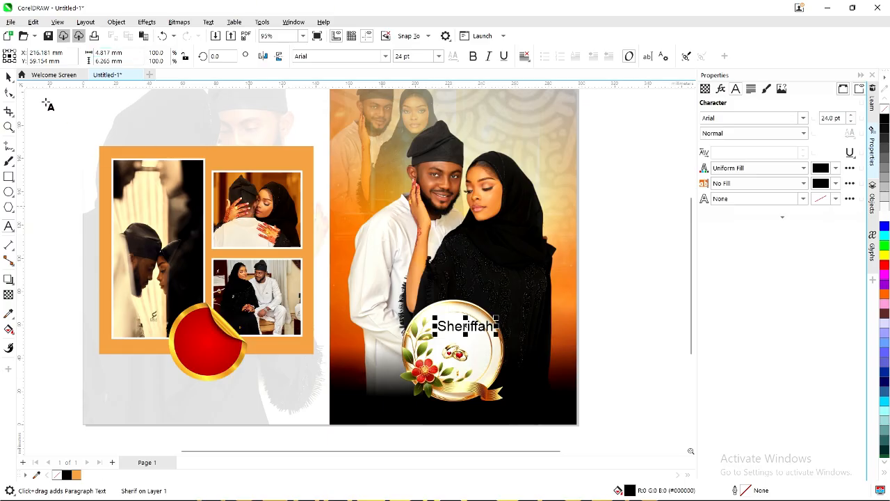
{"action": "scroll", "coordinate": [466, 327], "scroll_direction": "up", "scroll_amount": 4}
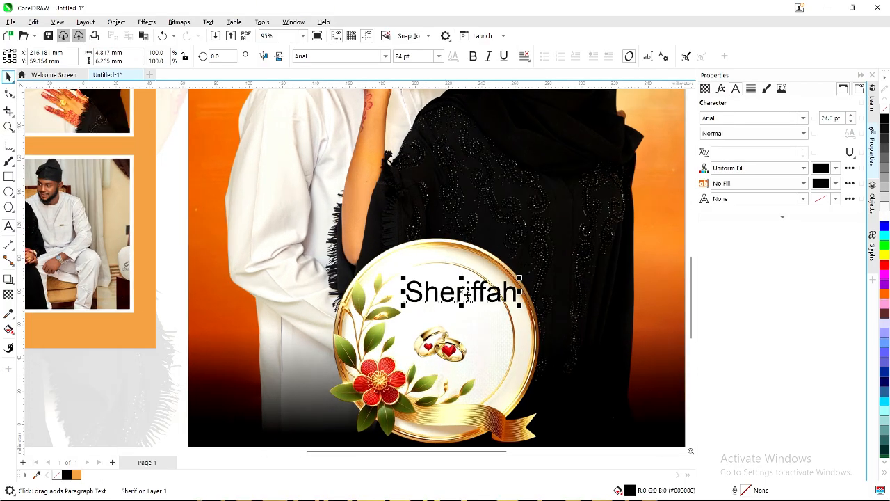
{"action": "left_click_drag", "start_coordinate": [467, 295], "coordinate": [437, 298]}
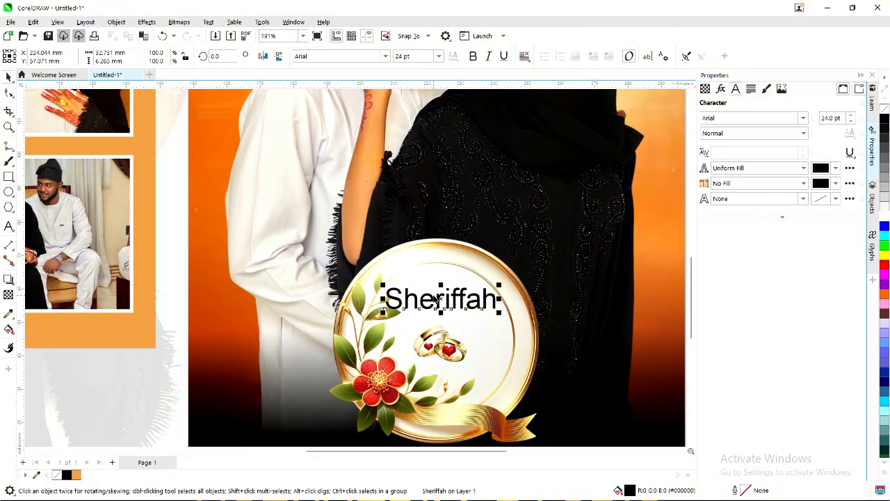
{"action": "left_click", "coordinate": [361, 55]}
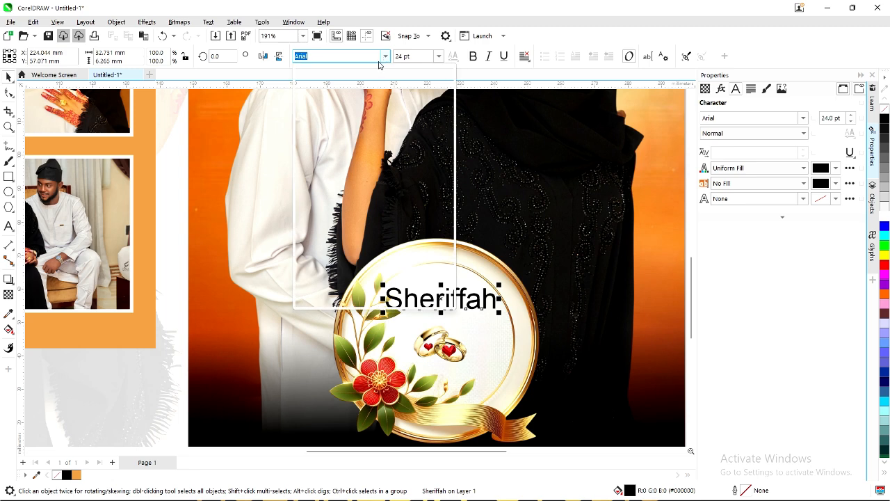
Change Sheriffah's font to Adobe Garamond Pro Bold and nudge it slightly right and down.
{"action": "left_click", "coordinate": [384, 55]}
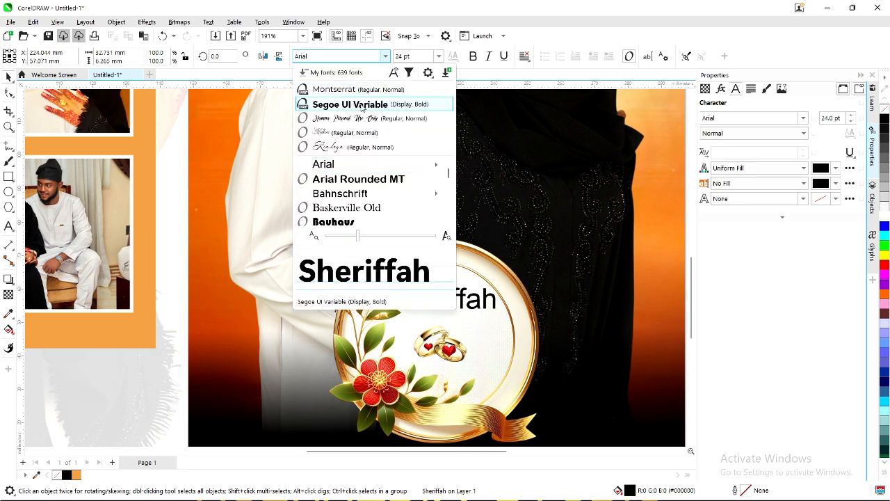
{"action": "scroll", "coordinate": [375, 188], "scroll_direction": "down", "scroll_amount": 1}
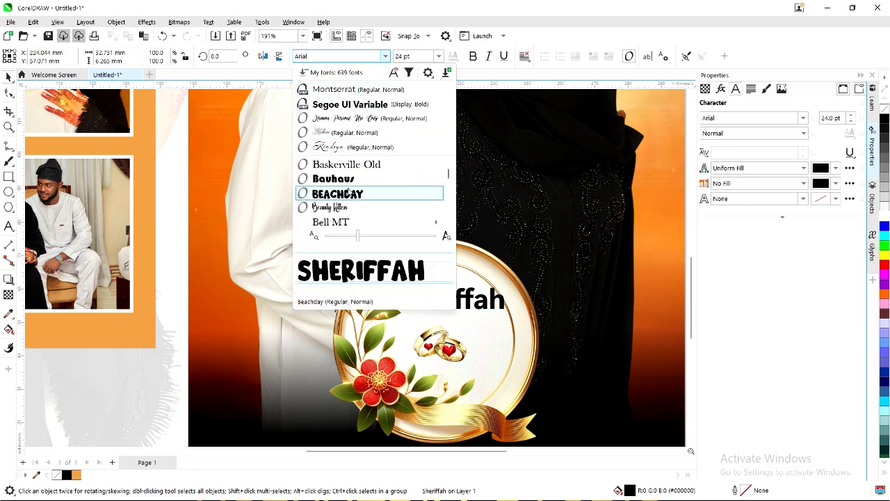
{"action": "scroll", "coordinate": [448, 180], "scroll_direction": "up", "scroll_amount": 2}
{"action": "scroll", "coordinate": [448, 180], "scroll_direction": "up", "scroll_amount": 2}
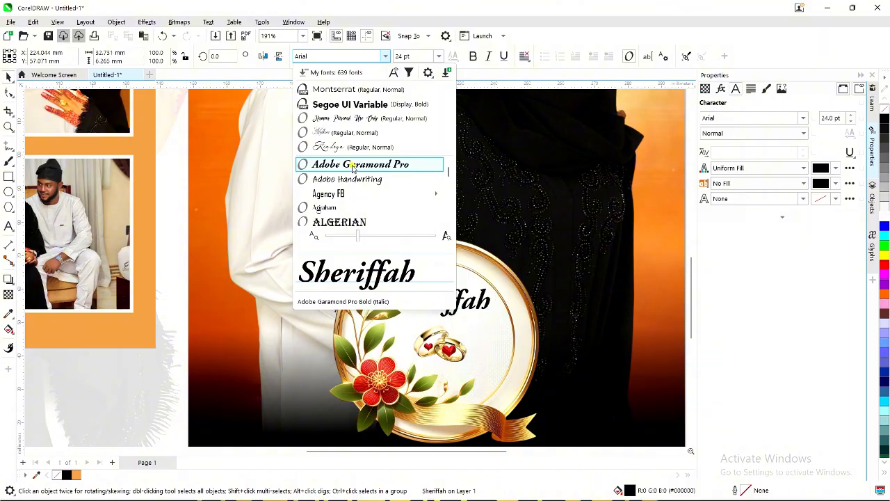
{"action": "left_click", "coordinate": [353, 168]}
{"action": "scroll", "coordinate": [449, 301], "scroll_direction": "up", "scroll_amount": 2}
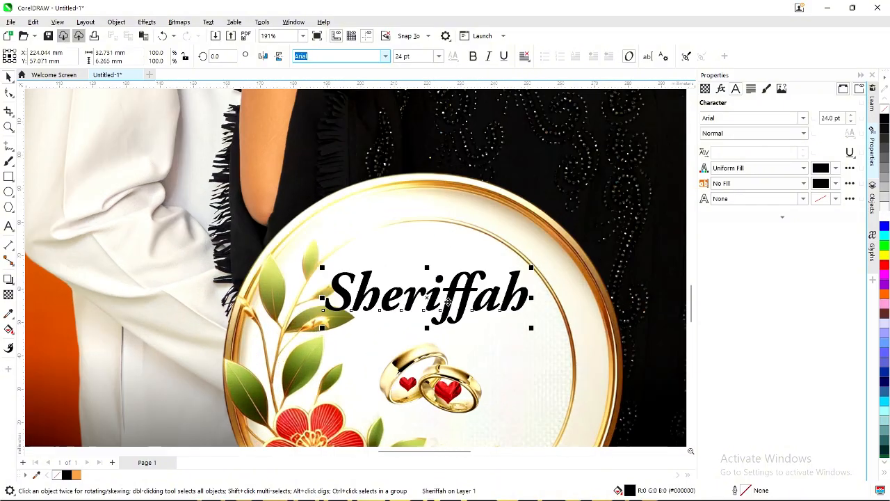
{"action": "scroll", "coordinate": [449, 299], "scroll_direction": "up", "scroll_amount": 1}
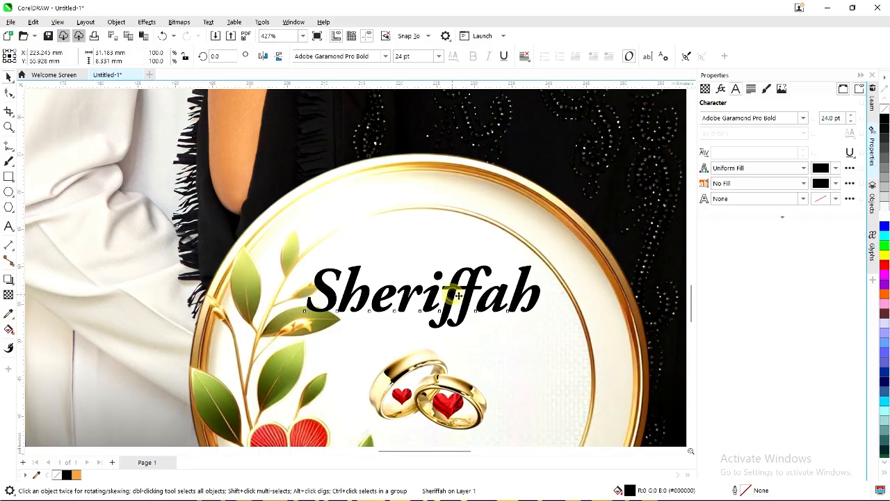
{"action": "left_click_drag", "start_coordinate": [457, 296], "coordinate": [459, 306]}
{"action": "scroll", "coordinate": [440, 338], "scroll_direction": "down", "scroll_amount": 2}
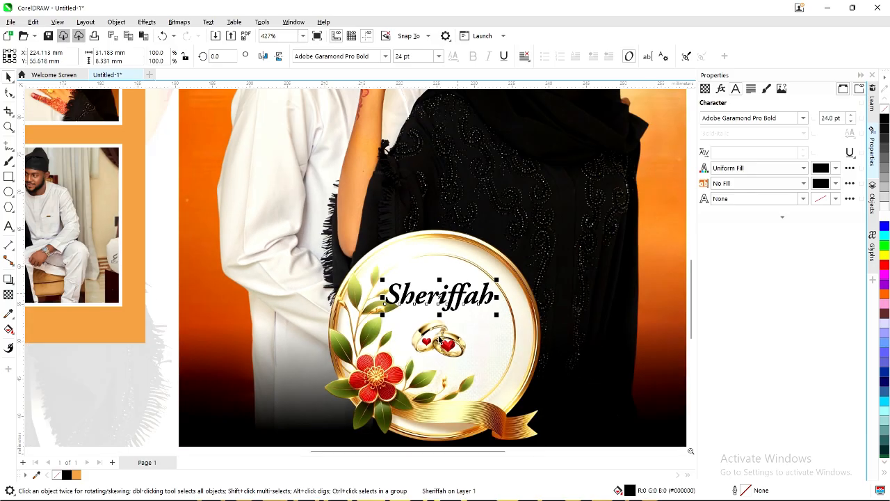
{"action": "left_click", "coordinate": [439, 338]}
Nudge the rings image up and place a copy of Sheriffah below them.
{"action": "scroll", "coordinate": [442, 338], "scroll_direction": "up", "scroll_amount": 1}
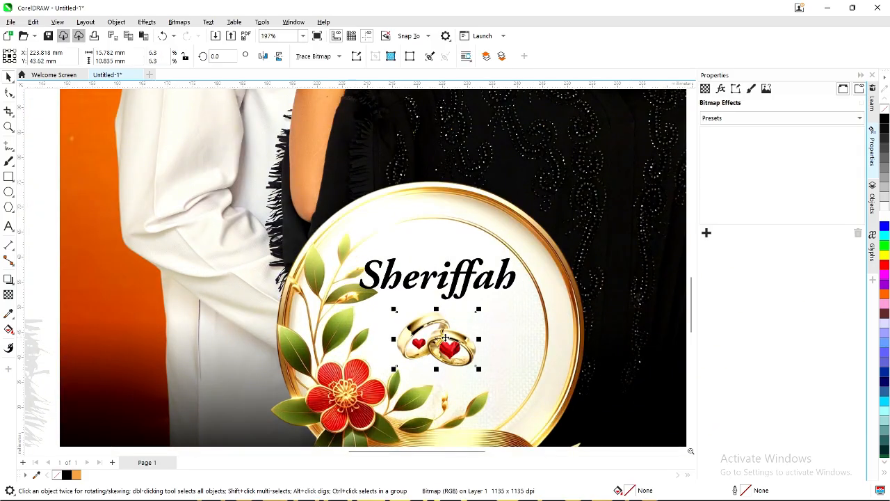
{"action": "left_click_drag", "start_coordinate": [445, 337], "coordinate": [448, 335]}
{"action": "left_click", "coordinate": [453, 278]}
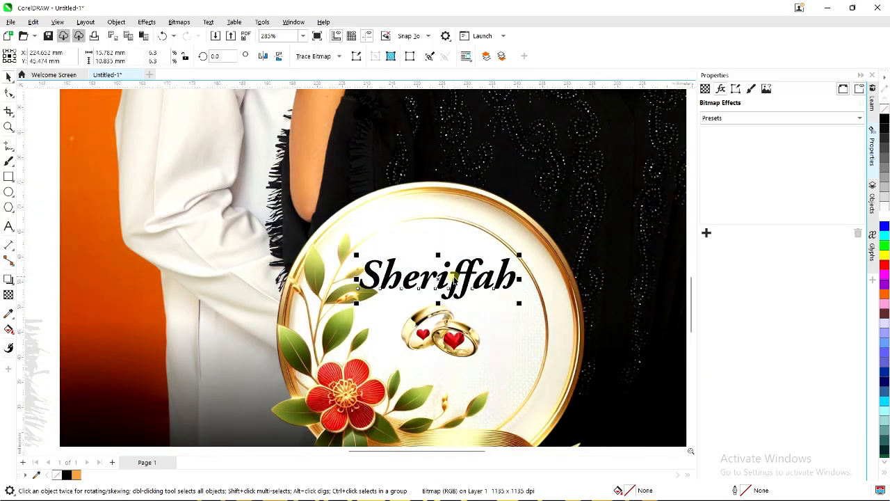
{"action": "left_click_drag", "start_coordinate": [440, 286], "coordinate": [435, 381]}
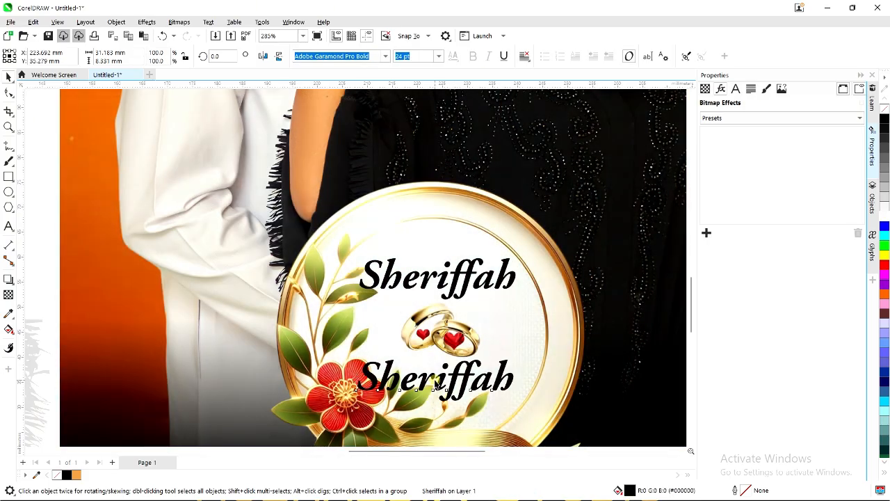
Change the copy's text to 'Abdulkarim' and shrink it to about 88%.
{"action": "double_click", "coordinate": [434, 378]}
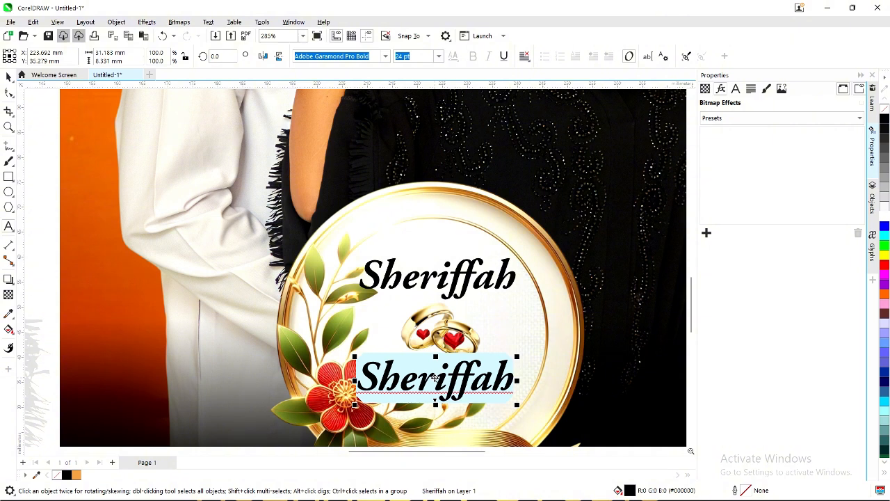
{"action": "type", "text": "Abdul"}
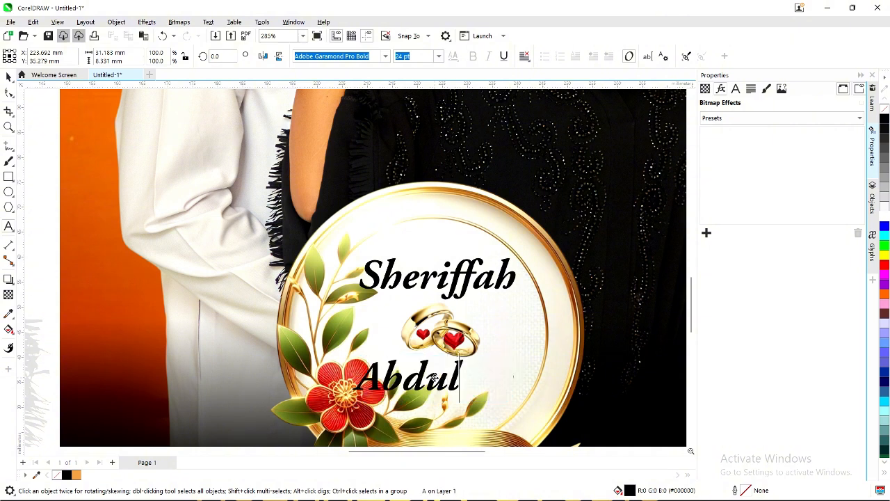
{"action": "type", "text": "karim"}
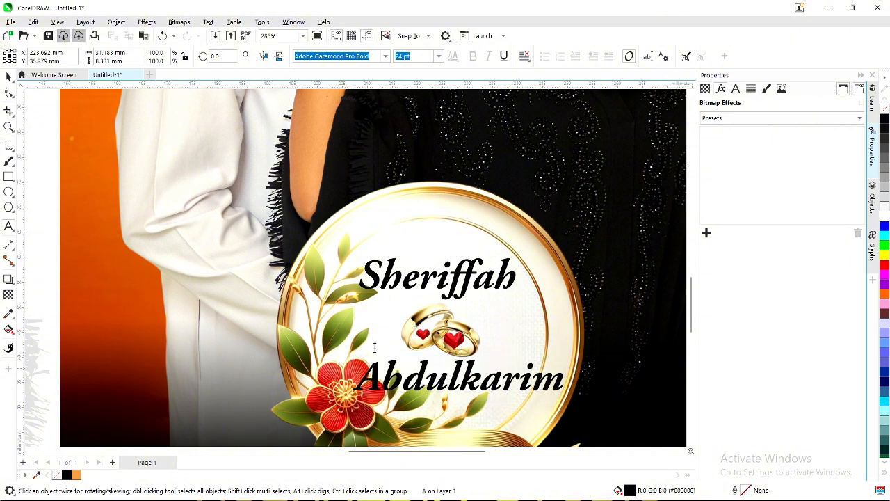
{"action": "key", "text": "Escape"}
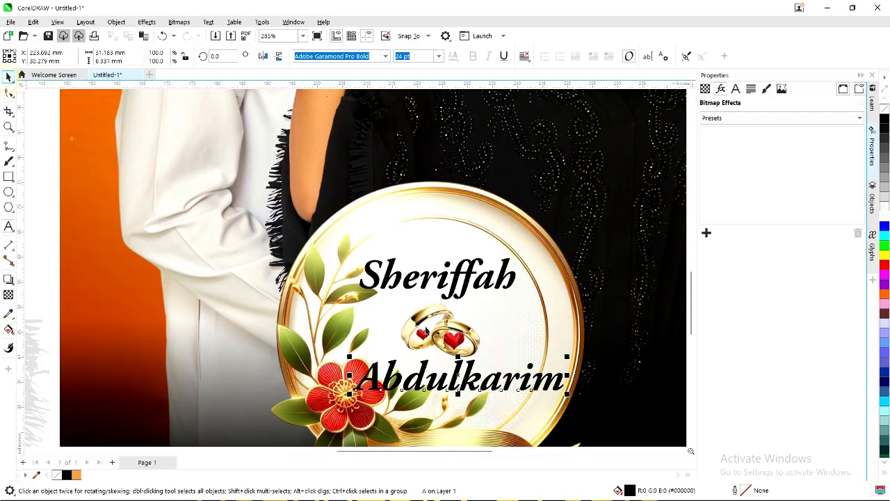
{"action": "scroll", "coordinate": [426, 331], "scroll_direction": "down", "scroll_amount": 2}
{"action": "scroll", "coordinate": [535, 348], "scroll_direction": "up", "scroll_amount": 1}
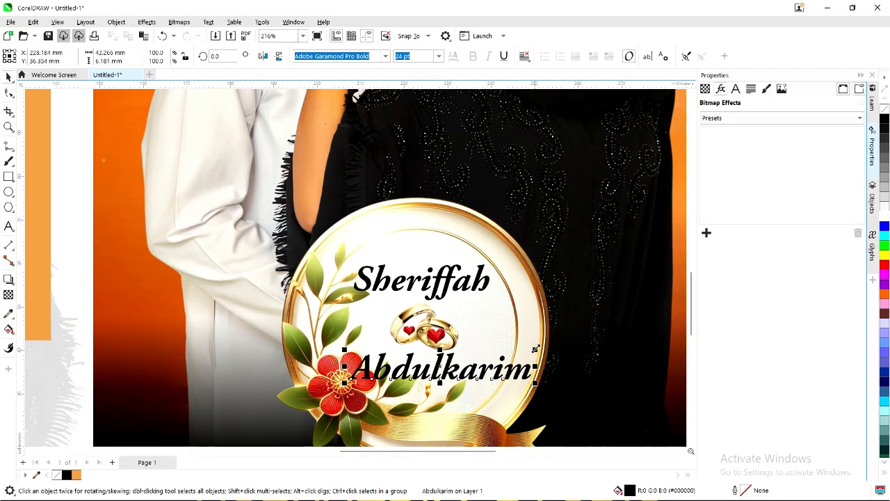
{"action": "left_click_drag", "start_coordinate": [536, 348], "coordinate": [509, 346]}
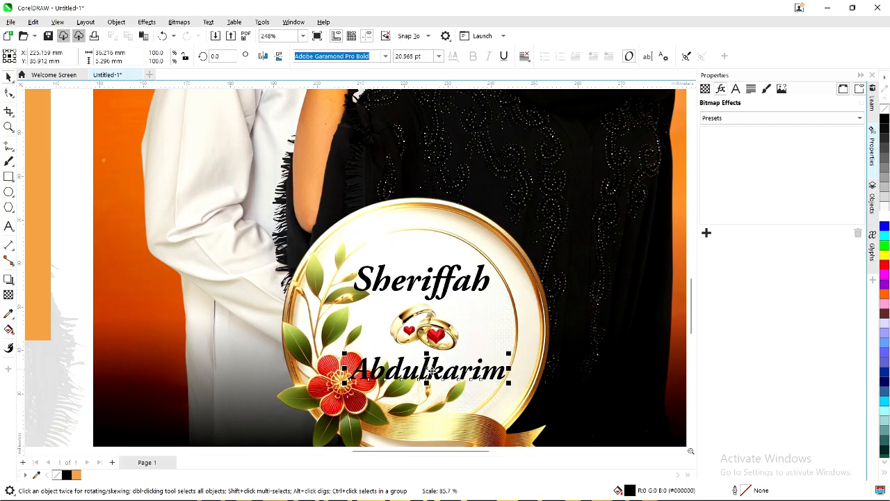
{"action": "scroll", "coordinate": [431, 372], "scroll_direction": "up", "scroll_amount": 1}
{"action": "mouse_move", "coordinate": [434, 373]}
{"action": "left_mouse_down"}
{"action": "mouse_move", "coordinate": [442, 376]}
{"action": "mouse_move", "coordinate": [434, 374]}
{"action": "left_mouse_up"}
Shrink the gold rings to about 64% and move Abdulkarim up so the rings sit between the names.
{"action": "left_click", "coordinate": [420, 318]}
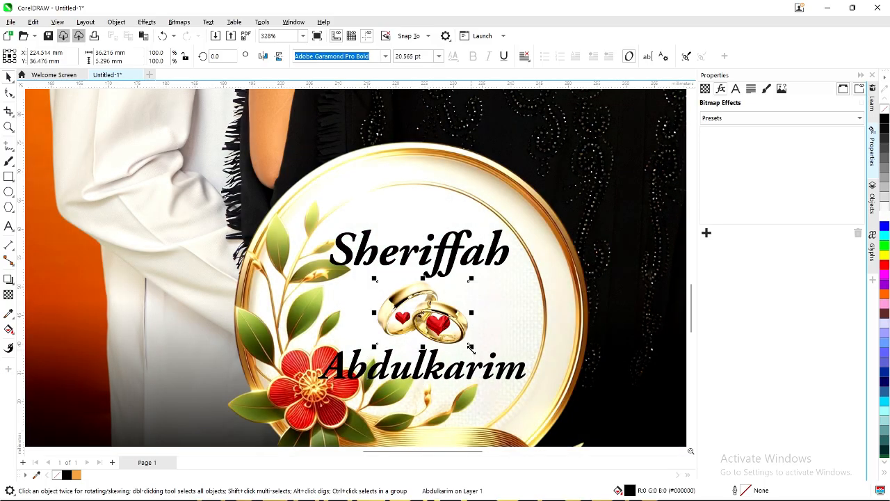
{"action": "left_click_drag", "start_coordinate": [473, 349], "coordinate": [420, 301]}
{"action": "scroll", "coordinate": [427, 323], "scroll_direction": "up", "scroll_amount": 2}
{"action": "left_click", "coordinate": [417, 381]}
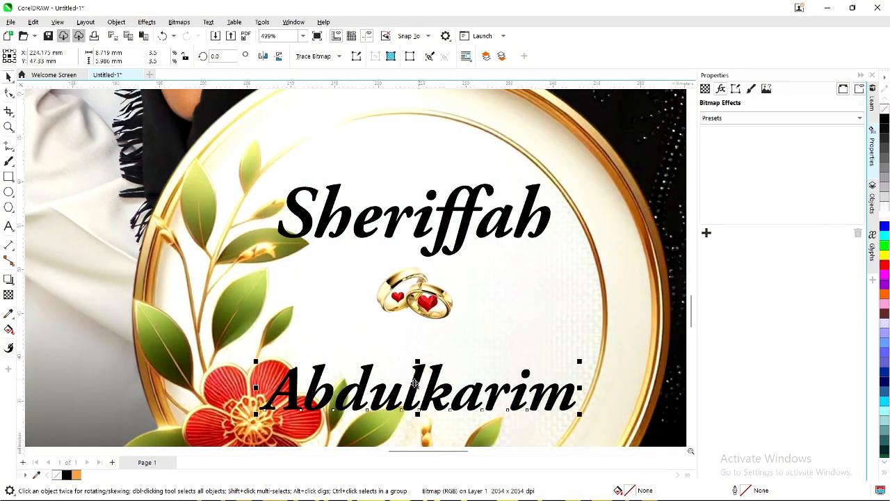
{"action": "left_click_drag", "start_coordinate": [415, 383], "coordinate": [416, 346]}
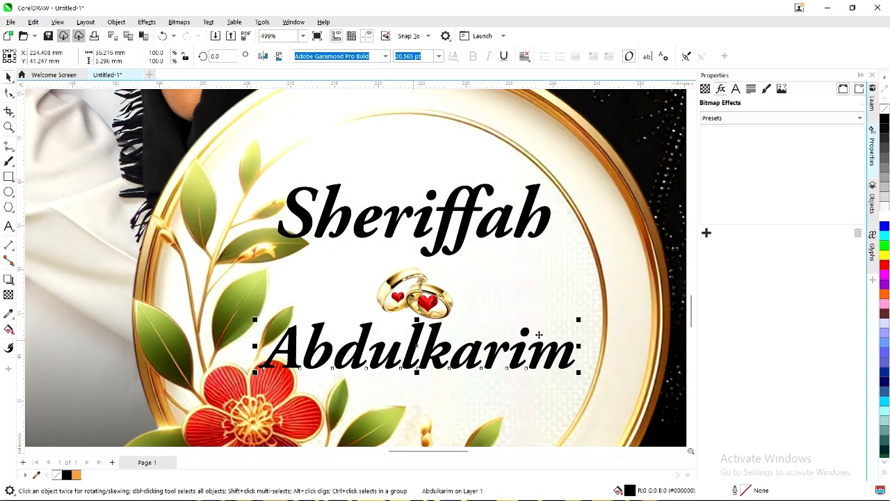
{"action": "scroll", "coordinate": [430, 339], "scroll_direction": "down", "scroll_amount": 3}
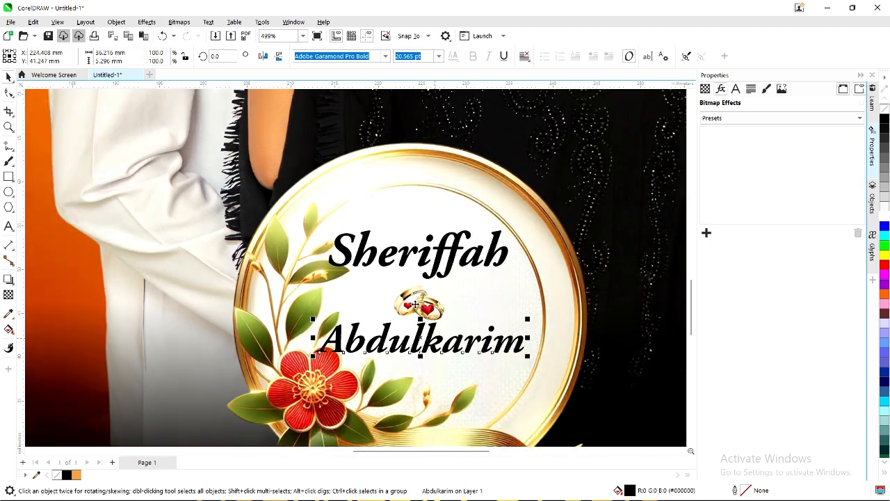
{"action": "scroll", "coordinate": [424, 306], "scroll_direction": "up", "scroll_amount": 1}
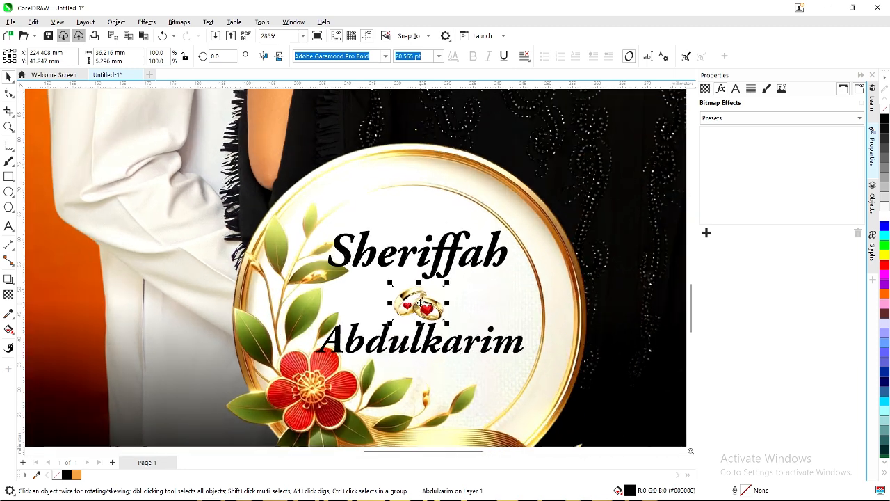
{"action": "left_click_drag", "start_coordinate": [423, 305], "coordinate": [419, 305]}
{"action": "scroll", "coordinate": [405, 296], "scroll_direction": "down", "scroll_amount": 5}
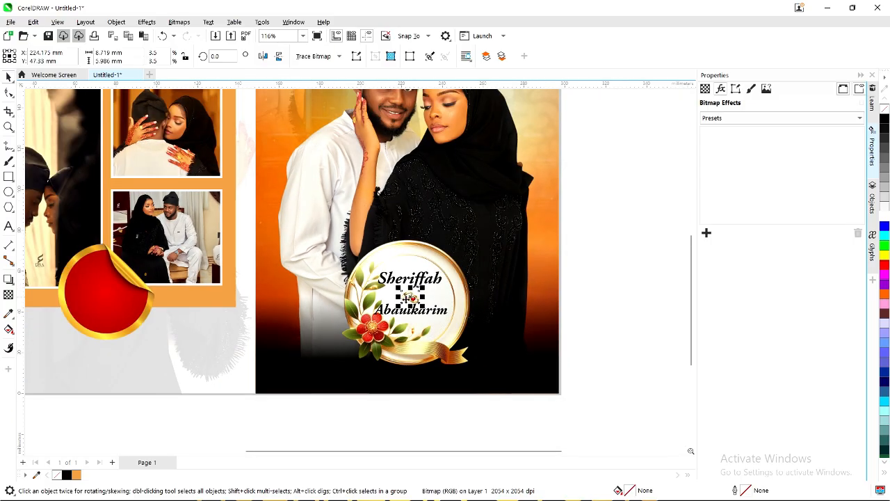
{"action": "left_click", "coordinate": [605, 278]}
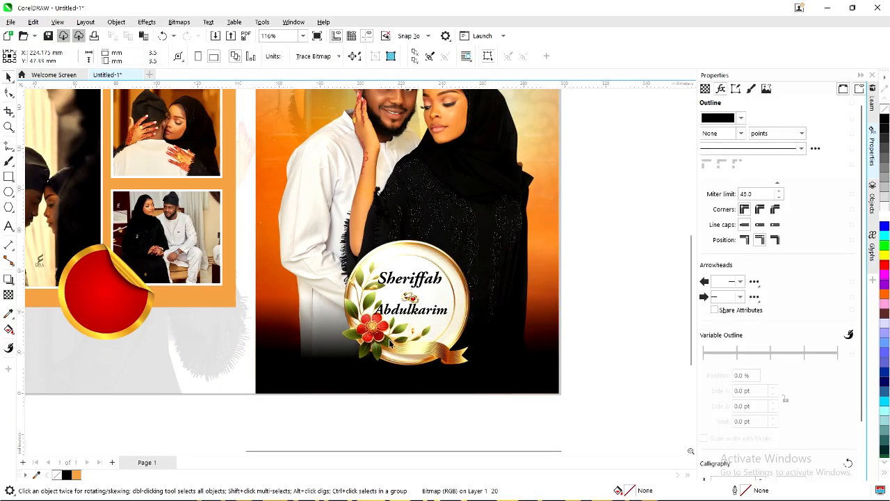
{"action": "left_click", "coordinate": [367, 338]}
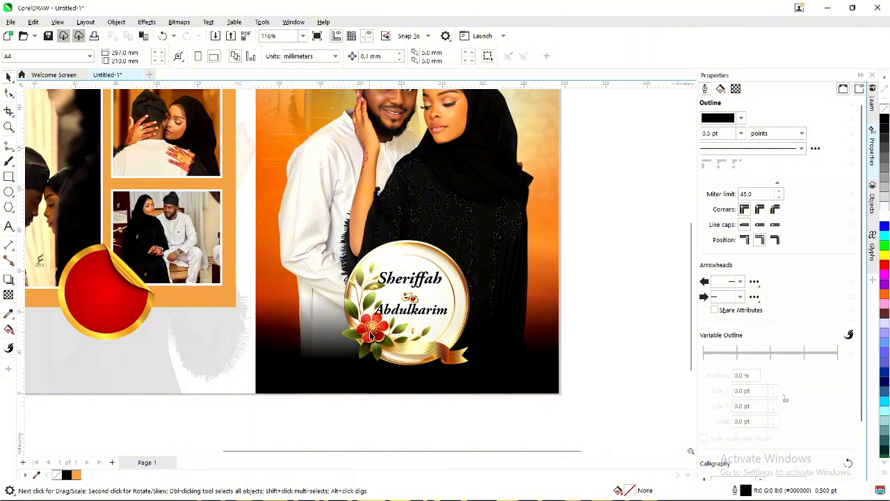
{"action": "scroll", "coordinate": [371, 335], "scroll_direction": "down", "scroll_amount": 2}
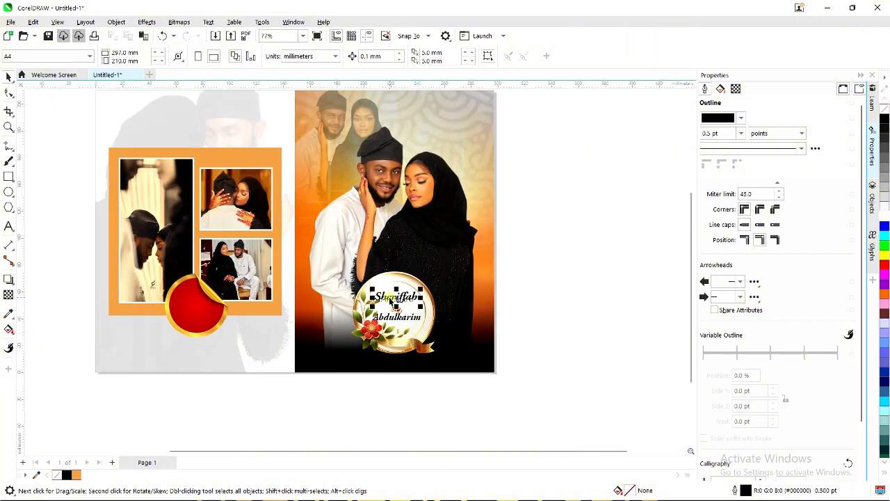
Copy Sheriffah to the top of the portrait, retype it as 'Conjugal Bliss' and enlarge it to about 29 pt.
{"action": "left_click_drag", "start_coordinate": [396, 300], "coordinate": [417, 122]}
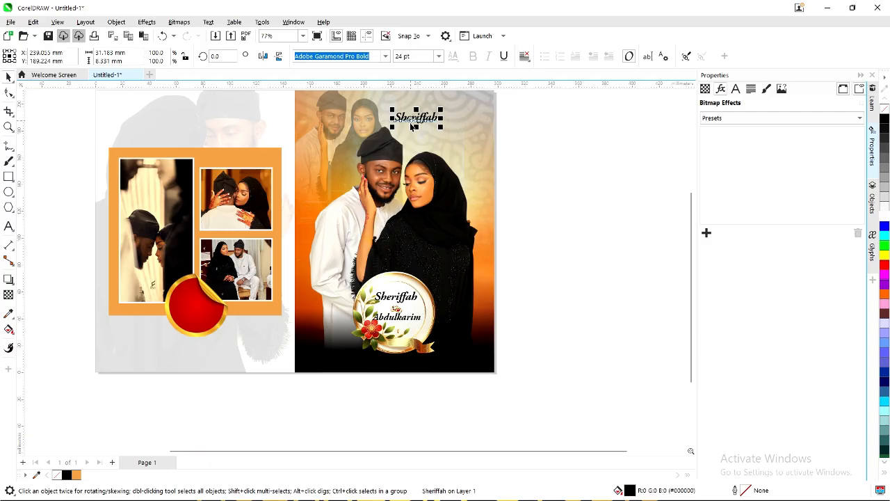
{"action": "double_click", "coordinate": [410, 119]}
{"action": "key", "text": "ctrl+a"}
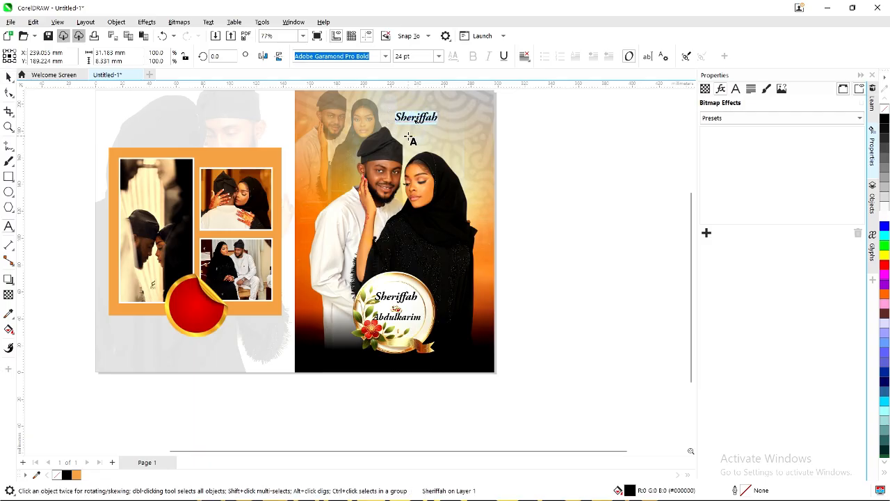
{"action": "type", "text": "Conjuga"}
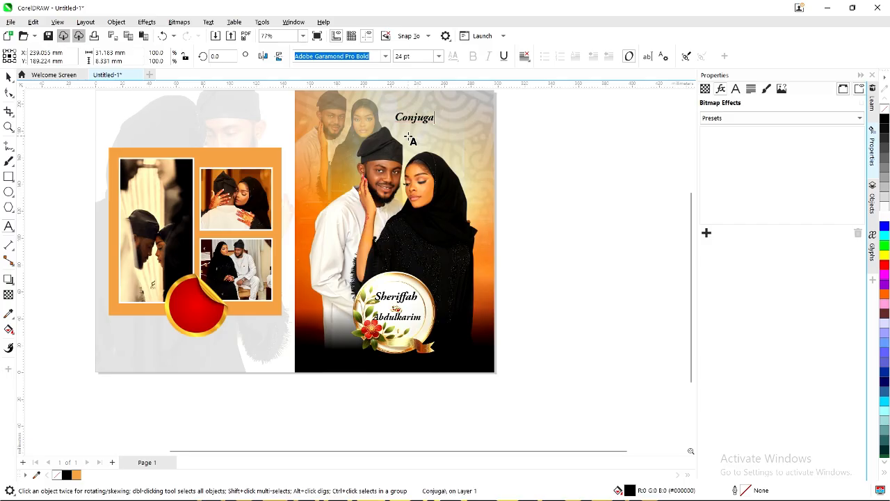
{"action": "type", "text": "l Bliss"}
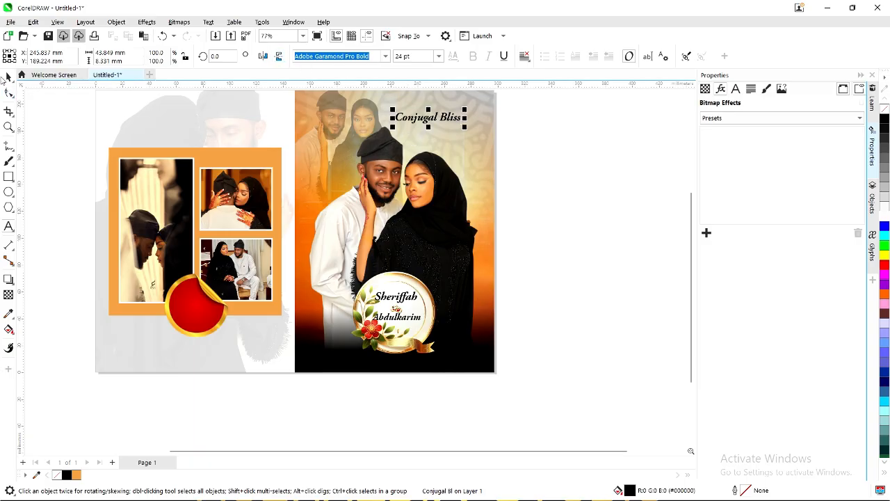
{"action": "left_click", "coordinate": [7, 78]}
{"action": "left_click_drag", "start_coordinate": [463, 128], "coordinate": [479, 131]}
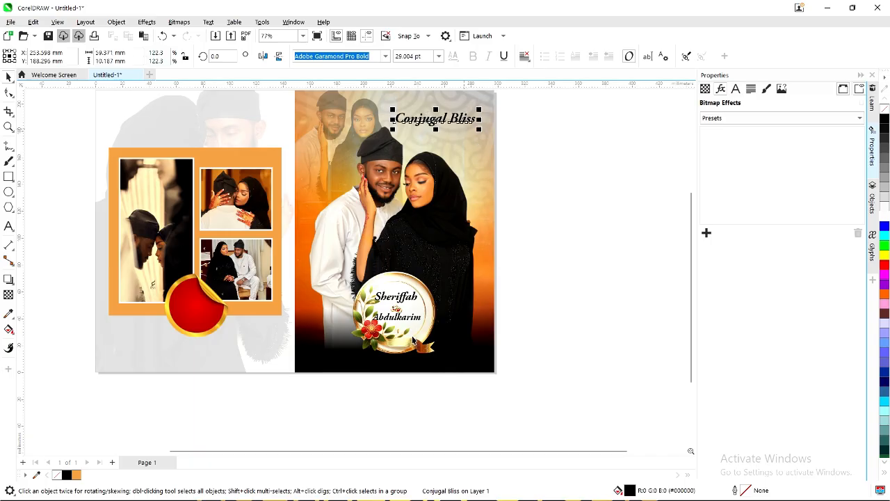
{"action": "left_click", "coordinate": [384, 339]}
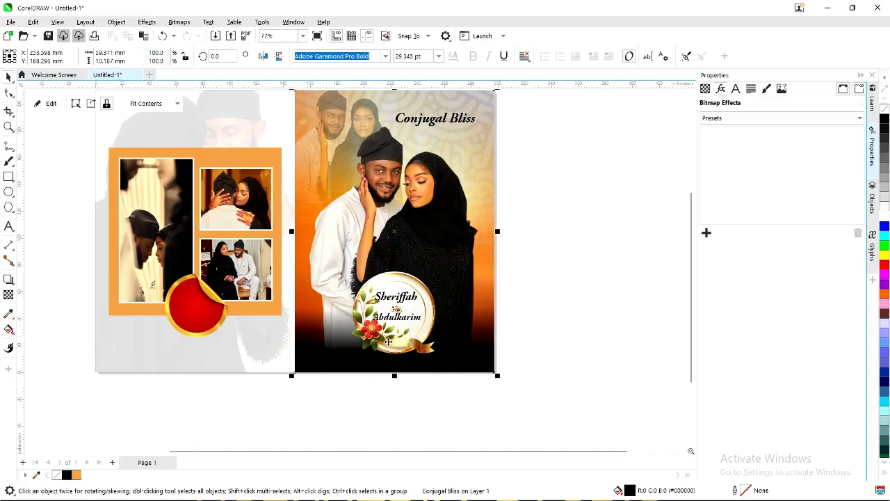
Move the badge artwork off the page and enlarge the names-and-rings group to about 222%.
{"action": "left_click_drag", "start_coordinate": [535, 333], "coordinate": [562, 314]}
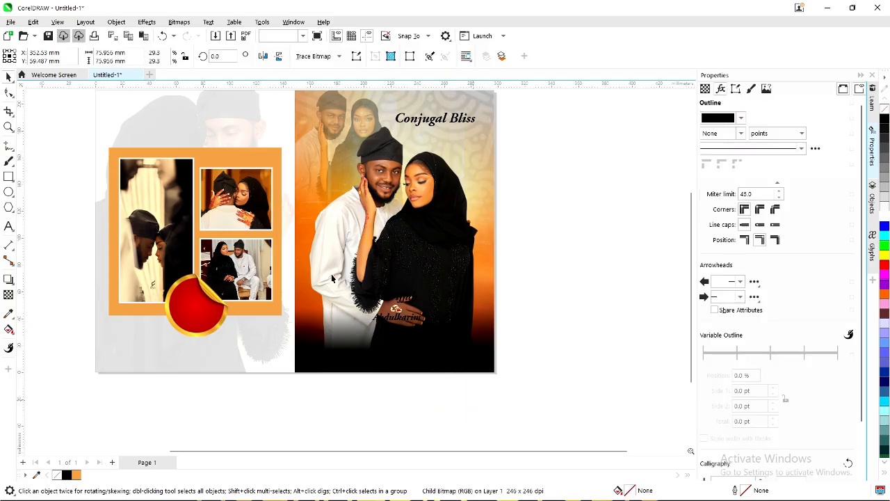
{"action": "left_click", "coordinate": [367, 304]}
{"action": "left_click_drag", "start_coordinate": [424, 324], "coordinate": [453, 342]}
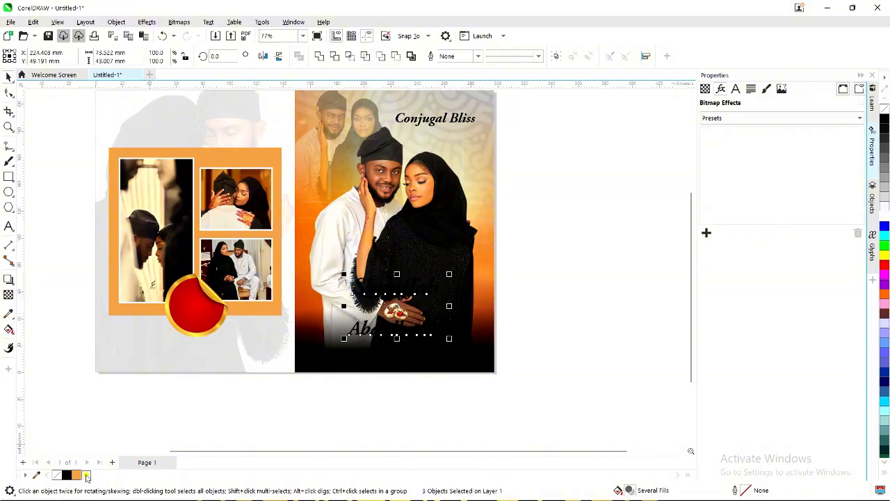
{"action": "left_click", "coordinate": [528, 346]}
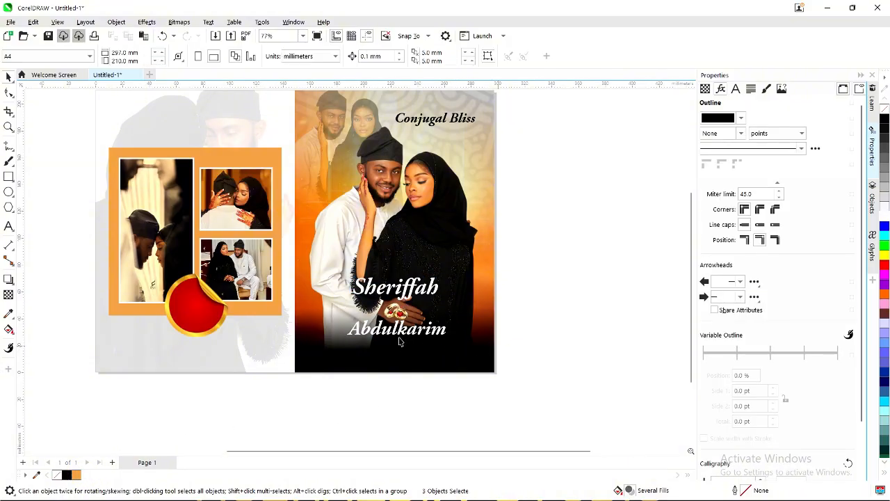
Move Sheriffah down over the couple photo and shift it left.
{"action": "scroll", "coordinate": [410, 290], "scroll_direction": "up", "scroll_amount": 1}
{"action": "left_click", "coordinate": [394, 287]}
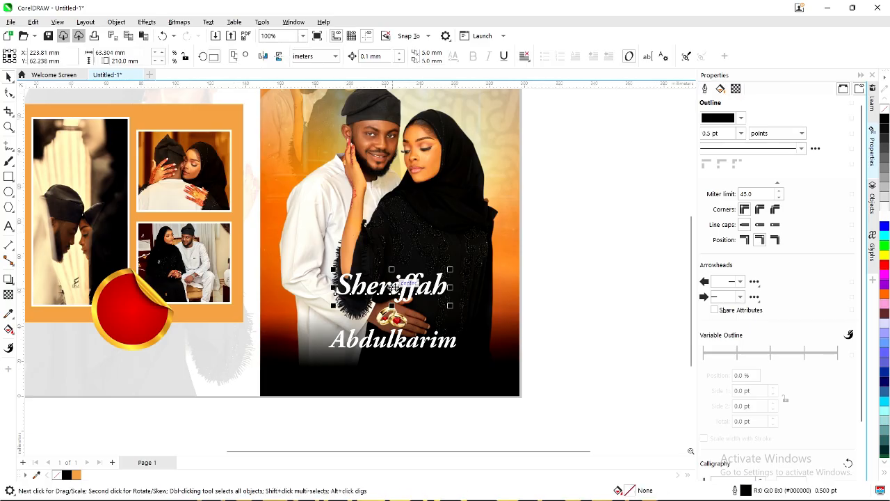
{"action": "left_click_drag", "start_coordinate": [394, 287], "coordinate": [458, 332]}
{"action": "scroll", "coordinate": [391, 315], "scroll_direction": "up", "scroll_amount": 1}
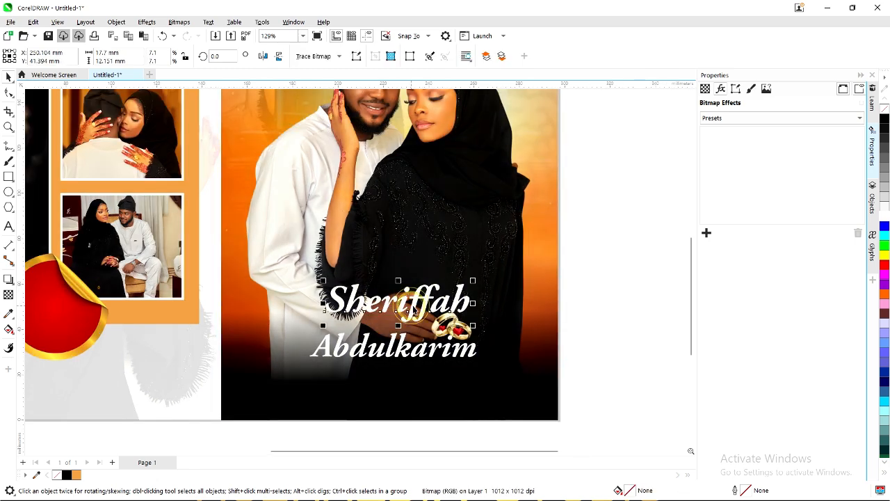
{"action": "left_click", "coordinate": [411, 311]}
{"action": "mouse_move", "coordinate": [411, 311]}
{"action": "left_mouse_down"}
{"action": "mouse_move", "coordinate": [391, 314]}
{"action": "mouse_move", "coordinate": [426, 316]}
{"action": "left_mouse_up"}
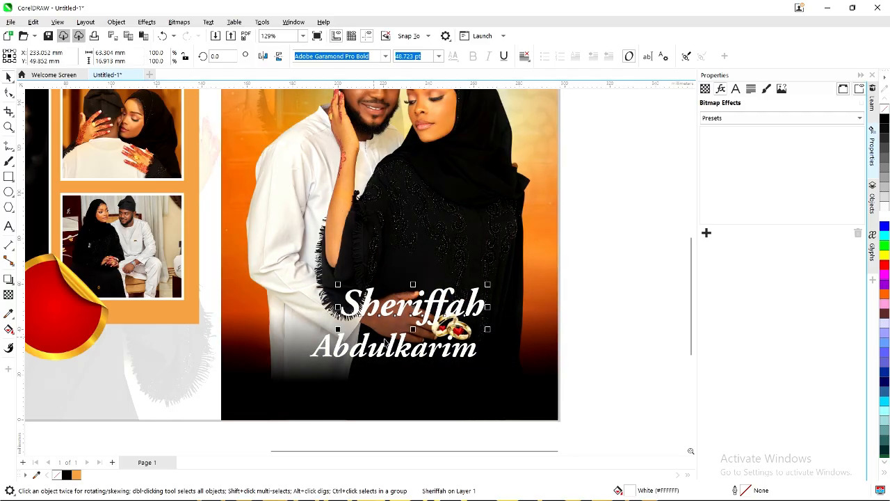
Place the rings between the names, lower Abdulkarim, and drop Sheriffah slightly.
{"action": "left_click", "coordinate": [449, 324]}
{"action": "mouse_move", "coordinate": [448, 324]}
{"action": "left_mouse_down"}
{"action": "mouse_move", "coordinate": [336, 321]}
{"action": "mouse_move", "coordinate": [368, 325]}
{"action": "left_mouse_up"}
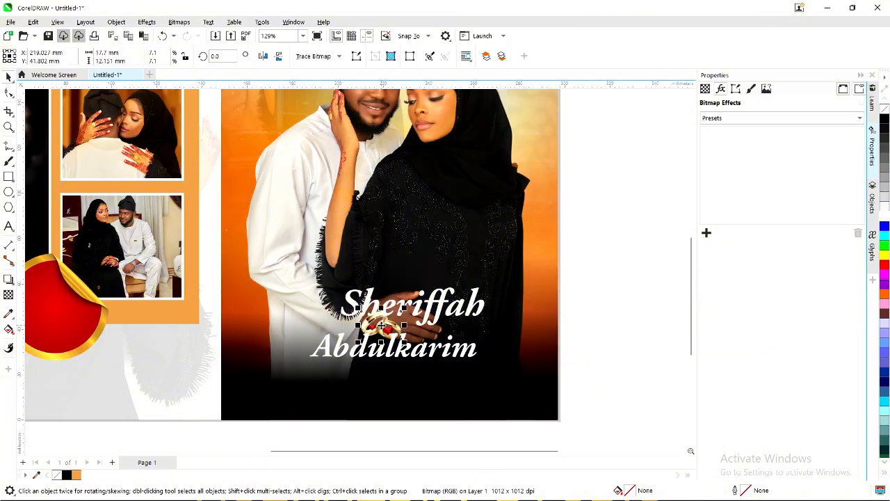
{"action": "scroll", "coordinate": [382, 326], "scroll_direction": "up", "scroll_amount": 2}
{"action": "left_click", "coordinate": [394, 353]}
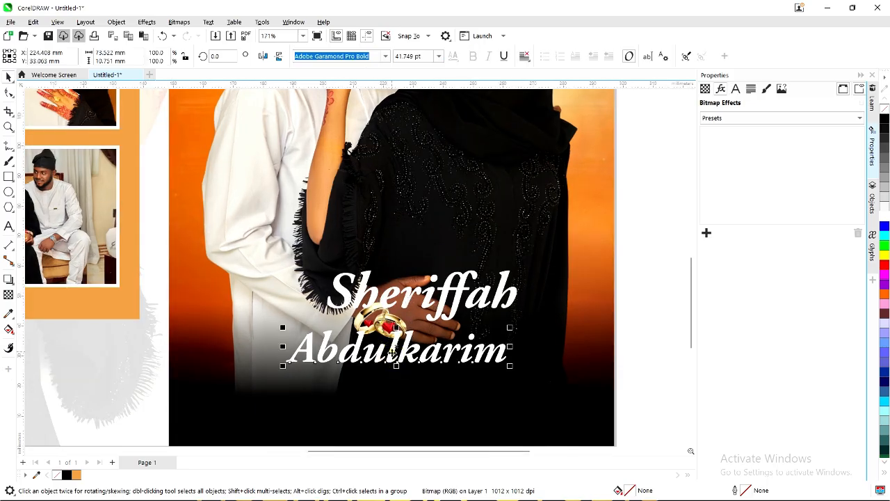
{"action": "left_click_drag", "start_coordinate": [392, 352], "coordinate": [393, 372]}
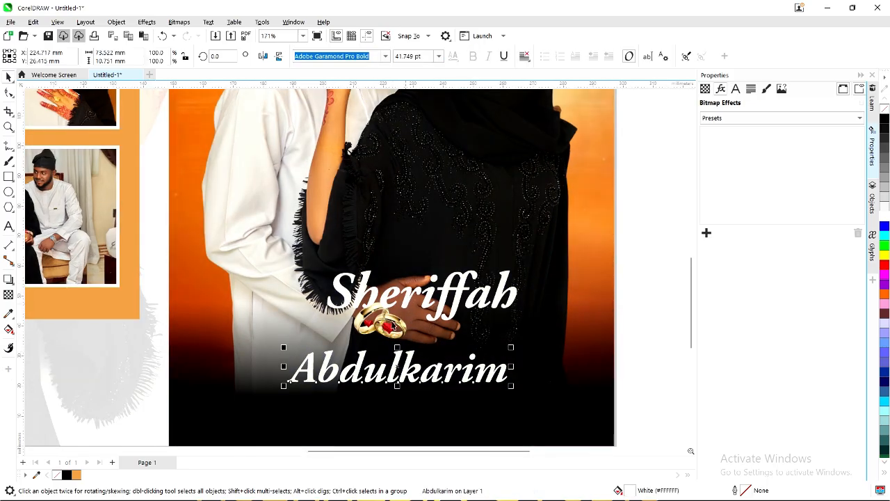
{"action": "left_click_drag", "start_coordinate": [390, 322], "coordinate": [433, 340]}
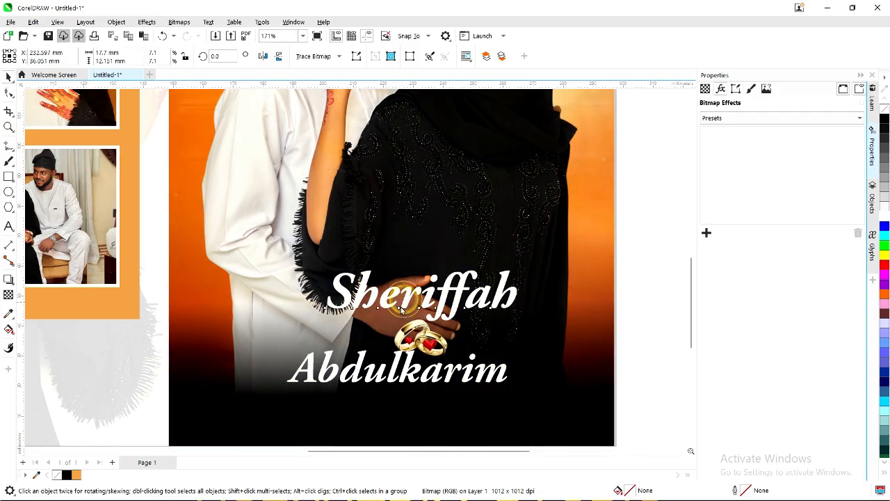
{"action": "left_click_drag", "start_coordinate": [402, 297], "coordinate": [402, 328]}
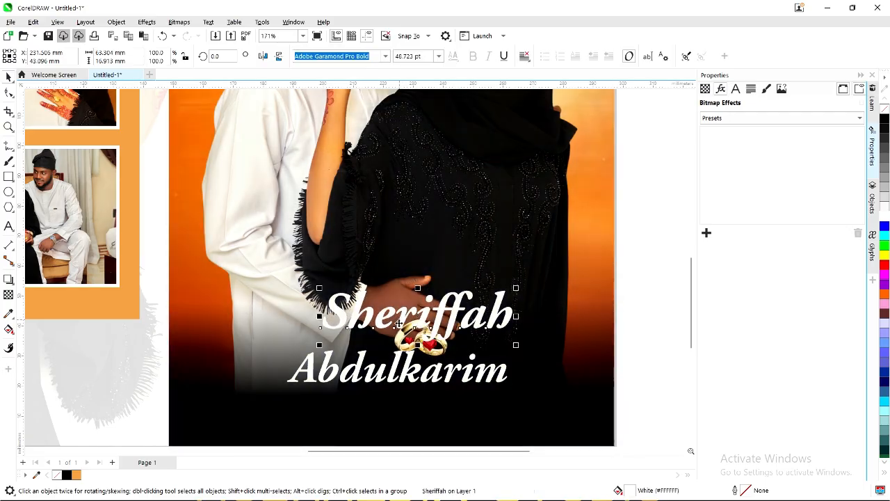
{"action": "scroll", "coordinate": [588, 381], "scroll_direction": "down", "scroll_amount": 1}
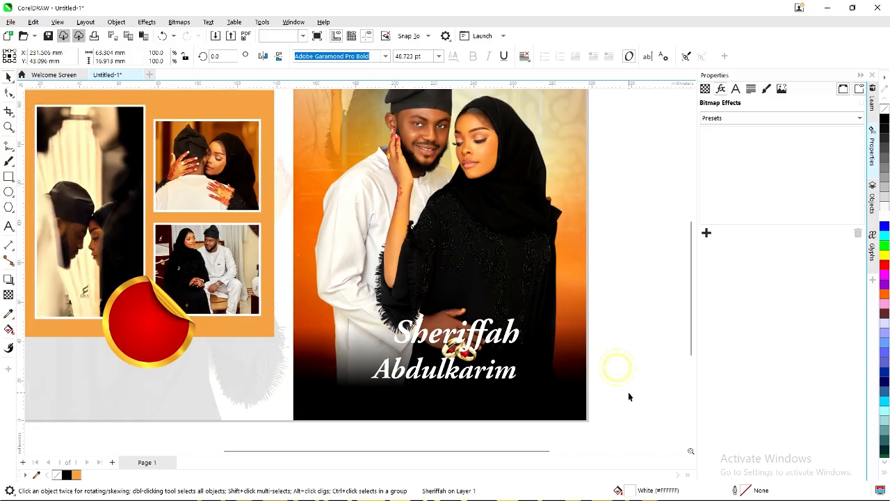
Move both names down and right, then set the rings beside Sheriffah.
{"action": "left_click_drag", "start_coordinate": [629, 393], "coordinate": [361, 298]}
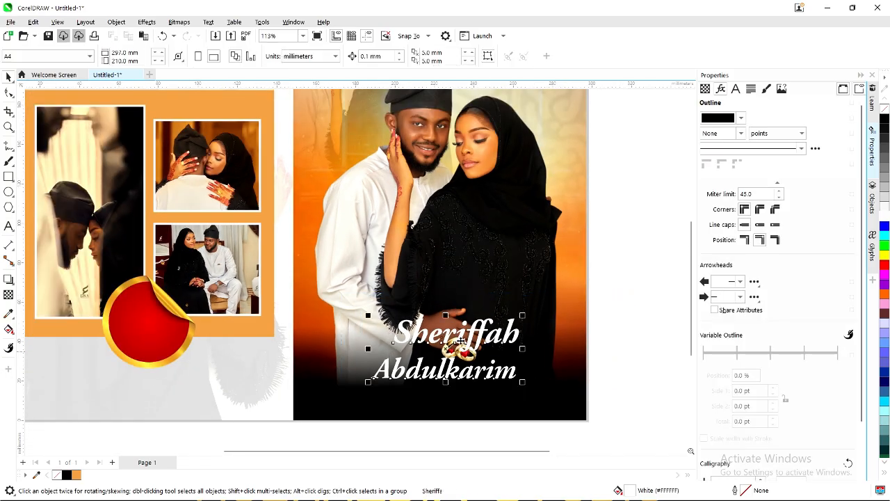
{"action": "left_click_drag", "start_coordinate": [466, 333], "coordinate": [470, 352]}
{"action": "scroll", "coordinate": [413, 318], "scroll_direction": "down", "scroll_amount": 2}
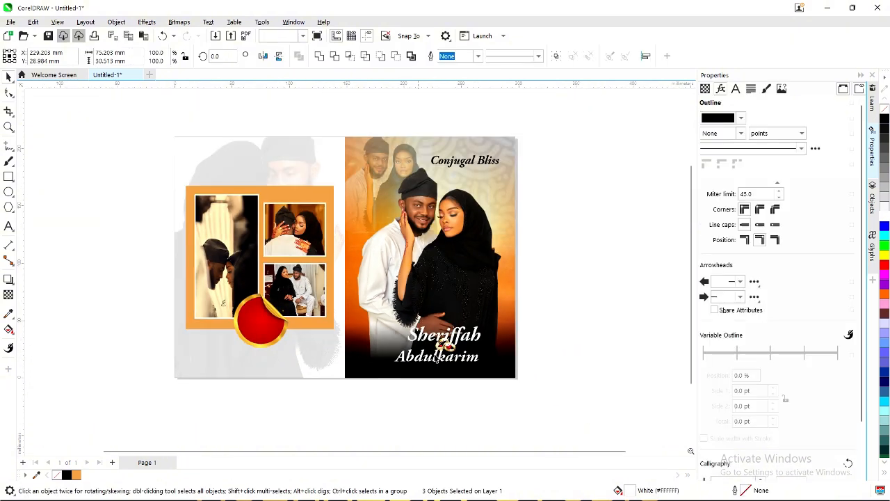
{"action": "scroll", "coordinate": [445, 349], "scroll_direction": "up", "scroll_amount": 1}
{"action": "left_click", "coordinate": [448, 350]}
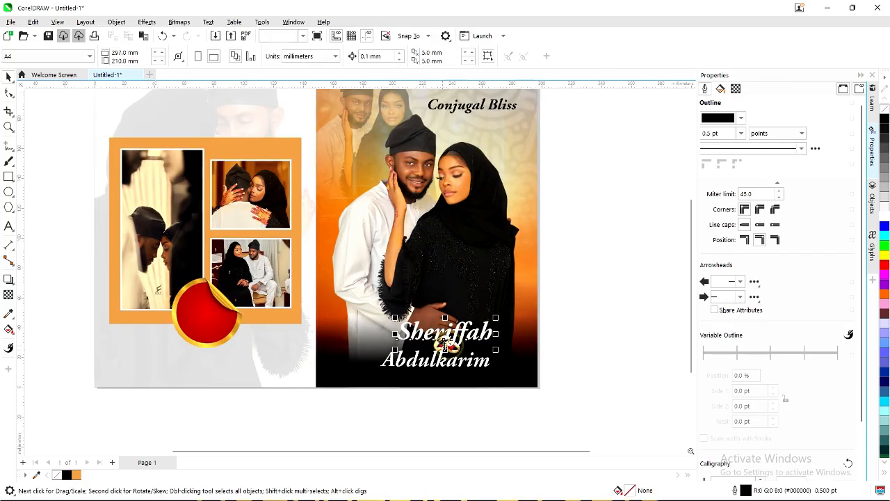
{"action": "scroll", "coordinate": [455, 352], "scroll_direction": "up", "scroll_amount": 1}
{"action": "left_click_drag", "start_coordinate": [455, 352], "coordinate": [428, 343]}
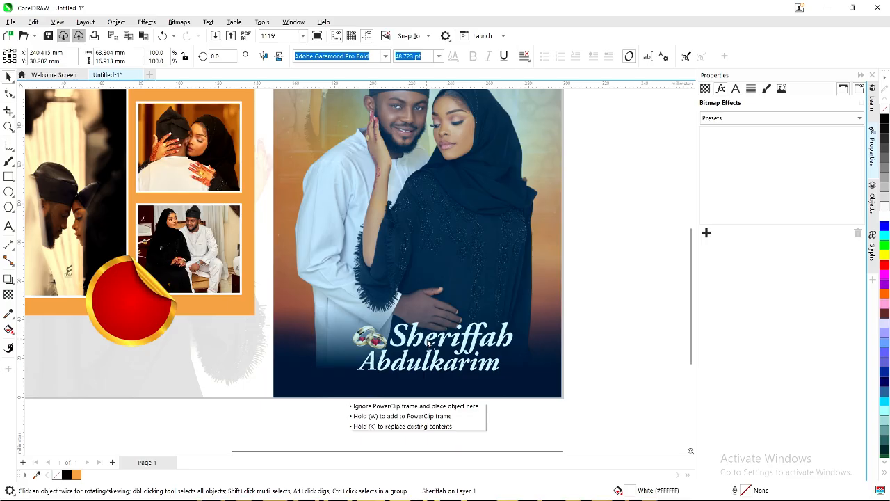
{"action": "left_click_drag", "start_coordinate": [427, 344], "coordinate": [427, 343]}
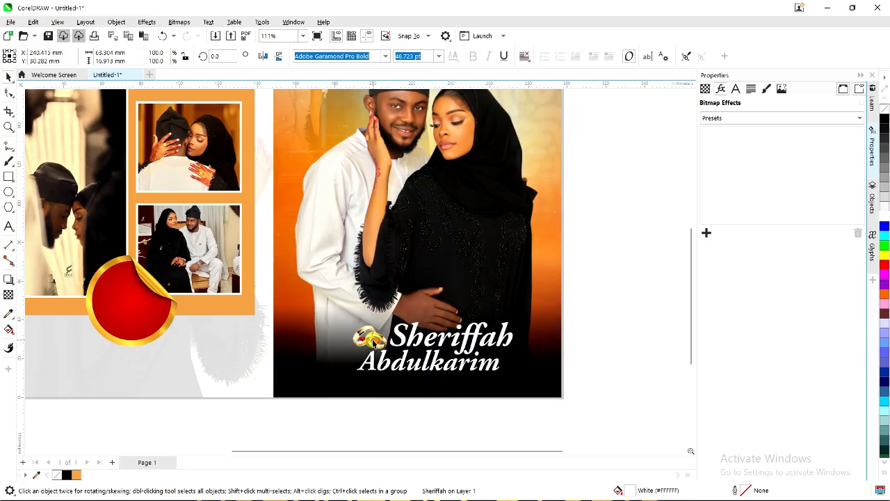
Resize the rings image and place it at the end of Sheriffah.
{"action": "left_click", "coordinate": [373, 343]}
{"action": "scroll", "coordinate": [372, 341], "scroll_direction": "up", "scroll_amount": 2}
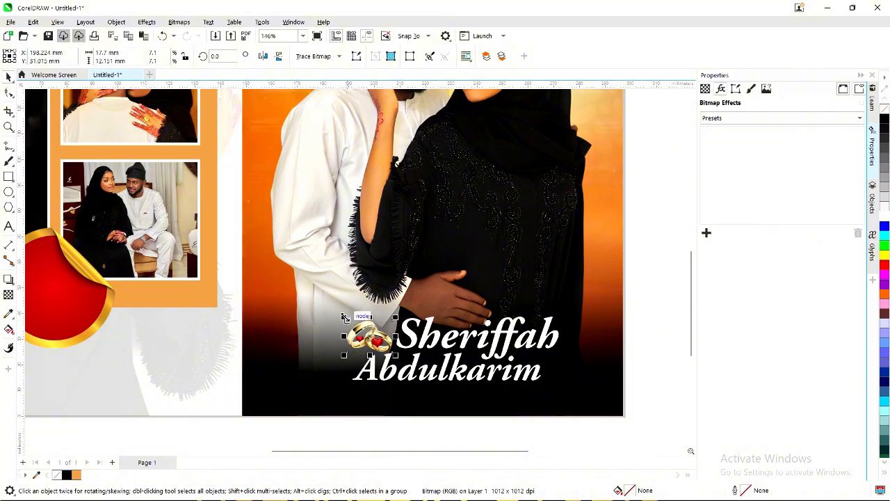
{"action": "left_click_drag", "start_coordinate": [344, 317], "coordinate": [400, 343]}
{"action": "scroll", "coordinate": [373, 339], "scroll_direction": "down", "scroll_amount": 3}
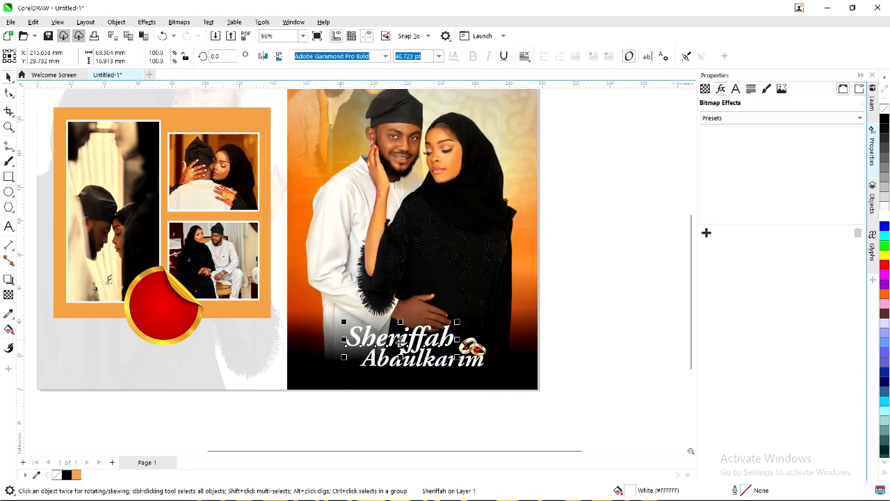
{"action": "left_click_drag", "start_coordinate": [471, 347], "coordinate": [471, 348]}
{"action": "scroll", "coordinate": [470, 348], "scroll_direction": "up", "scroll_amount": 4}
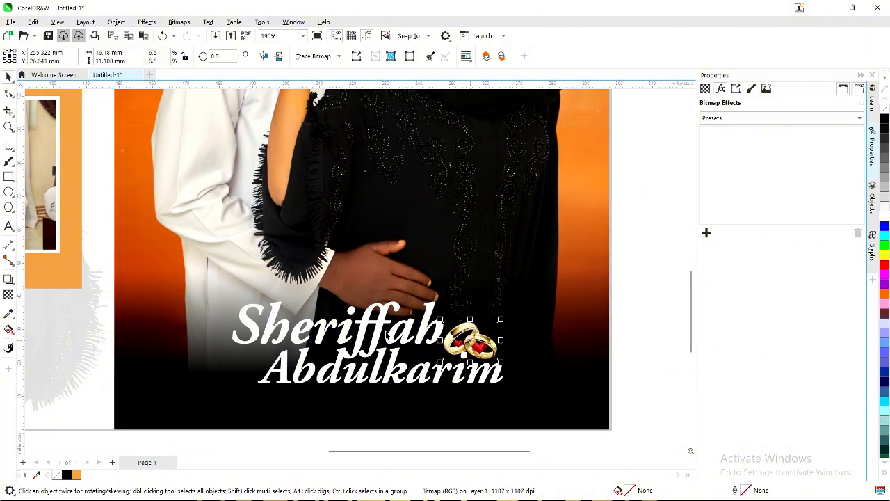
{"action": "left_click", "coordinate": [383, 327]}
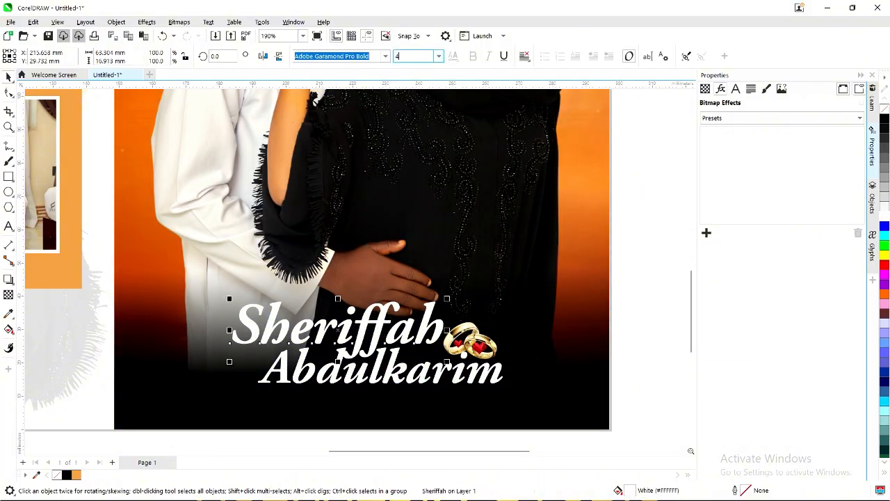
{"action": "key", "text": "Return"}
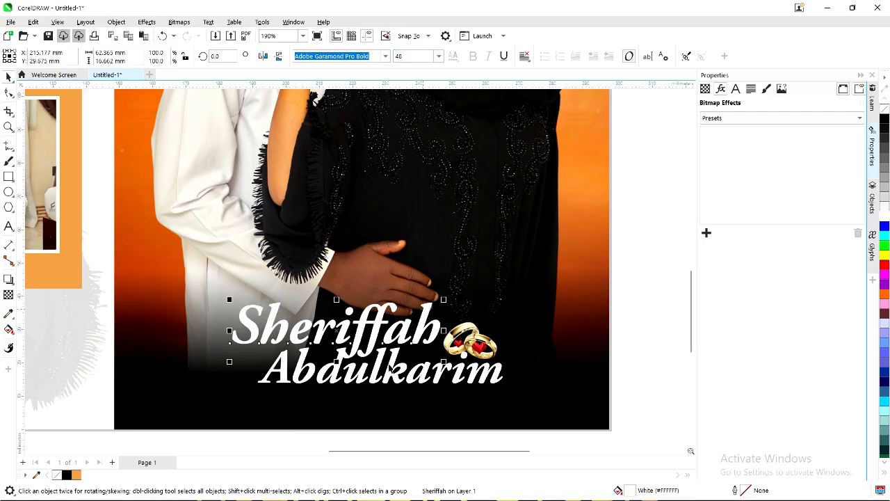
{"action": "left_click", "coordinate": [393, 367]}
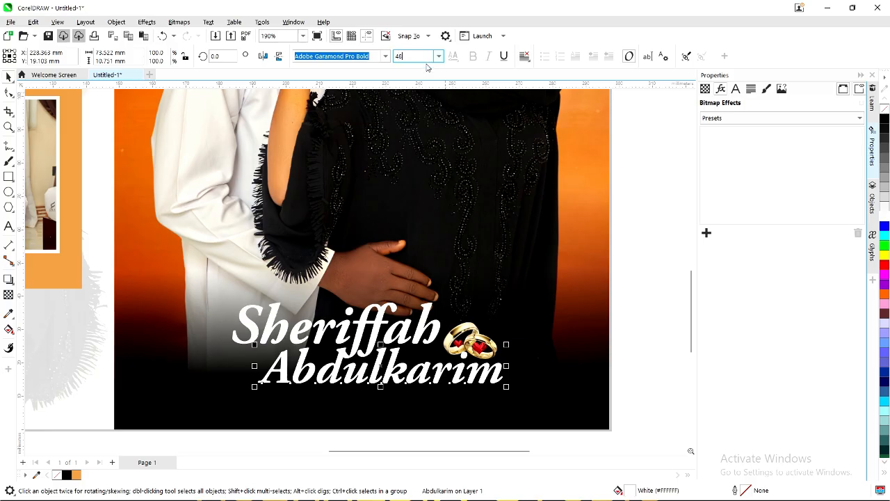
{"action": "type", "text": "48"}
{"action": "key", "text": "Return"}
{"action": "left_click_drag", "start_coordinate": [410, 367], "coordinate": [379, 384]}
{"action": "left_click_drag", "start_coordinate": [379, 383], "coordinate": [380, 380]}
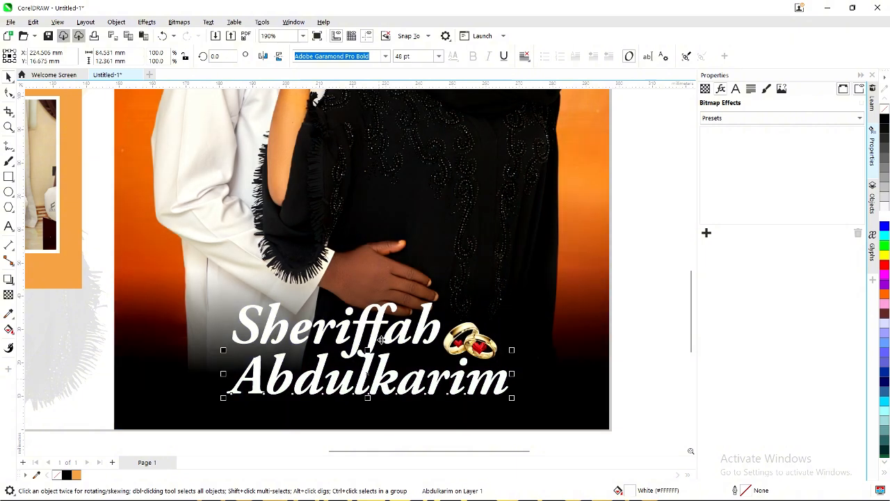
{"action": "scroll", "coordinate": [393, 324], "scroll_direction": "down", "scroll_amount": 3}
{"action": "left_click", "coordinate": [542, 368]}
Raise the names-and-rings block slightly on the portrait.
{"action": "left_click", "coordinate": [546, 394]}
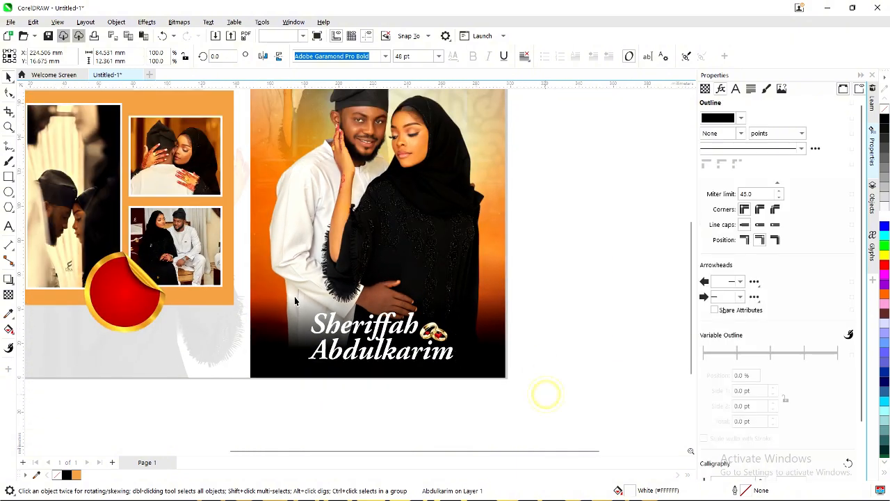
{"action": "left_click_drag", "start_coordinate": [301, 289], "coordinate": [282, 280]}
{"action": "scroll", "coordinate": [405, 294], "scroll_direction": "up", "scroll_amount": 2}
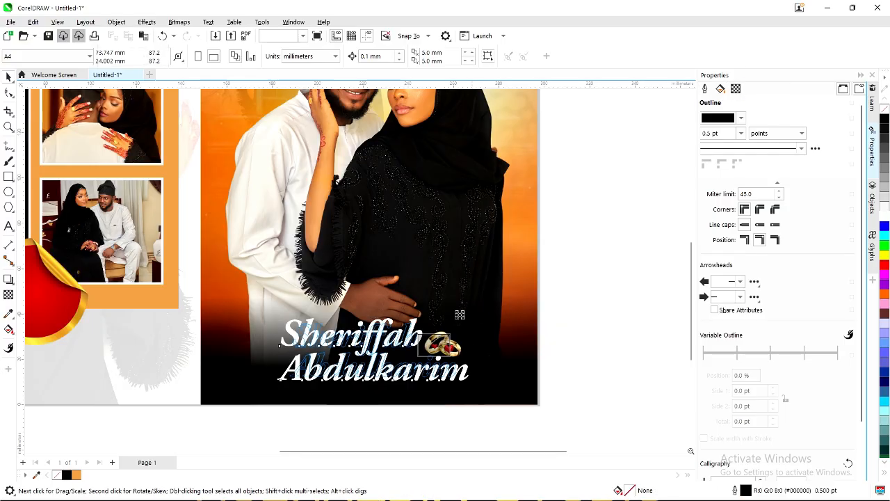
{"action": "left_click", "coordinate": [420, 345]}
{"action": "left_click_drag", "start_coordinate": [376, 346], "coordinate": [377, 344]}
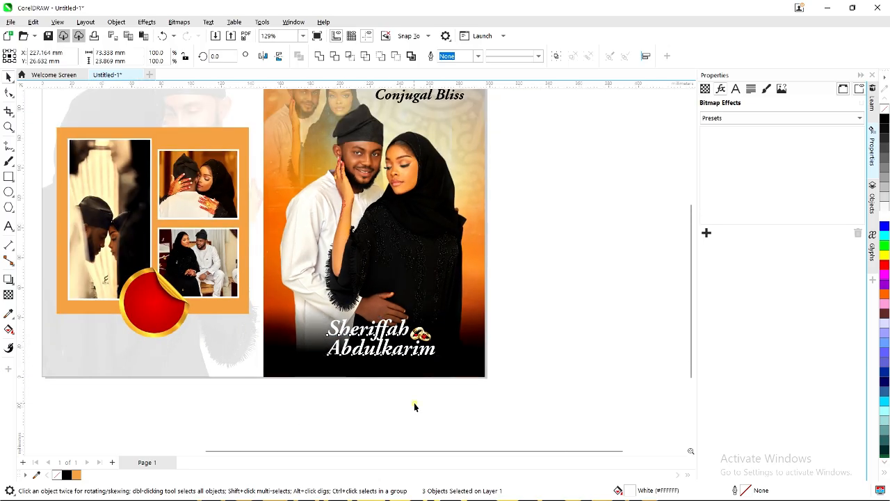
{"action": "left_click", "coordinate": [432, 436]}
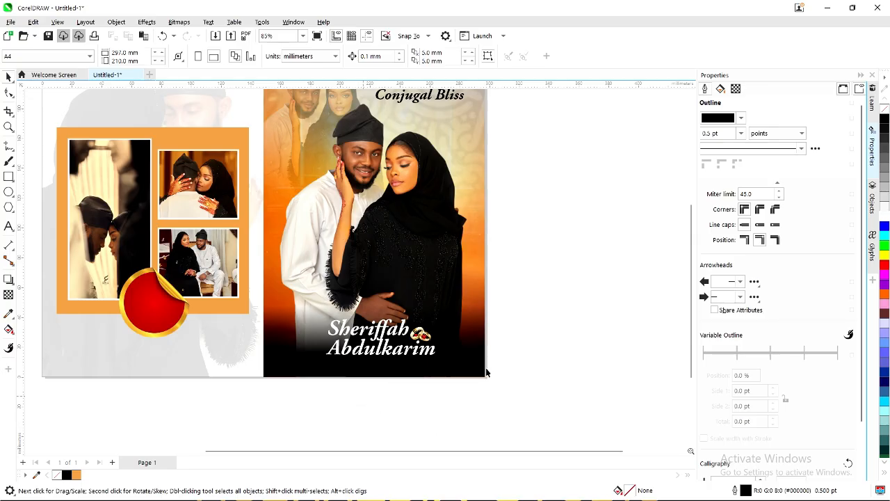
Shift the portrait's dark lens rectangle slightly to the right.
{"action": "left_click", "coordinate": [444, 373]}
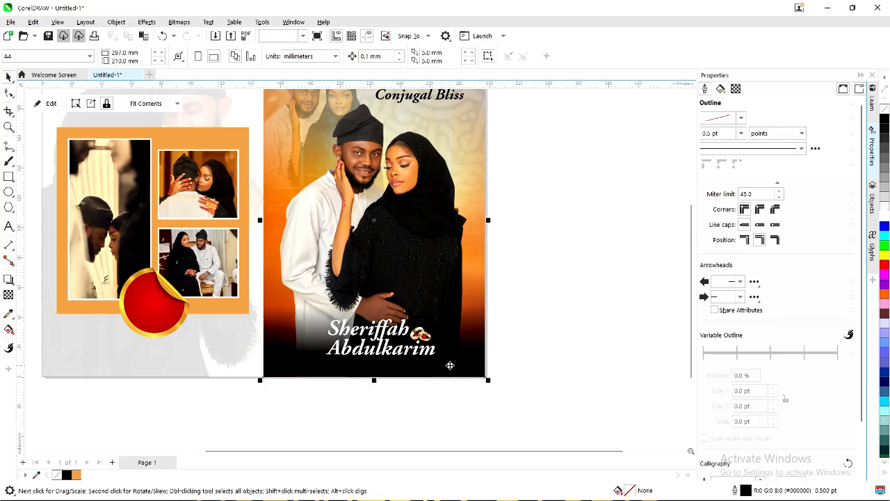
{"action": "left_click", "coordinate": [451, 372]}
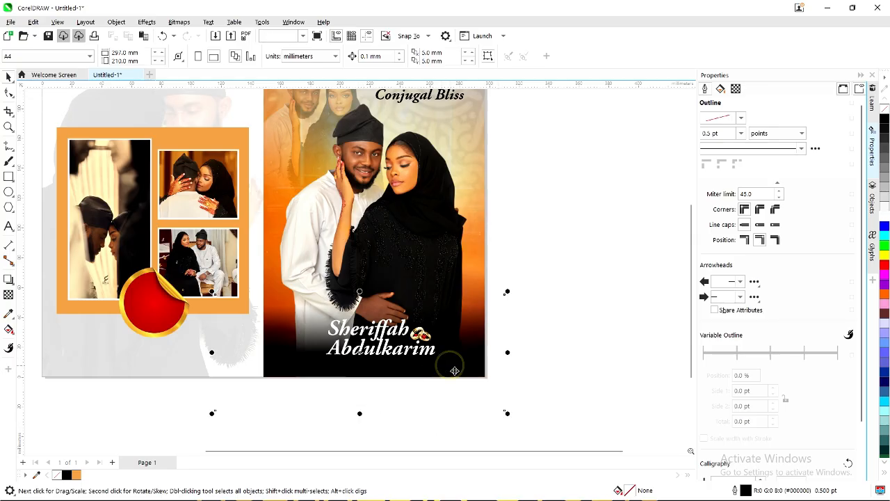
{"action": "left_click", "coordinate": [401, 360]}
{"action": "left_click", "coordinate": [402, 361], "text": "ctrl"}
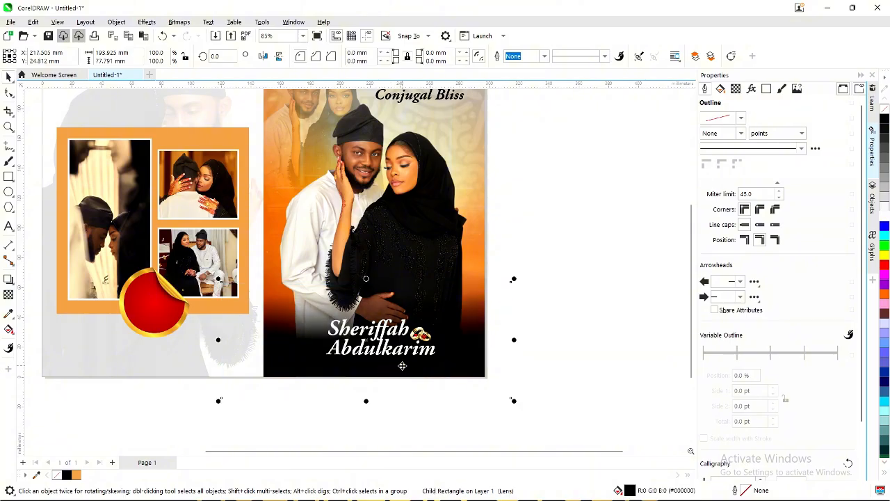
{"action": "left_click_drag", "start_coordinate": [402, 365], "coordinate": [415, 365]}
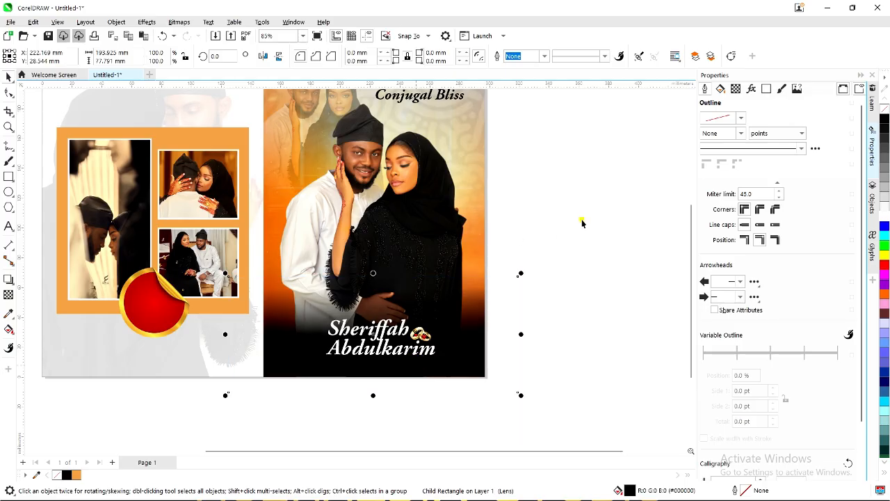
Move the names and rings up a little further.
{"action": "left_click_drag", "start_coordinate": [548, 389], "coordinate": [251, 293]}
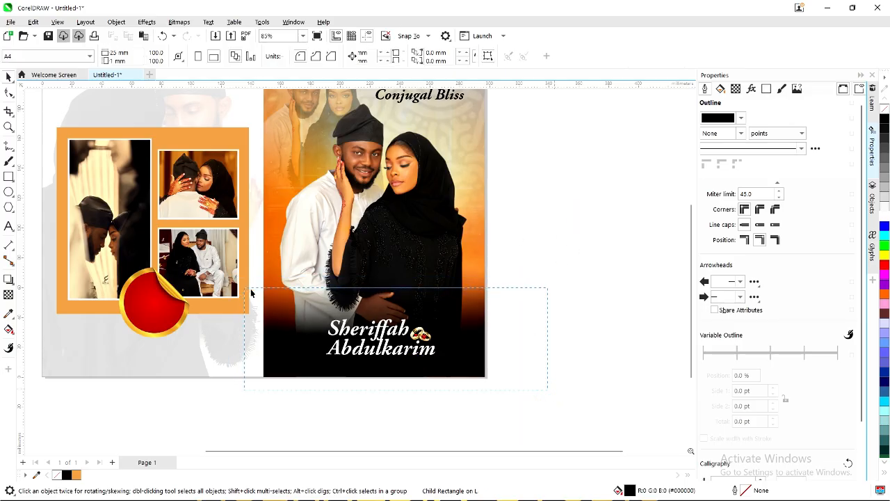
{"action": "scroll", "coordinate": [375, 333], "scroll_direction": "up", "scroll_amount": 2}
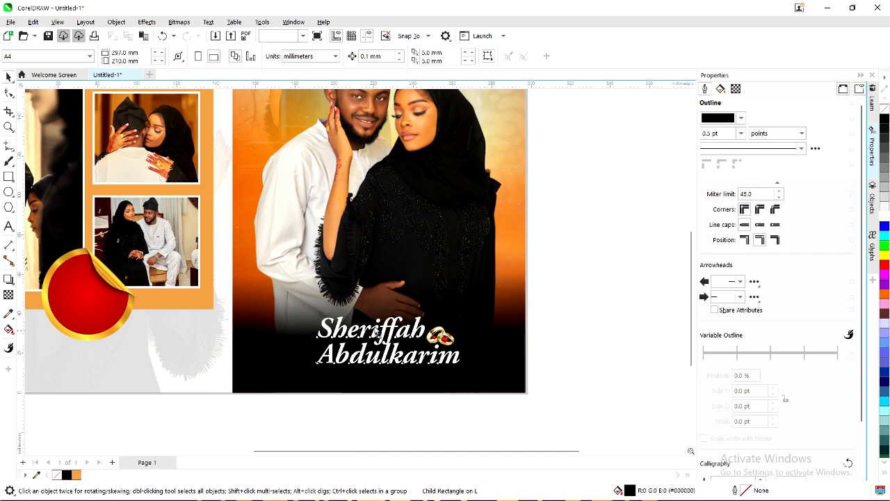
{"action": "left_click_drag", "start_coordinate": [375, 332], "coordinate": [376, 325]}
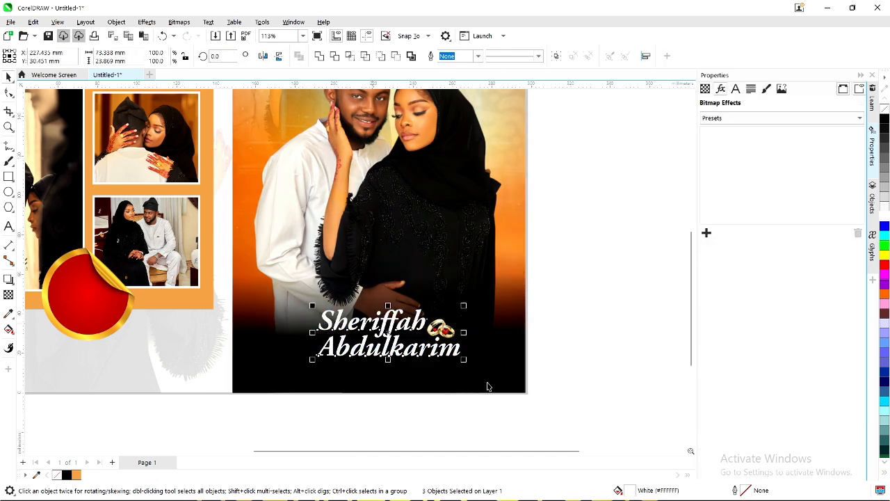
{"action": "left_click", "coordinate": [571, 327]}
{"action": "scroll", "coordinate": [392, 365], "scroll_direction": "down", "scroll_amount": 1}
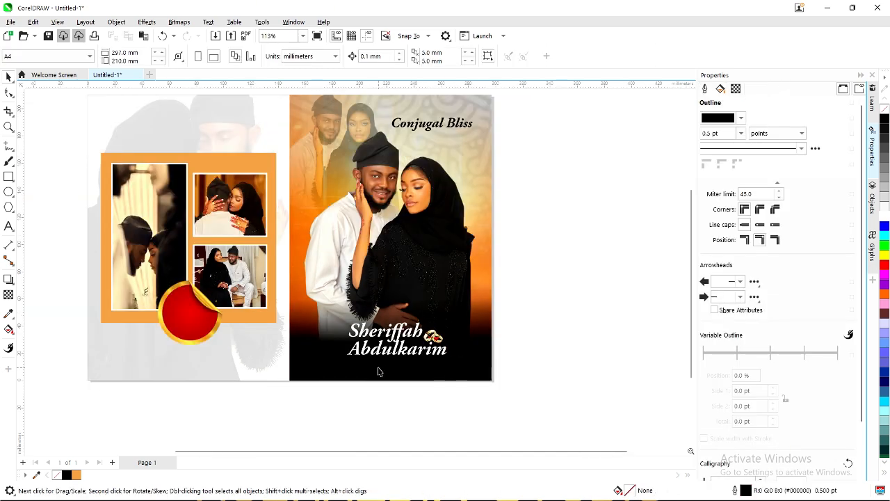
Select the Conjugal Bliss title and try it in the Havana script font.
{"action": "left_click", "coordinate": [293, 422]}
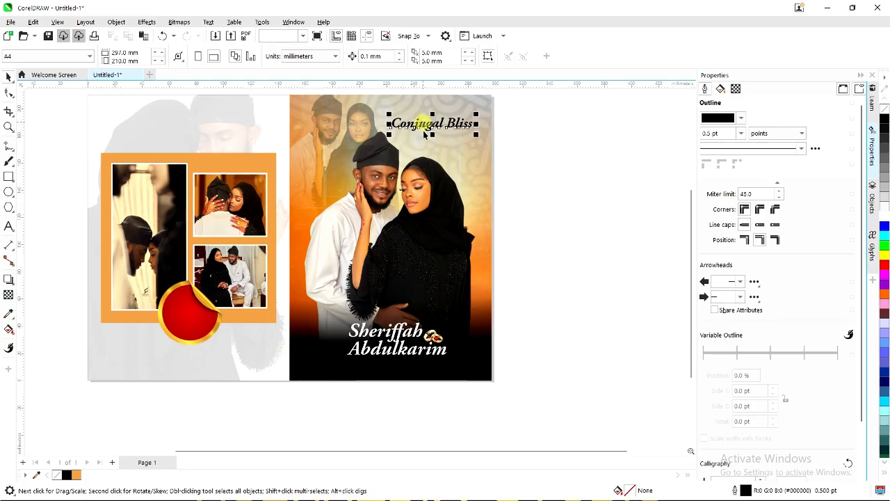
{"action": "left_click", "coordinate": [412, 123]}
{"action": "left_click", "coordinate": [331, 56]}
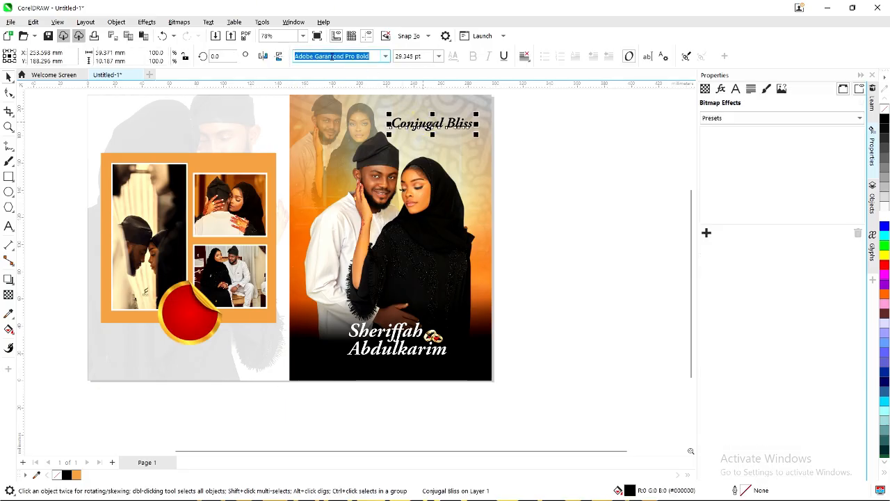
{"action": "left_click", "coordinate": [385, 58]}
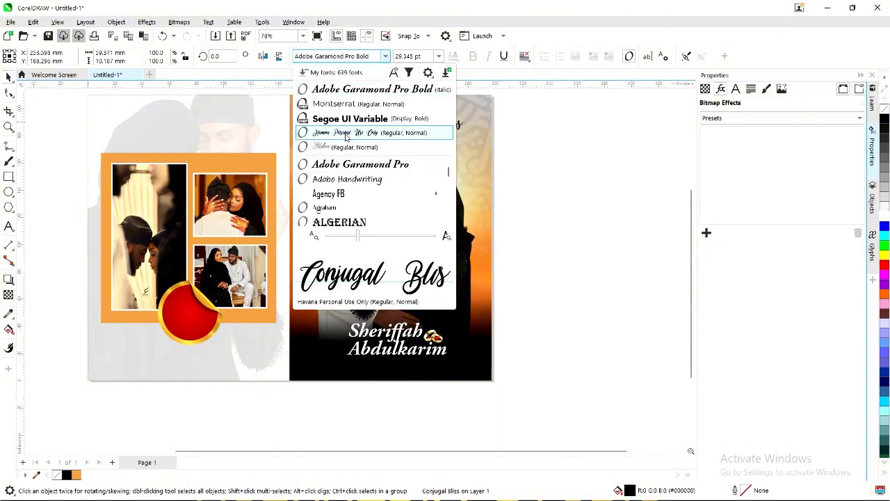
{"action": "left_click", "coordinate": [346, 133]}
{"action": "scroll", "coordinate": [438, 118], "scroll_direction": "up", "scroll_amount": 1}
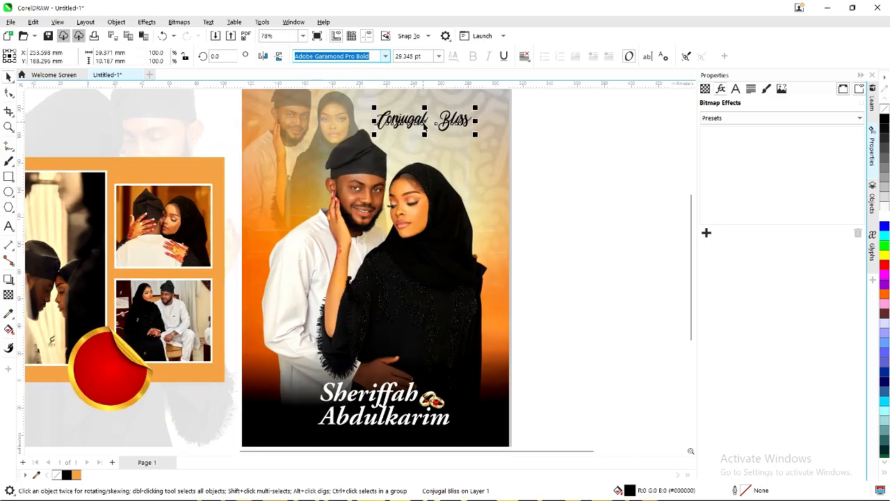
Try Humble Signation, then settle on the Ms Stusi script font for the title.
{"action": "left_click", "coordinate": [386, 55]}
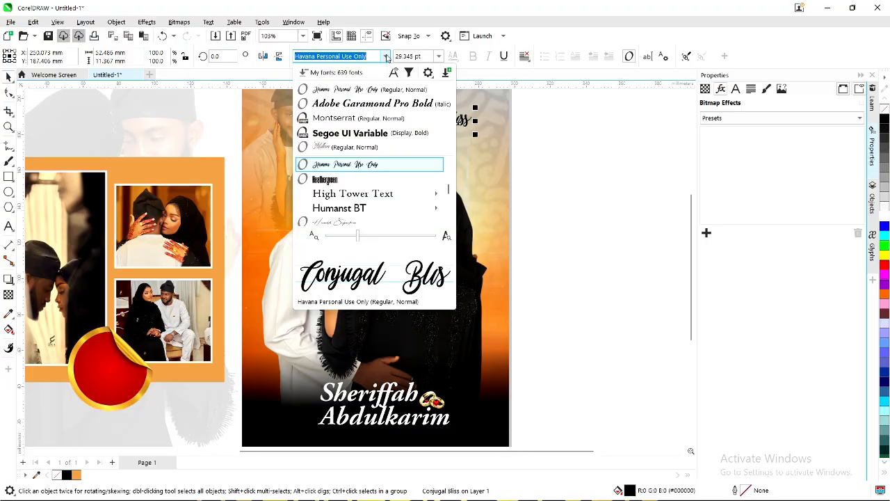
{"action": "left_click", "coordinate": [351, 218]}
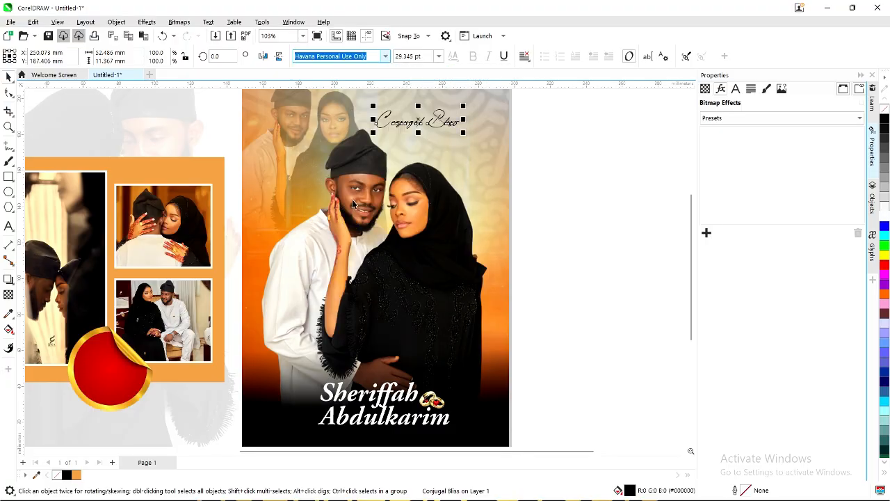
{"action": "scroll", "coordinate": [404, 133], "scroll_direction": "up", "scroll_amount": 3}
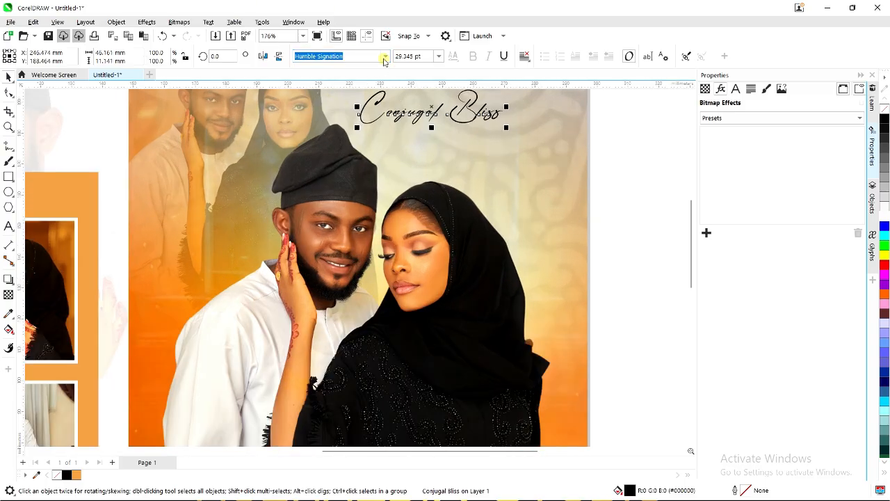
{"action": "left_click", "coordinate": [385, 56]}
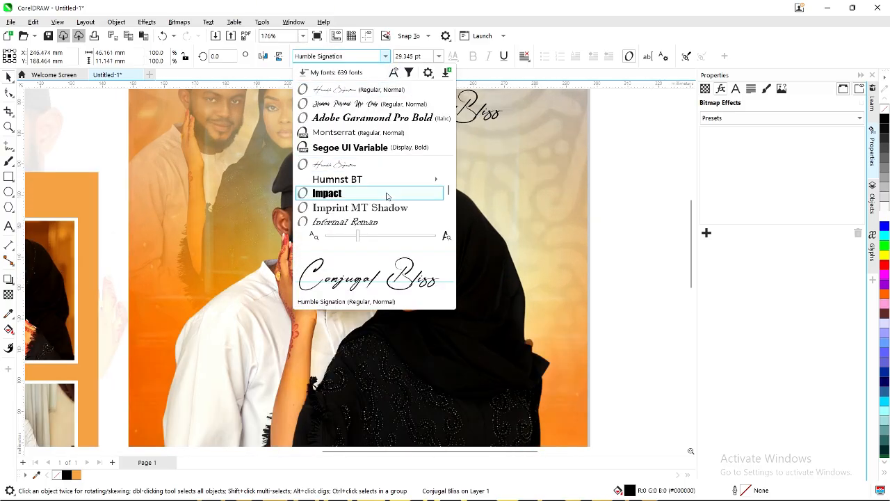
{"action": "scroll", "coordinate": [379, 197], "scroll_direction": "down", "scroll_amount": 3}
{"action": "scroll", "coordinate": [388, 199], "scroll_direction": "down", "scroll_amount": 2}
{"action": "scroll", "coordinate": [387, 199], "scroll_direction": "down", "scroll_amount": 5}
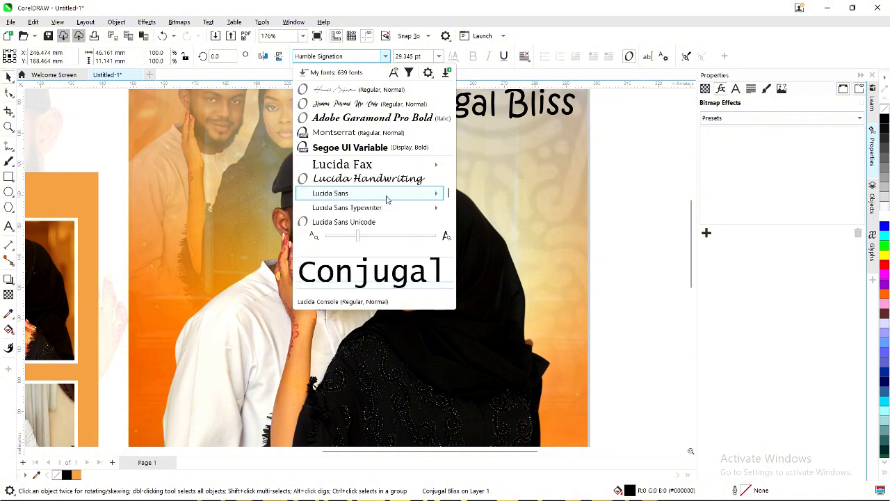
{"action": "scroll", "coordinate": [387, 198], "scroll_direction": "down", "scroll_amount": 6}
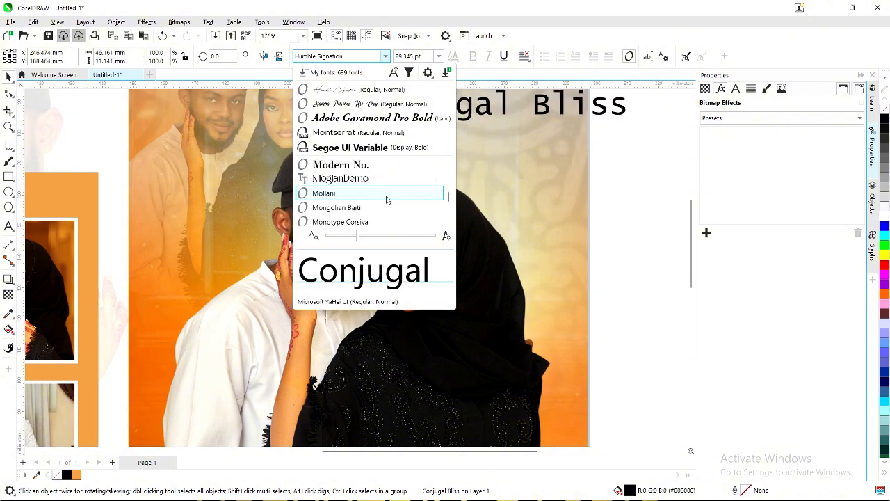
{"action": "scroll", "coordinate": [386, 197], "scroll_direction": "up", "scroll_amount": 2}
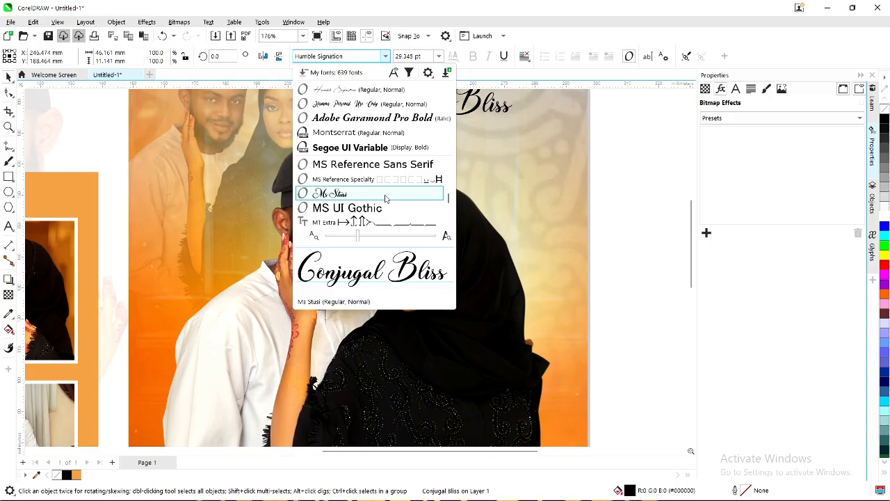
{"action": "key", "text": "Escape"}
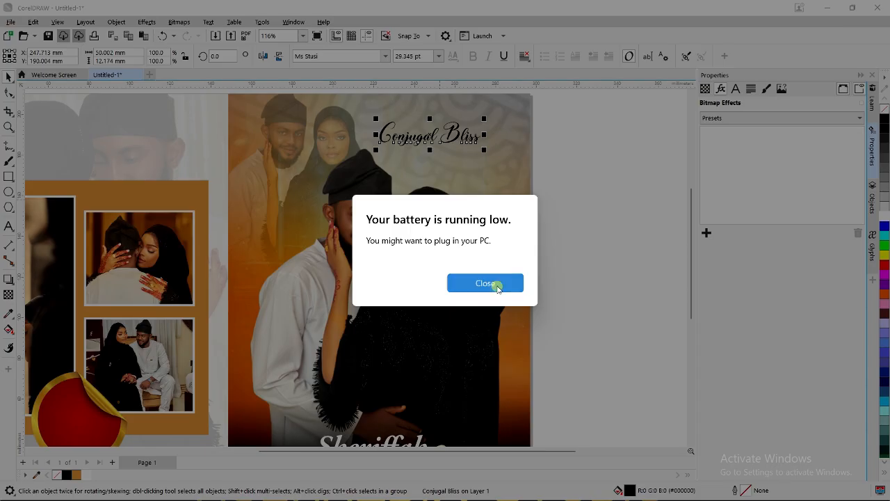
Break the title into separate words and enlarge Bliss to about twice its size.
{"action": "left_click", "coordinate": [495, 282]}
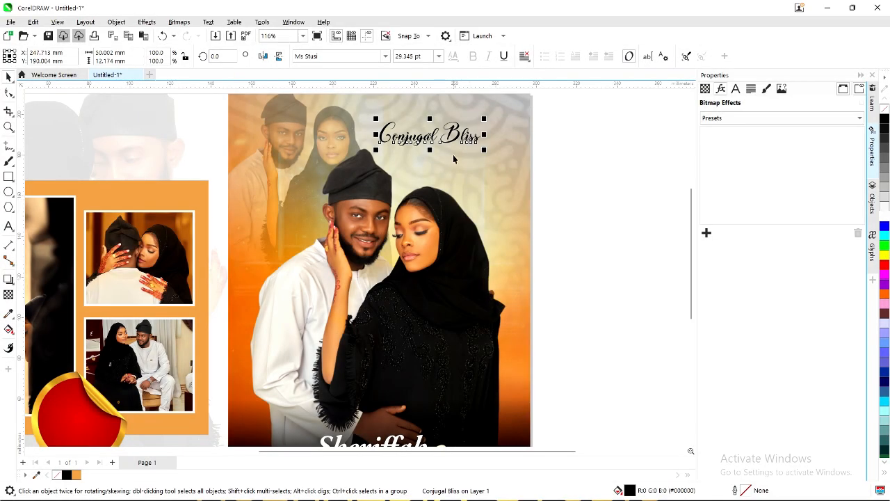
{"action": "key", "text": "ctrl+k"}
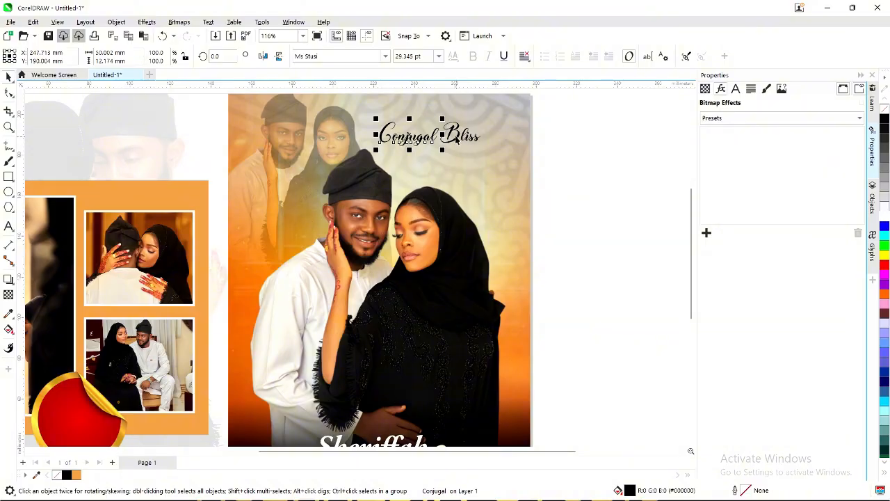
{"action": "left_click", "coordinate": [459, 139]}
{"action": "left_click_drag", "start_coordinate": [483, 152], "coordinate": [511, 170]}
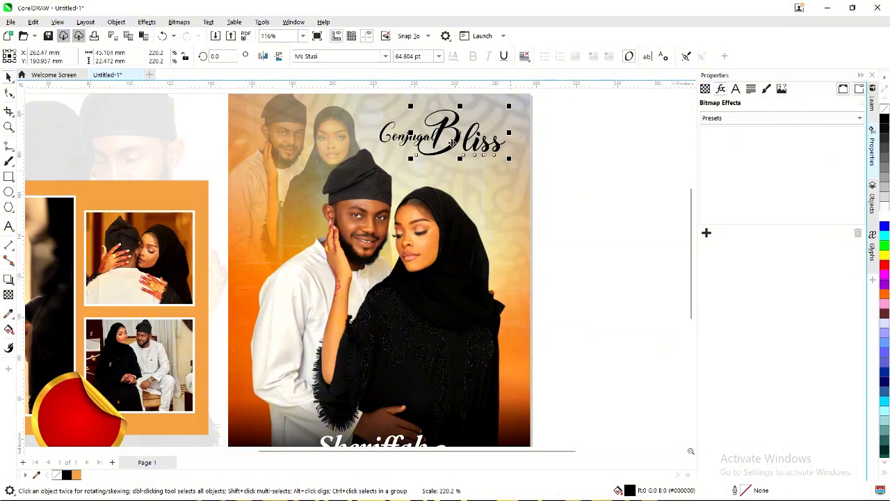
{"action": "left_click_drag", "start_coordinate": [459, 139], "coordinate": [464, 145]}
{"action": "scroll", "coordinate": [403, 139], "scroll_direction": "down", "scroll_amount": 1}
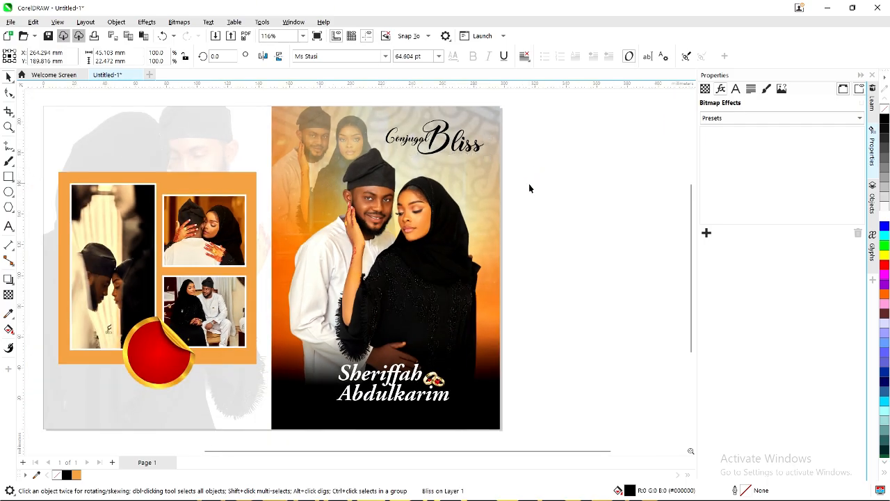
{"action": "scroll", "coordinate": [417, 148], "scroll_direction": "down", "scroll_amount": 1}
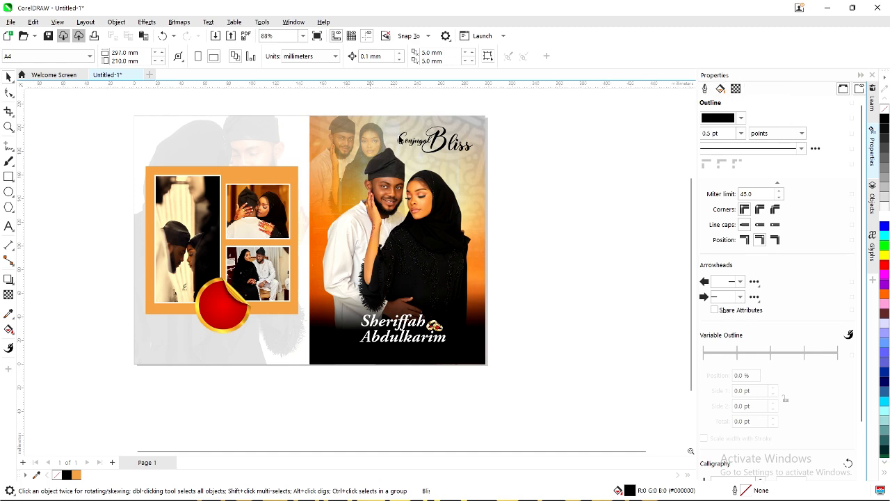
{"action": "scroll", "coordinate": [386, 139], "scroll_direction": "up", "scroll_amount": 1}
Enlarge Conjugal slightly and tuck it down and left against Bliss.
{"action": "left_click", "coordinate": [413, 145]}
{"action": "scroll", "coordinate": [403, 139], "scroll_direction": "up", "scroll_amount": 2}
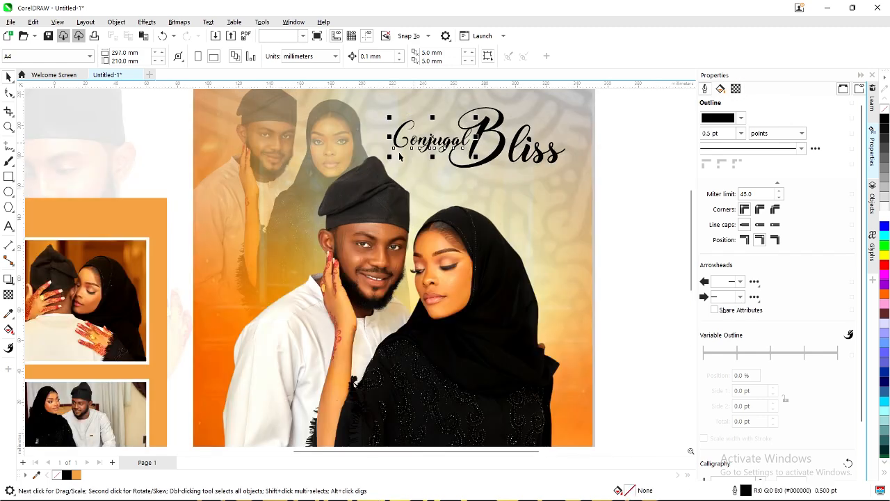
{"action": "left_click_drag", "start_coordinate": [390, 159], "coordinate": [379, 162]}
{"action": "scroll", "coordinate": [442, 147], "scroll_direction": "up", "scroll_amount": 2}
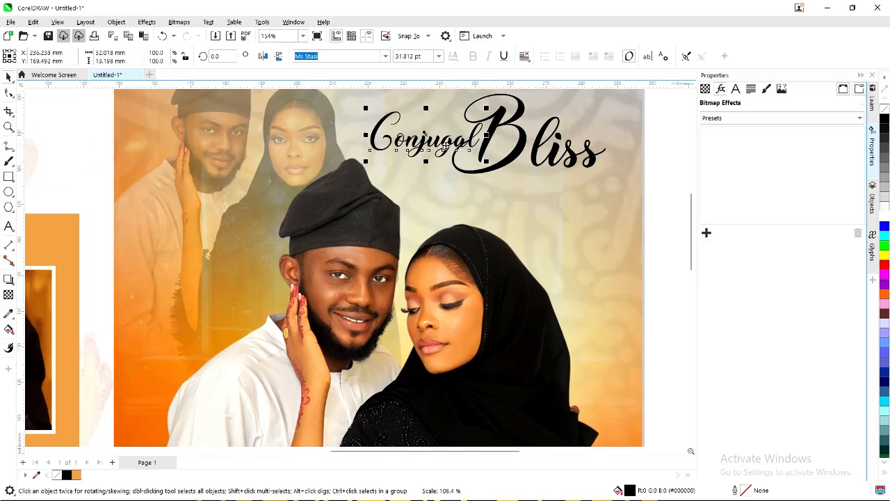
{"action": "left_click", "coordinate": [445, 149]}
{"action": "left_click_drag", "start_coordinate": [448, 156], "coordinate": [444, 151]}
{"action": "scroll", "coordinate": [444, 149], "scroll_direction": "down", "scroll_amount": 5}
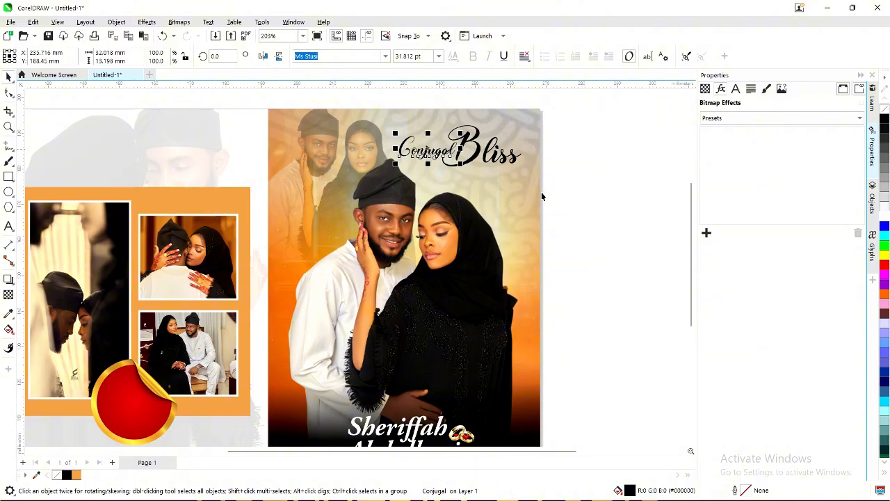
Select both title words together and fill them white.
{"action": "left_click", "coordinate": [577, 185]}
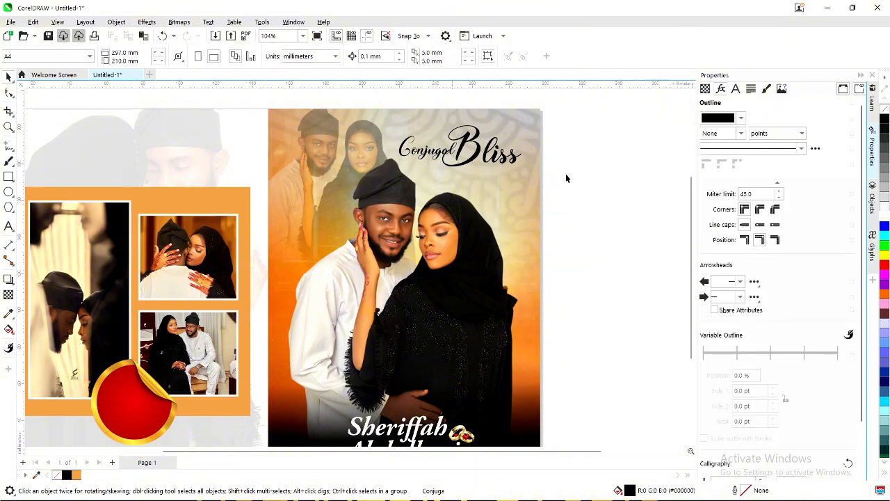
{"action": "scroll", "coordinate": [567, 177], "scroll_direction": "down", "scroll_amount": 3}
{"action": "left_click_drag", "start_coordinate": [376, 119], "coordinate": [521, 189]}
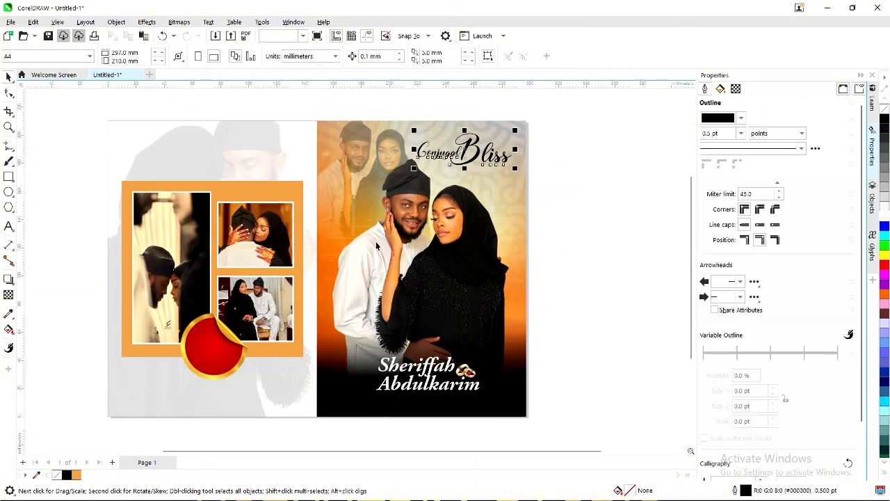
{"action": "left_click", "coordinate": [577, 234]}
{"action": "scroll", "coordinate": [488, 188], "scroll_direction": "up", "scroll_amount": 2}
{"action": "left_click_drag", "start_coordinate": [589, 206], "coordinate": [374, 114]}
Group the title words and give them a black outline behind the fill that scales with the object.
{"action": "key", "text": "ctrl+g"}
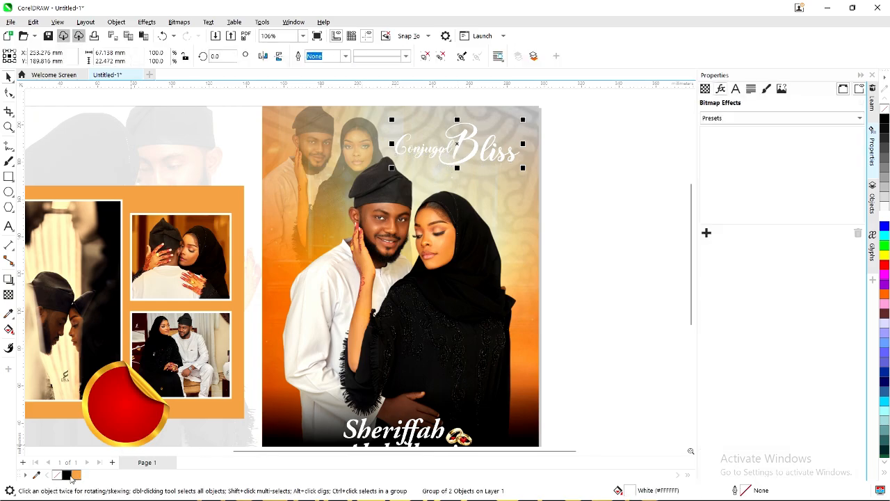
{"action": "right_click", "coordinate": [68, 476]}
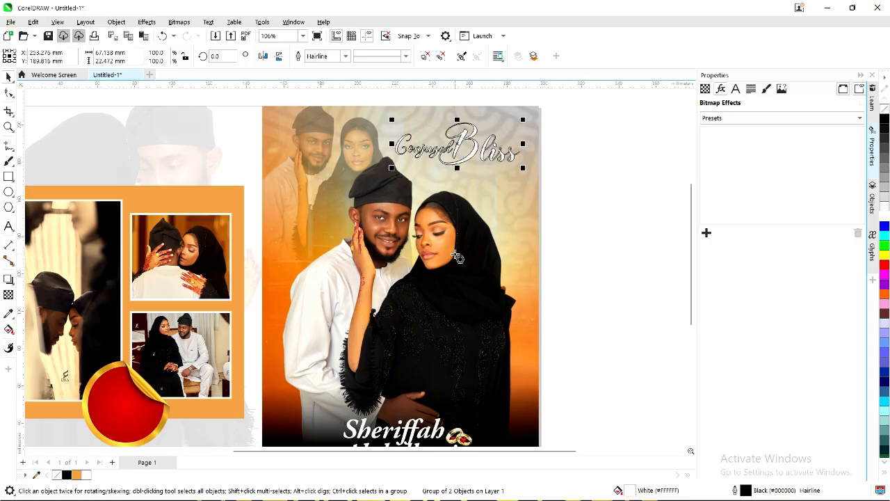
{"action": "key", "text": "F12"}
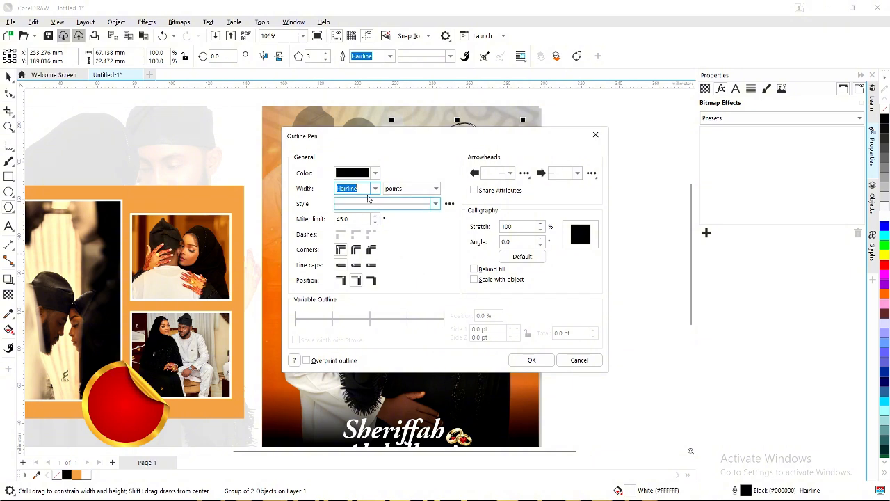
{"action": "left_click_drag", "start_coordinate": [390, 141], "coordinate": [463, 201]}
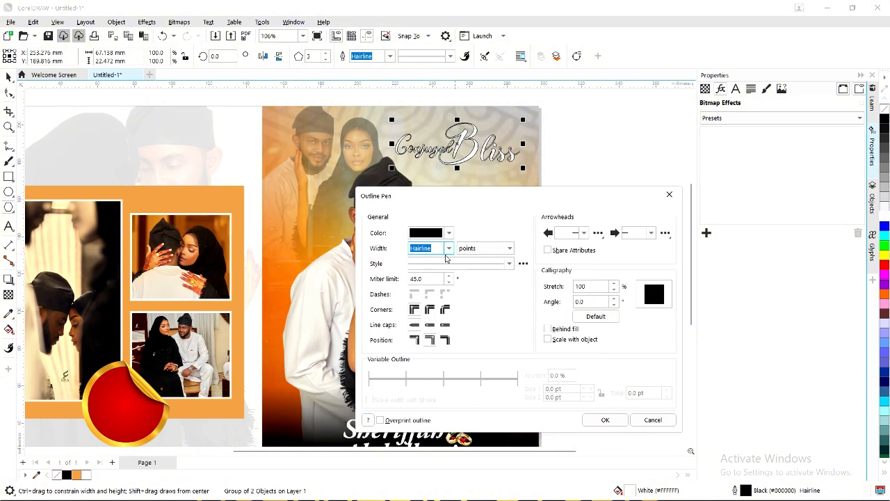
{"action": "left_click", "coordinate": [547, 328]}
{"action": "left_click", "coordinate": [547, 339]}
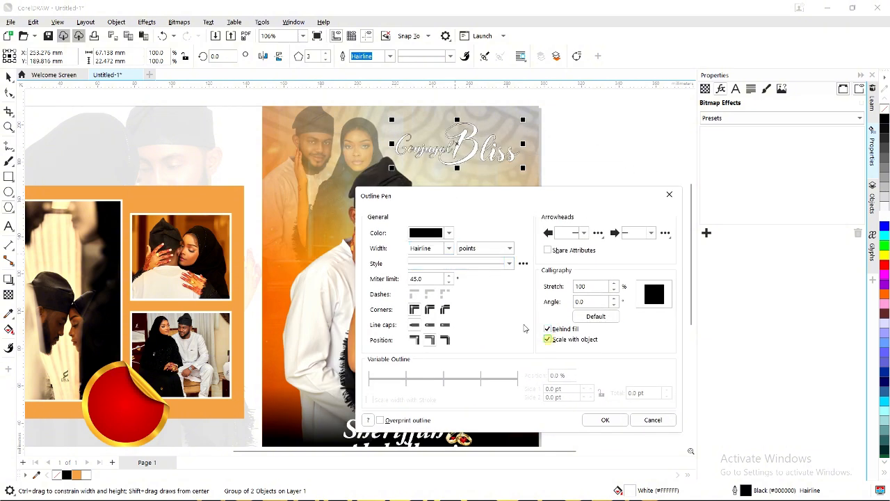
Set the outline width to 3.0 pt and confirm the outline settings.
{"action": "left_click", "coordinate": [440, 246]}
{"action": "left_click", "coordinate": [449, 248]}
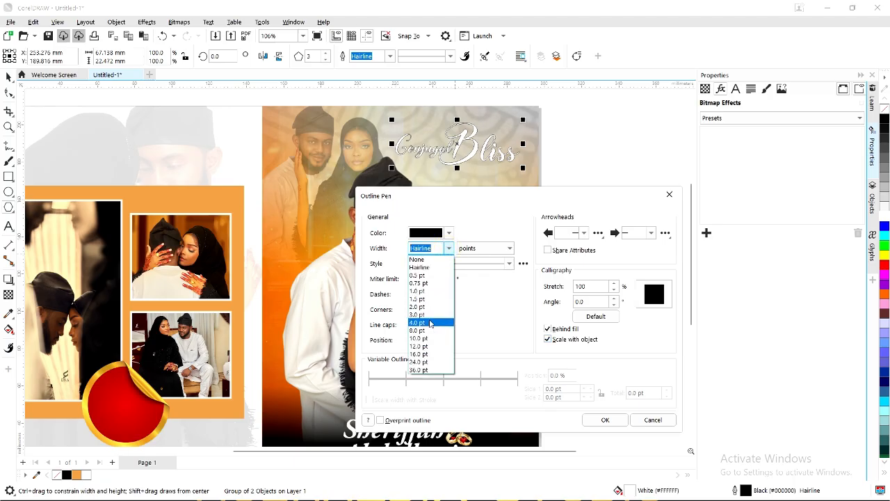
{"action": "left_click", "coordinate": [431, 321]}
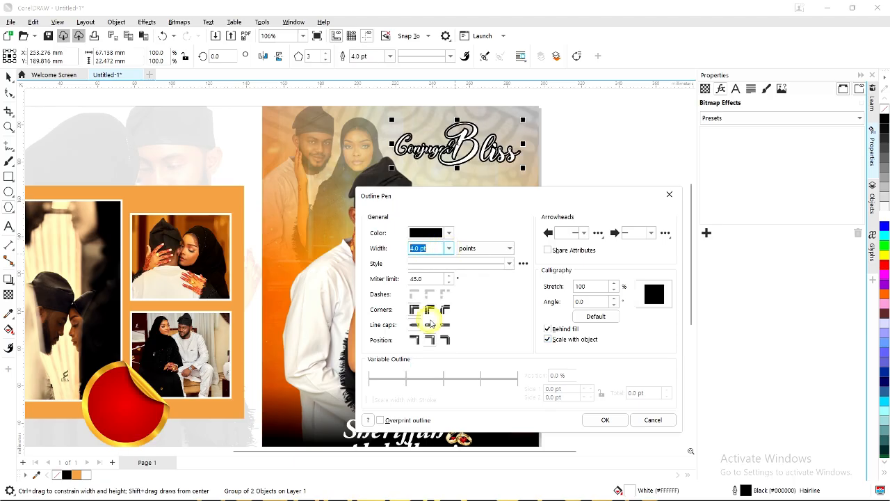
{"action": "left_click", "coordinate": [445, 250]}
{"action": "left_click", "coordinate": [429, 314]}
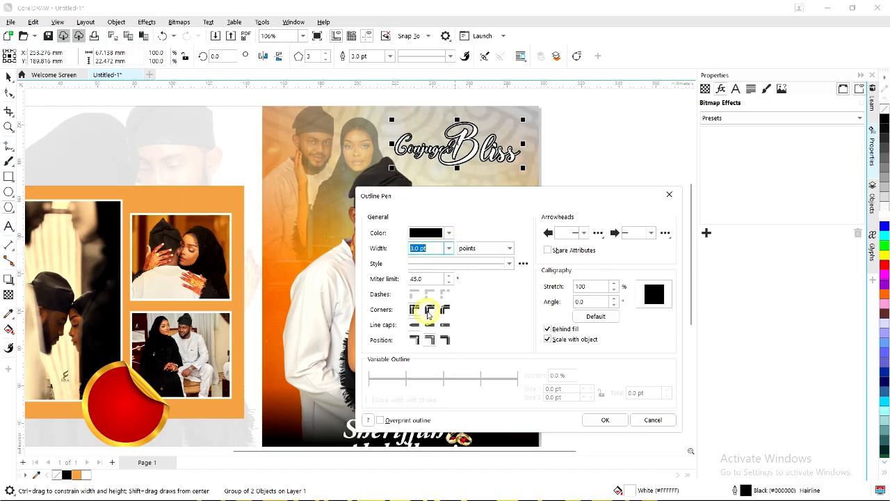
{"action": "left_click", "coordinate": [604, 420]}
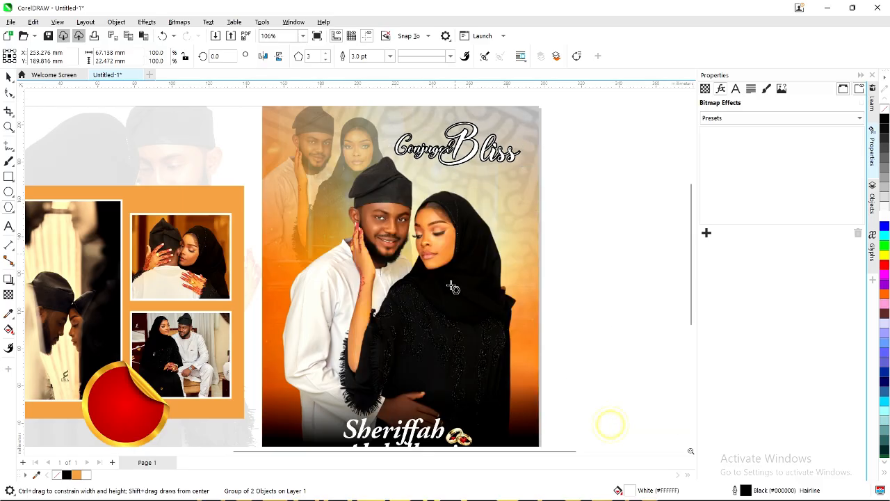
{"action": "scroll", "coordinate": [496, 257], "scroll_direction": "down", "scroll_amount": 1}
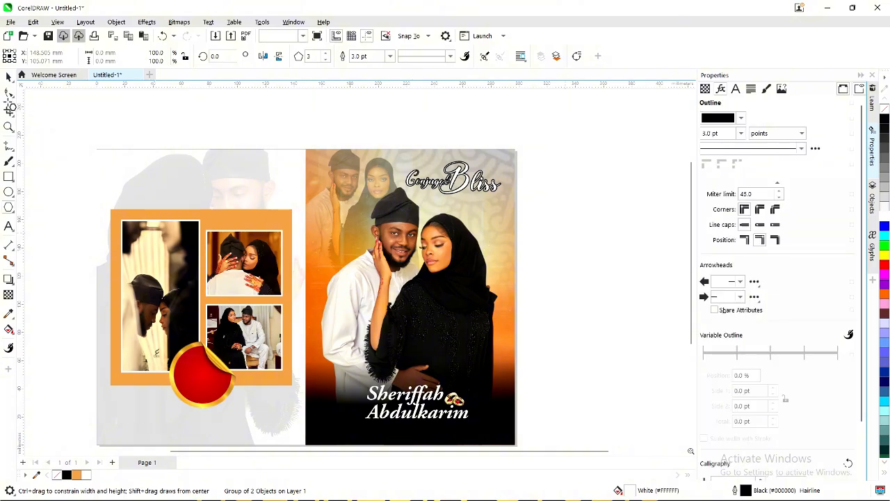
Move the Conjugal Bliss title slightly up and left.
{"action": "left_click", "coordinate": [9, 92]}
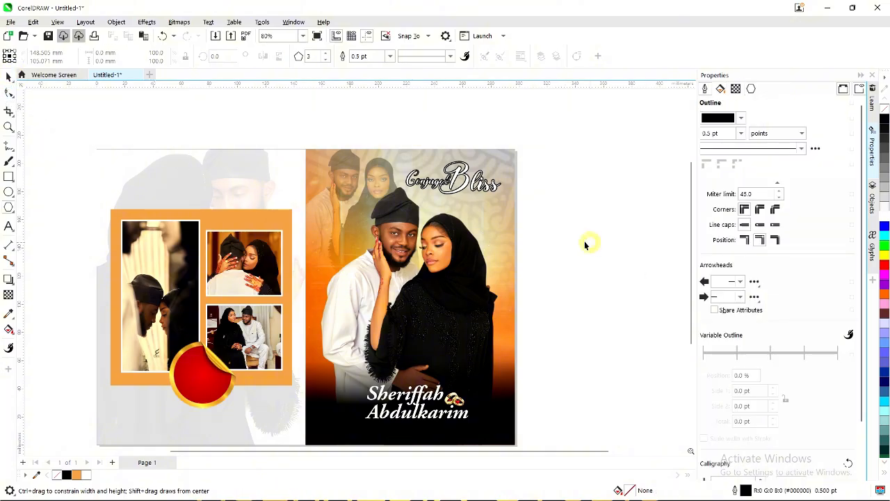
{"action": "left_click", "coordinate": [584, 243]}
{"action": "scroll", "coordinate": [465, 220], "scroll_direction": "up", "scroll_amount": 1}
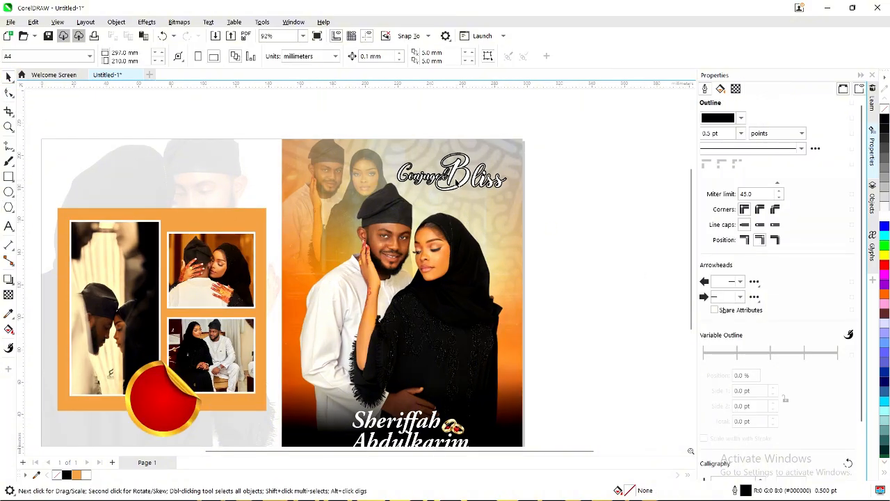
{"action": "left_click", "coordinate": [451, 174]}
{"action": "mouse_move", "coordinate": [455, 171]}
{"action": "left_mouse_down"}
{"action": "mouse_move", "coordinate": [420, 165]}
{"action": "mouse_move", "coordinate": [439, 171]}
{"action": "left_mouse_up"}
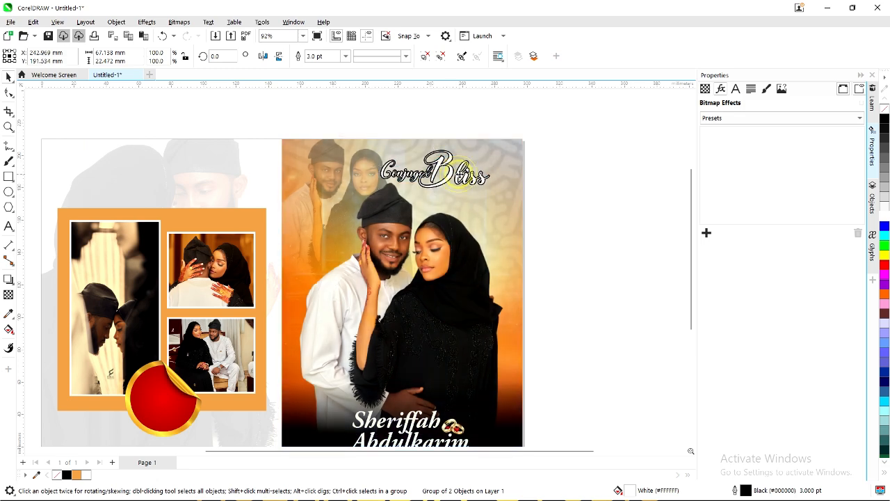
Shift the couple photo slightly lower-right inside its PowerClip frame.
{"action": "left_click", "coordinate": [458, 174]}
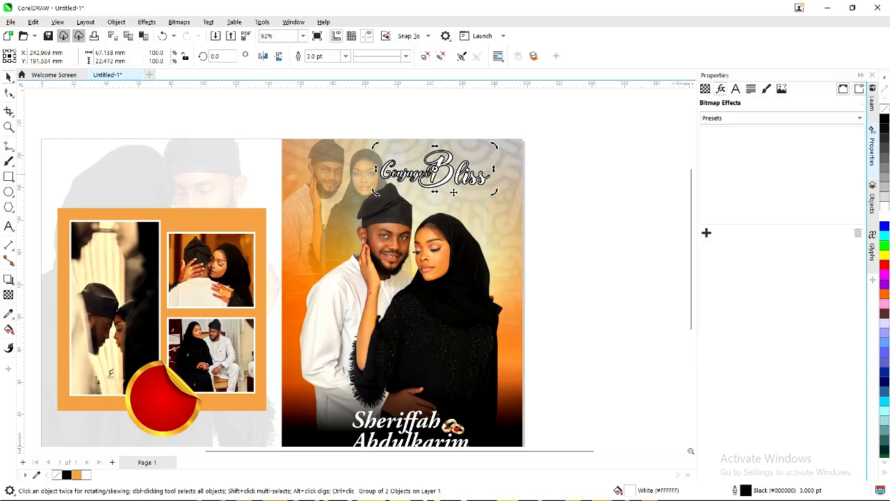
{"action": "left_click", "coordinate": [441, 256]}
{"action": "left_click_drag", "start_coordinate": [441, 268], "coordinate": [436, 272]}
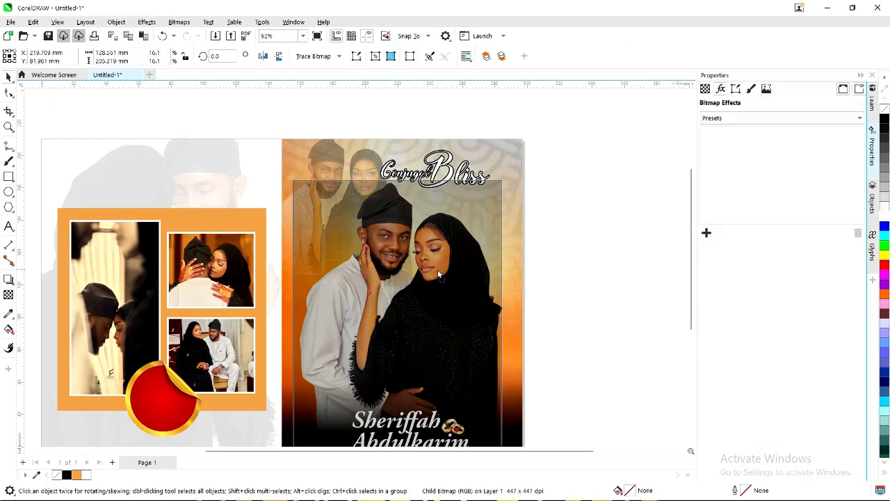
{"action": "left_click", "coordinate": [441, 269]}
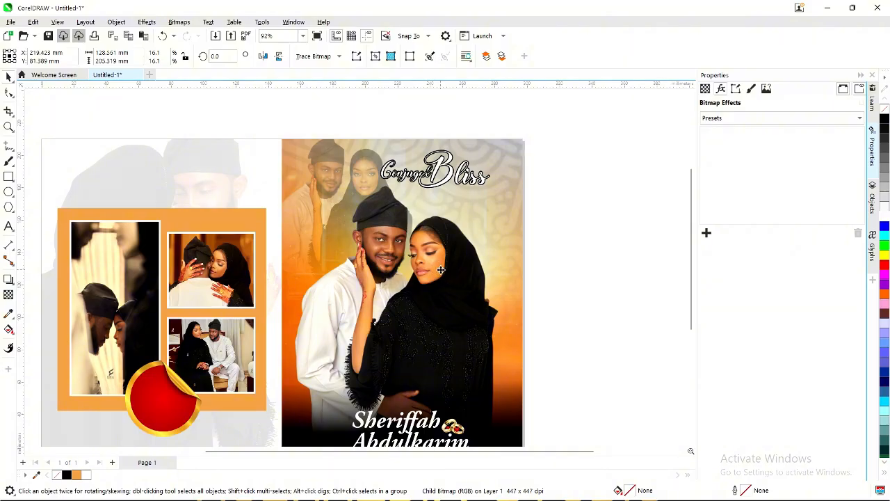
{"action": "left_click_drag", "start_coordinate": [442, 276], "coordinate": [445, 279]}
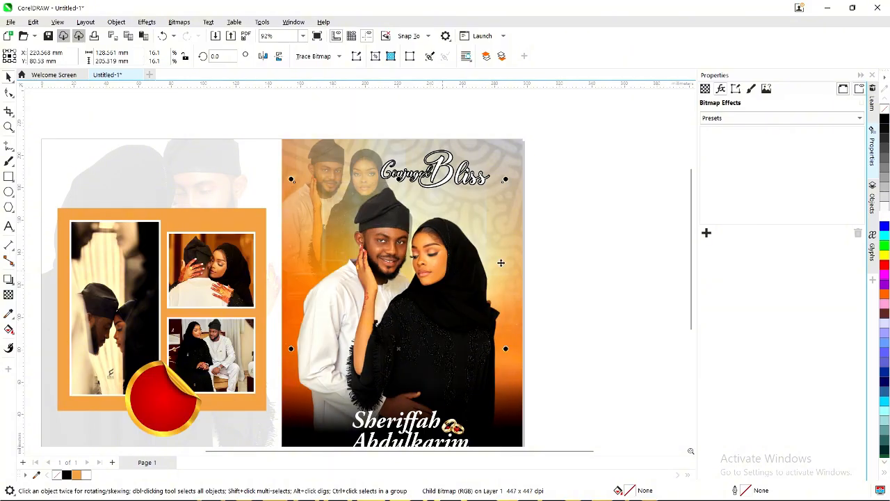
{"action": "left_click", "coordinate": [595, 239]}
{"action": "scroll", "coordinate": [487, 219], "scroll_direction": "down", "scroll_amount": 2}
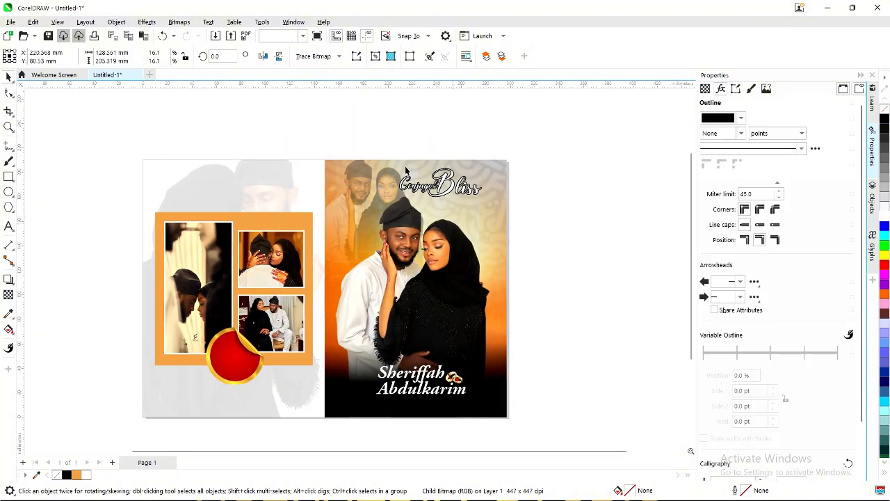
Drop a copy of the Sheriffah text onto the red sticker.
{"action": "left_click", "coordinate": [386, 147]}
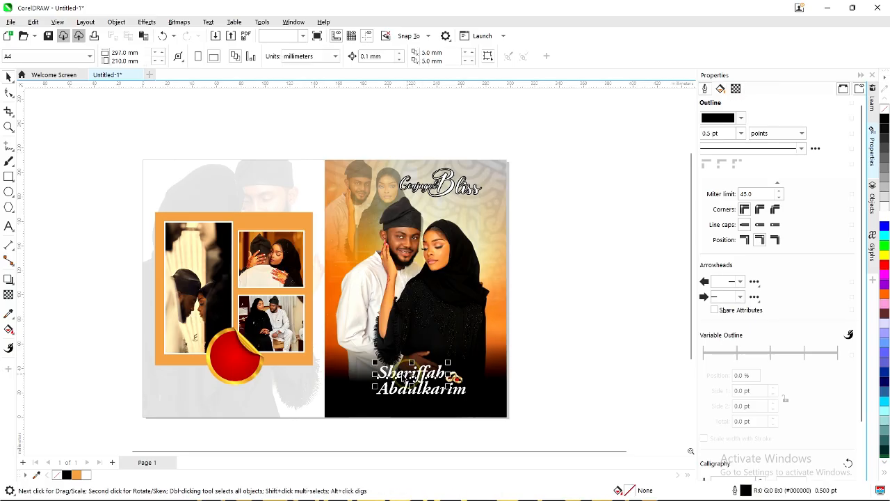
{"action": "left_click_drag", "start_coordinate": [409, 376], "coordinate": [234, 361]}
{"action": "right_click", "coordinate": [234, 361]}
Replace the copied wording with two-line 'Reefah DNA' and tighten the line spacing.
{"action": "double_click", "coordinate": [234, 362]}
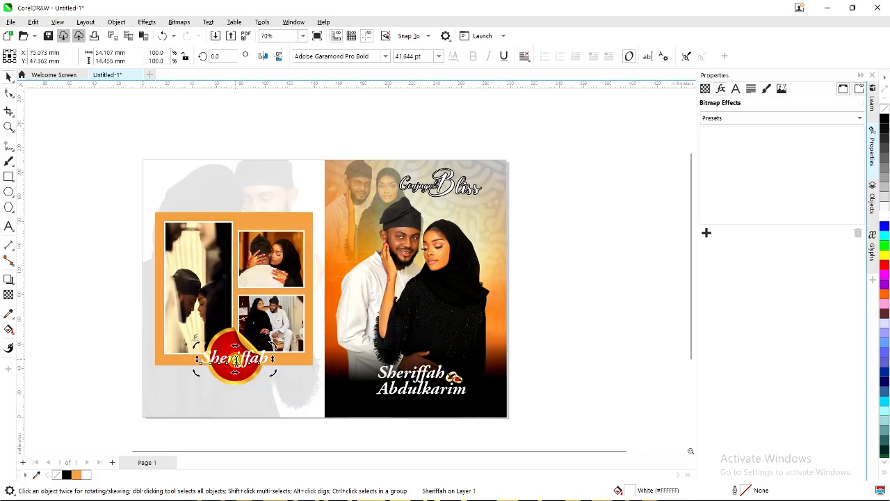
{"action": "double_click", "coordinate": [235, 363]}
{"action": "key", "text": "Delete"}
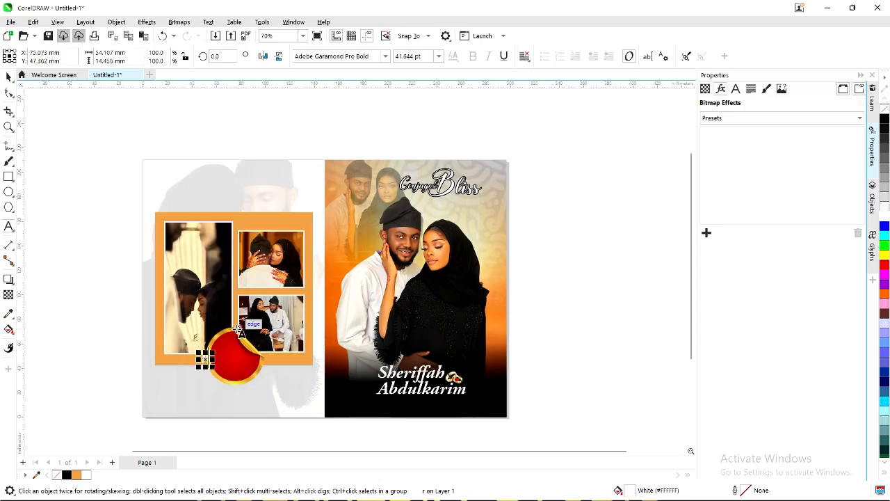
{"action": "type", "text": "A"}
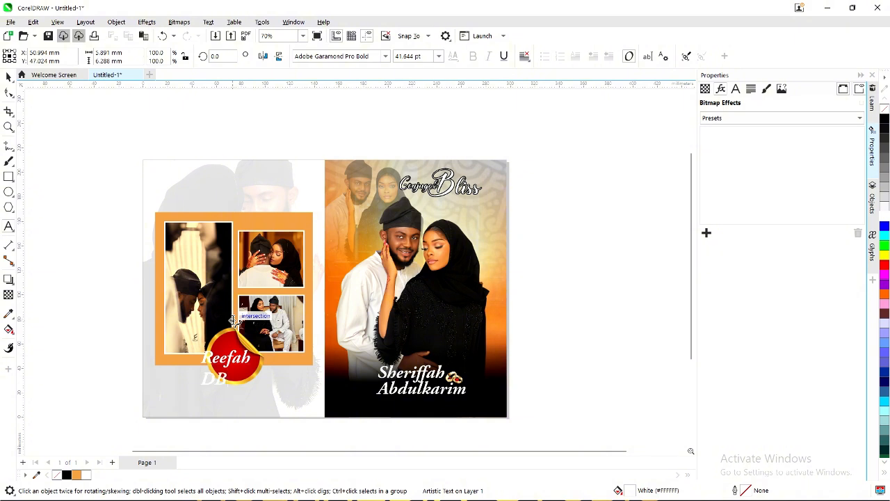
{"action": "key", "text": "BackSpace"}
{"action": "type", "text": "NA"}
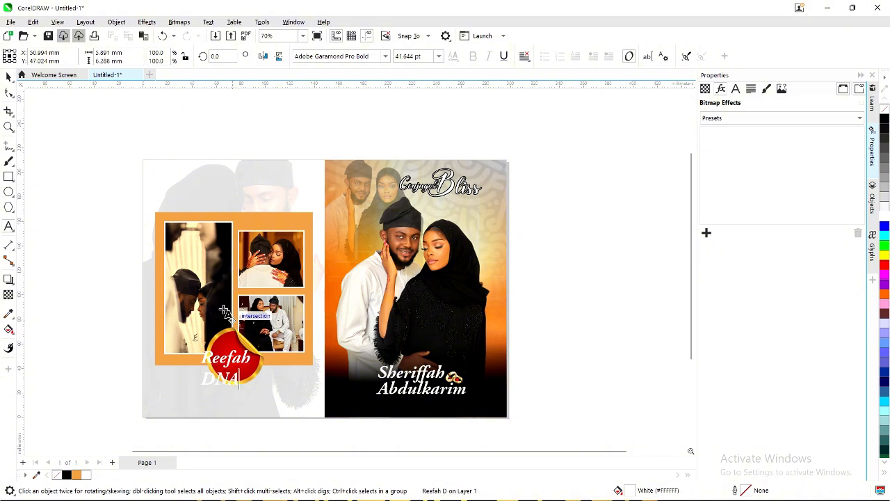
{"action": "scroll", "coordinate": [232, 356], "scroll_direction": "up", "scroll_amount": 5}
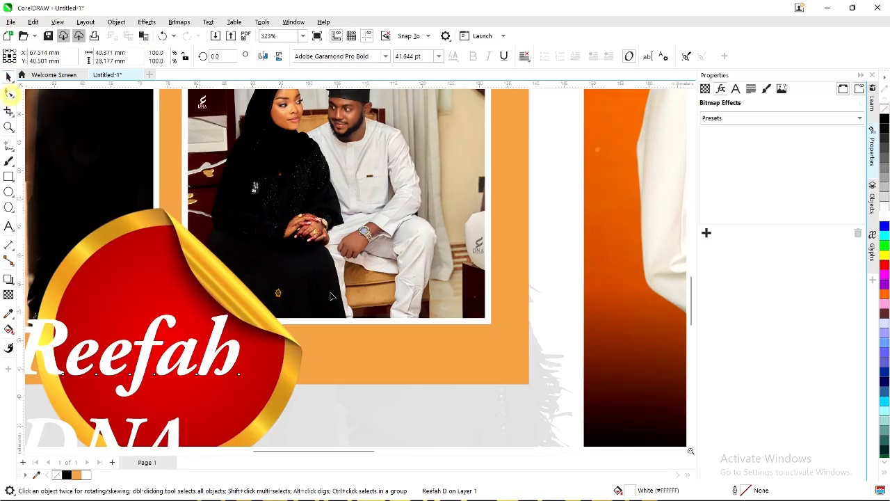
{"action": "scroll", "coordinate": [341, 301], "scroll_direction": "down", "scroll_amount": 2}
{"action": "left_click_drag", "start_coordinate": [120, 418], "coordinate": [120, 404]}
Shrink the Reefah DNA text and centre it inside the sticker circle.
{"action": "left_click", "coordinate": [8, 76]}
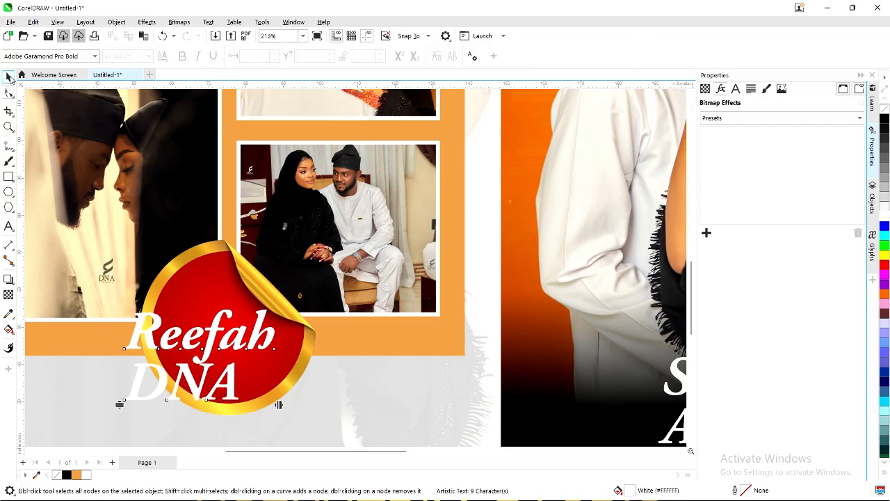
{"action": "left_click_drag", "start_coordinate": [118, 306], "coordinate": [153, 327]}
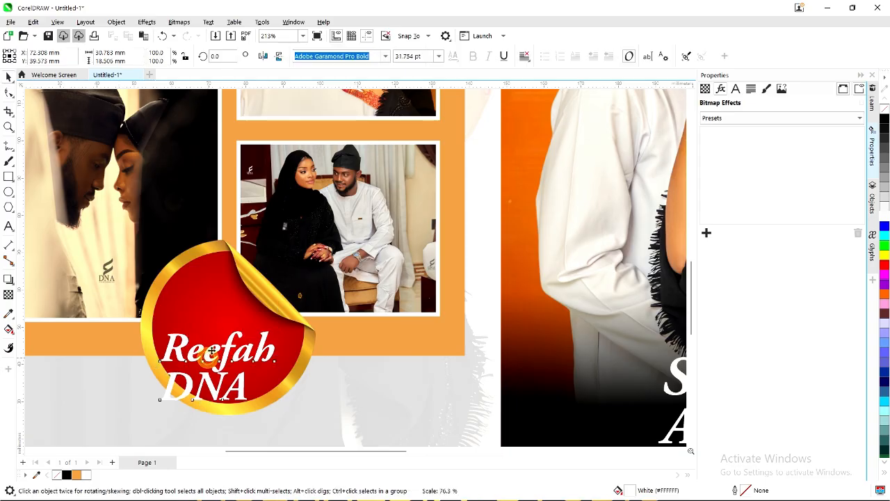
{"action": "left_click_drag", "start_coordinate": [209, 358], "coordinate": [223, 336]}
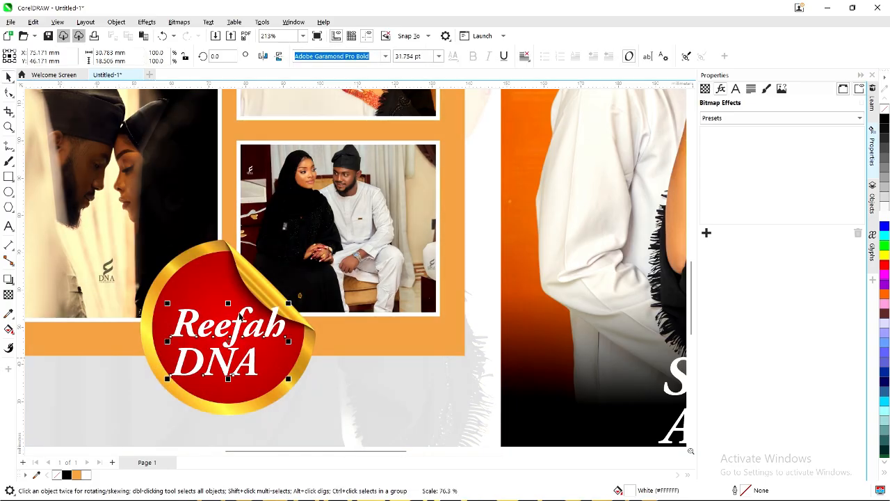
{"action": "left_click", "coordinate": [290, 299]}
{"action": "left_click_drag", "start_coordinate": [278, 299], "coordinate": [274, 311]}
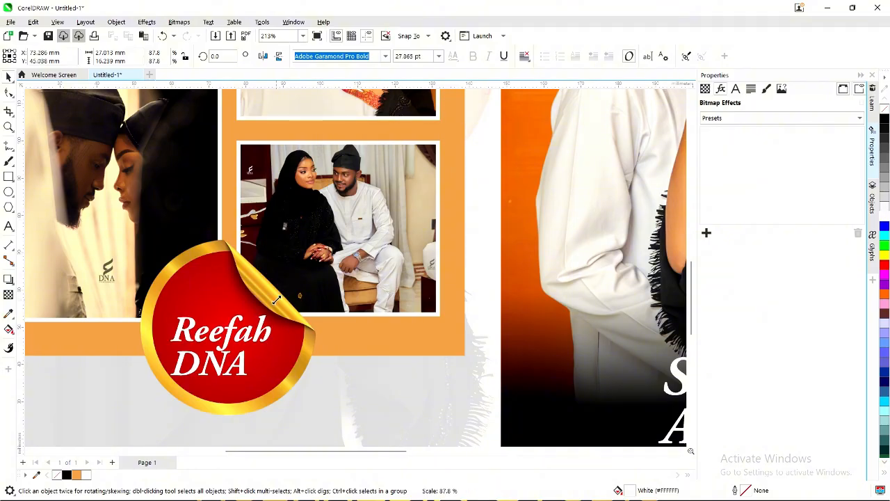
{"action": "left_click_drag", "start_coordinate": [227, 336], "coordinate": [231, 335]}
{"action": "scroll", "coordinate": [291, 335], "scroll_direction": "down", "scroll_amount": 4}
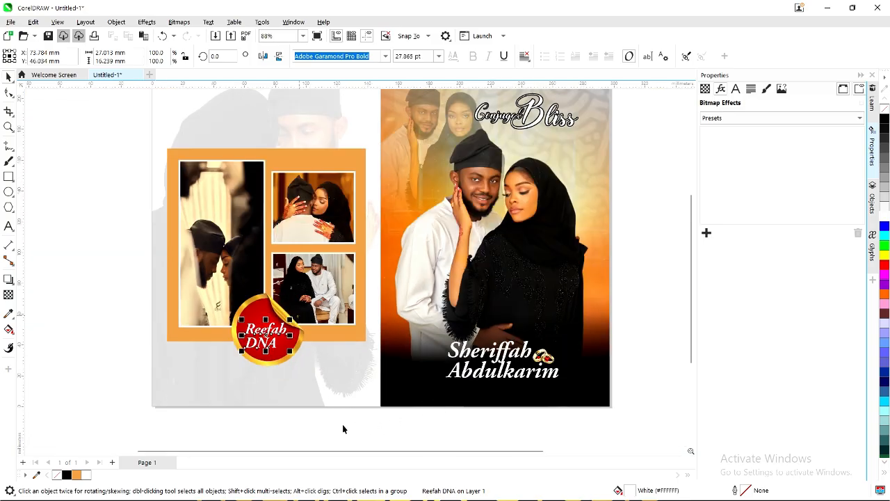
{"action": "left_click", "coordinate": [105, 332]}
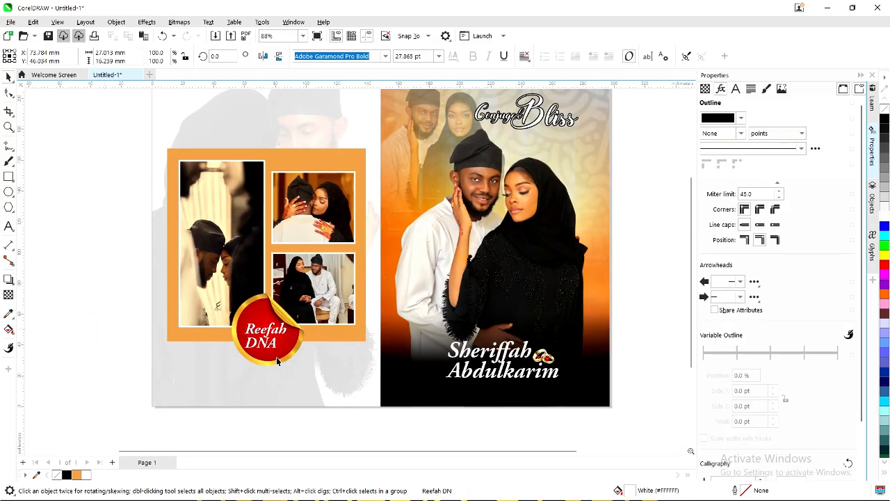
{"action": "scroll", "coordinate": [276, 360], "scroll_direction": "down", "scroll_amount": 1}
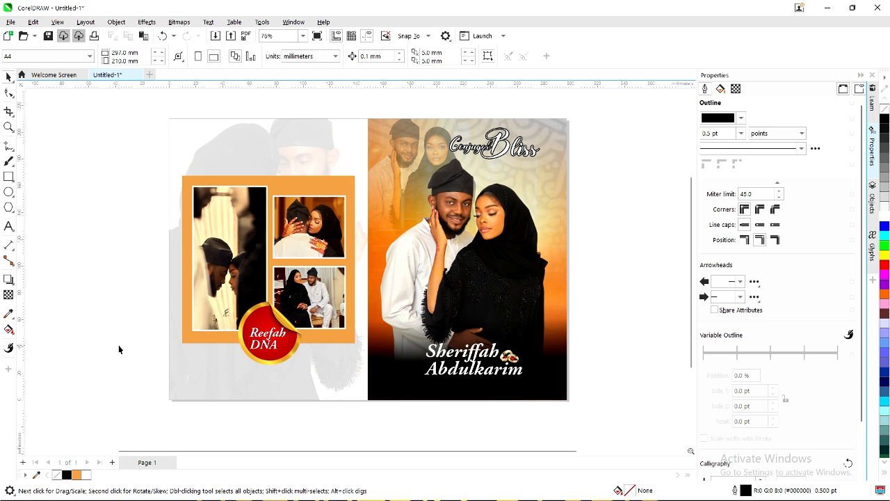
Add a text line below Abdulkarim with the date 29TH DECEMBER, 2025.
{"action": "left_click", "coordinate": [8, 226]}
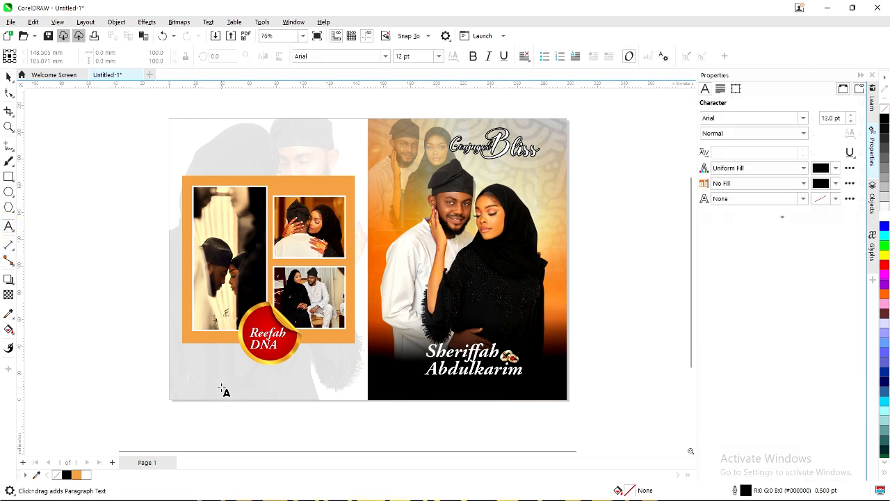
{"action": "left_click", "coordinate": [408, 394]}
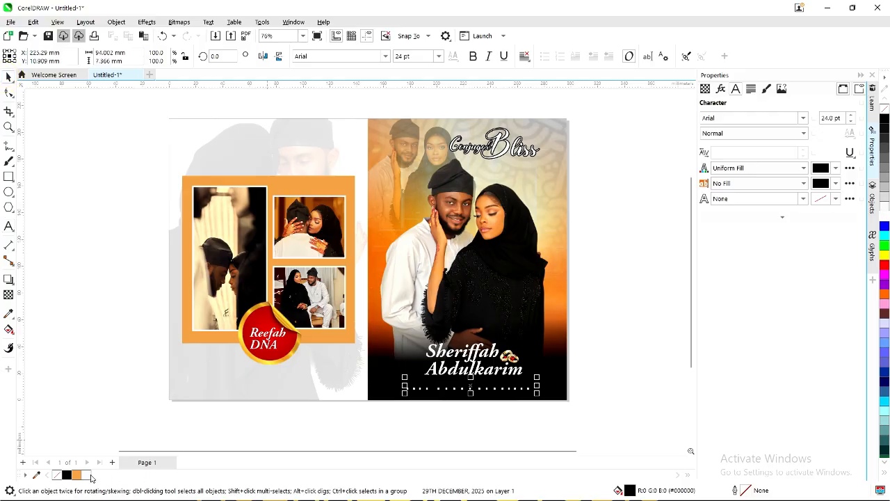
{"action": "type", "text": "29TH DECEMBER, 2025"}
{"action": "scroll", "coordinate": [481, 391], "scroll_direction": "up", "scroll_amount": 2}
{"action": "scroll", "coordinate": [482, 392], "scroll_direction": "up", "scroll_amount": 3}
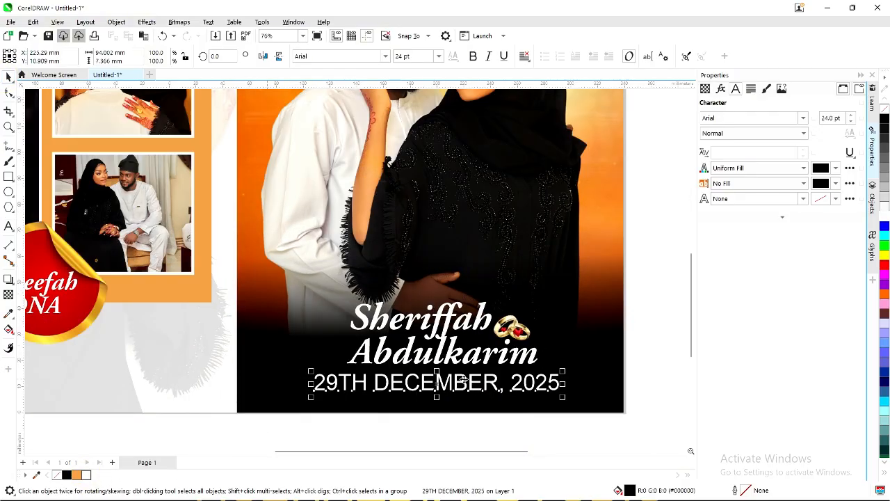
{"action": "left_click_drag", "start_coordinate": [475, 391], "coordinate": [456, 390]}
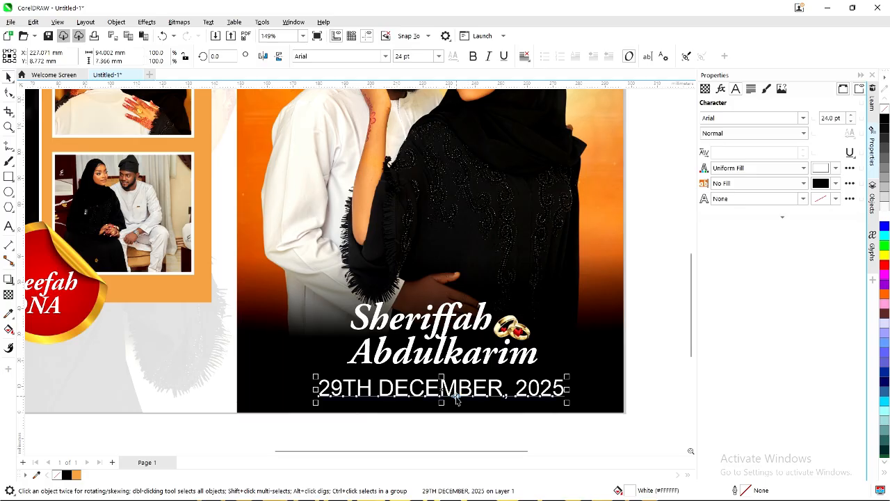
Break the date into separate words and draw a thin white divider bar after 29TH.
{"action": "key", "text": "ctrl+k"}
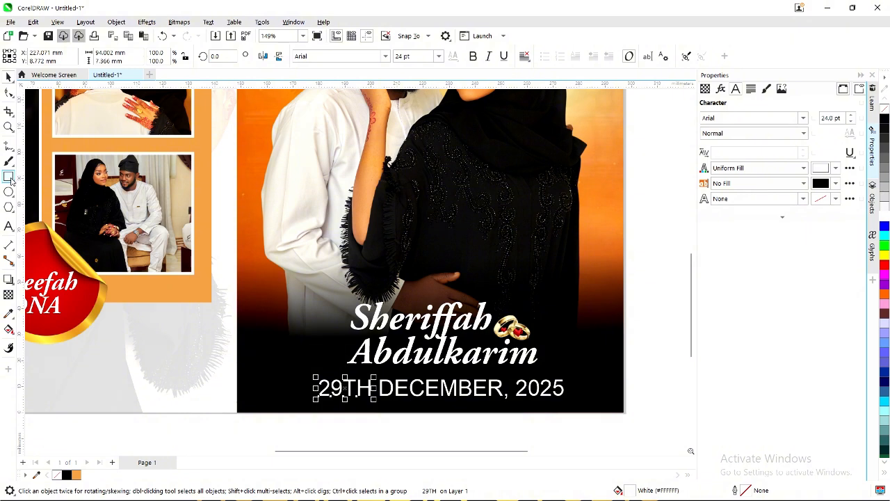
{"action": "scroll", "coordinate": [379, 383], "scroll_direction": "up", "scroll_amount": 1}
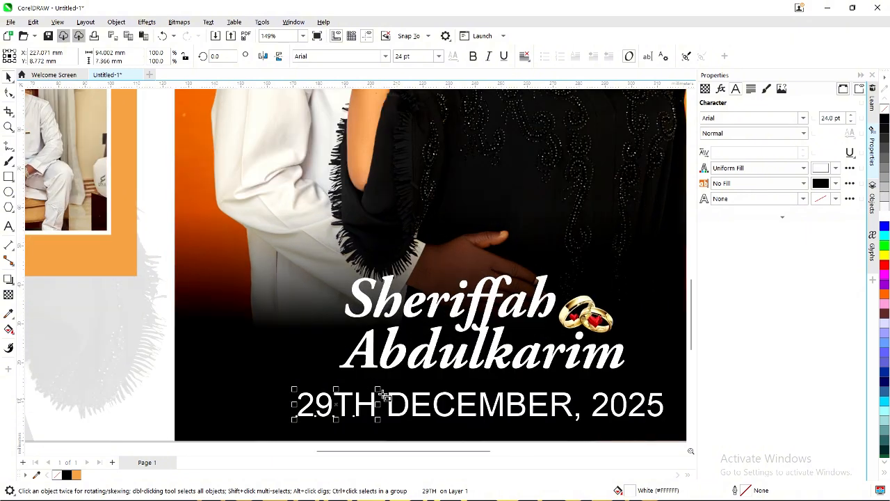
{"action": "left_click_drag", "start_coordinate": [381, 389], "coordinate": [364, 395]}
{"action": "key", "text": "F6"}
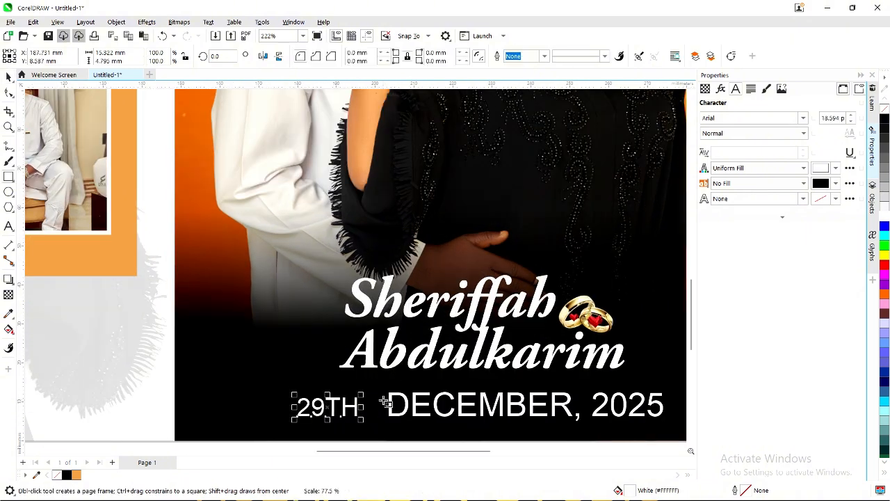
{"action": "key", "text": "ctrl+z"}
{"action": "left_click_drag", "start_coordinate": [383, 391], "coordinate": [388, 422]}
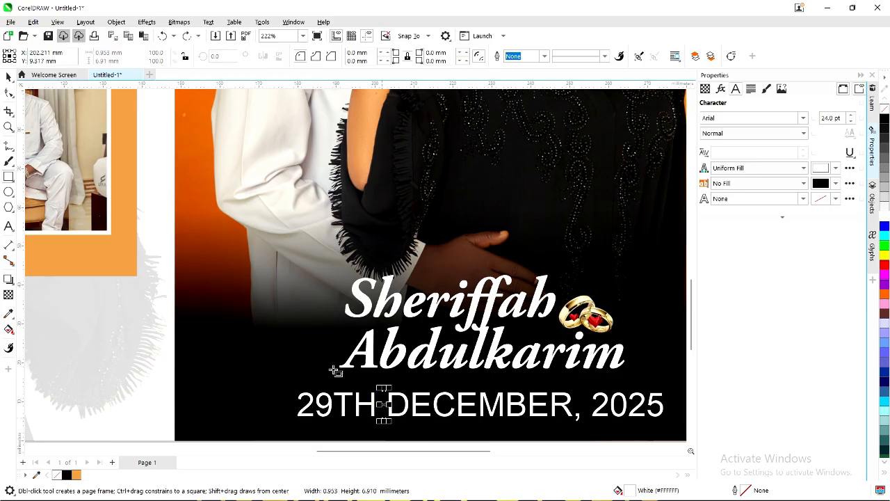
{"action": "left_click", "coordinate": [86, 475]}
{"action": "scroll", "coordinate": [410, 403], "scroll_direction": "up", "scroll_amount": 1}
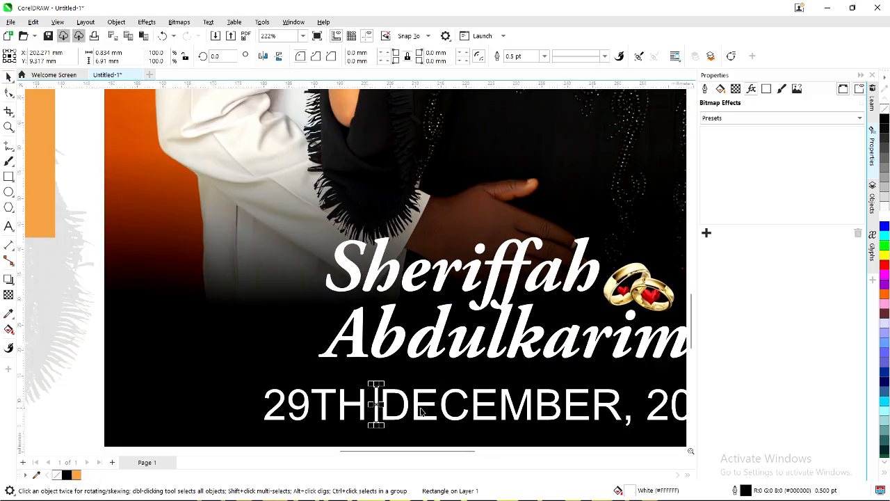
Abbreviate the month so the date reads DEC. instead of DECEMBER,.
{"action": "left_click", "coordinate": [470, 407]}
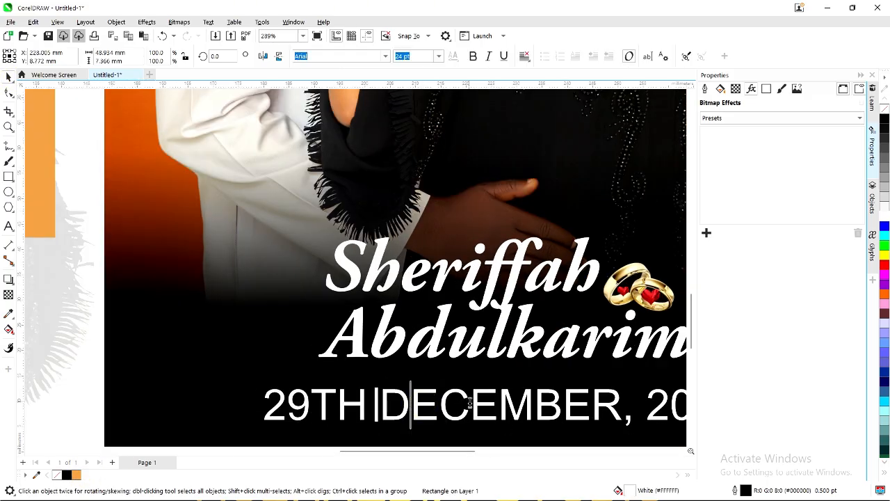
{"action": "left_click_drag", "start_coordinate": [471, 408], "coordinate": [628, 413]}
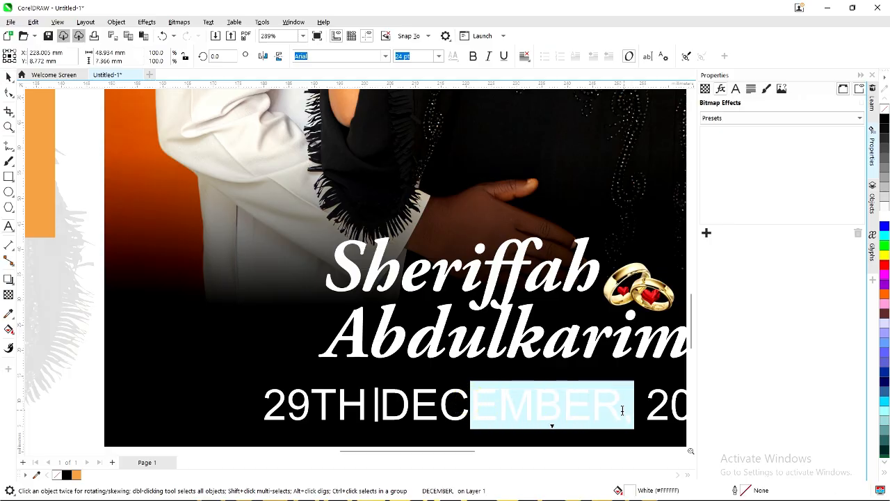
{"action": "type", "text": ","}
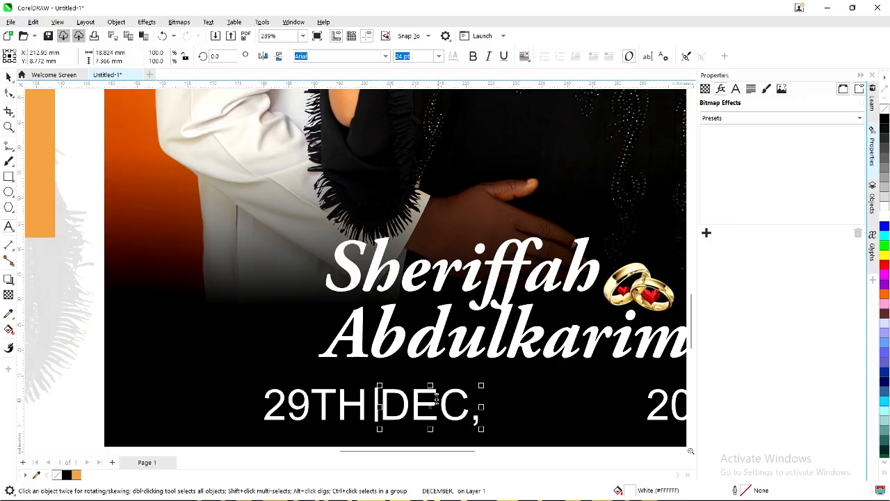
{"action": "key", "text": "BackSpace"}
{"action": "type", "text": "."}
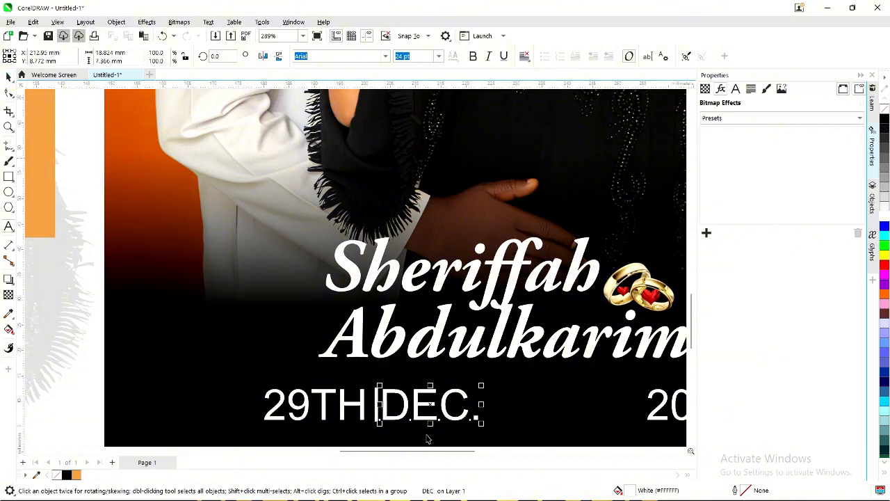
{"action": "scroll", "coordinate": [437, 431], "scroll_direction": "down", "scroll_amount": 2}
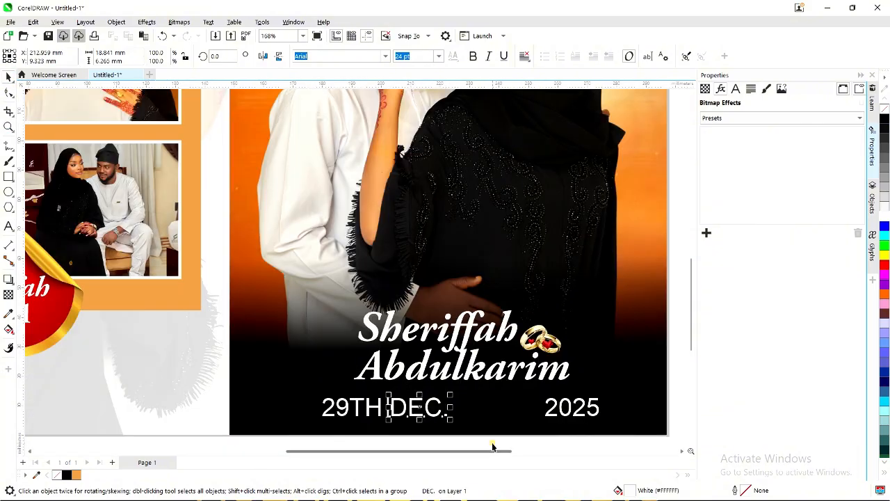
Close up 29TH, DEC. and 2025, placing the thin divider just before 2025.
{"action": "left_click_drag", "start_coordinate": [500, 442], "coordinate": [379, 383]}
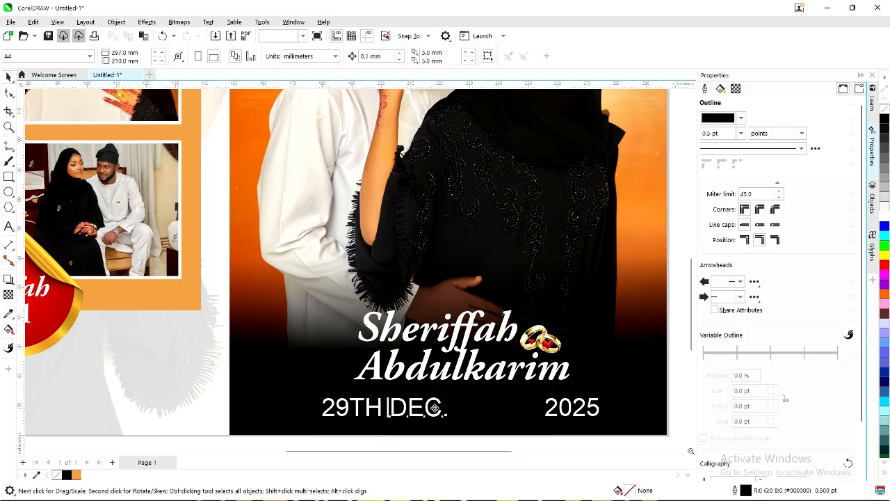
{"action": "left_click_drag", "start_coordinate": [434, 409], "coordinate": [458, 408]}
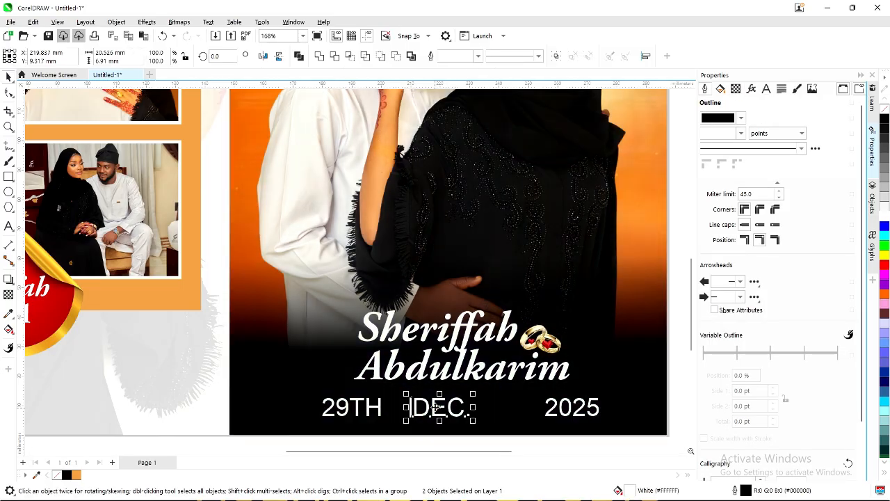
{"action": "left_click", "coordinate": [361, 407]}
{"action": "scroll", "coordinate": [358, 408], "scroll_direction": "up", "scroll_amount": 1}
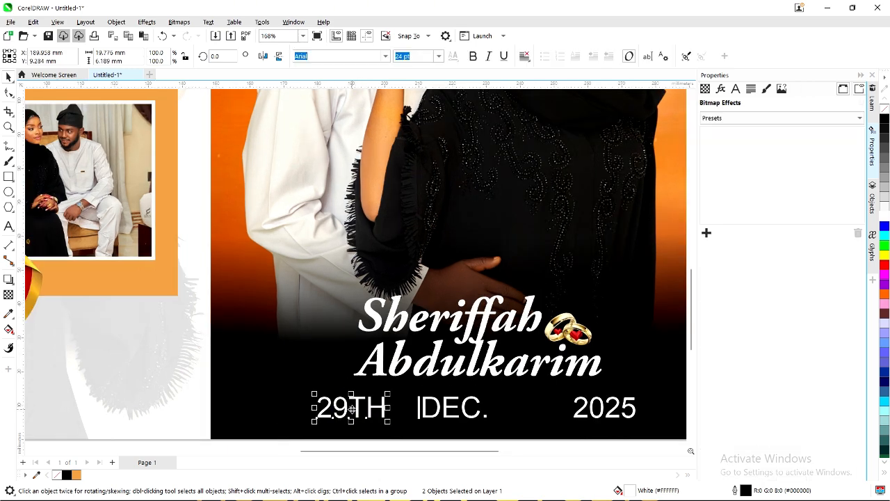
{"action": "left_click_drag", "start_coordinate": [373, 413], "coordinate": [377, 412]}
{"action": "left_click", "coordinate": [578, 413]}
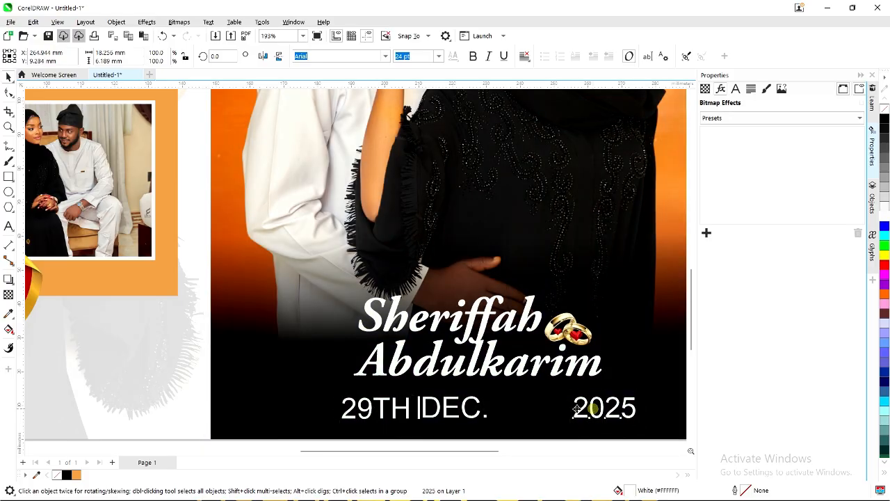
{"action": "left_click_drag", "start_coordinate": [592, 408], "coordinate": [517, 415]}
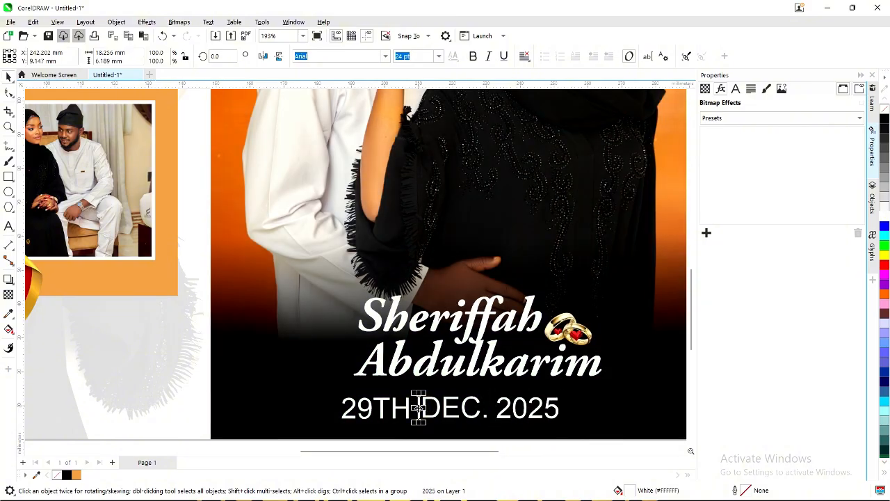
{"action": "left_click_drag", "start_coordinate": [418, 408], "coordinate": [493, 410]}
Move the whole date line right and up beneath the couple's names.
{"action": "scroll", "coordinate": [518, 443], "scroll_direction": "down", "scroll_amount": 2}
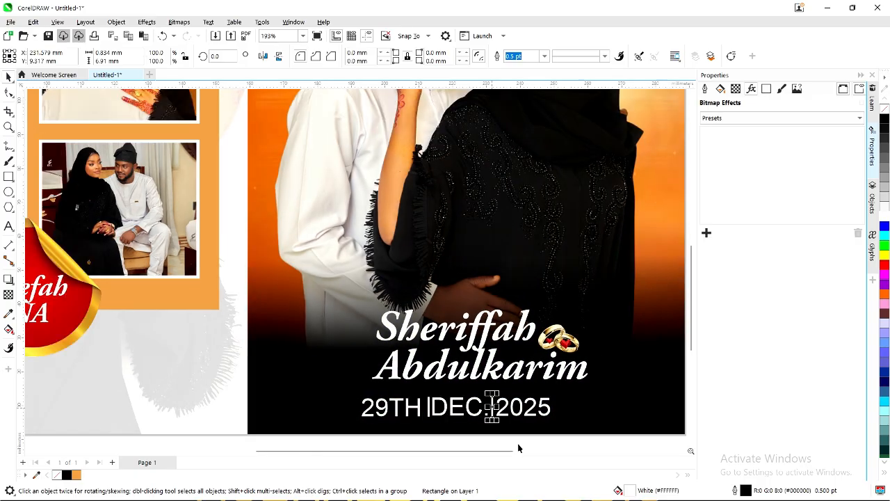
{"action": "scroll", "coordinate": [559, 441], "scroll_direction": "down", "scroll_amount": 3}
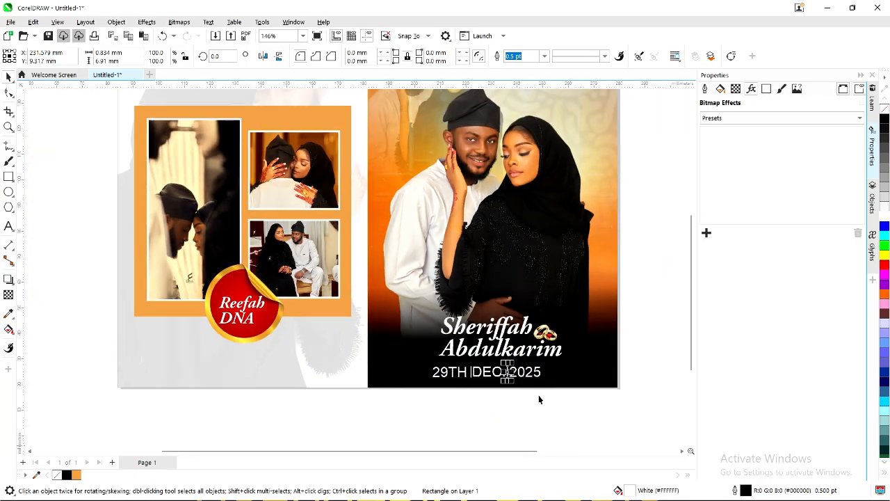
{"action": "left_click", "coordinate": [424, 373]}
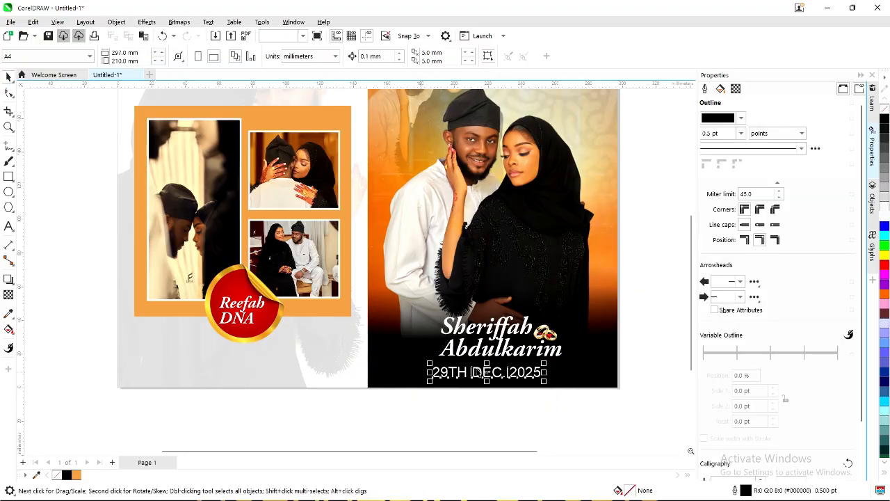
{"action": "scroll", "coordinate": [483, 371], "scroll_direction": "up", "scroll_amount": 4}
{"action": "left_click_drag", "start_coordinate": [506, 377], "coordinate": [522, 370]}
{"action": "scroll", "coordinate": [491, 374], "scroll_direction": "down", "scroll_amount": 2}
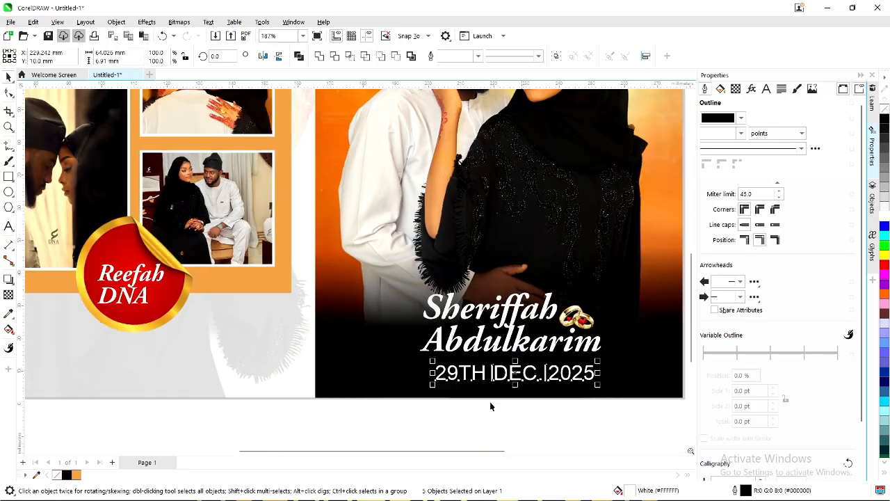
{"action": "left_click", "coordinate": [495, 422]}
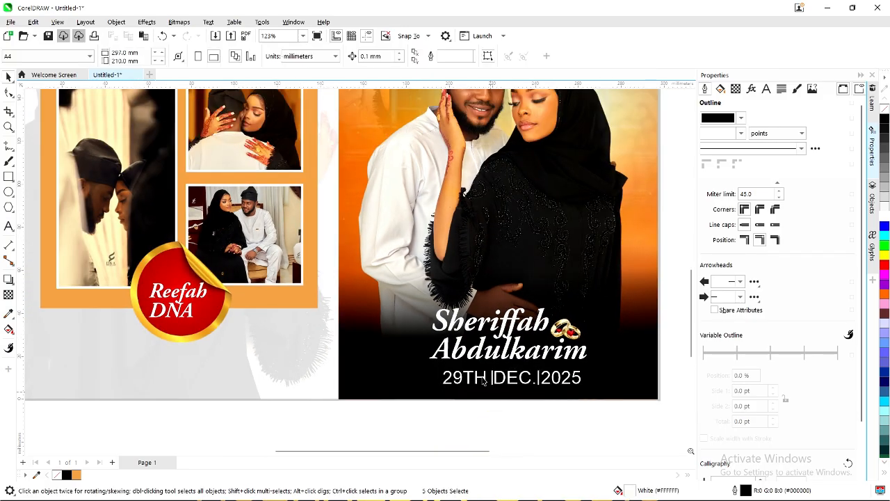
{"action": "scroll", "coordinate": [486, 379], "scroll_direction": "up", "scroll_amount": 2}
{"action": "left_click", "coordinate": [516, 375]}
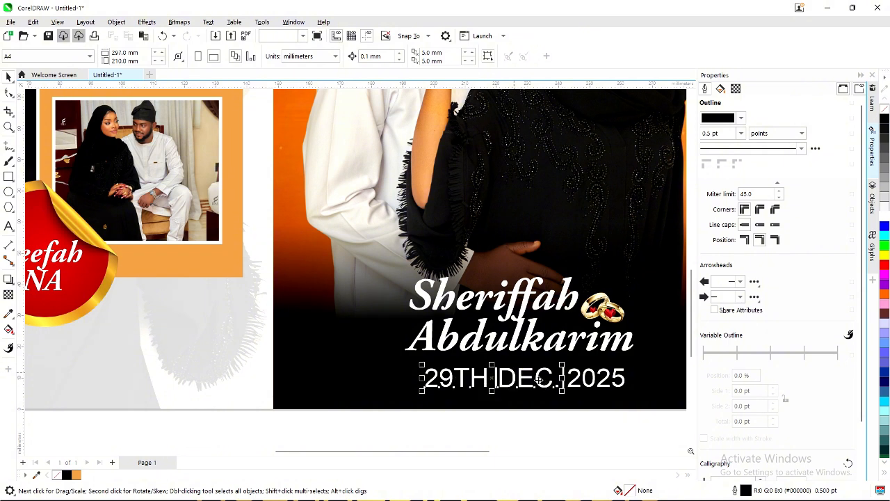
Set the whole date line in Montserrat SemiBold.
{"action": "left_click", "coordinate": [577, 378]}
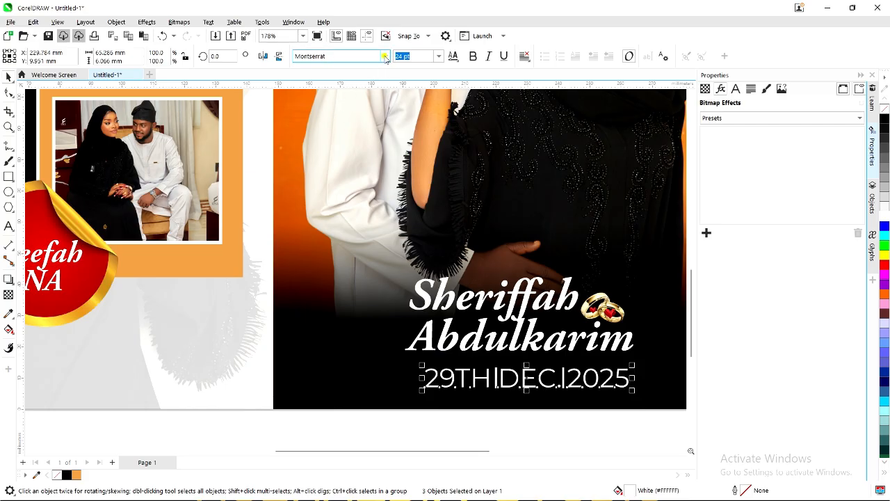
{"action": "left_click", "coordinate": [385, 56]}
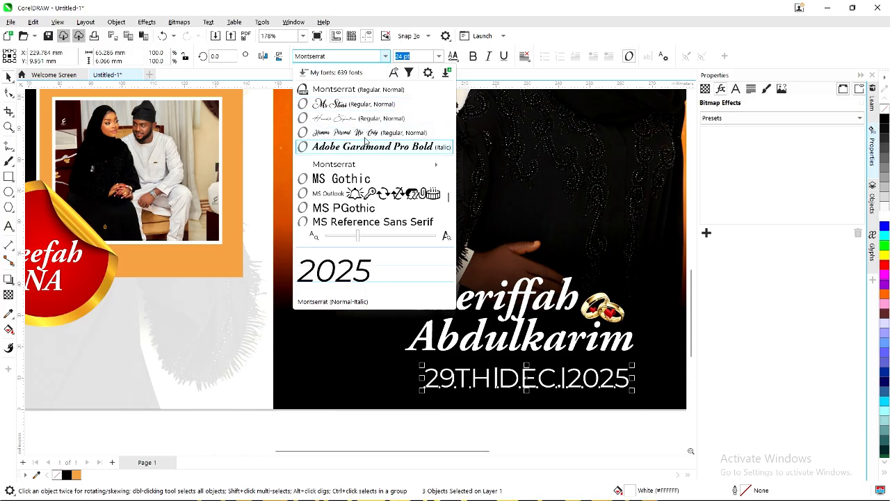
{"action": "left_click", "coordinate": [351, 89]}
{"action": "left_click", "coordinate": [386, 56]}
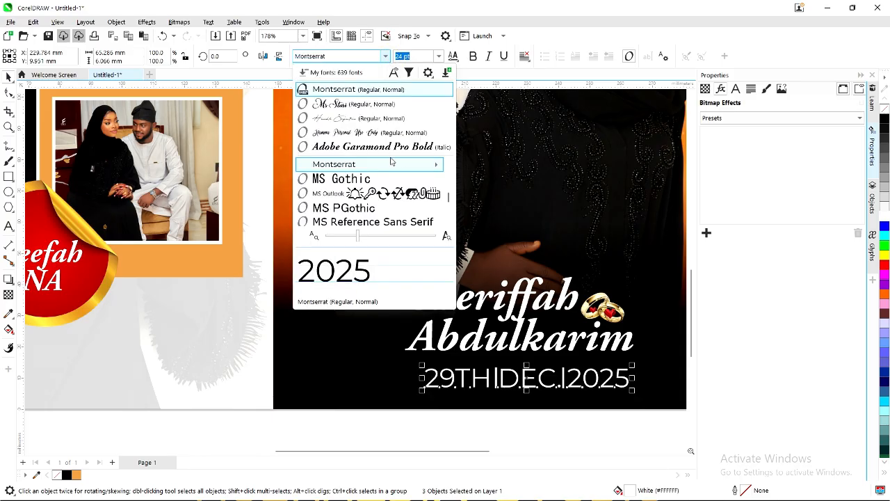
{"action": "mouse_move", "coordinate": [428, 169]}
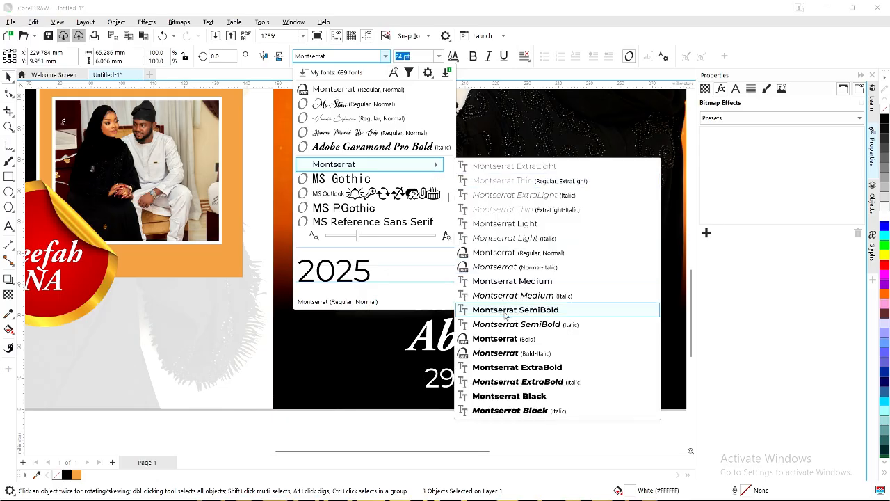
{"action": "left_click", "coordinate": [506, 313]}
{"action": "left_click", "coordinate": [477, 379]}
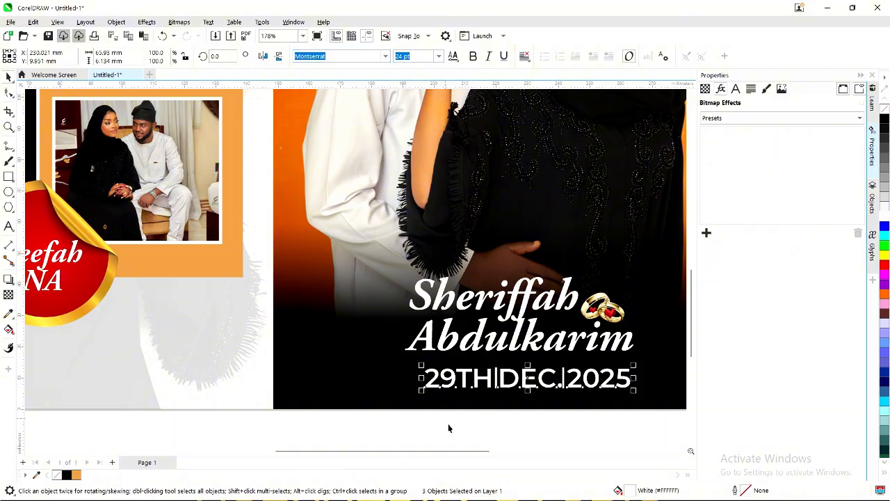
{"action": "left_click", "coordinate": [527, 429]}
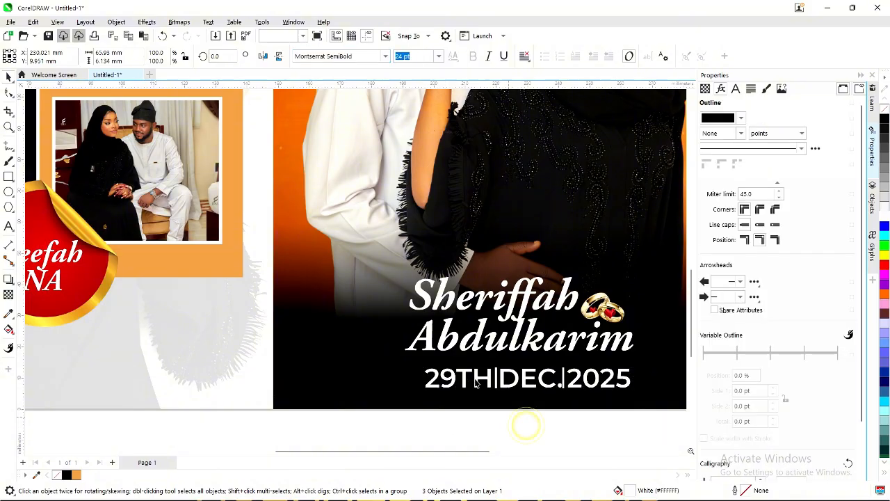
Resize the date to 16 pt and shift it right under the names.
{"action": "left_click", "coordinate": [533, 380]}
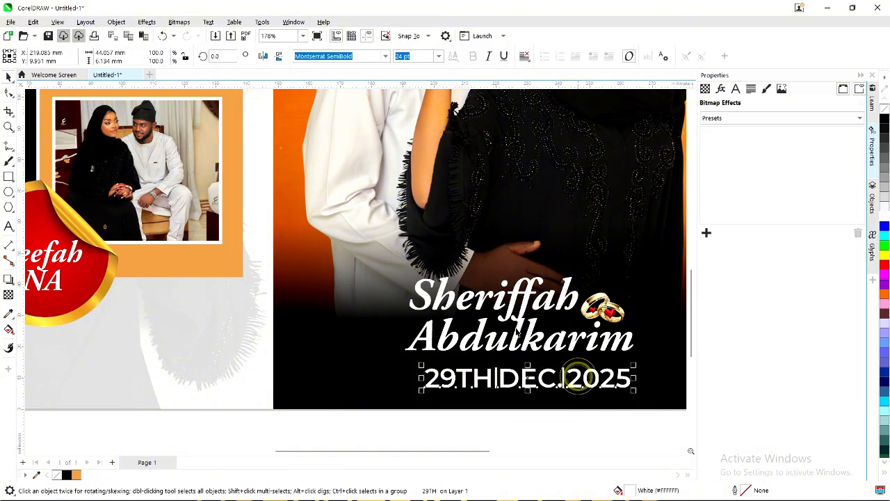
{"action": "left_click", "coordinate": [438, 56]}
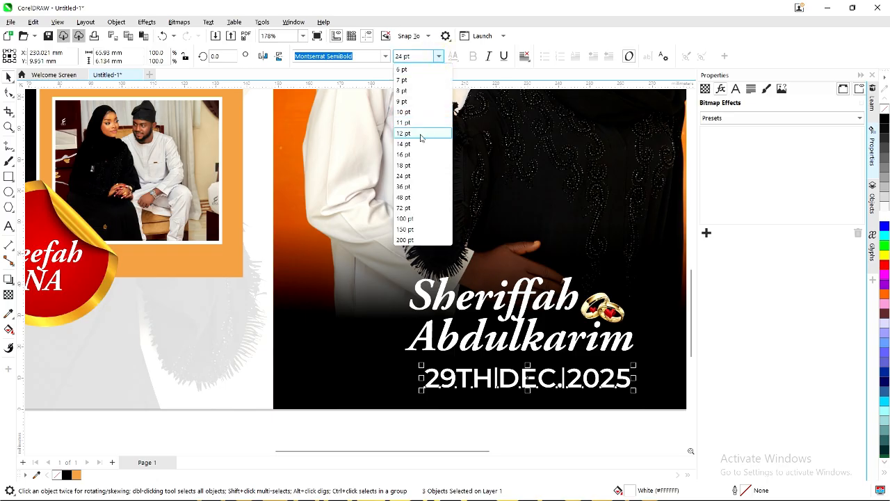
{"action": "left_click", "coordinate": [414, 157]}
{"action": "scroll", "coordinate": [531, 381], "scroll_direction": "up", "scroll_amount": 1}
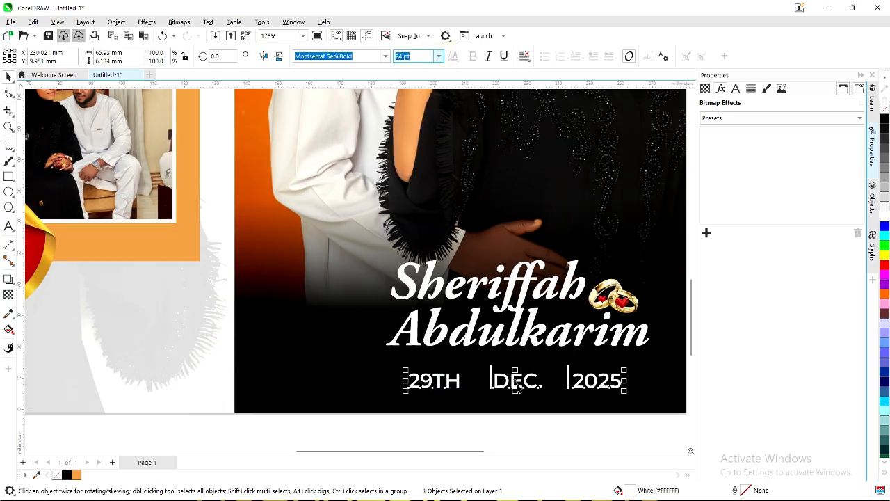
{"action": "left_click_drag", "start_coordinate": [518, 380], "coordinate": [526, 379]}
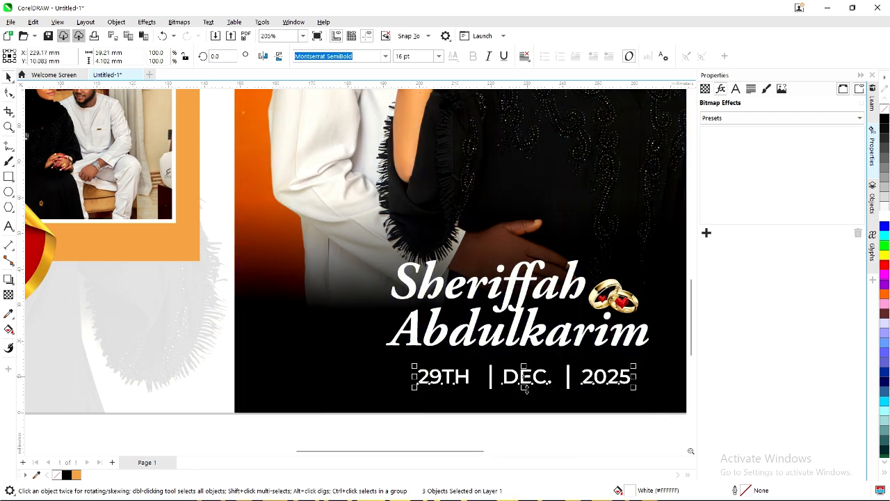
{"action": "left_click", "coordinate": [542, 428]}
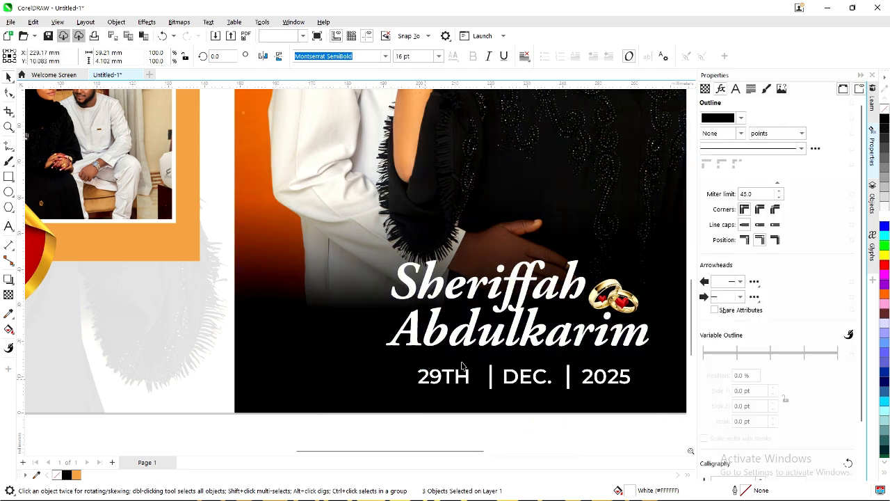
{"action": "scroll", "coordinate": [475, 379], "scroll_direction": "down", "scroll_amount": 1}
Close up the date by moving 29TH right and 2025 left against the two dividers.
{"action": "left_click", "coordinate": [481, 375]}
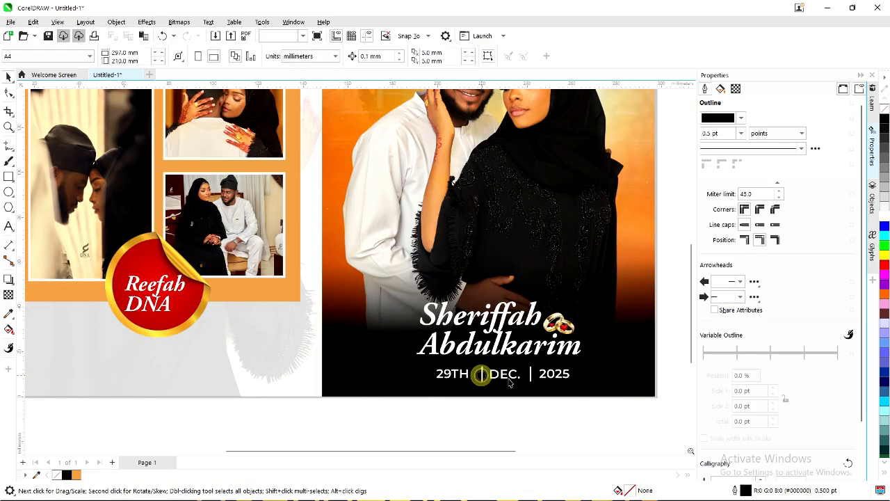
{"action": "left_click", "coordinate": [530, 376], "text": "shift"}
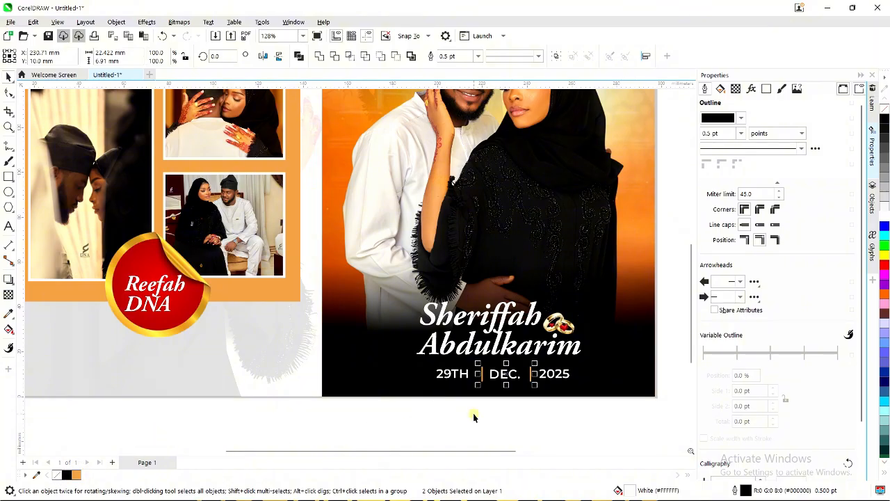
{"action": "scroll", "coordinate": [500, 389], "scroll_direction": "up", "scroll_amount": 1}
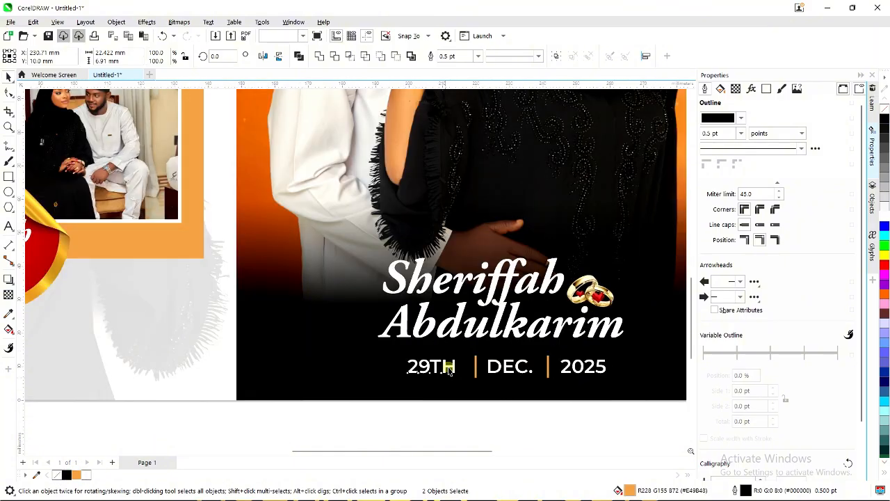
{"action": "scroll", "coordinate": [448, 368], "scroll_direction": "up", "scroll_amount": 1}
{"action": "key", "text": "Escape"}
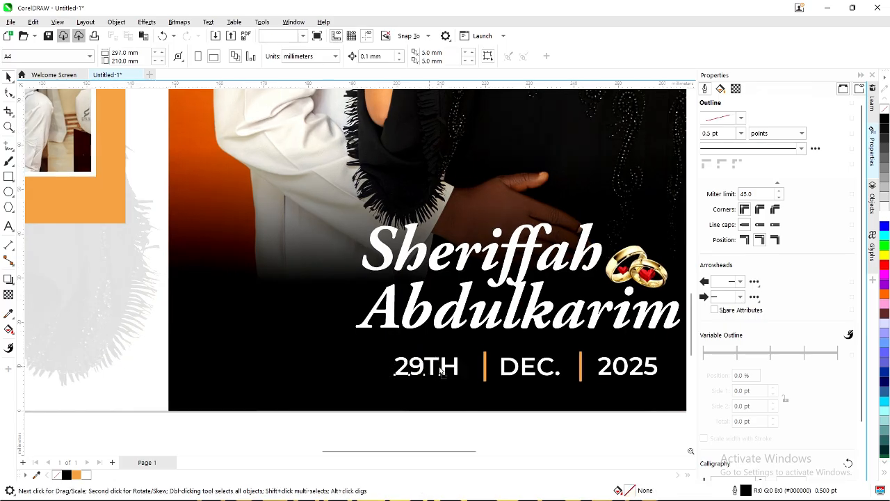
{"action": "left_click_drag", "start_coordinate": [441, 372], "coordinate": [446, 371]}
{"action": "left_click_drag", "start_coordinate": [626, 366], "coordinate": [618, 372]}
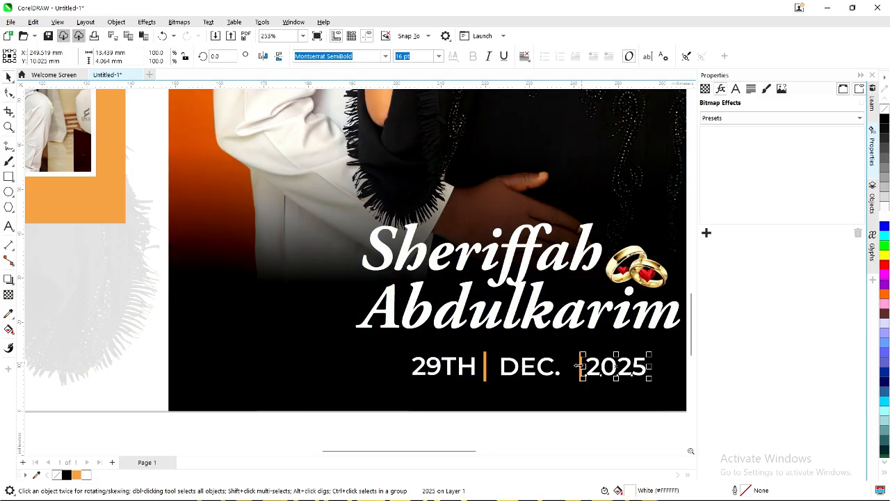
Shift the orange divider left so it sits evenly between DEC. and 2025.
{"action": "scroll", "coordinate": [579, 366], "scroll_direction": "up", "scroll_amount": 3}
{"action": "left_click", "coordinate": [581, 368]}
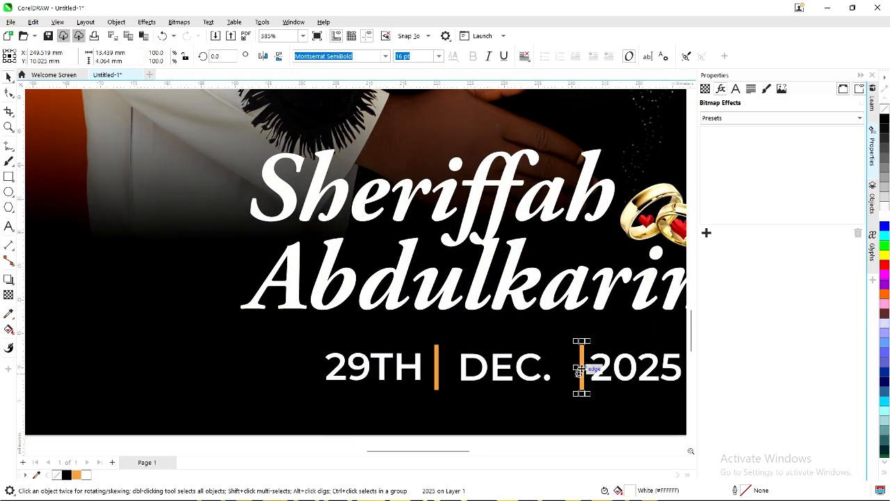
{"action": "left_click_drag", "start_coordinate": [579, 372], "coordinate": [573, 368]}
{"action": "scroll", "coordinate": [558, 359], "scroll_direction": "down", "scroll_amount": 4}
{"action": "left_click", "coordinate": [581, 402]}
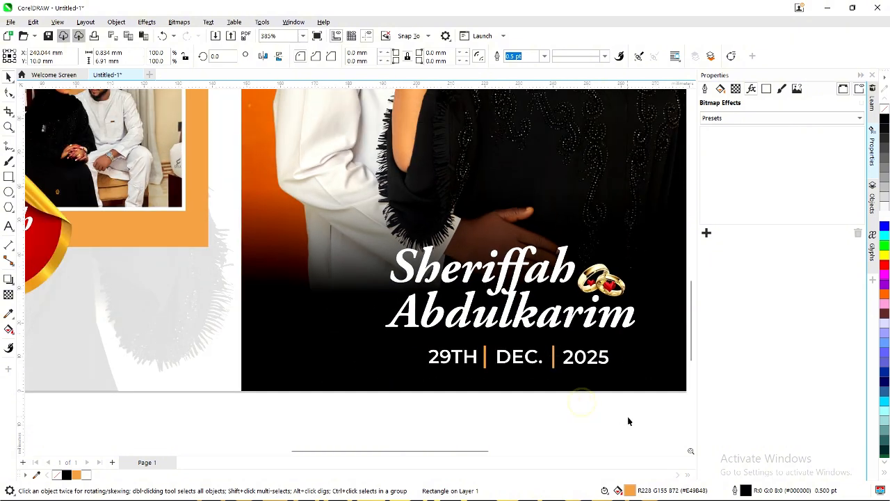
Select the whole date line and move it to centre under the names.
{"action": "left_click_drag", "start_coordinate": [628, 417], "coordinate": [420, 338]}
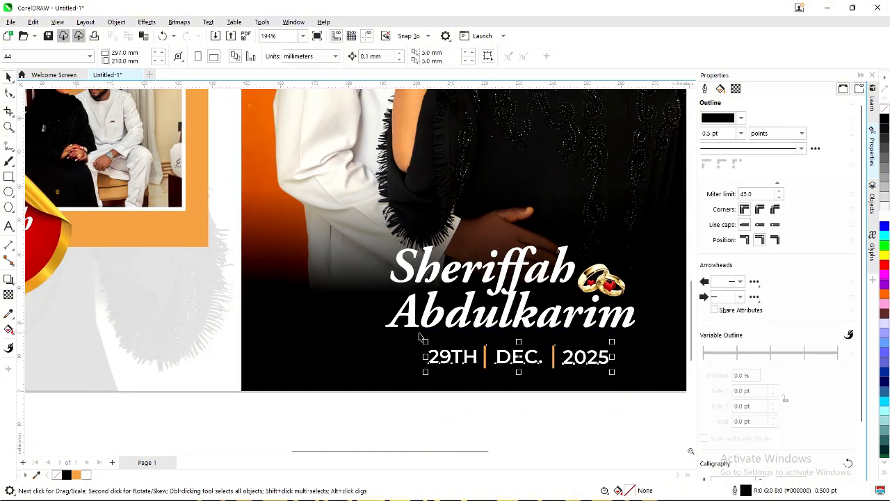
{"action": "scroll", "coordinate": [520, 361], "scroll_direction": "up", "scroll_amount": 2}
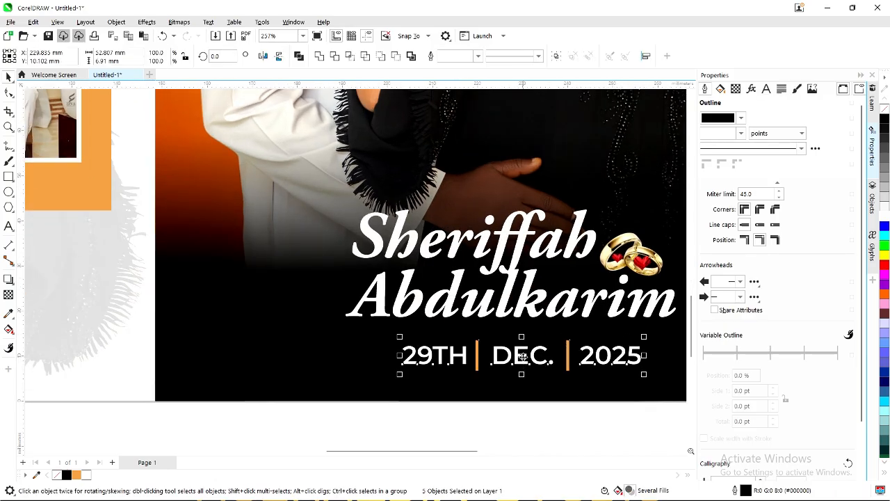
{"action": "left_click_drag", "start_coordinate": [521, 356], "coordinate": [524, 354]}
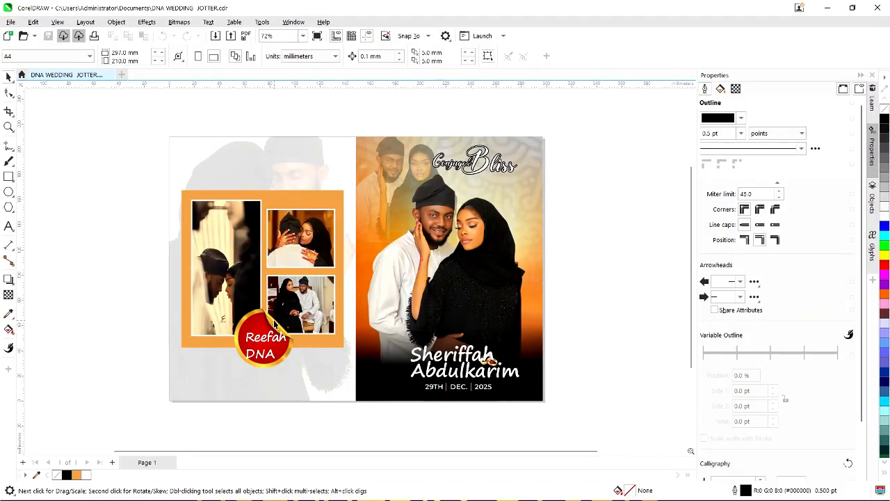
Select the Conjugal Bliss title, the names-date-rings block and the background image, then marquee-select the whole spread.
{"action": "scroll", "coordinate": [439, 207], "scroll_direction": "up", "scroll_amount": 3}
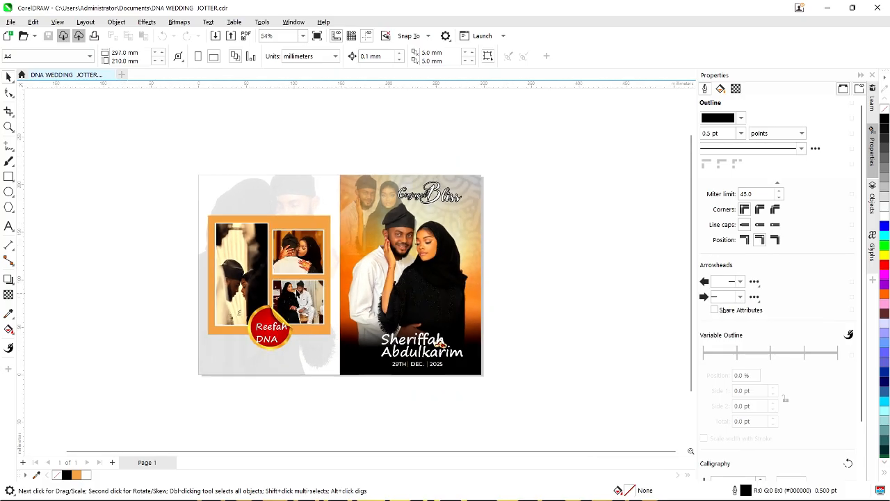
{"action": "scroll", "coordinate": [440, 207], "scroll_direction": "up", "scroll_amount": 1}
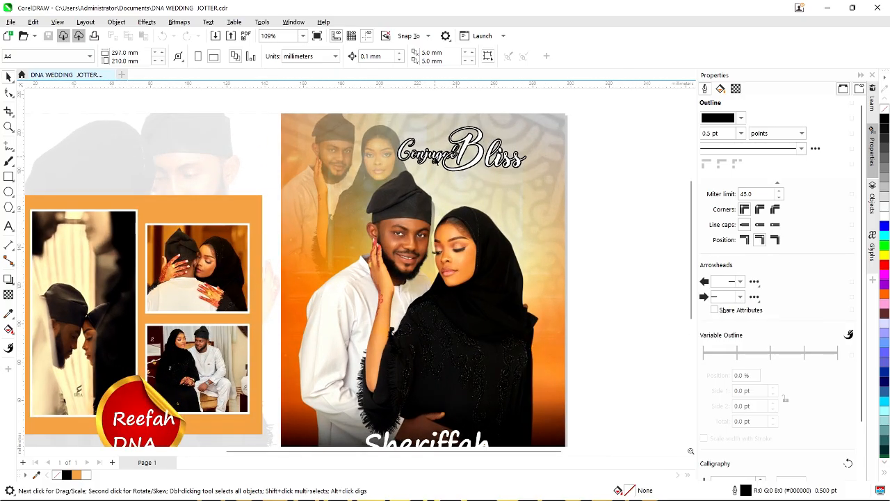
{"action": "left_click", "coordinate": [436, 160]}
{"action": "scroll", "coordinate": [436, 159], "scroll_direction": "down", "scroll_amount": 2}
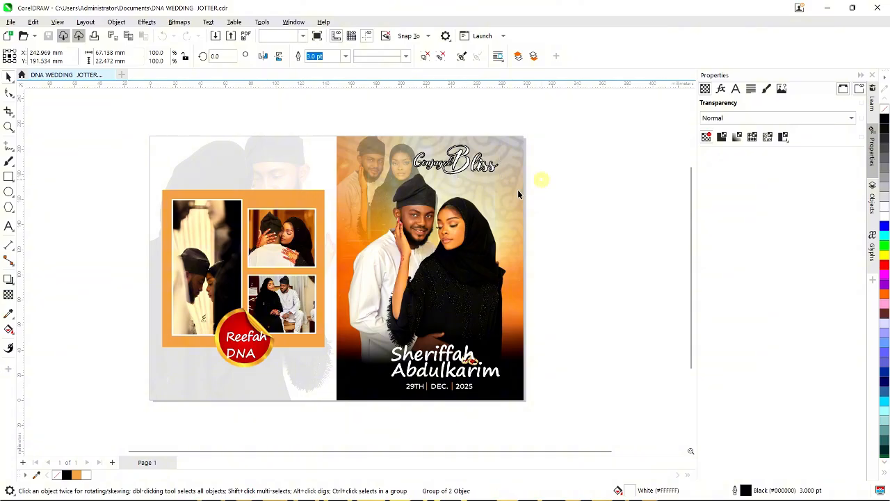
{"action": "key", "text": "Escape"}
{"action": "scroll", "coordinate": [441, 363], "scroll_direction": "up", "scroll_amount": 1}
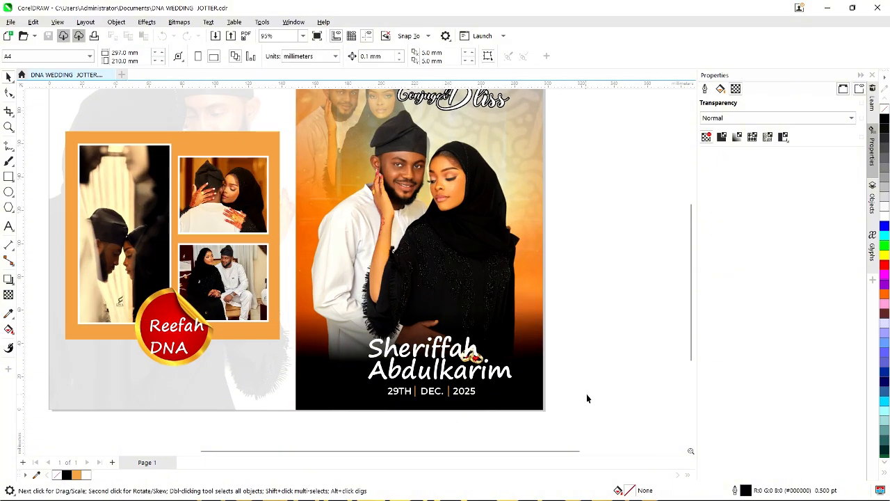
{"action": "left_click_drag", "start_coordinate": [593, 419], "coordinate": [338, 324]}
{"action": "scroll", "coordinate": [416, 357], "scroll_direction": "up", "scroll_amount": 1}
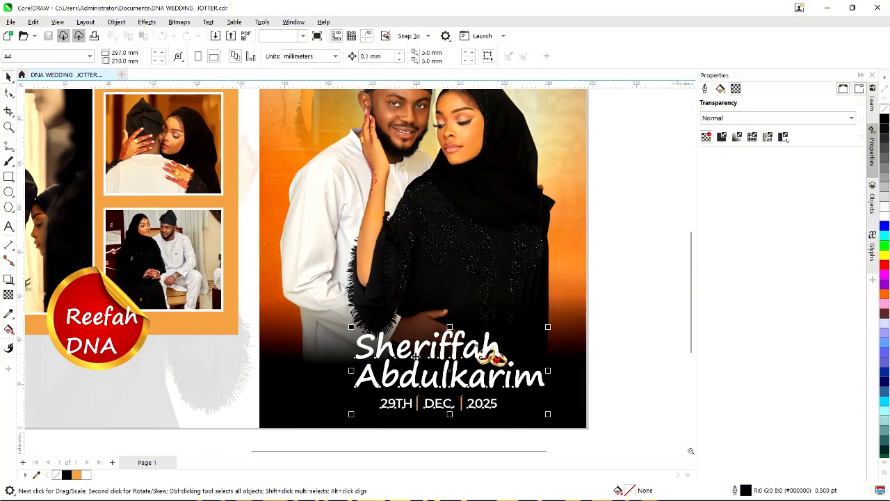
{"action": "scroll", "coordinate": [416, 356], "scroll_direction": "down", "scroll_amount": 2}
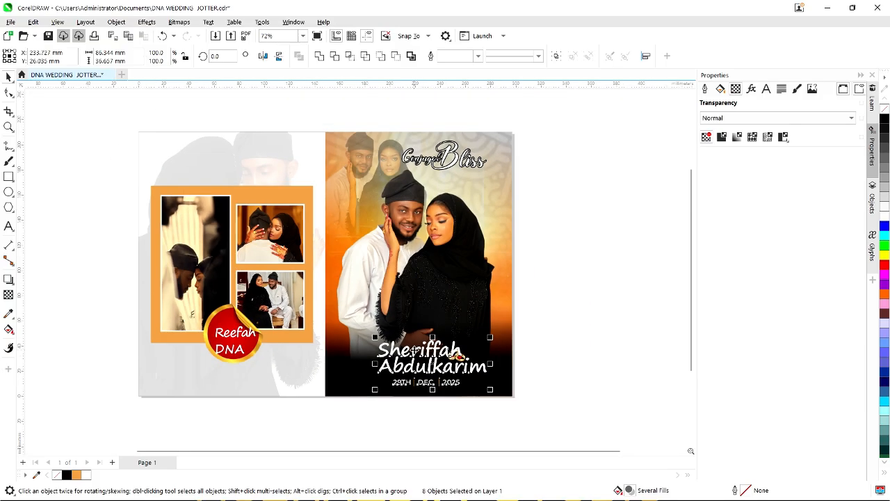
{"action": "left_click", "coordinate": [116, 235]}
{"action": "left_click", "coordinate": [175, 178]}
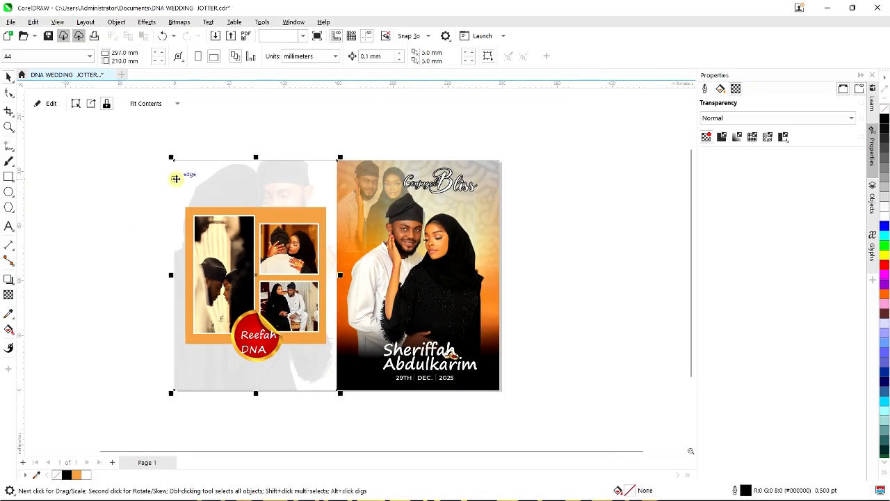
{"action": "left_click", "coordinate": [127, 155]}
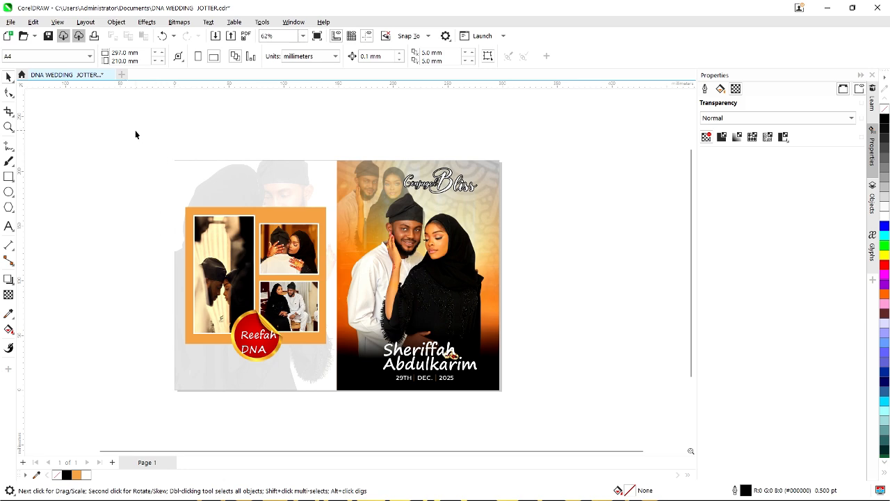
{"action": "left_click_drag", "start_coordinate": [350, 261], "coordinate": [536, 418]}
Nudge the Reefah DNA text and pull the DNA line up closer to Reefah.
{"action": "scroll", "coordinate": [222, 341], "scroll_direction": "up", "scroll_amount": 2}
{"action": "scroll", "coordinate": [281, 358], "scroll_direction": "up", "scroll_amount": 1}
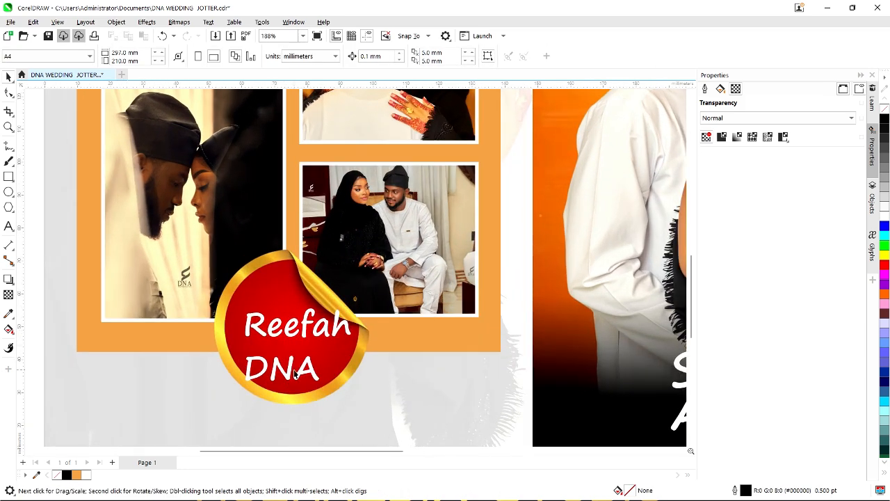
{"action": "left_click", "coordinate": [292, 374]}
{"action": "left_click_drag", "start_coordinate": [292, 374], "coordinate": [298, 367]}
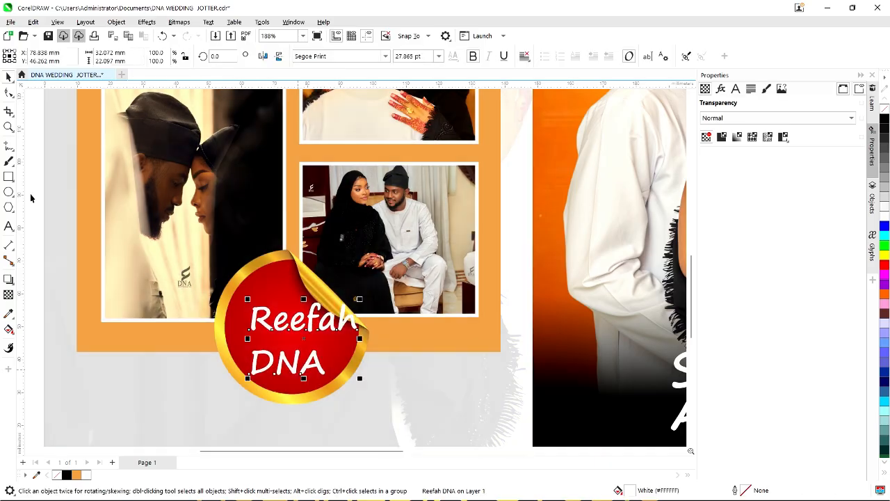
{"action": "left_click", "coordinate": [9, 93]}
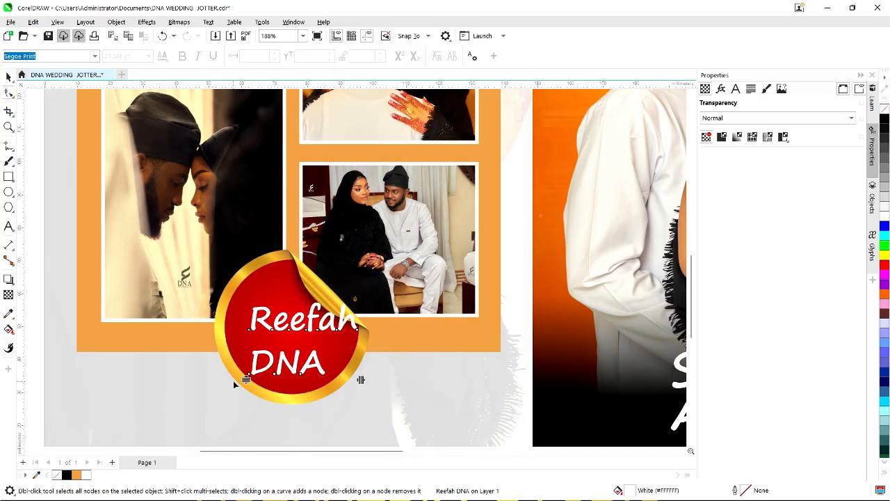
{"action": "left_click_drag", "start_coordinate": [247, 378], "coordinate": [248, 360]}
{"action": "left_click", "coordinate": [248, 352]}
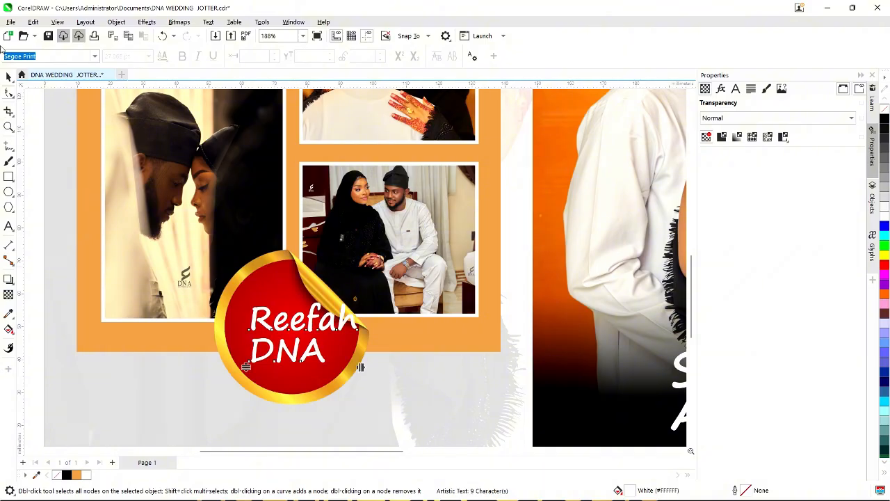
Scale the Reefah DNA text down to 26.316 pt and fit it inside the red circle.
{"action": "left_click", "coordinate": [8, 75]}
{"action": "scroll", "coordinate": [288, 316], "scroll_direction": "up", "scroll_amount": 1}
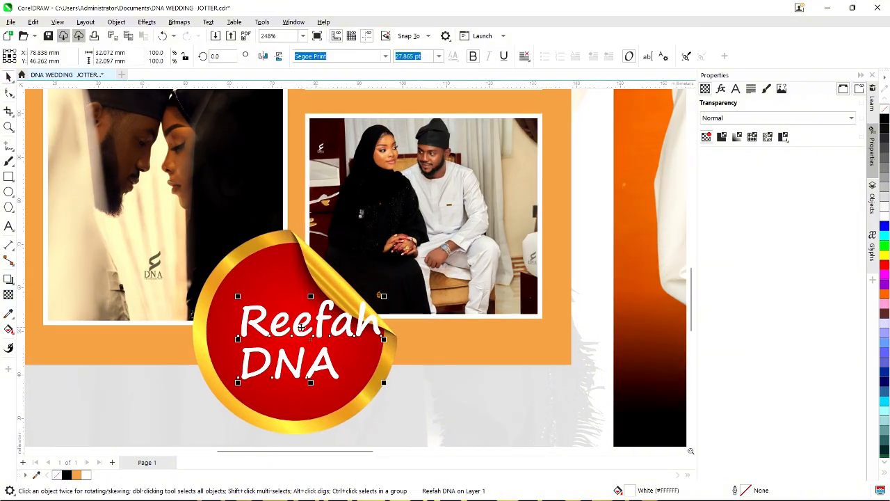
{"action": "left_click_drag", "start_coordinate": [300, 327], "coordinate": [284, 339]}
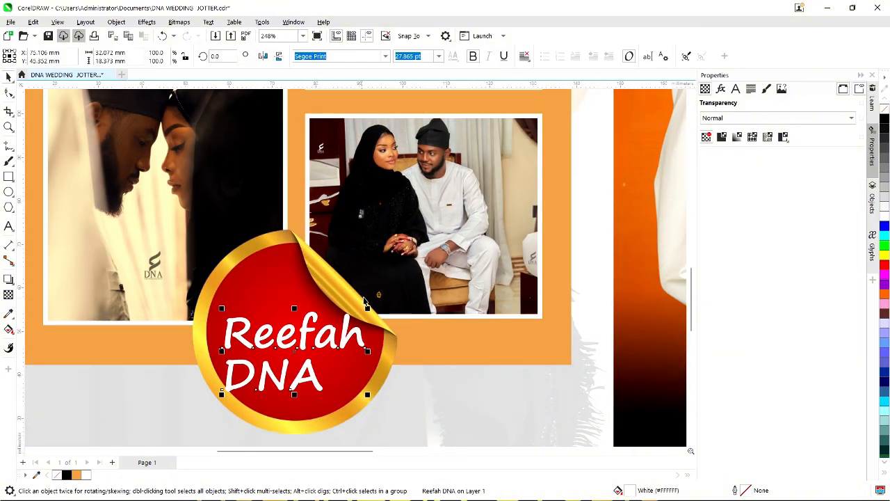
{"action": "left_click_drag", "start_coordinate": [368, 308], "coordinate": [361, 313]}
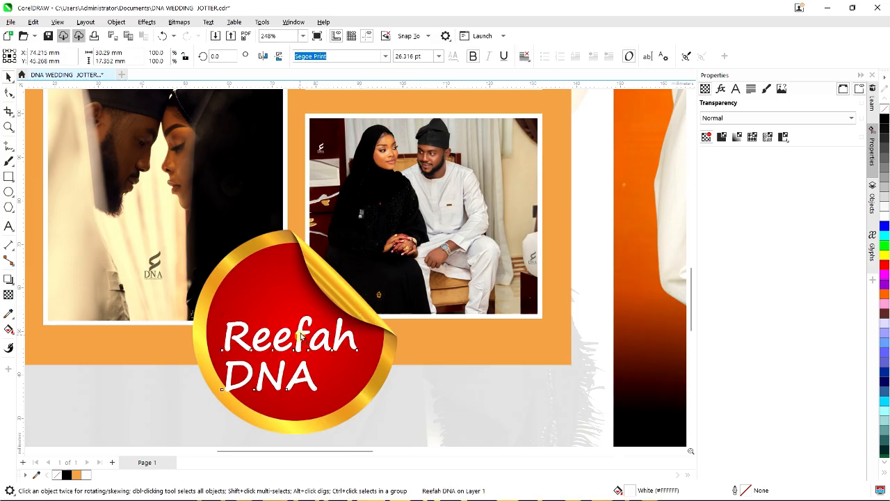
{"action": "left_click_drag", "start_coordinate": [301, 335], "coordinate": [304, 336]}
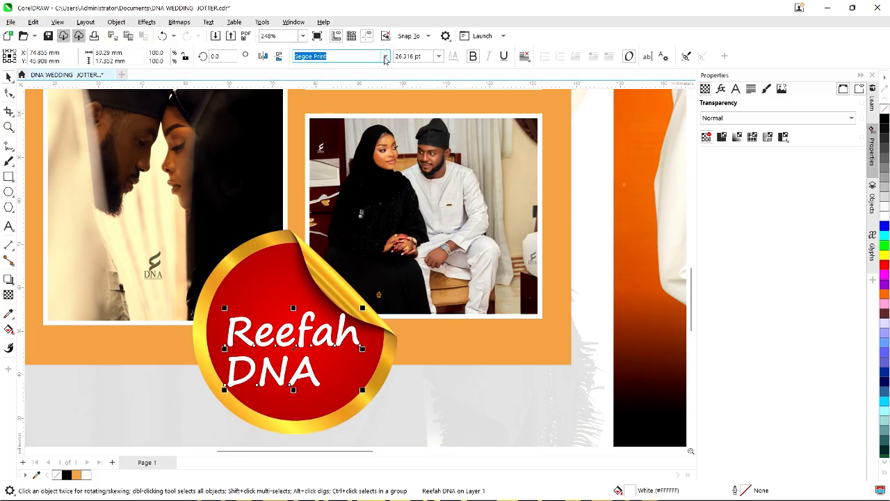
Bring up the property-bar font list to look for a sticker typeface.
{"action": "left_click", "coordinate": [385, 57]}
{"action": "left_click", "coordinate": [384, 58]}
{"action": "left_click", "coordinate": [386, 57]}
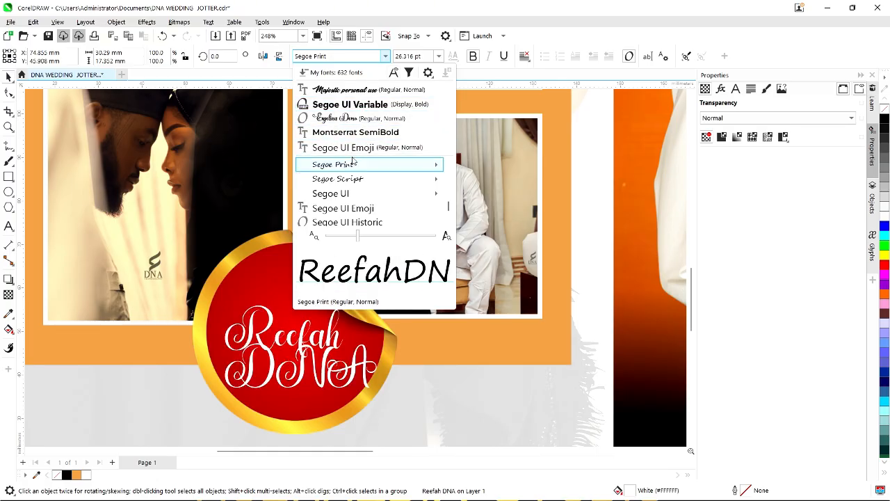
Scroll through the font list, live-previewing typefaces on the Reefah DNA sticker text.
{"action": "scroll", "coordinate": [362, 196], "scroll_direction": "down", "scroll_amount": 1}
{"action": "scroll", "coordinate": [365, 198], "scroll_direction": "down", "scroll_amount": 2}
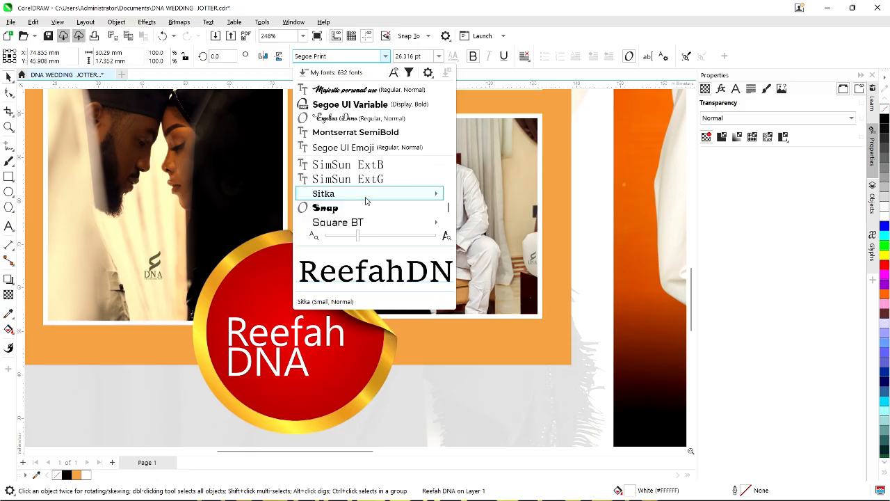
{"action": "scroll", "coordinate": [363, 193], "scroll_direction": "up", "scroll_amount": 1}
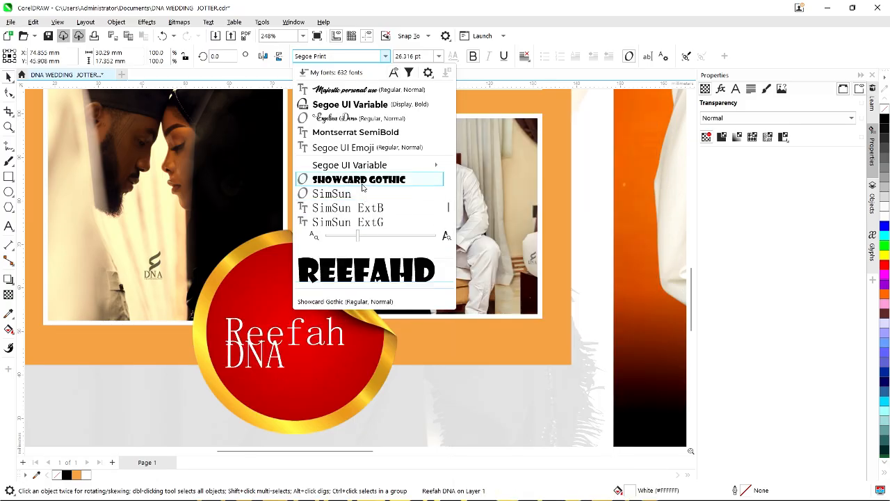
{"action": "scroll", "coordinate": [361, 193], "scroll_direction": "down", "scroll_amount": 1}
{"action": "mouse_move", "coordinate": [361, 200]}
{"action": "scroll", "coordinate": [361, 200], "scroll_direction": "down", "scroll_amount": 2}
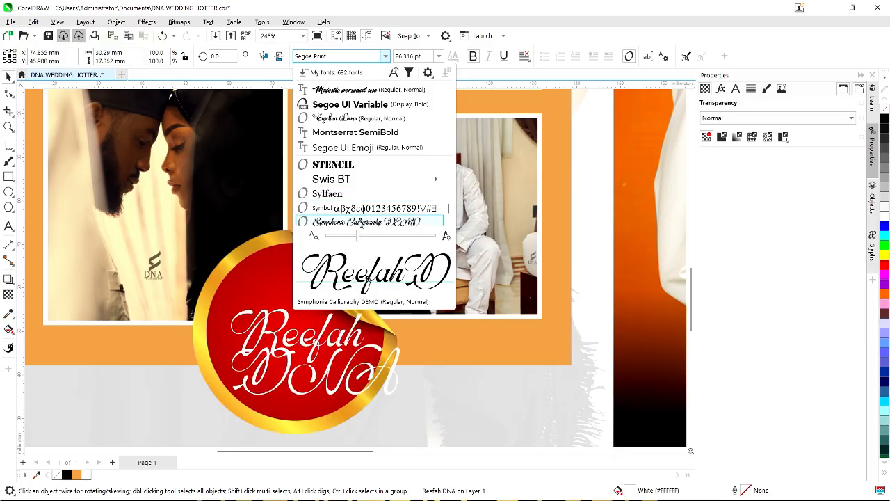
{"action": "scroll", "coordinate": [359, 222], "scroll_direction": "down", "scroll_amount": 1}
{"action": "scroll", "coordinate": [359, 223], "scroll_direction": "down", "scroll_amount": 1}
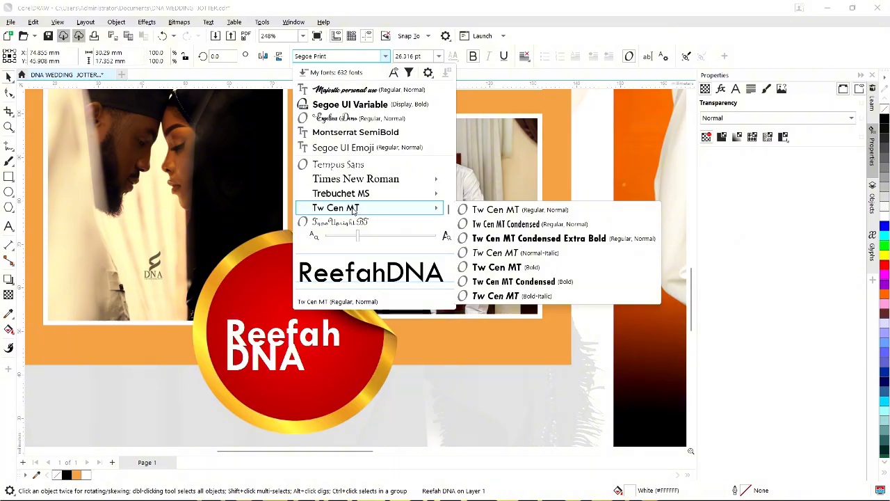
{"action": "scroll", "coordinate": [353, 209], "scroll_direction": "down", "scroll_amount": 1}
{"action": "scroll", "coordinate": [355, 209], "scroll_direction": "up", "scroll_amount": 4}
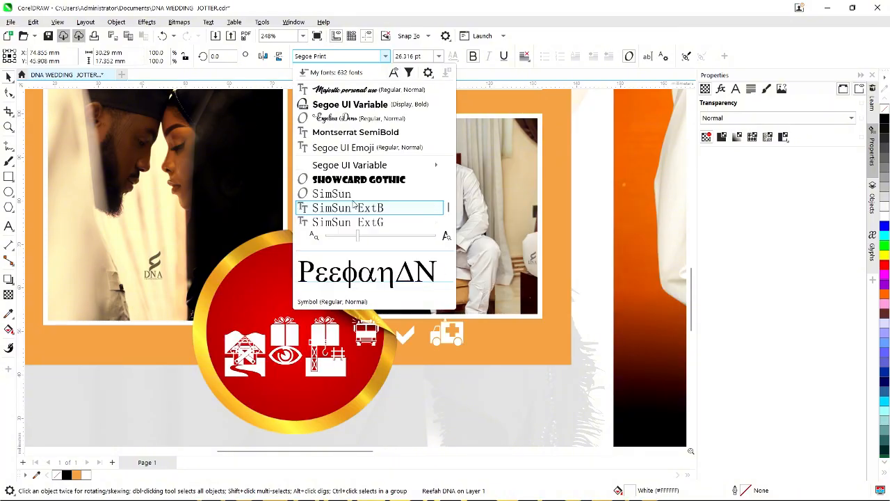
{"action": "scroll", "coordinate": [351, 202], "scroll_direction": "up", "scroll_amount": 3}
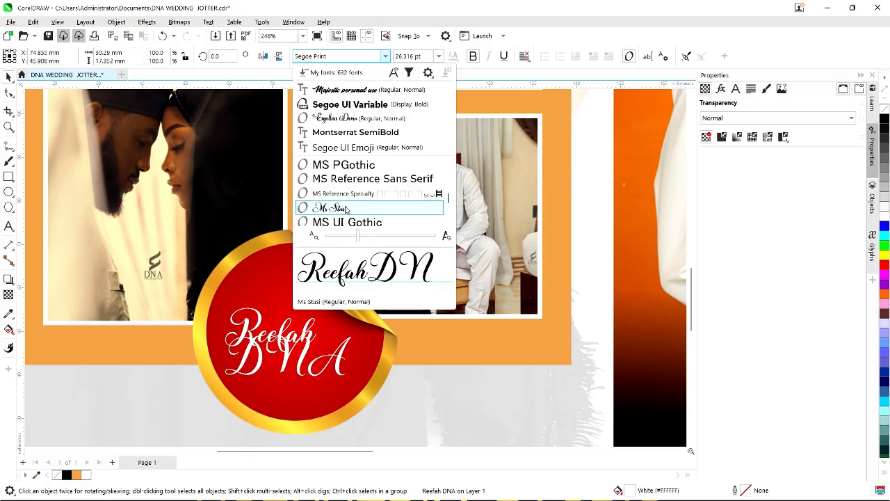
{"action": "scroll", "coordinate": [345, 210], "scroll_direction": "up", "scroll_amount": 2}
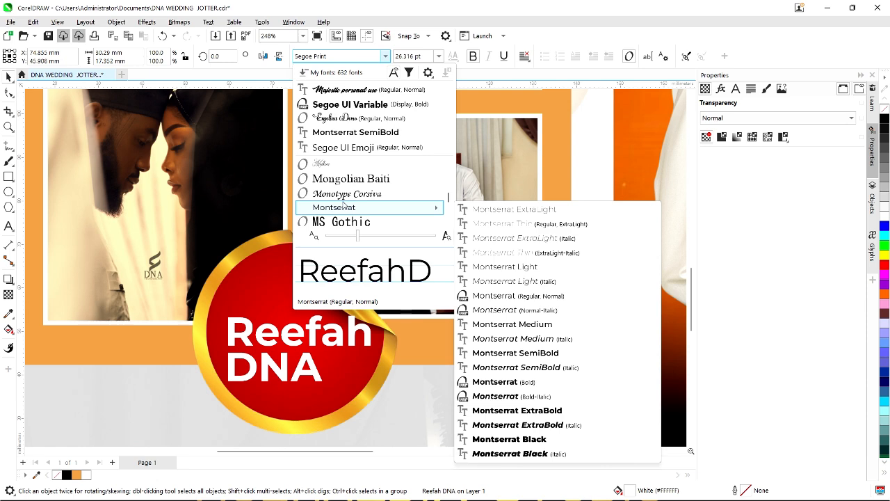
{"action": "scroll", "coordinate": [343, 207], "scroll_direction": "up", "scroll_amount": 5}
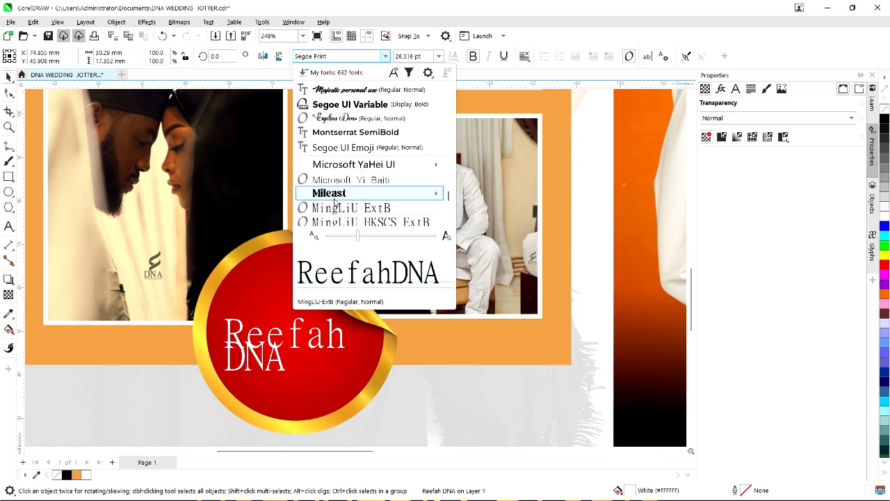
{"action": "scroll", "coordinate": [334, 201], "scroll_direction": "up", "scroll_amount": 2}
{"action": "scroll", "coordinate": [335, 202], "scroll_direction": "up", "scroll_amount": 10}
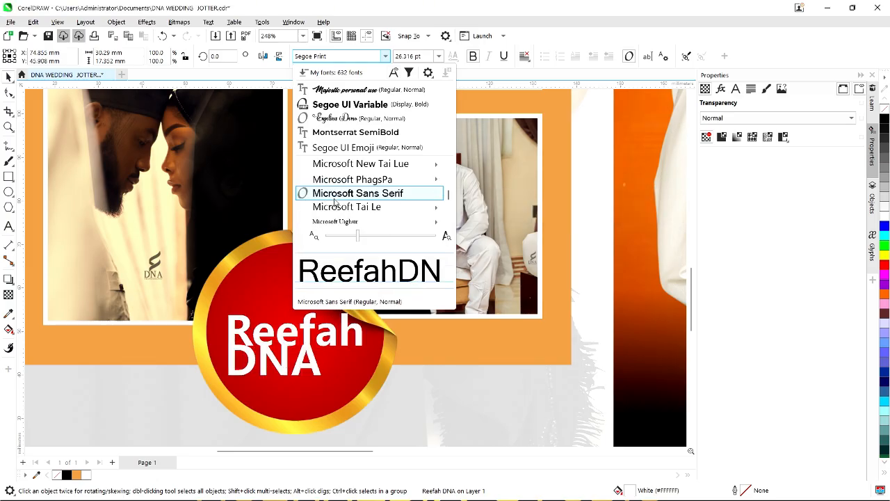
{"action": "scroll", "coordinate": [334, 202], "scroll_direction": "up", "scroll_amount": 8}
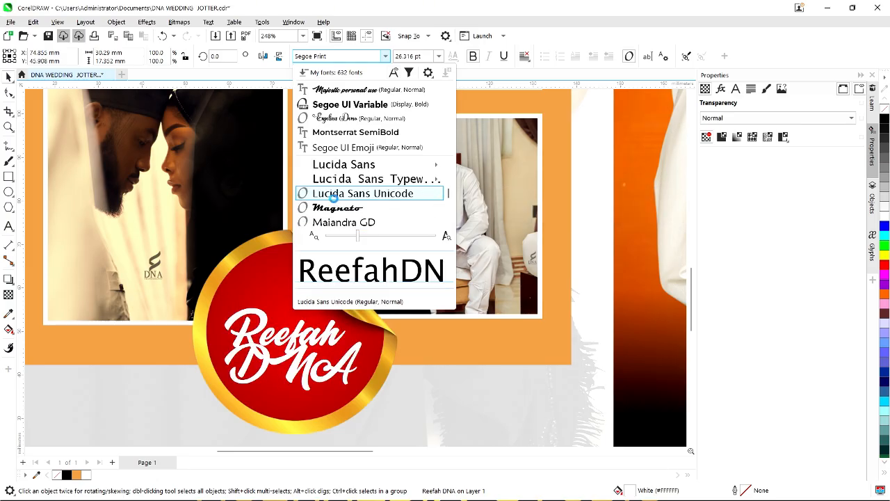
{"action": "scroll", "coordinate": [335, 201], "scroll_direction": "up", "scroll_amount": 5}
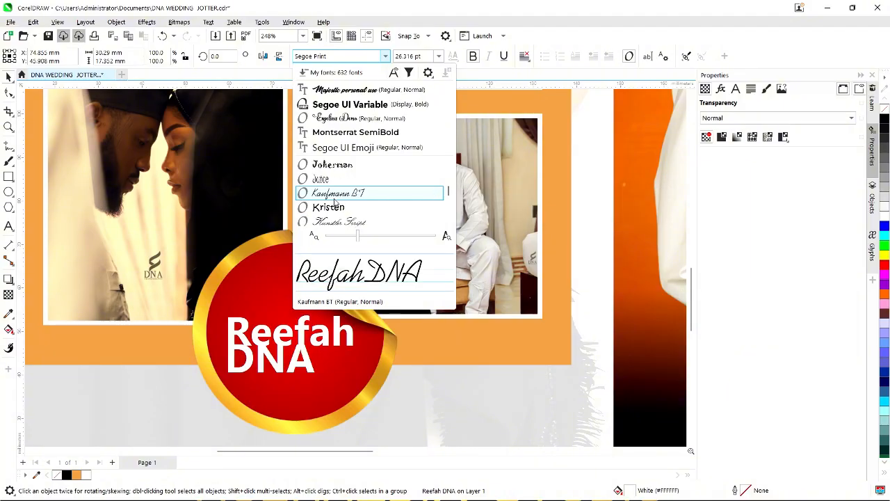
{"action": "scroll", "coordinate": [335, 202], "scroll_direction": "down", "scroll_amount": 3}
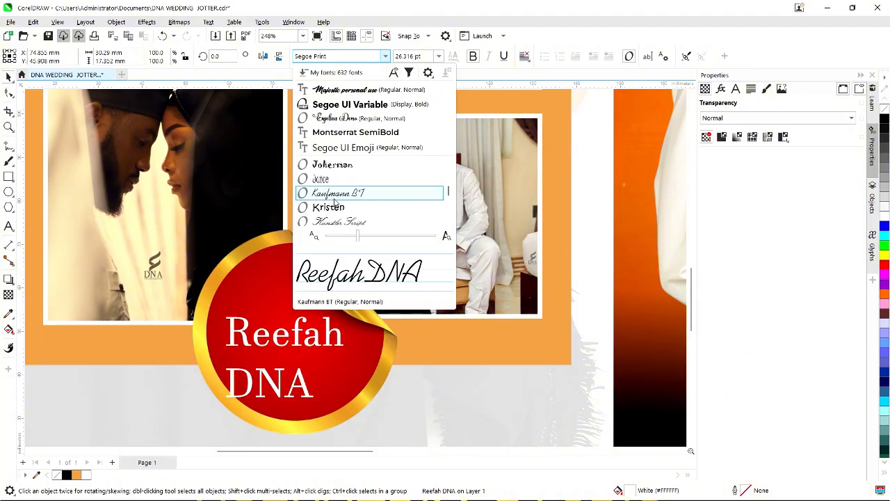
{"action": "scroll", "coordinate": [334, 202], "scroll_direction": "up", "scroll_amount": 8}
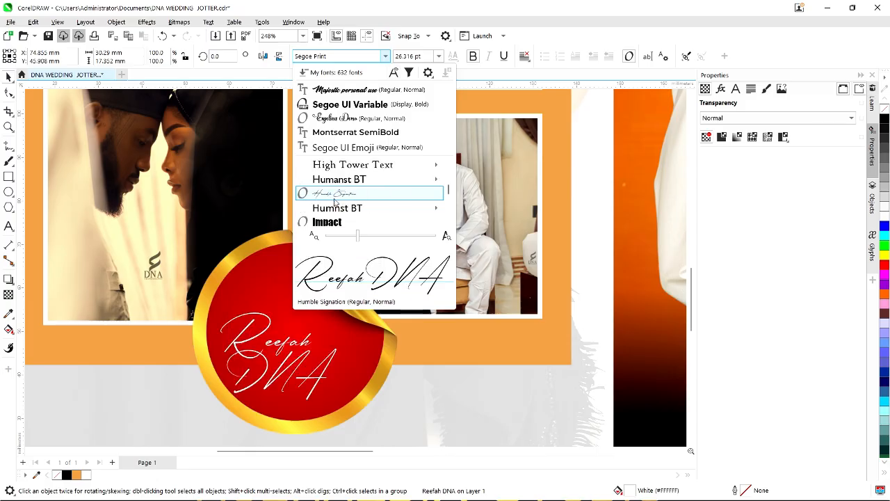
{"action": "scroll", "coordinate": [334, 201], "scroll_direction": "up", "scroll_amount": 3}
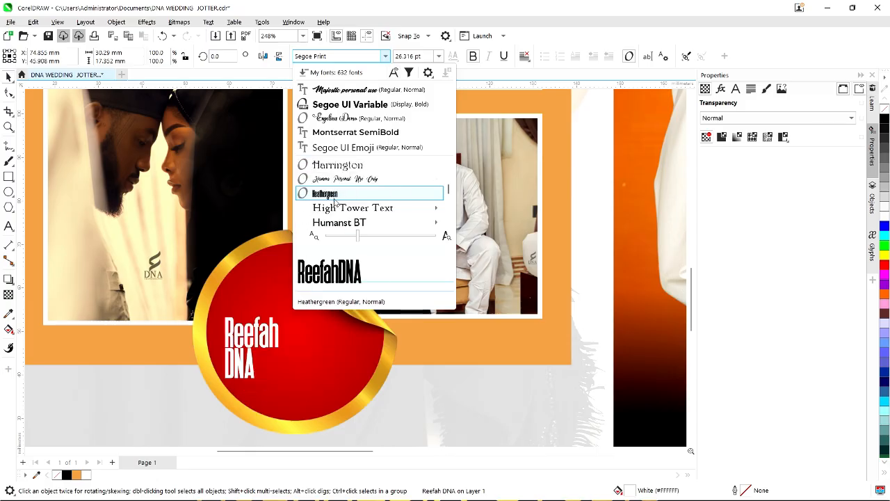
{"action": "scroll", "coordinate": [334, 202], "scroll_direction": "up", "scroll_amount": 3}
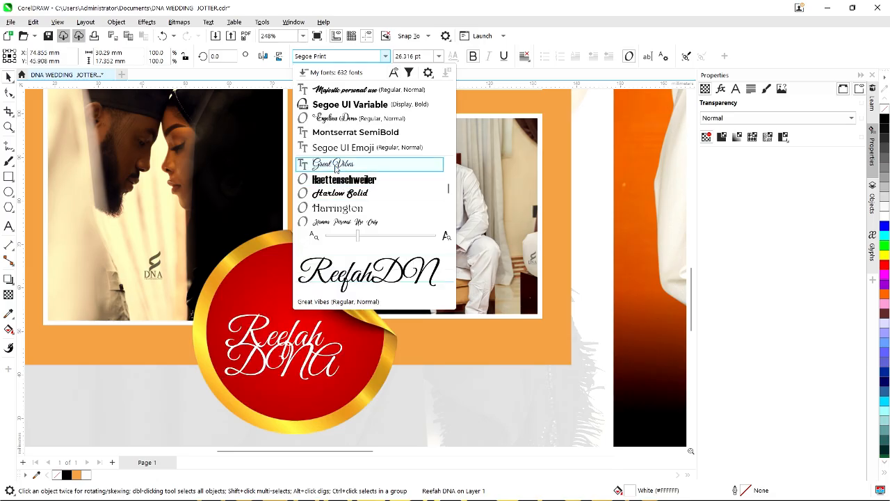
{"action": "scroll", "coordinate": [336, 167], "scroll_direction": "up", "scroll_amount": 1}
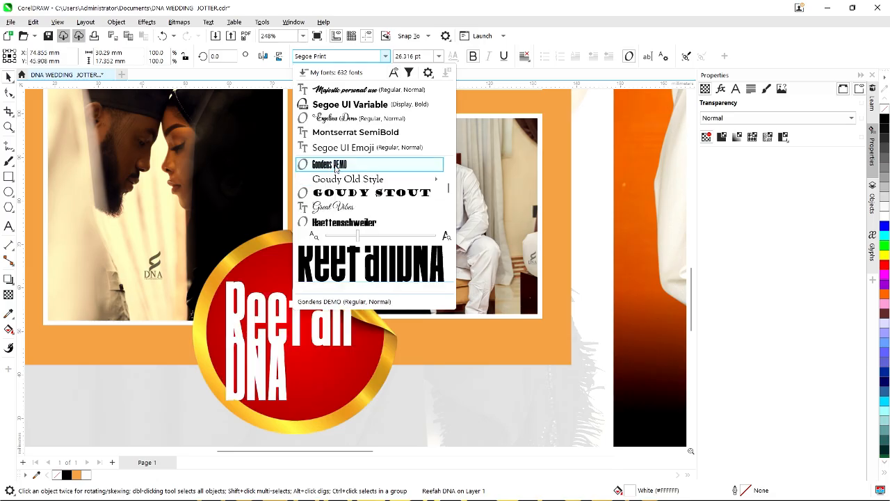
{"action": "scroll", "coordinate": [336, 168], "scroll_direction": "up", "scroll_amount": 2}
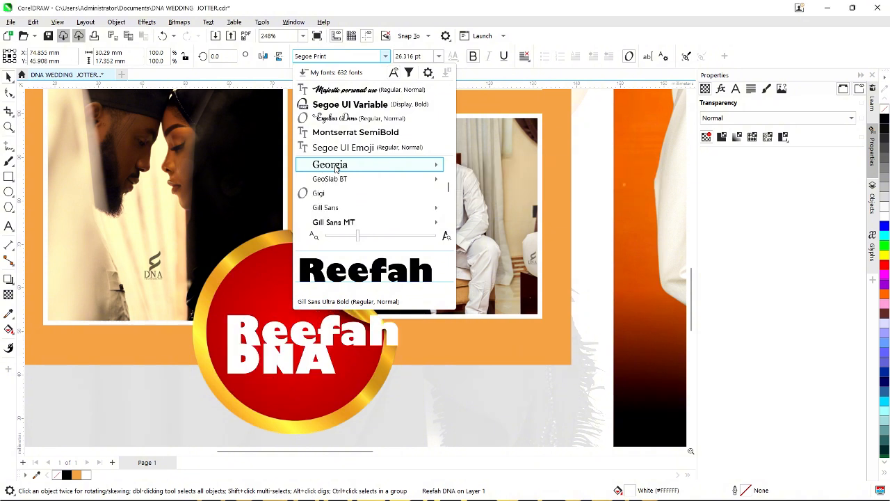
{"action": "mouse_move", "coordinate": [336, 167]}
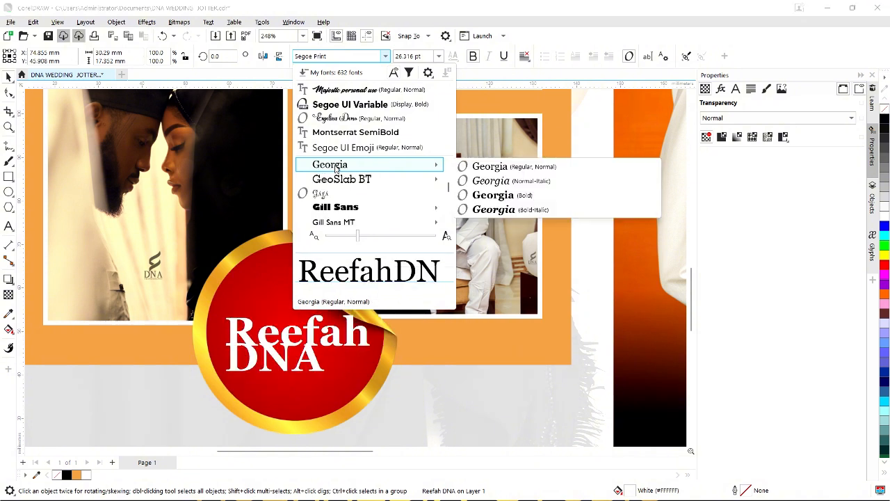
{"action": "scroll", "coordinate": [337, 168], "scroll_direction": "up", "scroll_amount": 1}
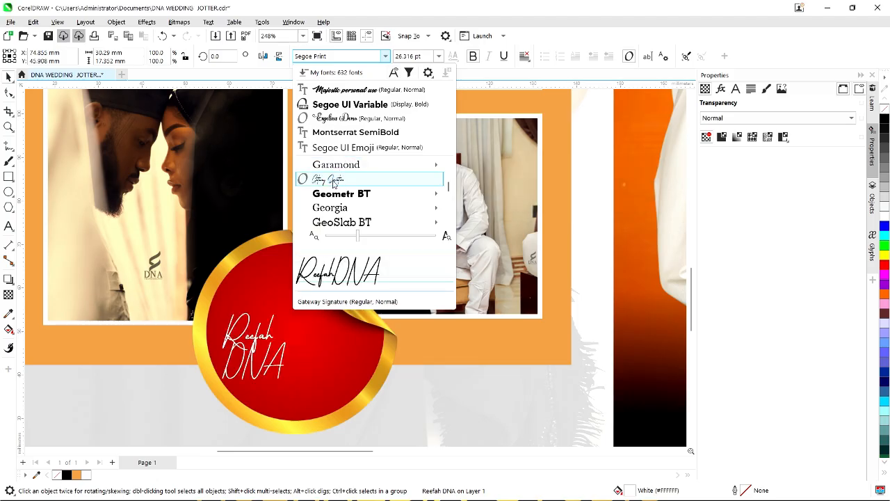
{"action": "scroll", "coordinate": [334, 183], "scroll_direction": "up", "scroll_amount": 4}
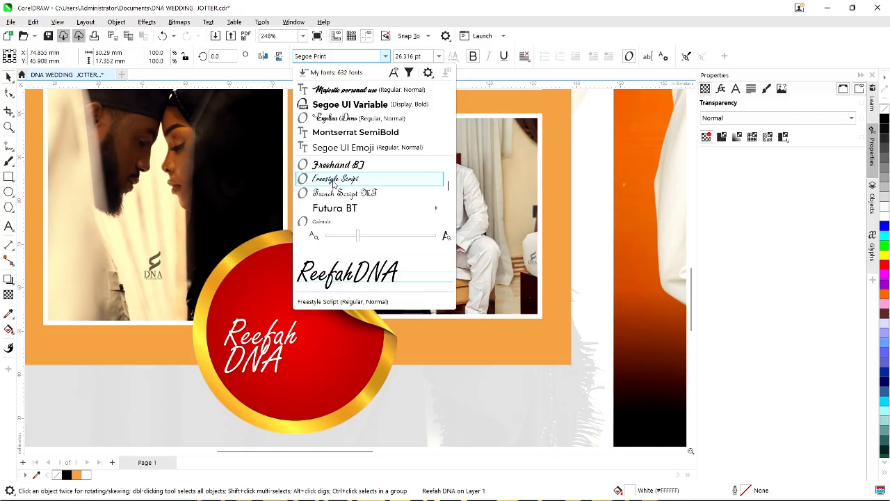
{"action": "scroll", "coordinate": [334, 183], "scroll_direction": "up", "scroll_amount": 8}
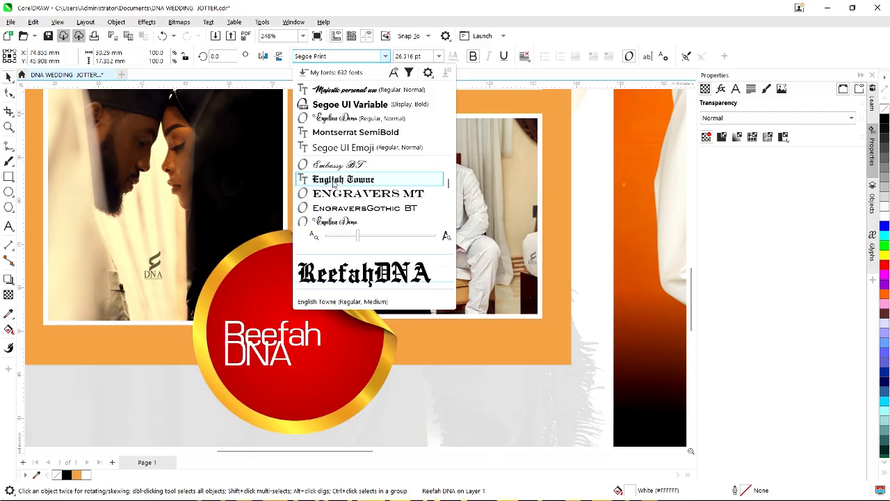
{"action": "scroll", "coordinate": [334, 183], "scroll_direction": "up", "scroll_amount": 10}
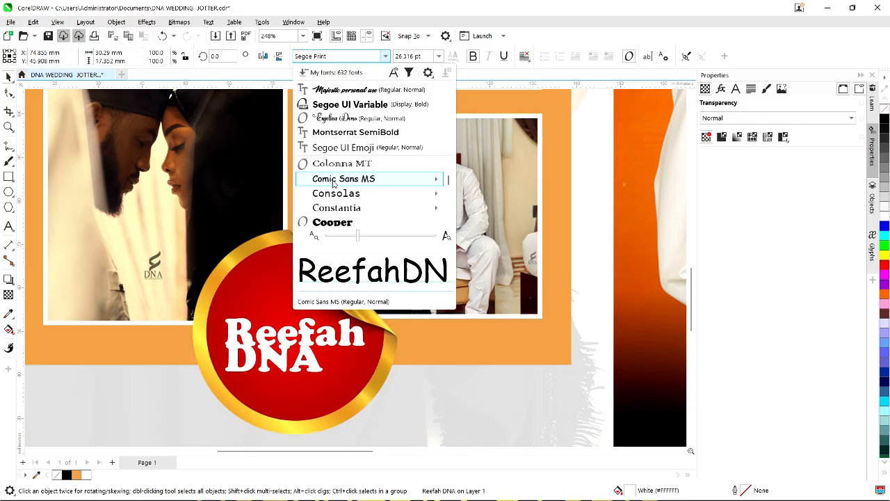
{"action": "scroll", "coordinate": [333, 183], "scroll_direction": "up", "scroll_amount": 8}
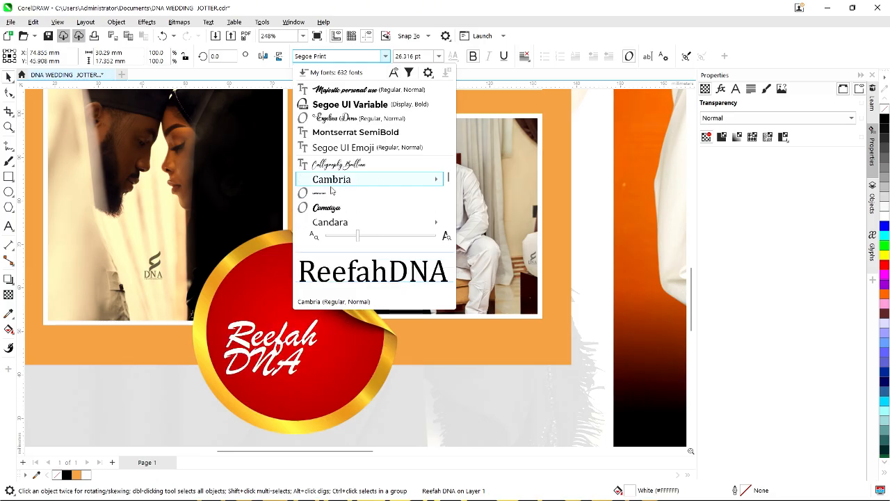
{"action": "scroll", "coordinate": [333, 207], "scroll_direction": "up", "scroll_amount": 4}
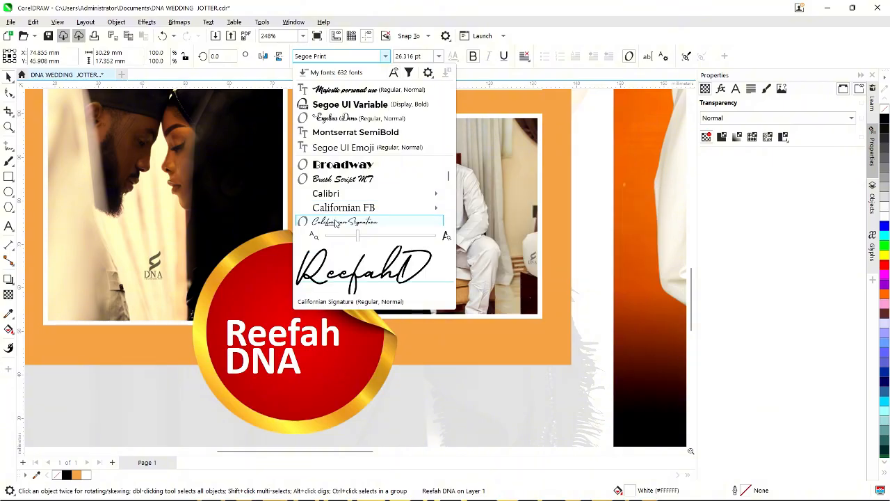
{"action": "scroll", "coordinate": [336, 216], "scroll_direction": "up", "scroll_amount": 5}
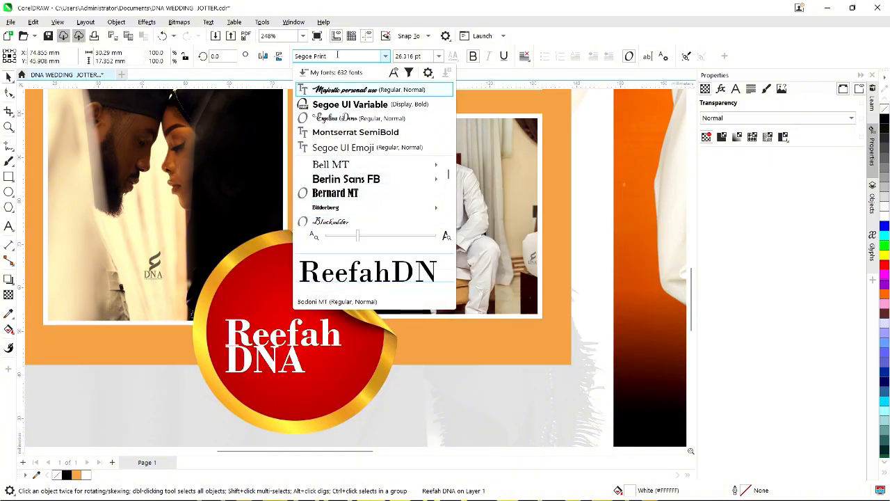
Search the fonts for 'ci' and apply Cinzel Black to the sticker text.
{"action": "left_click", "coordinate": [338, 54]}
{"action": "type", "text": "ci"}
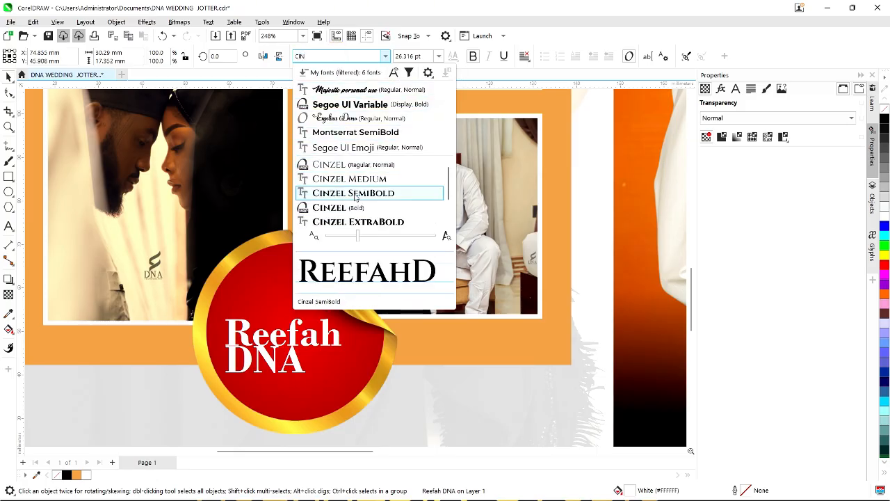
{"action": "scroll", "coordinate": [360, 224], "scroll_direction": "down", "scroll_amount": 1}
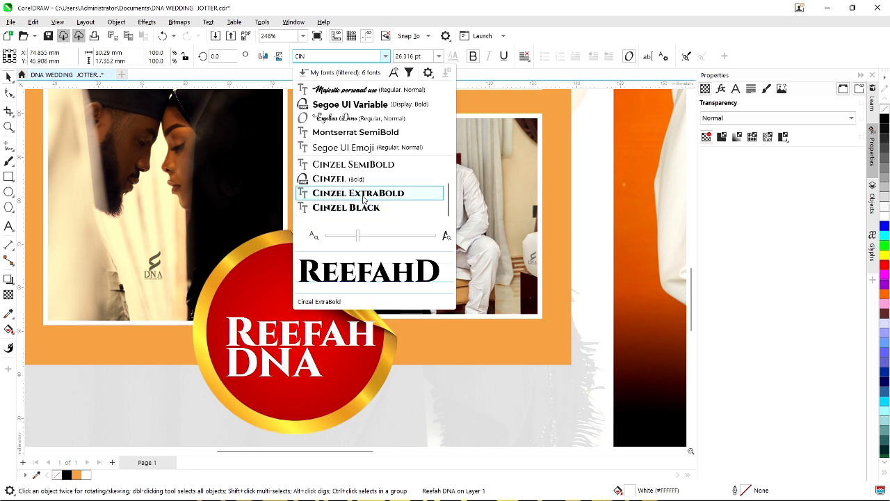
{"action": "left_click", "coordinate": [345, 207]}
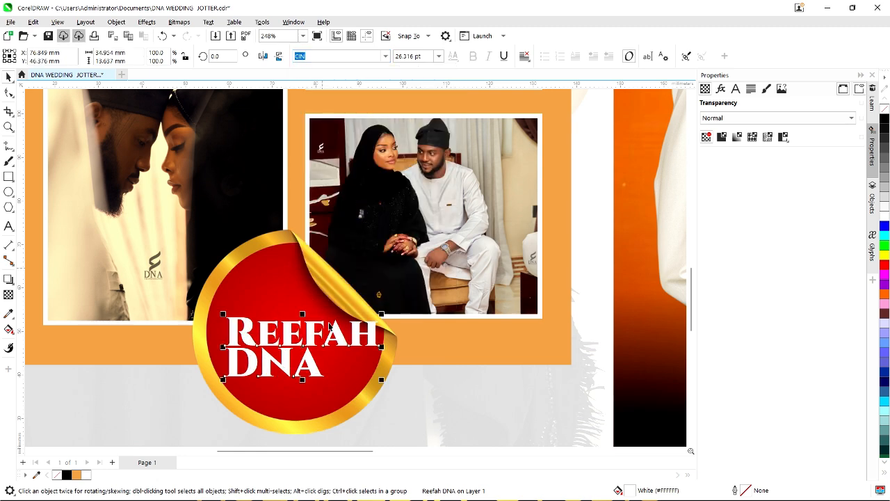
Reposition the REEFAH DNA text in the sticker and scale it to about 89%.
{"action": "scroll", "coordinate": [319, 332], "scroll_direction": "up", "scroll_amount": 1}
{"action": "left_click_drag", "start_coordinate": [307, 333], "coordinate": [291, 318]}
{"action": "left_click_drag", "start_coordinate": [394, 298], "coordinate": [371, 307]}
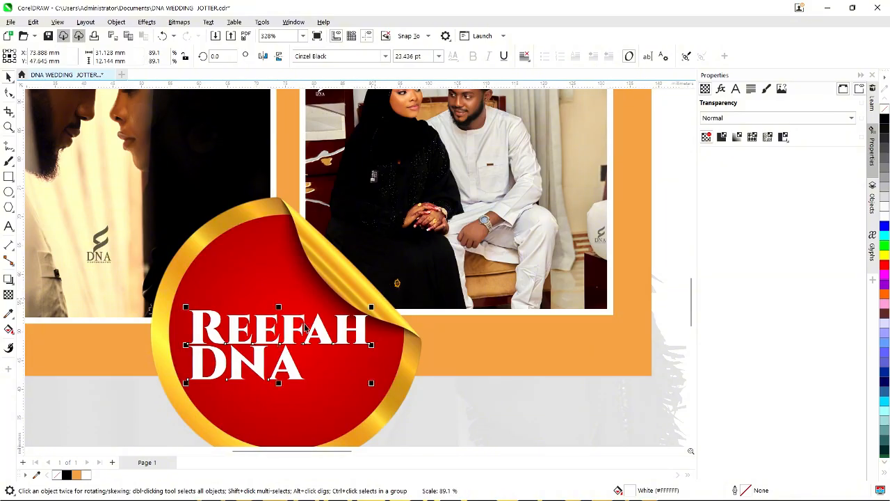
{"action": "left_click_drag", "start_coordinate": [290, 330], "coordinate": [294, 335]}
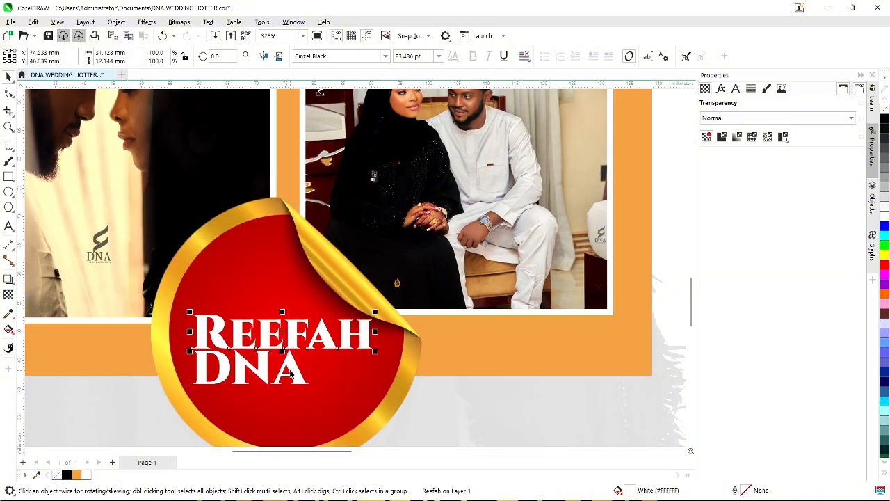
Enlarge DNA to about 36 pt and settle the Reefah line just above it.
{"action": "left_click", "coordinate": [289, 370]}
{"action": "left_click_drag", "start_coordinate": [312, 389], "coordinate": [382, 411]}
{"action": "scroll", "coordinate": [282, 330], "scroll_direction": "down", "scroll_amount": 1}
{"action": "left_click", "coordinate": [292, 327]}
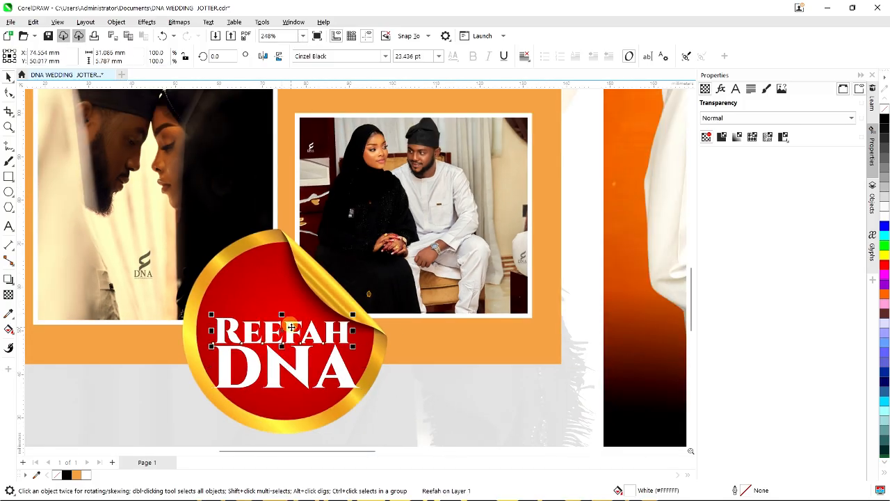
{"action": "left_click_drag", "start_coordinate": [292, 328], "coordinate": [292, 327]}
{"action": "scroll", "coordinate": [280, 308], "scroll_direction": "down", "scroll_amount": 4}
{"action": "left_click", "coordinate": [124, 258]}
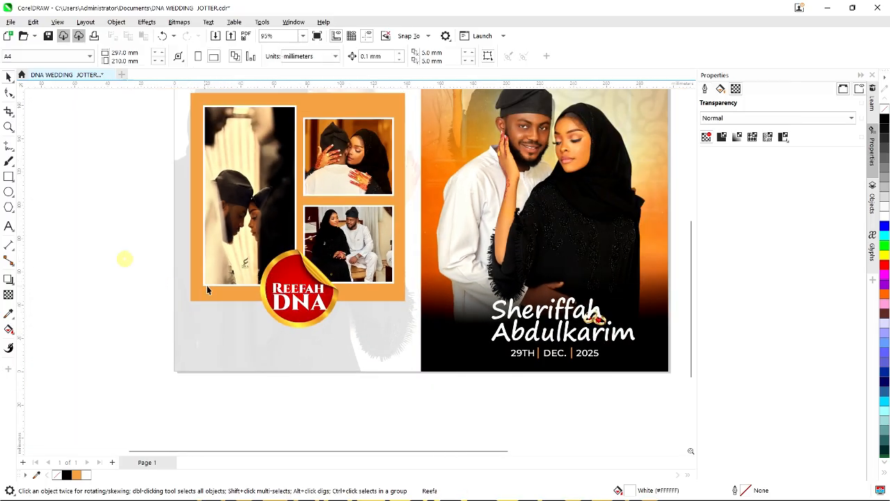
Drag a Reefah text out below the red sticker, then minimise CorelDRAW to the desktop.
{"action": "left_click", "coordinate": [293, 292]}
{"action": "left_click_drag", "start_coordinate": [293, 292], "coordinate": [300, 358]}
{"action": "scroll", "coordinate": [299, 356], "scroll_direction": "up", "scroll_amount": 3}
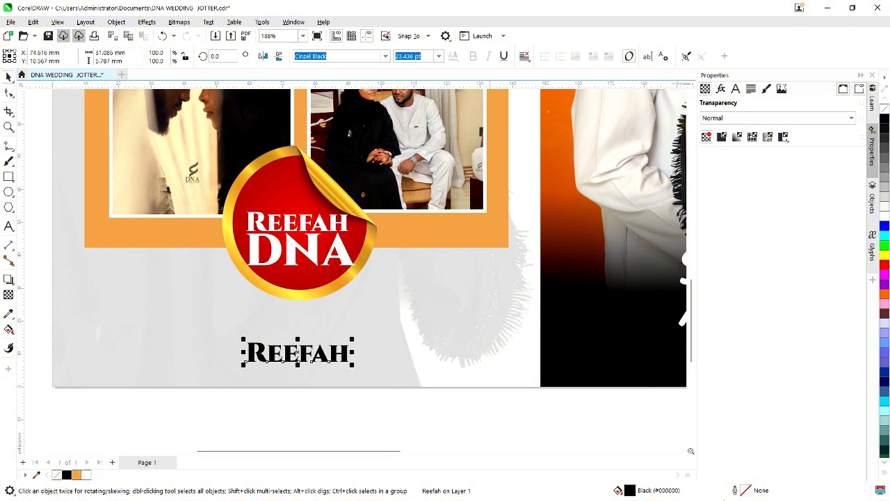
{"action": "left_click", "coordinate": [827, 8]}
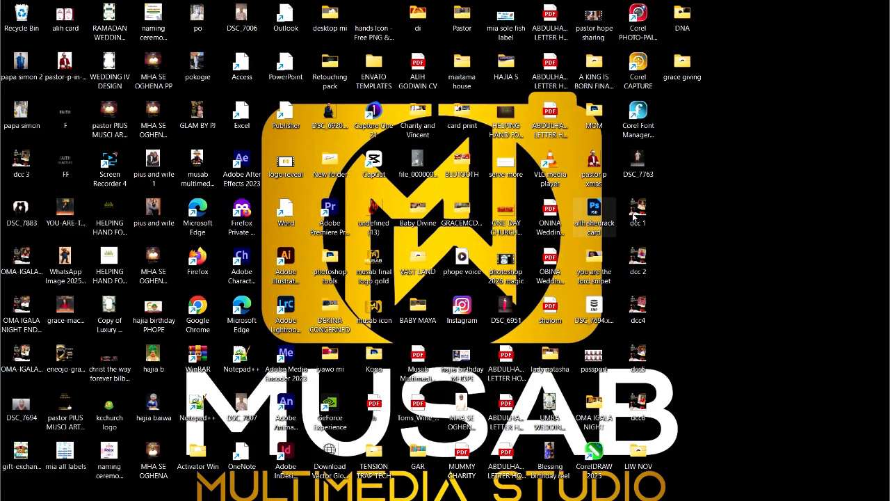
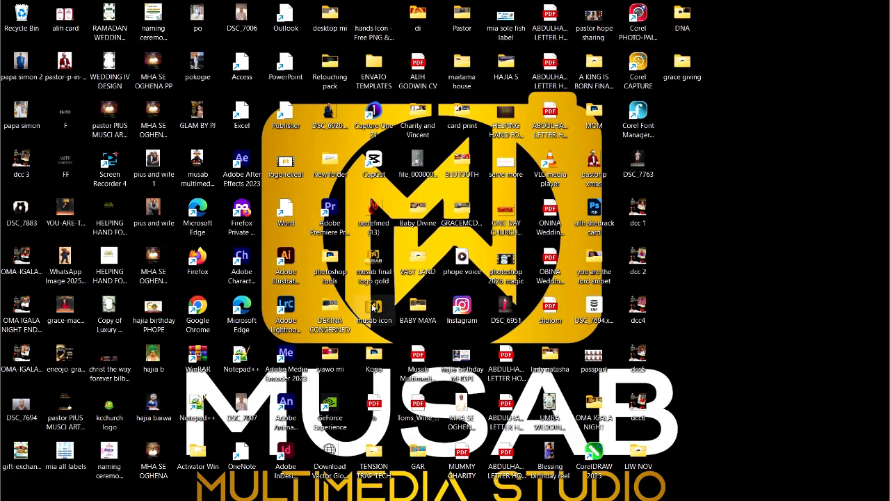
Drop the gold MW logo image onto the page and shrink it to about a quarter above the REEFAH text.
{"action": "left_click_drag", "start_coordinate": [374, 307], "coordinate": [182, 348]}
{"action": "scroll", "coordinate": [215, 340], "scroll_direction": "down", "scroll_amount": 2}
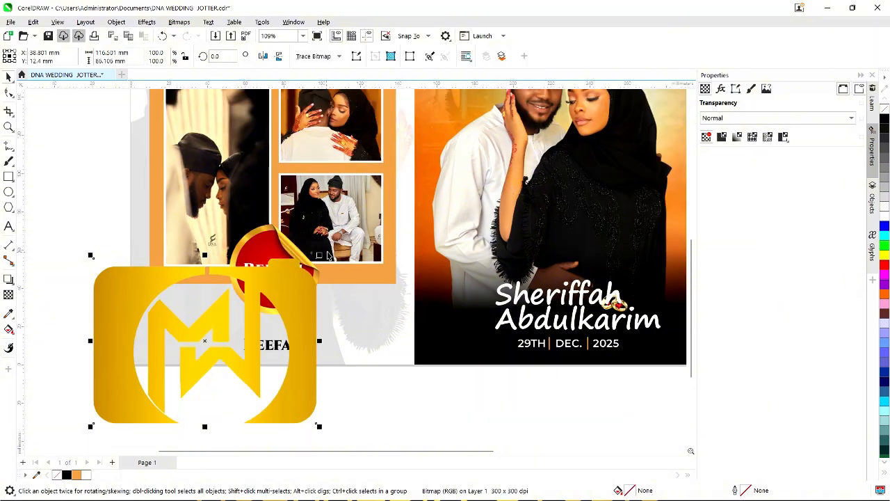
{"action": "left_click_drag", "start_coordinate": [318, 255], "coordinate": [413, 382]}
{"action": "scroll", "coordinate": [226, 308], "scroll_direction": "up", "scroll_amount": 3}
{"action": "scroll", "coordinate": [190, 335], "scroll_direction": "up", "scroll_amount": 2}
{"action": "scroll", "coordinate": [399, 355], "scroll_direction": "up", "scroll_amount": 1}
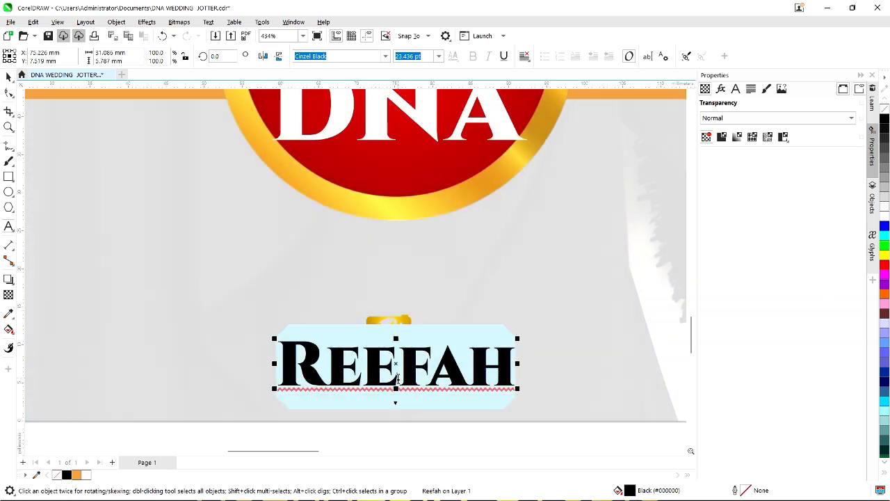
Change the text to a 'PRINT:' line with the printer's phone number and scale it to about a quarter.
{"action": "type", "text": "PRINT"}
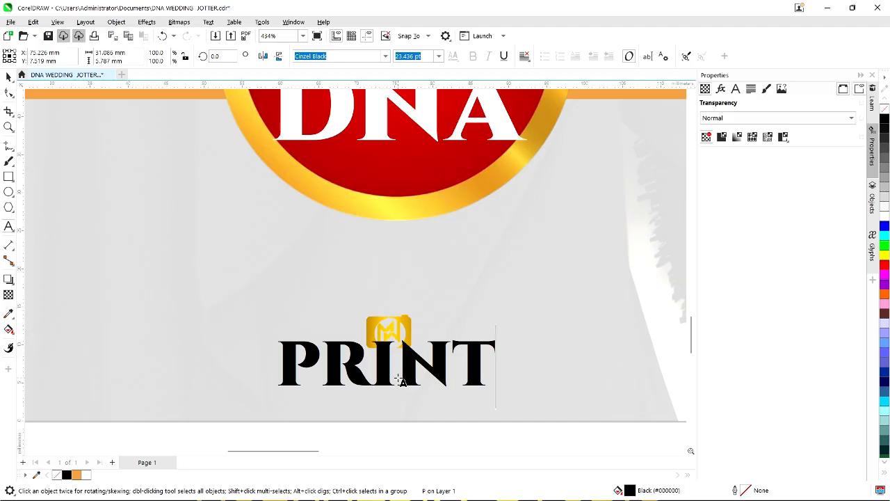
{"action": "type", "text": ":"}
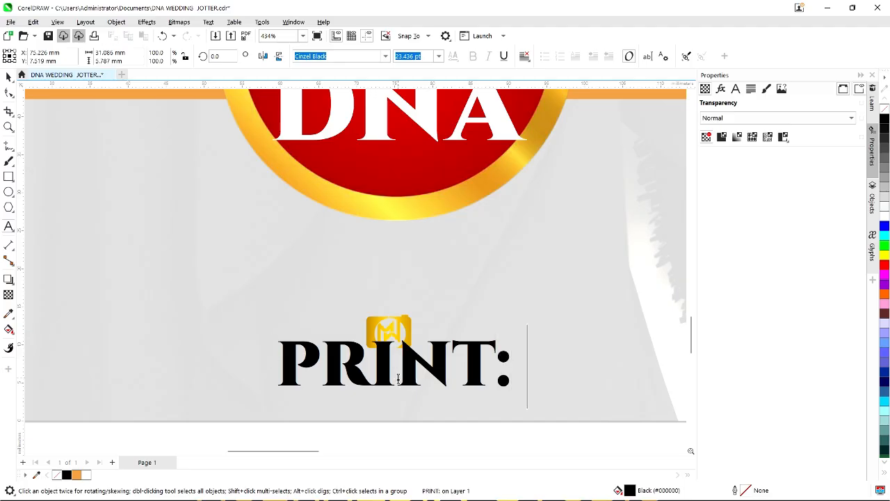
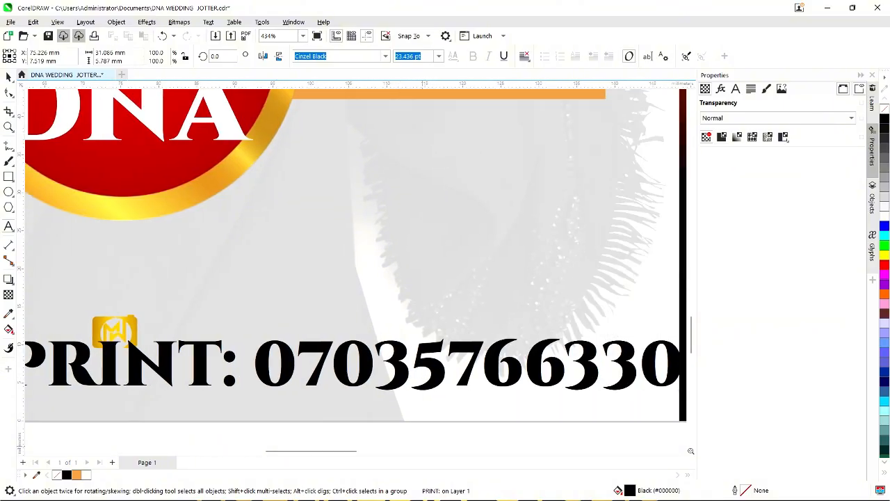
{"action": "key", "text": "ctrl+space"}
{"action": "scroll", "coordinate": [407, 301], "scroll_direction": "down", "scroll_amount": 1}
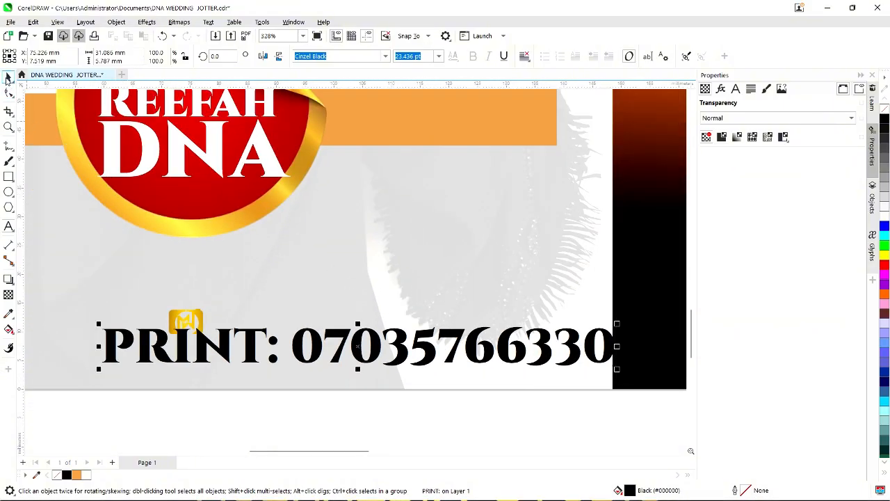
{"action": "left_click_drag", "start_coordinate": [618, 322], "coordinate": [234, 341]}
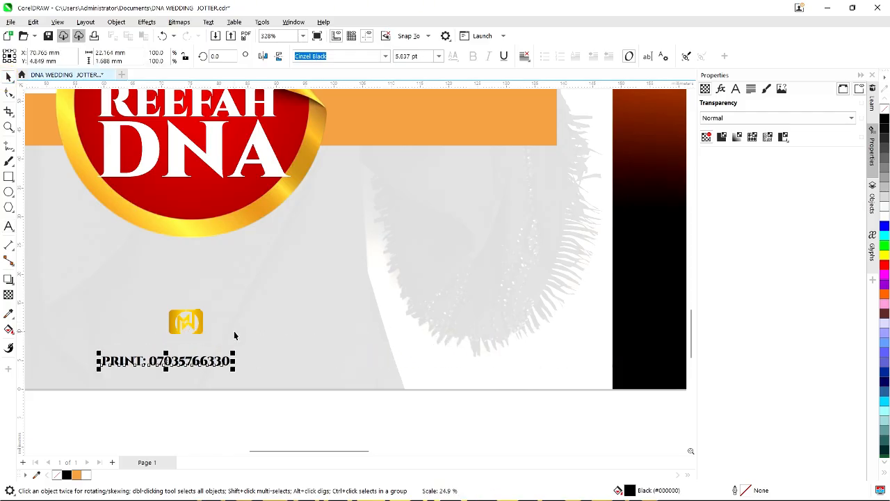
{"action": "scroll", "coordinate": [161, 358], "scroll_direction": "up", "scroll_amount": 1}
Shrink the PRINT line further, set it under the gold logo, and nudge the logo down toward it.
{"action": "left_click_drag", "start_coordinate": [168, 363], "coordinate": [195, 355]}
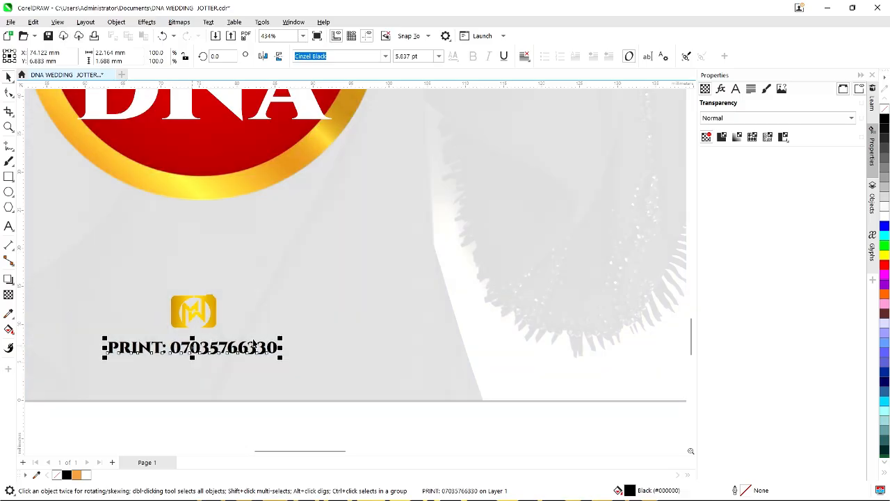
{"action": "left_click_drag", "start_coordinate": [276, 334], "coordinate": [243, 338]}
{"action": "scroll", "coordinate": [208, 322], "scroll_direction": "up", "scroll_amount": 1}
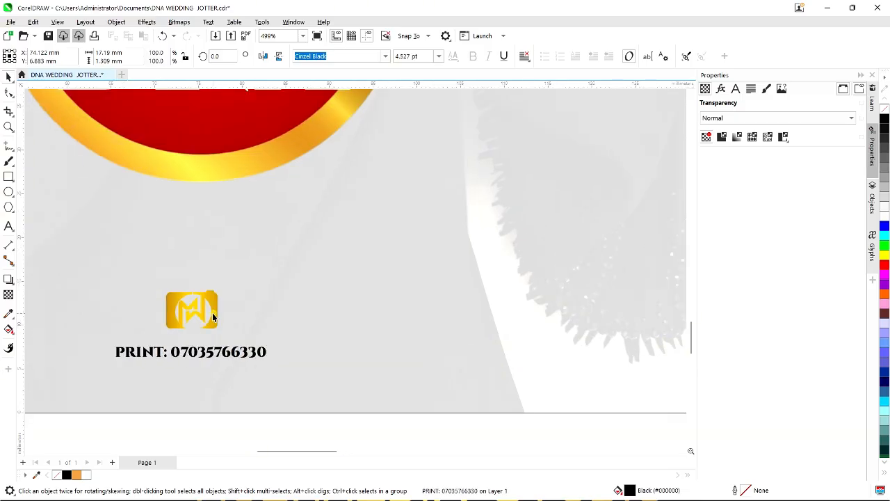
{"action": "left_click_drag", "start_coordinate": [212, 312], "coordinate": [216, 324]}
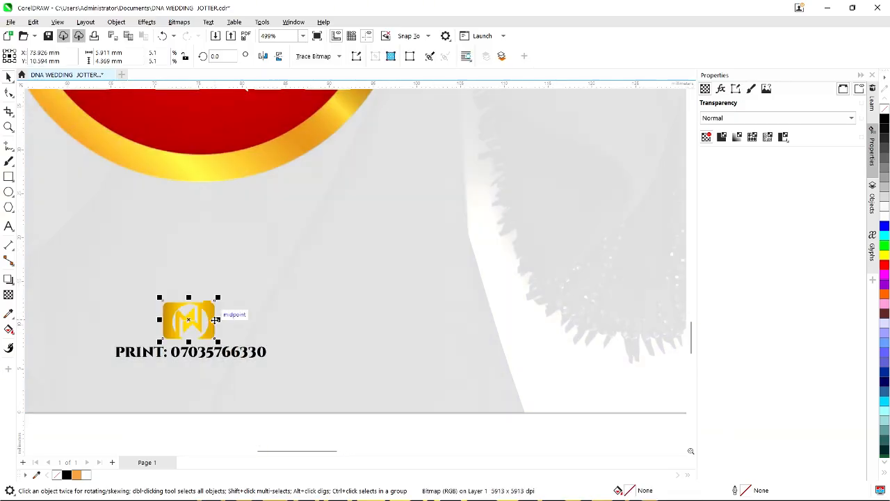
{"action": "scroll", "coordinate": [216, 324], "scroll_direction": "down", "scroll_amount": 1}
{"action": "scroll", "coordinate": [210, 335], "scroll_direction": "down", "scroll_amount": 4}
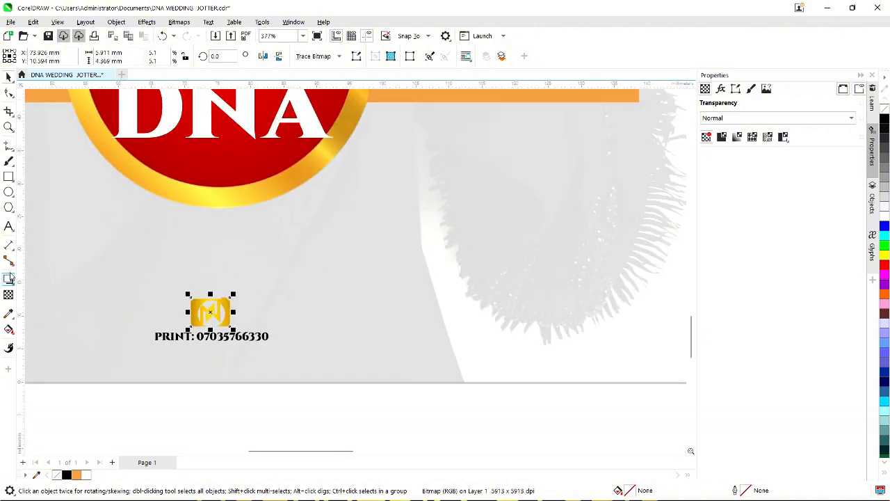
{"action": "left_click", "coordinate": [8, 177]}
{"action": "scroll", "coordinate": [252, 304], "scroll_direction": "up", "scroll_amount": 2}
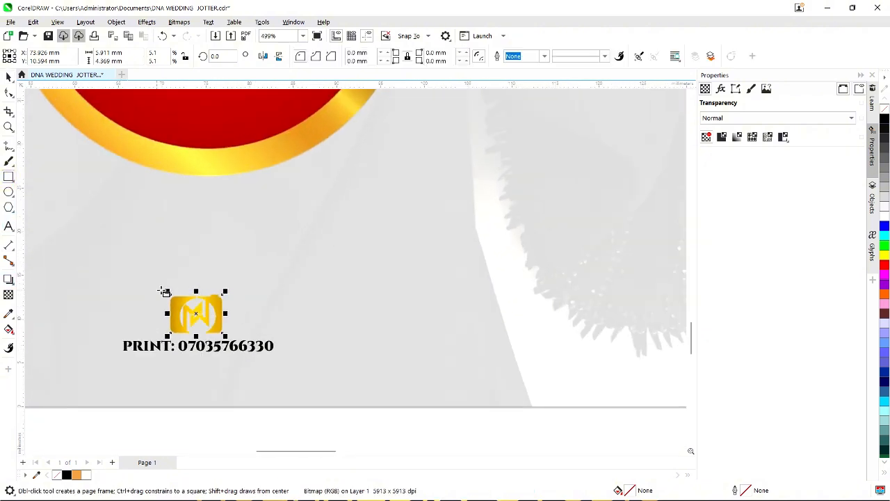
Draw a rectangle fitted around the gold logo, fill it black, and send it behind the logo.
{"action": "left_click_drag", "start_coordinate": [158, 289], "coordinate": [231, 338]}
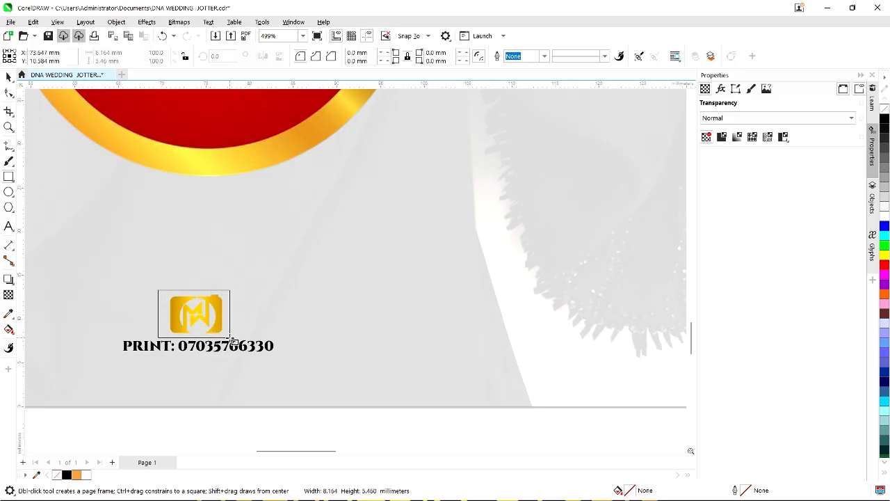
{"action": "key", "text": "space"}
{"action": "scroll", "coordinate": [184, 339], "scroll_direction": "up", "scroll_amount": 4}
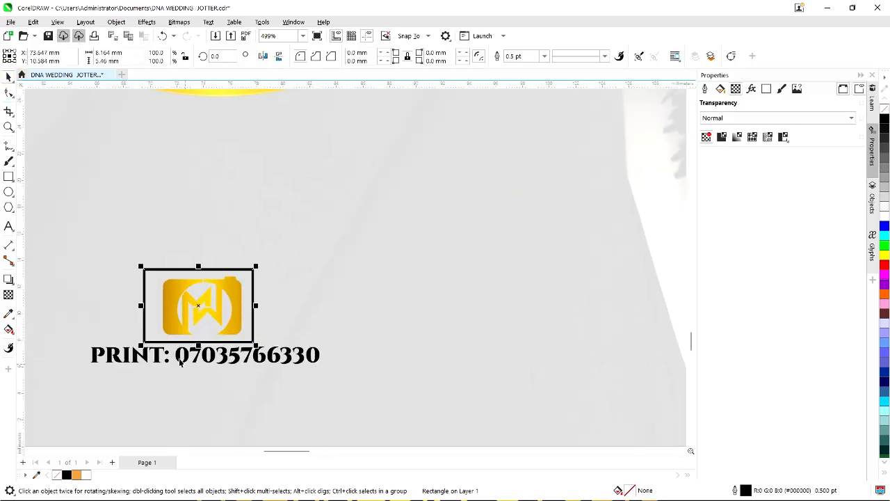
{"action": "left_click_drag", "start_coordinate": [136, 296], "coordinate": [149, 296]}
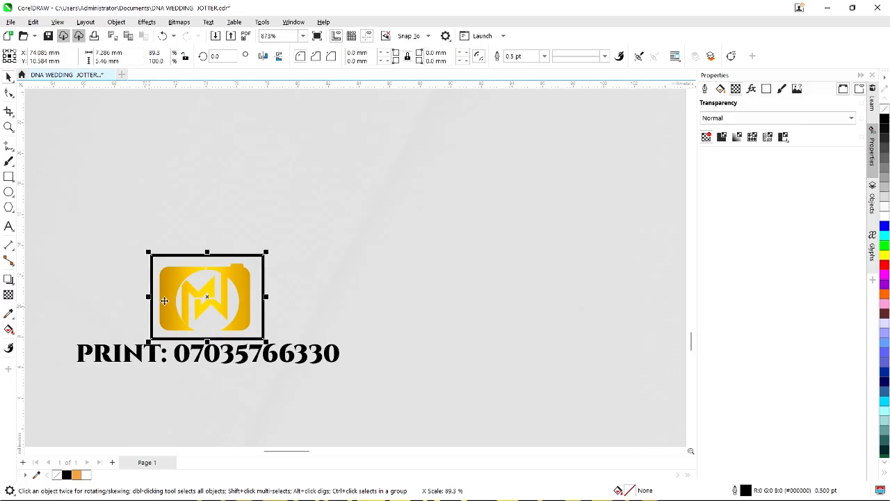
{"action": "left_click_drag", "start_coordinate": [268, 251], "coordinate": [266, 253]}
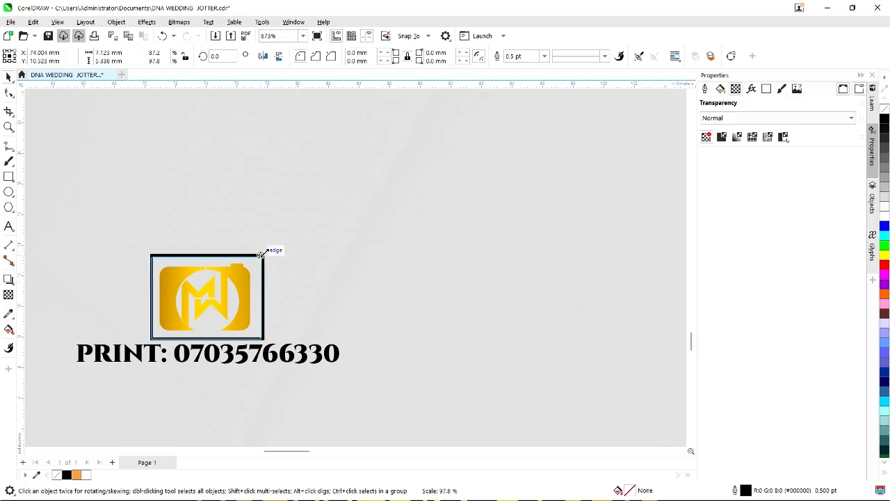
{"action": "left_click", "coordinate": [67, 475]}
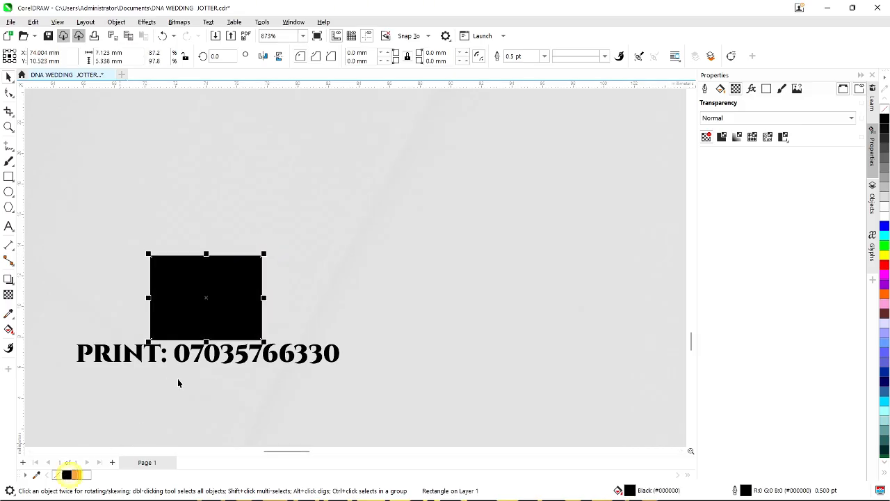
{"action": "key", "text": "ctrl+Page_Down"}
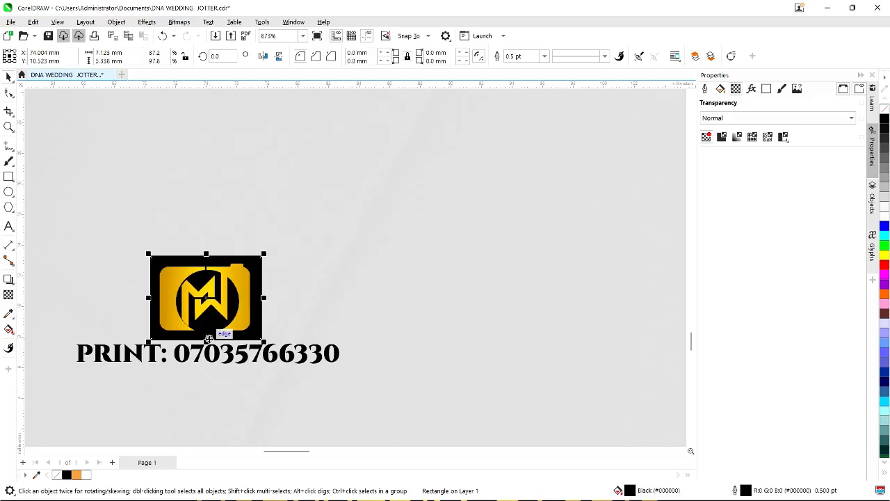
Shrink the PRINT line slightly to 88%.
{"action": "scroll", "coordinate": [223, 350], "scroll_direction": "down", "scroll_amount": 1}
{"action": "left_click", "coordinate": [227, 339]}
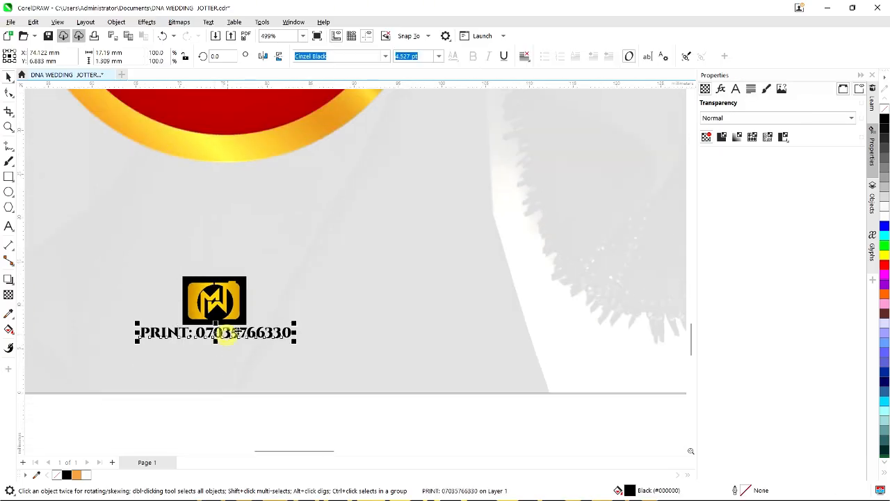
{"action": "scroll", "coordinate": [245, 331], "scroll_direction": "up", "scroll_amount": 1}
{"action": "left_click_drag", "start_coordinate": [310, 322], "coordinate": [297, 322]}
Give the PRINT line a white 0.75 pt outline, placed behind the fill and scaling with the text.
{"action": "right_click", "coordinate": [85, 474]}
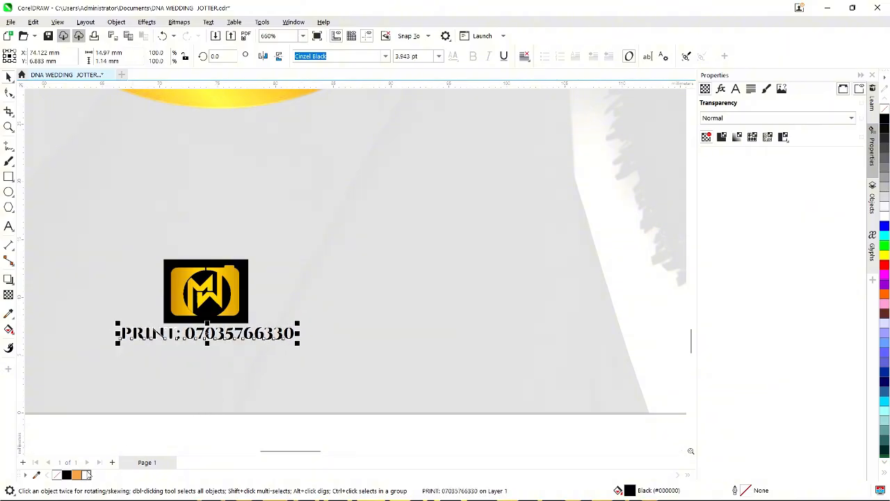
{"action": "key", "text": "F12"}
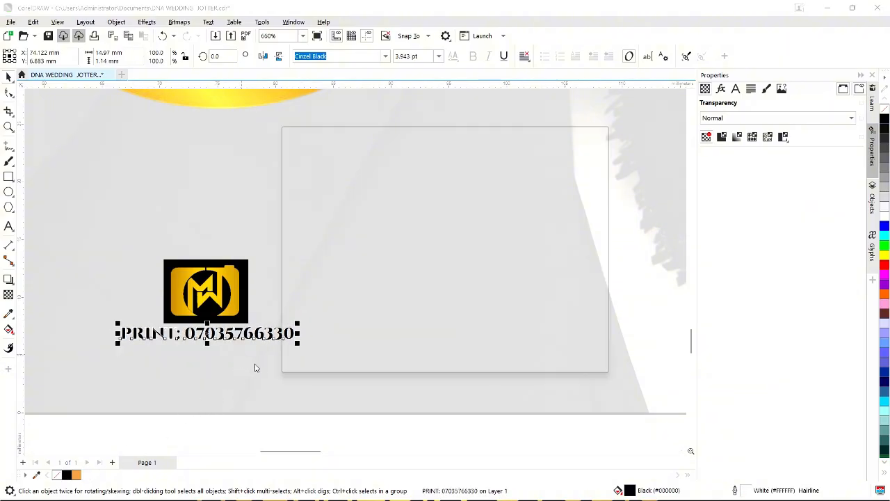
{"action": "left_click_drag", "start_coordinate": [394, 139], "coordinate": [427, 151]}
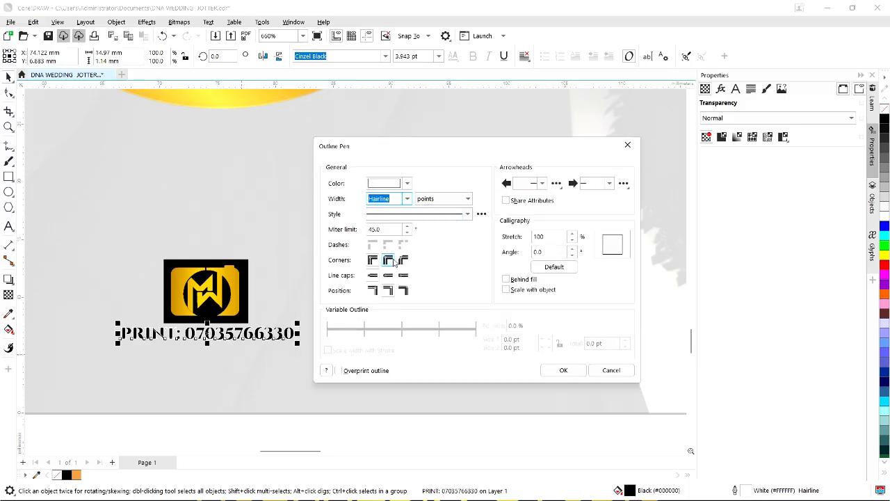
{"action": "left_click", "coordinate": [406, 199]}
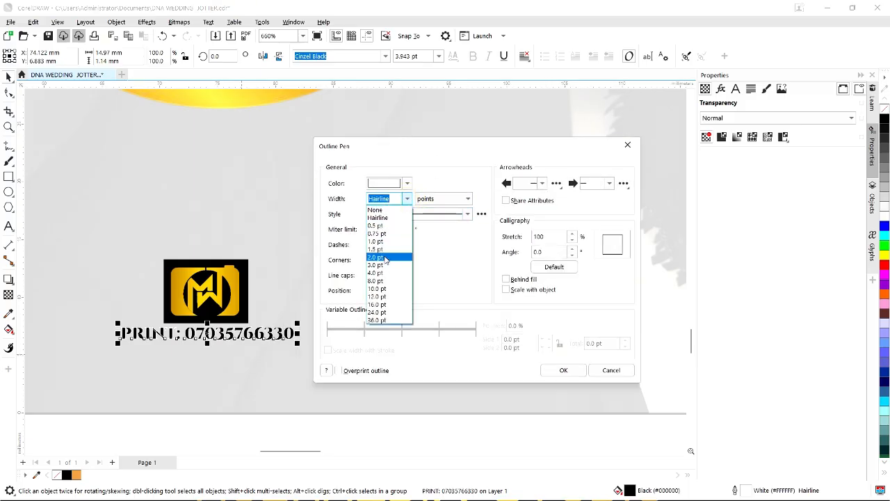
{"action": "left_click", "coordinate": [382, 257]}
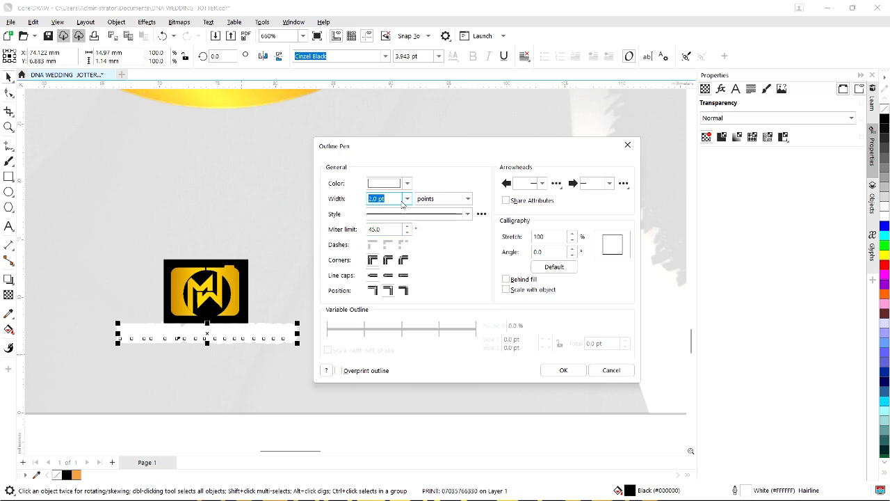
{"action": "left_click", "coordinate": [505, 280]}
{"action": "left_click", "coordinate": [506, 289]}
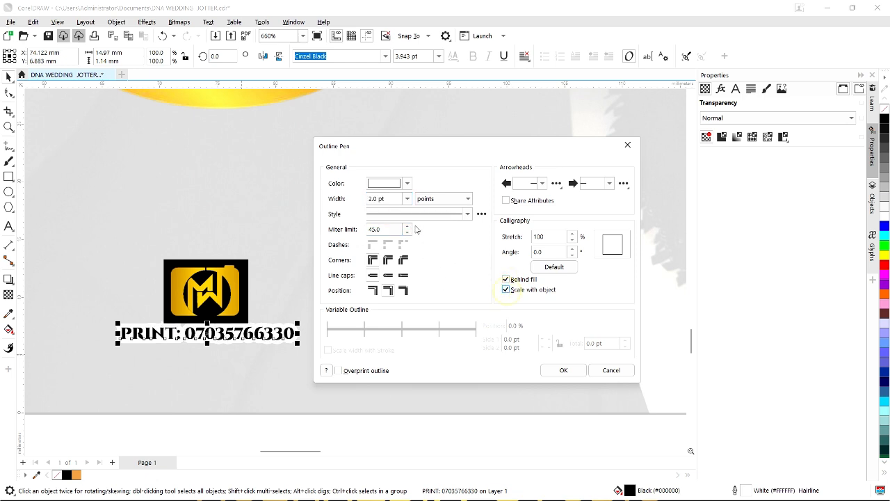
{"action": "left_click", "coordinate": [406, 199]}
{"action": "left_click", "coordinate": [376, 241]}
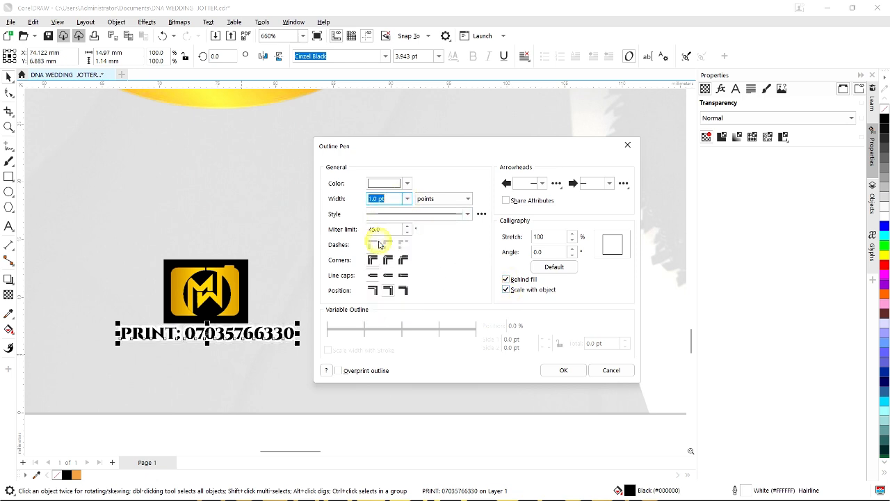
{"action": "left_click", "coordinate": [407, 199]}
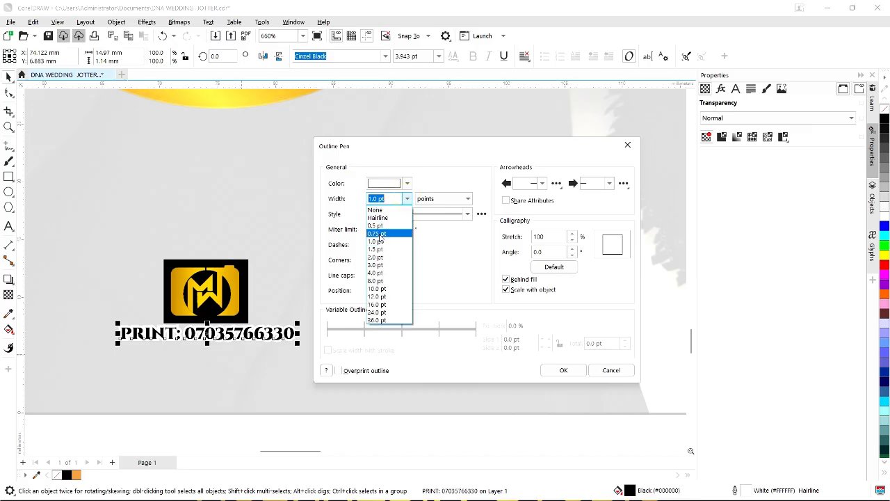
{"action": "left_click", "coordinate": [380, 234]}
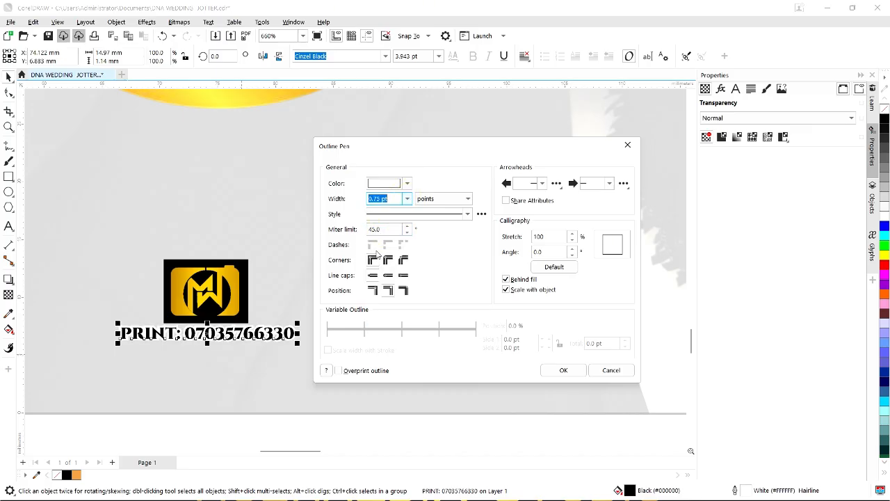
{"action": "left_click", "coordinate": [407, 199]}
{"action": "left_click", "coordinate": [380, 226]}
{"action": "left_click", "coordinate": [407, 198]}
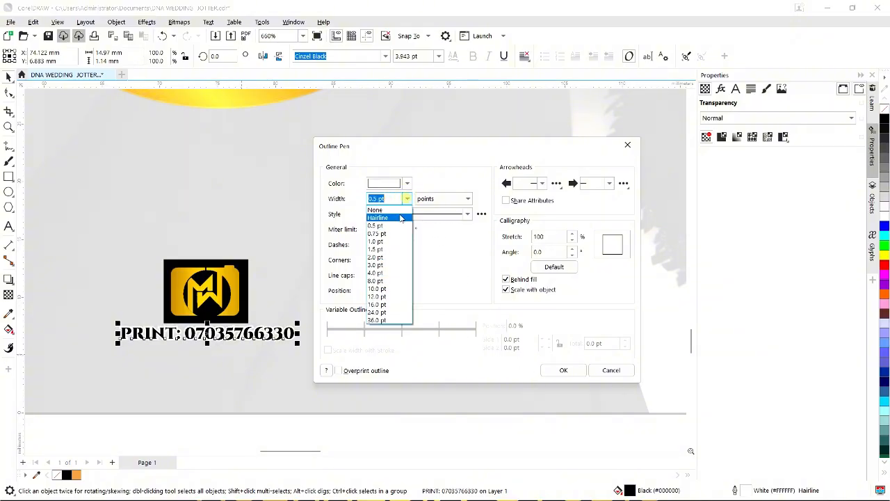
{"action": "left_click", "coordinate": [387, 231]}
{"action": "left_click", "coordinate": [554, 370]}
Nudge the PRINT line slightly down and right beneath the black-backed logo.
{"action": "scroll", "coordinate": [368, 326], "scroll_direction": "down", "scroll_amount": 3}
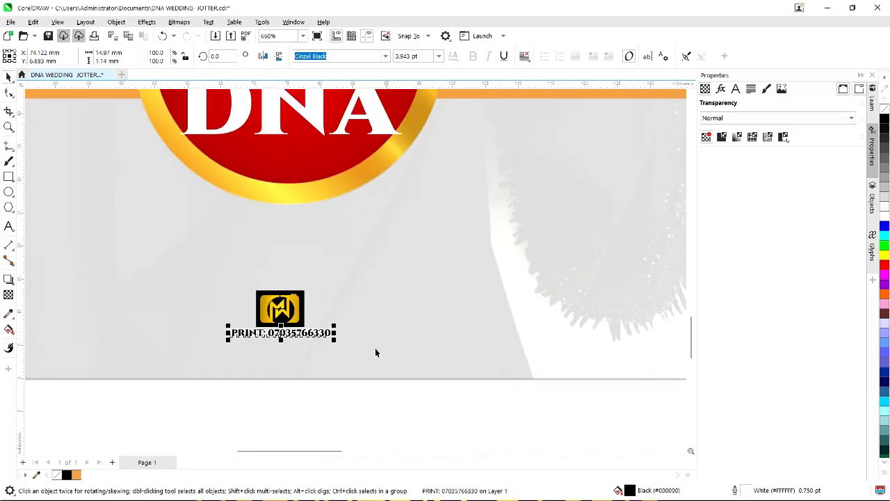
{"action": "left_click", "coordinate": [348, 404]}
{"action": "scroll", "coordinate": [311, 389], "scroll_direction": "down", "scroll_amount": 2}
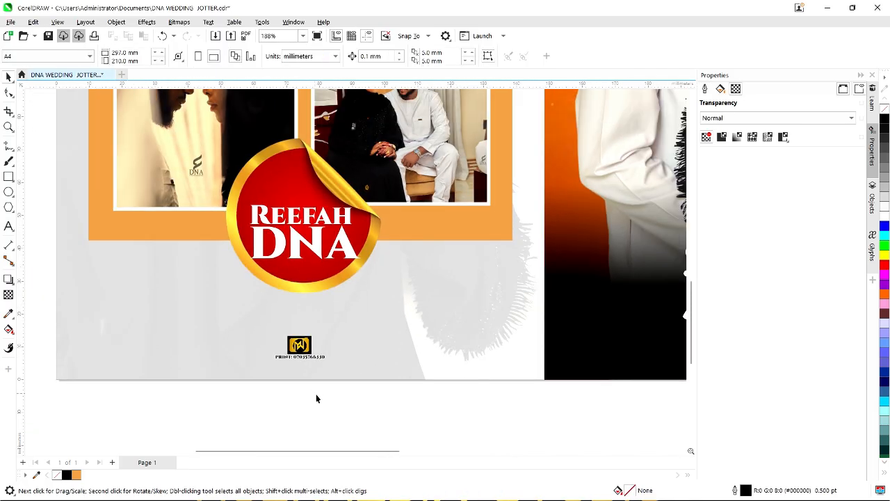
{"action": "scroll", "coordinate": [309, 356], "scroll_direction": "up", "scroll_amount": 1}
{"action": "left_click", "coordinate": [312, 356]}
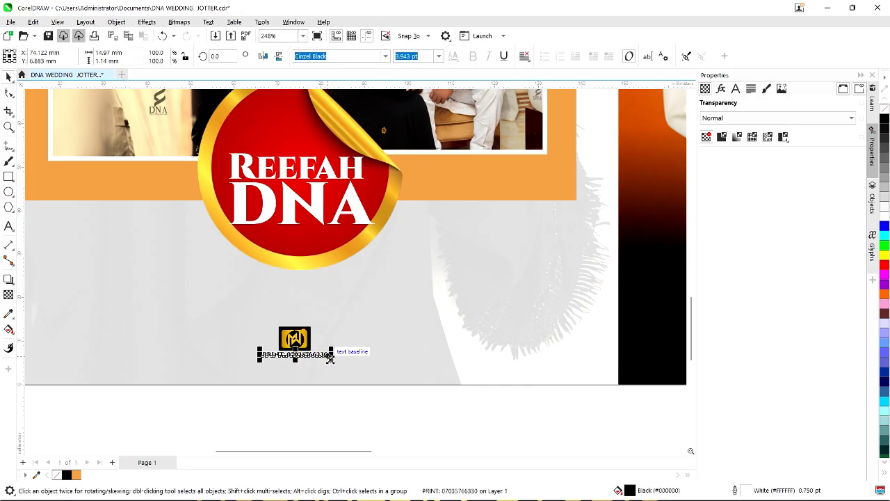
{"action": "left_click_drag", "start_coordinate": [304, 355], "coordinate": [308, 360]}
{"action": "scroll", "coordinate": [268, 329], "scroll_direction": "down", "scroll_amount": 2}
{"action": "scroll", "coordinate": [258, 317], "scroll_direction": "down", "scroll_amount": 5}
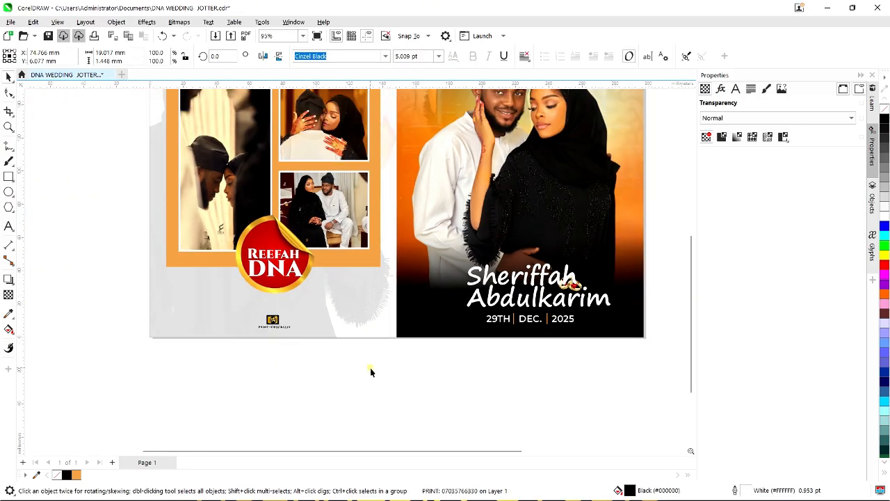
{"action": "left_click", "coordinate": [420, 358]}
{"action": "scroll", "coordinate": [431, 344], "scroll_direction": "up", "scroll_amount": 3}
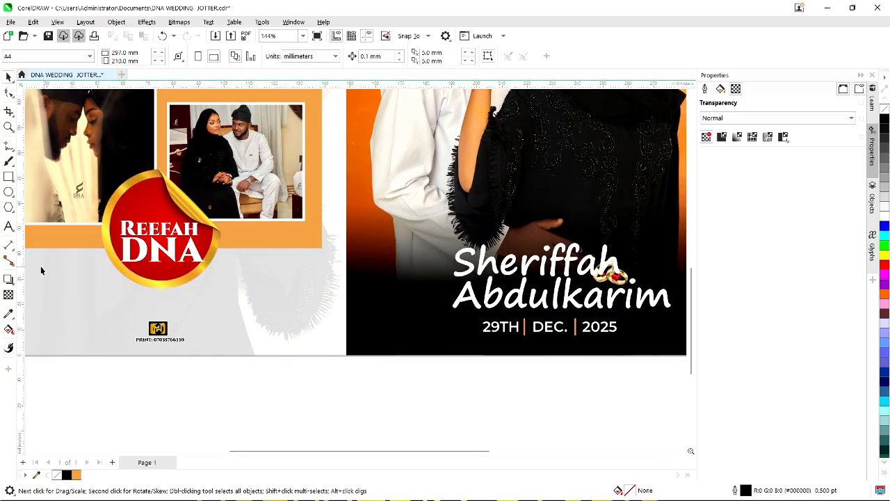
Draw a thin orange rectangle with no outline below the date, stretched across the photo's width.
{"action": "left_click", "coordinate": [8, 175]}
{"action": "scroll", "coordinate": [325, 326], "scroll_direction": "up", "scroll_amount": 1}
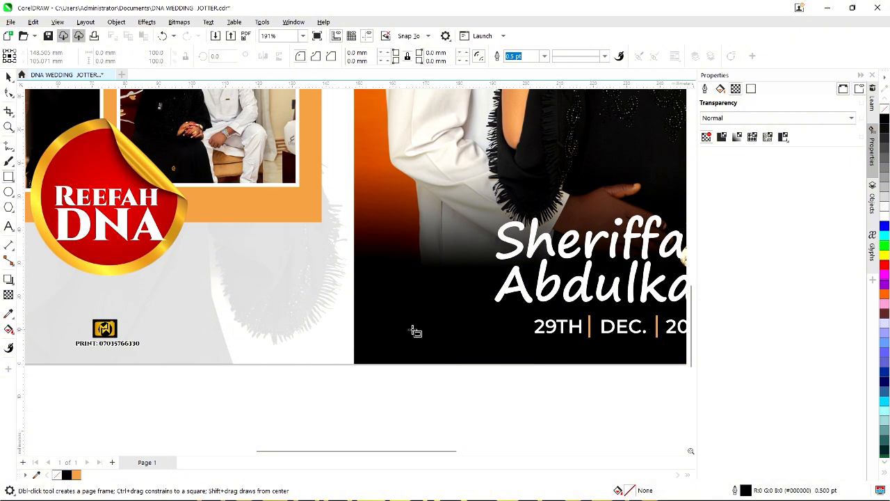
{"action": "left_click_drag", "start_coordinate": [410, 326], "coordinate": [481, 339]}
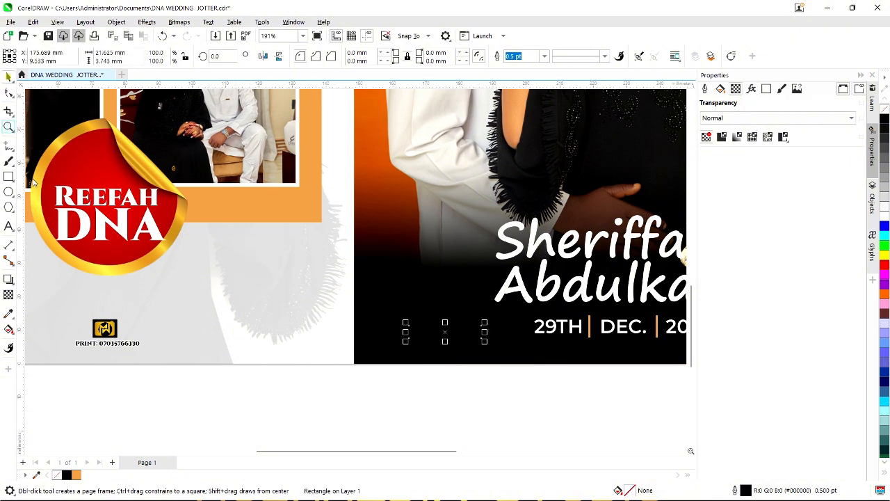
{"action": "key", "text": "space"}
{"action": "left_click", "coordinate": [75, 475]}
{"action": "right_click", "coordinate": [57, 475]}
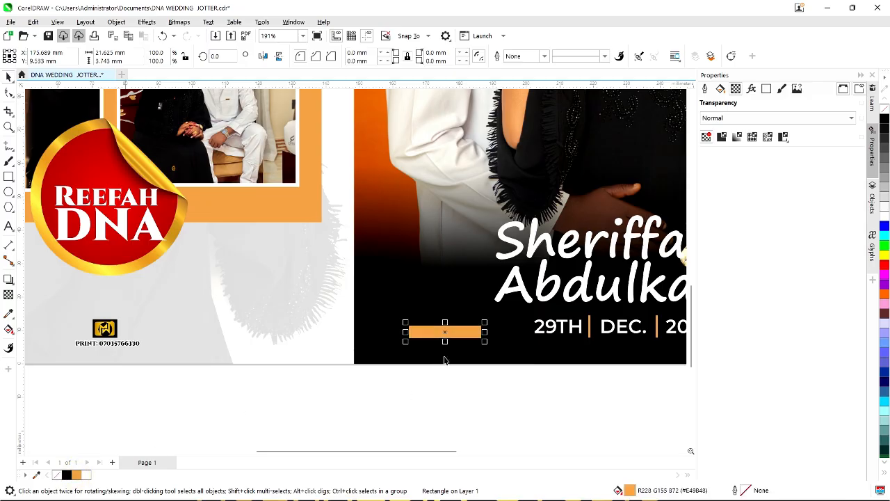
{"action": "scroll", "coordinate": [444, 359], "scroll_direction": "up", "scroll_amount": 2}
{"action": "left_click_drag", "start_coordinate": [510, 320], "coordinate": [530, 321]}
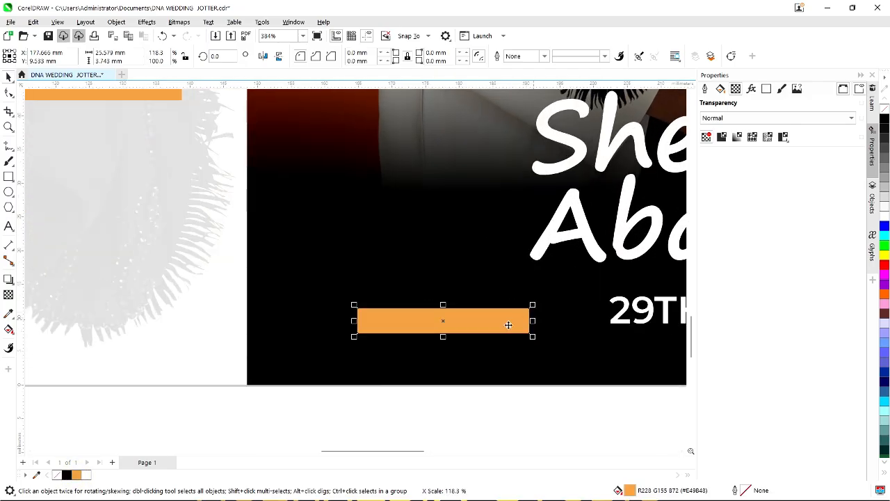
{"action": "scroll", "coordinate": [363, 312], "scroll_direction": "down", "scroll_amount": 6}
{"action": "left_click_drag", "start_coordinate": [397, 317], "coordinate": [649, 333]}
{"action": "scroll", "coordinate": [522, 334], "scroll_direction": "down", "scroll_amount": 2}
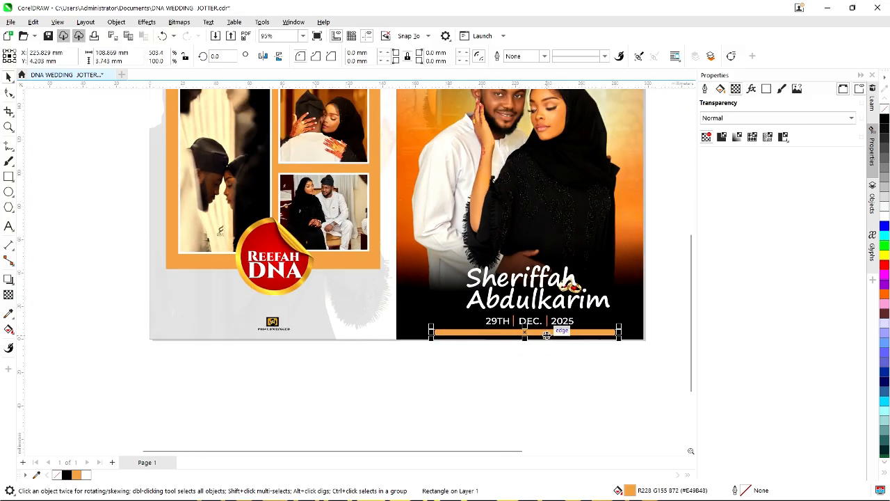
{"action": "scroll", "coordinate": [536, 338], "scroll_direction": "up", "scroll_amount": 2}
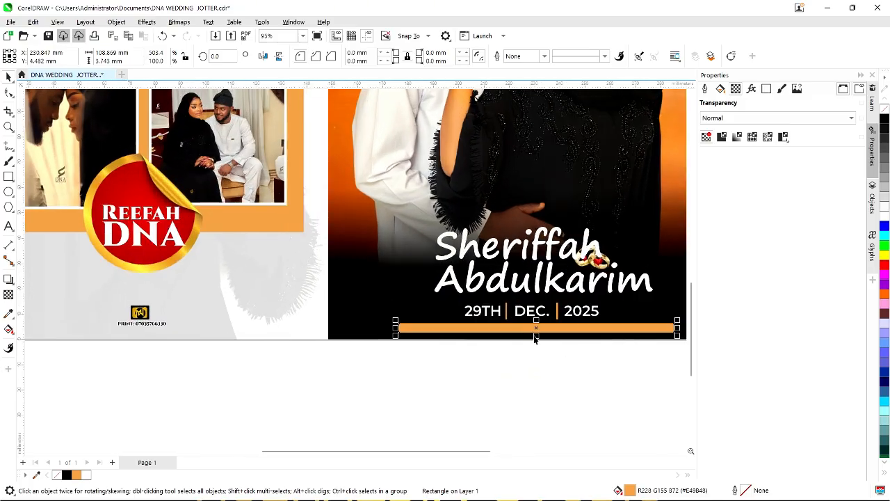
{"action": "scroll", "coordinate": [535, 337], "scroll_direction": "up", "scroll_amount": 5}
{"action": "left_click_drag", "start_coordinate": [539, 332], "coordinate": [549, 338]}
{"action": "scroll", "coordinate": [549, 338], "scroll_direction": "down", "scroll_amount": 4}
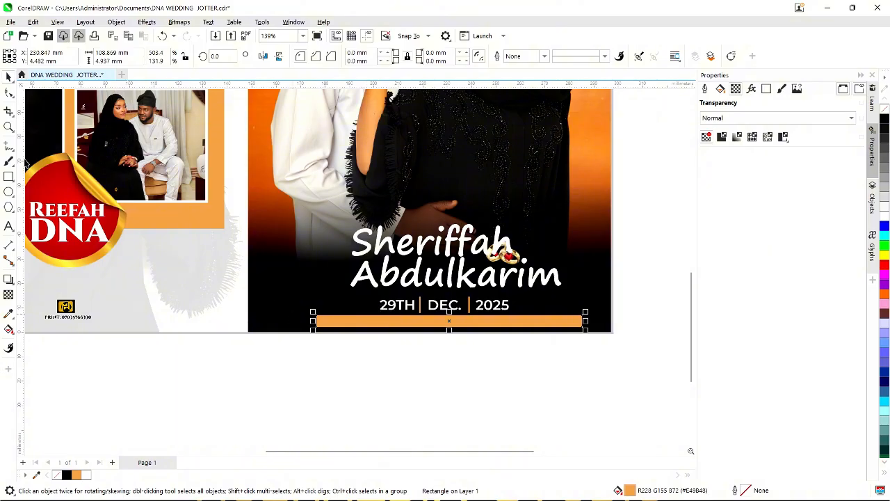
Round the orange bar's corners with the Shape tool.
{"action": "left_click", "coordinate": [10, 95]}
{"action": "scroll", "coordinate": [308, 317], "scroll_direction": "up", "scroll_amount": 2}
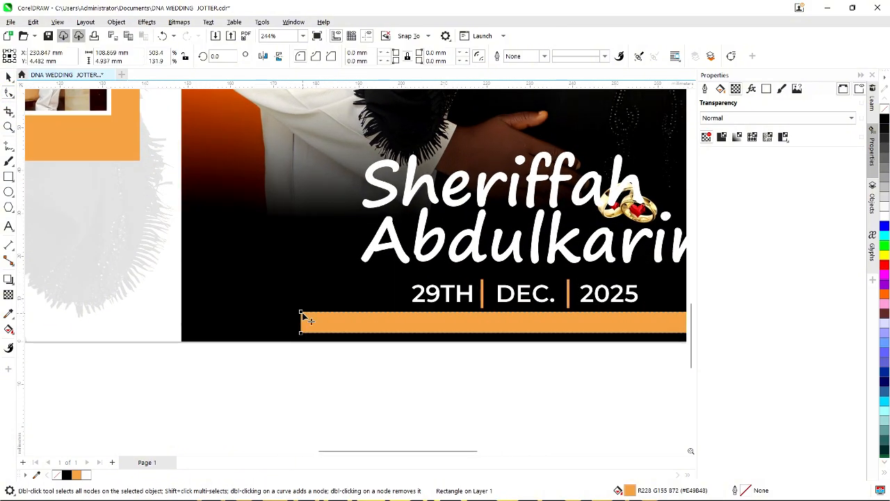
{"action": "left_click_drag", "start_coordinate": [302, 312], "coordinate": [313, 313]}
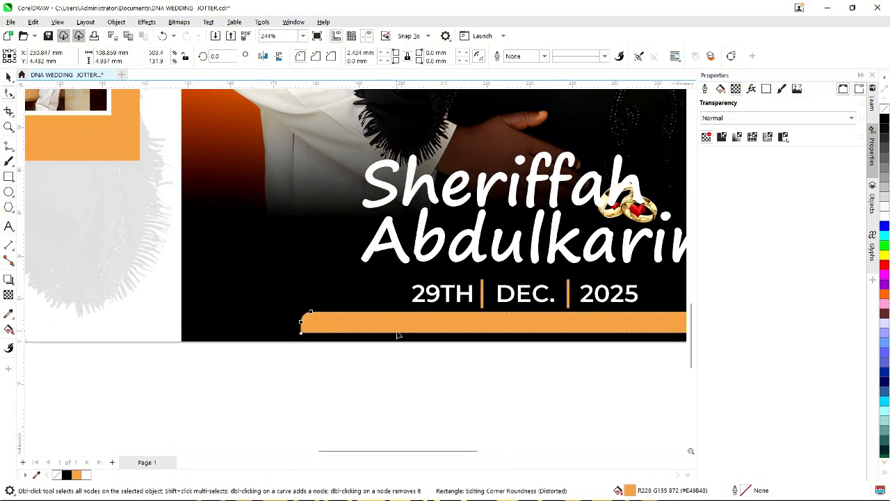
{"action": "scroll", "coordinate": [393, 335], "scroll_direction": "down", "scroll_amount": 2}
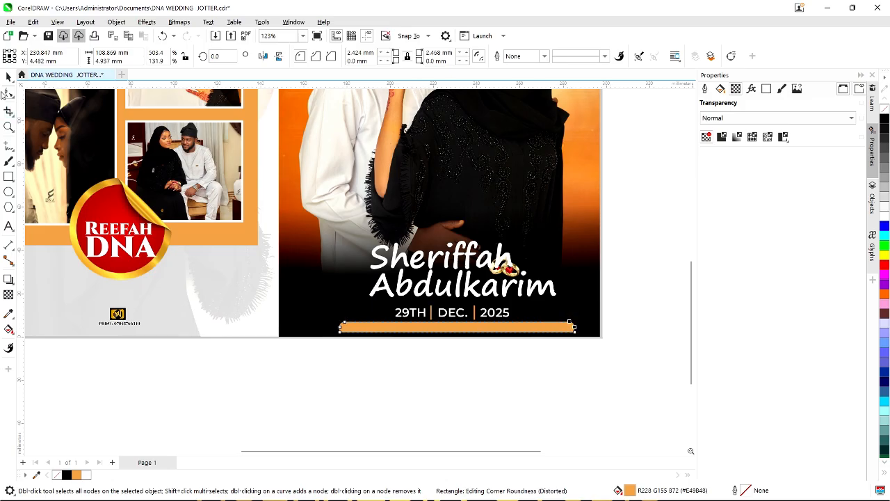
Drag a copy of the small PRINT text onto the orange bar and begin editing it.
{"action": "left_click", "coordinate": [8, 77]}
{"action": "left_click", "coordinate": [117, 322]}
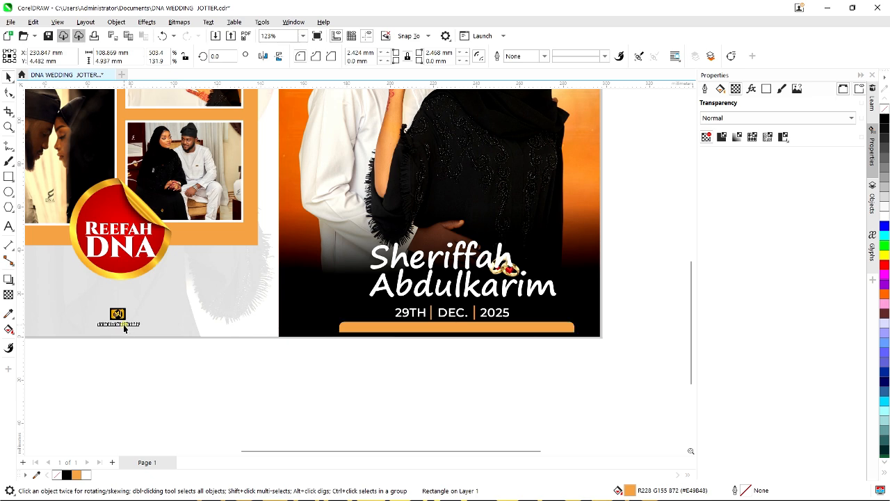
{"action": "scroll", "coordinate": [117, 324], "scroll_direction": "up", "scroll_amount": 1}
{"action": "left_click_drag", "start_coordinate": [118, 324], "coordinate": [550, 335]}
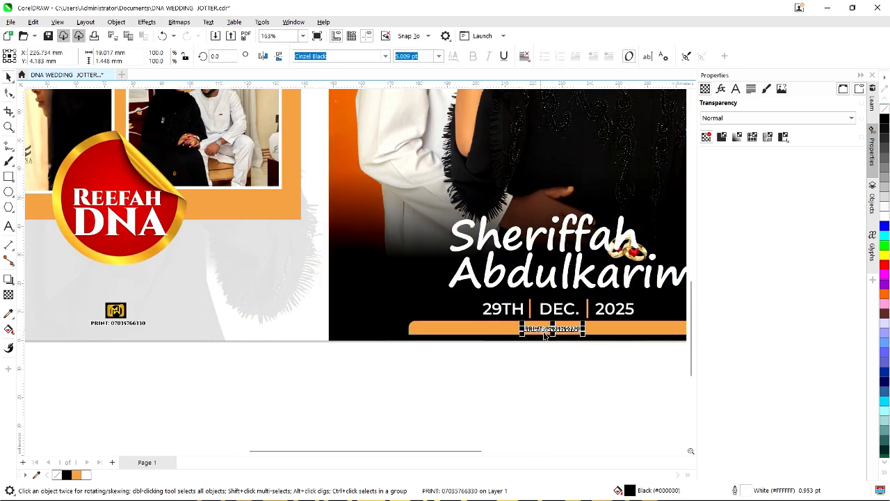
{"action": "double_click", "coordinate": [537, 328]}
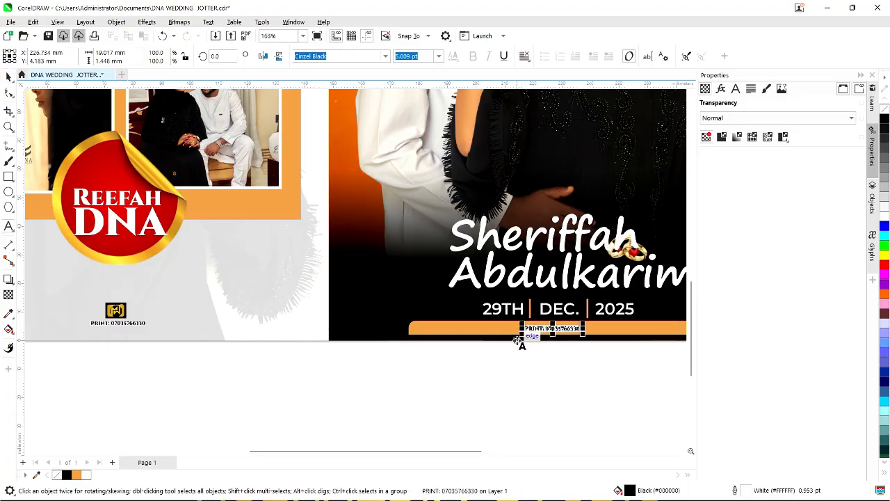
Retype the bar's text as a 'COURTESY:' line naming the photographer, then click away.
{"action": "type", "text": "COURTESY:"}
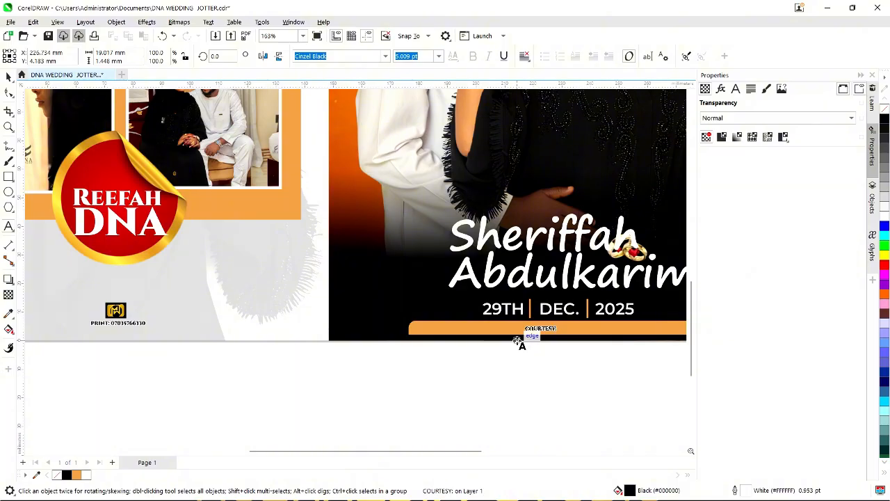
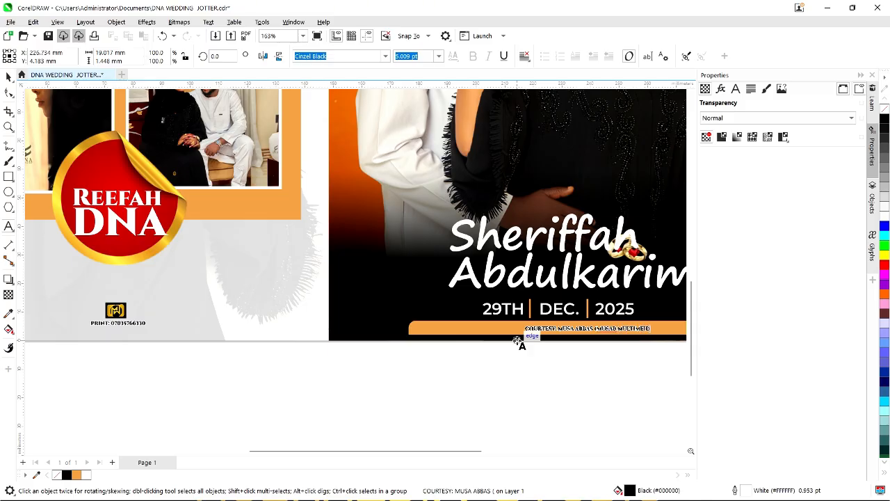
{"action": "type", "text": "IA"}
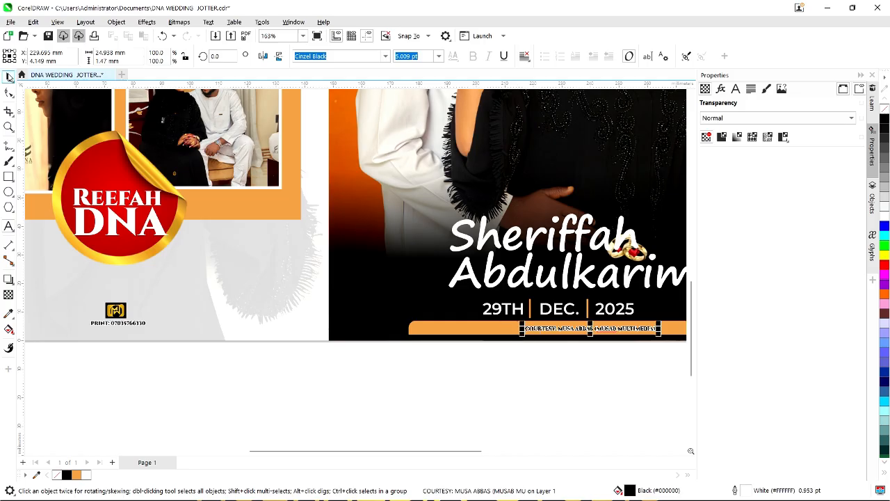
{"action": "left_click", "coordinate": [9, 76]}
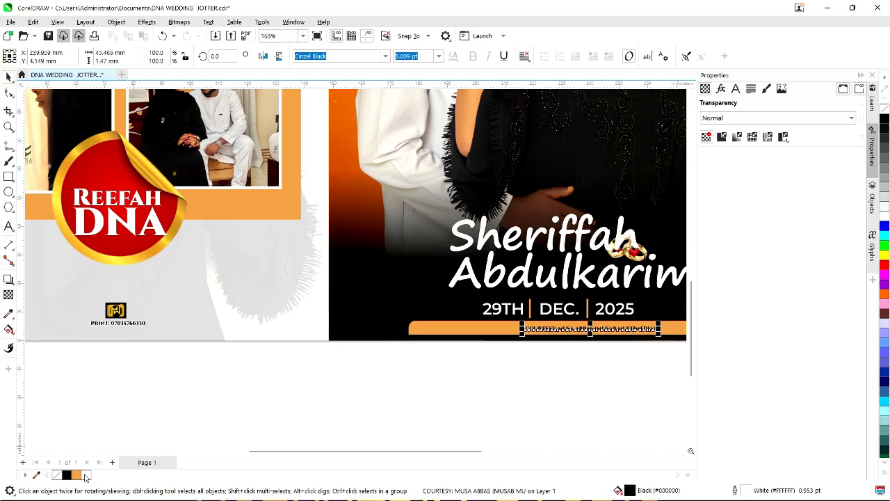
{"action": "left_click", "coordinate": [499, 396]}
{"action": "scroll", "coordinate": [609, 342], "scroll_direction": "up", "scroll_amount": 2}
Narrow the orange courtesy bar from its left side.
{"action": "scroll", "coordinate": [524, 318], "scroll_direction": "down", "scroll_amount": 2}
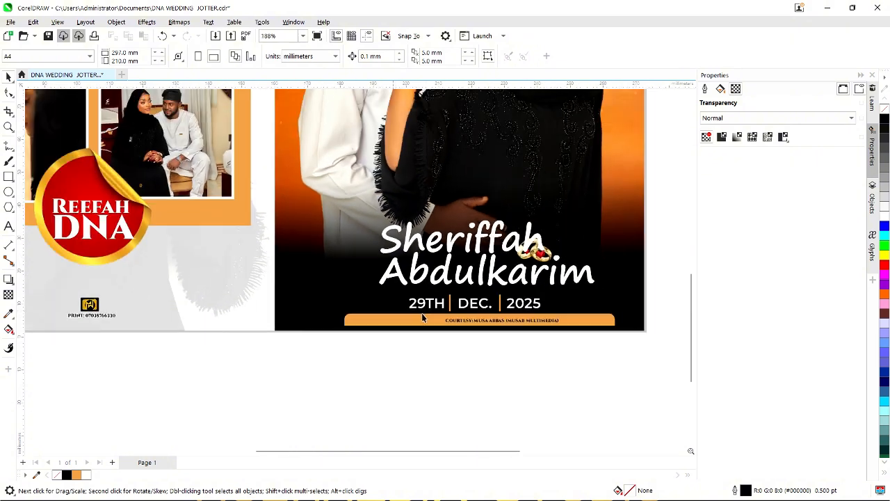
{"action": "left_click", "coordinate": [532, 321]}
{"action": "left_click", "coordinate": [598, 323], "text": "shift"}
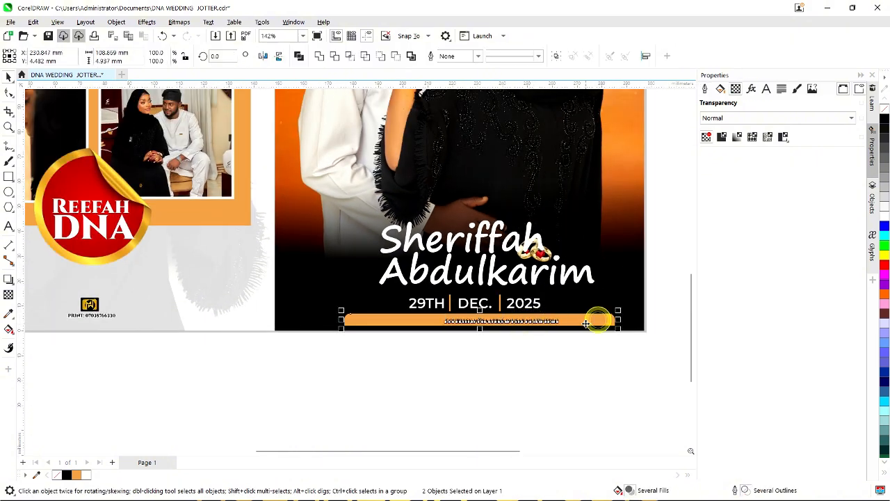
{"action": "left_click", "coordinate": [609, 268], "text": "shift"}
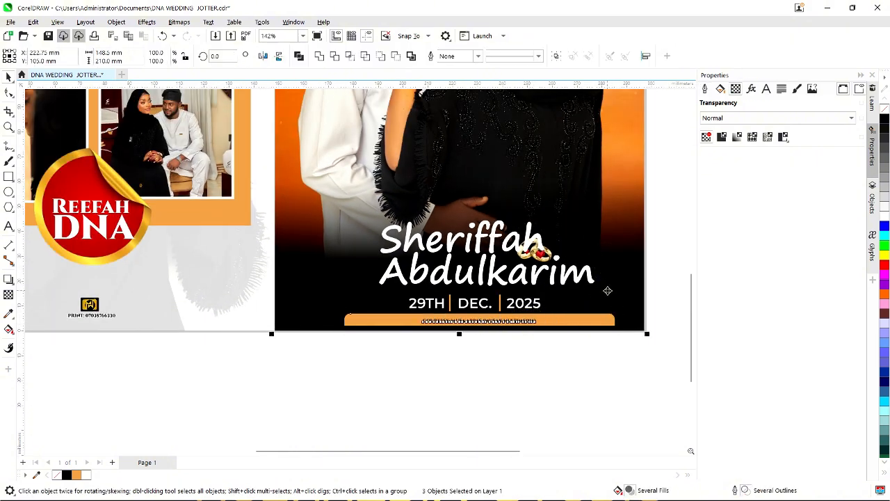
{"action": "left_click", "coordinate": [552, 376]}
{"action": "scroll", "coordinate": [550, 390], "scroll_direction": "down", "scroll_amount": 1}
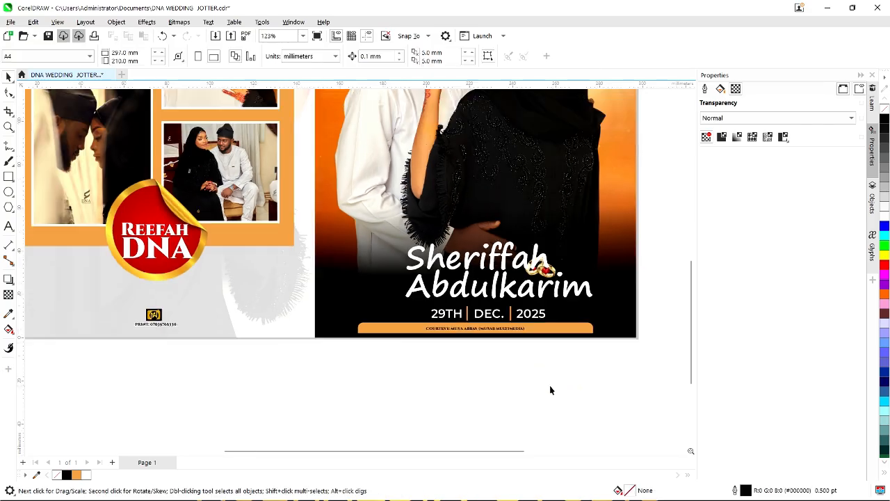
{"action": "left_click", "coordinate": [559, 328]}
{"action": "left_click_drag", "start_coordinate": [352, 326], "coordinate": [428, 324]}
{"action": "left_click", "coordinate": [473, 361]}
{"action": "scroll", "coordinate": [547, 366], "scroll_direction": "down", "scroll_amount": 1}
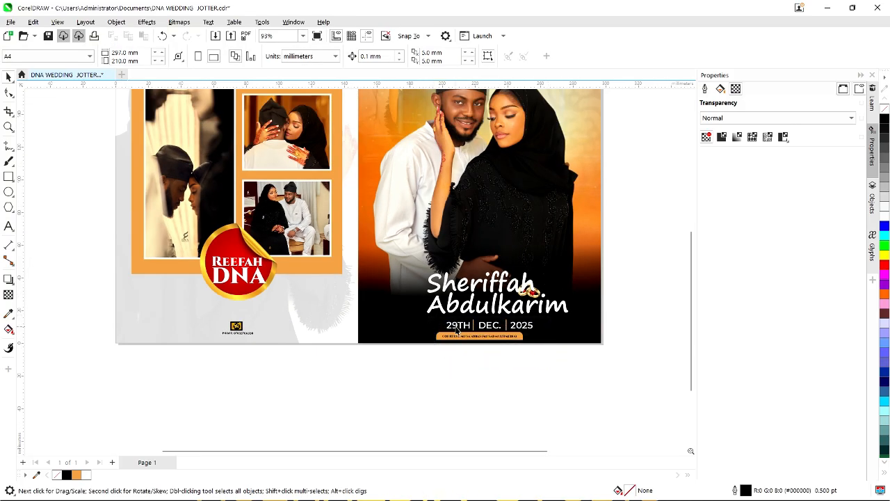
Select the 29TH date line and the courtesy bar together, then clear the selection.
{"action": "left_click", "coordinate": [460, 327]}
{"action": "left_click", "coordinate": [470, 337], "text": "shift"}
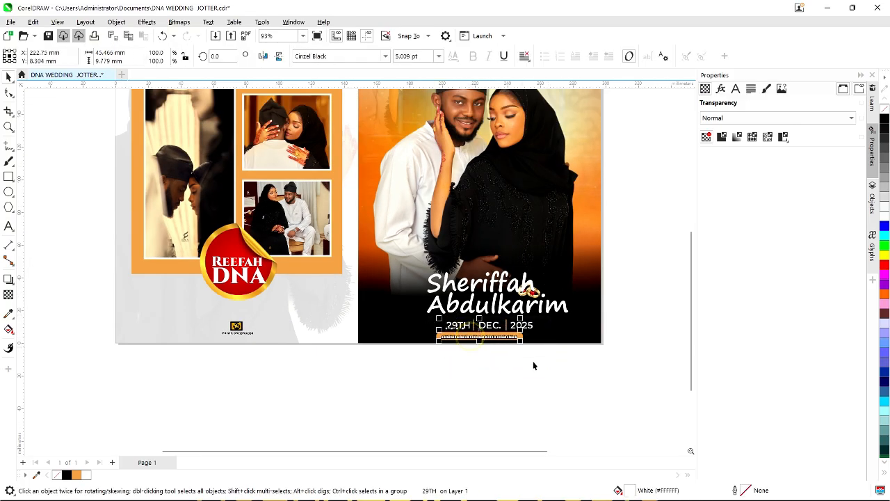
{"action": "left_click", "coordinate": [586, 378]}
{"action": "left_click_drag", "start_coordinate": [638, 337], "coordinate": [401, 300]}
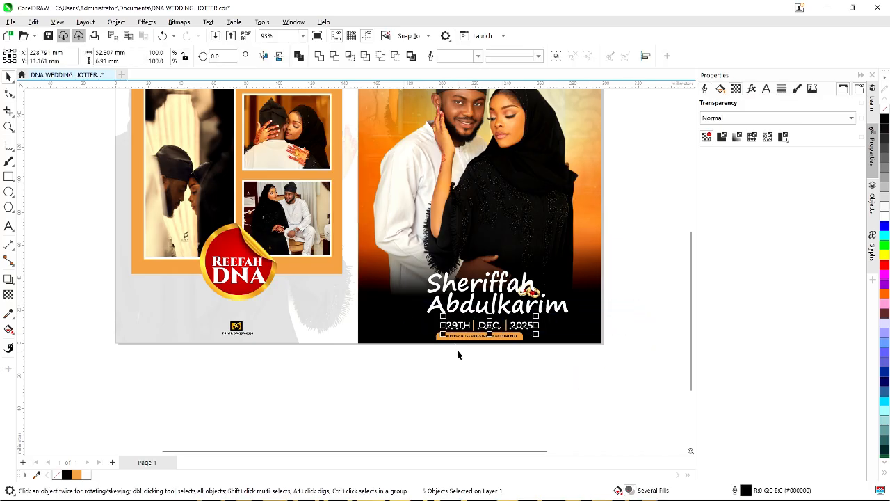
{"action": "scroll", "coordinate": [459, 344], "scroll_direction": "up", "scroll_amount": 2}
{"action": "left_click", "coordinate": [559, 325]}
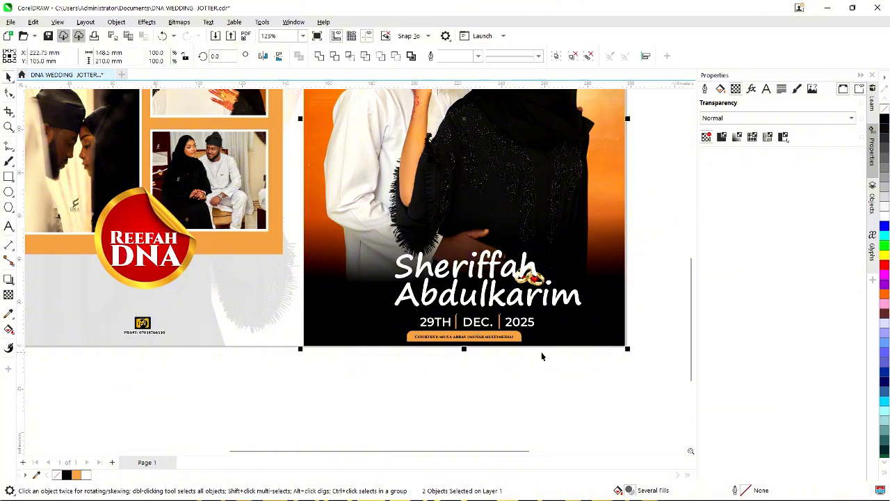
{"action": "left_click", "coordinate": [542, 371]}
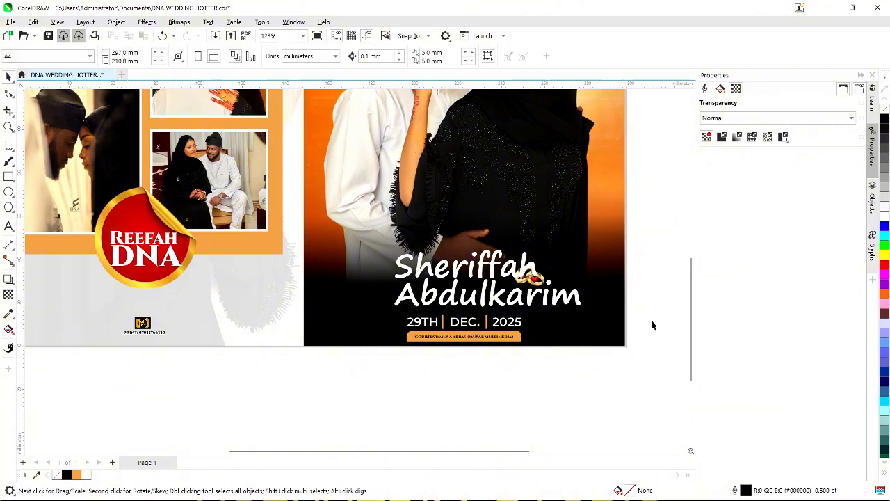
Group the two-line names with the rings image and centre the group on the photo with C.
{"action": "left_click_drag", "start_coordinate": [655, 321], "coordinate": [308, 231]}
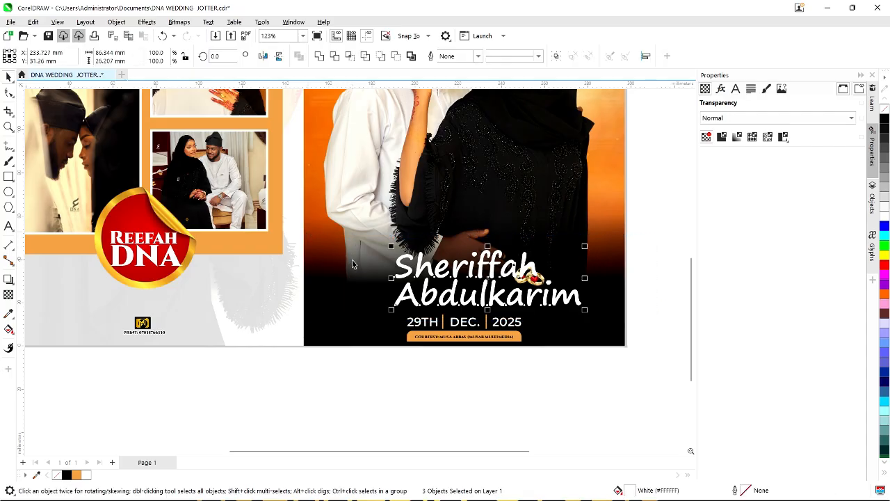
{"action": "key", "text": "ctrl+g"}
{"action": "left_click", "coordinate": [557, 180], "text": "shift"}
{"action": "key", "text": "c"}
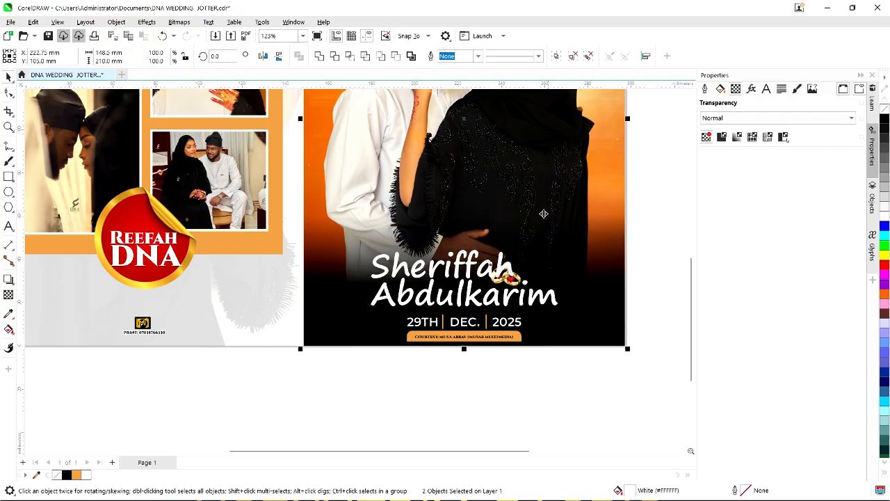
{"action": "left_click", "coordinate": [574, 367]}
{"action": "scroll", "coordinate": [584, 391], "scroll_direction": "down", "scroll_amount": 2}
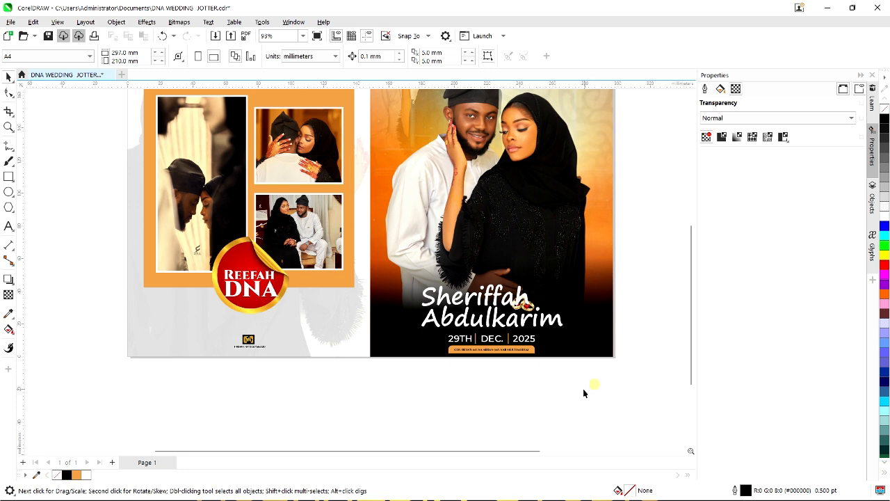
{"action": "left_click_drag", "start_coordinate": [590, 391], "coordinate": [435, 256]}
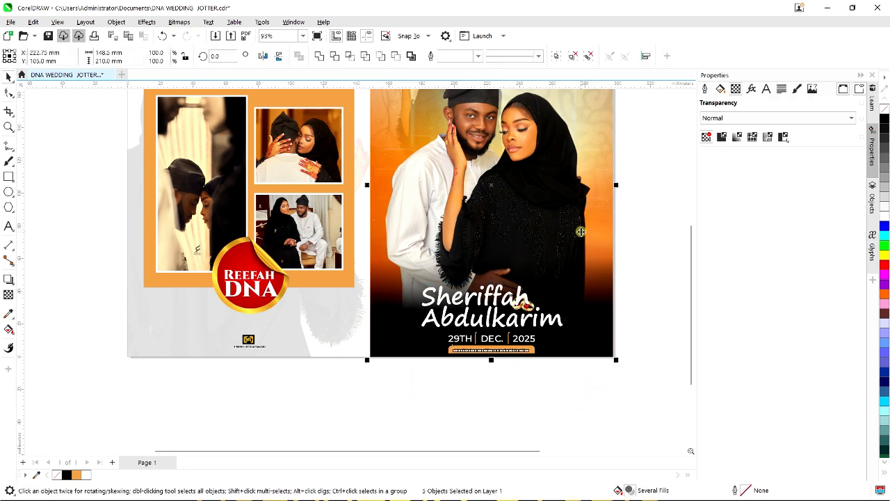
{"action": "left_click", "coordinate": [568, 390]}
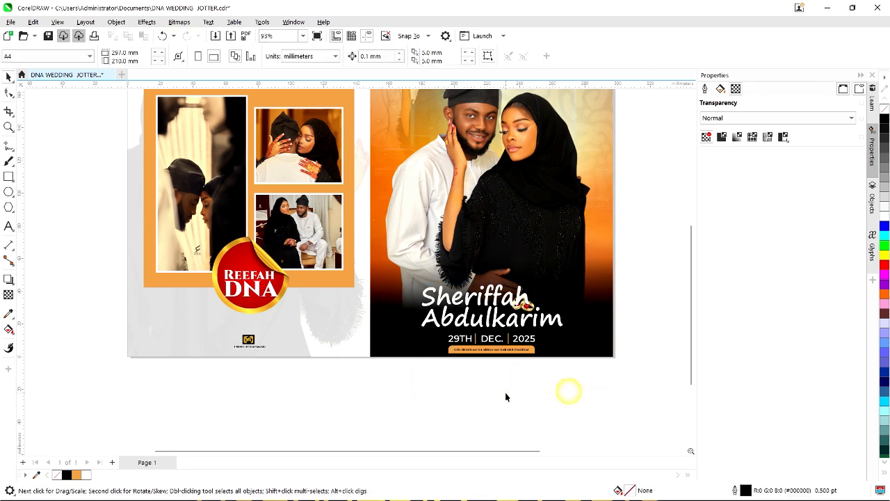
{"action": "scroll", "coordinate": [512, 354], "scroll_direction": "up", "scroll_amount": 2}
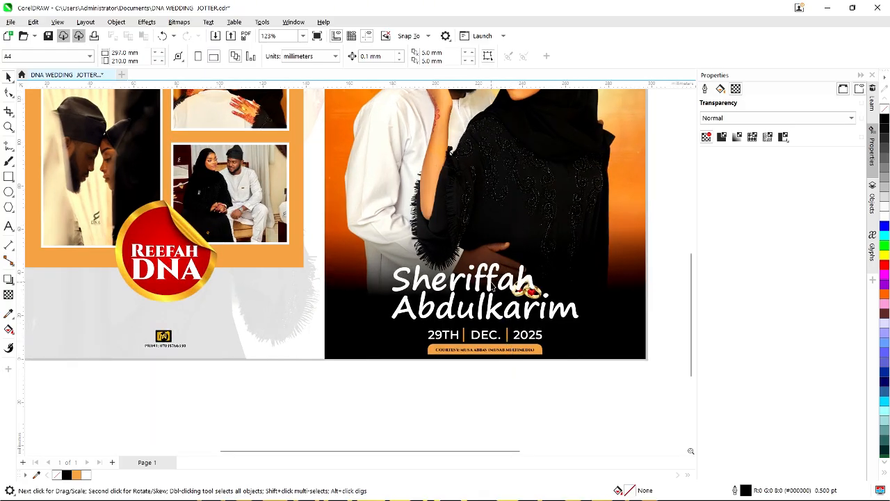
{"action": "left_click", "coordinate": [492, 286]}
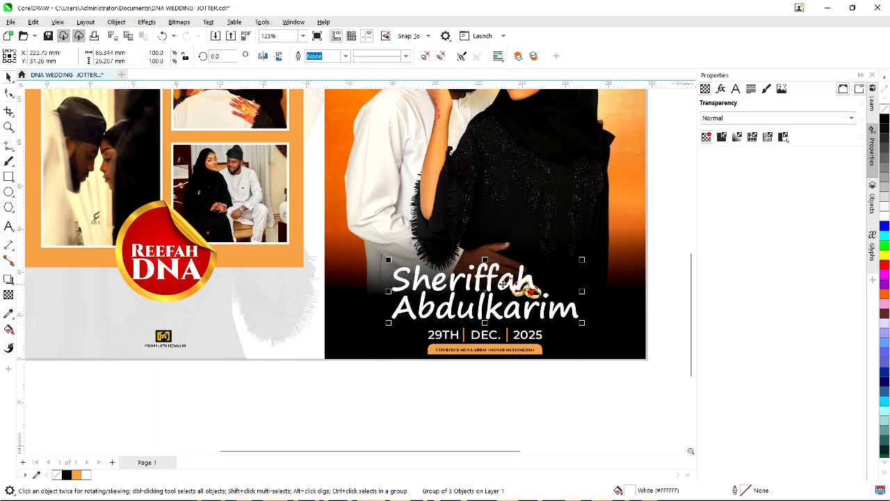
Move the names slightly right and set the rings just past the end of the first name.
{"action": "mouse_move", "coordinate": [506, 284]}
{"action": "left_mouse_down"}
{"action": "mouse_move", "coordinate": [517, 299]}
{"action": "mouse_move", "coordinate": [520, 286]}
{"action": "left_mouse_up"}
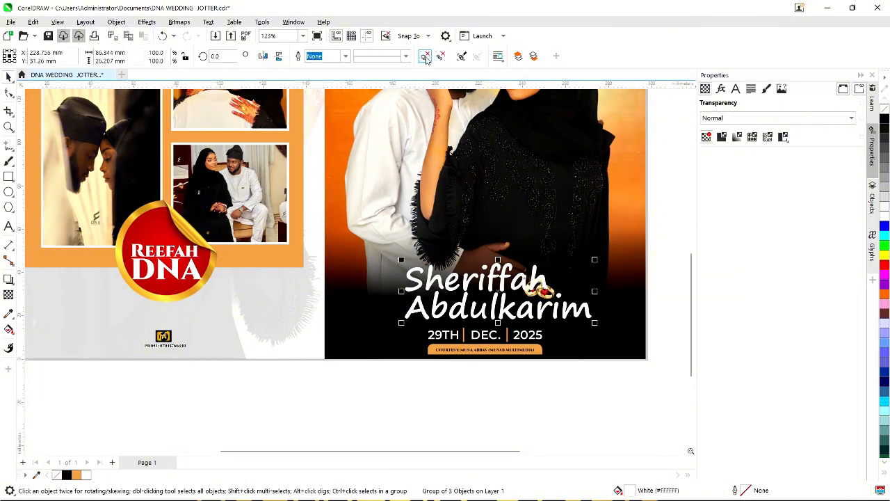
{"action": "scroll", "coordinate": [553, 297], "scroll_direction": "up", "scroll_amount": 1}
{"action": "left_click", "coordinate": [548, 289]}
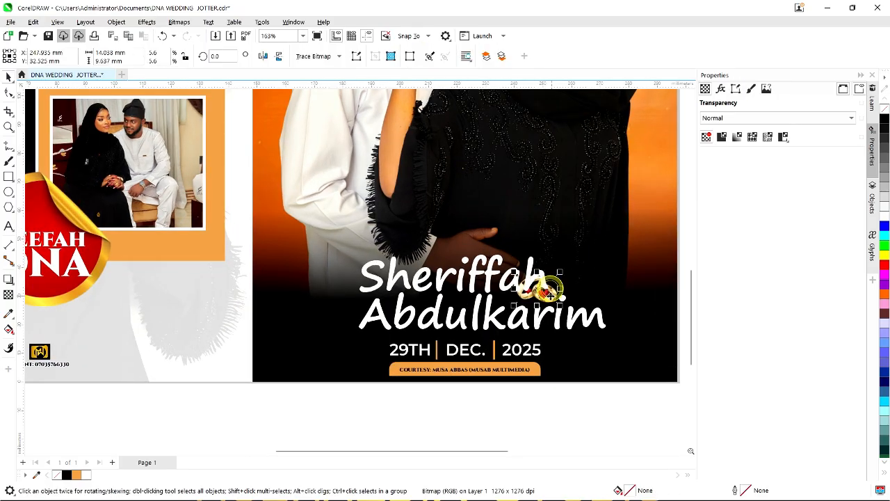
{"action": "left_click_drag", "start_coordinate": [536, 288], "coordinate": [569, 279]}
{"action": "scroll", "coordinate": [571, 285], "scroll_direction": "up", "scroll_amount": 1}
{"action": "scroll", "coordinate": [568, 282], "scroll_direction": "up", "scroll_amount": 1}
{"action": "scroll", "coordinate": [507, 410], "scroll_direction": "down", "scroll_amount": 1}
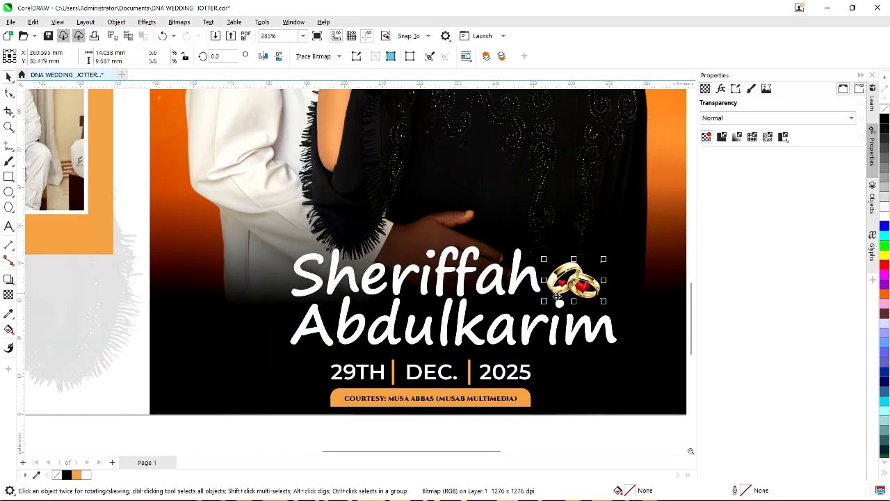
{"action": "scroll", "coordinate": [508, 408], "scroll_direction": "down", "scroll_amount": 4}
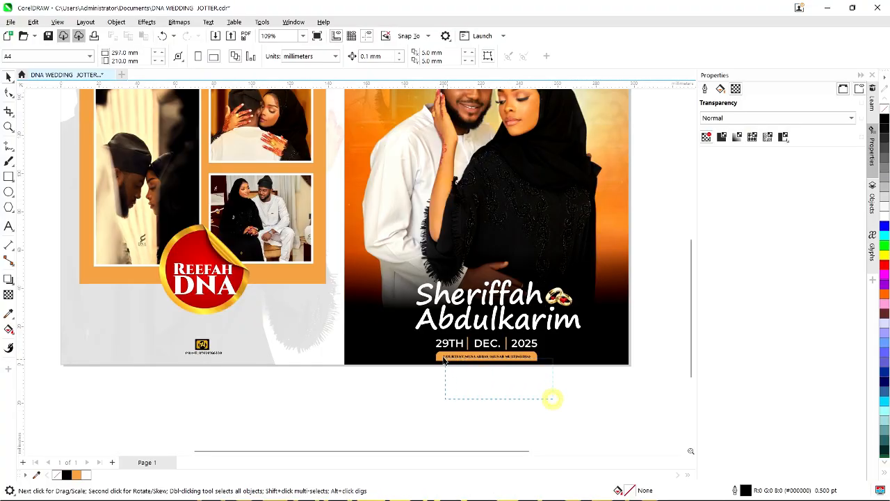
Raise the 29TH | DEC. | 2025 date line and centre it under the second name.
{"action": "left_click_drag", "start_coordinate": [444, 361], "coordinate": [417, 349]}
{"action": "scroll", "coordinate": [552, 350], "scroll_direction": "up", "scroll_amount": 1}
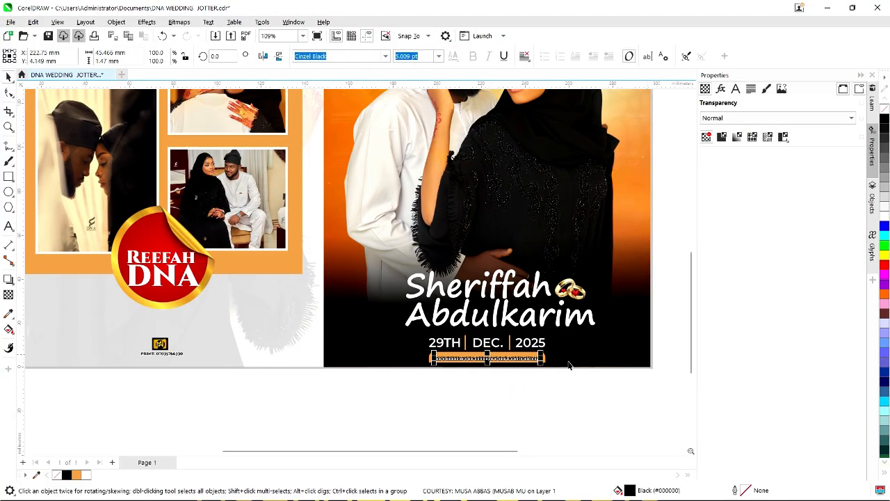
{"action": "left_click", "coordinate": [659, 359]}
{"action": "left_click_drag", "start_coordinate": [662, 357], "coordinate": [402, 309]}
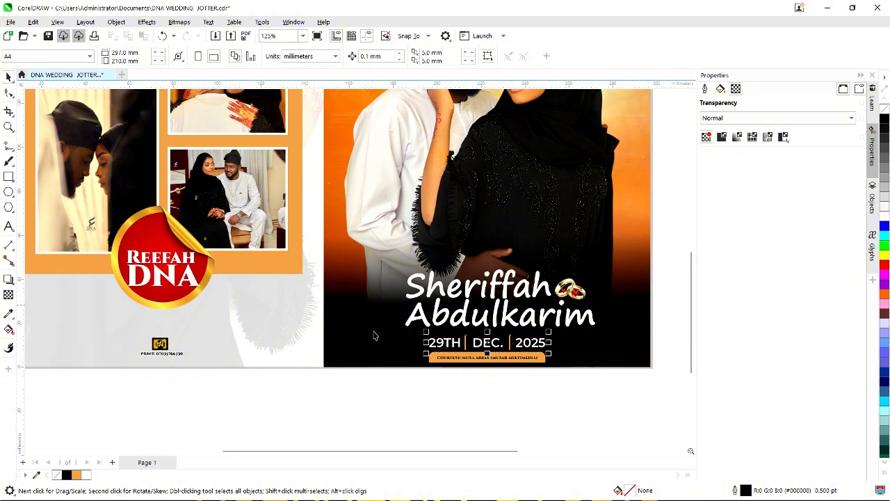
{"action": "scroll", "coordinate": [487, 351], "scroll_direction": "up", "scroll_amount": 1}
{"action": "left_click_drag", "start_coordinate": [496, 336], "coordinate": [511, 333]}
{"action": "left_click", "coordinate": [490, 294], "text": "shift"}
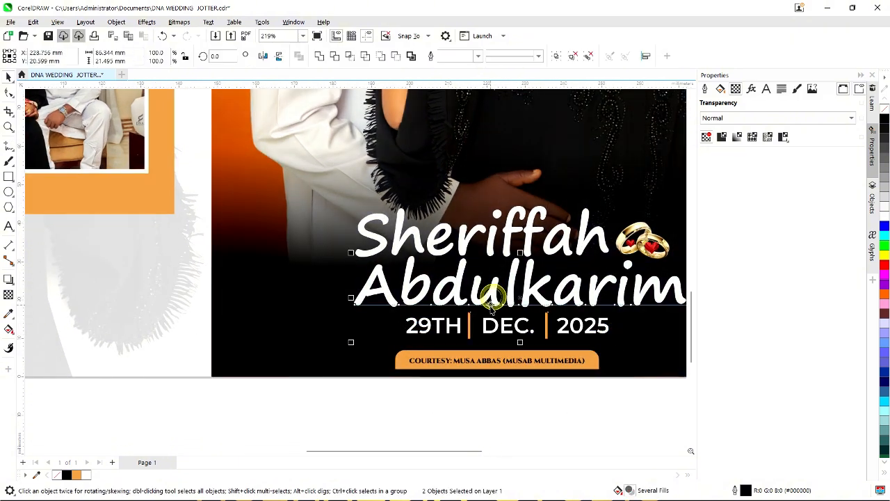
{"action": "key", "text": "c"}
{"action": "scroll", "coordinate": [489, 312], "scroll_direction": "down", "scroll_amount": 4}
Shift the courtesy banner and its text slightly to the left.
{"action": "left_click", "coordinate": [471, 414]}
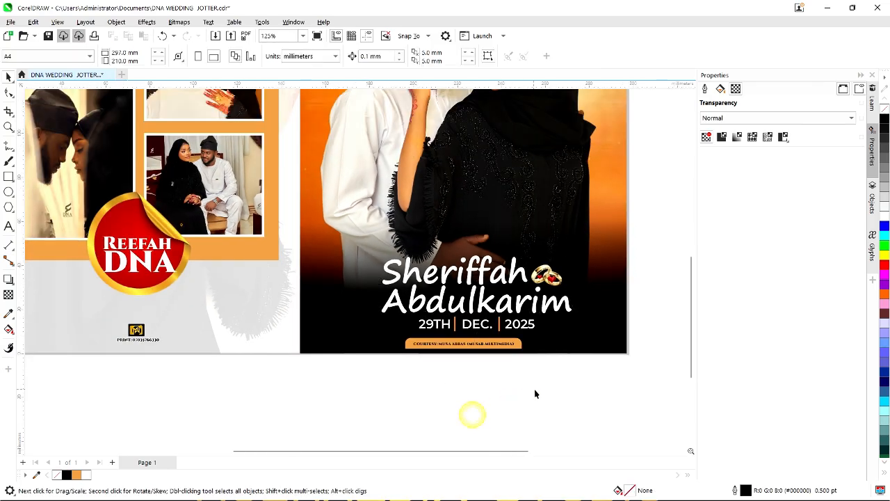
{"action": "left_click_drag", "start_coordinate": [389, 347], "coordinate": [359, 339]}
{"action": "scroll", "coordinate": [369, 348], "scroll_direction": "up", "scroll_amount": 1}
{"action": "mouse_move", "coordinate": [468, 339]}
{"action": "left_mouse_down"}
{"action": "mouse_move", "coordinate": [488, 344]}
{"action": "mouse_move", "coordinate": [470, 341]}
{"action": "left_mouse_up"}
{"action": "left_click", "coordinate": [435, 381]}
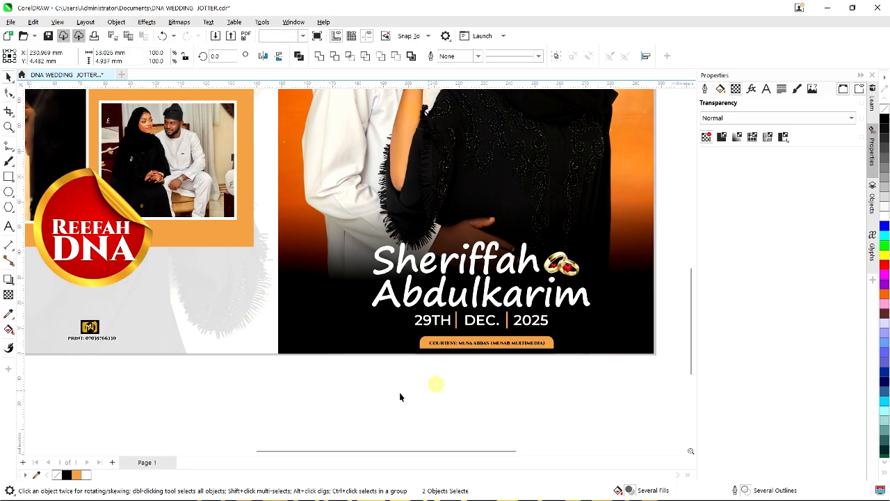
{"action": "scroll", "coordinate": [399, 395], "scroll_direction": "down", "scroll_amount": 2}
{"action": "left_click", "coordinate": [494, 407]}
{"action": "scroll", "coordinate": [416, 383], "scroll_direction": "down", "scroll_amount": 2}
{"action": "scroll", "coordinate": [492, 398], "scroll_direction": "down", "scroll_amount": 2}
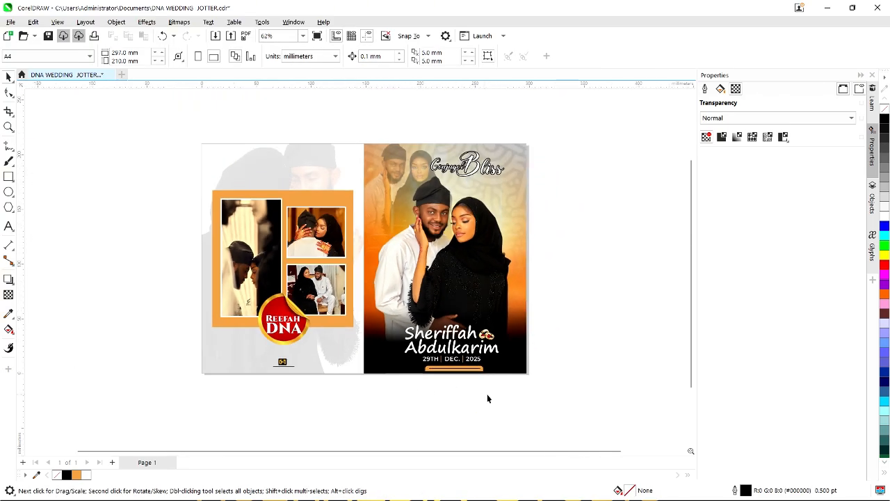
{"action": "left_click_drag", "start_coordinate": [424, 368], "coordinate": [500, 397]}
{"action": "scroll", "coordinate": [454, 369], "scroll_direction": "up", "scroll_amount": 7}
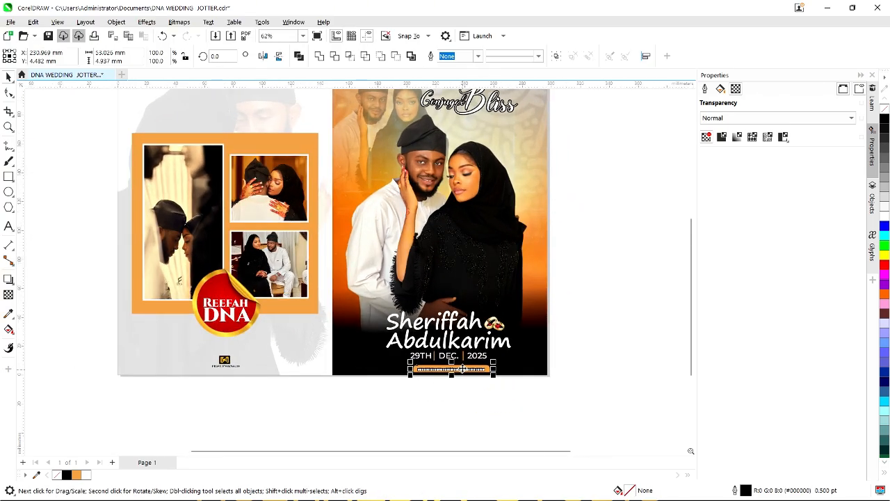
{"action": "left_click_drag", "start_coordinate": [456, 366], "coordinate": [449, 375]}
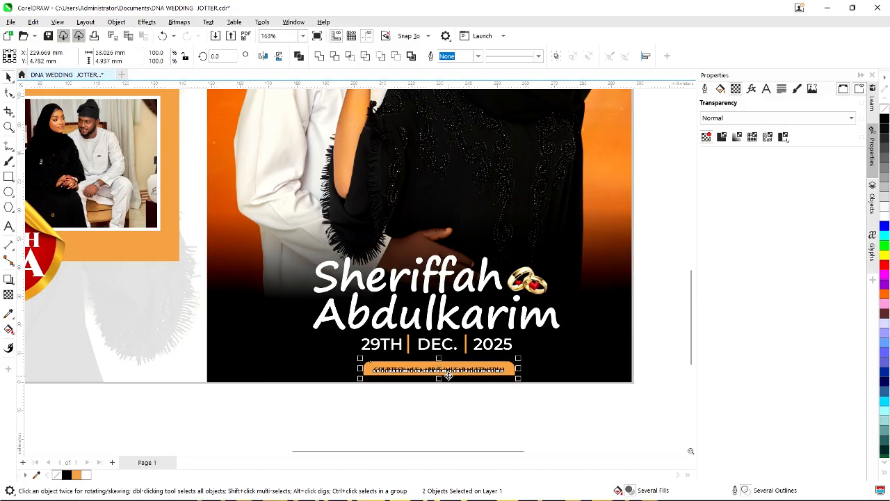
{"action": "left_click", "coordinate": [463, 410]}
Enlarge the left page's logo and PRINT line to about 115.5%.
{"action": "scroll", "coordinate": [420, 355], "scroll_direction": "up", "scroll_amount": 4}
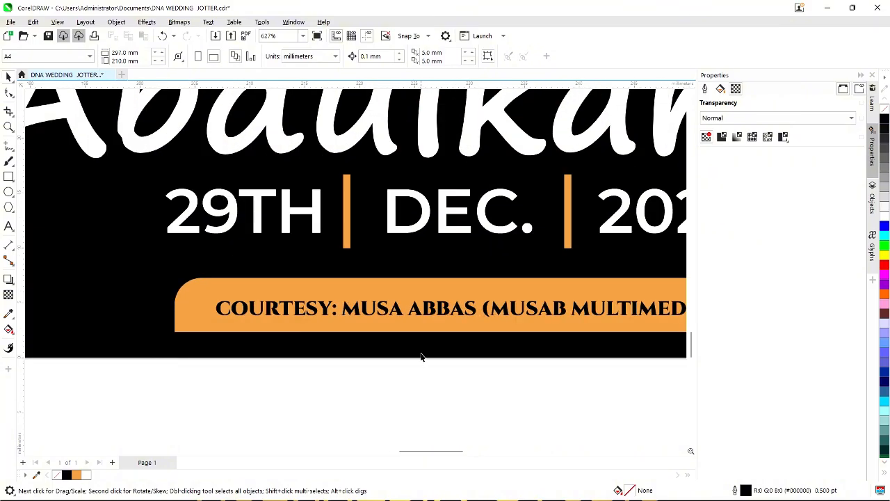
{"action": "scroll", "coordinate": [414, 360], "scroll_direction": "down", "scroll_amount": 7}
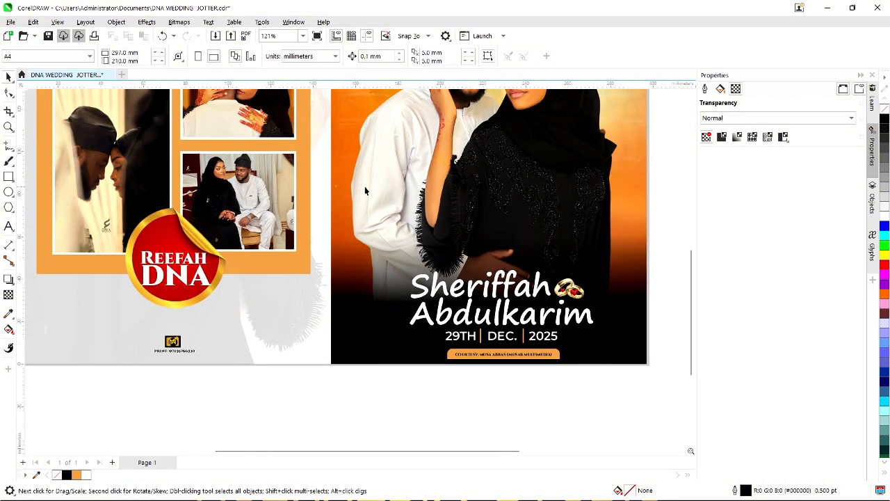
{"action": "scroll", "coordinate": [298, 415], "scroll_direction": "down", "scroll_amount": 2}
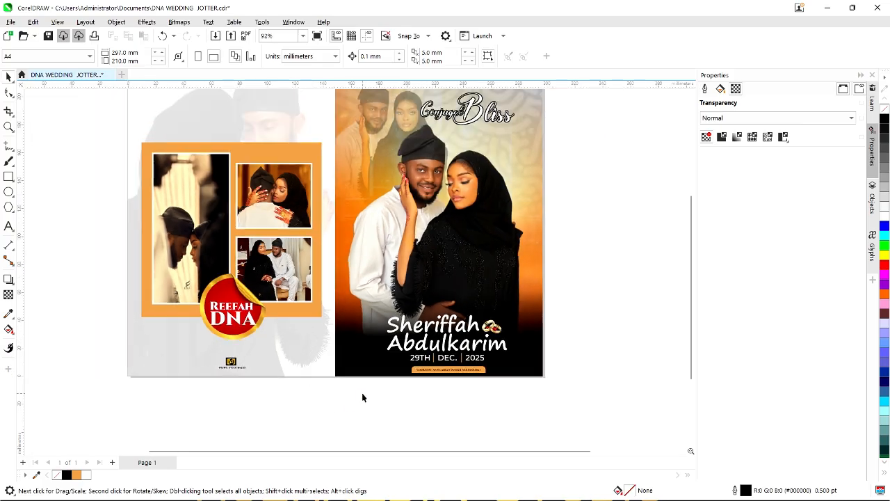
{"action": "scroll", "coordinate": [162, 346], "scroll_direction": "up", "scroll_amount": 2}
{"action": "scroll", "coordinate": [206, 369], "scroll_direction": "up", "scroll_amount": 1}
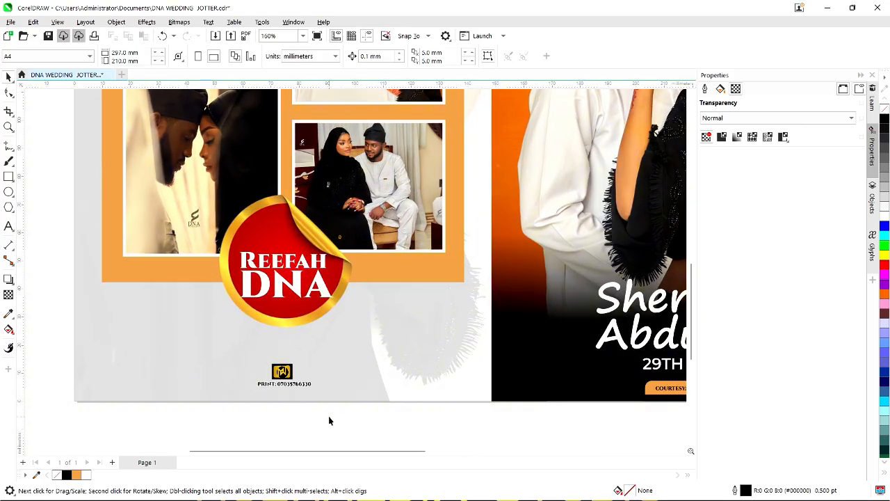
{"action": "left_click_drag", "start_coordinate": [220, 348], "coordinate": [324, 394]}
{"action": "left_click", "coordinate": [314, 415]}
Zoom to fit the whole page, then select every object in the design.
{"action": "scroll", "coordinate": [330, 358], "scroll_direction": "down", "scroll_amount": 2}
{"action": "left_click", "coordinate": [391, 351]}
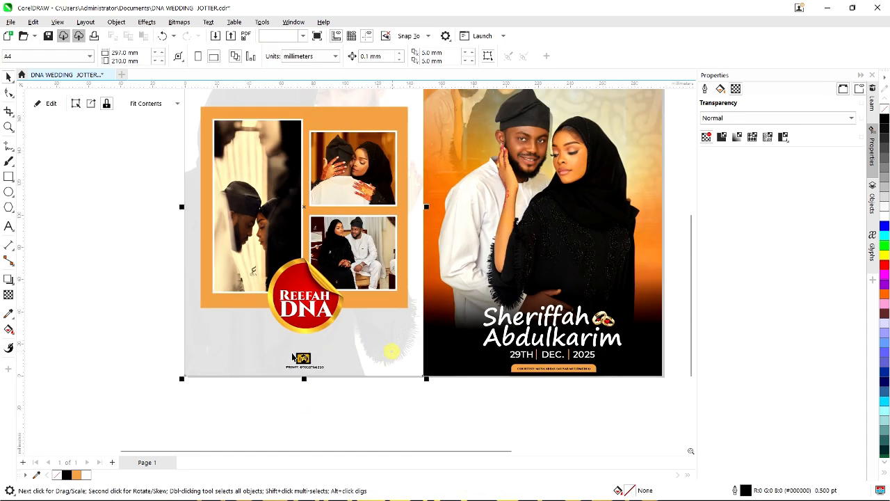
{"action": "scroll", "coordinate": [244, 314], "scroll_direction": "down", "scroll_amount": 1}
{"action": "left_click", "coordinate": [145, 314]}
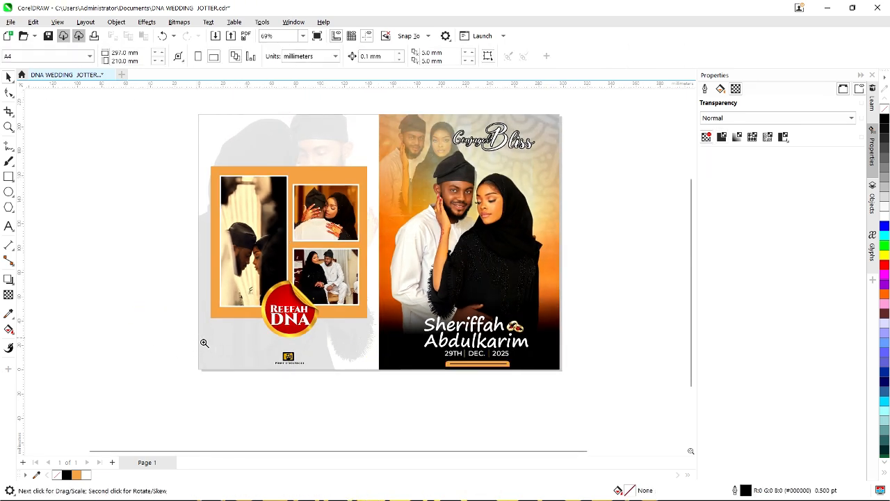
{"action": "key", "text": "z"}
{"action": "left_click", "coordinate": [146, 56]}
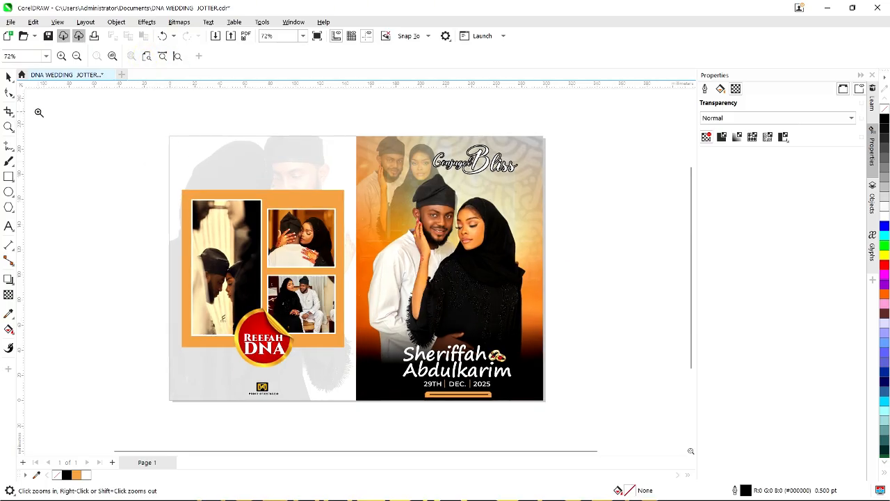
{"action": "left_click", "coordinate": [6, 76]}
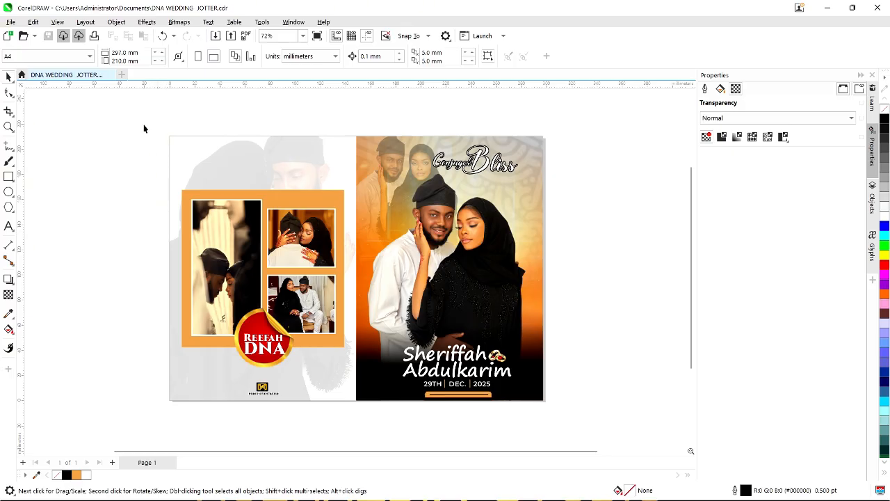
{"action": "left_click_drag", "start_coordinate": [143, 128], "coordinate": [560, 427]}
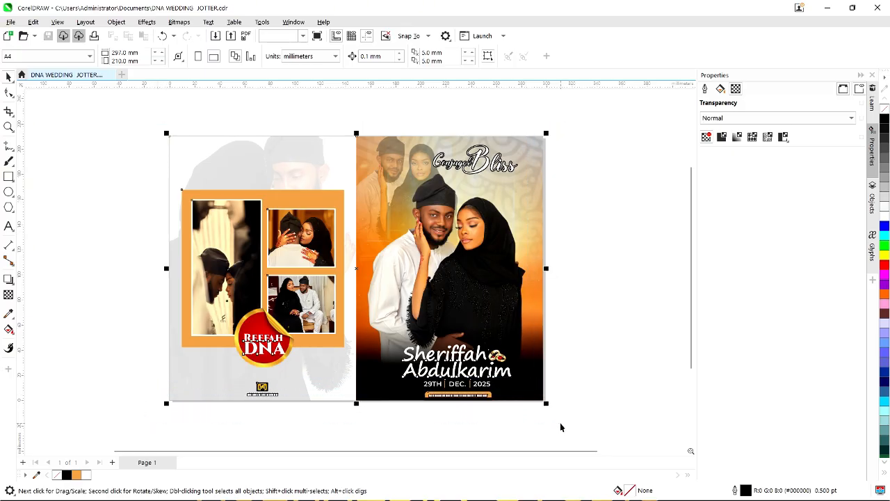
Export the full cover spread as JPEG 'DNA WEDDING JOTTER COVER' into Downloads.
{"action": "key", "text": "ctrl+e"}
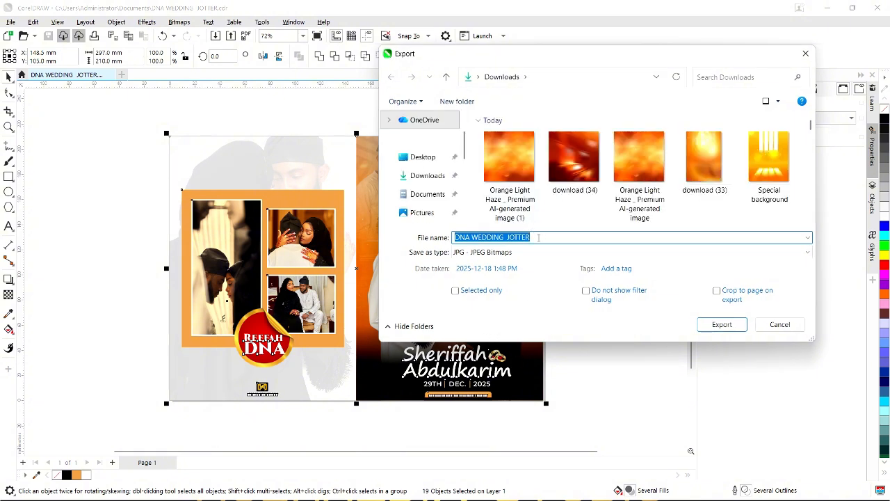
{"action": "left_click", "coordinate": [538, 237]}
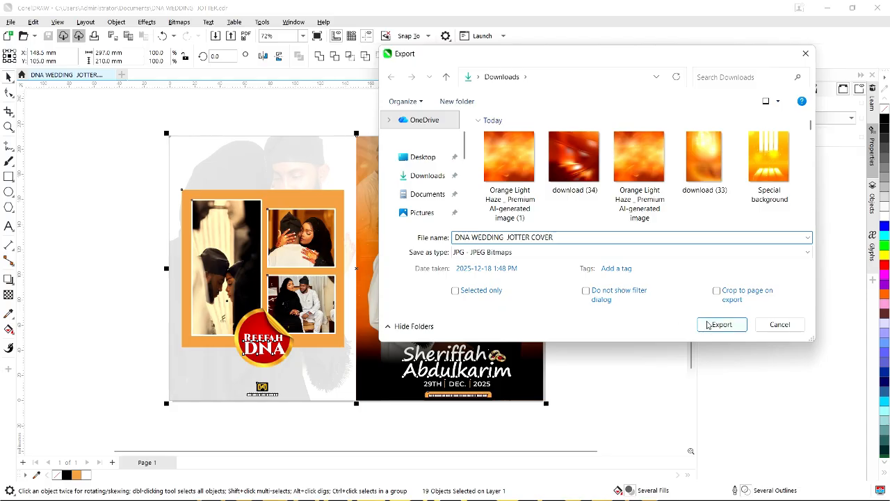
{"action": "left_click", "coordinate": [709, 324]}
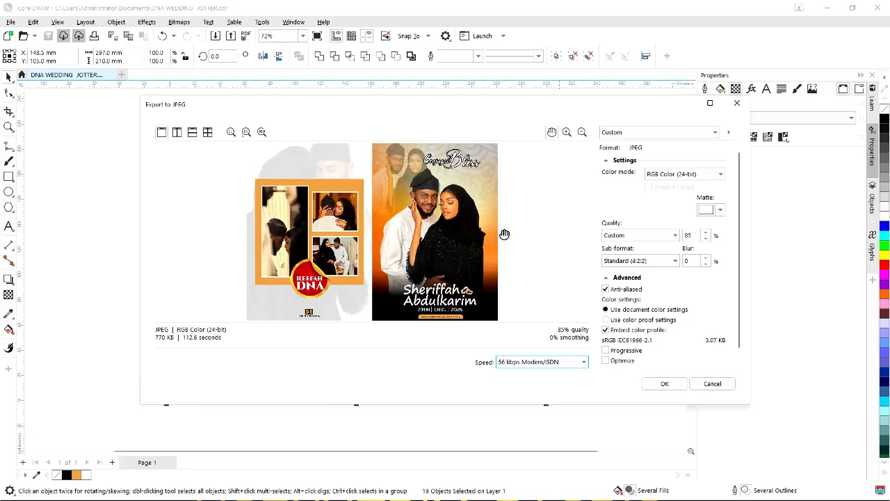
{"action": "left_click", "coordinate": [664, 383]}
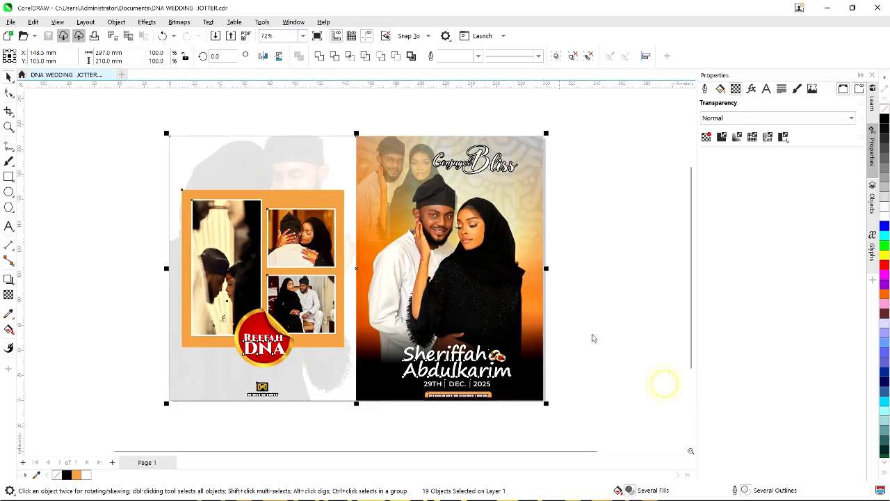
Marquee-select the objects on the right page.
{"action": "left_click", "coordinate": [598, 362]}
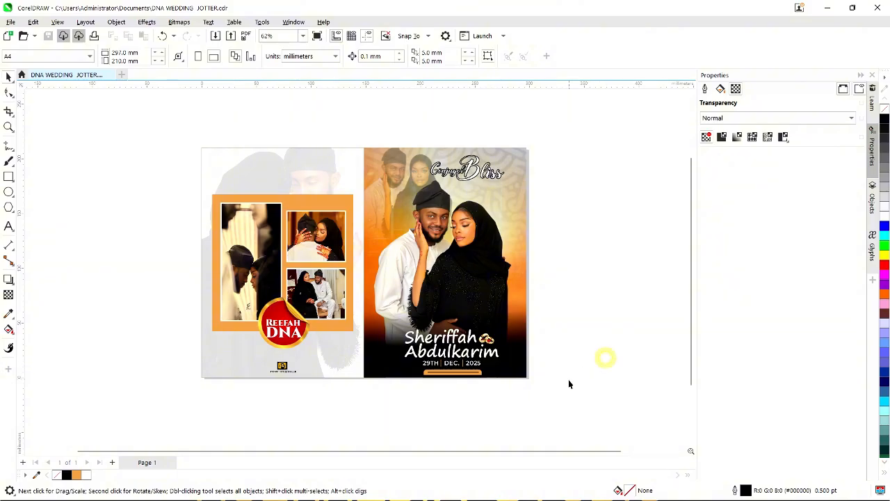
{"action": "left_click_drag", "start_coordinate": [588, 404], "coordinate": [498, 386]}
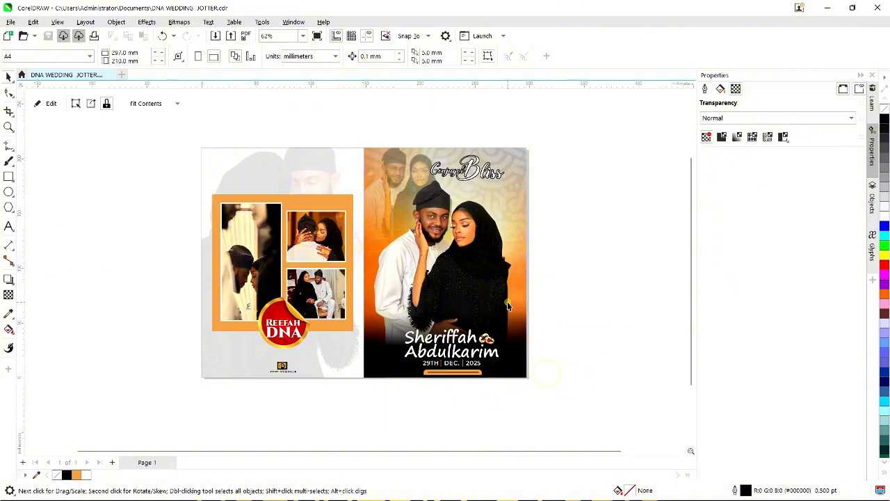
{"action": "left_click_drag", "start_coordinate": [587, 405], "coordinate": [354, 118]}
Select the right page and export it as JPEG 'DNA WEDDING JOTTER COVER FRONT'.
{"action": "left_click", "coordinate": [563, 335]}
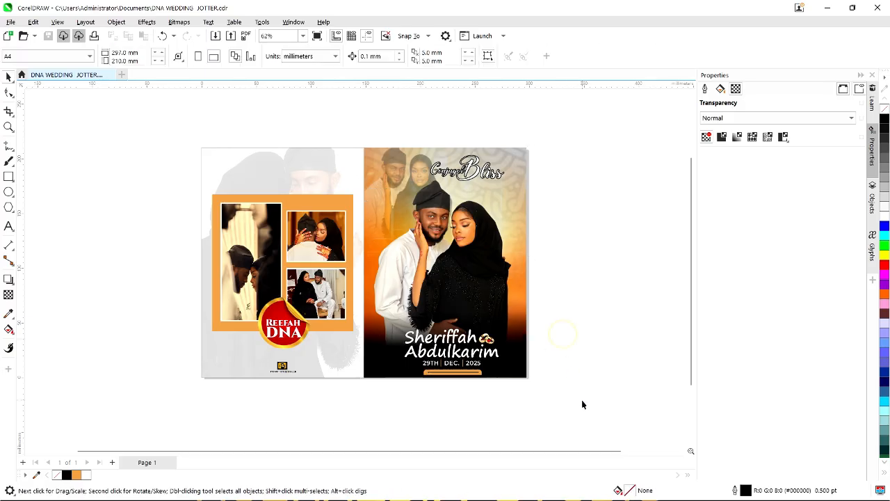
{"action": "left_click_drag", "start_coordinate": [578, 409], "coordinate": [347, 115]}
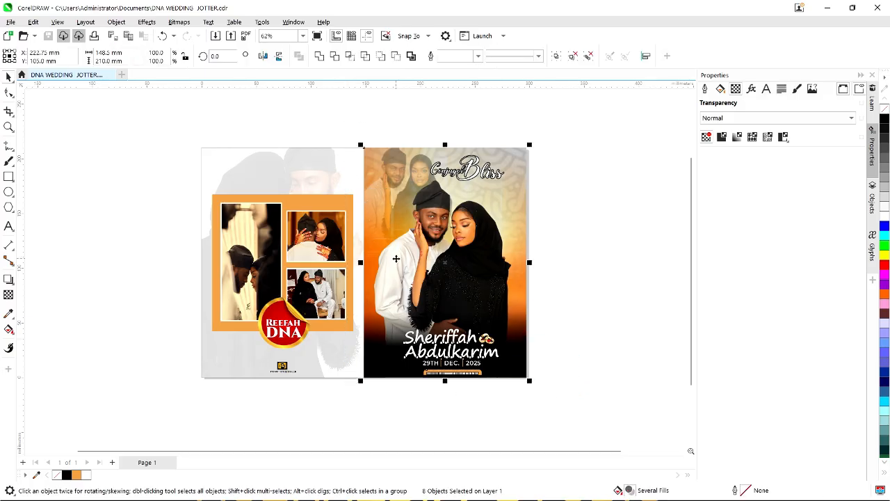
{"action": "key", "text": "ctrl+e"}
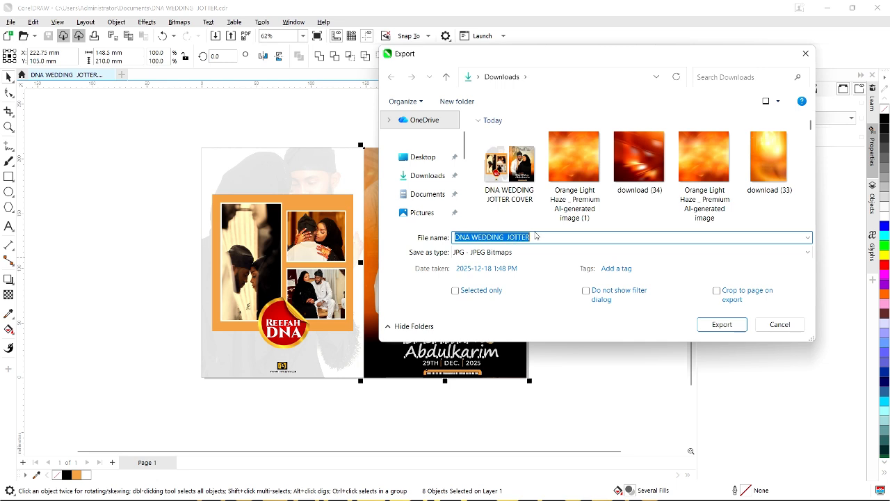
{"action": "left_click", "coordinate": [508, 163]}
{"action": "left_click", "coordinate": [556, 239]}
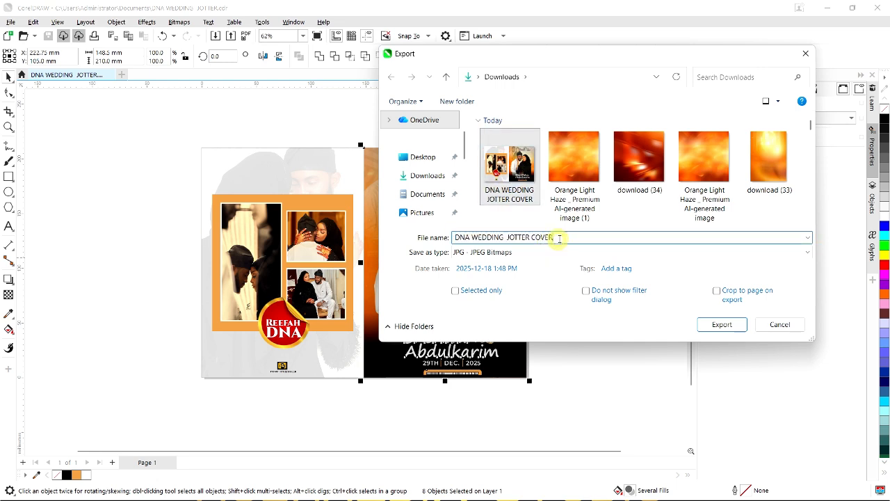
{"action": "type", "text": "FRONT"}
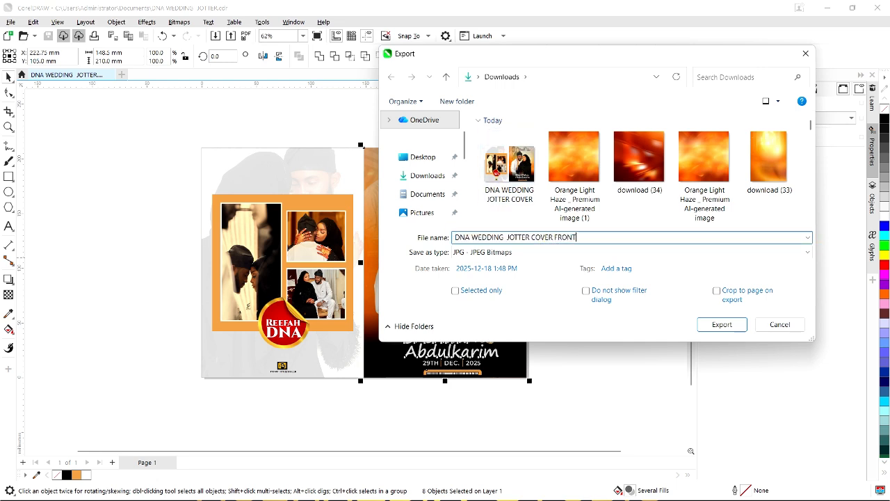
{"action": "left_click", "coordinate": [718, 324]}
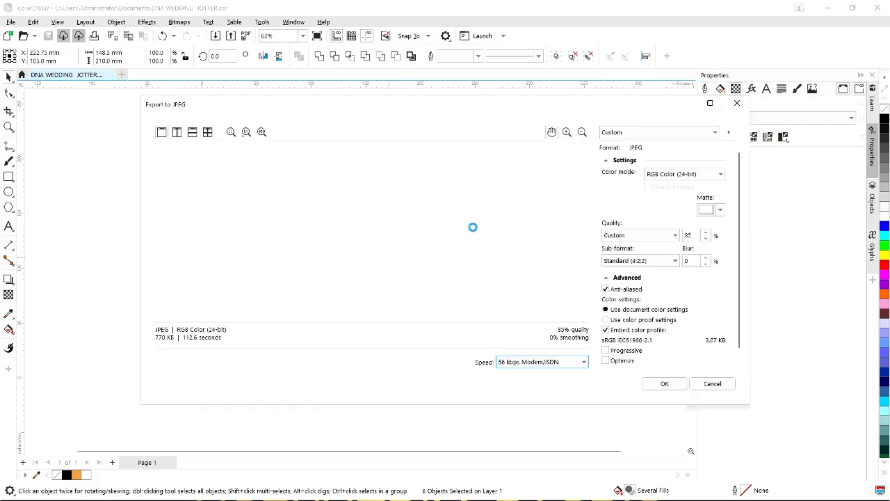
{"action": "left_click", "coordinate": [654, 386]}
Select the left page and export it as JPEG 'DNA WEDDING JOTTER COVER BACK'.
{"action": "left_click", "coordinate": [167, 149]}
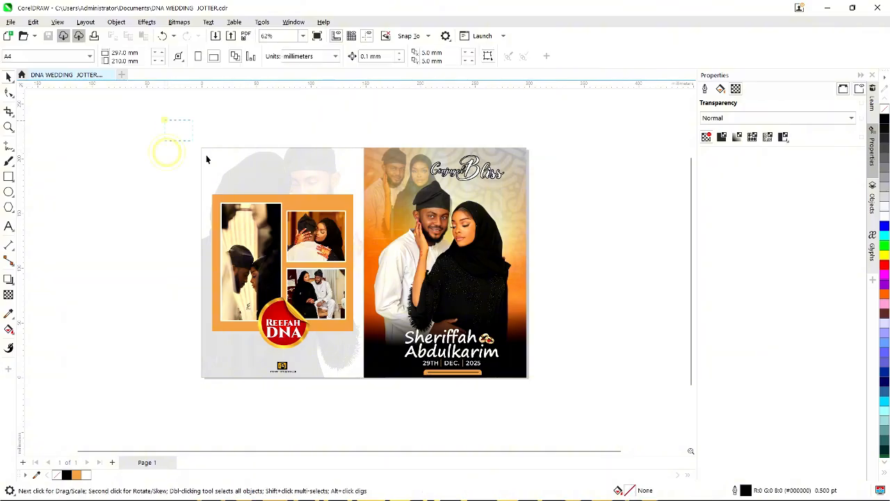
{"action": "left_click_drag", "start_coordinate": [385, 415], "coordinate": [385, 414]}
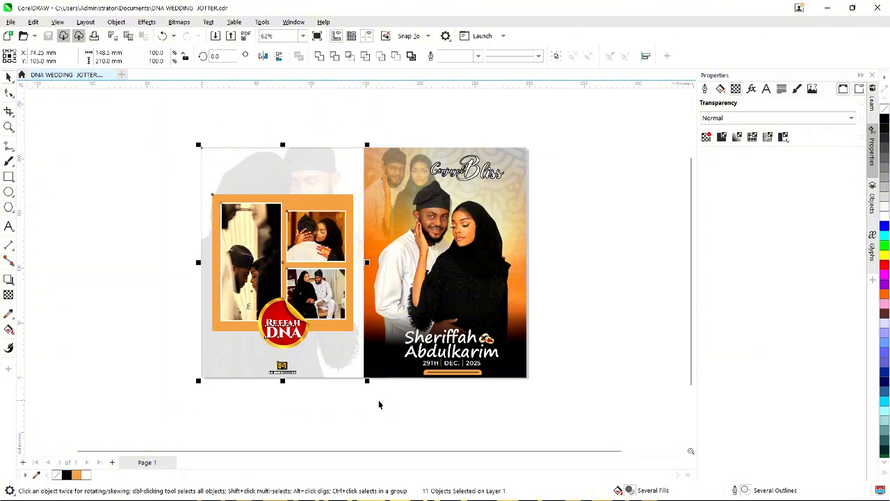
{"action": "key", "text": "ctrl+e"}
{"action": "left_click", "coordinate": [549, 237]}
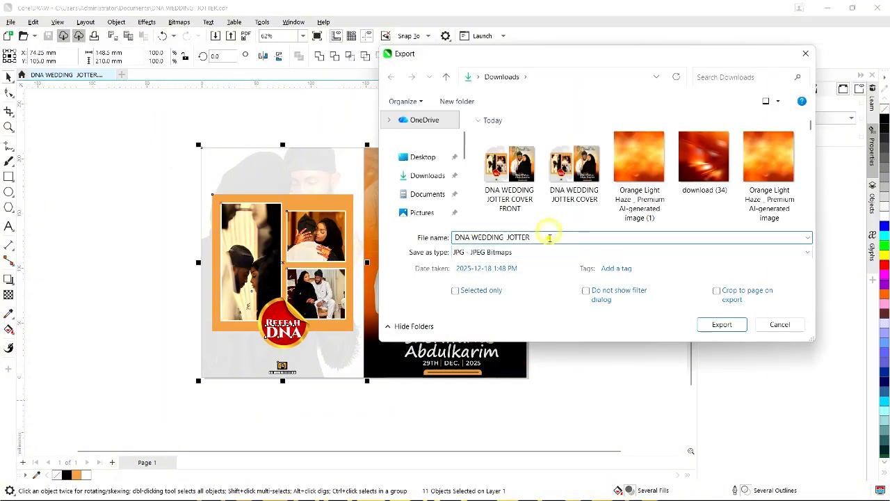
{"action": "left_click", "coordinate": [529, 249]}
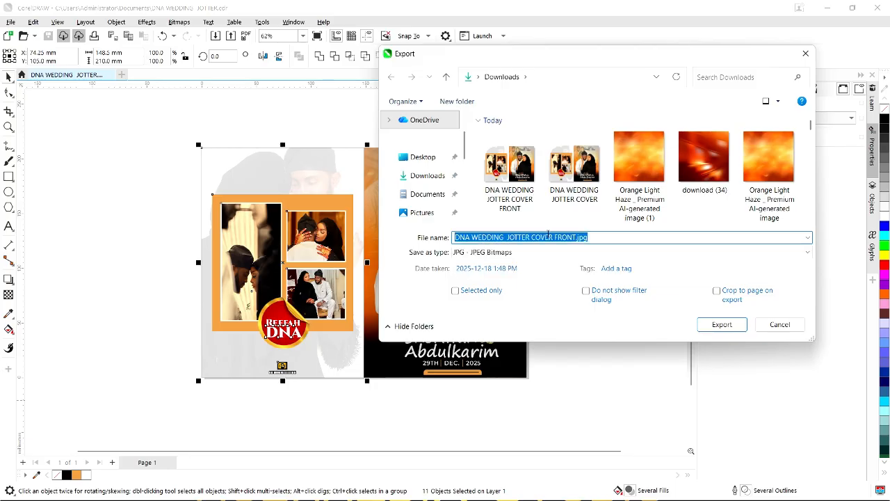
{"action": "left_click", "coordinate": [548, 235]}
{"action": "left_click_drag", "start_coordinate": [556, 237], "coordinate": [604, 239]}
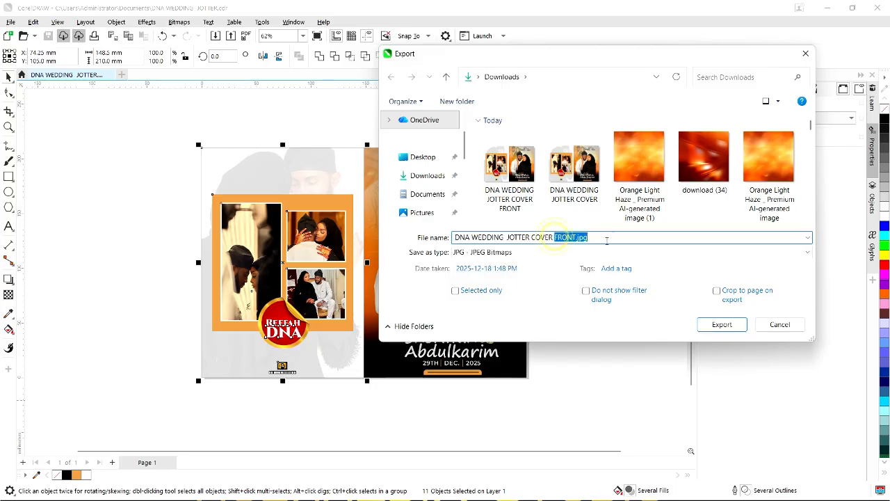
{"action": "type", "text": "BACK"}
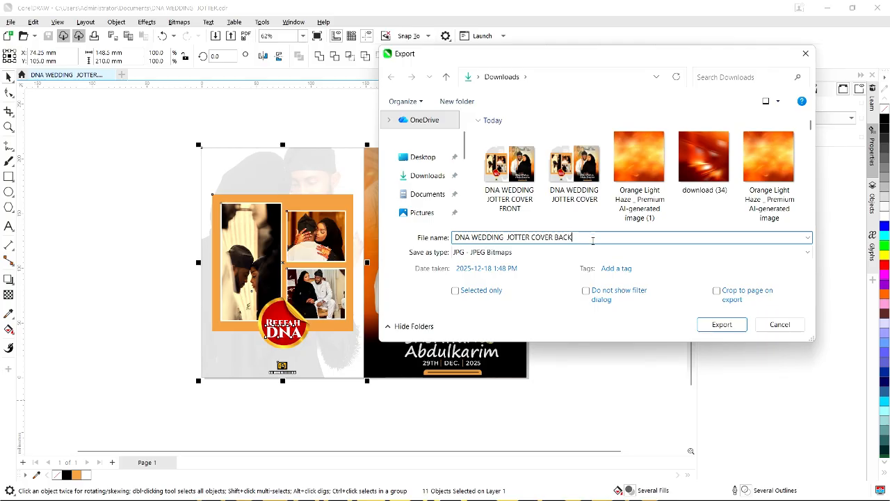
{"action": "left_click", "coordinate": [721, 324]}
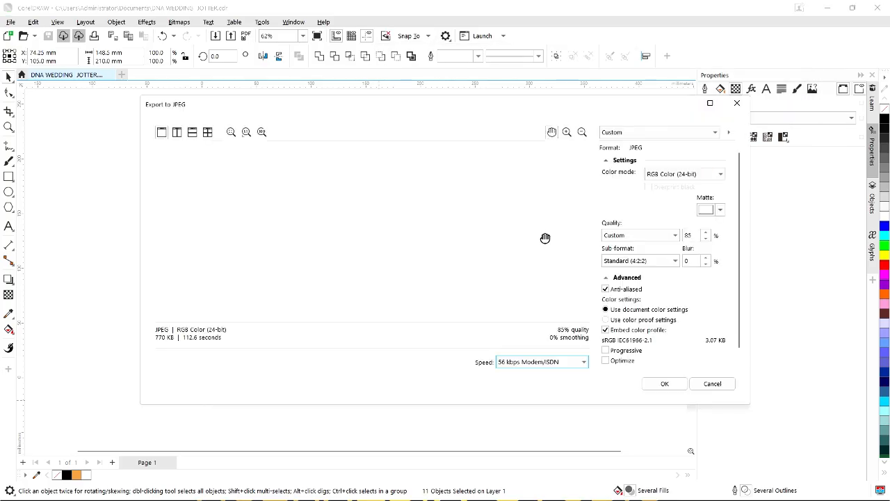
{"action": "left_click", "coordinate": [673, 381]}
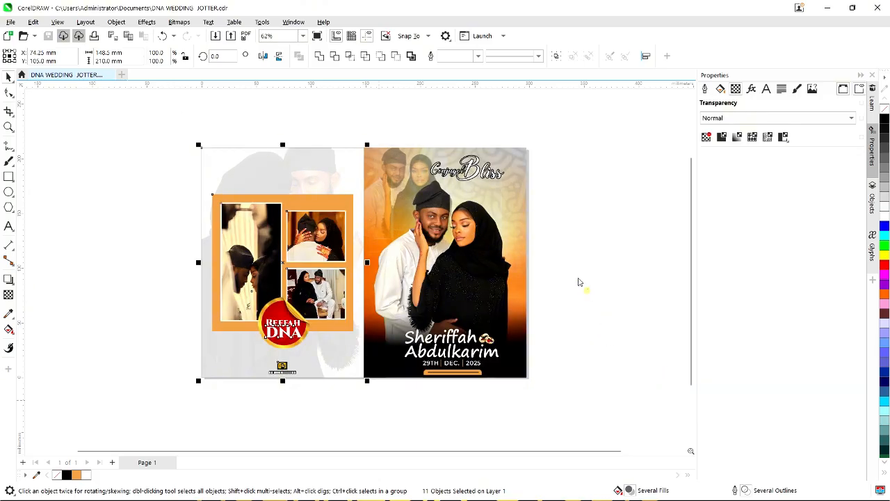
{"action": "left_click", "coordinate": [575, 395]}
{"action": "mouse_move", "coordinate": [566, 407]}
{"action": "left_mouse_down"}
{"action": "mouse_move", "coordinate": [355, 101]}
{"action": "mouse_move", "coordinate": [350, 113]}
{"action": "left_mouse_up"}
Re-export only the right page's selected objects, replacing 'DNA WEDDING JOTTER COVER FRONT'.
{"action": "key", "text": "ctrl+a"}
{"action": "left_click", "coordinate": [553, 228]}
{"action": "left_click", "coordinate": [511, 267]}
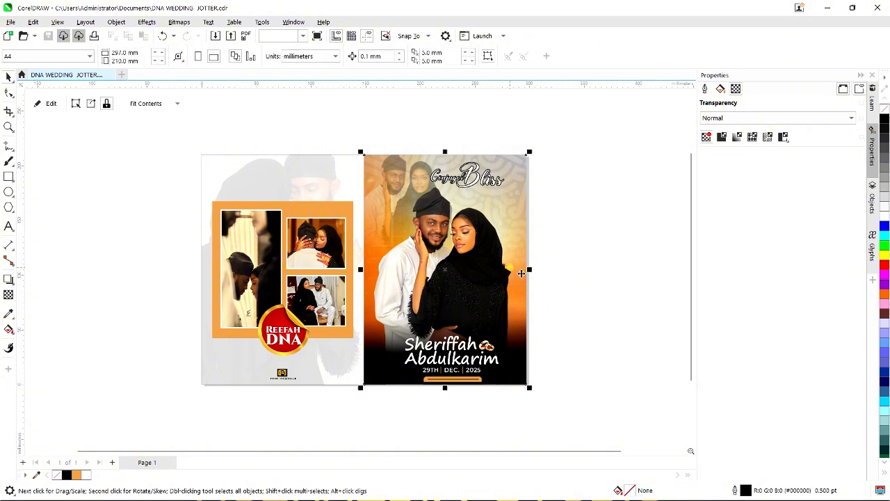
{"action": "left_click", "coordinate": [589, 354]}
{"action": "left_click_drag", "start_coordinate": [568, 404], "coordinate": [360, 146]}
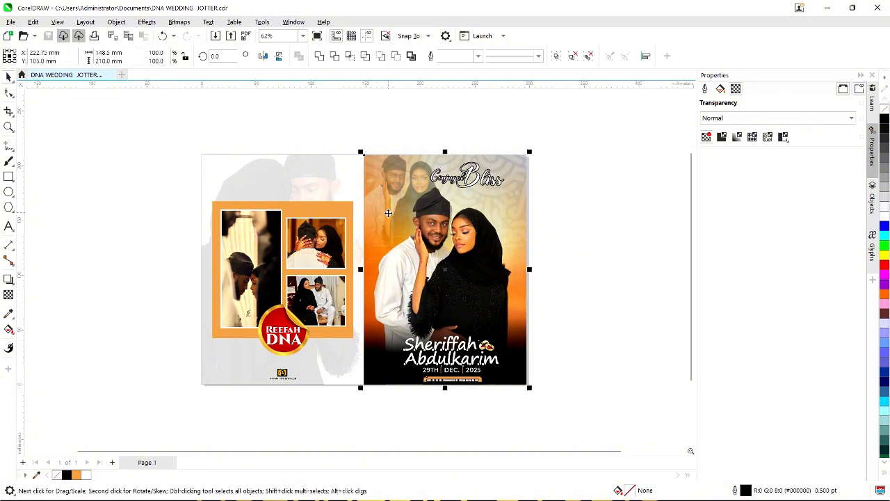
{"action": "key", "text": "ctrl+e"}
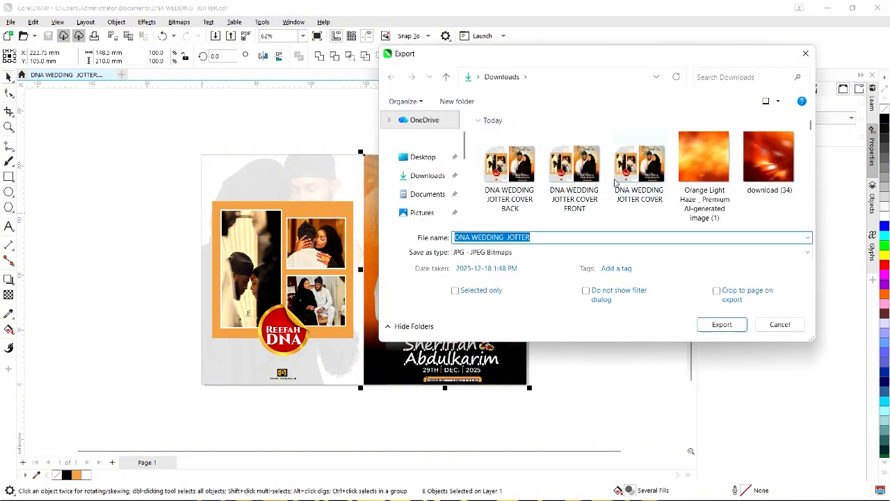
{"action": "left_click", "coordinate": [574, 171]}
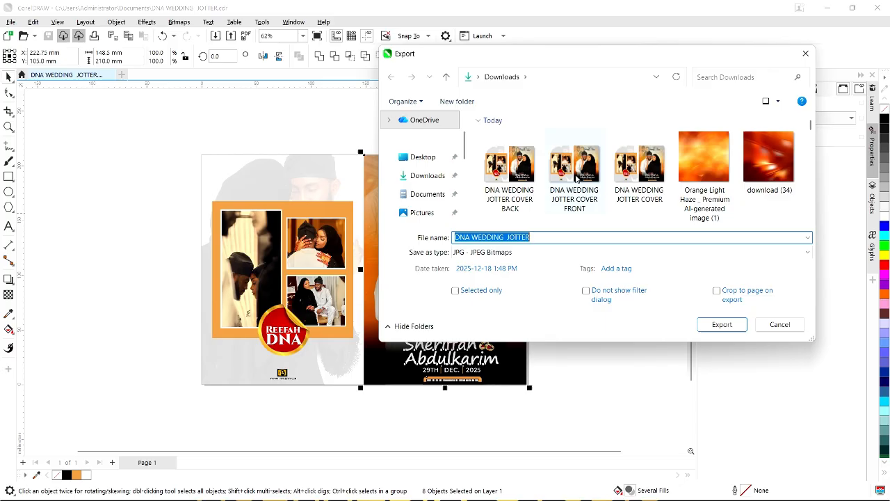
{"action": "left_click", "coordinate": [456, 290]}
{"action": "left_click", "coordinate": [717, 326]}
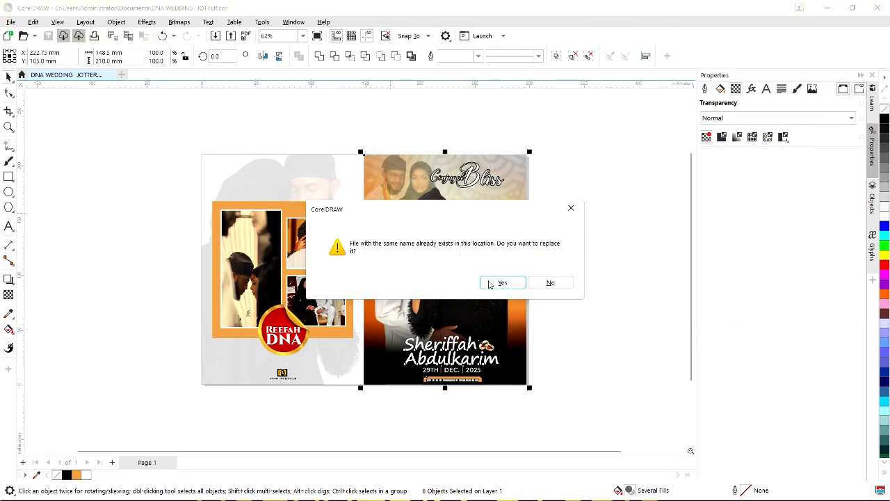
{"action": "left_click", "coordinate": [505, 281]}
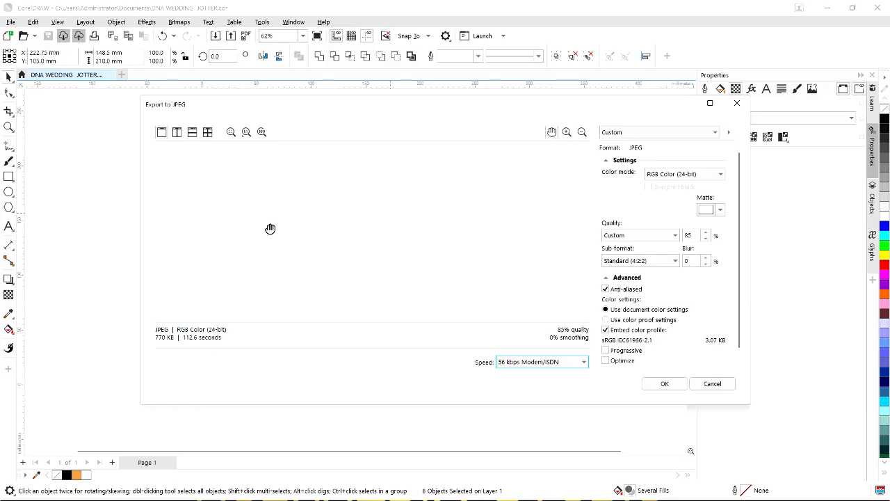
{"action": "left_click", "coordinate": [664, 383]}
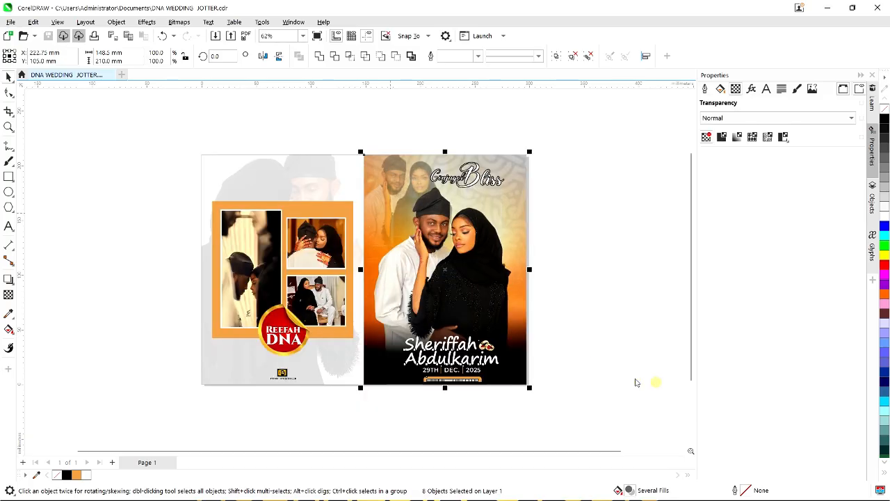
Re-export the left page's objects, replacing 'DNA WEDDING JOTTER COVER BACK'.
{"action": "left_click", "coordinate": [173, 164]}
{"action": "left_click_drag", "start_coordinate": [159, 125], "coordinate": [380, 420]}
{"action": "key", "text": "ctrl+e"}
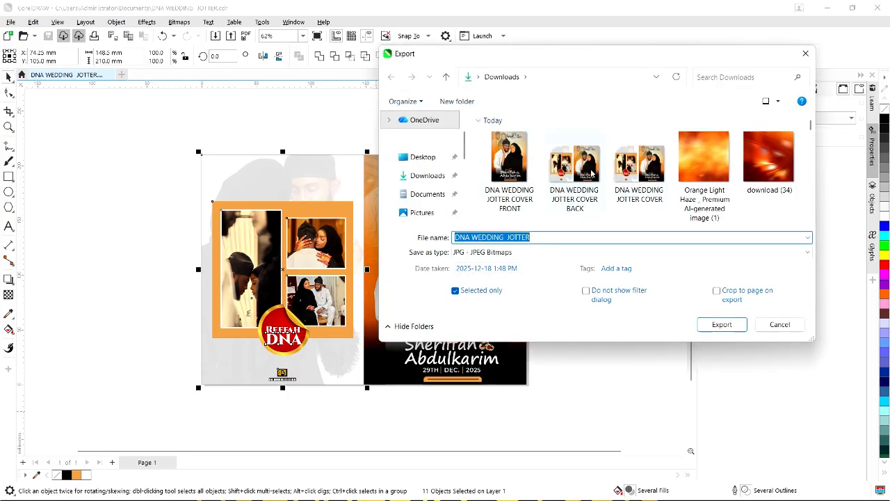
{"action": "left_click", "coordinate": [573, 170]}
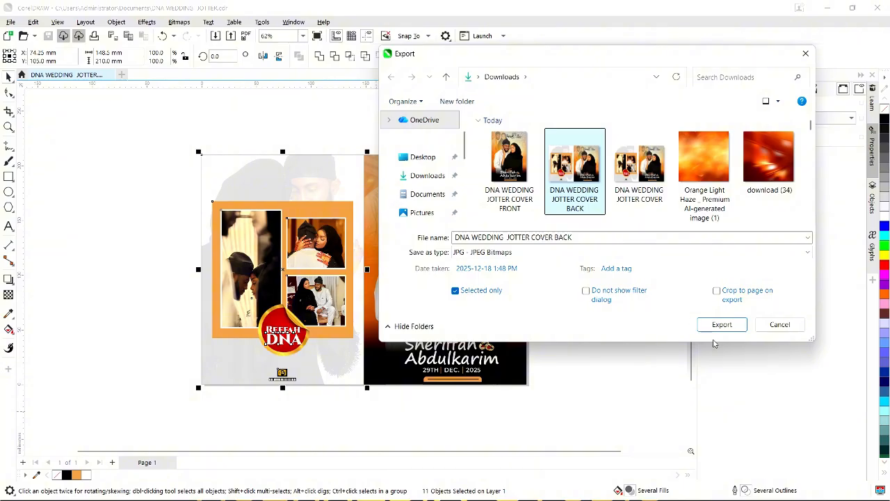
{"action": "left_click", "coordinate": [716, 325]}
{"action": "left_click", "coordinate": [512, 284]}
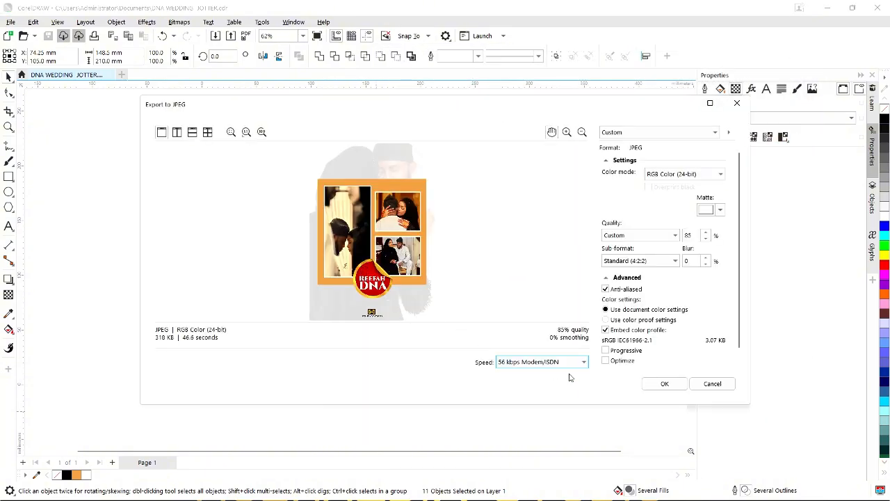
{"action": "left_click", "coordinate": [665, 383]}
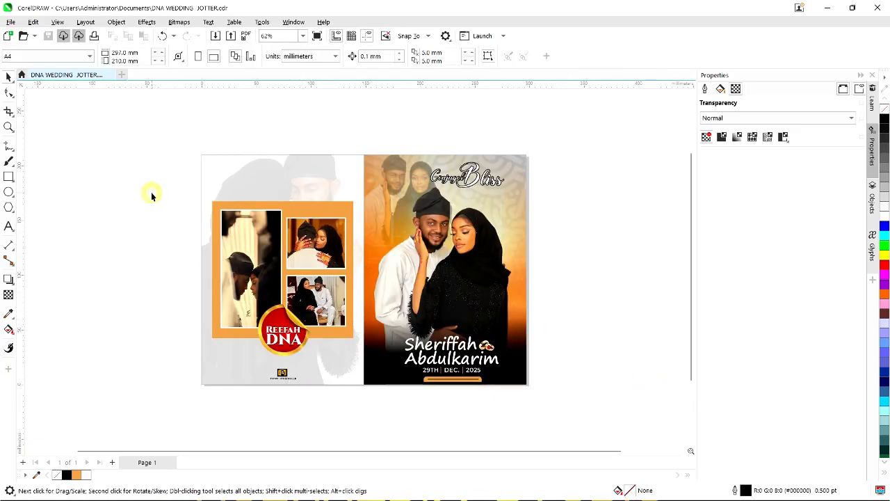
Add page 2 with a page-sized frame shrunk to the left half.
{"action": "left_click", "coordinate": [112, 461]}
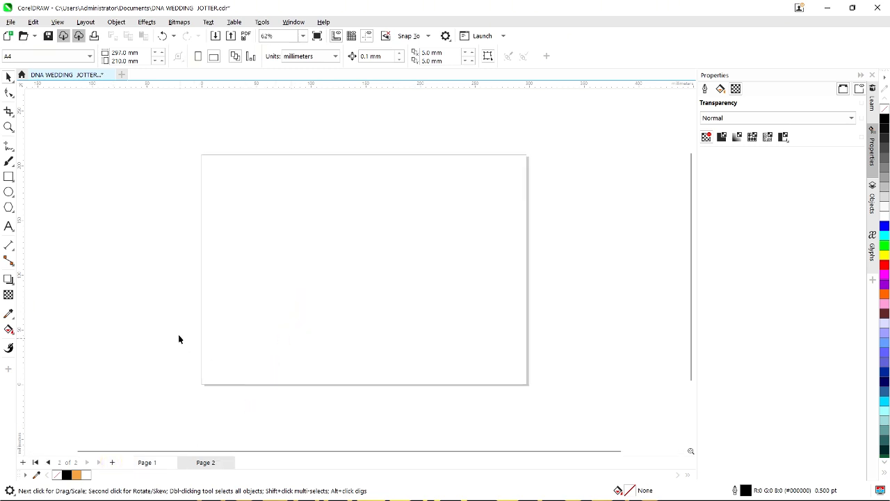
{"action": "double_click", "coordinate": [9, 176]}
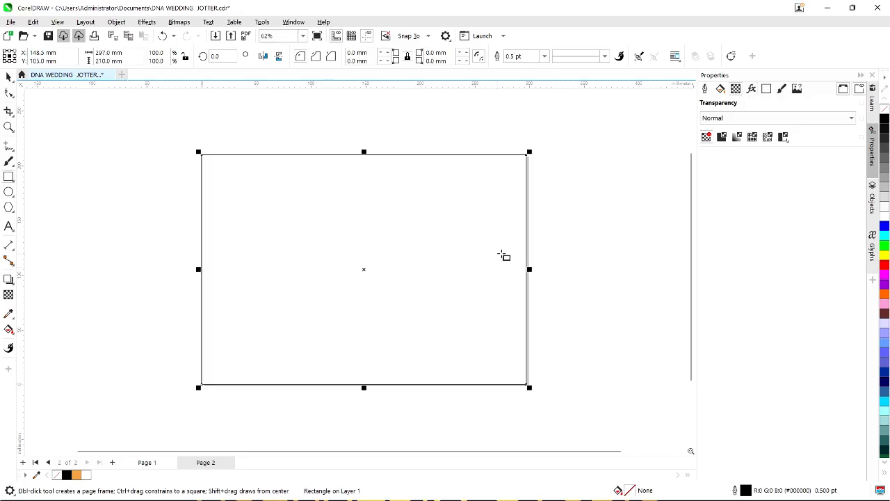
{"action": "left_click_drag", "start_coordinate": [529, 267], "coordinate": [364, 269]}
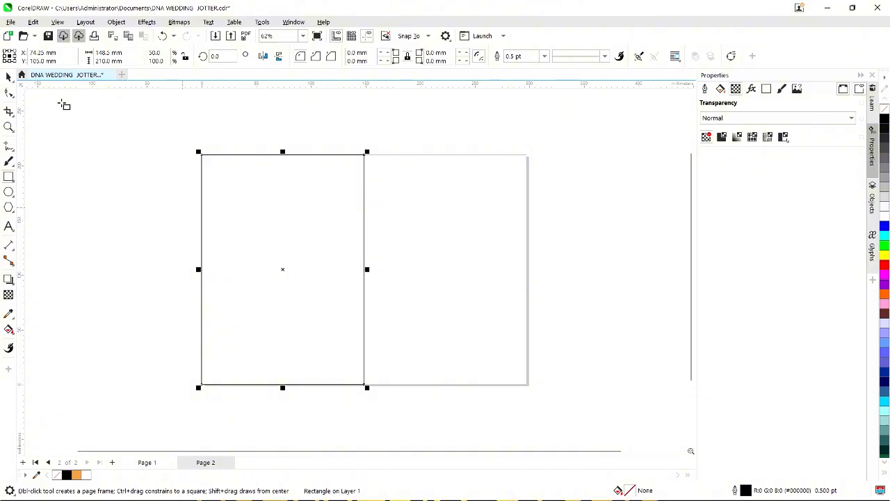
{"action": "left_click", "coordinate": [8, 76]}
Draw a straight freehand line across the top of the frame and position it.
{"action": "left_click", "coordinate": [8, 146]}
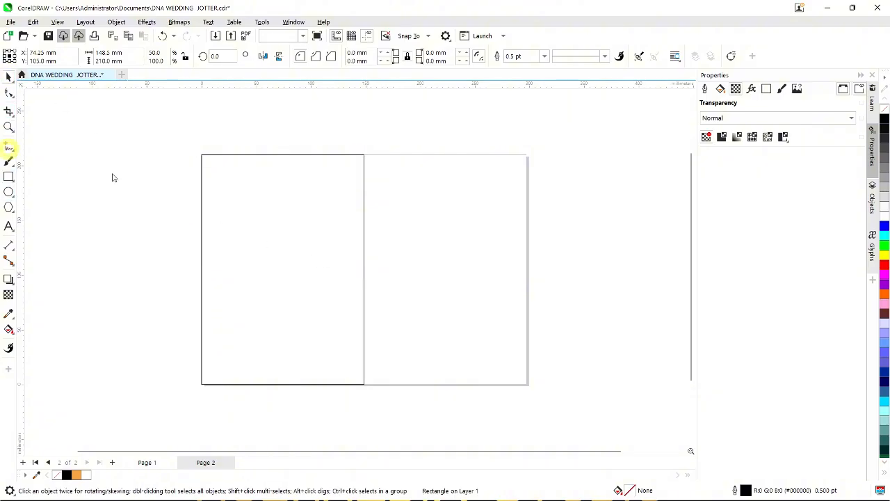
{"action": "scroll", "coordinate": [209, 171], "scroll_direction": "up", "scroll_amount": 2}
{"action": "left_click", "coordinate": [202, 174]}
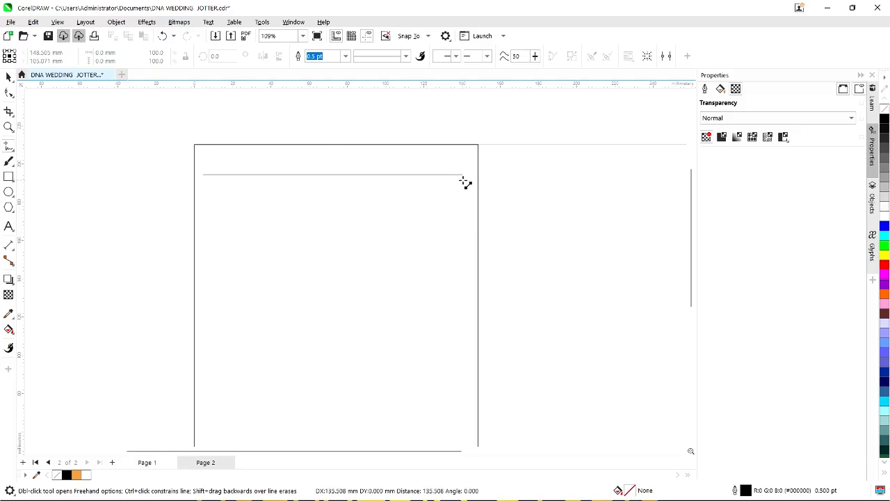
{"action": "left_click", "coordinate": [463, 179]}
{"action": "left_click", "coordinate": [8, 77]}
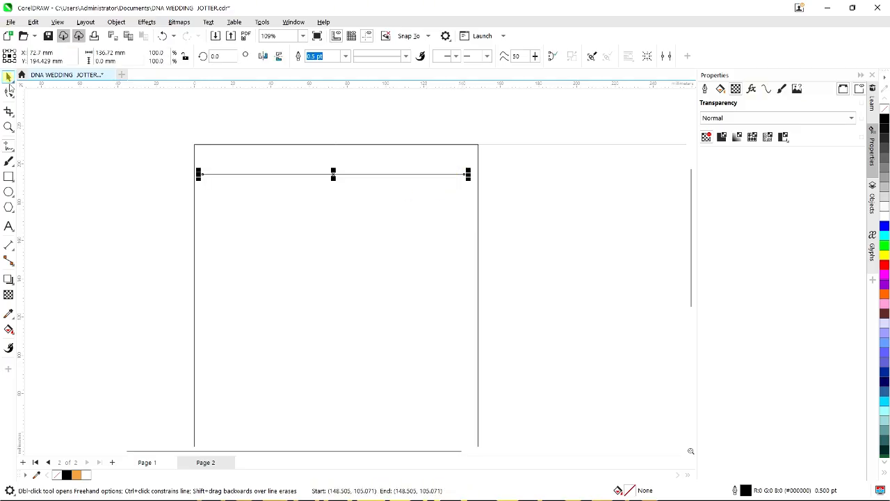
{"action": "scroll", "coordinate": [334, 174], "scroll_direction": "up", "scroll_amount": 1}
{"action": "left_click", "coordinate": [333, 175]}
{"action": "scroll", "coordinate": [331, 175], "scroll_direction": "up", "scroll_amount": 2}
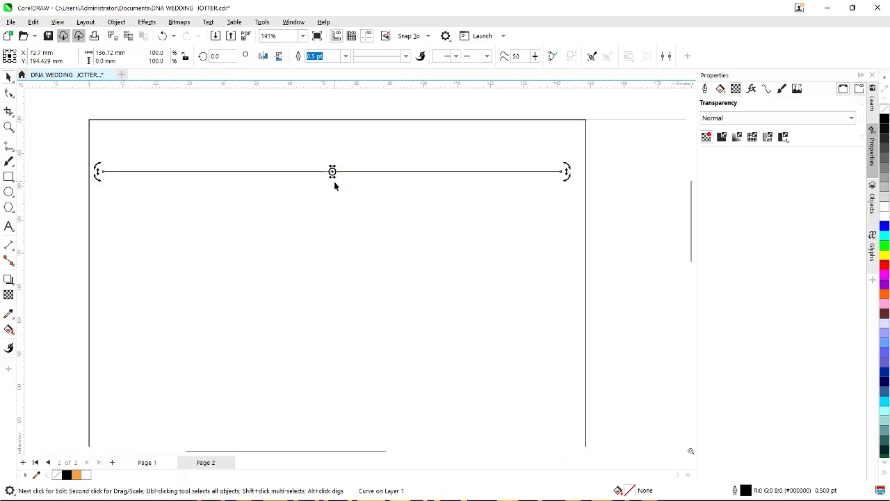
{"action": "left_click", "coordinate": [328, 156]}
{"action": "scroll", "coordinate": [329, 154], "scroll_direction": "up", "scroll_amount": 1}
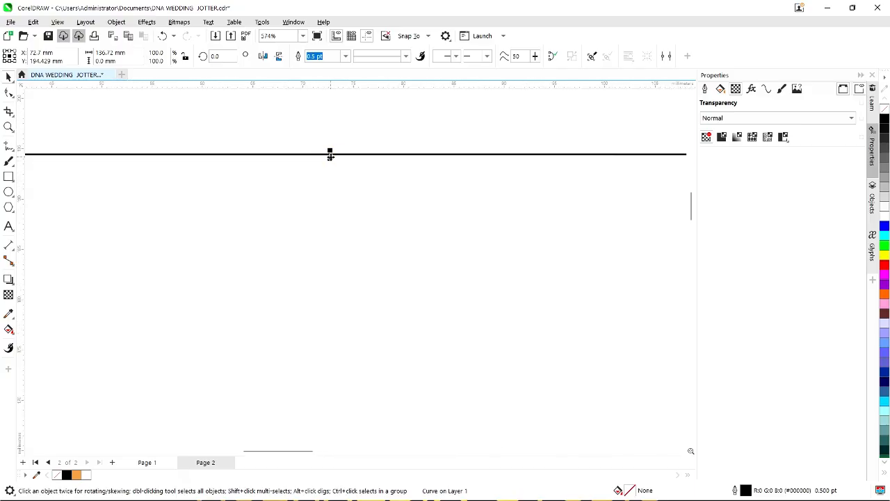
{"action": "left_click_drag", "start_coordinate": [329, 154], "coordinate": [335, 182]}
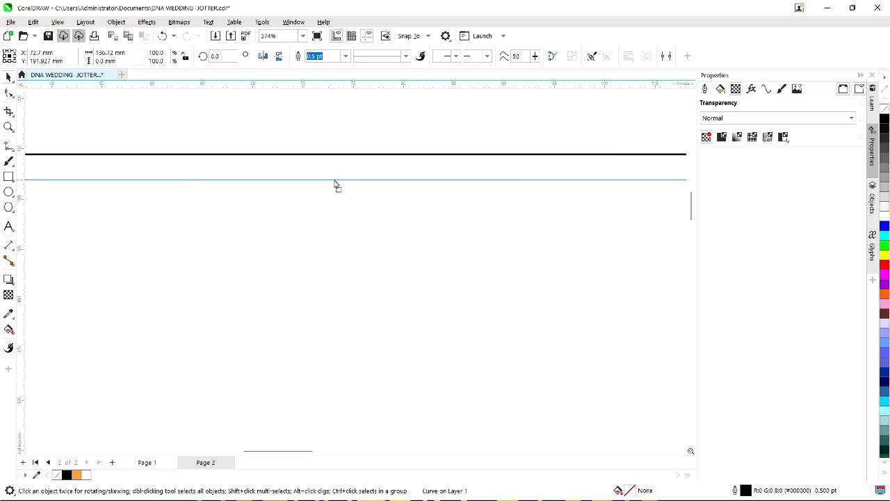
{"action": "left_click_drag", "start_coordinate": [334, 180], "coordinate": [334, 182]}
{"action": "scroll", "coordinate": [332, 182], "scroll_direction": "down", "scroll_amount": 10}
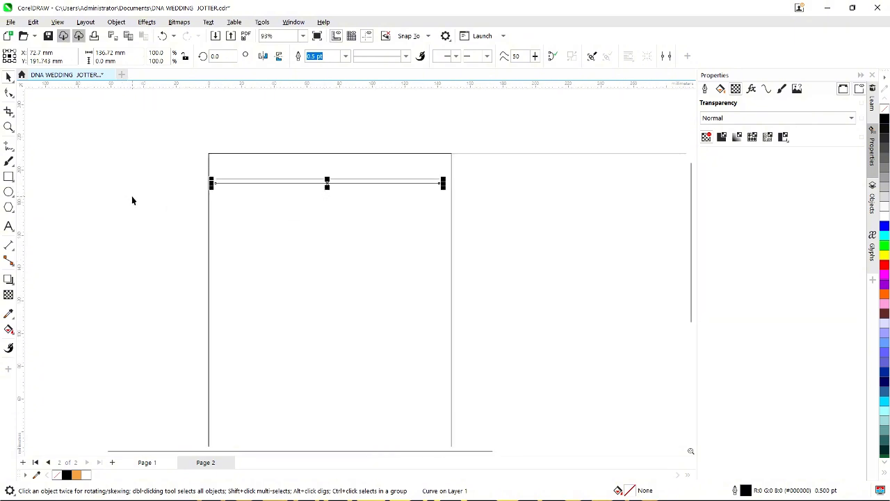
Duplicate the line, then delete the extra copies, keeping only the top one.
{"action": "key", "text": "ctrl+d"}
{"action": "key", "text": "ctrl+d"}
{"action": "key", "text": "ctrl+d"}
{"action": "key", "text": "ctrl+d"}
{"action": "key", "text": "ctrl+d"}
{"action": "key", "text": "ctrl+d"}
{"action": "key", "text": "ctrl+d"}
{"action": "key", "text": "ctrl+d"}
{"action": "key", "text": "ctrl+d"}
{"action": "key", "text": "ctrl+d"}
{"action": "key", "text": "ctrl+d"}
{"action": "key", "text": "ctrl+d"}
{"action": "key", "text": "ctrl+d"}
{"action": "key", "text": "ctrl+d"}
{"action": "key", "text": "ctrl+d"}
{"action": "key", "text": "ctrl+d"}
{"action": "key", "text": "ctrl+d"}
{"action": "key", "text": "ctrl+d"}
{"action": "key", "text": "ctrl+d"}
{"action": "key", "text": "ctrl+d"}
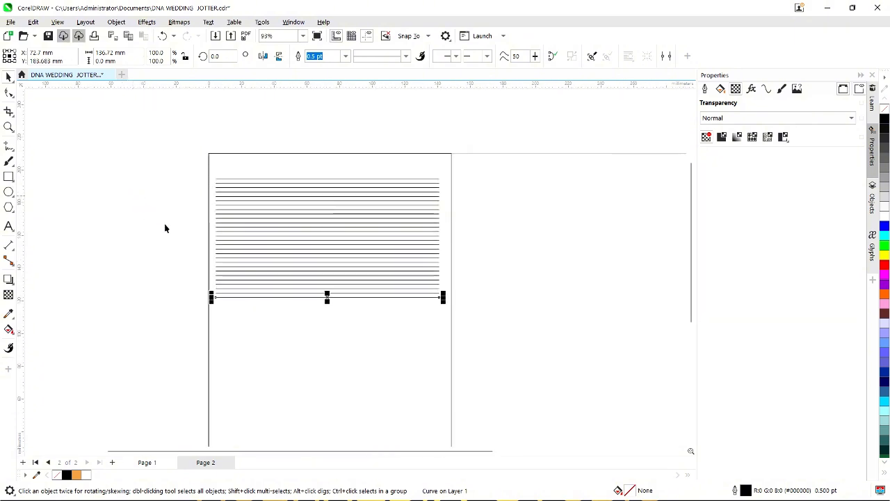
{"action": "scroll", "coordinate": [302, 209], "scroll_direction": "up", "scroll_amount": 4}
{"action": "scroll", "coordinate": [304, 209], "scroll_direction": "down", "scroll_amount": 4}
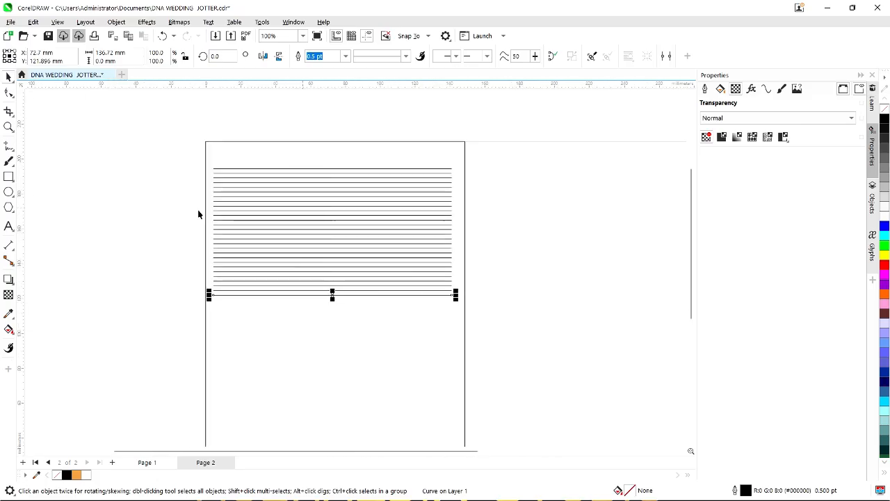
{"action": "left_click_drag", "start_coordinate": [175, 169], "coordinate": [470, 318]}
{"action": "key", "text": "Delete"}
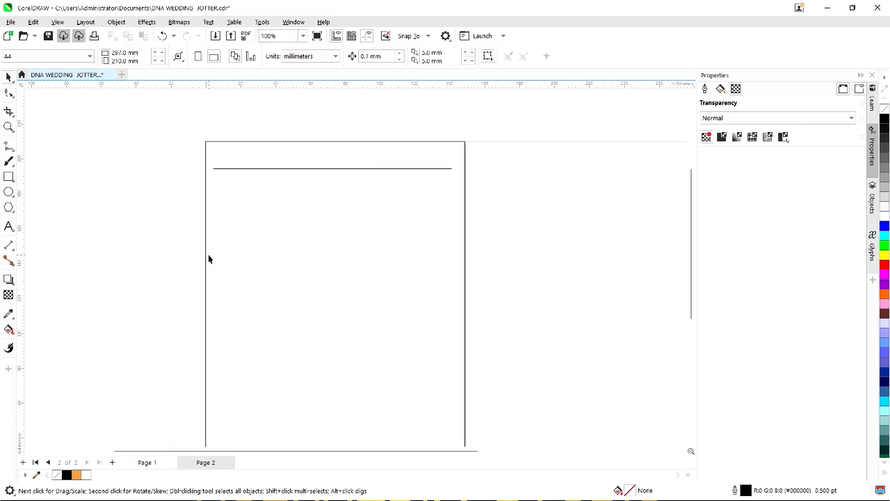
{"action": "scroll", "coordinate": [262, 176], "scroll_direction": "up", "scroll_amount": 1}
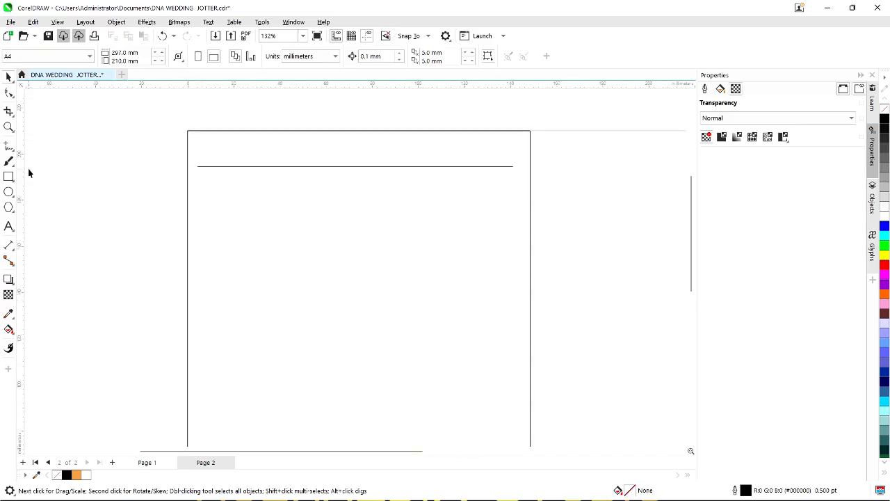
Draw a small tall rectangle on the top ruled line.
{"action": "left_click", "coordinate": [9, 177]}
{"action": "scroll", "coordinate": [214, 171], "scroll_direction": "up", "scroll_amount": 1}
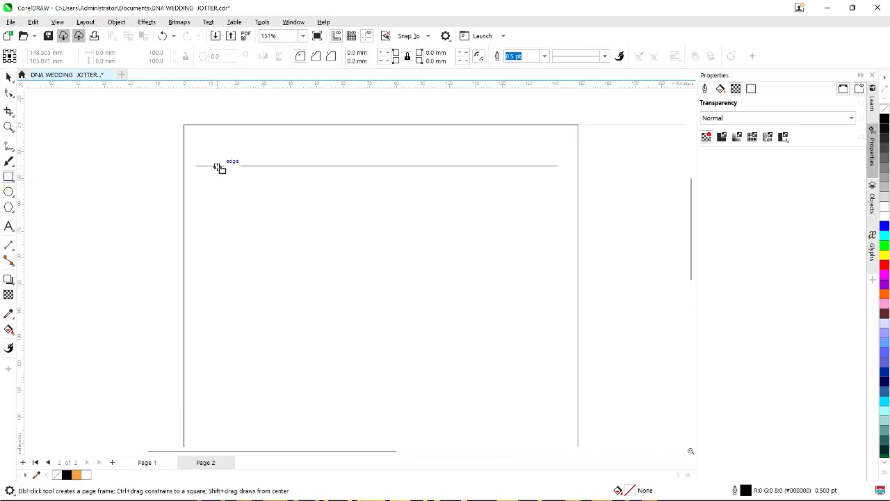
{"action": "left_click_drag", "start_coordinate": [217, 164], "coordinate": [220, 176]}
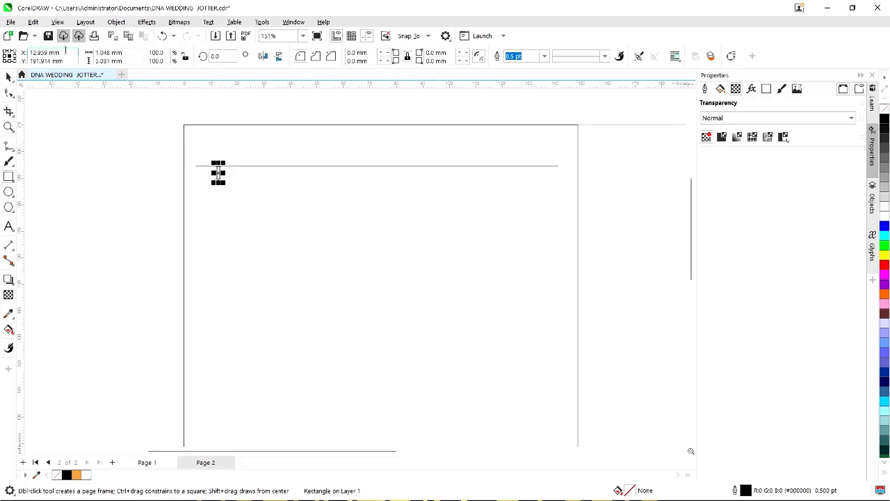
{"action": "left_click", "coordinate": [9, 76]}
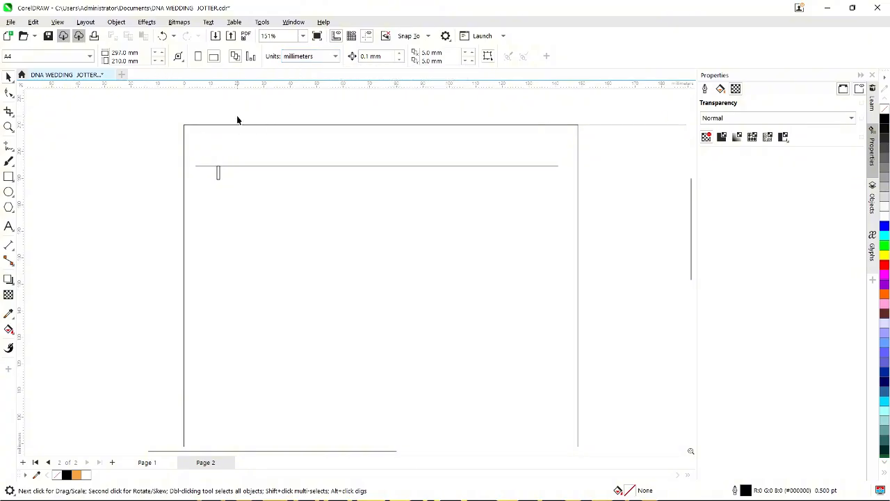
Switch document units to inches and set the rectangle's height (0.2, then 0.3 inches).
{"action": "scroll", "coordinate": [236, 120], "scroll_direction": "up", "scroll_amount": 1}
{"action": "left_click", "coordinate": [298, 58]}
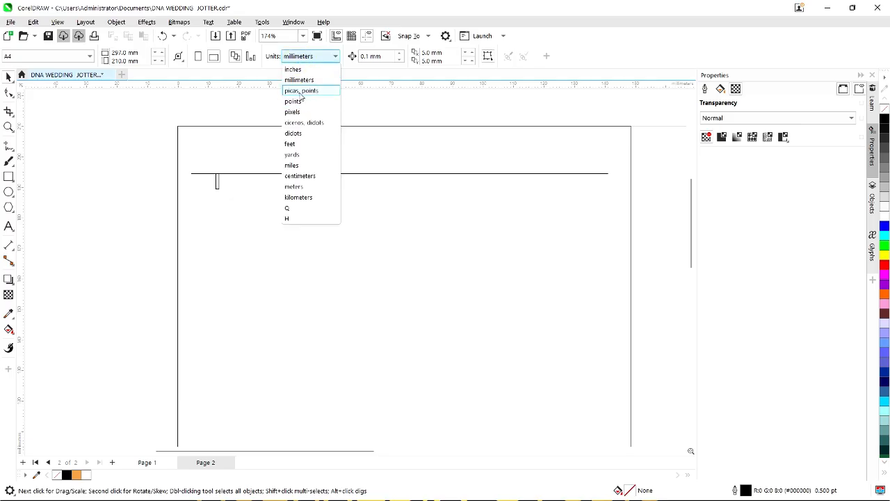
{"action": "left_click", "coordinate": [295, 70]}
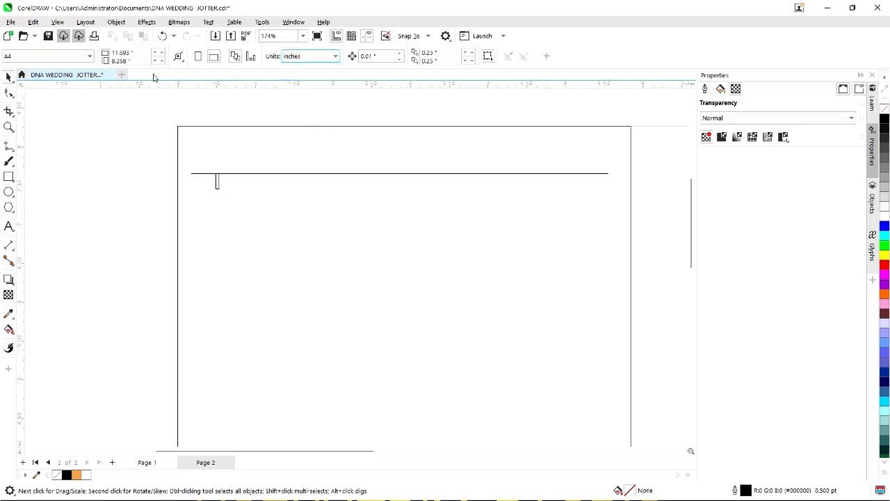
{"action": "left_click", "coordinate": [218, 182]}
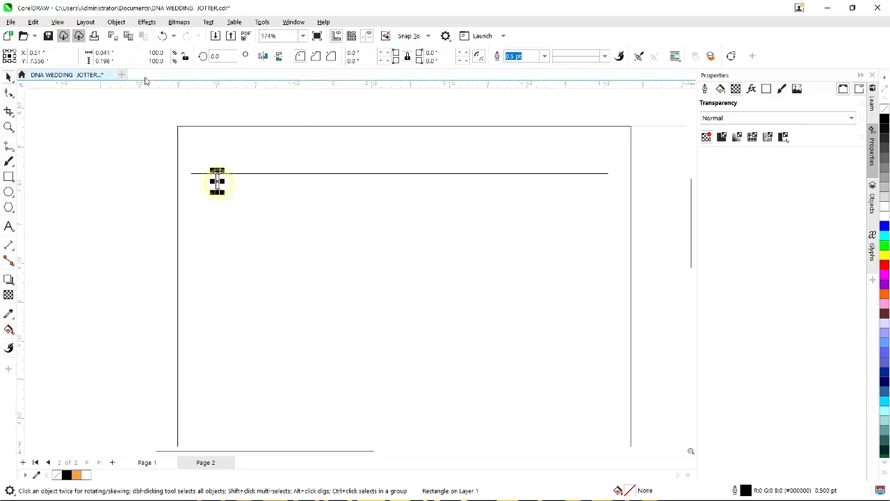
{"action": "left_click", "coordinate": [109, 61]}
{"action": "type", "text": "0"}
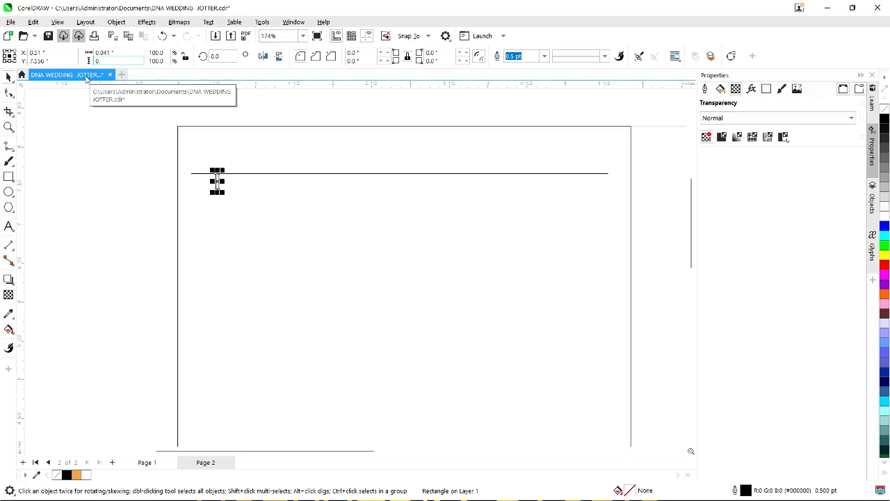
{"action": "type", "text": ".2"}
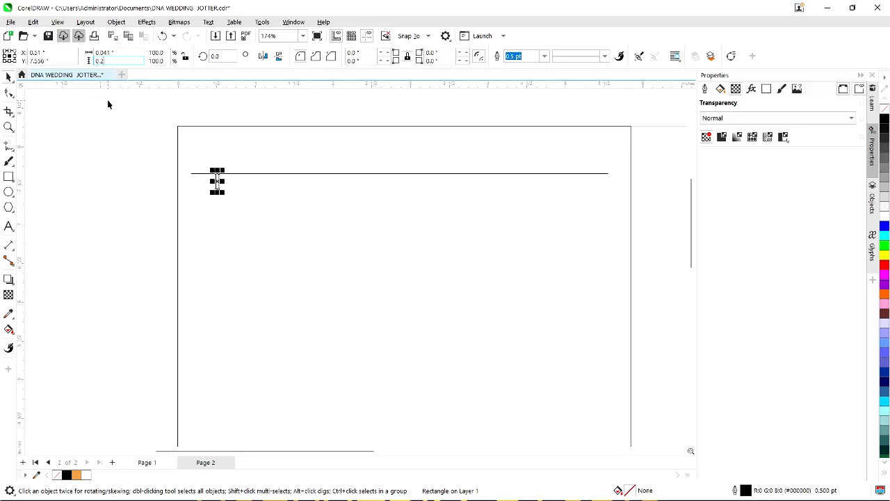
{"action": "key", "text": "Return"}
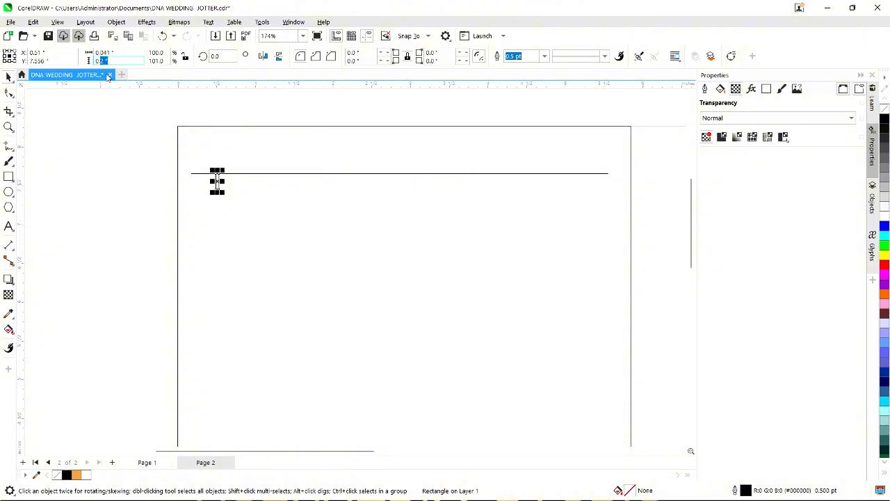
{"action": "key", "text": "Return"}
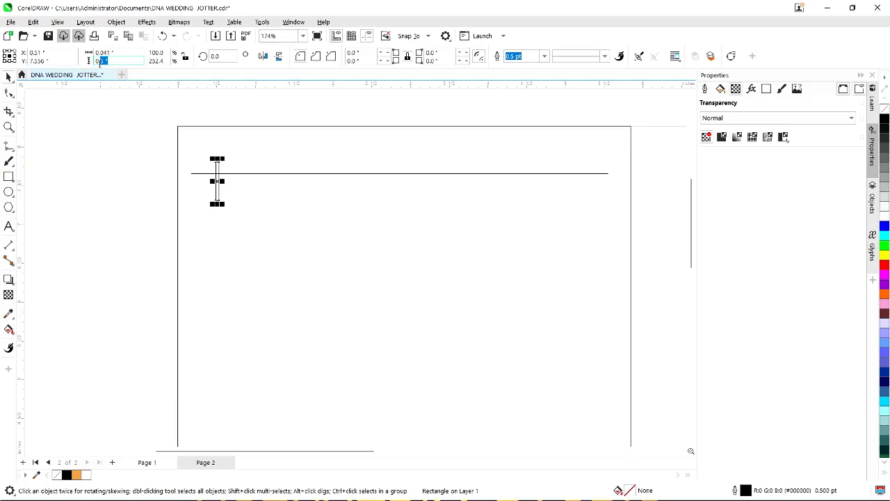
{"action": "type", "text": "0.3"}
{"action": "key", "text": "Return"}
Deselect the rectangle and select the ruled line.
{"action": "scroll", "coordinate": [252, 198], "scroll_direction": "up", "scroll_amount": 4}
{"action": "scroll", "coordinate": [262, 176], "scroll_direction": "up", "scroll_amount": 1}
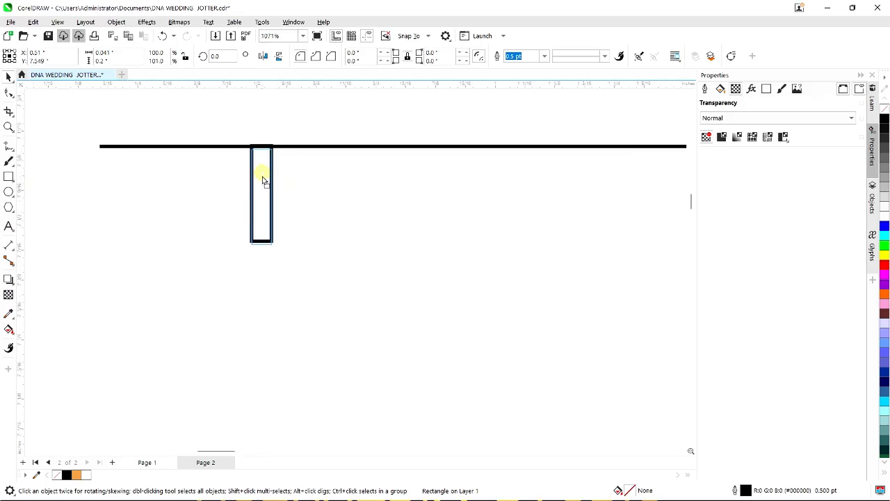
{"action": "scroll", "coordinate": [279, 226], "scroll_direction": "down", "scroll_amount": 4}
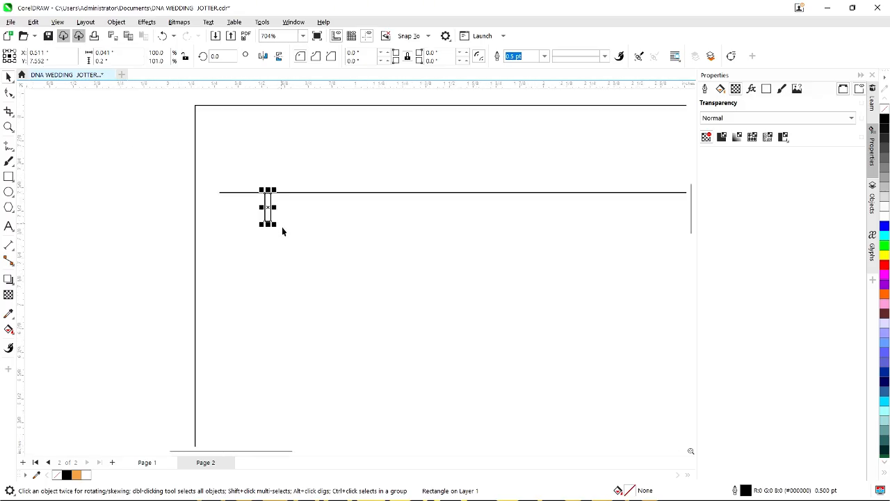
{"action": "left_click", "coordinate": [160, 198]}
{"action": "scroll", "coordinate": [229, 202], "scroll_direction": "down", "scroll_amount": 2}
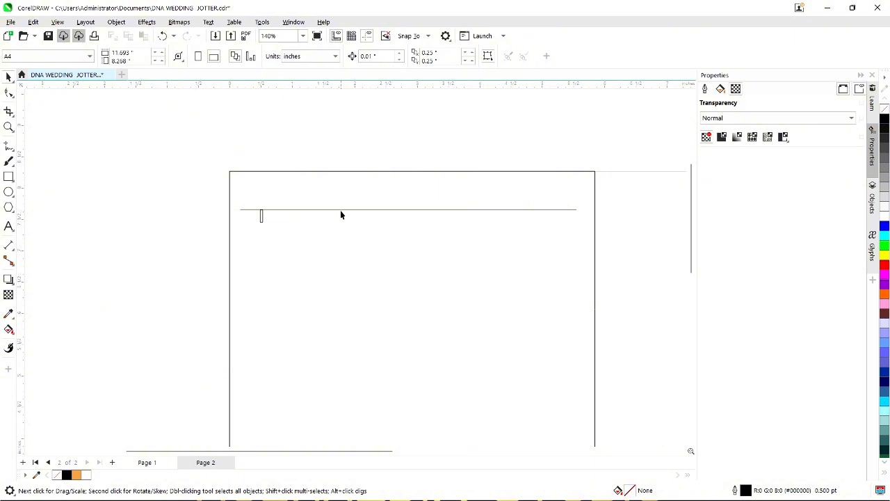
{"action": "left_click", "coordinate": [341, 209]}
{"action": "scroll", "coordinate": [411, 208], "scroll_direction": "up", "scroll_amount": 4}
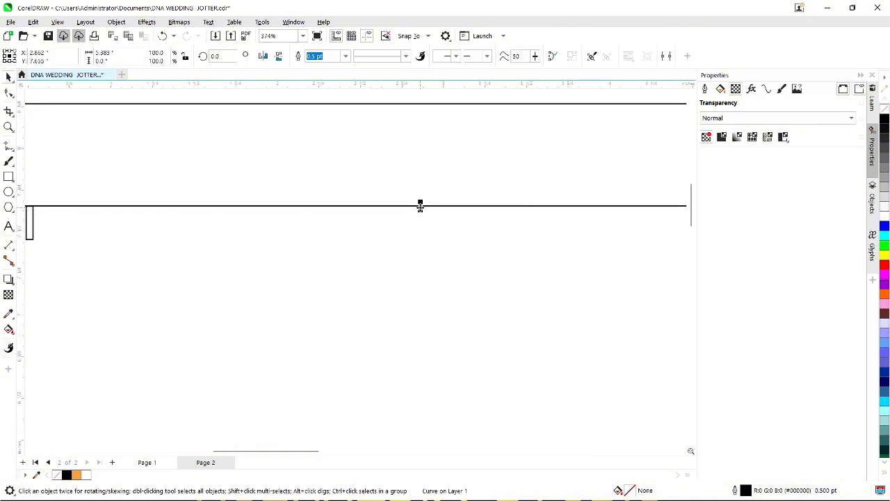
Copy the ruled line just below and repeat the copies down to the page bottom.
{"action": "scroll", "coordinate": [420, 206], "scroll_direction": "down", "scroll_amount": 1}
{"action": "left_click_drag", "start_coordinate": [420, 206], "coordinate": [421, 236]}
{"action": "scroll", "coordinate": [389, 211], "scroll_direction": "down", "scroll_amount": 5}
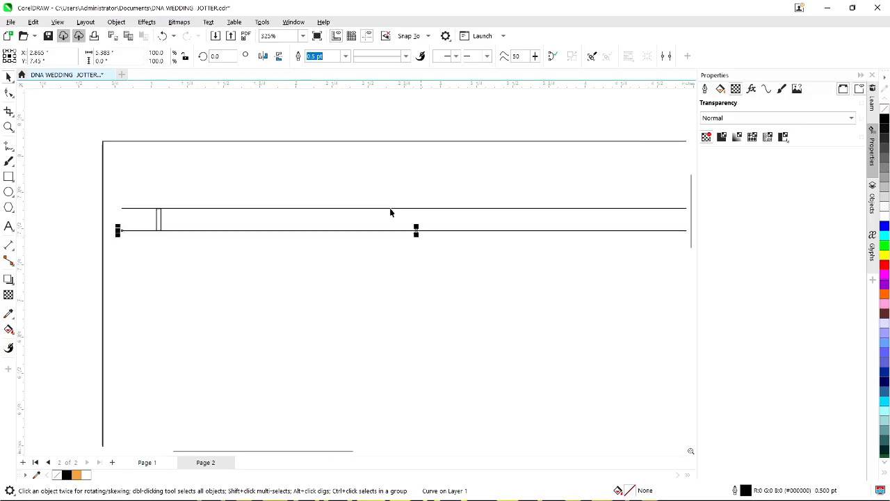
{"action": "key", "text": "ctrl+r"}
{"action": "key", "text": "ctrl+r"}
{"action": "key", "text": "ctrl+r"}
{"action": "key", "text": "ctrl+r"}
{"action": "key", "text": "ctrl+r"}
{"action": "key", "text": "ctrl+r"}
{"action": "key", "text": "ctrl+r"}
{"action": "key", "text": "ctrl+r"}
{"action": "key", "text": "ctrl+r"}
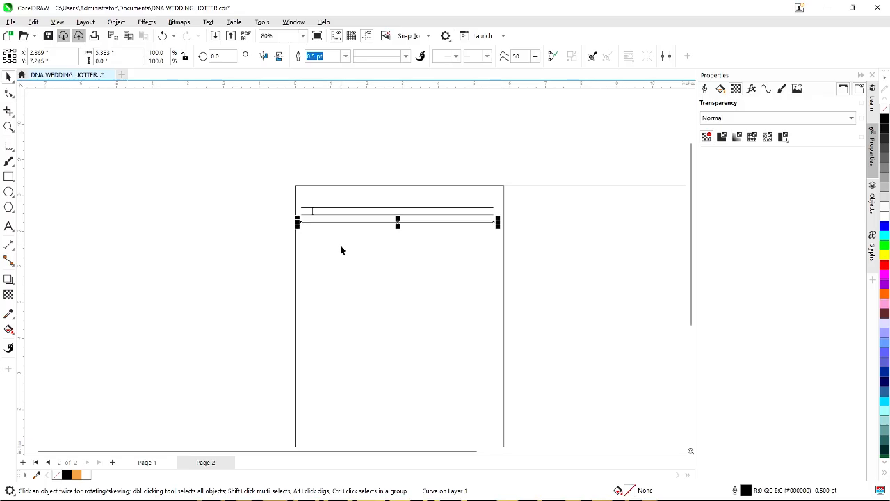
{"action": "key", "text": "ctrl+r"}
{"action": "key", "text": "ctrl+r"}
{"action": "key", "text": "ctrl+r"}
{"action": "key", "text": "ctrl+r"}
{"action": "key", "text": "ctrl+r"}
{"action": "key", "text": "ctrl+r"}
{"action": "key", "text": "ctrl+r"}
{"action": "key", "text": "ctrl+r"}
{"action": "key", "text": "ctrl+r"}
{"action": "key", "text": "ctrl+r"}
{"action": "key", "text": "ctrl+r"}
{"action": "key", "text": "ctrl+r"}
{"action": "key", "text": "ctrl+r"}
{"action": "key", "text": "ctrl+r"}
{"action": "key", "text": "ctrl+r"}
{"action": "key", "text": "ctrl+r"}
{"action": "key", "text": "ctrl+r"}
{"action": "key", "text": "ctrl+r"}
{"action": "key", "text": "ctrl+r"}
{"action": "key", "text": "ctrl+r"}
{"action": "scroll", "coordinate": [340, 178], "scroll_direction": "down", "scroll_amount": 4}
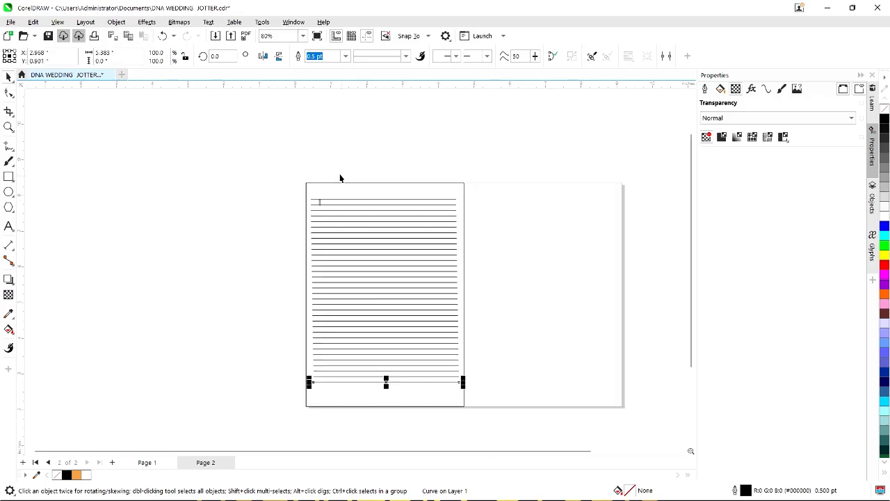
{"action": "scroll", "coordinate": [366, 306], "scroll_direction": "up", "scroll_amount": 4}
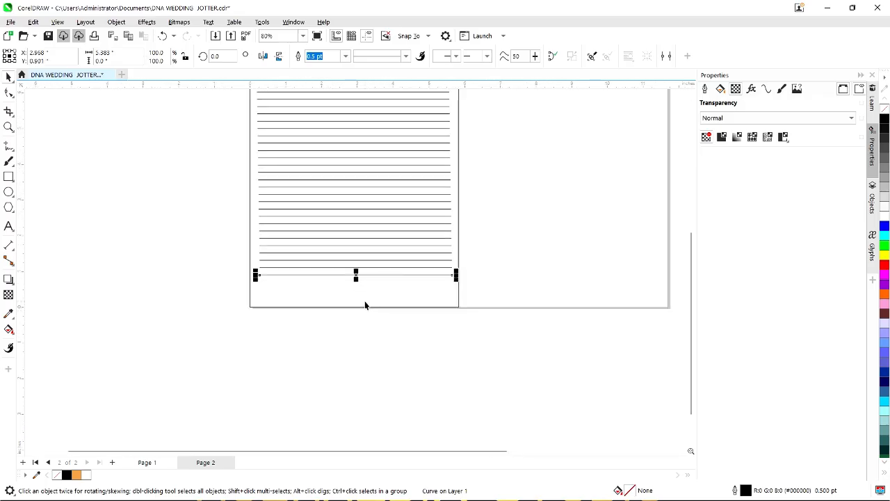
{"action": "key", "text": "ctrl+r"}
{"action": "key", "text": "ctrl+r"}
{"action": "key", "text": "ctrl+r"}
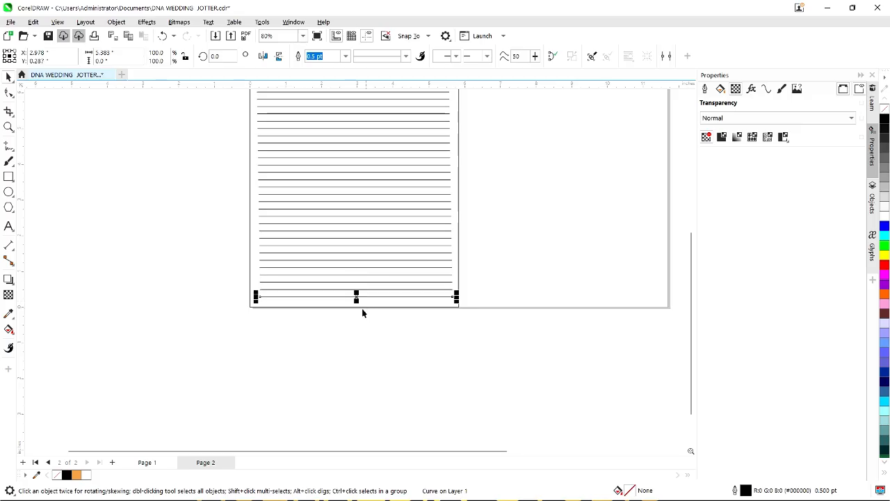
{"action": "scroll", "coordinate": [361, 311], "scroll_direction": "up", "scroll_amount": 2}
{"action": "scroll", "coordinate": [348, 348], "scroll_direction": "down", "scroll_amount": 4}
Delete the stray small rectangle at the top-left and clear the selection.
{"action": "left_click", "coordinate": [338, 352]}
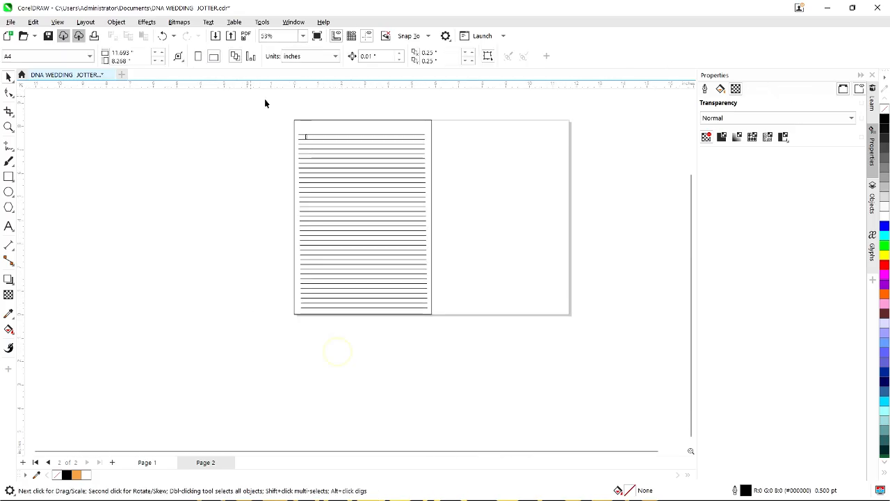
{"action": "left_click_drag", "start_coordinate": [336, 150], "coordinate": [312, 153]}
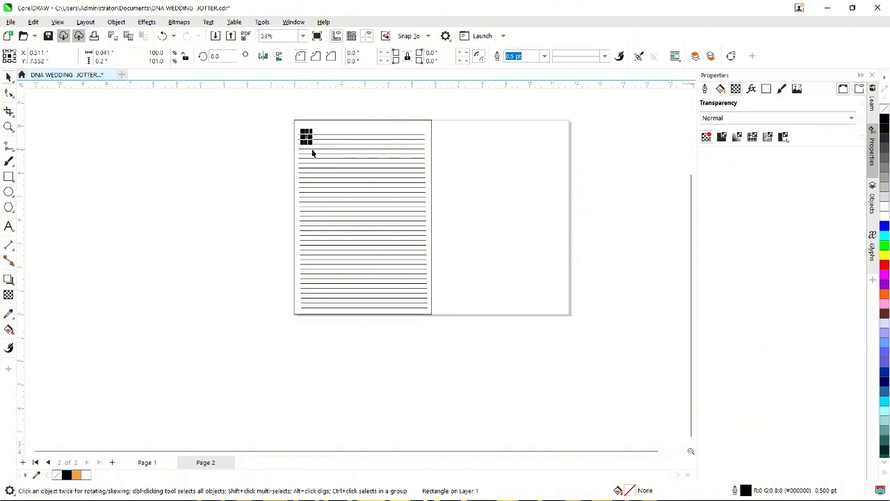
{"action": "key", "text": "Delete"}
{"action": "left_click", "coordinate": [236, 117]}
{"action": "scroll", "coordinate": [310, 148], "scroll_direction": "up", "scroll_amount": 3}
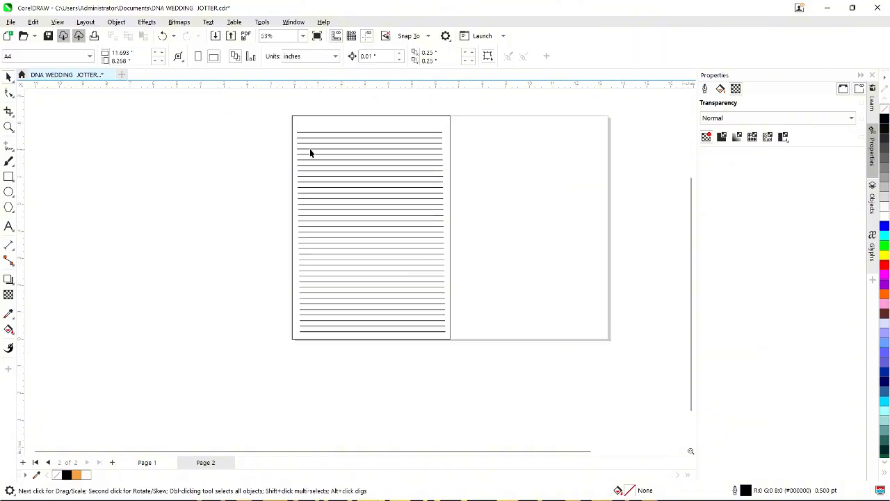
{"action": "scroll", "coordinate": [326, 132], "scroll_direction": "down", "scroll_amount": 3}
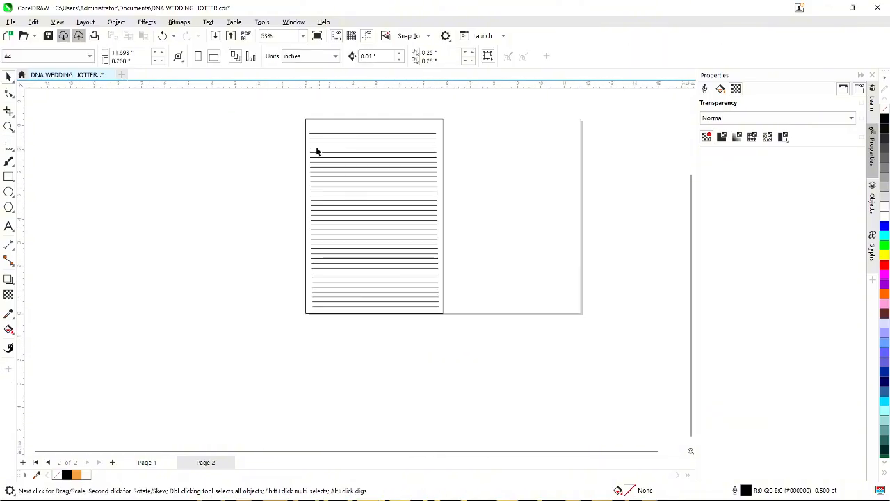
{"action": "left_click", "coordinate": [348, 122]}
{"action": "scroll", "coordinate": [375, 127], "scroll_direction": "up", "scroll_amount": 2}
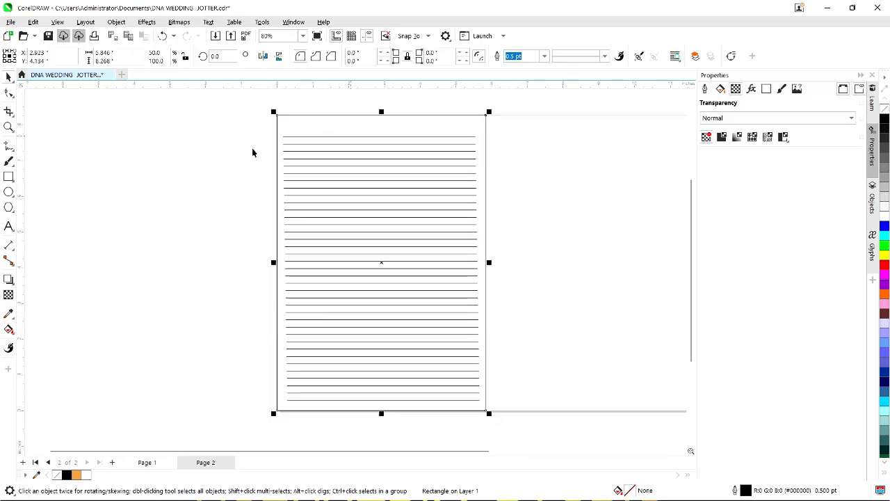
{"action": "left_click", "coordinate": [221, 143]}
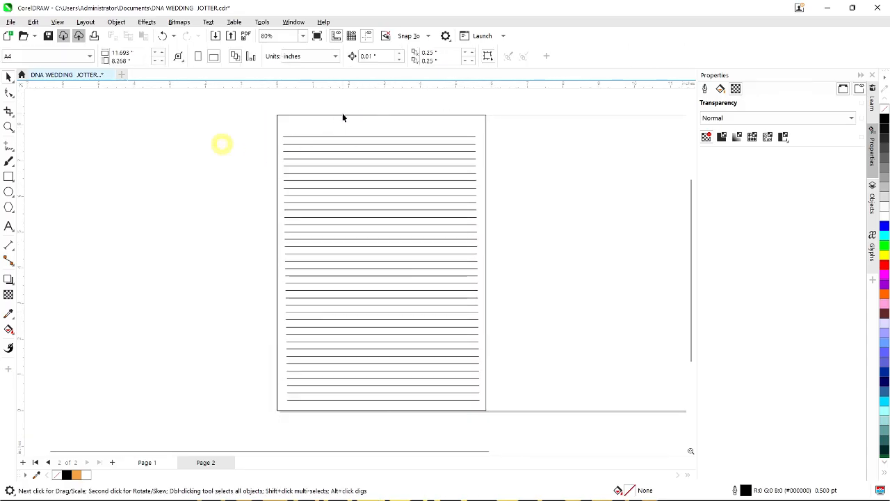
Paste the REEFAH DNA logo from page 1 at the top of page 2's ruled frame and fill it black.
{"action": "left_click", "coordinate": [149, 461]}
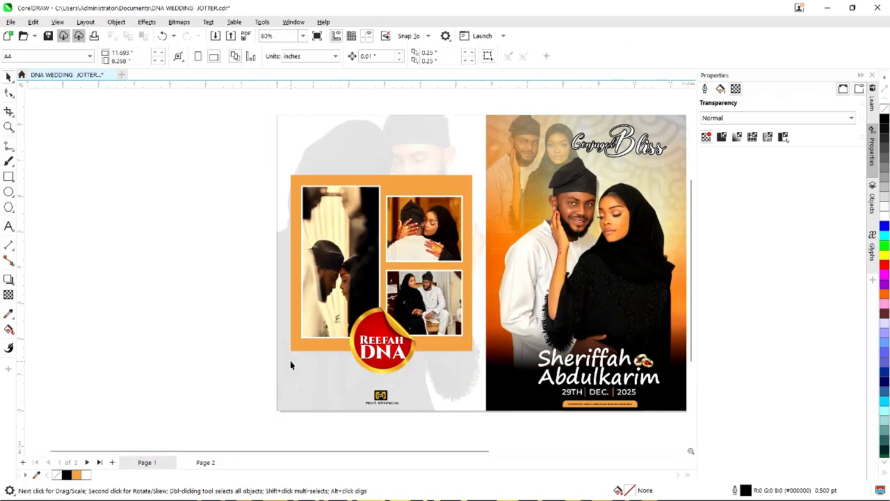
{"action": "left_click", "coordinate": [411, 368]}
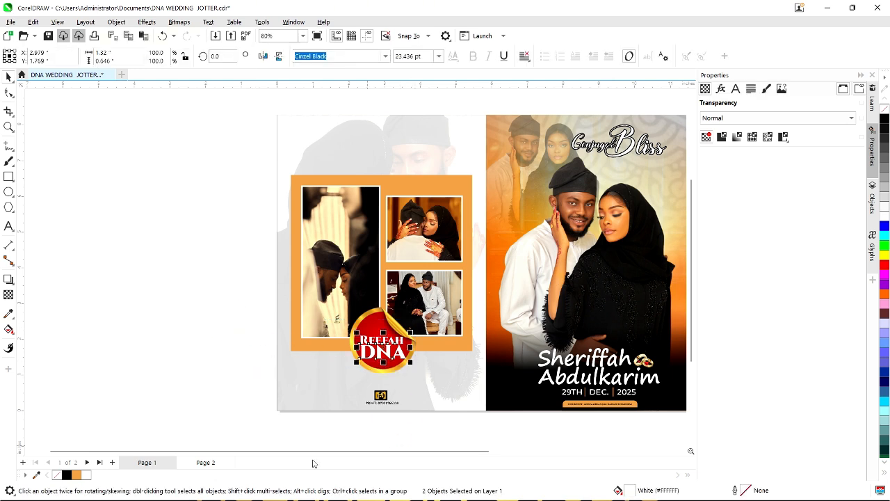
{"action": "left_click", "coordinate": [204, 462]}
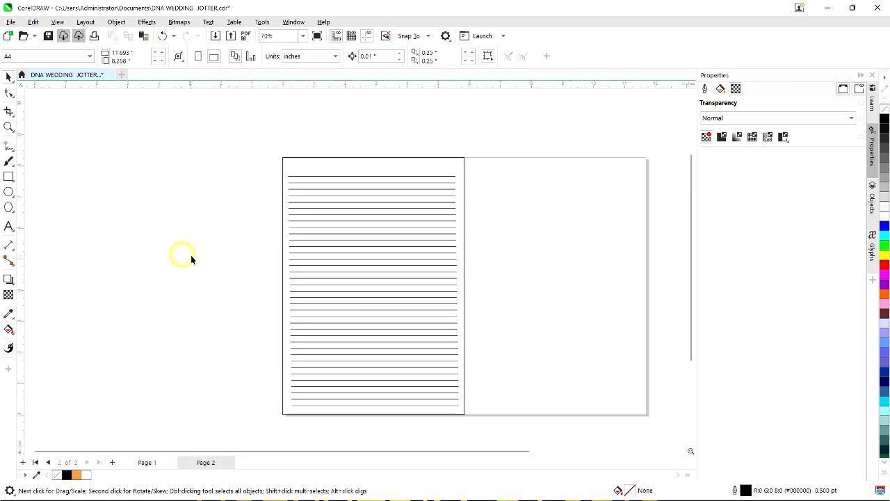
{"action": "key", "text": "ctrl+v"}
{"action": "scroll", "coordinate": [377, 367], "scroll_direction": "up", "scroll_amount": 2}
{"action": "left_click_drag", "start_coordinate": [380, 370], "coordinate": [384, 122]}
{"action": "scroll", "coordinate": [391, 137], "scroll_direction": "up", "scroll_amount": 2}
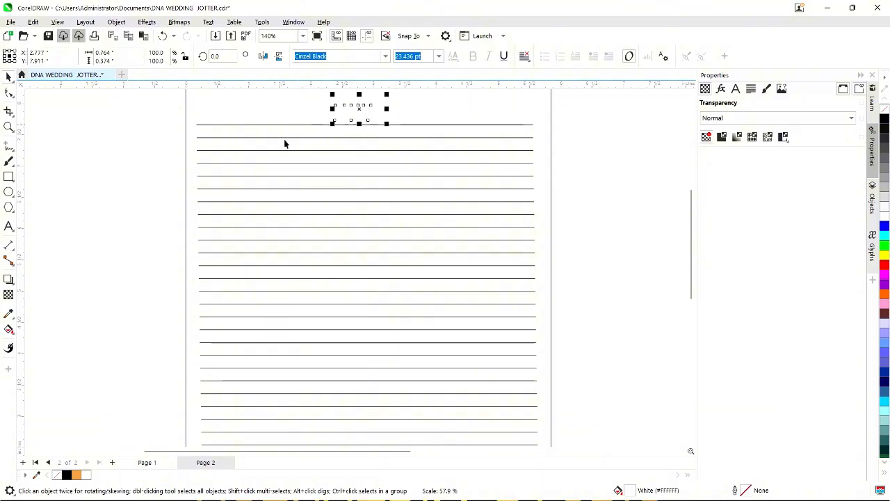
{"action": "scroll", "coordinate": [329, 167], "scroll_direction": "down", "scroll_amount": 1}
{"action": "scroll", "coordinate": [329, 167], "scroll_direction": "down", "scroll_amount": 1}
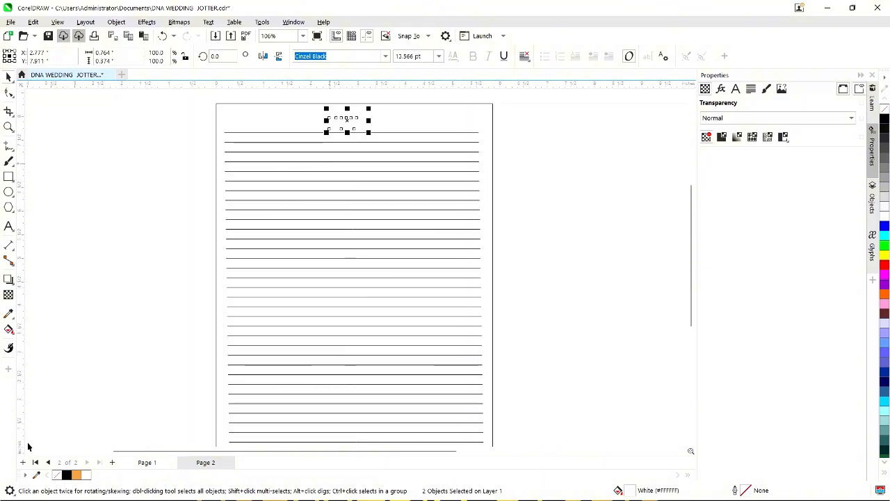
{"action": "left_click", "coordinate": [66, 475]}
{"action": "left_click", "coordinate": [92, 349]}
{"action": "scroll", "coordinate": [352, 139], "scroll_direction": "up", "scroll_amount": 1}
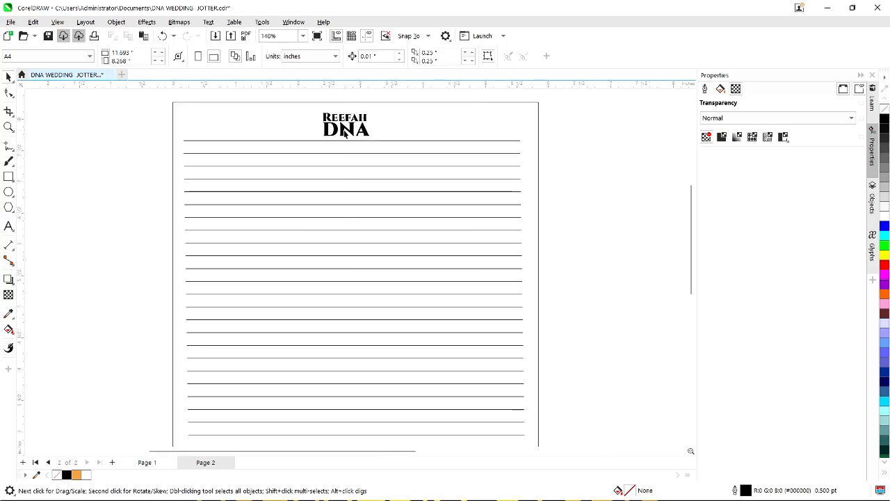
Duplicate the DNA text, retype it as a stacked 20 / 25, and place it beside REEFAH DNA.
{"action": "left_click_drag", "start_coordinate": [345, 131], "coordinate": [394, 125]}
{"action": "right_click", "coordinate": [394, 125]}
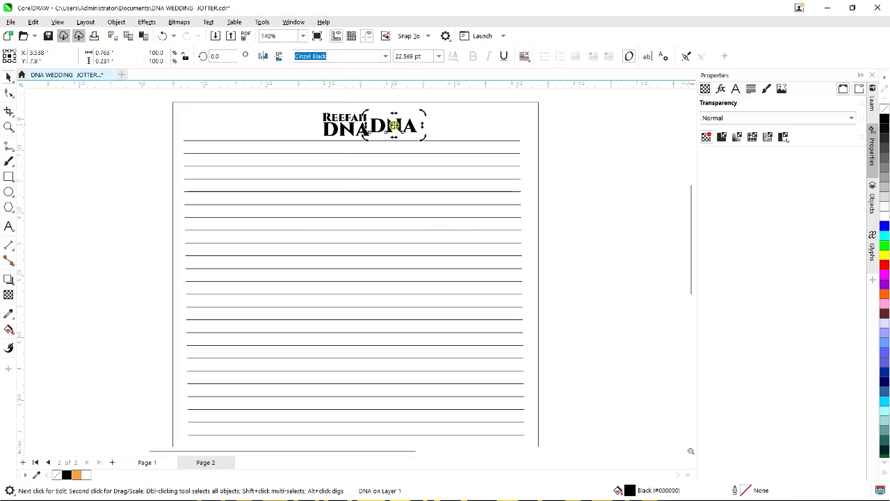
{"action": "left_click", "coordinate": [394, 125]}
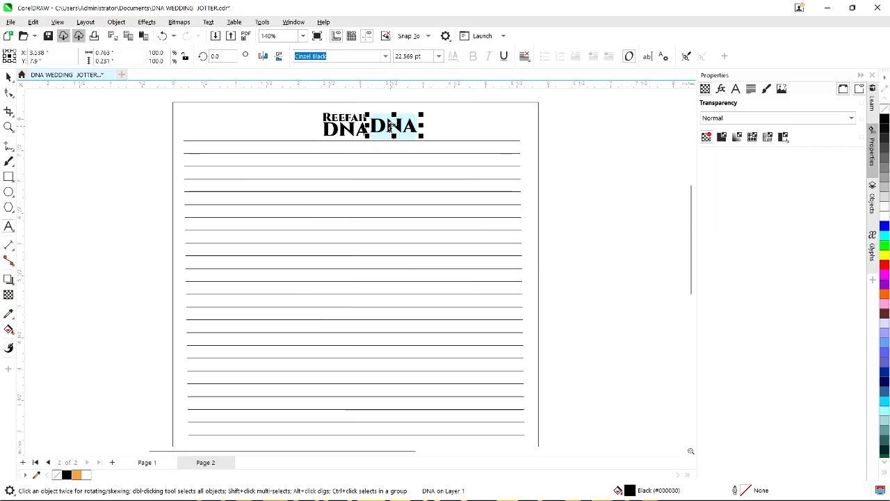
{"action": "double_click", "coordinate": [391, 126]}
{"action": "type", "text": "20"}
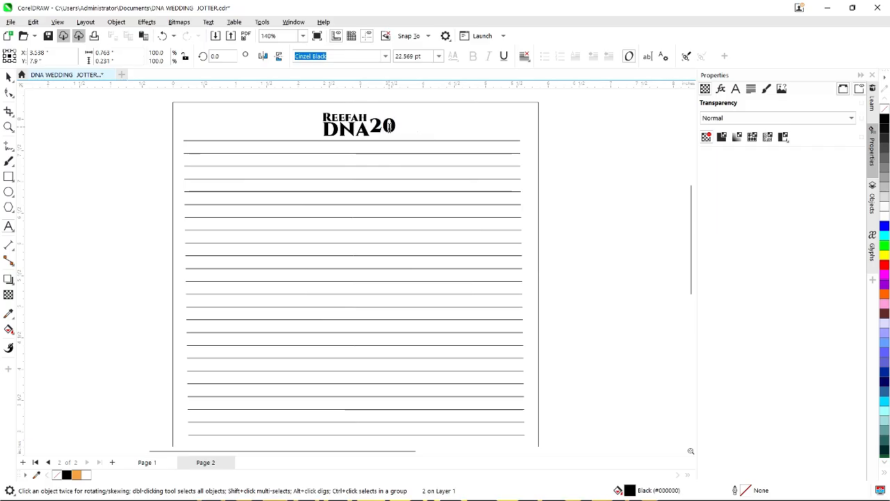
{"action": "key", "text": "Return"}
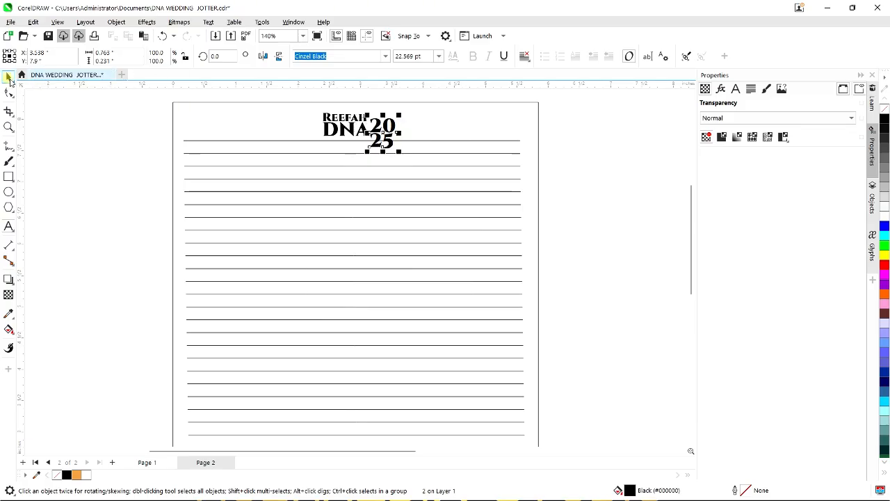
{"action": "scroll", "coordinate": [414, 133], "scroll_direction": "up", "scroll_amount": 2}
{"action": "left_click_drag", "start_coordinate": [376, 129], "coordinate": [379, 121]}
Select the whole REEFAH DNA 2025 header and scale it down slightly.
{"action": "scroll", "coordinate": [379, 121], "scroll_direction": "down", "scroll_amount": 3}
{"action": "left_click", "coordinate": [147, 144]}
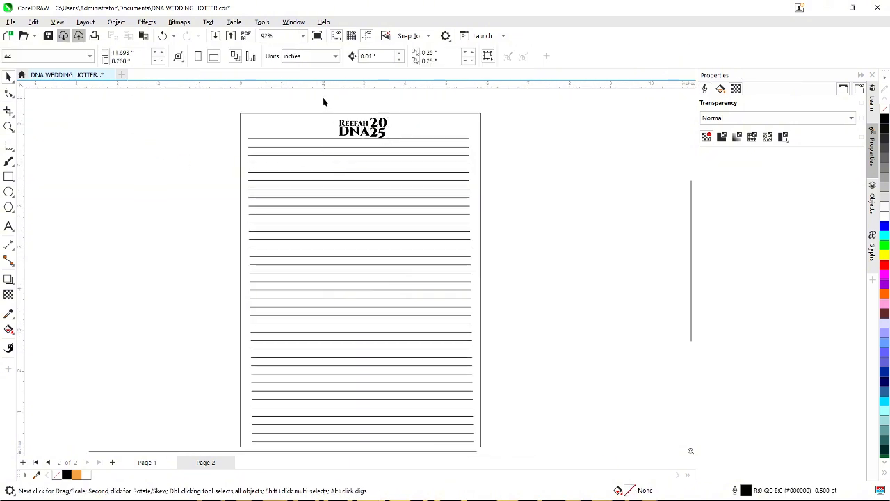
{"action": "left_click_drag", "start_coordinate": [324, 97], "coordinate": [413, 149]}
{"action": "scroll", "coordinate": [395, 109], "scroll_direction": "up", "scroll_amount": 3}
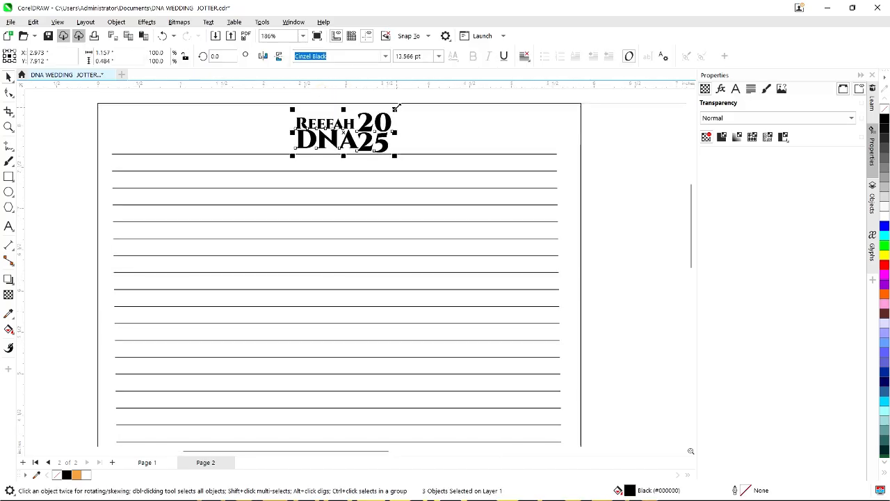
{"action": "left_click_drag", "start_coordinate": [396, 108], "coordinate": [393, 109]}
{"action": "scroll", "coordinate": [417, 156], "scroll_direction": "down", "scroll_amount": 2}
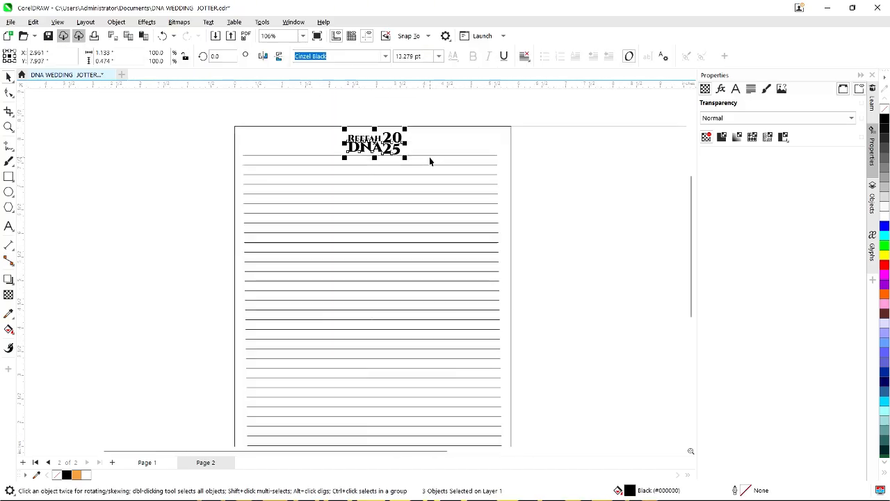
Shorten the bottom ruled line from its right end to leave room for text.
{"action": "left_click", "coordinate": [227, 201]}
{"action": "scroll", "coordinate": [338, 136], "scroll_direction": "down", "scroll_amount": 2}
{"action": "scroll", "coordinate": [345, 333], "scroll_direction": "up", "scroll_amount": 3}
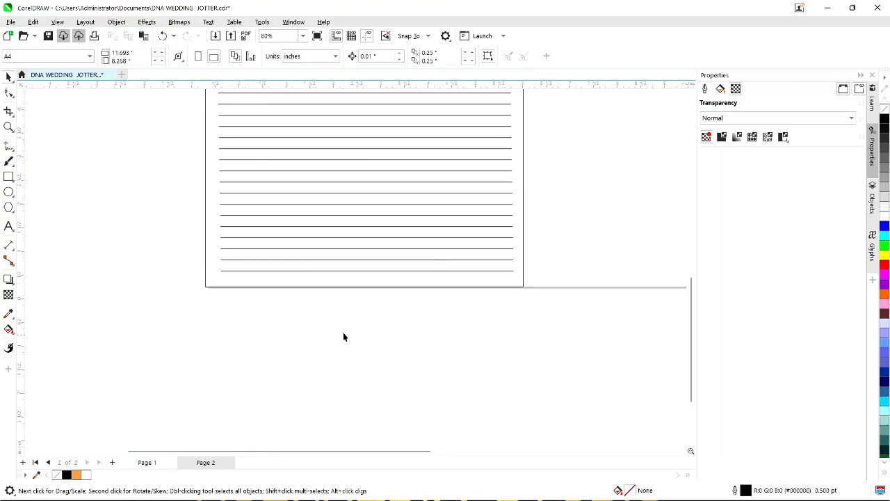
{"action": "scroll", "coordinate": [342, 289], "scroll_direction": "down", "scroll_amount": 1}
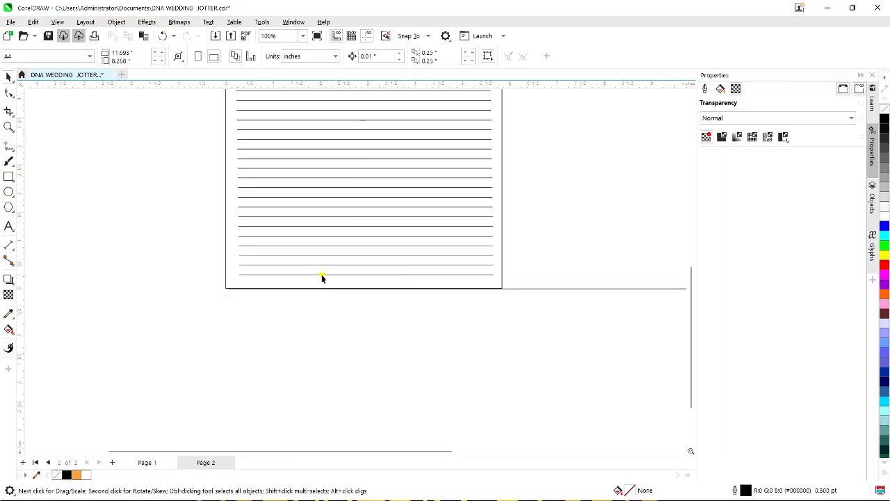
{"action": "left_click", "coordinate": [321, 274]}
{"action": "scroll", "coordinate": [486, 275], "scroll_direction": "up", "scroll_amount": 1}
{"action": "left_click_drag", "start_coordinate": [502, 275], "coordinate": [366, 274]}
{"action": "left_click", "coordinate": [387, 308]}
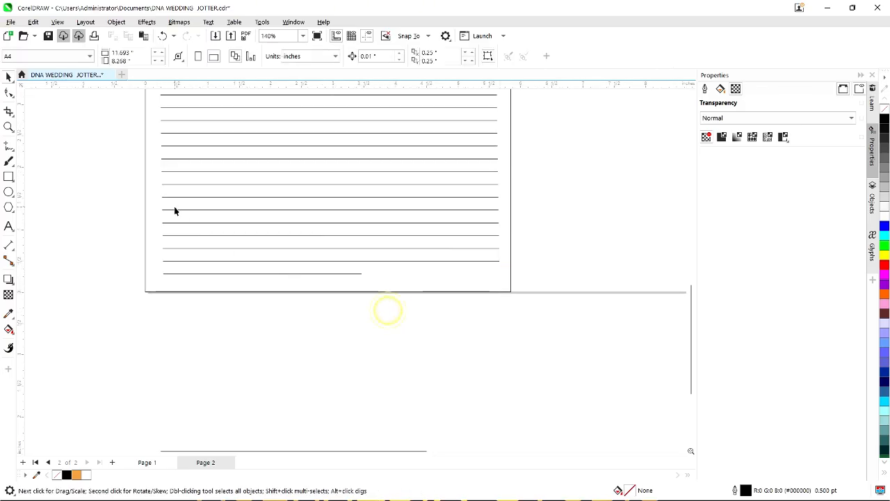
{"action": "scroll", "coordinate": [46, 293], "scroll_direction": "down", "scroll_amount": 1}
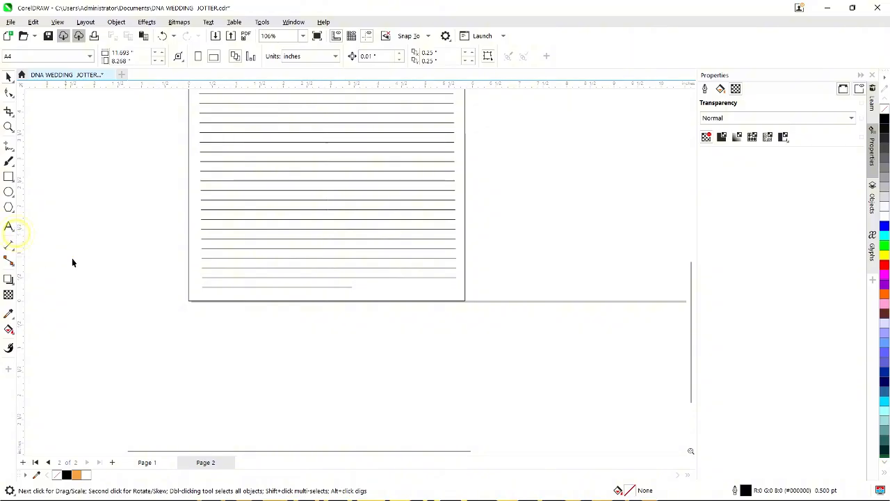
{"action": "scroll", "coordinate": [351, 300], "scroll_direction": "up", "scroll_amount": 1}
Type 'Congratulations' beside the shortened bottom line, correcting the typo.
{"action": "left_click", "coordinate": [9, 226]}
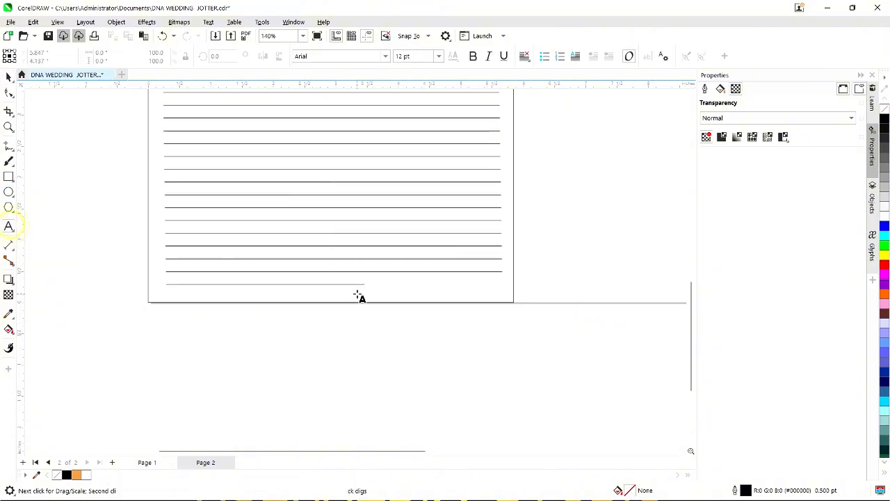
{"action": "left_click", "coordinate": [372, 281]}
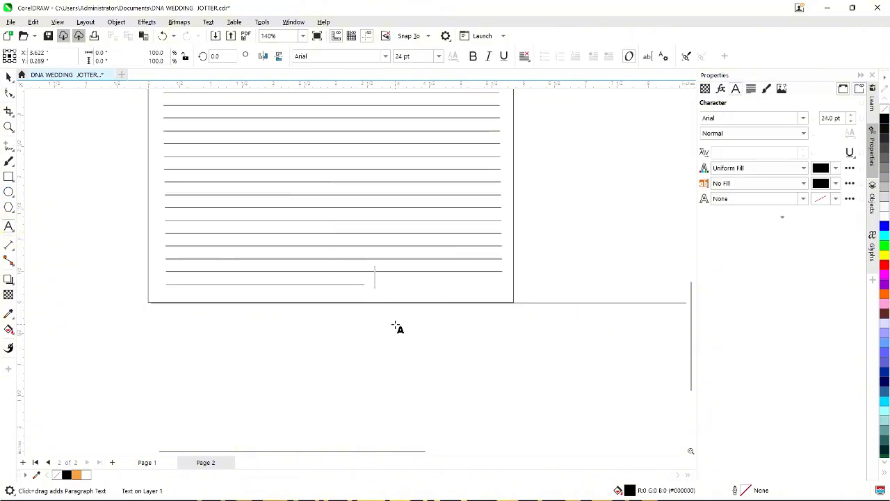
{"action": "type", "text": "Congra"}
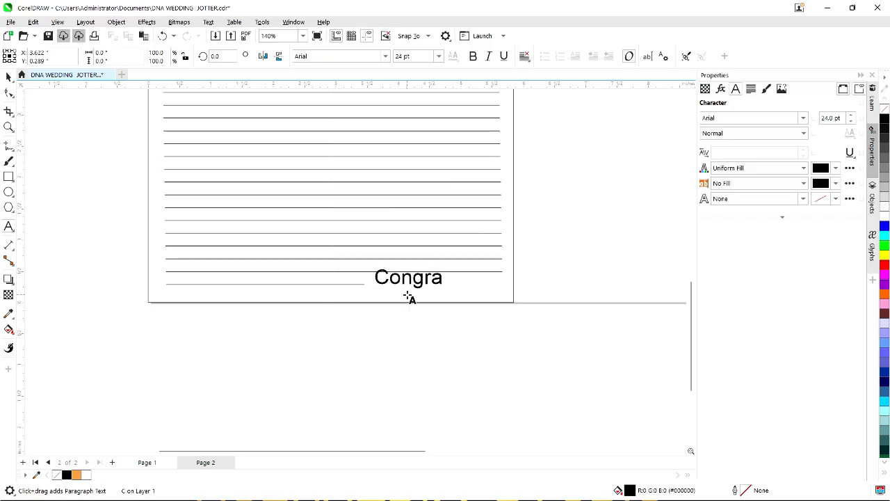
{"action": "key", "text": "BackSpace"}
{"action": "key", "text": "BackSpace"}
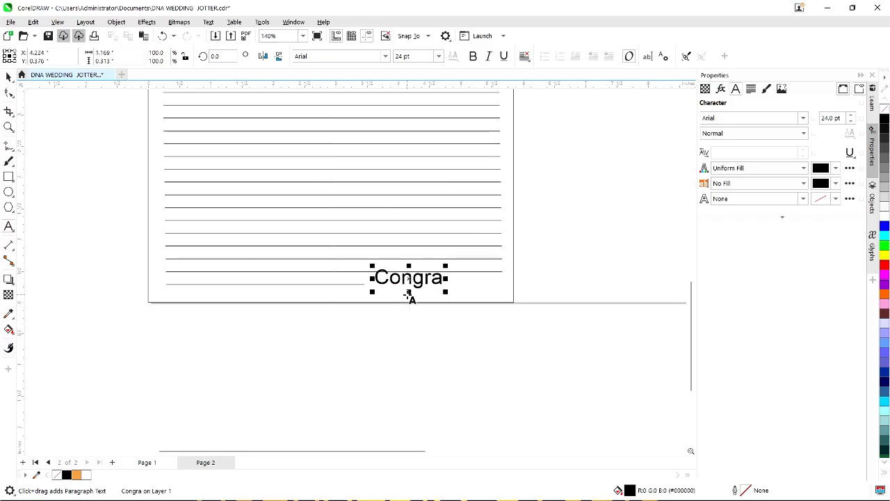
{"action": "type", "text": "tulations"}
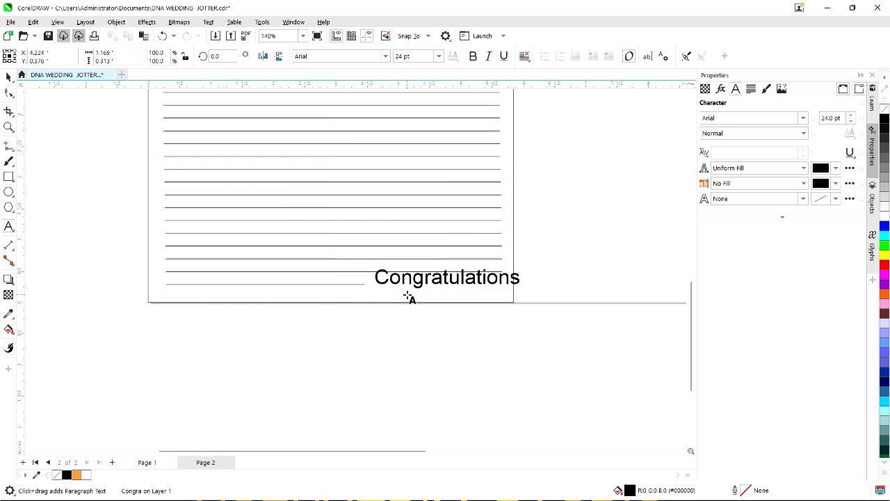
{"action": "key", "text": "Escape"}
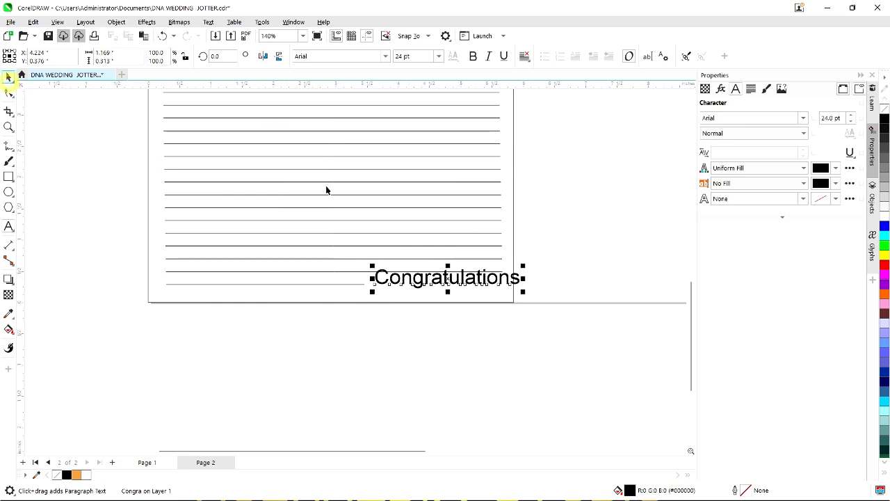
Scale Congratulations down slightly and nudge it left and down onto the line.
{"action": "scroll", "coordinate": [508, 247], "scroll_direction": "up", "scroll_amount": 2}
{"action": "left_click_drag", "start_coordinate": [533, 281], "coordinate": [473, 285]}
{"action": "scroll", "coordinate": [480, 280], "scroll_direction": "up", "scroll_amount": 2}
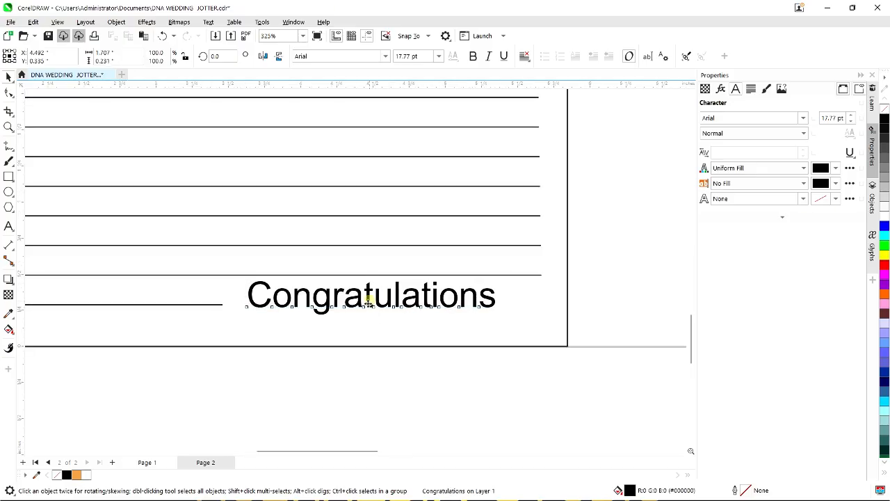
{"action": "left_click_drag", "start_coordinate": [368, 304], "coordinate": [357, 309]}
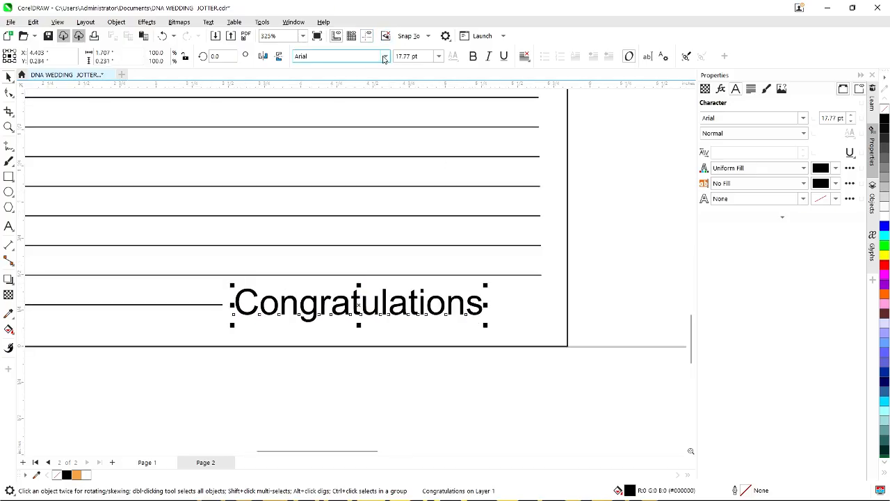
Try the Majestic personal use font, then set Congratulations in Enjelina Demo.
{"action": "left_click", "coordinate": [384, 59]}
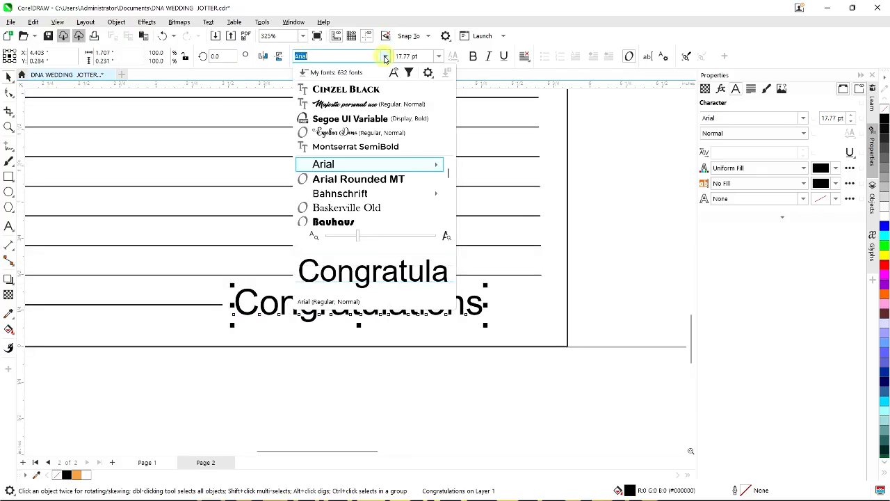
{"action": "left_click", "coordinate": [361, 106]}
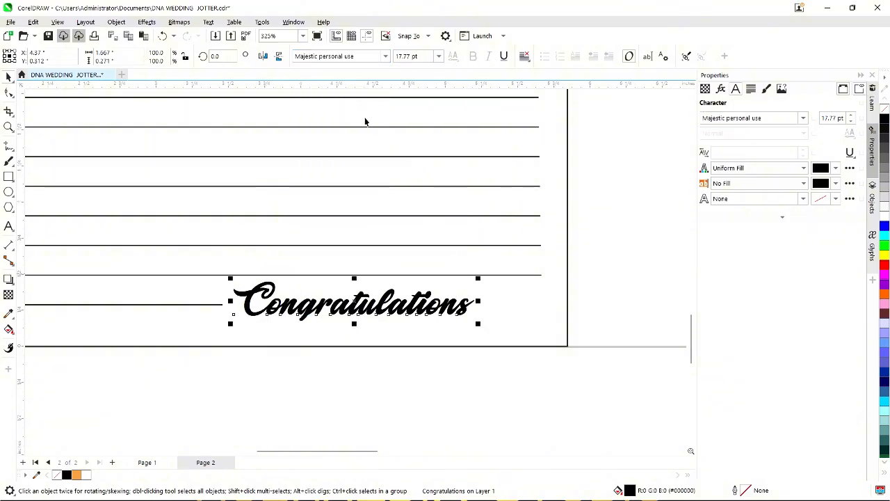
{"action": "left_click", "coordinate": [385, 58]}
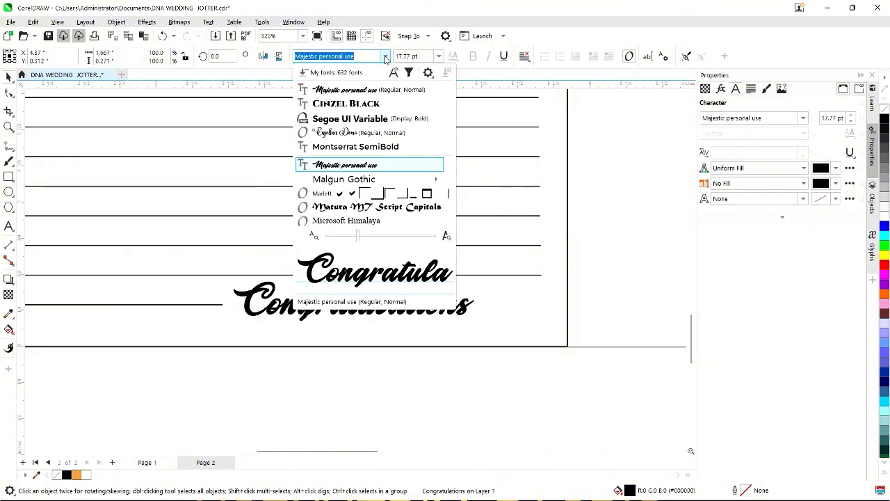
{"action": "left_click", "coordinate": [370, 131]}
{"action": "scroll", "coordinate": [466, 386], "scroll_direction": "down", "scroll_amount": 3}
{"action": "left_click", "coordinate": [466, 384]}
Move Congratulations left along the bottom ruled line.
{"action": "scroll", "coordinate": [466, 384], "scroll_direction": "down", "scroll_amount": 3}
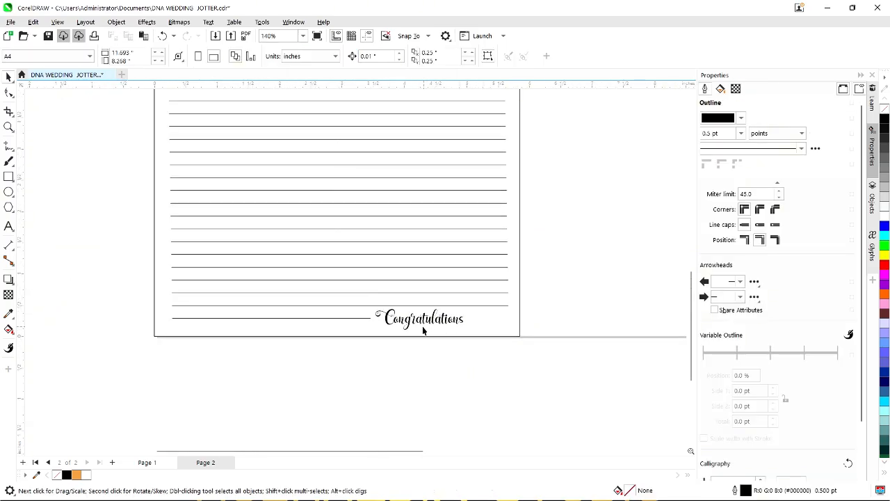
{"action": "scroll", "coordinate": [424, 330], "scroll_direction": "up", "scroll_amount": 3}
{"action": "scroll", "coordinate": [463, 330], "scroll_direction": "down", "scroll_amount": 5}
{"action": "scroll", "coordinate": [456, 328], "scroll_direction": "up", "scroll_amount": 2}
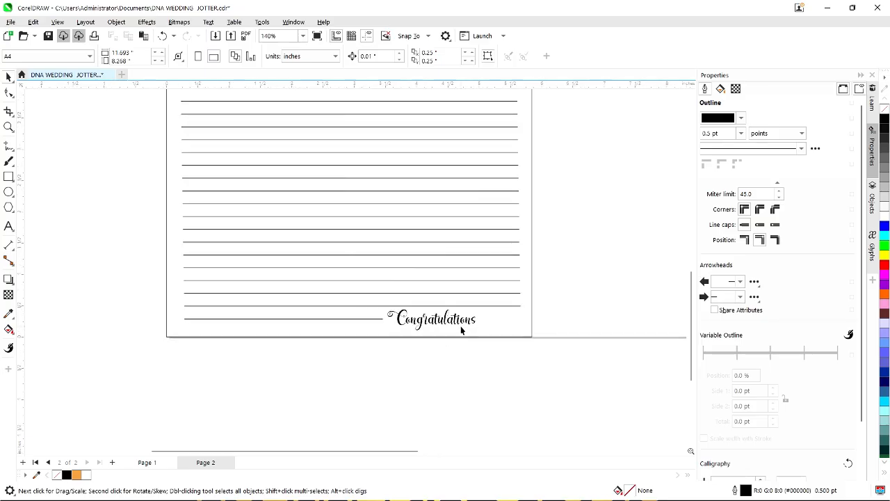
{"action": "scroll", "coordinate": [461, 330], "scroll_direction": "up", "scroll_amount": 2}
{"action": "left_click", "coordinate": [475, 324]}
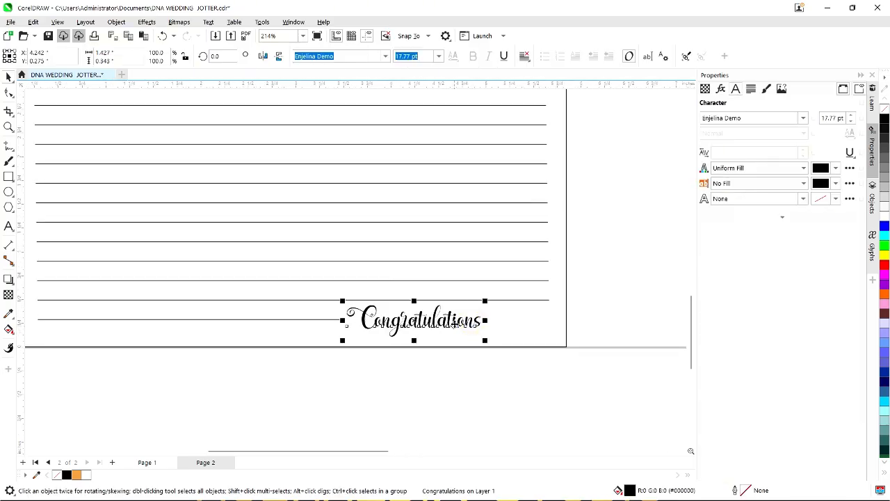
{"action": "left_click_drag", "start_coordinate": [458, 332], "coordinate": [297, 331]}
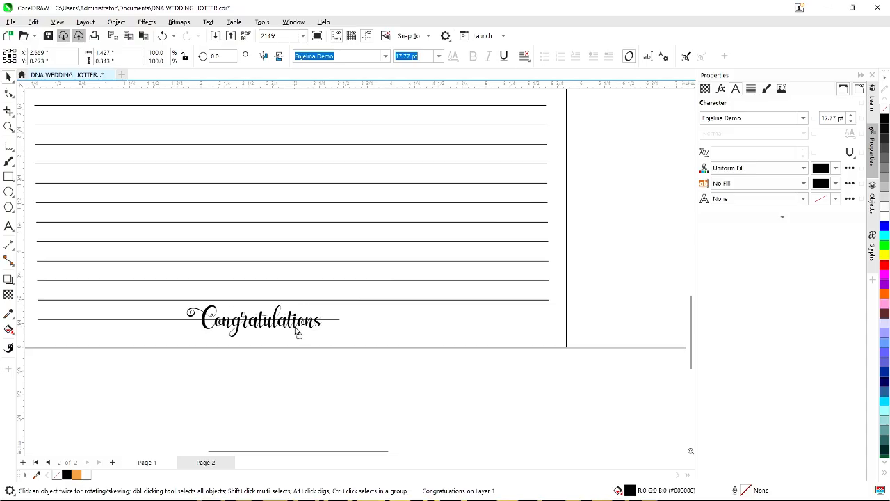
{"action": "left_click", "coordinate": [168, 321]}
{"action": "scroll", "coordinate": [147, 320], "scroll_direction": "down", "scroll_amount": 3}
{"action": "scroll", "coordinate": [265, 321], "scroll_direction": "up", "scroll_amount": 2}
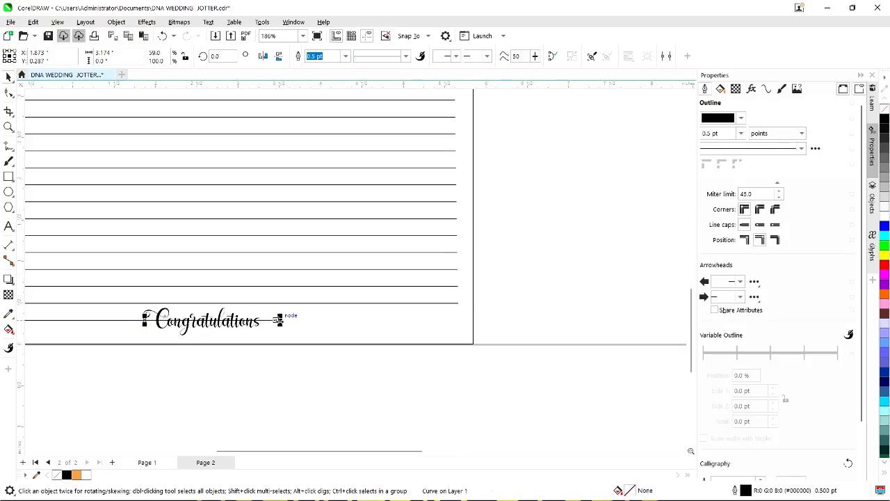
Shorten the bottom line and centre Congratulations horizontally on it.
{"action": "left_click_drag", "start_coordinate": [278, 319], "coordinate": [100, 319]}
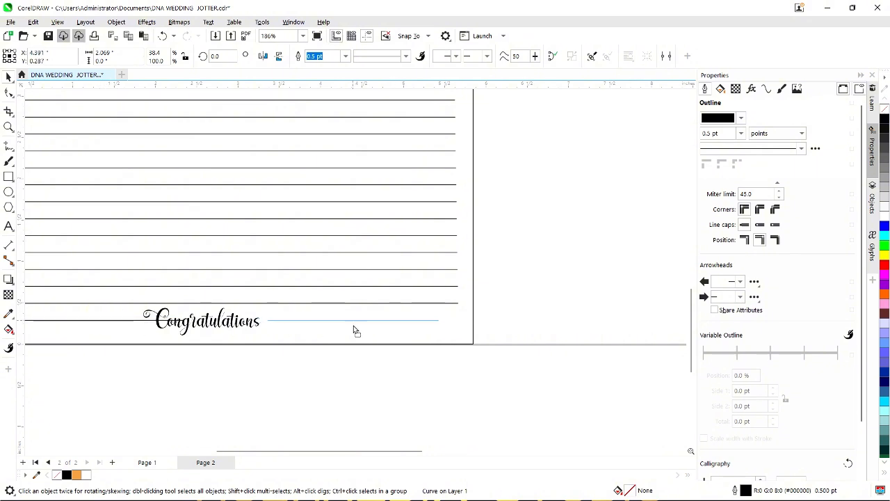
{"action": "left_click", "coordinate": [353, 324]}
{"action": "scroll", "coordinate": [352, 313], "scroll_direction": "down", "scroll_amount": 1}
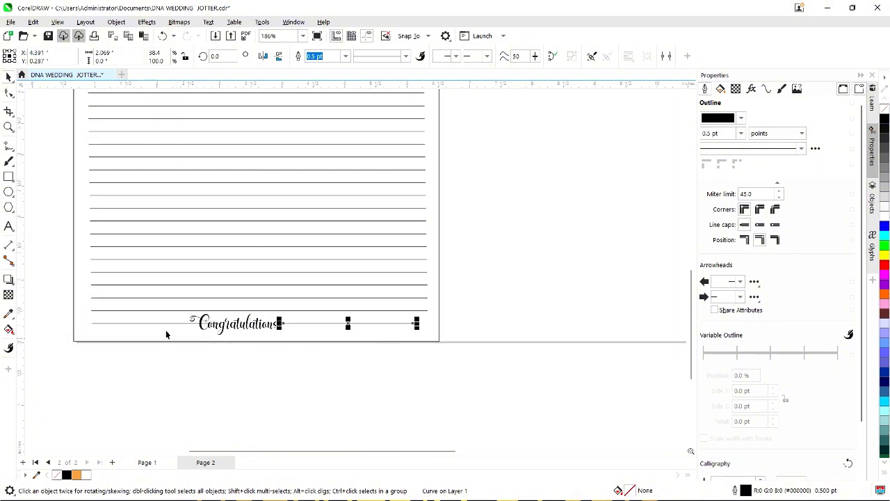
{"action": "left_click", "coordinate": [156, 324]}
{"action": "scroll", "coordinate": [155, 324], "scroll_direction": "down", "scroll_amount": 1}
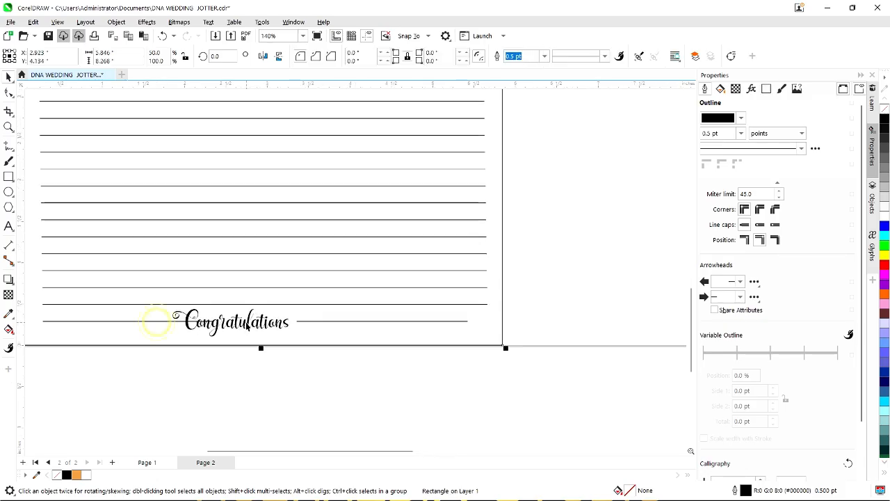
{"action": "left_click", "coordinate": [245, 326]}
{"action": "left_click", "coordinate": [311, 346], "text": "shift"}
{"action": "key", "text": "e"}
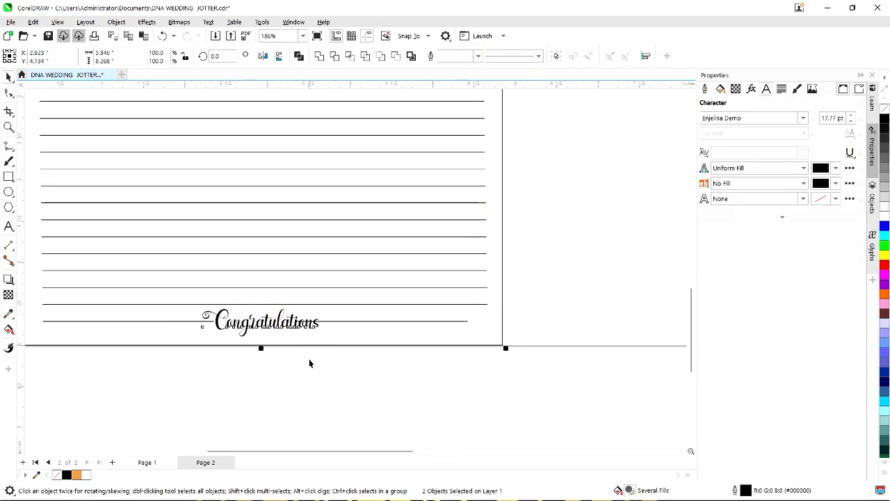
Stretch the line right of Congratulations out to the right margin.
{"action": "left_click", "coordinate": [332, 324]}
{"action": "scroll", "coordinate": [459, 324], "scroll_direction": "up", "scroll_amount": 1}
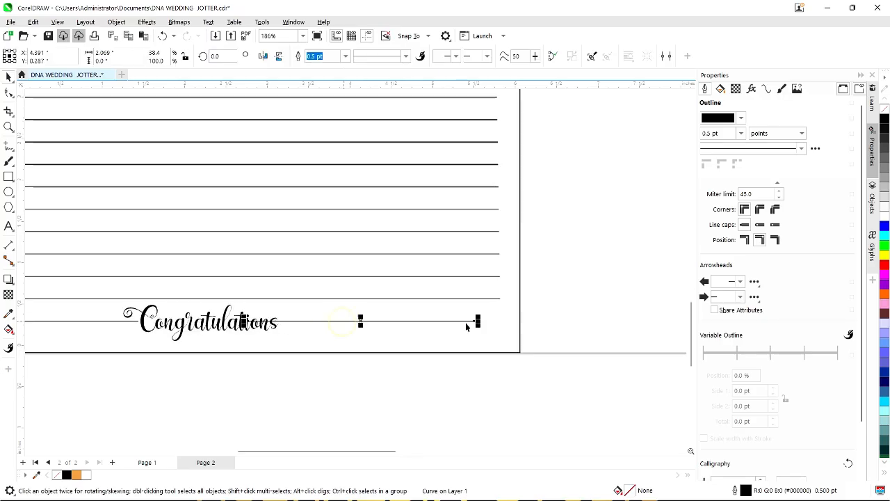
{"action": "scroll", "coordinate": [466, 326], "scroll_direction": "up", "scroll_amount": 4}
{"action": "left_click_drag", "start_coordinate": [463, 319], "coordinate": [531, 320]}
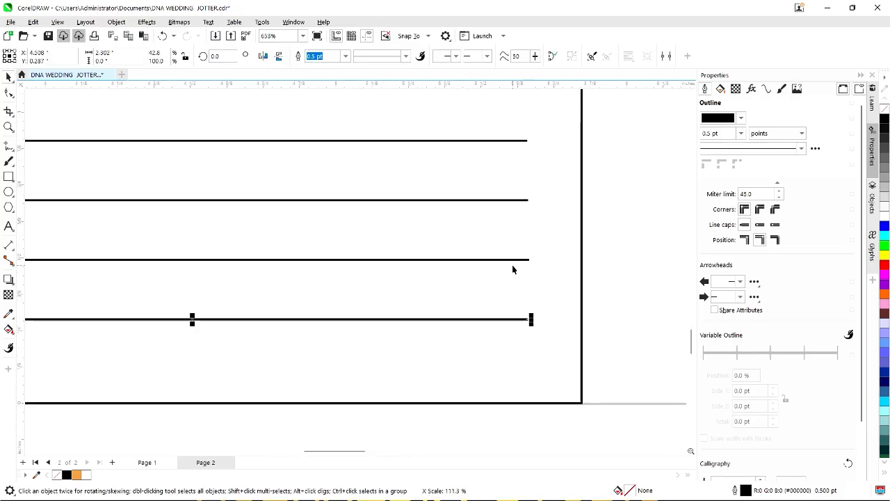
{"action": "left_click", "coordinate": [513, 259], "text": "shift"}
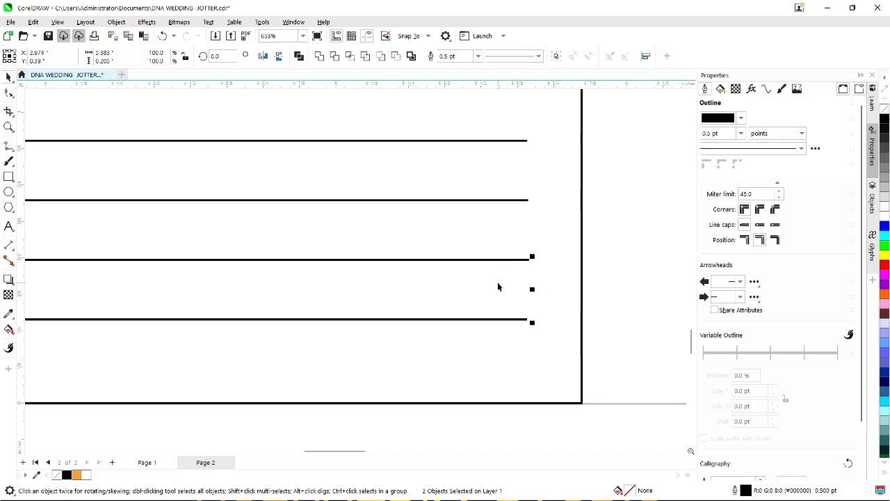
{"action": "scroll", "coordinate": [497, 282], "scroll_direction": "down", "scroll_amount": 3}
{"action": "left_click", "coordinate": [301, 410]}
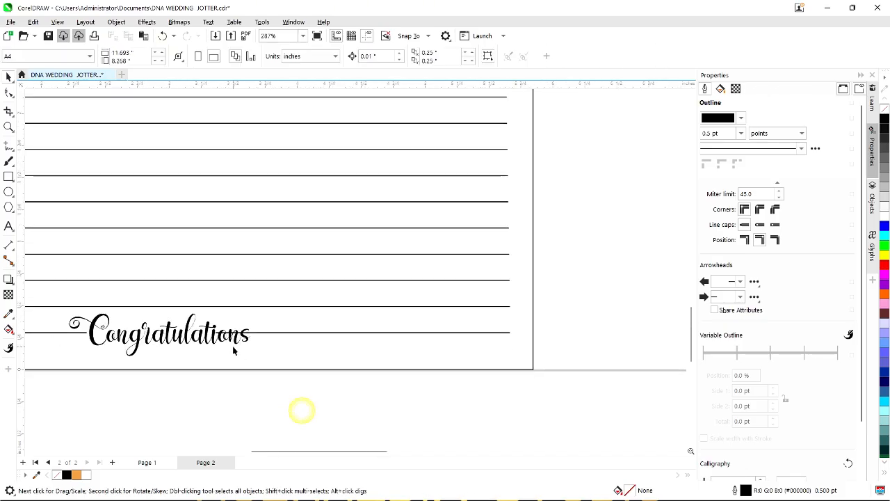
{"action": "scroll", "coordinate": [277, 326], "scroll_direction": "up", "scroll_amount": 2}
Make the bottom line segment start at the end of Congratulations.
{"action": "left_click", "coordinate": [276, 325]}
{"action": "scroll", "coordinate": [276, 324], "scroll_direction": "up", "scroll_amount": 3}
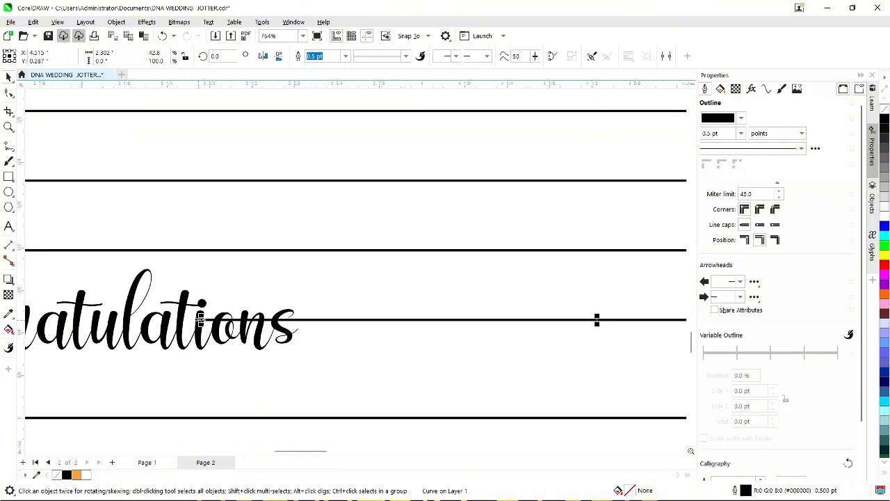
{"action": "left_click_drag", "start_coordinate": [200, 319], "coordinate": [299, 330]}
{"action": "scroll", "coordinate": [445, 368], "scroll_direction": "down", "scroll_amount": 3}
{"action": "scroll", "coordinate": [376, 341], "scroll_direction": "up", "scroll_amount": 3}
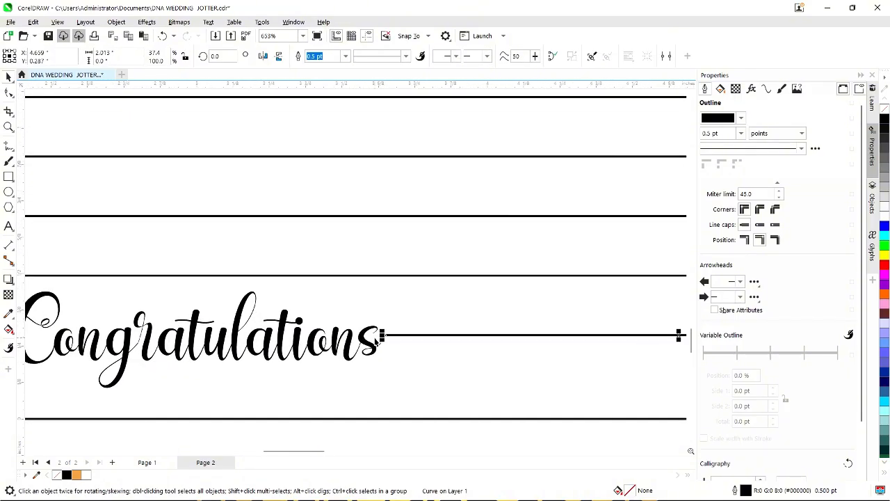
{"action": "scroll", "coordinate": [316, 353], "scroll_direction": "down", "scroll_amount": 3}
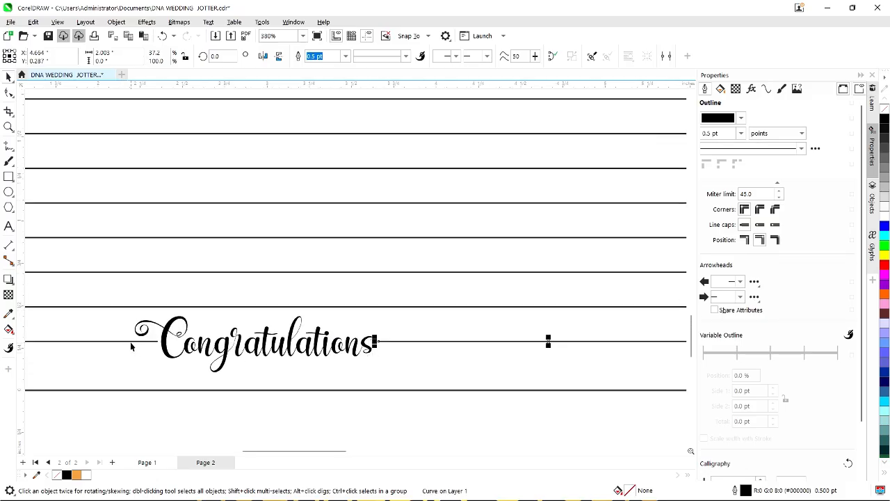
{"action": "scroll", "coordinate": [174, 343], "scroll_direction": "down", "scroll_amount": 6}
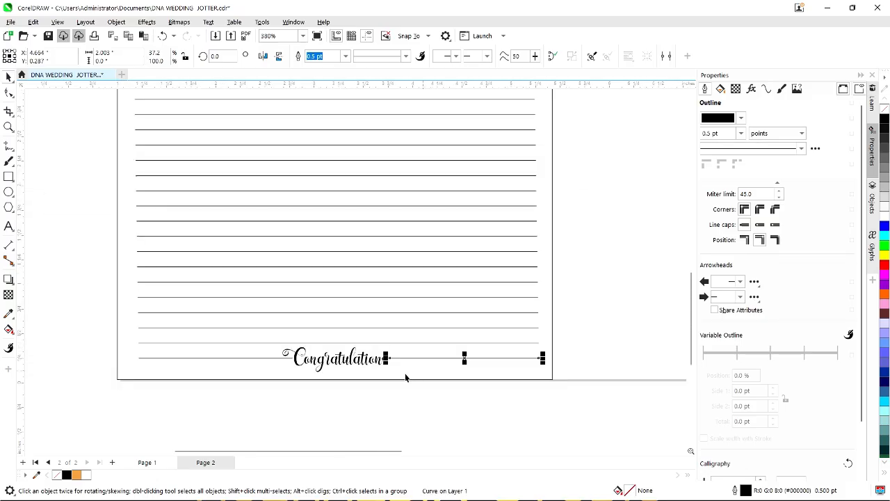
{"action": "left_click", "coordinate": [329, 415]}
{"action": "scroll", "coordinate": [230, 389], "scroll_direction": "down", "scroll_amount": 1}
Remove the outline from the jotter page's frame rectangle.
{"action": "left_click", "coordinate": [89, 206]}
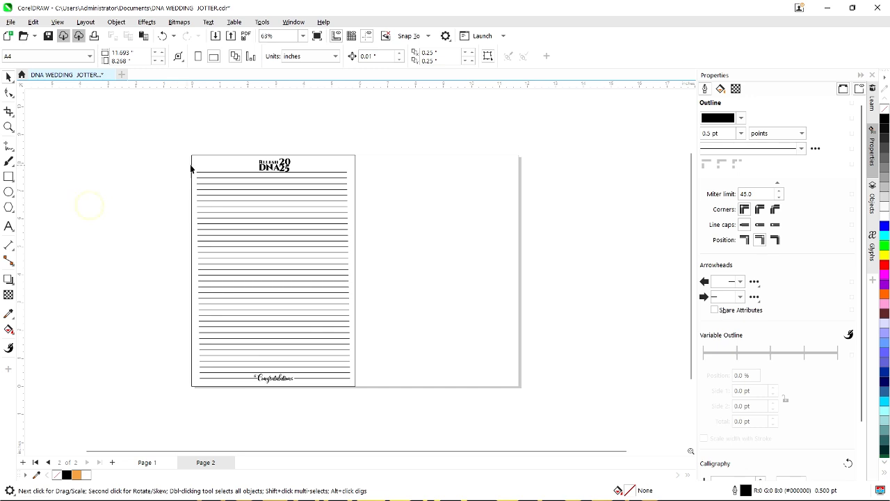
{"action": "left_click", "coordinate": [196, 160]}
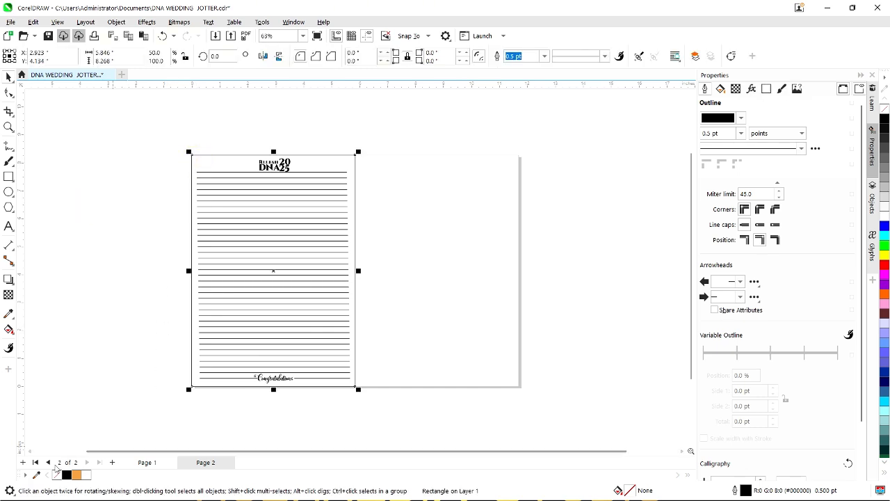
{"action": "right_click", "coordinate": [57, 473]}
{"action": "left_click", "coordinate": [92, 352]}
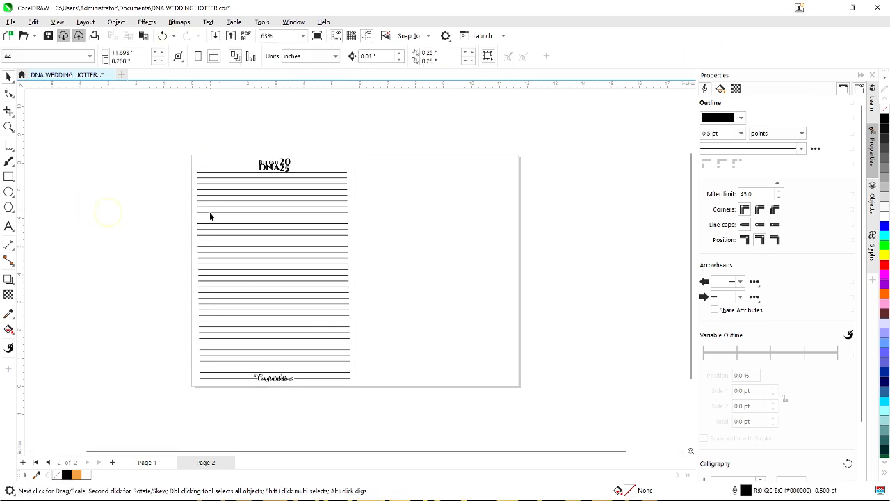
Group the header and all ruled lines and move the group to the spread's right half.
{"action": "scroll", "coordinate": [265, 196], "scroll_direction": "up", "scroll_amount": 8}
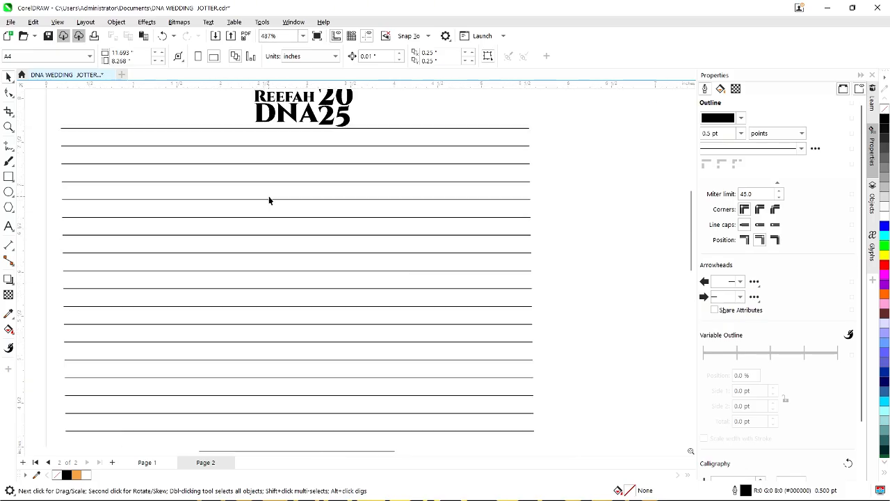
{"action": "scroll", "coordinate": [269, 200], "scroll_direction": "down", "scroll_amount": 8}
{"action": "left_click_drag", "start_coordinate": [154, 136], "coordinate": [377, 422]}
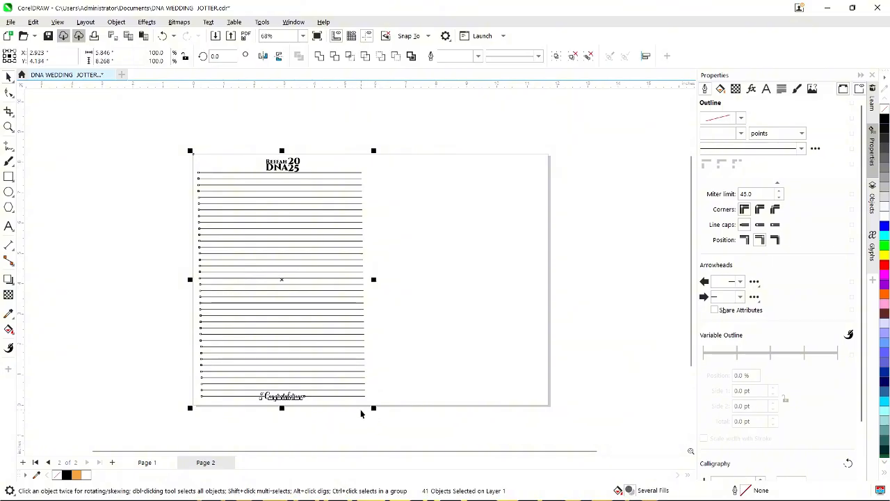
{"action": "key", "text": "ctrl+g"}
{"action": "left_click_drag", "start_coordinate": [258, 268], "coordinate": [432, 271]}
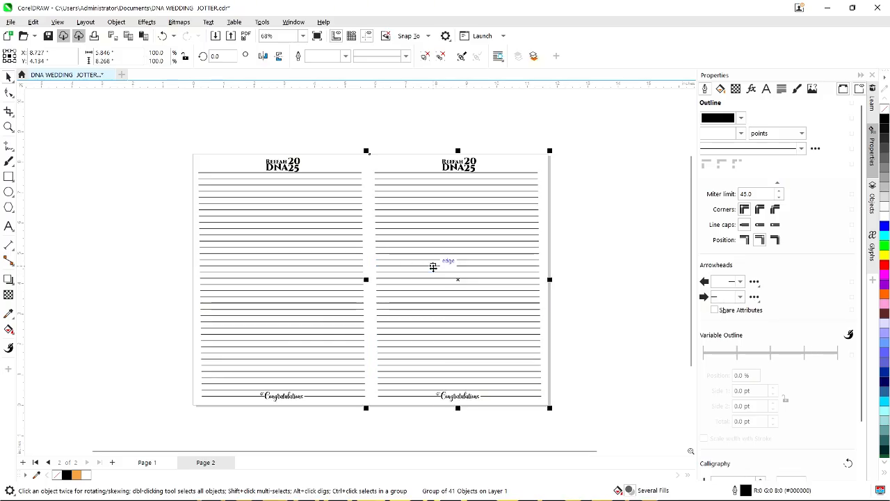
Check the two-column layout on page 2 by selecting and deselecting its groups.
{"action": "left_click", "coordinate": [109, 260]}
{"action": "scroll", "coordinate": [313, 272], "scroll_direction": "down", "scroll_amount": 1}
{"action": "left_click", "coordinate": [313, 271]}
{"action": "left_click", "coordinate": [144, 259]}
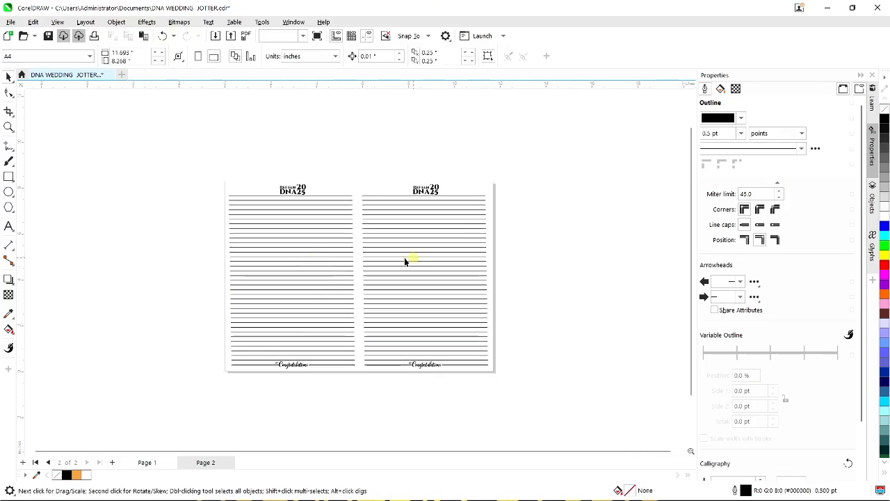
{"action": "left_click", "coordinate": [278, 260]}
{"action": "left_click", "coordinate": [144, 241]}
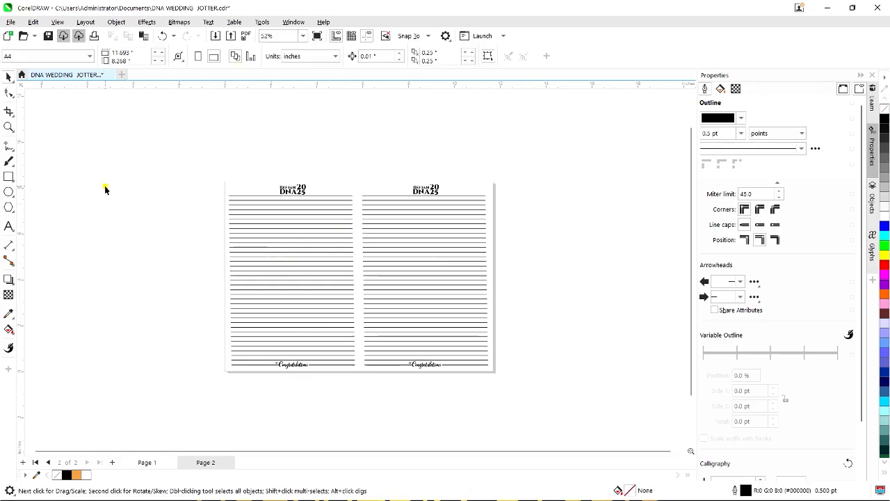
{"action": "scroll", "coordinate": [229, 191], "scroll_direction": "up", "scroll_amount": 2}
{"action": "left_click", "coordinate": [230, 187]}
{"action": "scroll", "coordinate": [225, 191], "scroll_direction": "down", "scroll_amount": 2}
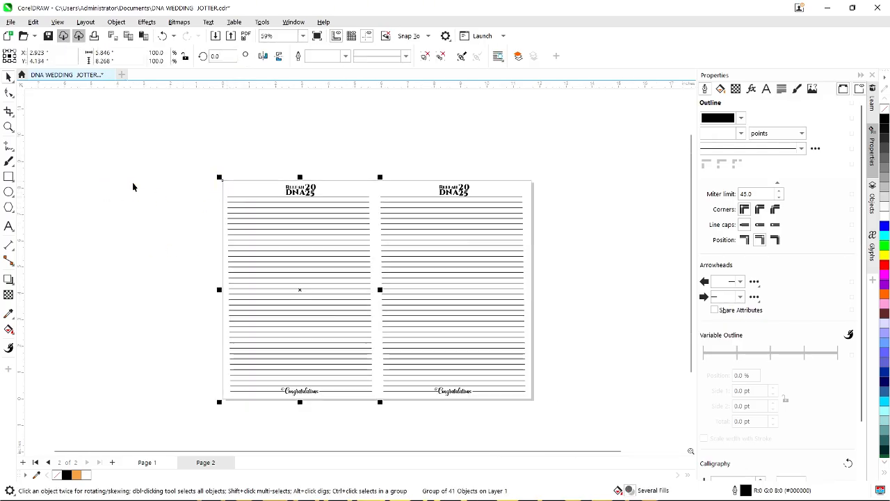
{"action": "left_click", "coordinate": [130, 182]}
Export the selected spread as JPEG 'DNA WEDDING JOTTER inner' with default JPEG settings.
{"action": "left_click_drag", "start_coordinate": [500, 352], "coordinate": [588, 441]}
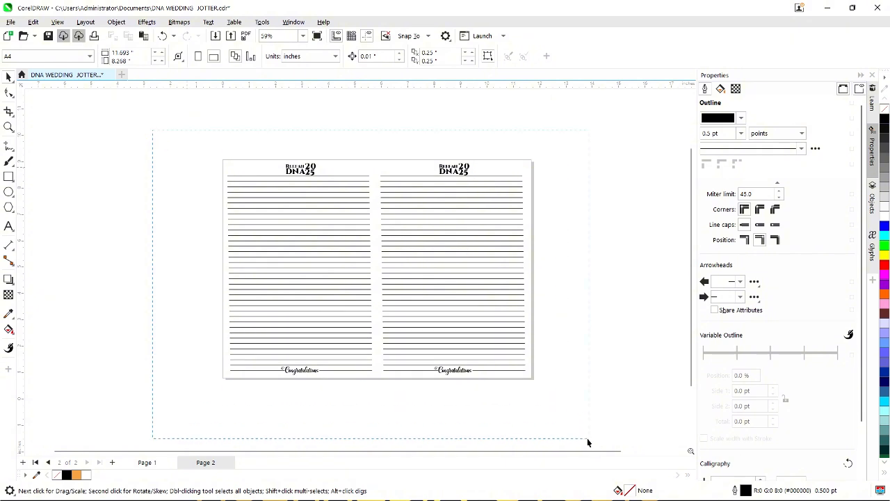
{"action": "key", "text": "ctrl+e"}
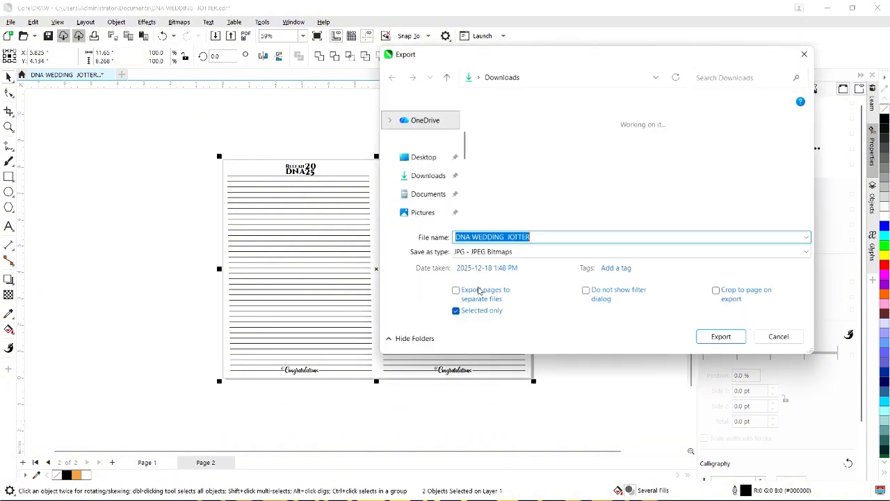
{"action": "left_click", "coordinate": [538, 238]}
{"action": "type", "text": "i"}
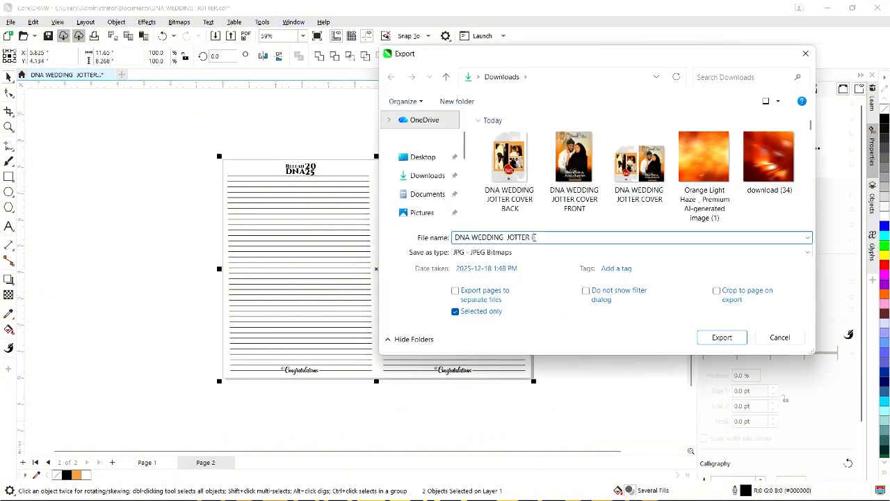
{"action": "type", "text": "nner"}
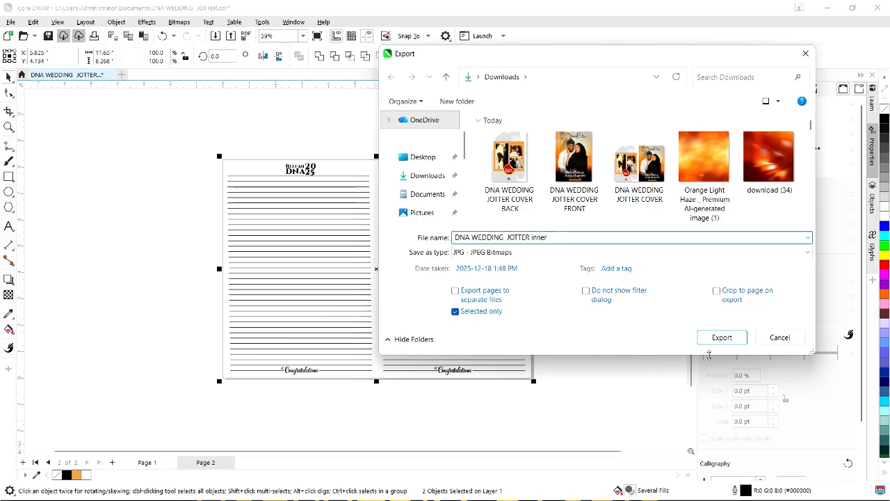
{"action": "left_click", "coordinate": [721, 337]}
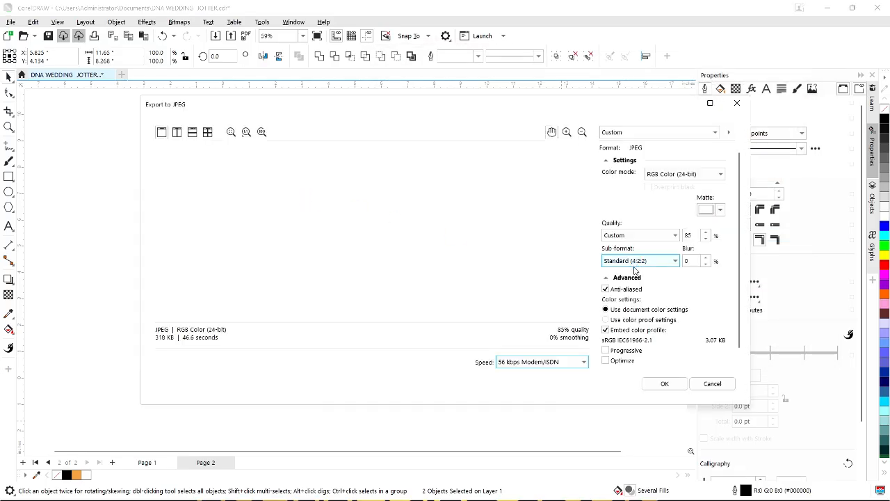
{"action": "left_click", "coordinate": [664, 384]}
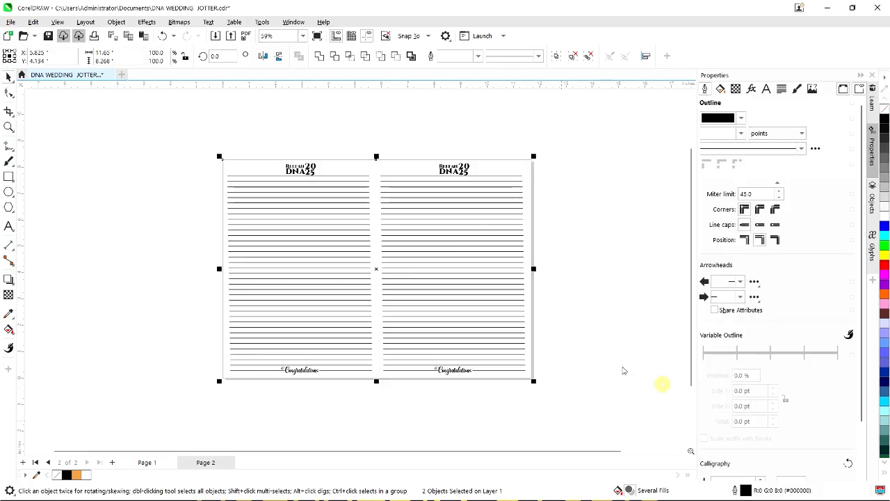
{"action": "left_click", "coordinate": [96, 207]}
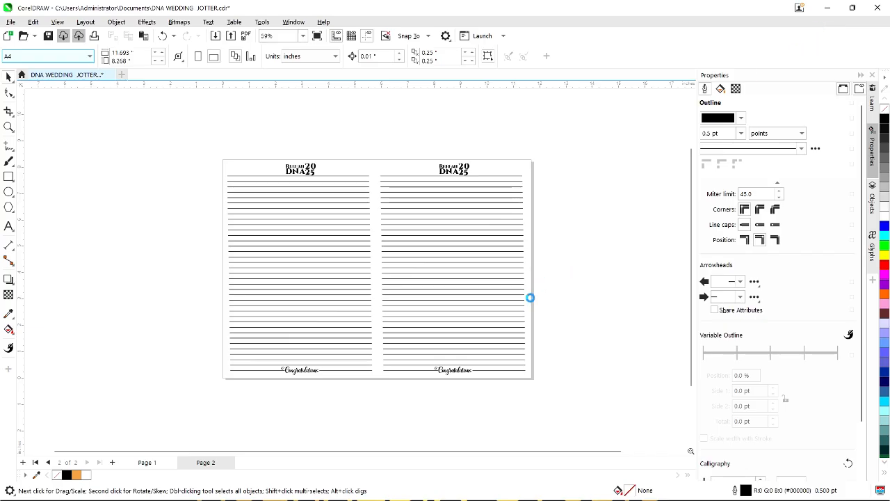
{"action": "mouse_move", "coordinate": [621, 479]}
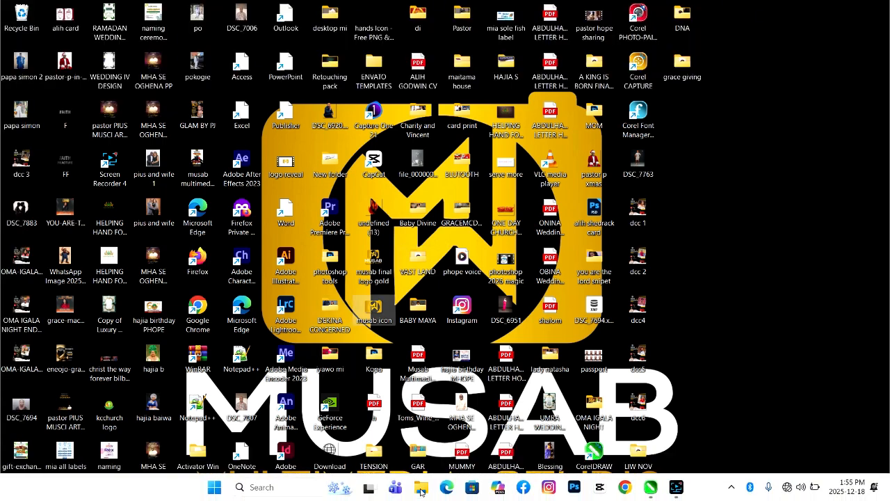
Show the Downloads folder in File Explorer grouped by file type.
{"action": "left_click", "coordinate": [419, 490]}
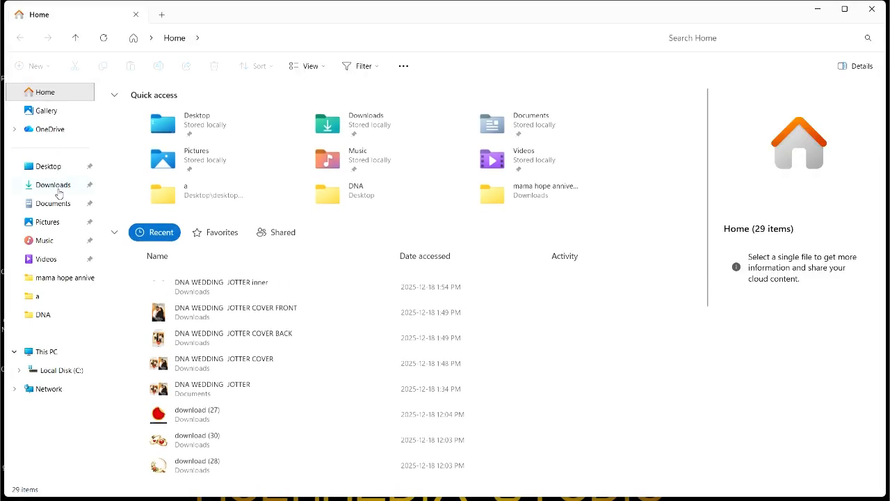
{"action": "left_click", "coordinate": [54, 186]}
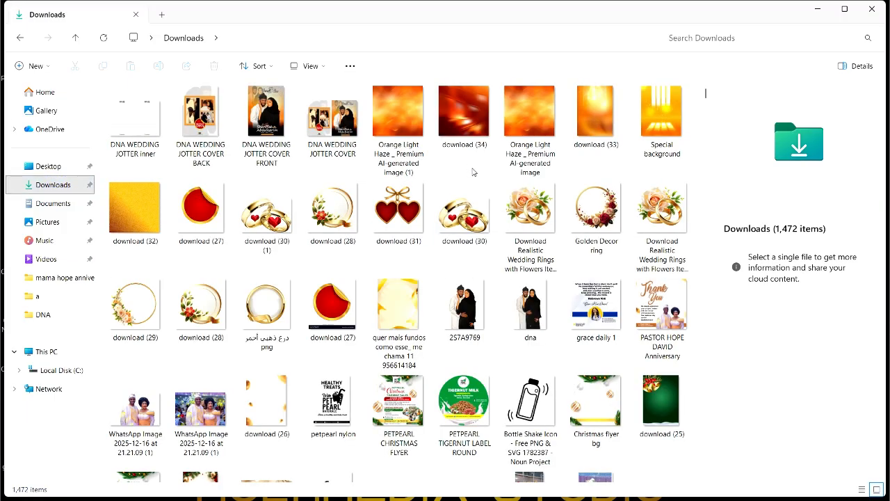
{"action": "right_click", "coordinate": [471, 169]}
{"action": "mouse_move", "coordinate": [566, 219]}
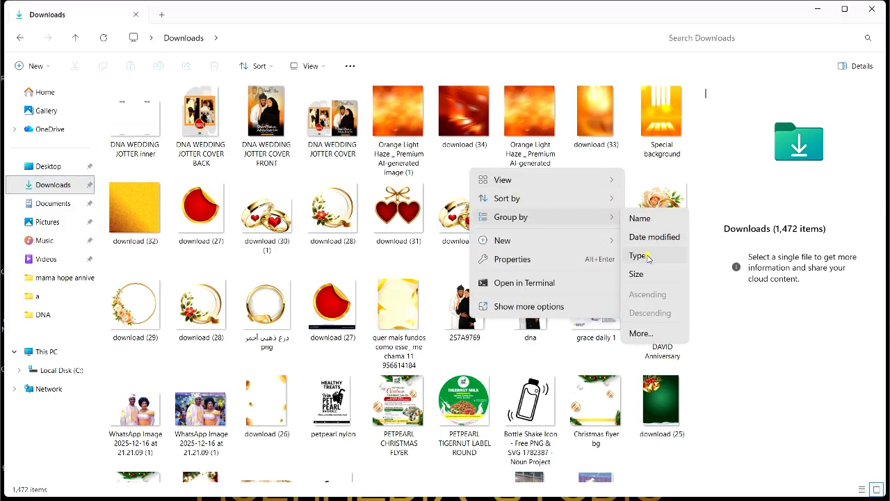
{"action": "left_click", "coordinate": [643, 255]}
Look through the downloaded zip archives, checking each font, template and mockup file's details.
{"action": "scroll", "coordinate": [314, 354], "scroll_direction": "down", "scroll_amount": 5}
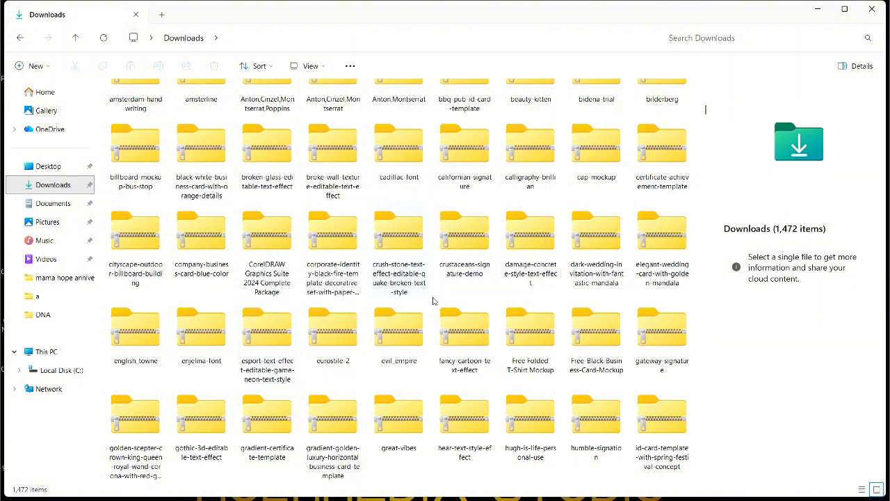
{"action": "scroll", "coordinate": [473, 364], "scroll_direction": "down", "scroll_amount": 3}
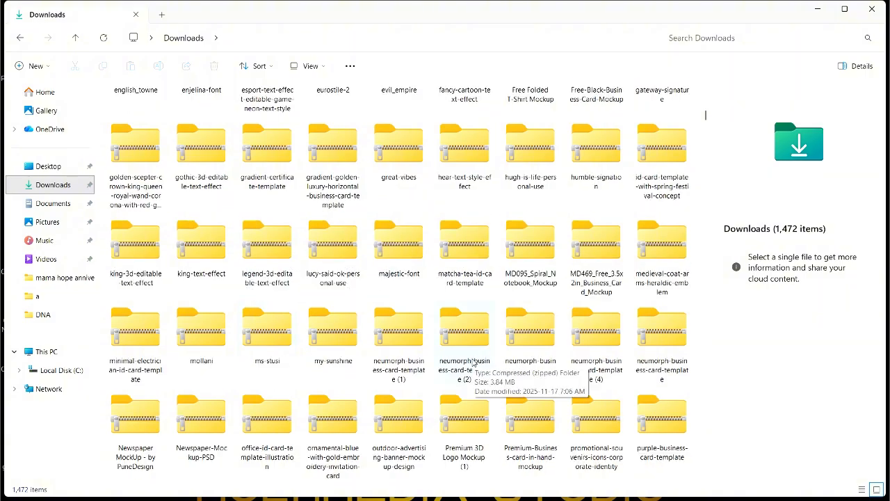
{"action": "scroll", "coordinate": [459, 366], "scroll_direction": "down", "scroll_amount": 3}
{"action": "left_click", "coordinate": [267, 421]}
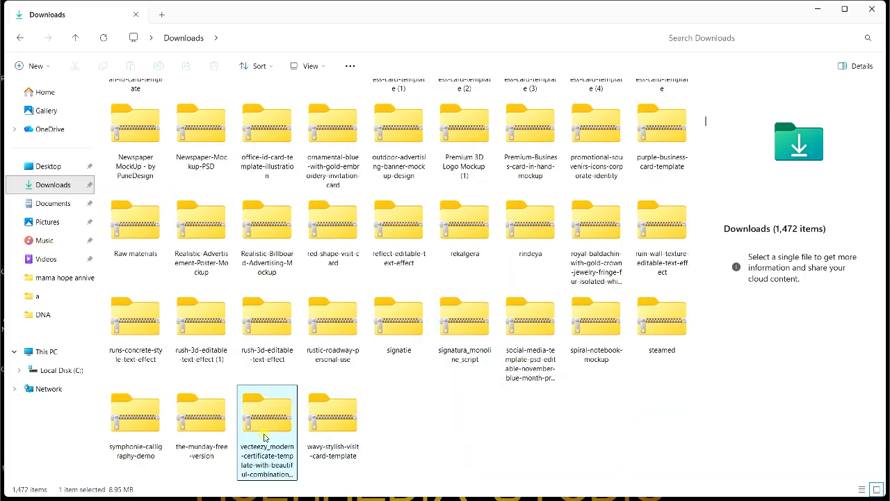
{"action": "left_click", "coordinate": [201, 420]}
{"action": "left_click", "coordinate": [146, 425]}
{"action": "left_click", "coordinate": [196, 324]}
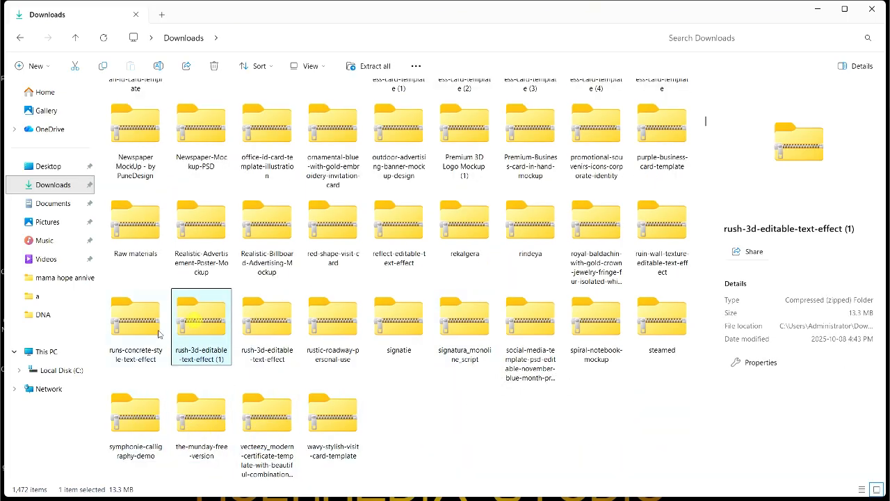
{"action": "left_click", "coordinate": [140, 328]}
{"action": "left_click", "coordinate": [266, 332]}
{"action": "left_click", "coordinate": [340, 327]}
{"action": "left_click", "coordinate": [400, 325]}
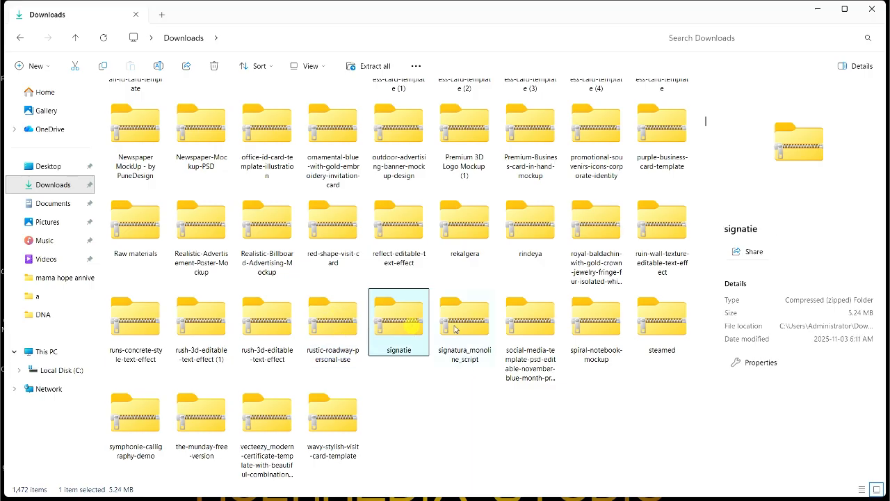
{"action": "left_click", "coordinate": [465, 321]}
{"action": "left_click", "coordinate": [549, 321]}
{"action": "left_click", "coordinate": [603, 326]}
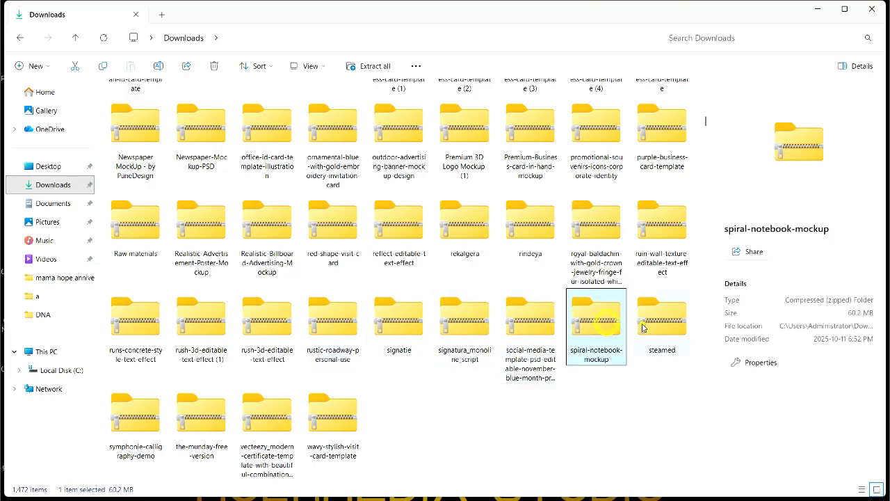
{"action": "left_click", "coordinate": [642, 323]}
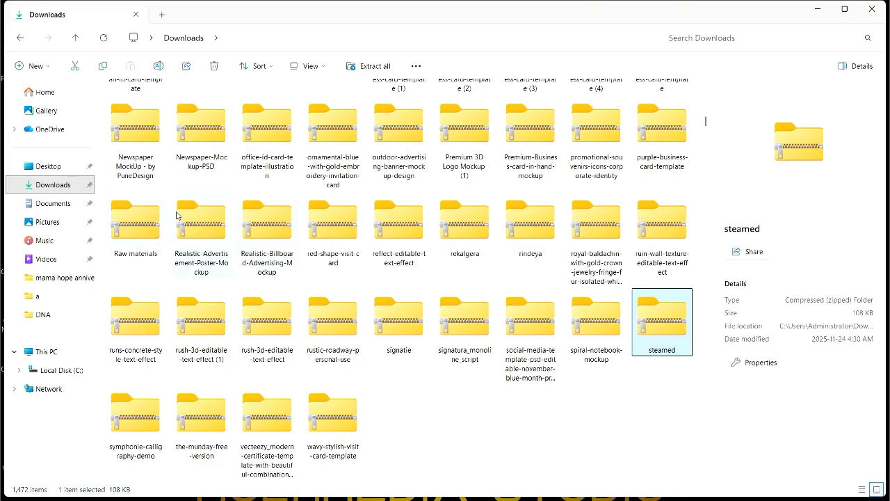
Open the MD095_Spiral_Notebook_Mockup zip and its inner folder, selecting the Spiral_Book_Mockup_1 file.
{"action": "scroll", "coordinate": [217, 217], "scroll_direction": "up", "scroll_amount": 3}
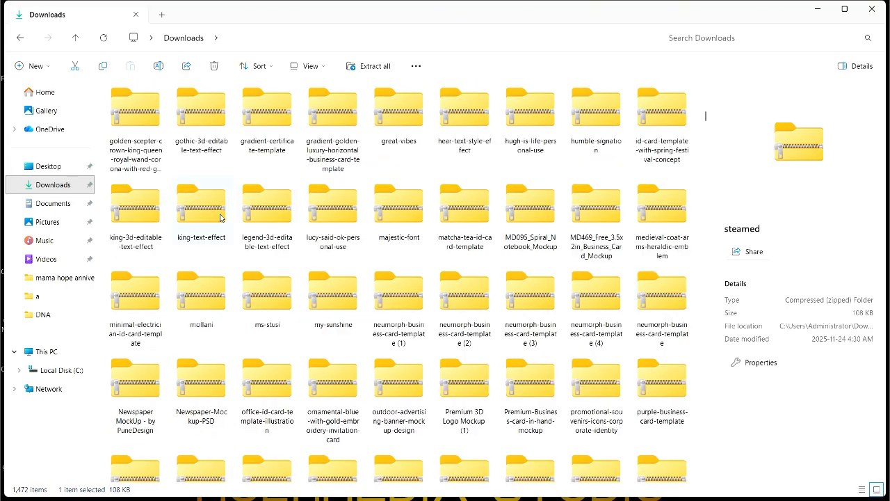
{"action": "left_click", "coordinate": [540, 225]}
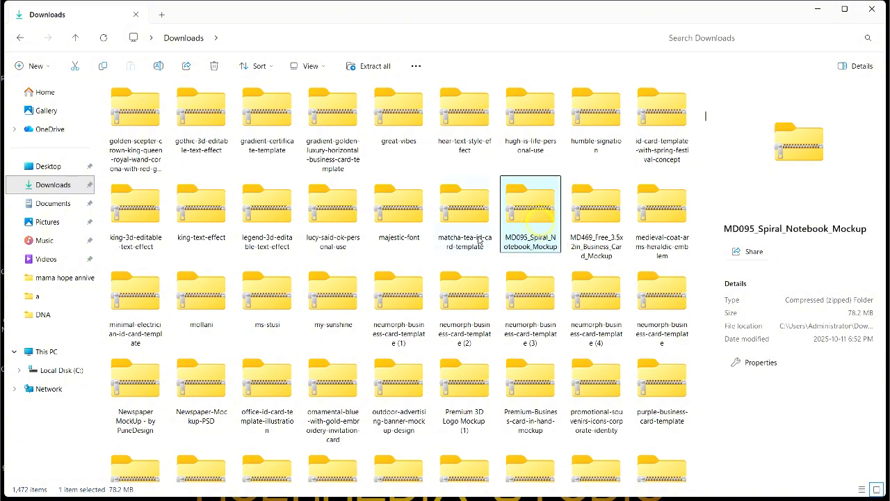
{"action": "double_click", "coordinate": [526, 228]}
{"action": "left_click", "coordinate": [145, 110]}
{"action": "double_click", "coordinate": [145, 109]}
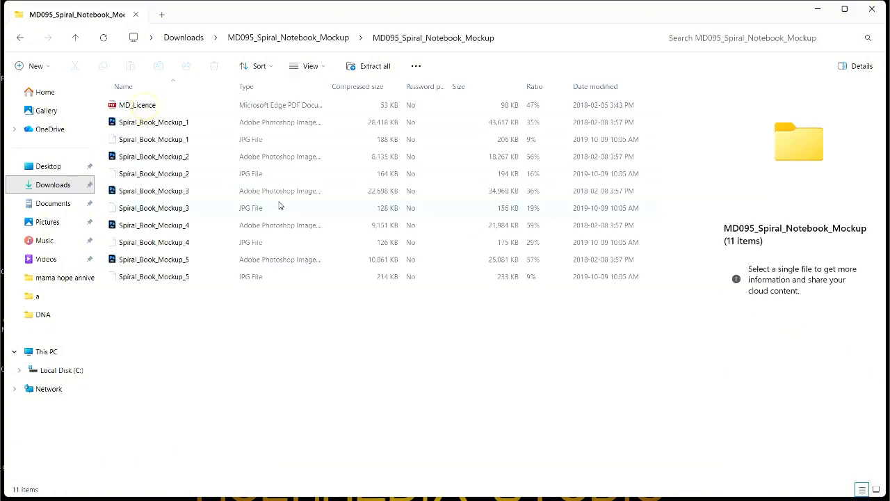
{"action": "left_click", "coordinate": [132, 123]}
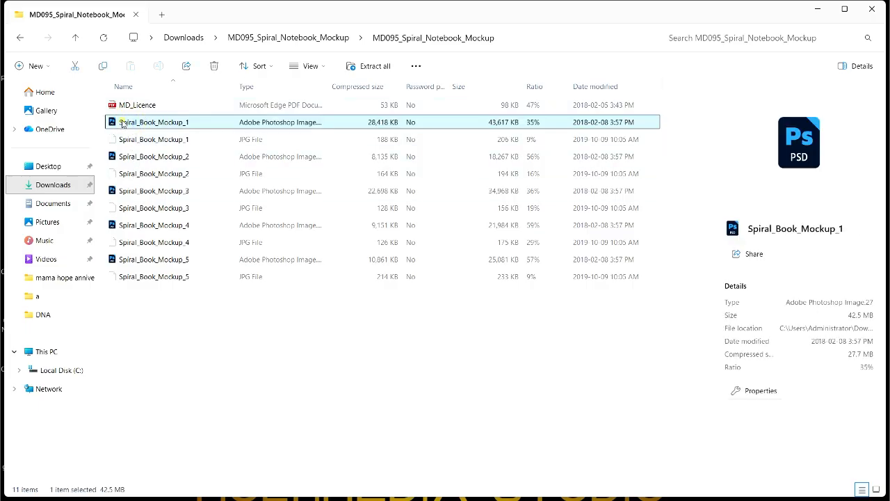
{"action": "left_click", "coordinate": [121, 123]}
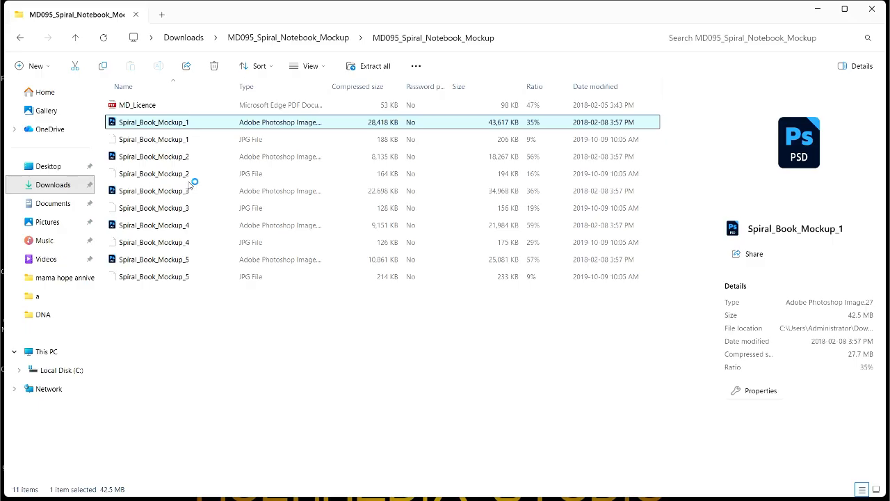
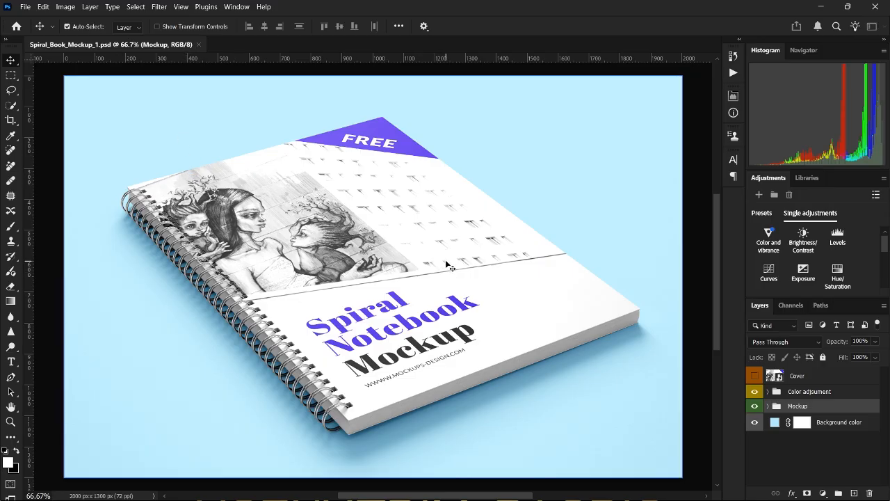
Open the mockup's Cover smart object from the Layers panel as Cover1.psb.
{"action": "left_click", "coordinate": [759, 395]}
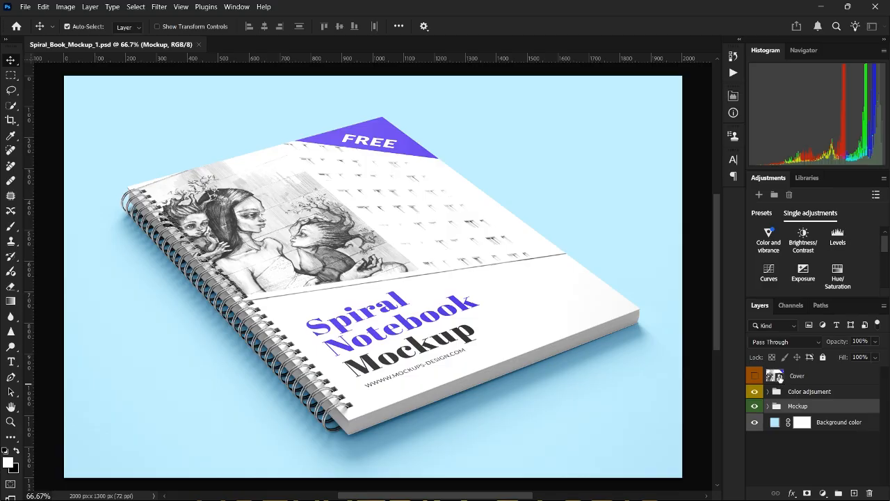
{"action": "double_click", "coordinate": [774, 377]}
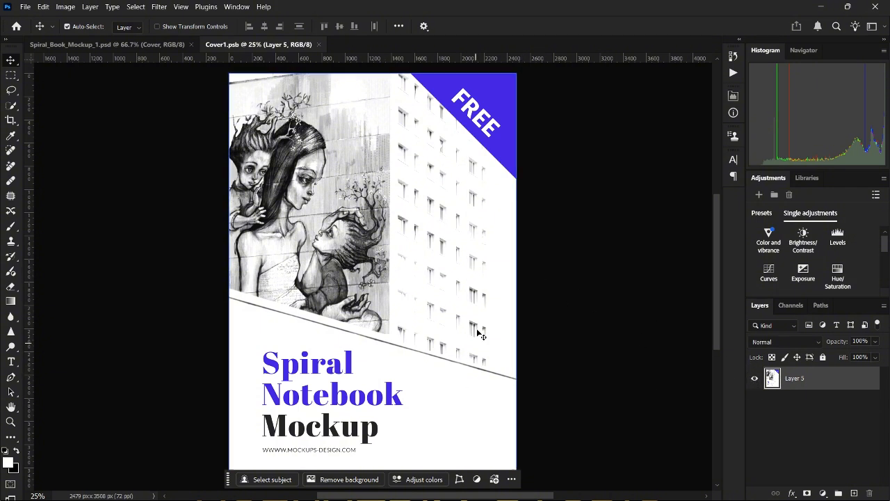
Embed DNA WEDDING JOTTER COVER FRONT scaled to fill Cover1.psb, then save and close it.
{"action": "left_click", "coordinate": [26, 7]}
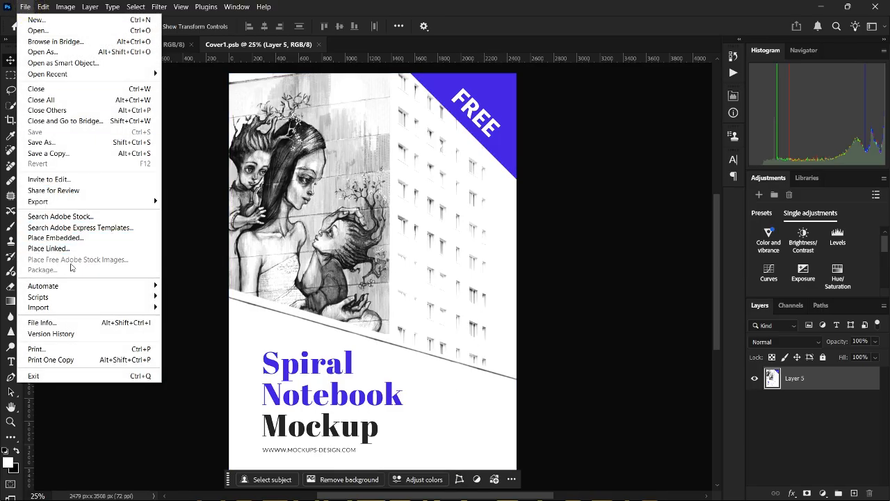
{"action": "left_click", "coordinate": [62, 239]}
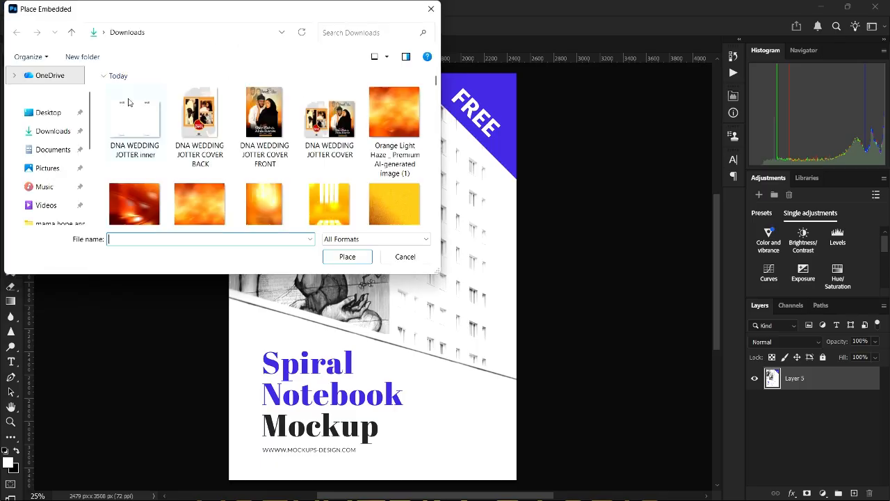
{"action": "left_click", "coordinate": [265, 115]}
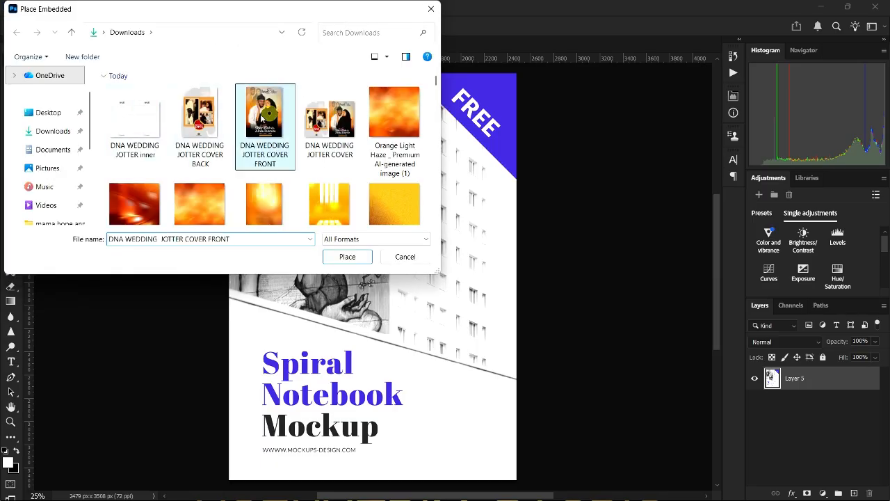
{"action": "left_click", "coordinate": [347, 256]}
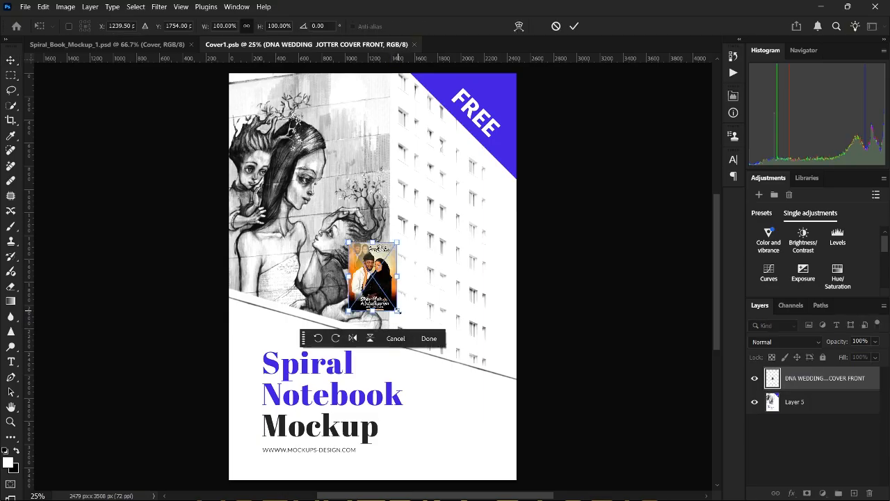
{"action": "left_click_drag", "start_coordinate": [398, 311], "coordinate": [529, 472]}
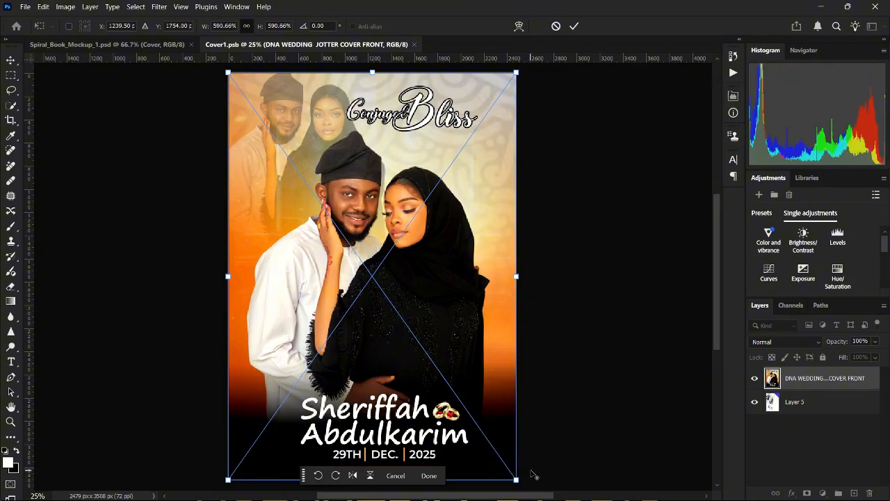
{"action": "left_click", "coordinate": [574, 26]}
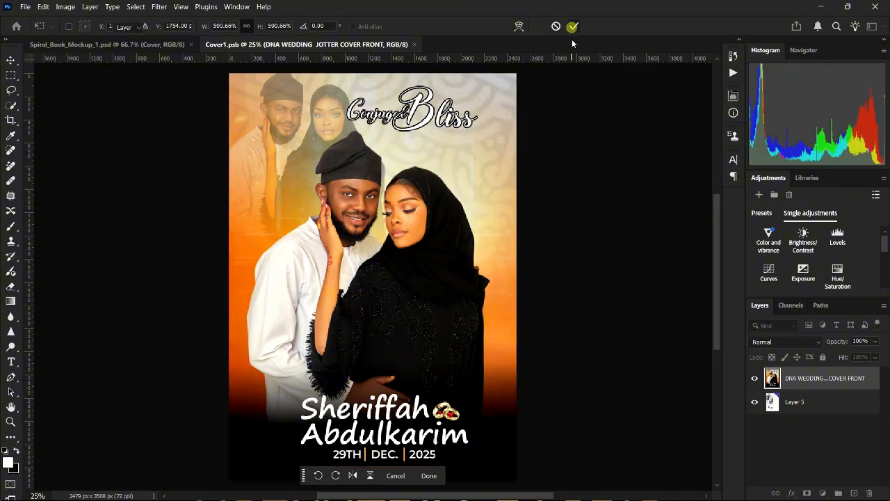
{"action": "left_click", "coordinate": [420, 44]}
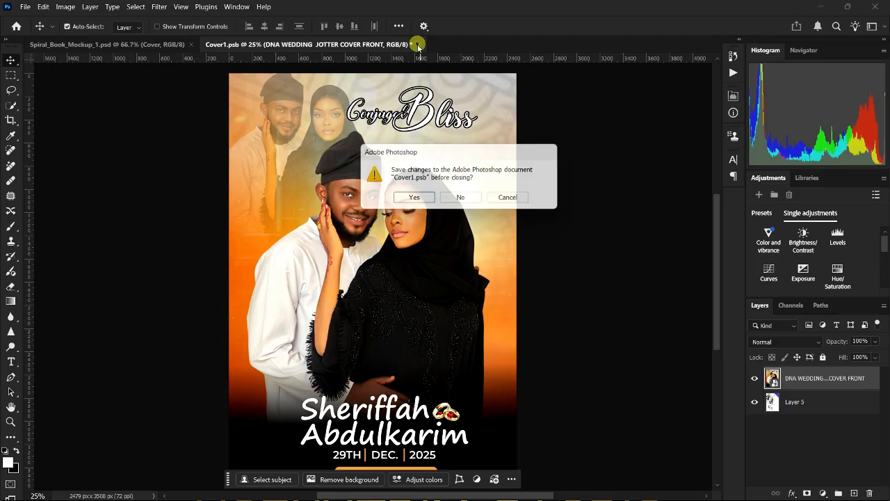
{"action": "left_click", "coordinate": [413, 199]}
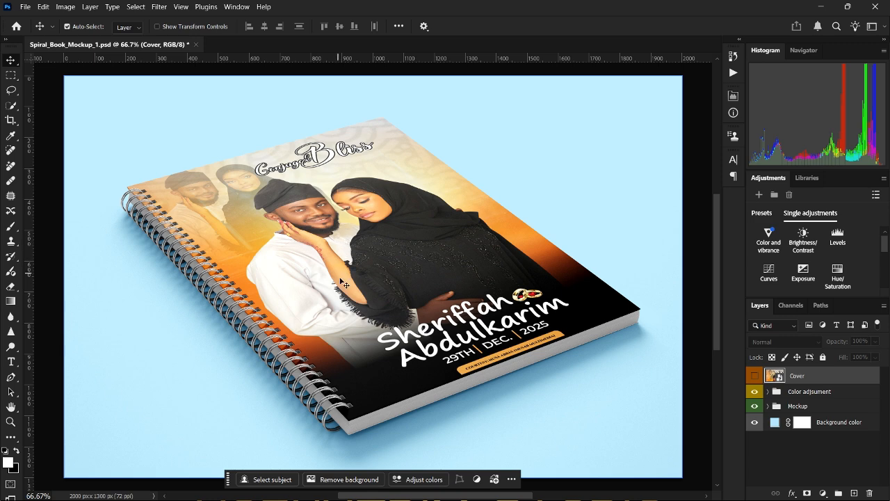
Open Save for Web (Legacy) with JPEG Medium and a 33% preview zoom.
{"action": "scroll", "coordinate": [292, 306], "scroll_direction": "up", "scroll_amount": 3}
{"action": "scroll", "coordinate": [292, 305], "scroll_direction": "down", "scroll_amount": 2}
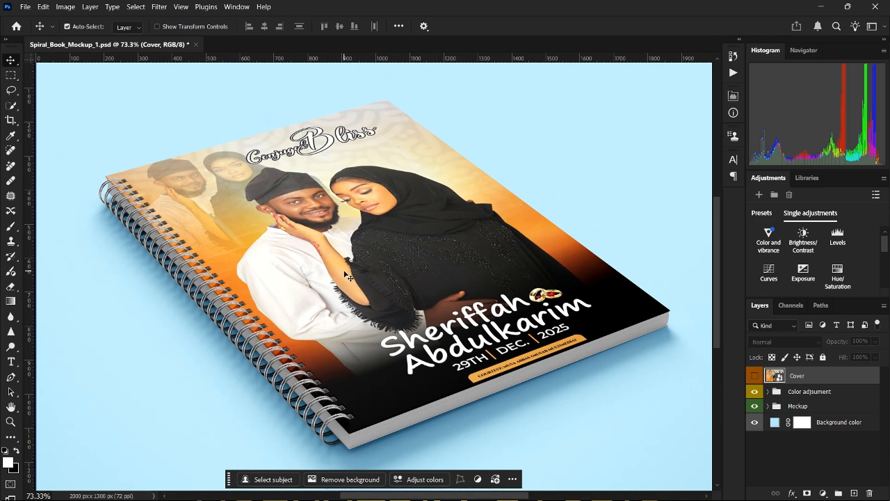
{"action": "left_click", "coordinate": [25, 6]}
{"action": "mouse_move", "coordinate": [98, 201]}
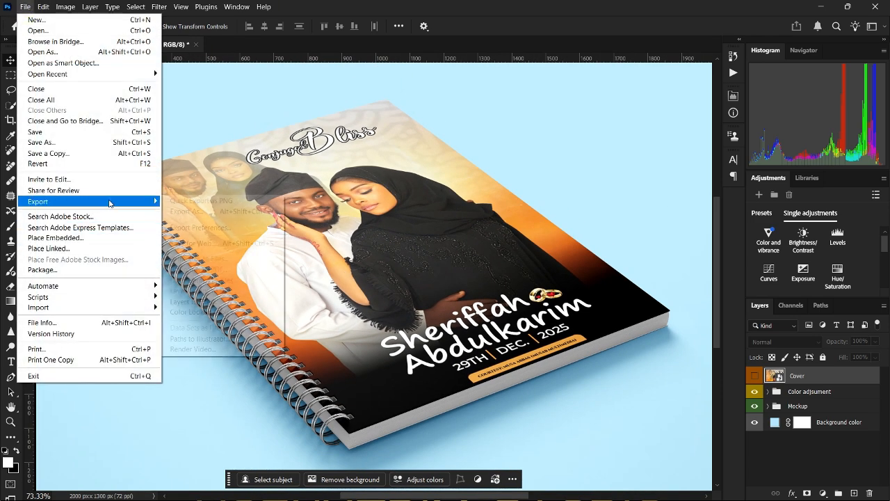
{"action": "left_click", "coordinate": [184, 240]}
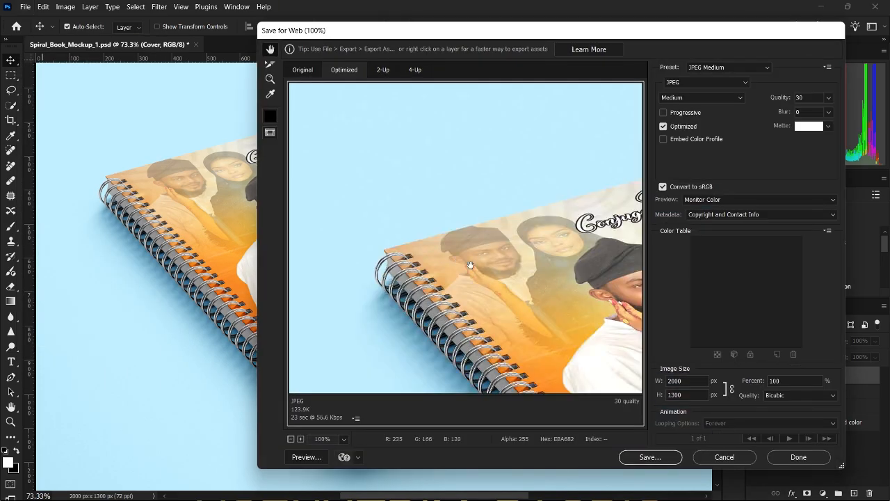
{"action": "right_click", "coordinate": [512, 200]}
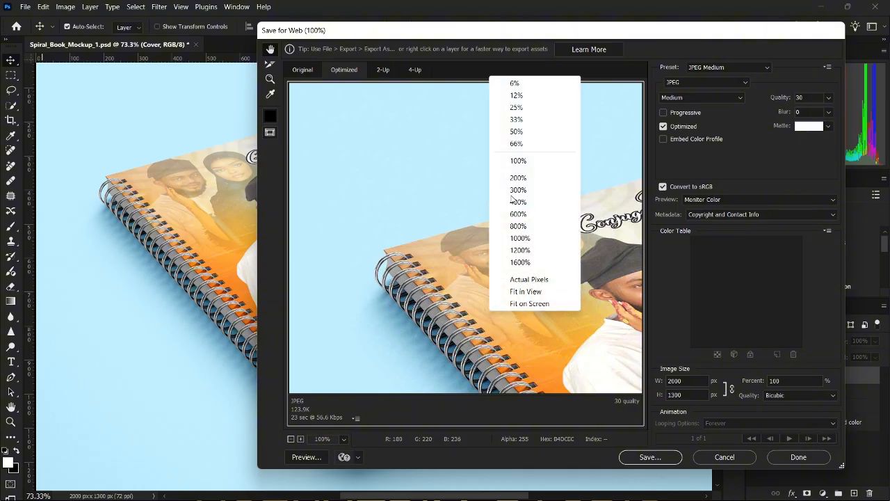
{"action": "left_click", "coordinate": [513, 121]}
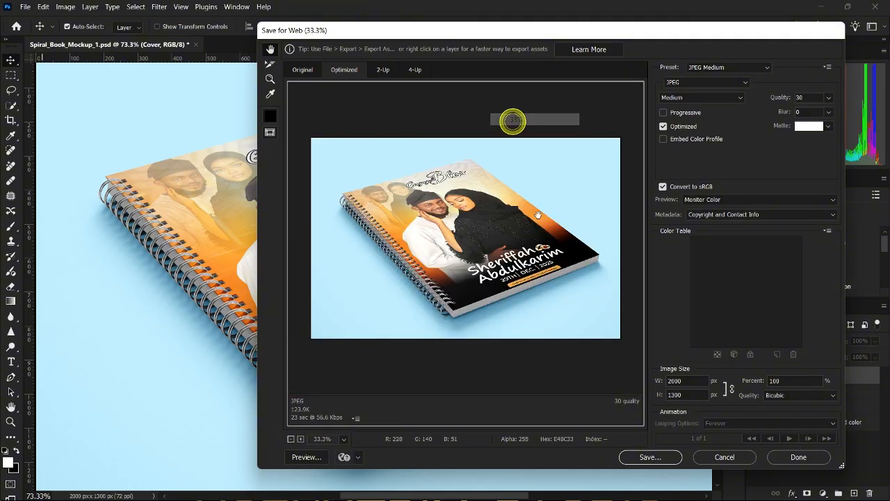
Save the JPEG to the Desktop as 'dna jotter mkup'.
{"action": "left_click", "coordinate": [656, 457]}
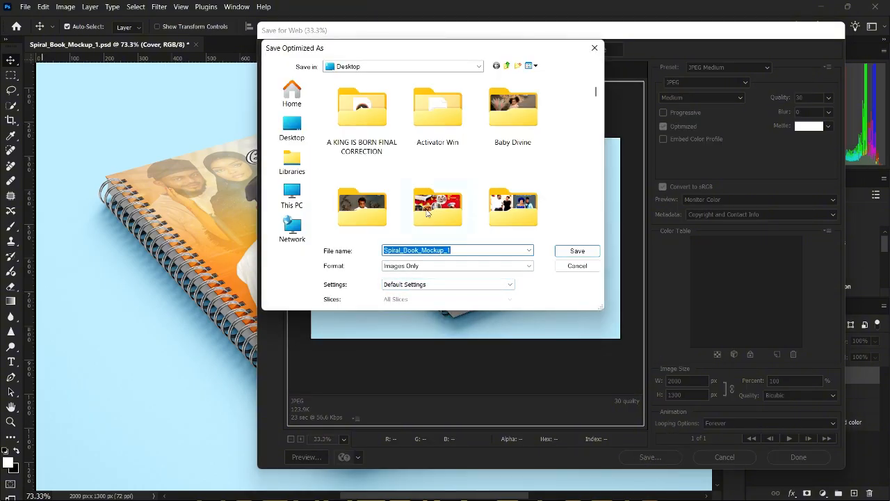
{"action": "scroll", "coordinate": [424, 212], "scroll_direction": "down", "scroll_amount": 1}
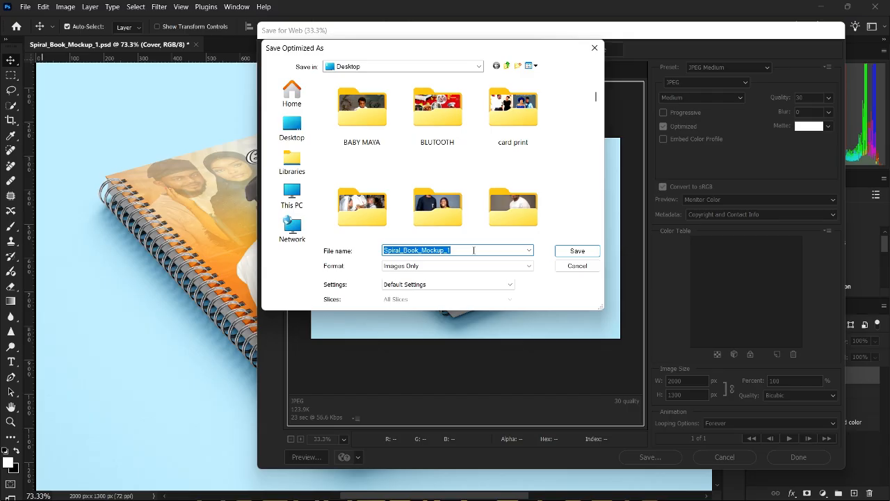
{"action": "type", "text": "dna jotter mkup"}
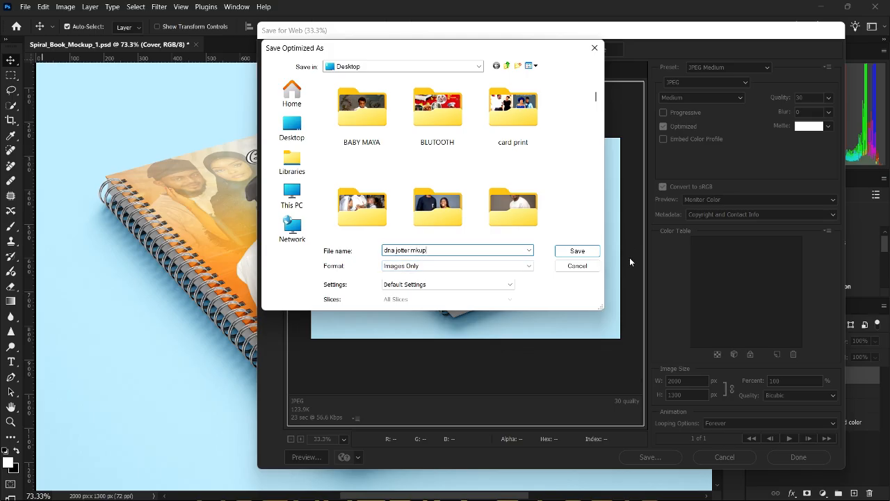
{"action": "left_click", "coordinate": [577, 251]}
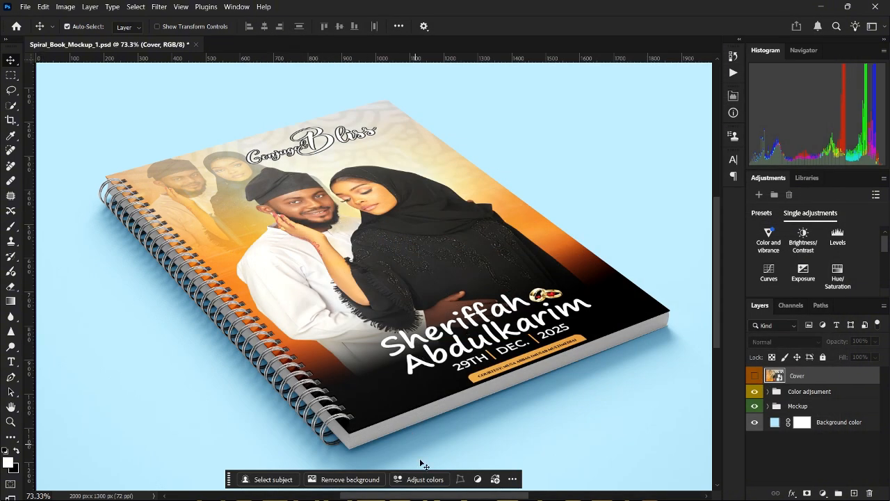
Open Spiral_Book_Mockup_2.psd from the mockup folder in Photoshop.
{"action": "left_click", "coordinate": [821, 6]}
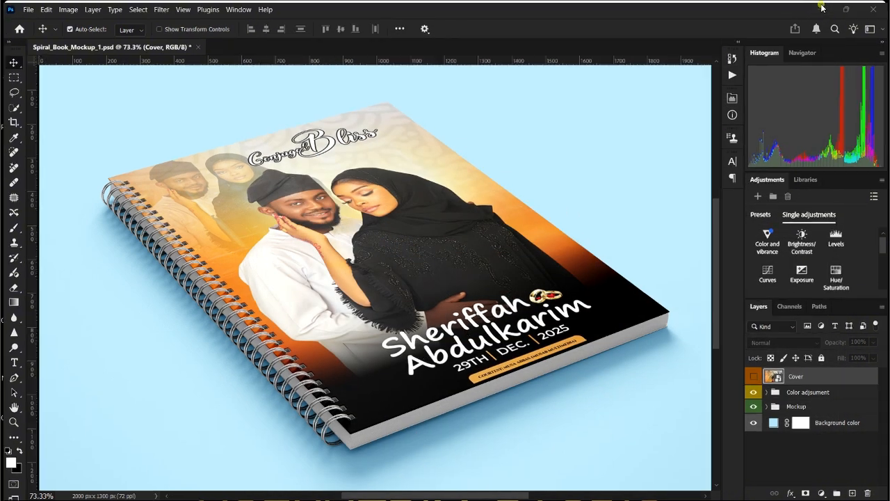
{"action": "left_click", "coordinate": [150, 159]}
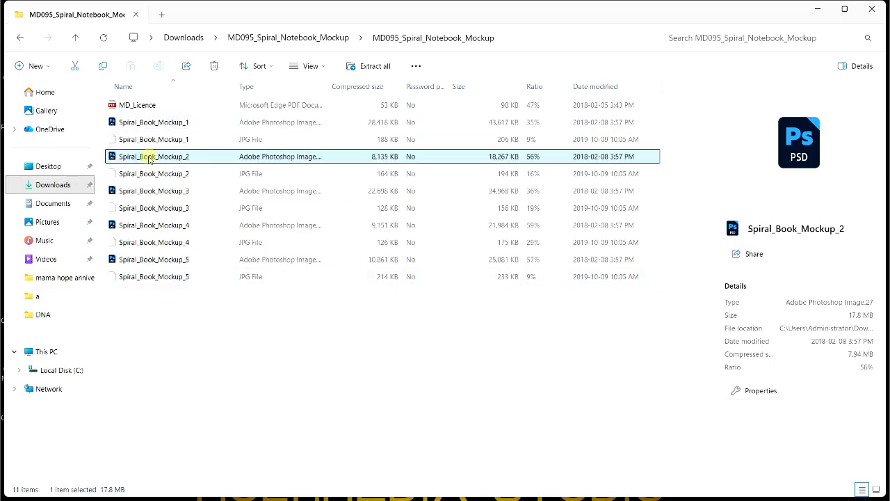
{"action": "double_click", "coordinate": [113, 159]}
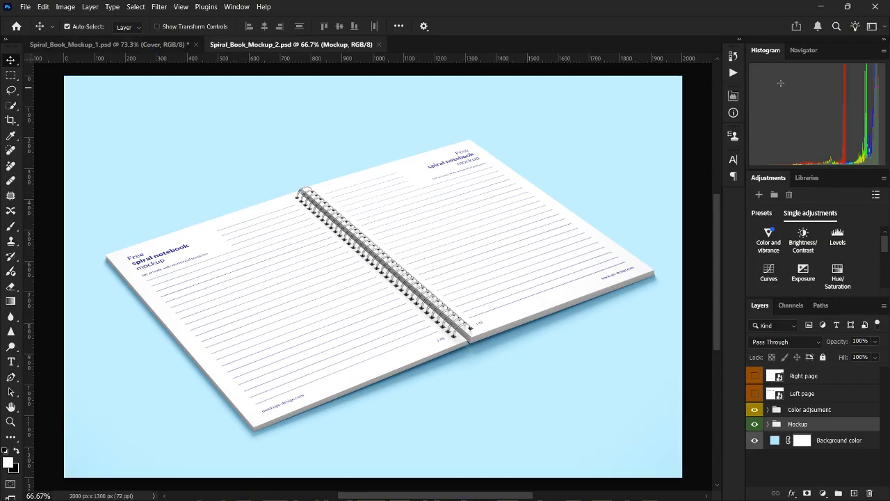
Open Spiral_Book_Mockup_3.psd from the same folder in Photoshop.
{"action": "left_click", "coordinate": [821, 6]}
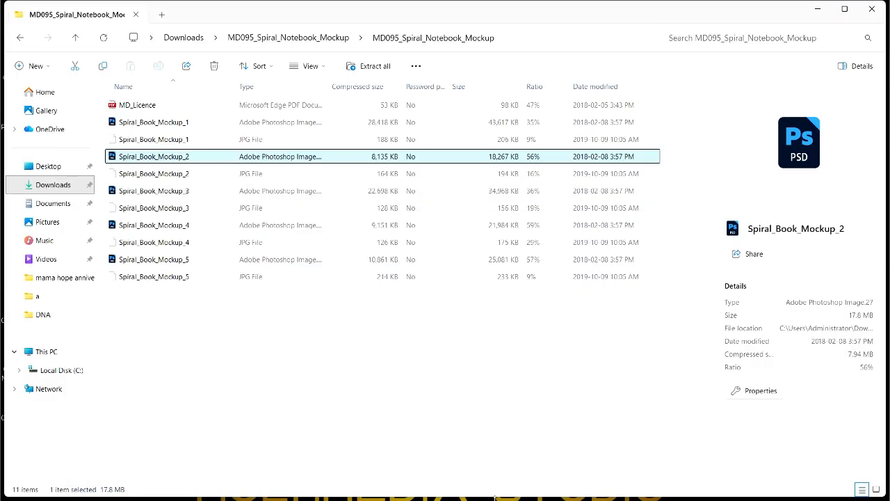
{"action": "left_click", "coordinate": [128, 193]}
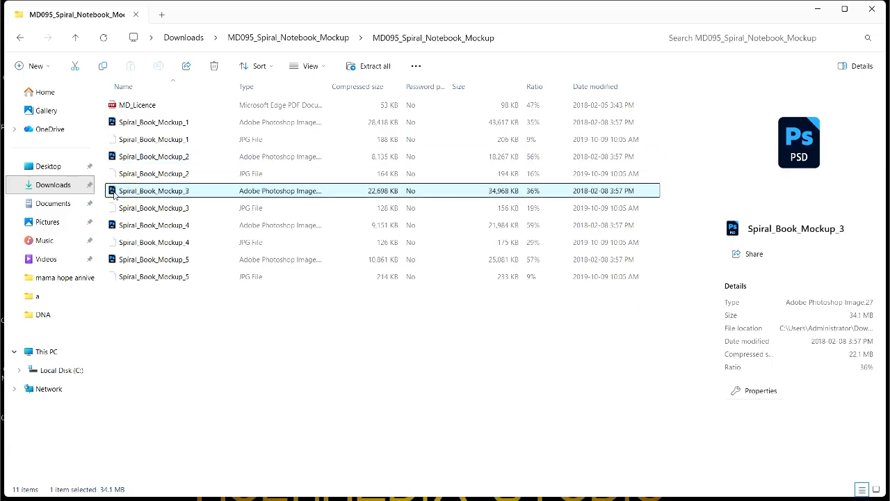
{"action": "double_click", "coordinate": [115, 194]}
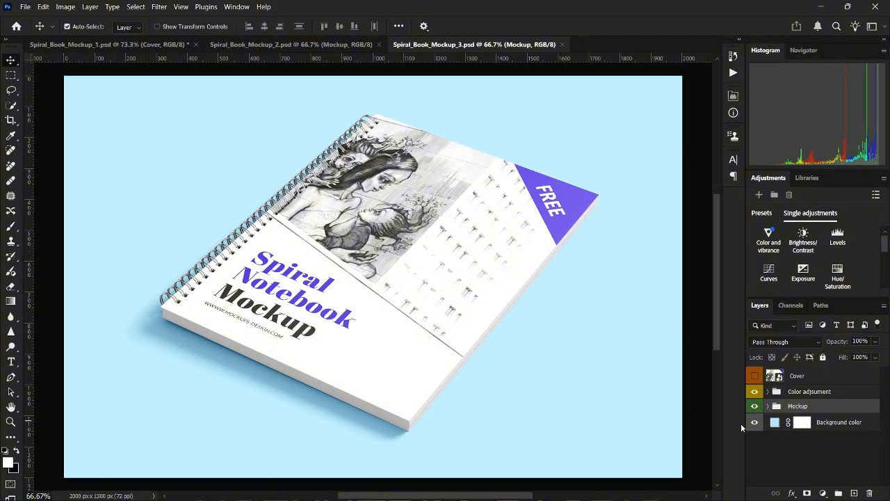
In the Cover smart object, embed DNA WEDDING JOTTER COVER BACK scaled to fill the page.
{"action": "double_click", "coordinate": [773, 376]}
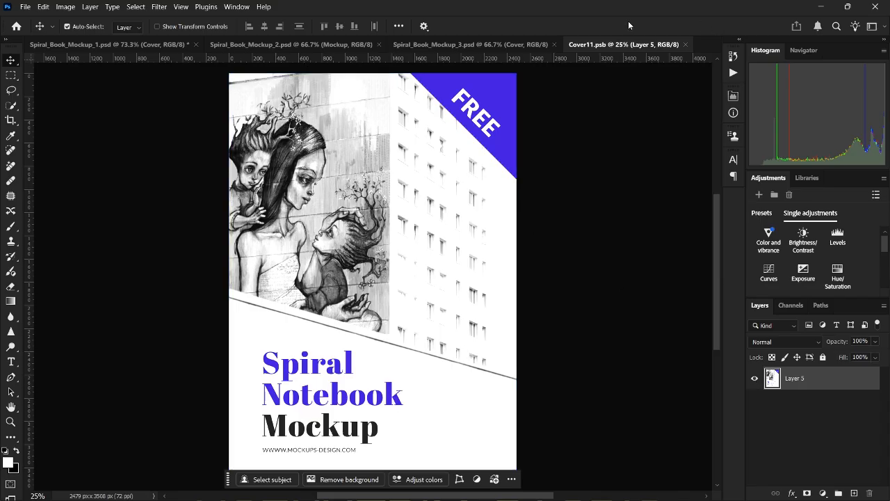
{"action": "left_click", "coordinate": [24, 6]}
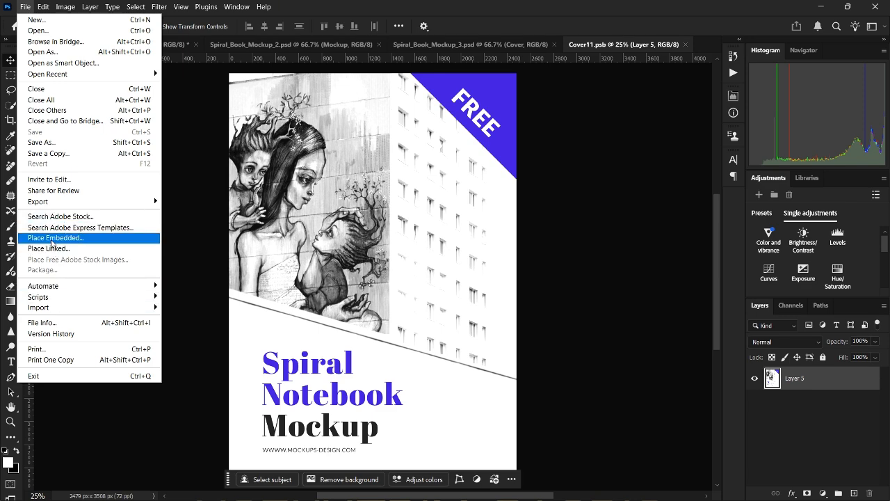
{"action": "left_click", "coordinate": [54, 239]}
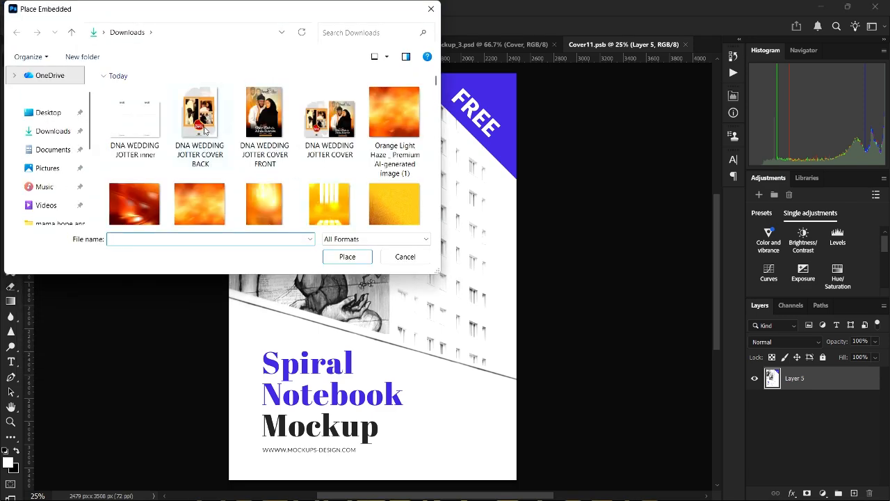
{"action": "left_click", "coordinate": [199, 156]}
{"action": "left_click", "coordinate": [345, 258]}
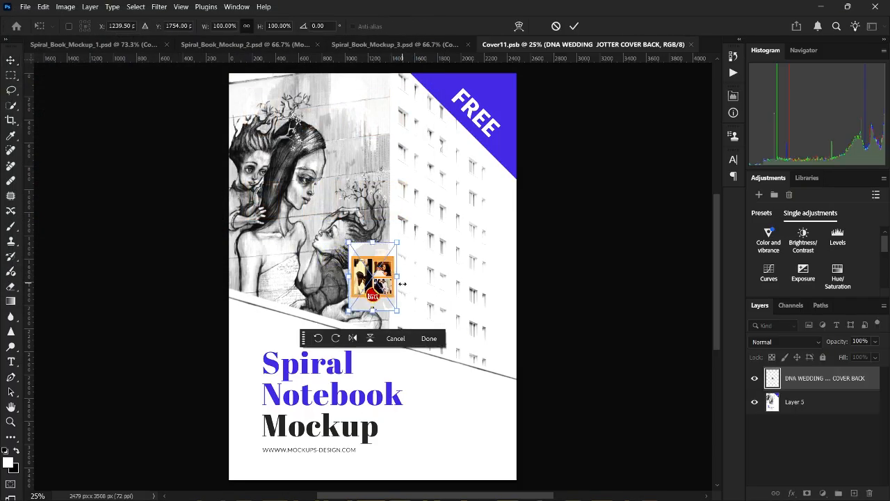
{"action": "left_click_drag", "start_coordinate": [396, 314], "coordinate": [562, 454]}
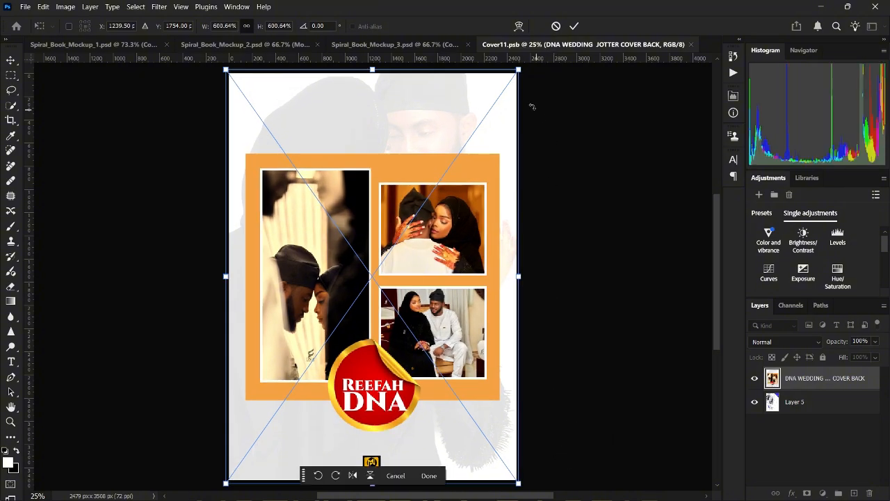
{"action": "left_click", "coordinate": [574, 27]}
Save and close Cover11.psb so the mockup shows the back cover.
{"action": "left_click", "coordinate": [691, 45]}
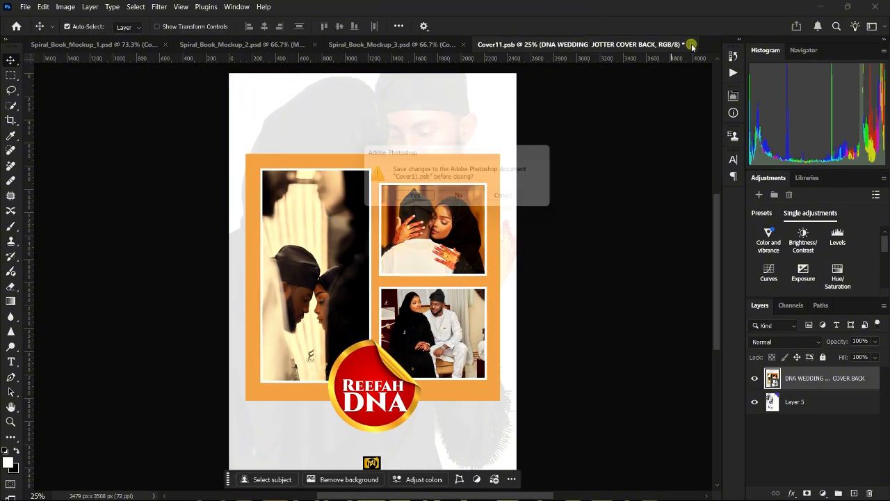
{"action": "left_click", "coordinate": [410, 200]}
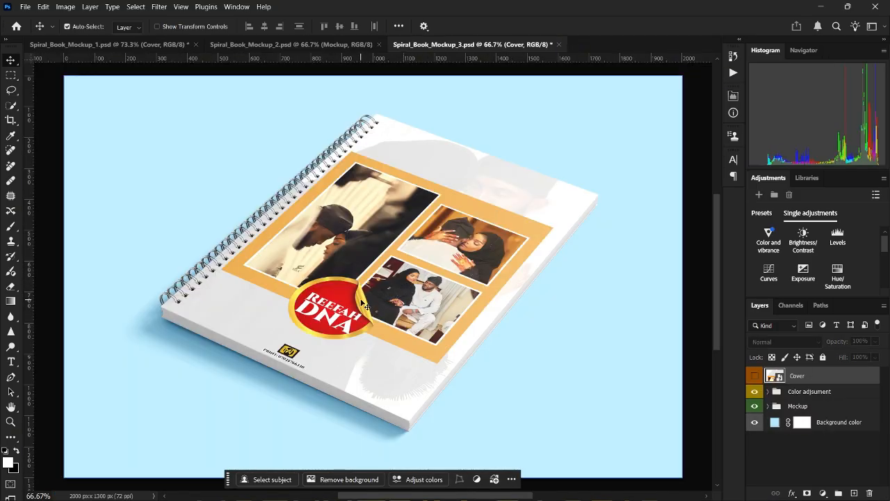
{"action": "scroll", "coordinate": [362, 304], "scroll_direction": "up", "scroll_amount": 3}
{"action": "scroll", "coordinate": [361, 304], "scroll_direction": "down", "scroll_amount": 3}
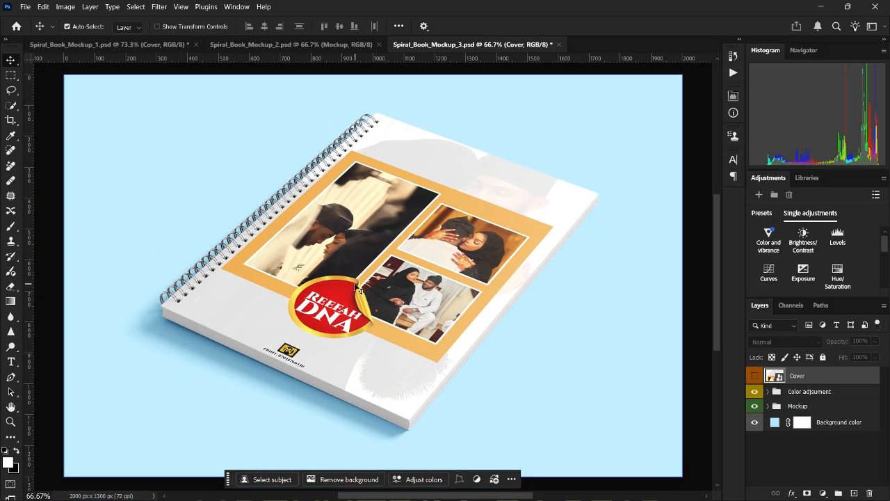
{"action": "left_click", "coordinate": [25, 7]}
Export the mockup via Save for Web as JPEG 'dna-jotter-mkup bk' on the Desktop.
{"action": "mouse_move", "coordinate": [122, 202]}
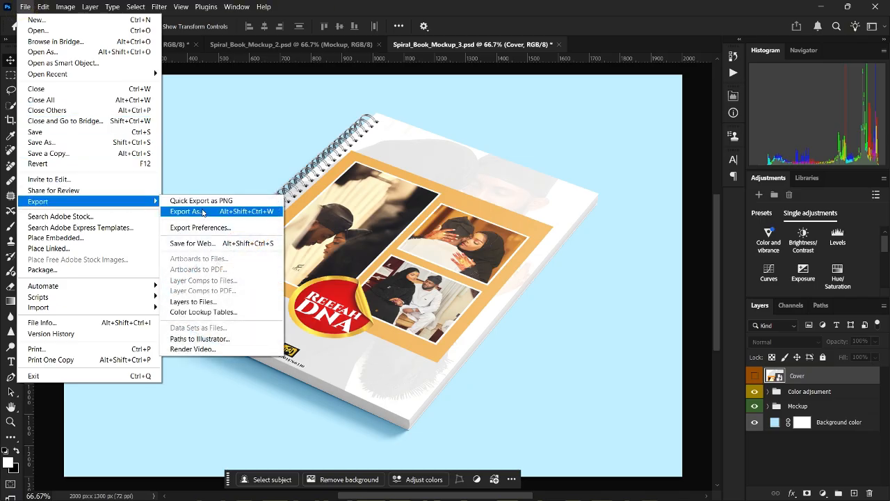
{"action": "left_click", "coordinate": [200, 243]}
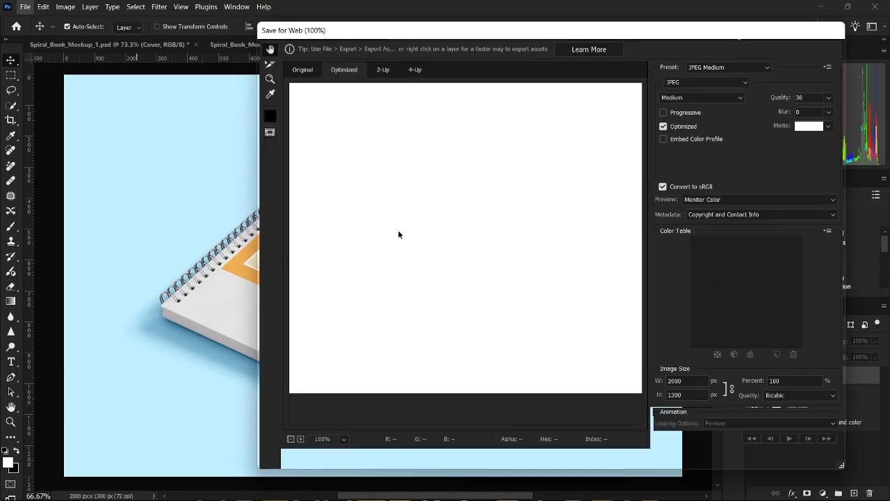
{"action": "left_click", "coordinate": [650, 457]}
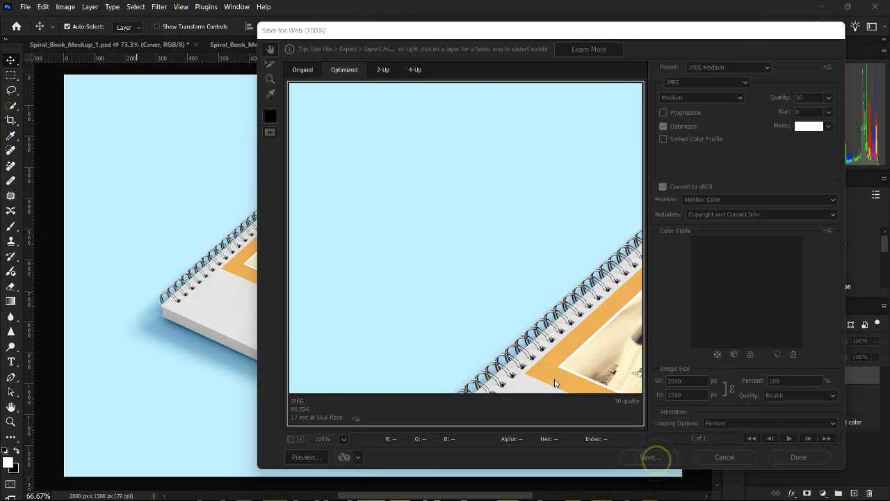
{"action": "type", "text": "d"}
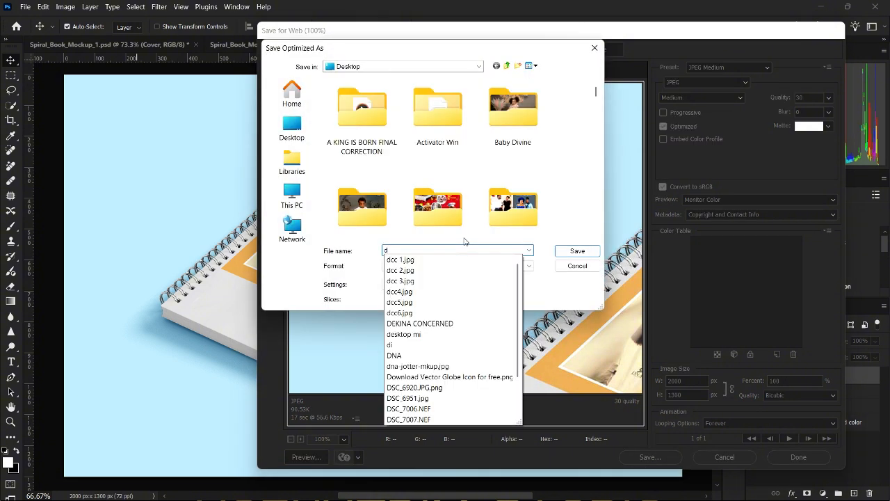
{"action": "type", "text": "n"}
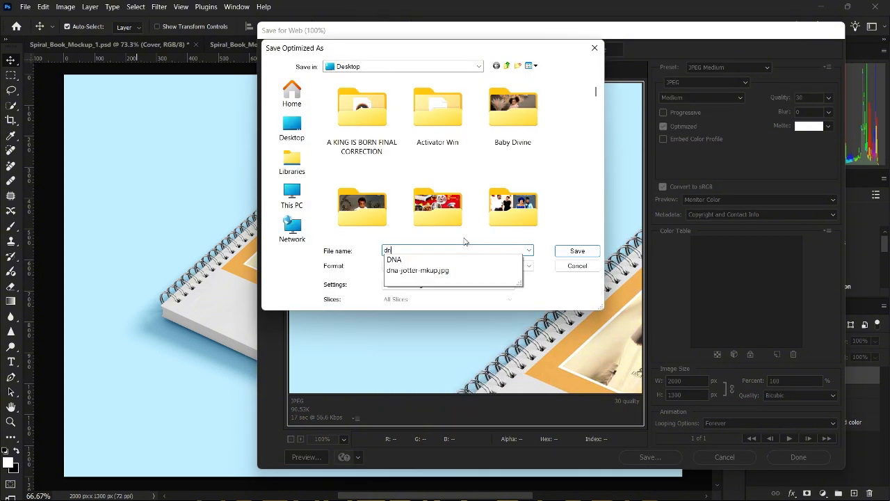
{"action": "left_click", "coordinate": [436, 271]}
{"action": "left_click", "coordinate": [448, 250]}
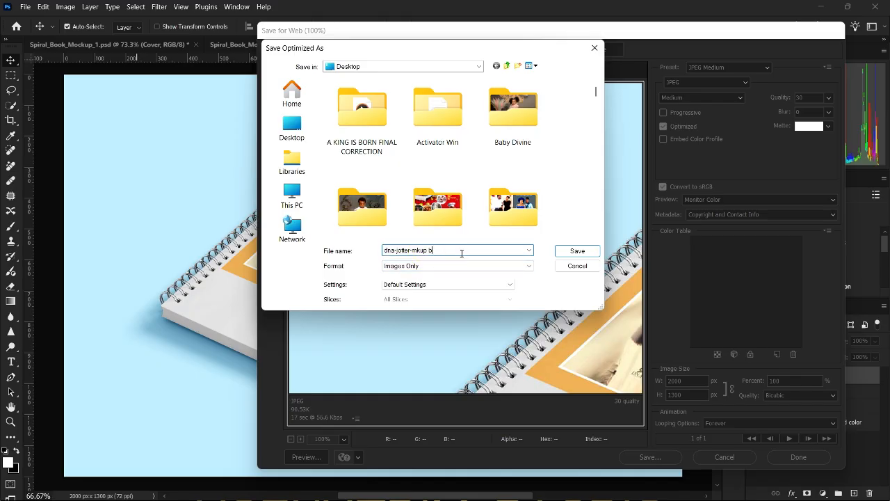
{"action": "left_click", "coordinate": [570, 252]}
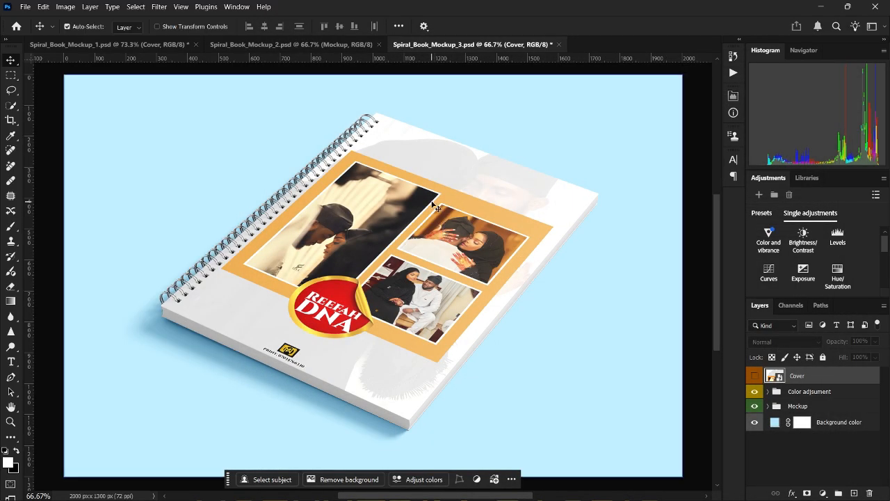
Select the Right page layer in Spiral_Book_Mockup_2, then show the desktop.
{"action": "left_click", "coordinate": [268, 44]}
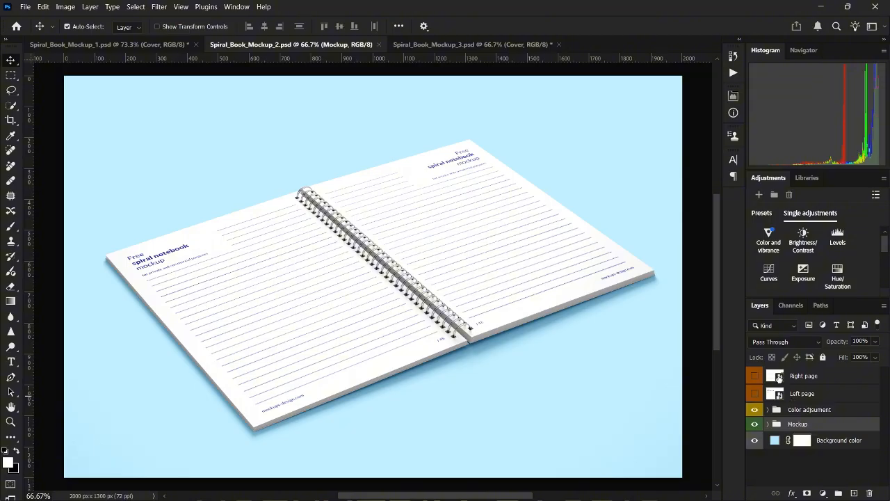
{"action": "left_click", "coordinate": [778, 377]}
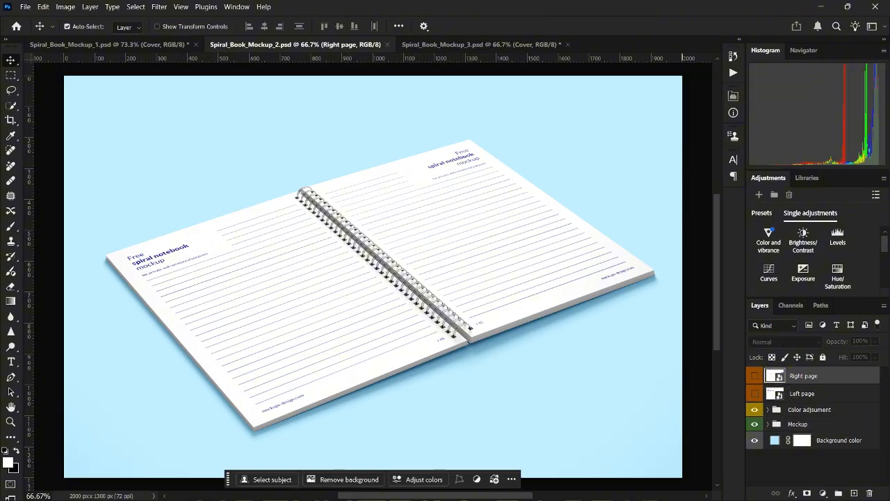
{"action": "key", "text": "super+d"}
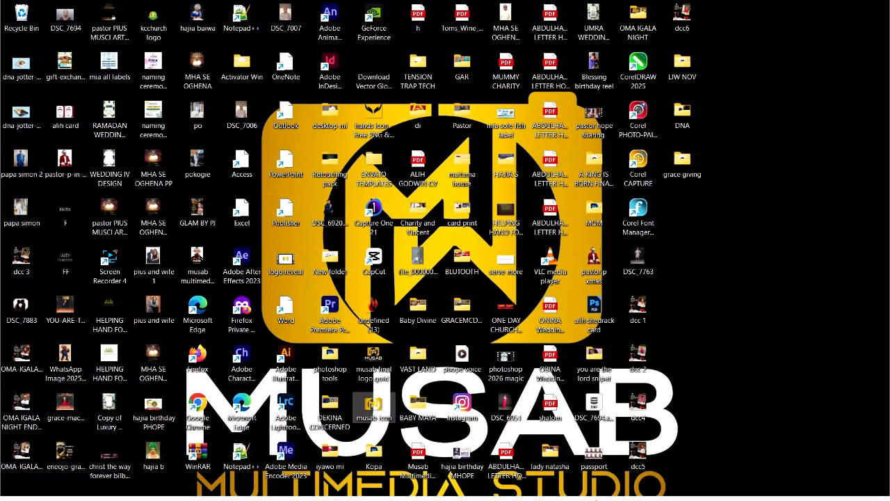
Select both lined inner pages and start exporting them, removing 'inner' from the file name.
{"action": "mouse_move", "coordinate": [598, 497]}
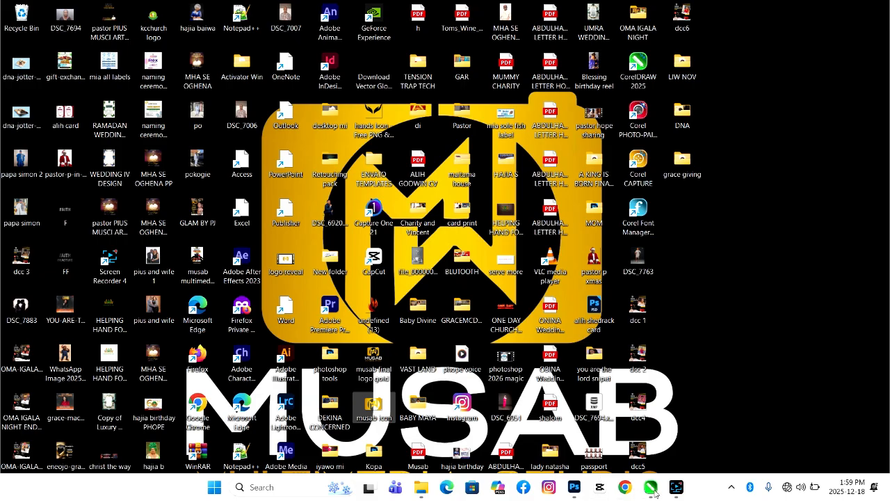
{"action": "mouse_move", "coordinate": [650, 488]}
{"action": "left_click", "coordinate": [644, 464]}
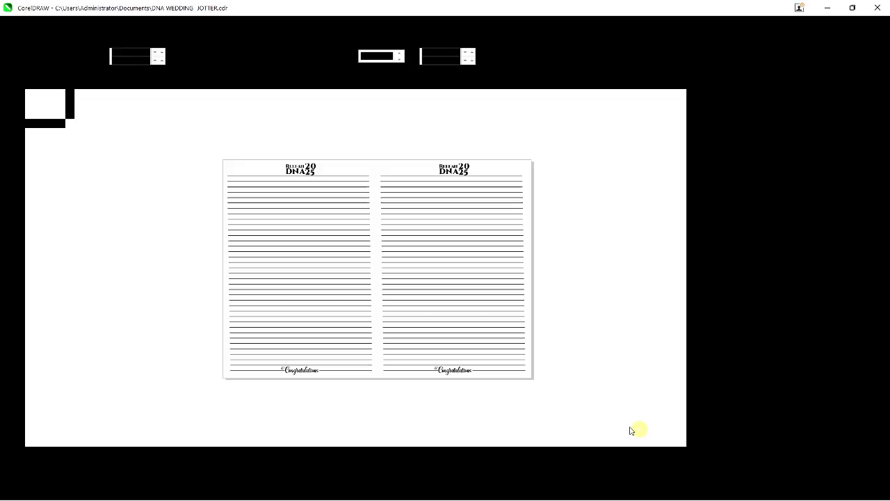
{"action": "left_click_drag", "start_coordinate": [182, 131], "coordinate": [381, 391]}
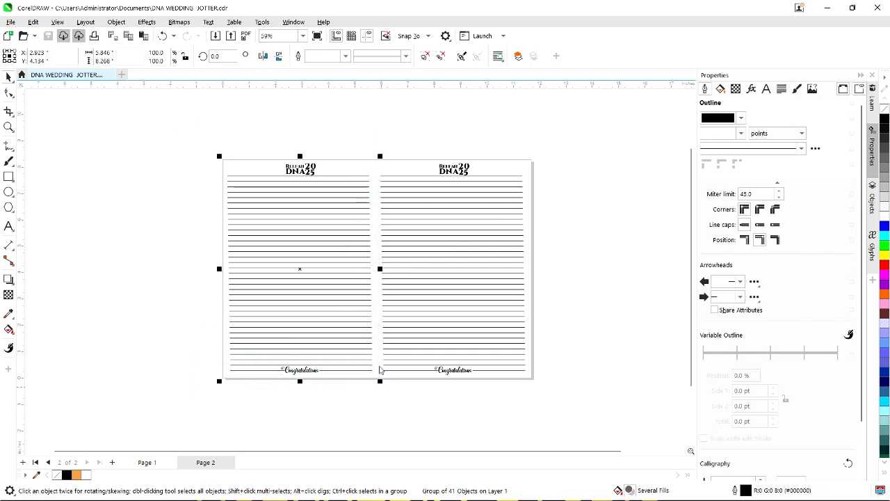
{"action": "key", "text": "ctrl+e"}
{"action": "left_click", "coordinate": [507, 182]}
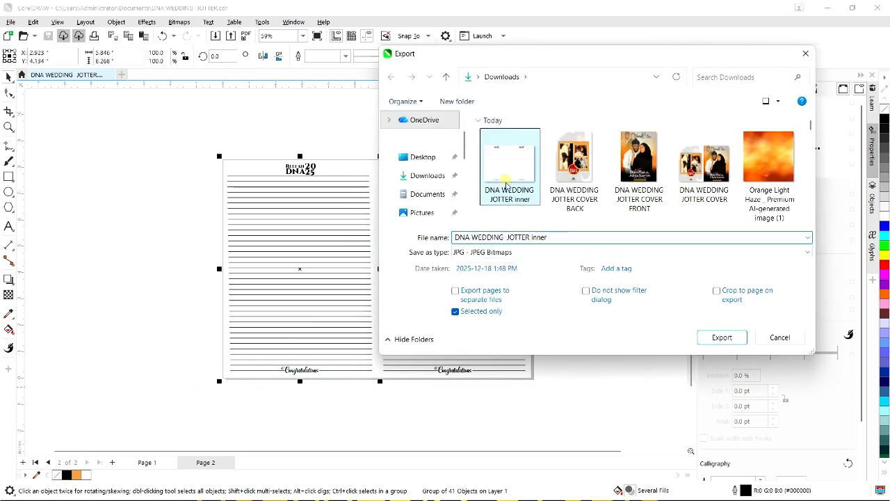
{"action": "left_click", "coordinate": [544, 237]}
{"action": "left_click", "coordinate": [542, 237]}
{"action": "left_click_drag", "start_coordinate": [531, 237], "coordinate": [568, 237]}
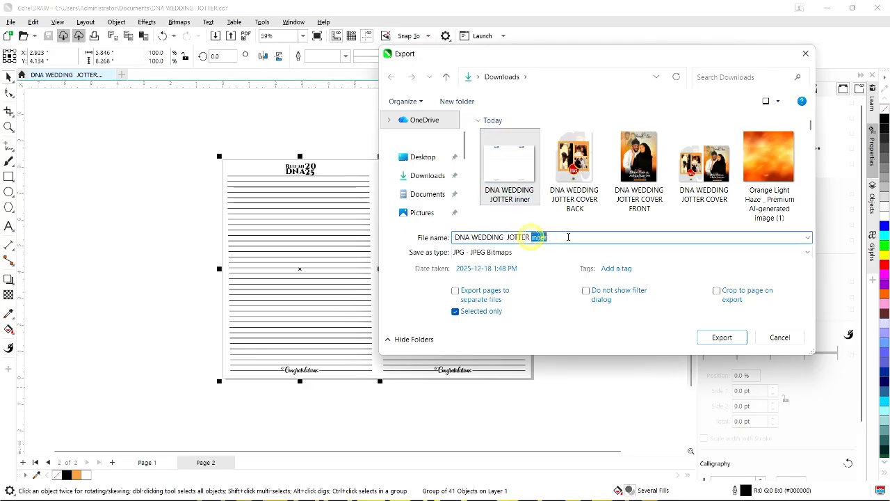
{"action": "key", "text": "BackSpace"}
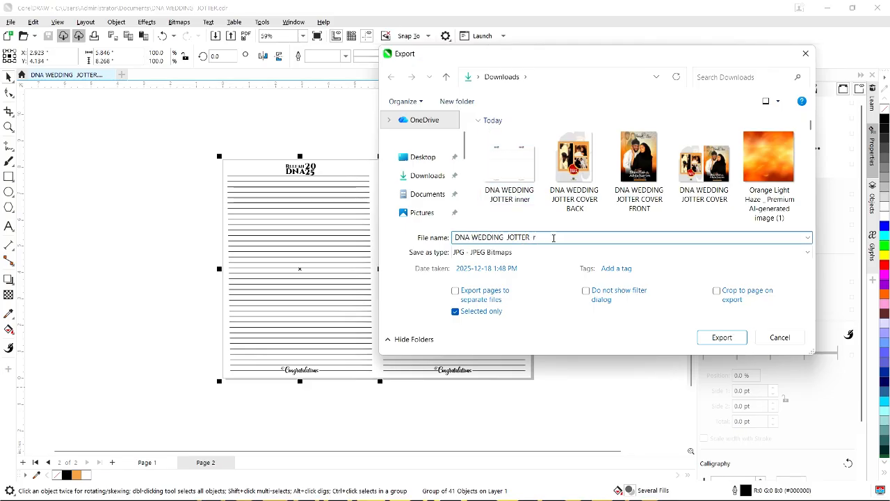
Finish exporting the inner pages as a JPEG and minimize CorelDRAW.
{"action": "left_click", "coordinate": [722, 338]}
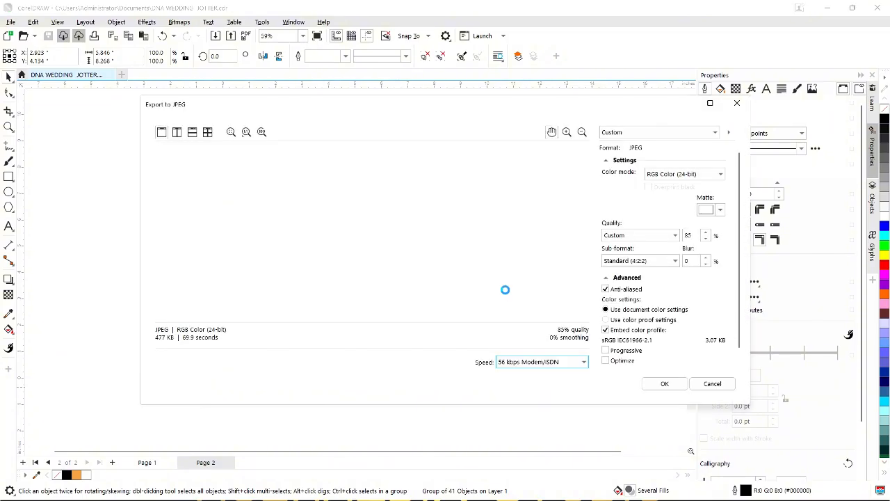
{"action": "left_click", "coordinate": [662, 385]}
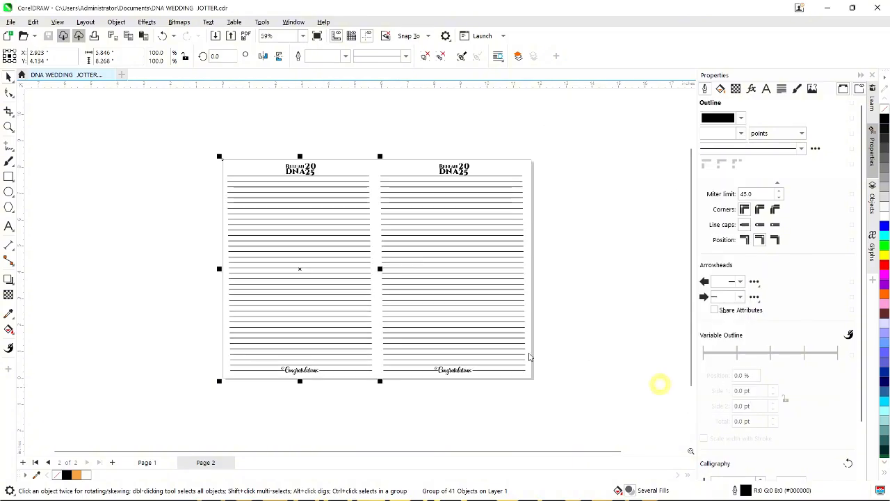
{"action": "left_click", "coordinate": [562, 343]}
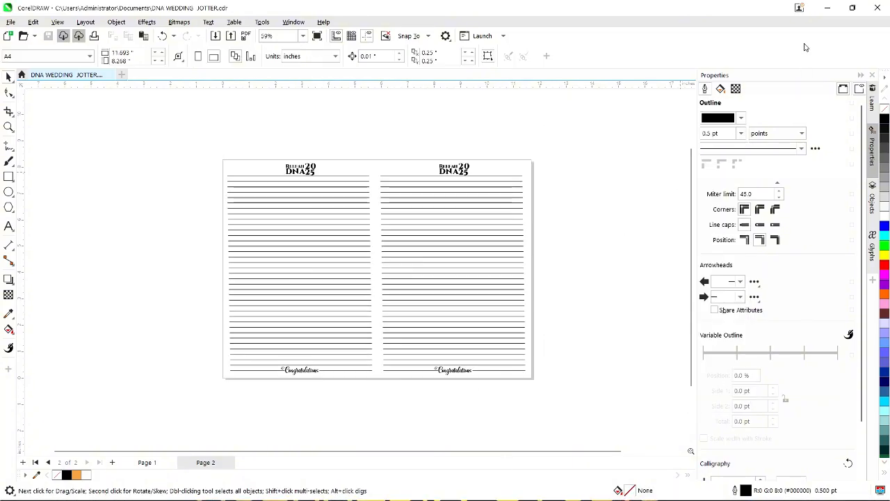
{"action": "left_click", "coordinate": [826, 8]}
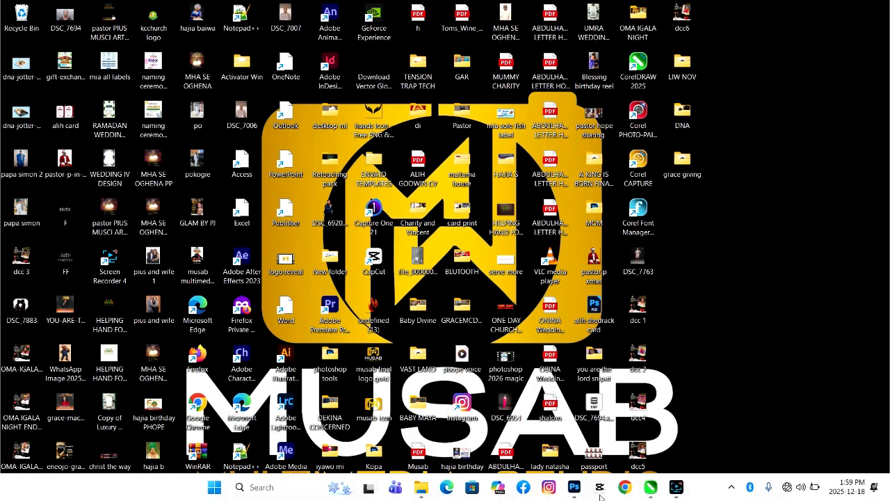
Open Spiral_Book_Mockup_2's Right page smart object and hide its original Layer 1 artwork.
{"action": "left_click", "coordinate": [519, 431]}
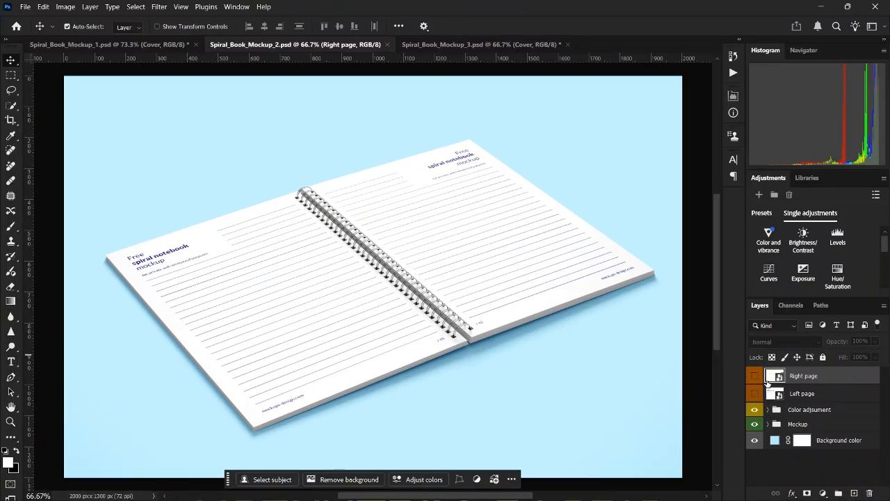
{"action": "left_click", "coordinate": [445, 44]}
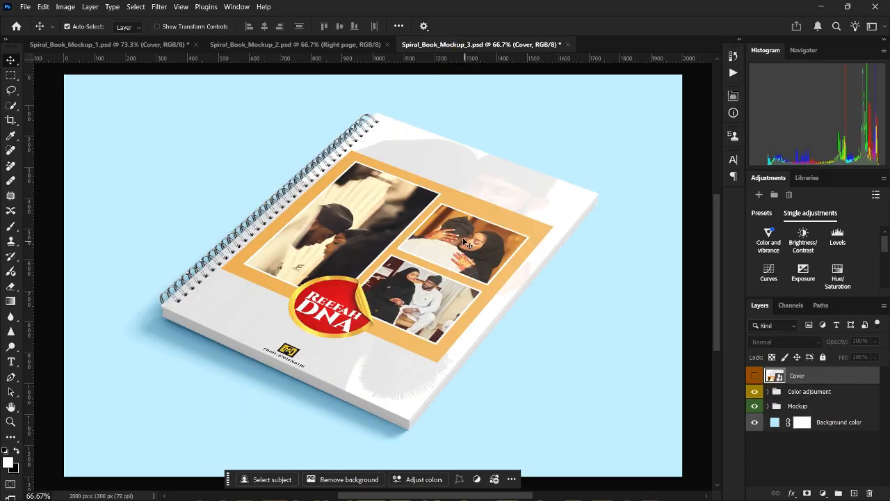
{"action": "left_click", "coordinate": [343, 46]}
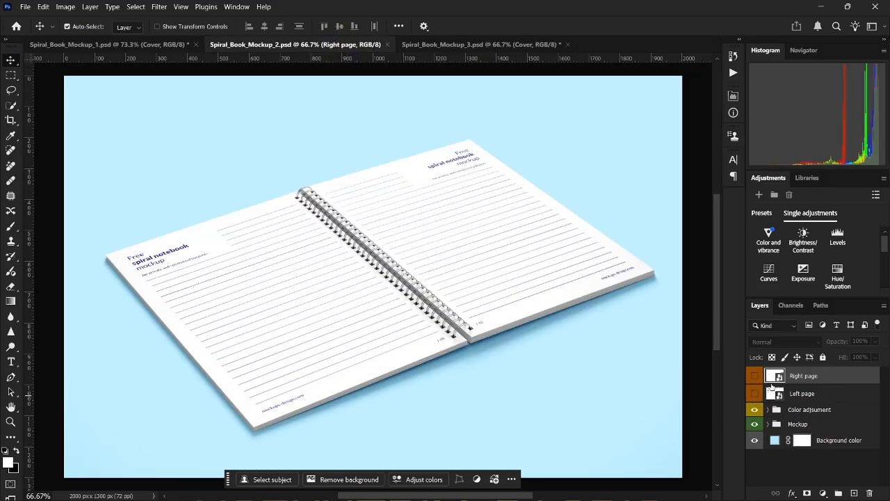
{"action": "double_click", "coordinate": [778, 376]}
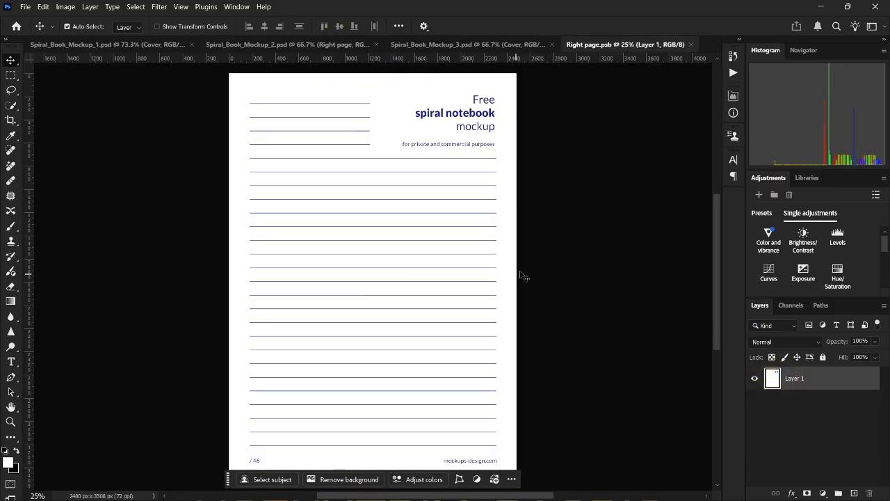
{"action": "left_click", "coordinate": [753, 377]}
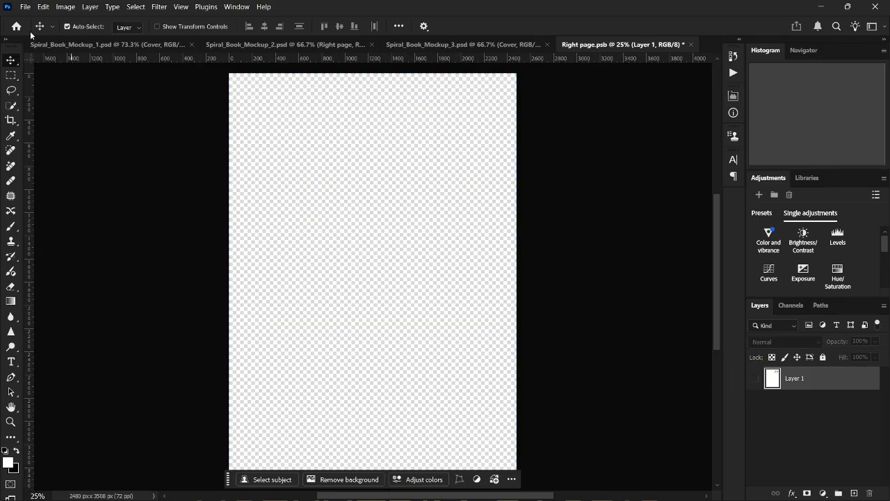
Embed DNA WEDDING JOTTER r scaled to fill the right page, then save and close.
{"action": "left_click", "coordinate": [24, 6]}
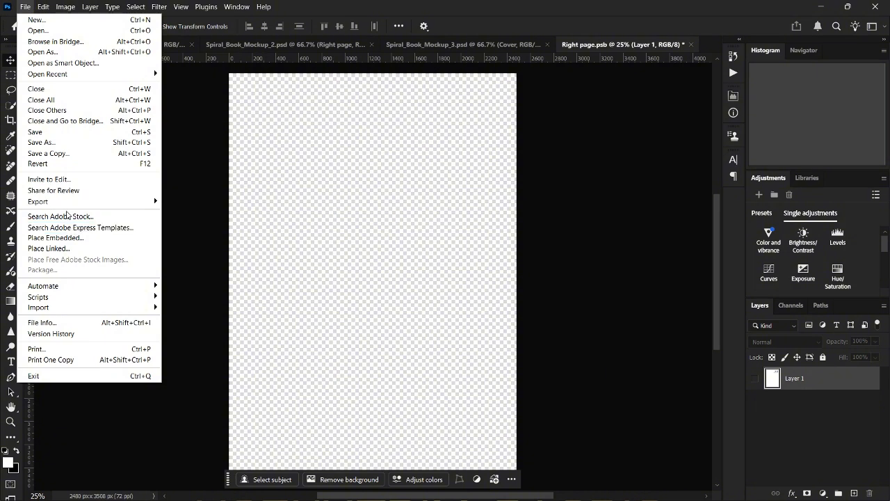
{"action": "left_click", "coordinate": [70, 237]}
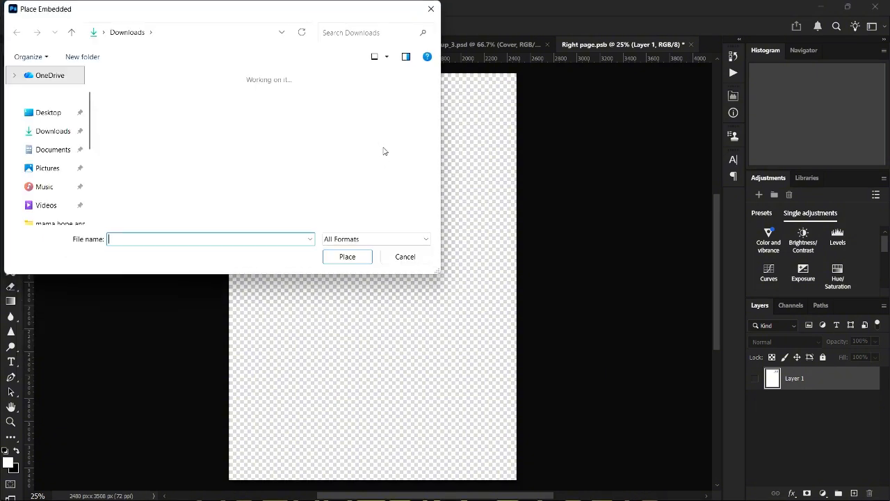
{"action": "left_click", "coordinate": [136, 118]}
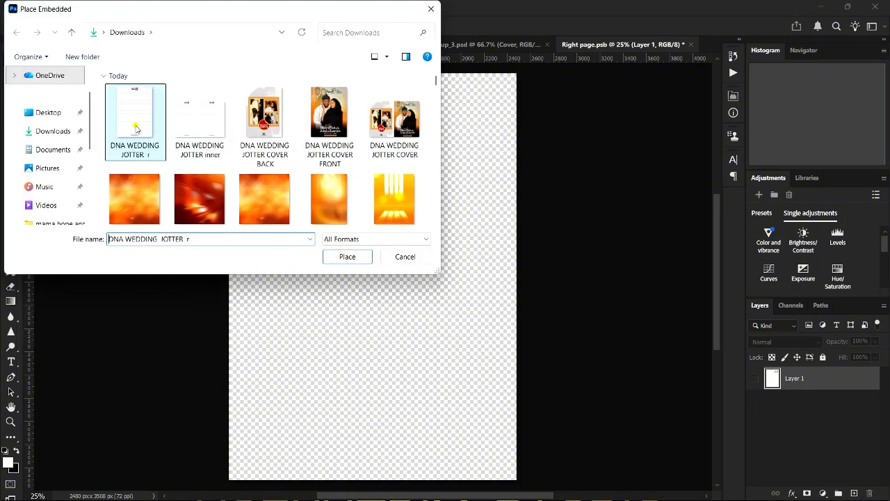
{"action": "left_click", "coordinate": [346, 257]}
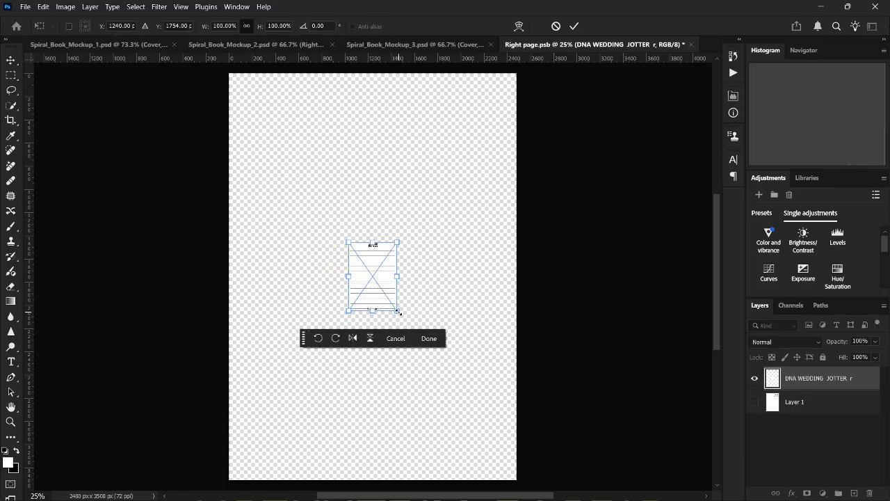
{"action": "left_click_drag", "start_coordinate": [399, 312], "coordinate": [530, 478]}
{"action": "left_click", "coordinate": [575, 27]}
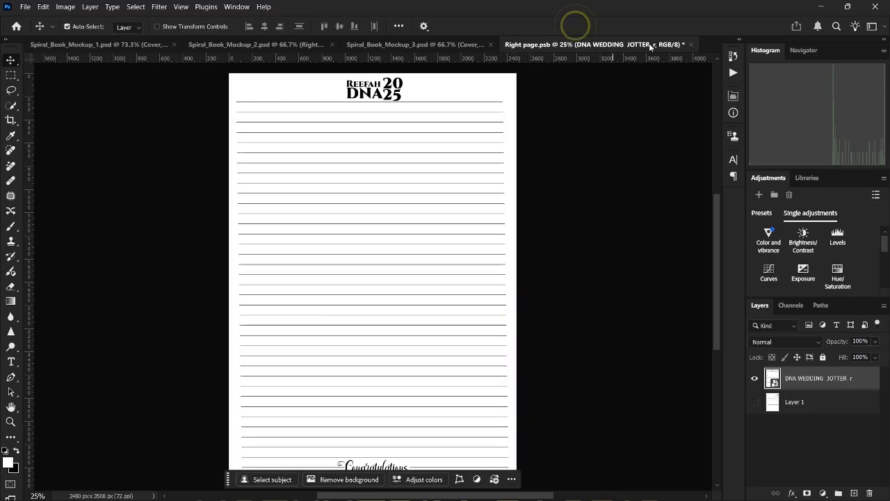
{"action": "left_click", "coordinate": [691, 44]}
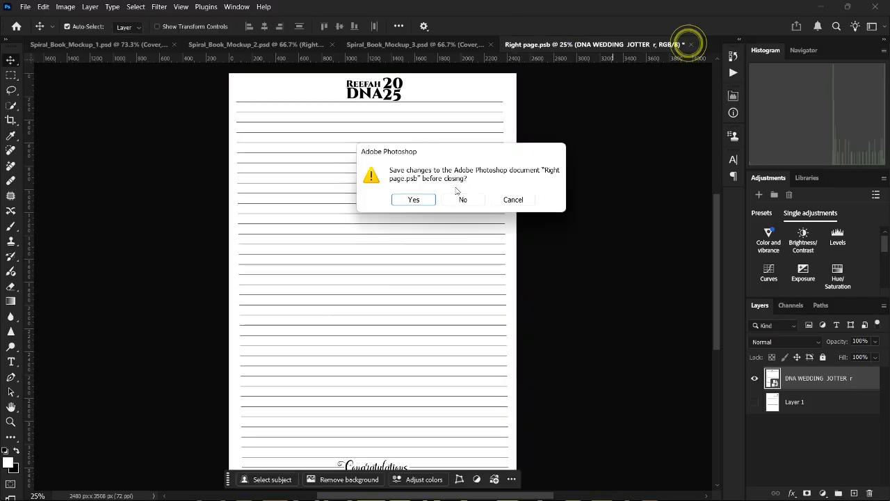
{"action": "left_click", "coordinate": [421, 200]}
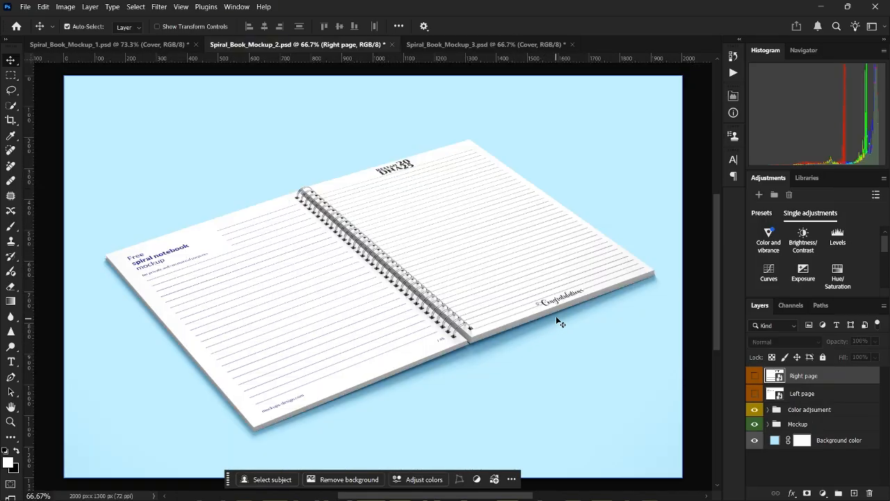
In the Left page smart object, embed DNA WEDDING JOTTER r scaled to fill it, and save.
{"action": "double_click", "coordinate": [779, 393]}
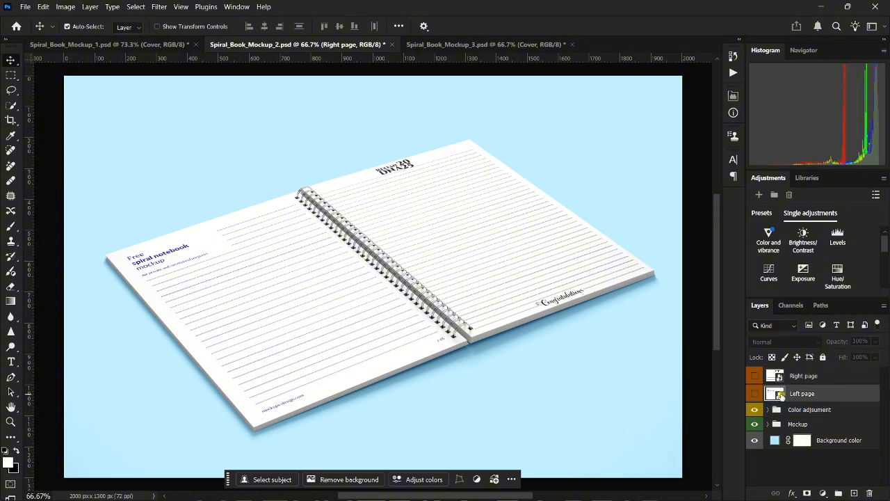
{"action": "left_click", "coordinate": [25, 7]}
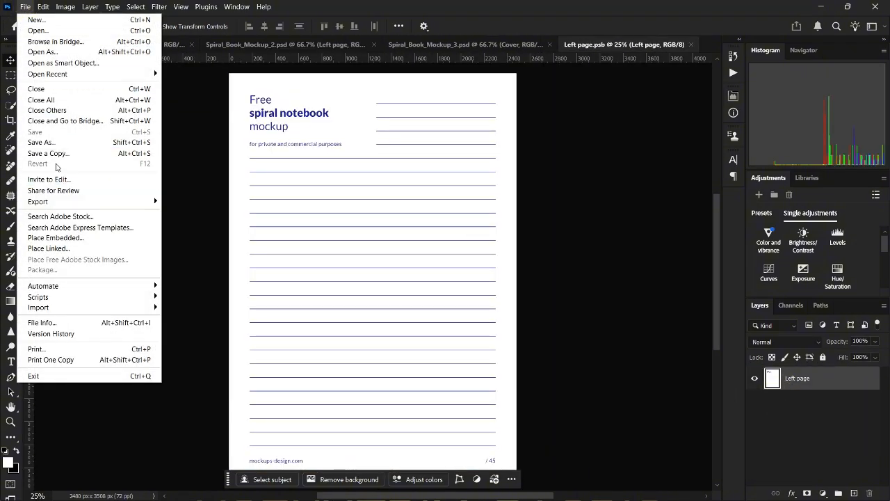
{"action": "left_click", "coordinate": [60, 238]}
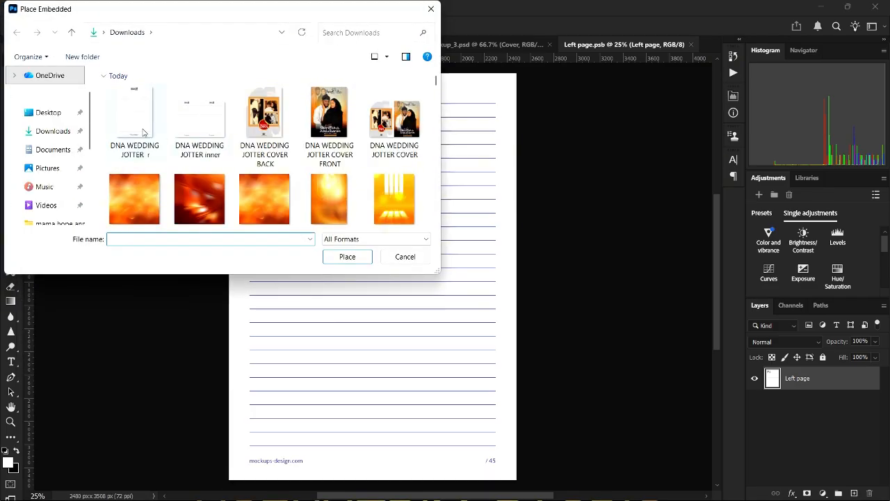
{"action": "left_click", "coordinate": [139, 125]}
{"action": "left_click", "coordinate": [345, 256]}
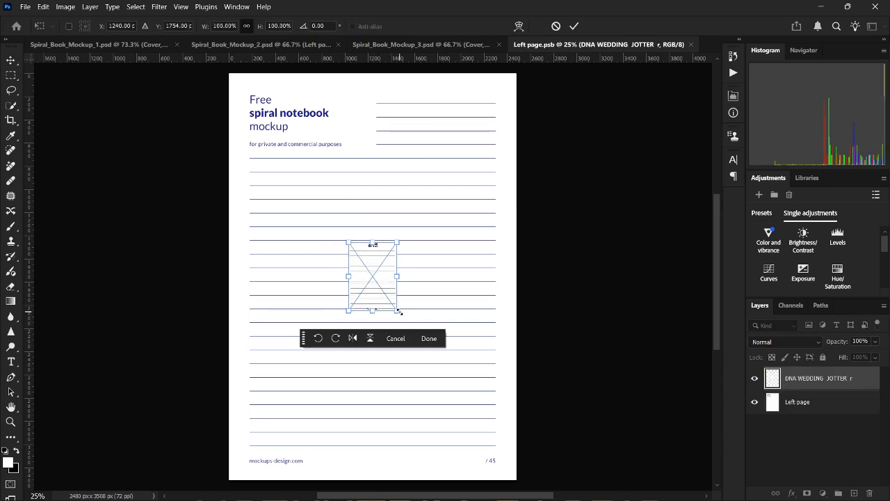
{"action": "left_click_drag", "start_coordinate": [399, 311], "coordinate": [518, 480]}
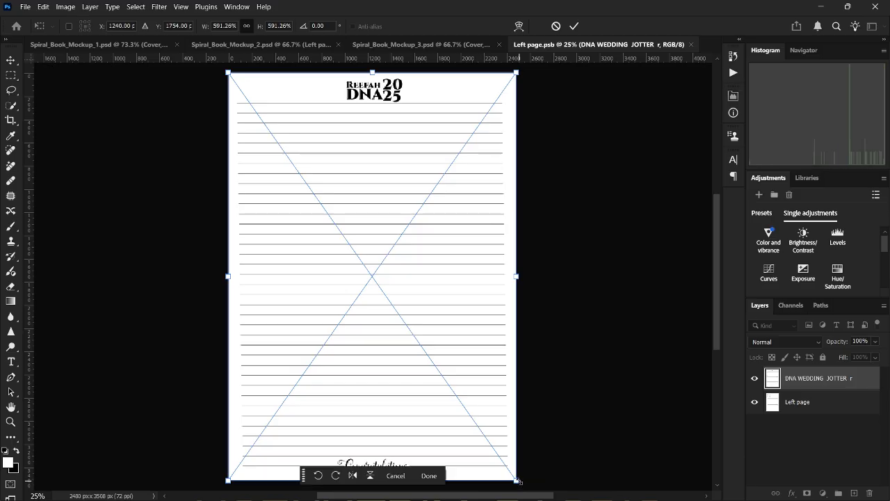
{"action": "left_click", "coordinate": [574, 26]}
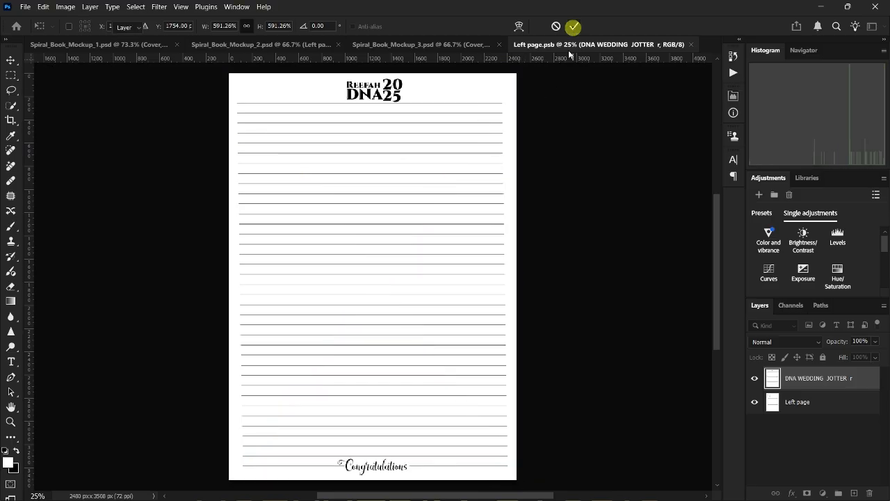
{"action": "left_click", "coordinate": [692, 44]}
{"action": "left_click", "coordinate": [417, 201]}
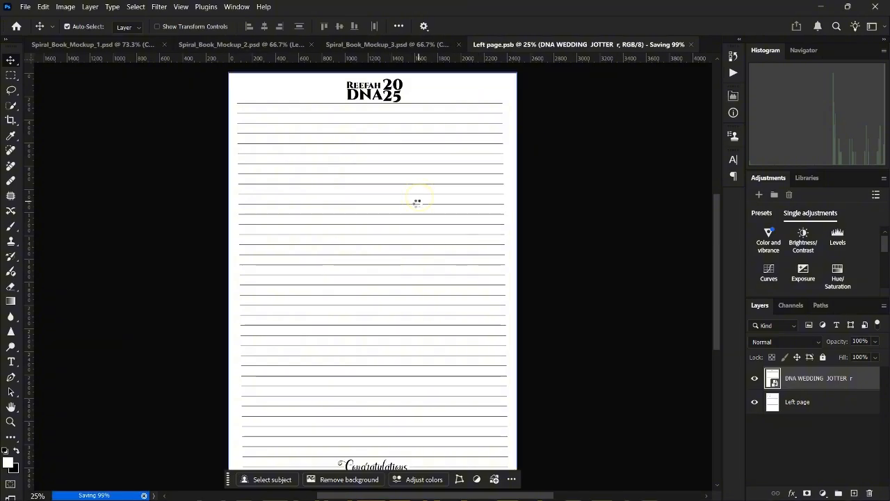
Open Save for Web (Legacy) for the inner-page mockup with a 50% preview zoom.
{"action": "scroll", "coordinate": [365, 313], "scroll_direction": "up", "scroll_amount": 1}
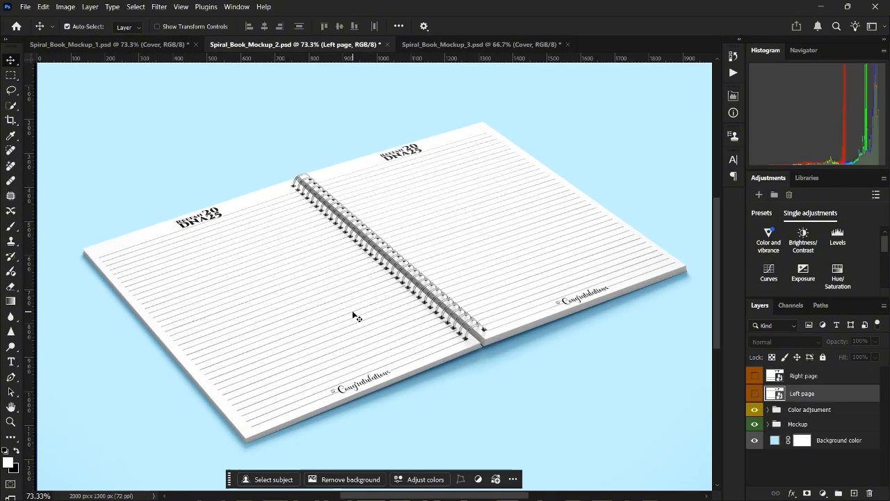
{"action": "left_click", "coordinate": [26, 7]}
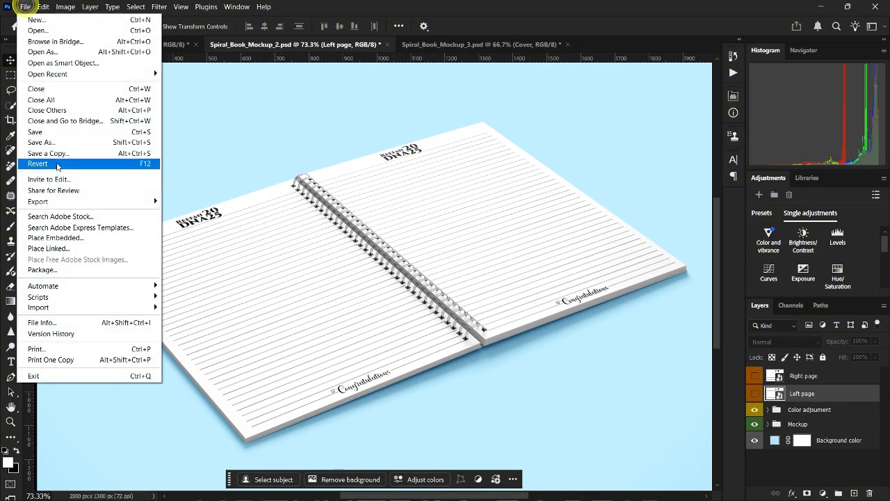
{"action": "mouse_move", "coordinate": [127, 204]}
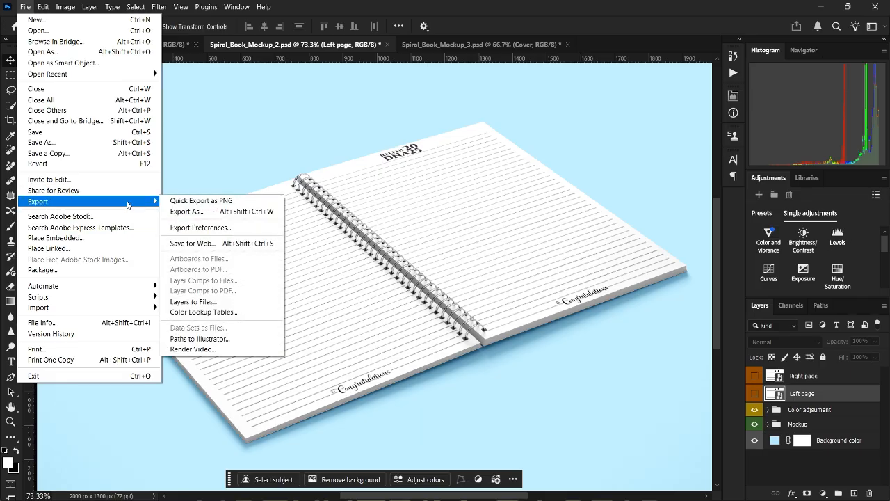
{"action": "left_click", "coordinate": [187, 211]}
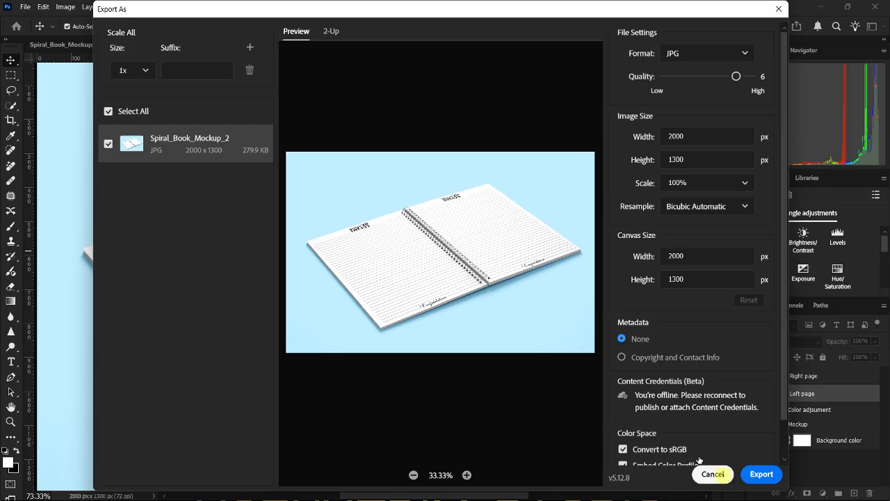
{"action": "left_click", "coordinate": [716, 475]}
{"action": "left_click", "coordinate": [25, 7]}
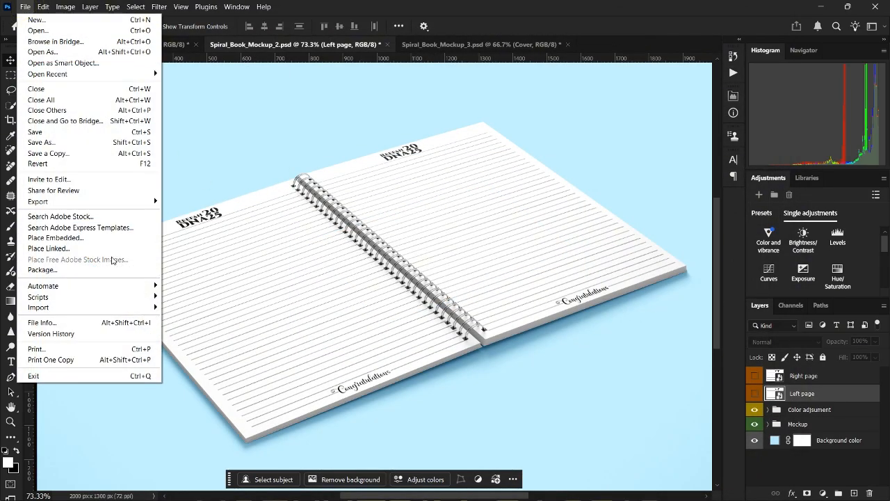
{"action": "mouse_move", "coordinate": [115, 201]}
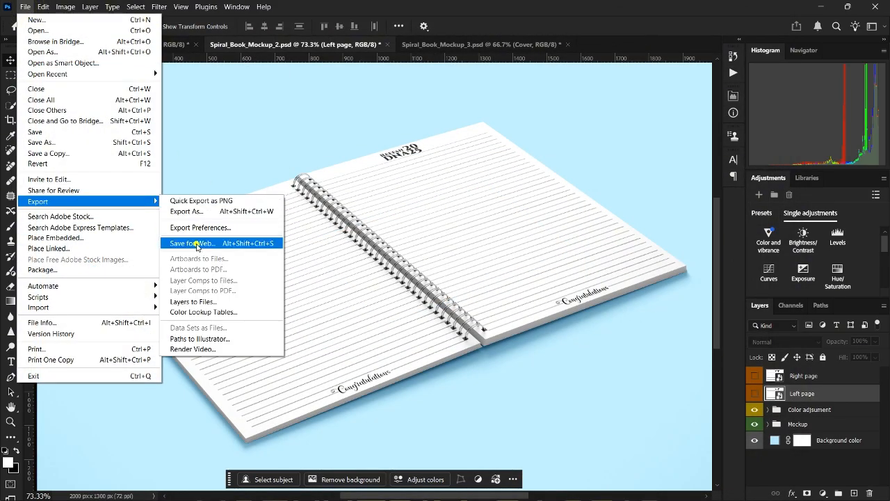
{"action": "left_click", "coordinate": [197, 242]}
{"action": "right_click", "coordinate": [475, 253]}
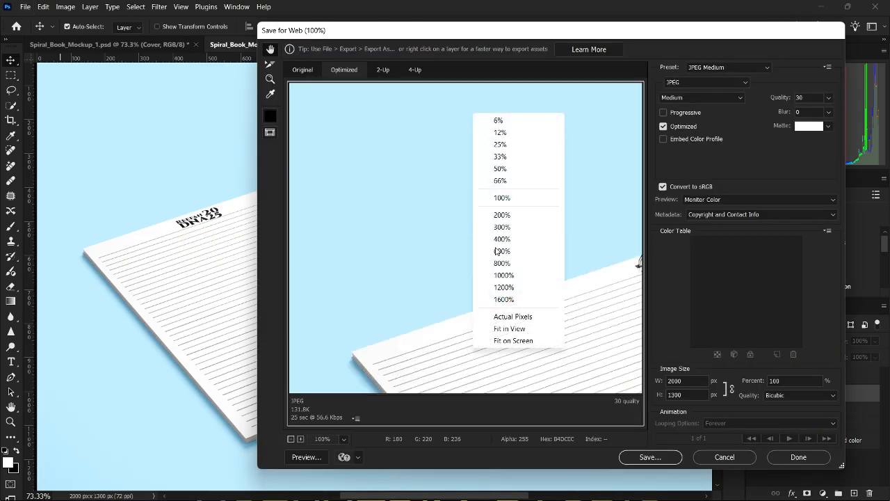
{"action": "left_click", "coordinate": [500, 169]}
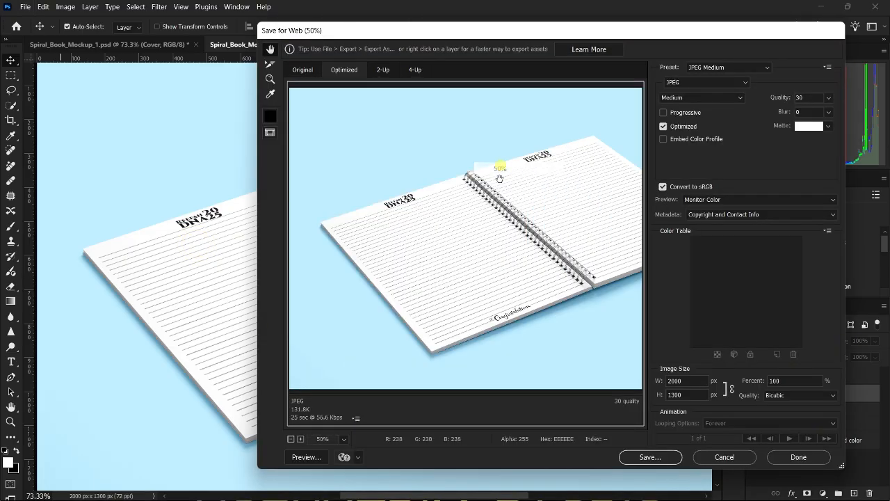
{"action": "left_click", "coordinate": [664, 462]}
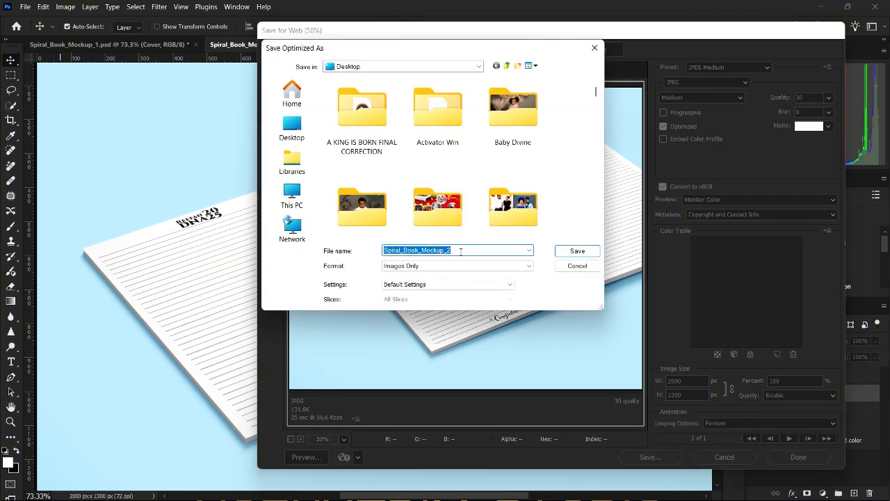
Save the JPEG to the Desktop as dna-jotter-inner-mkup.jpg.
{"action": "type", "text": "dna"}
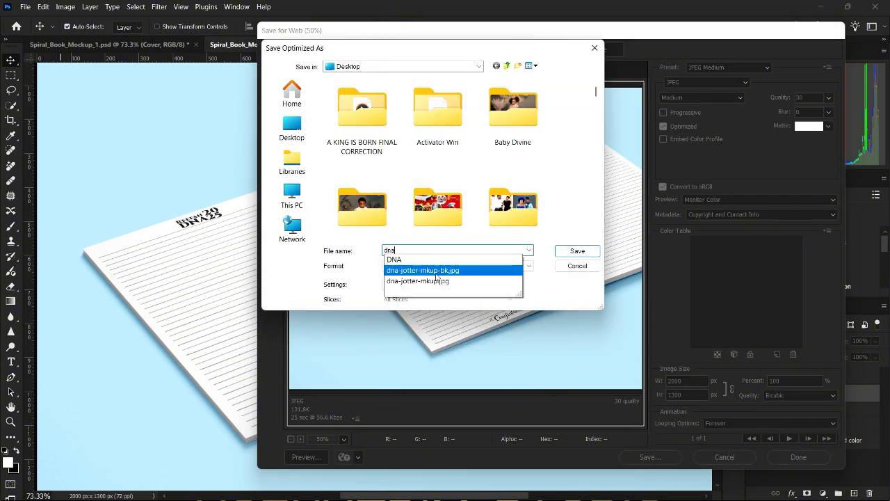
{"action": "left_click", "coordinate": [433, 270]}
{"action": "left_click", "coordinate": [426, 250]}
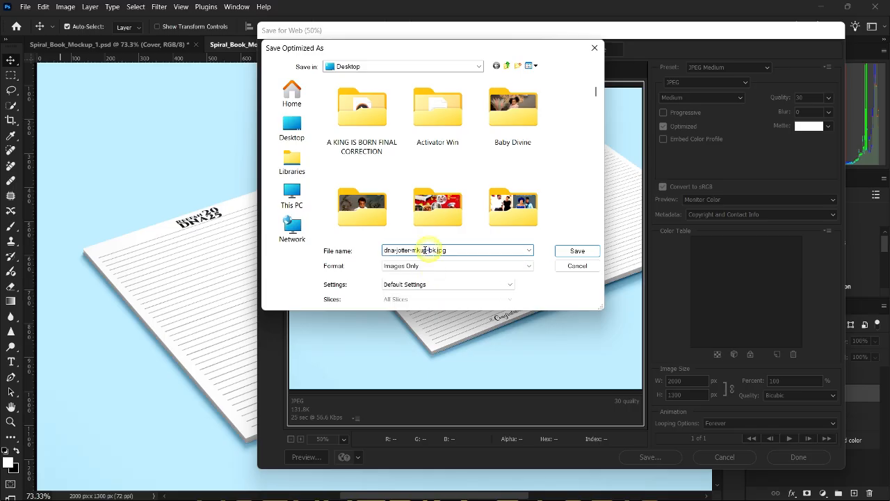
{"action": "left_click", "coordinate": [410, 249]}
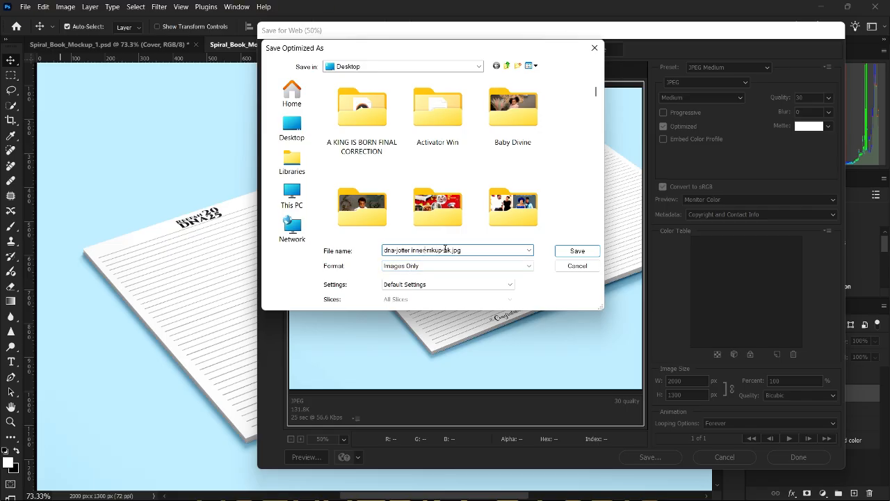
{"action": "left_click_drag", "start_coordinate": [445, 250], "coordinate": [532, 261]}
{"action": "key", "text": "BackSpace"}
{"action": "left_click", "coordinate": [427, 251]}
{"action": "left_click", "coordinate": [566, 254]}
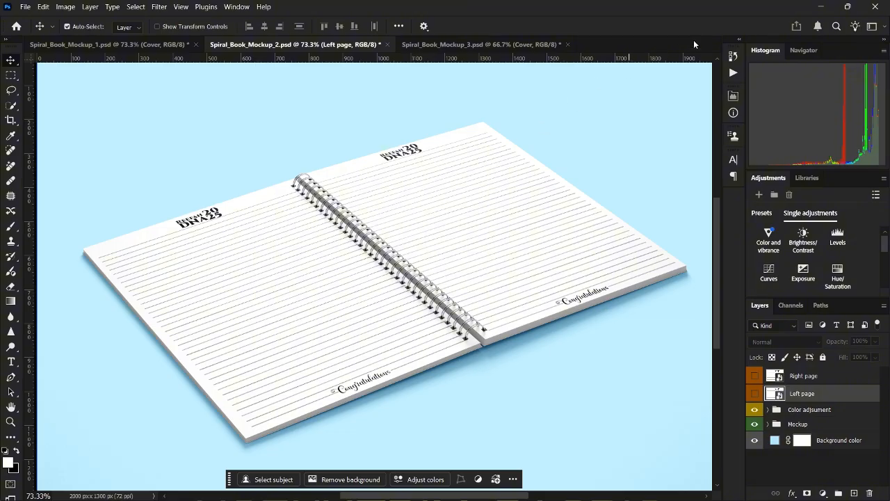
Minimize Photoshop and open the Desktop folder in File Explorer.
{"action": "left_click", "coordinate": [819, 9]}
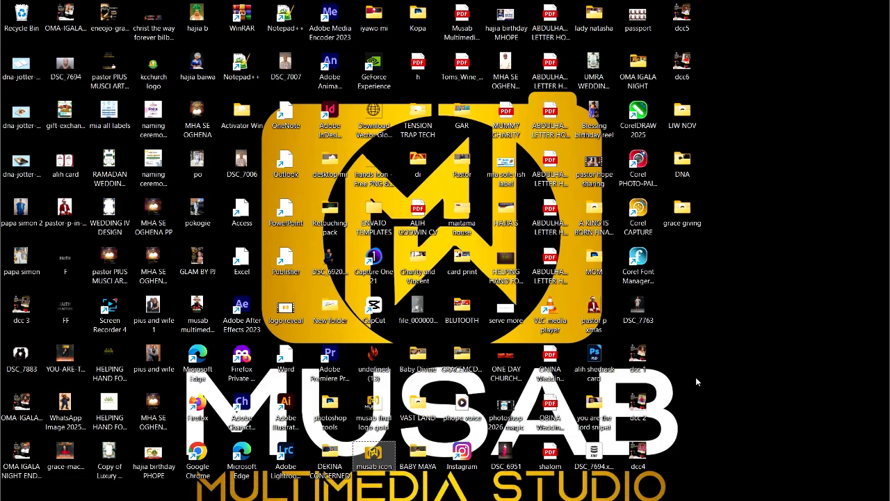
{"action": "key", "text": "super+e"}
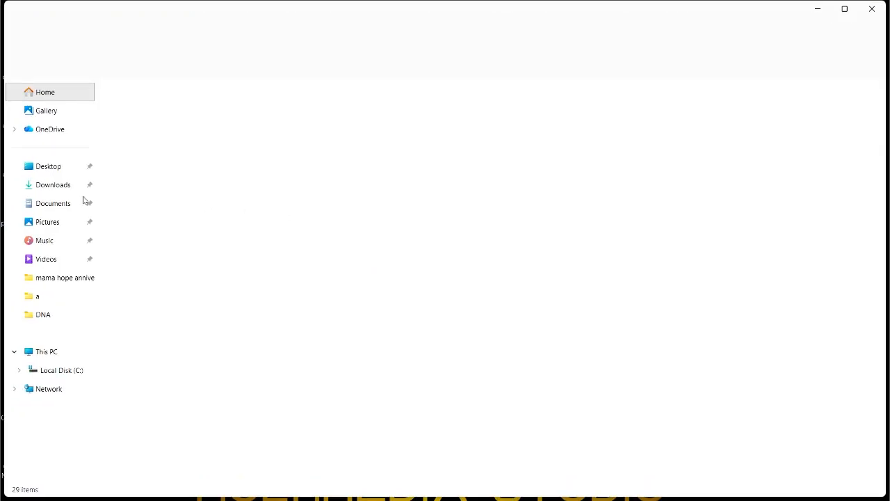
{"action": "left_click", "coordinate": [48, 167]}
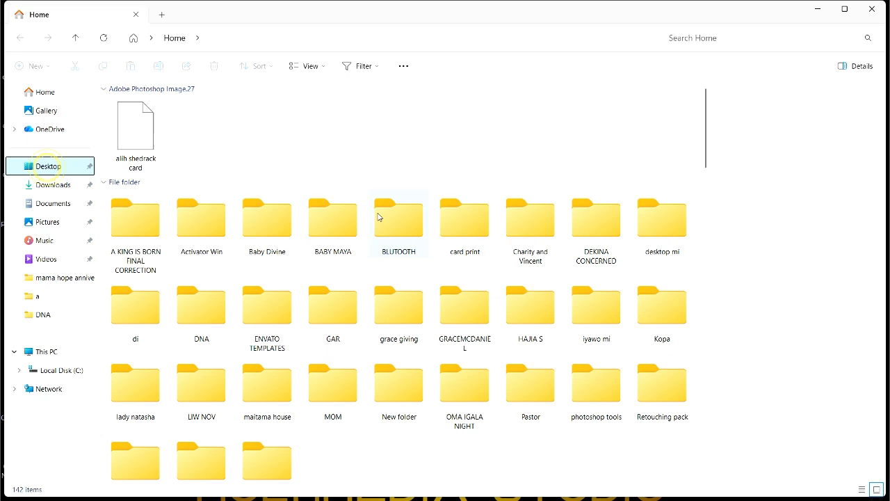
{"action": "left_click", "coordinate": [341, 221]}
Locate the dna-jotter mockup images and select dna-jotter-mkup.
{"action": "key", "text": "d"}
{"action": "key", "text": "d"}
{"action": "key", "text": "d"}
{"action": "key", "text": "d"}
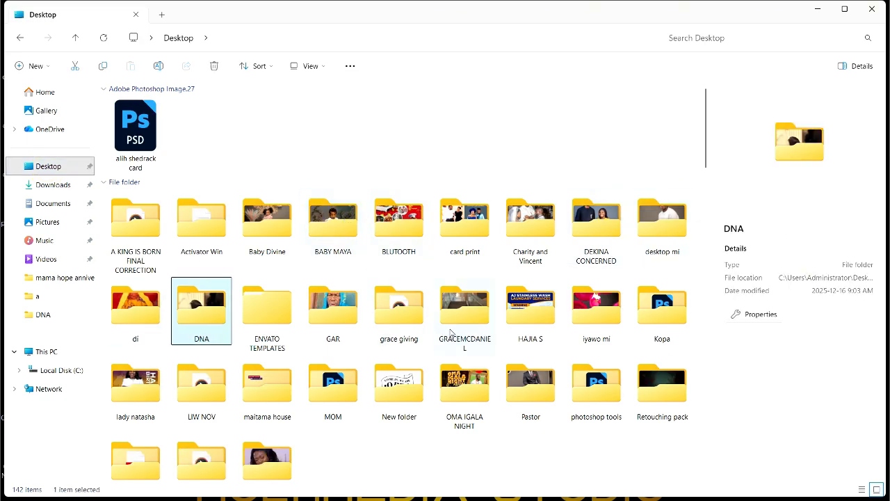
{"action": "scroll", "coordinate": [431, 334], "scroll_direction": "down", "scroll_amount": 10}
{"action": "key", "text": "d"}
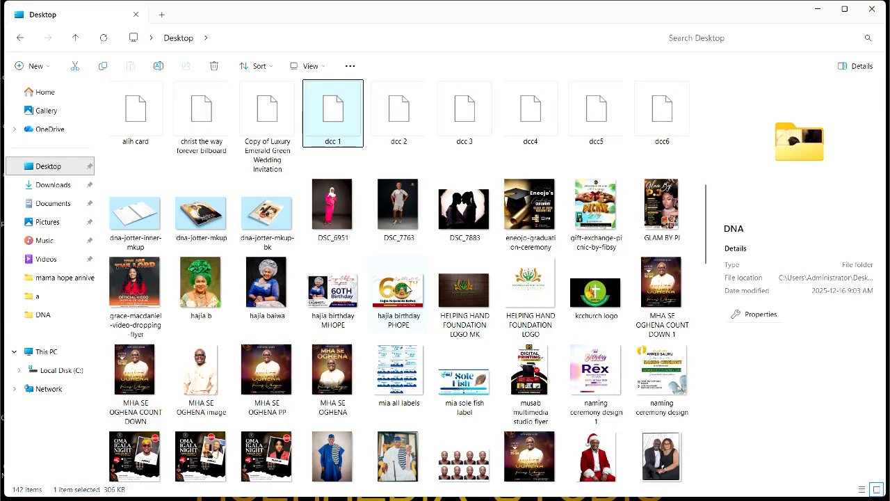
{"action": "key", "text": "d"}
{"action": "key", "text": "d"}
{"action": "key", "text": "d"}
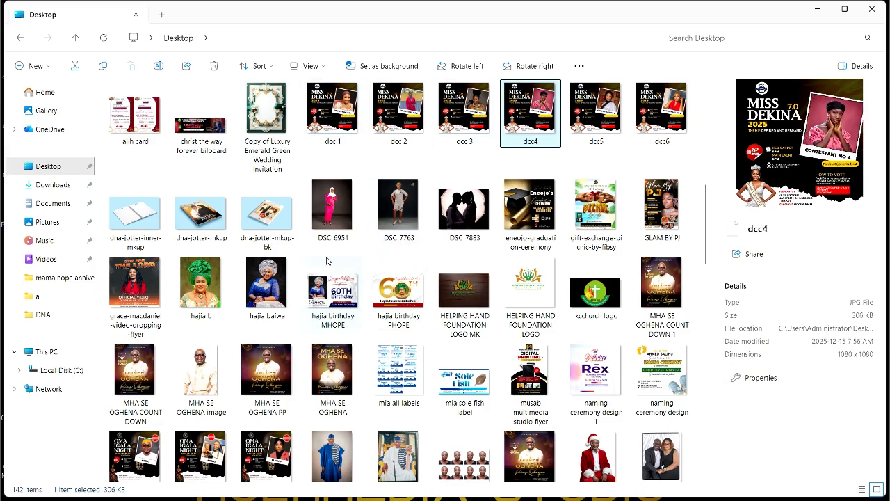
{"action": "left_click", "coordinate": [200, 217]}
View the inner-page, front-cover and back-cover dna-jotter mockups maximized in Photos, then close Photos.
{"action": "left_click", "coordinate": [123, 220]}
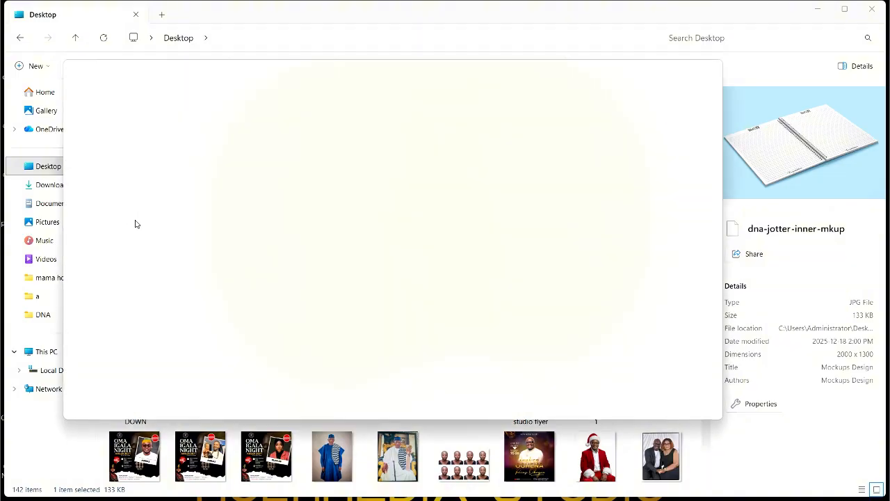
{"action": "scroll", "coordinate": [381, 202], "scroll_direction": "up", "scroll_amount": 4}
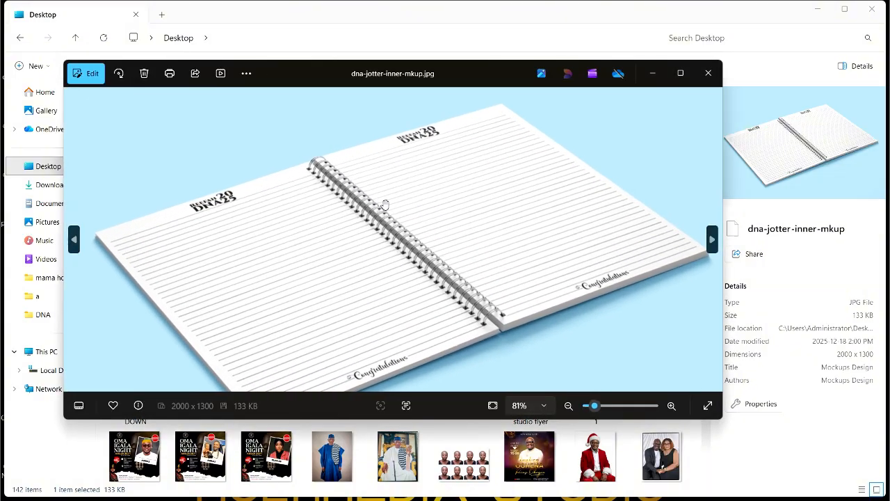
{"action": "scroll", "coordinate": [383, 199], "scroll_direction": "down", "scroll_amount": 4}
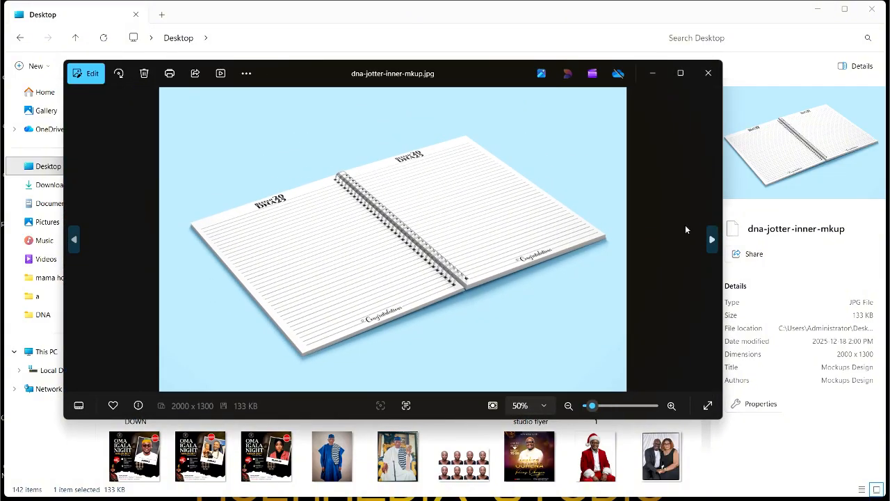
{"action": "left_click", "coordinate": [681, 73]}
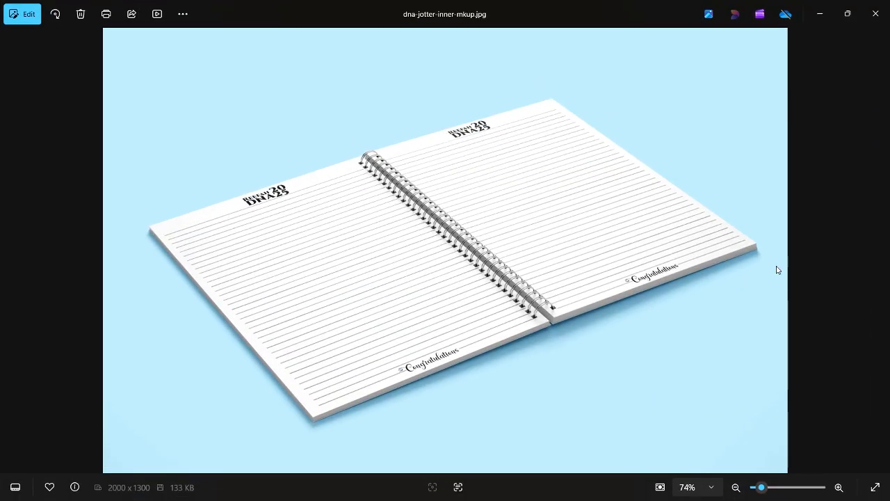
{"action": "left_click", "coordinate": [878, 251]}
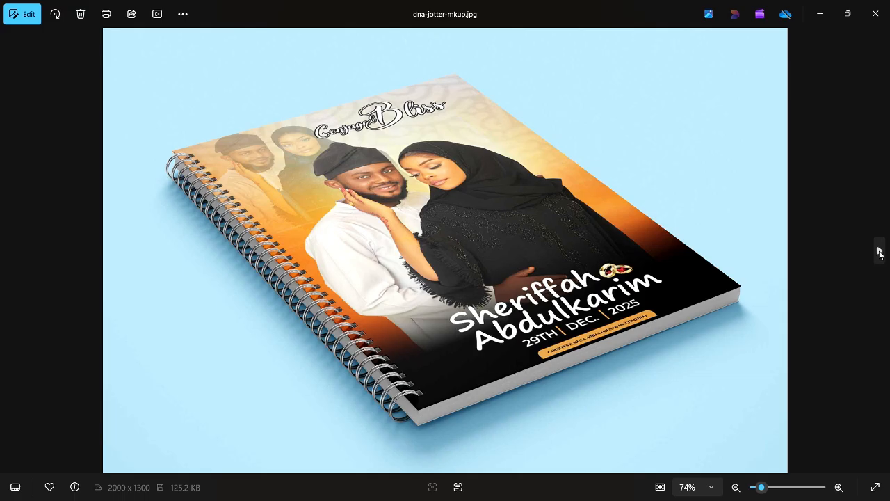
{"action": "left_click", "coordinate": [878, 251]}
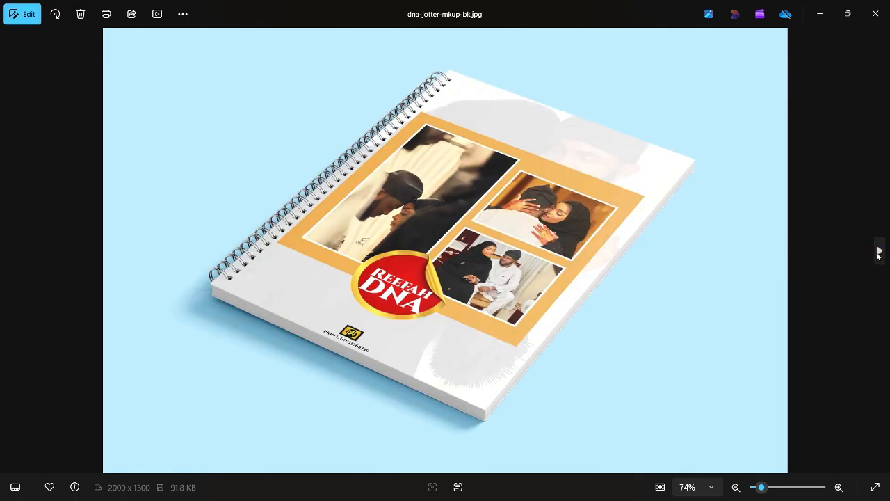
{"action": "left_click", "coordinate": [874, 20]}
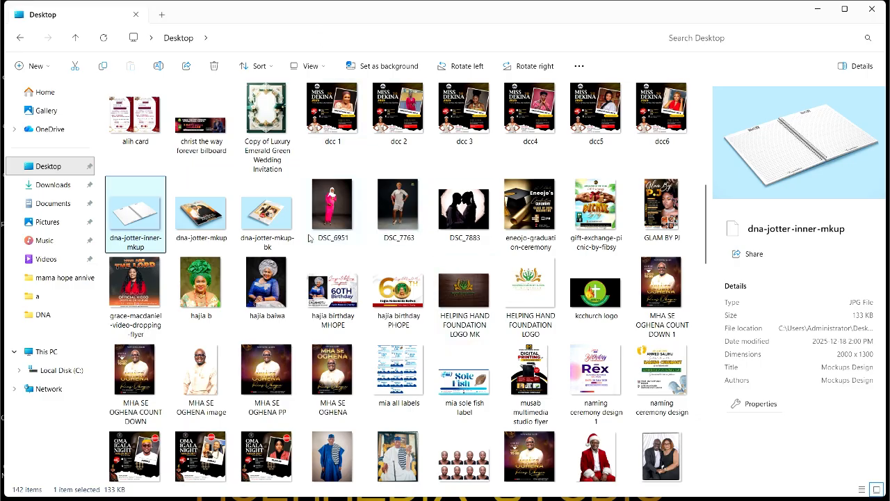
Inspect the dna-jotter-mkup and dna-jotter-mkup-bk files, then show the Screen Recorder controls.
{"action": "left_click", "coordinate": [211, 215]}
{"action": "left_click", "coordinate": [258, 220]}
{"action": "left_click", "coordinate": [197, 215]}
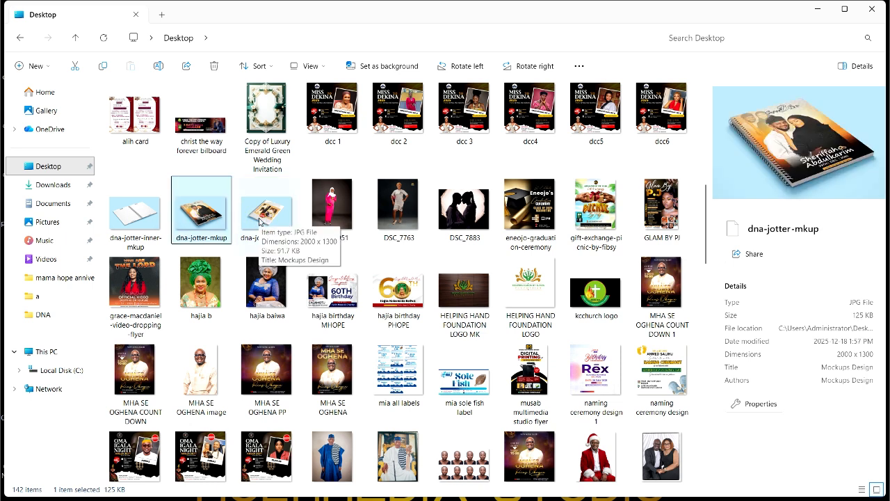
{"action": "mouse_move", "coordinate": [486, 498]}
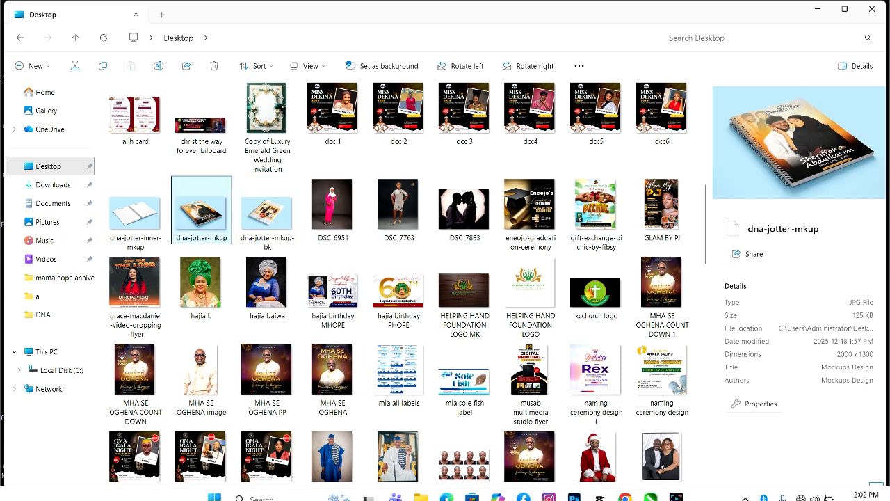
{"action": "left_click", "coordinate": [680, 492]}
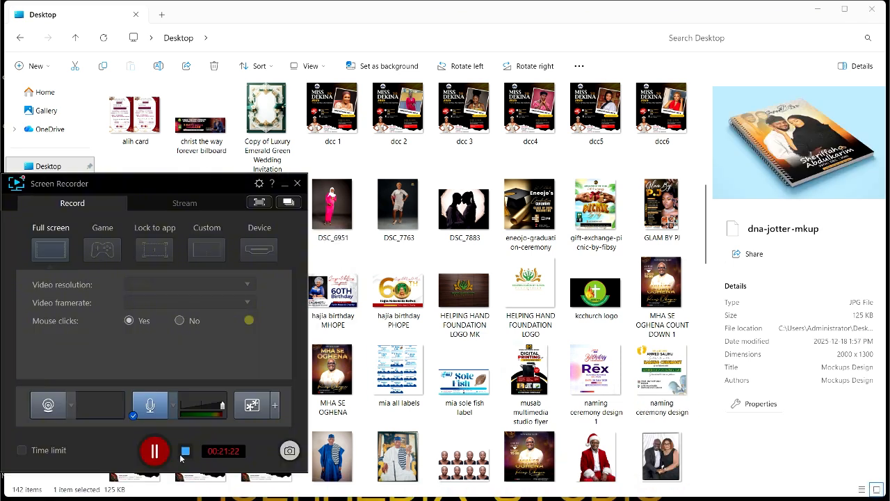